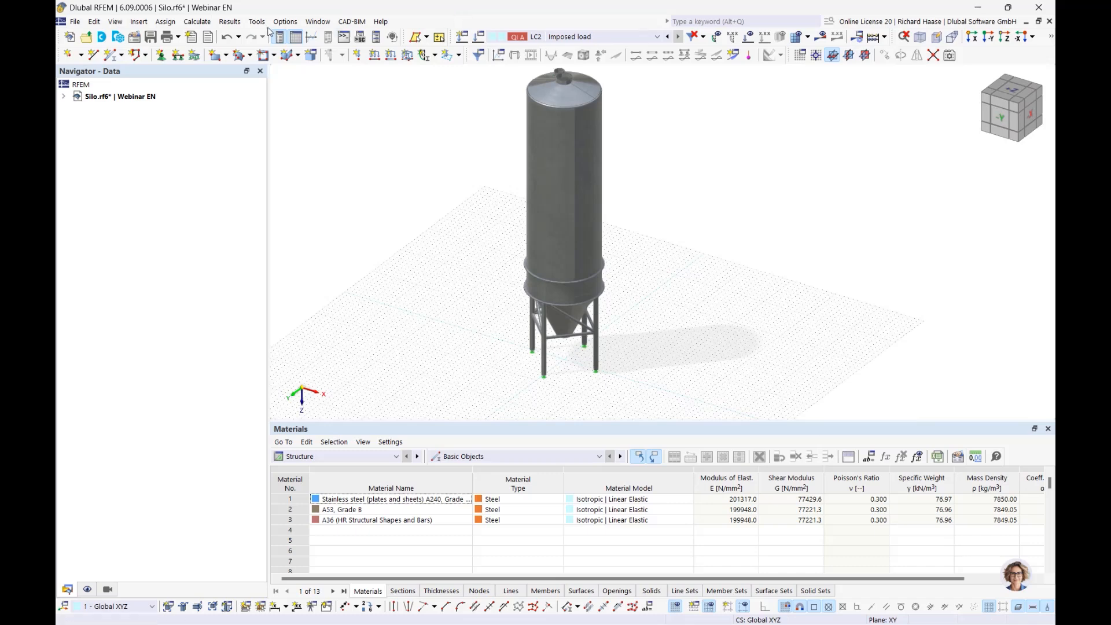
Calculate all load cases of the silo model and show the support reactions for load case LC2 Imposed load
{"action": "left_click", "coordinate": [198, 22]}
{"action": "mouse_move", "coordinate": [204, 22]}
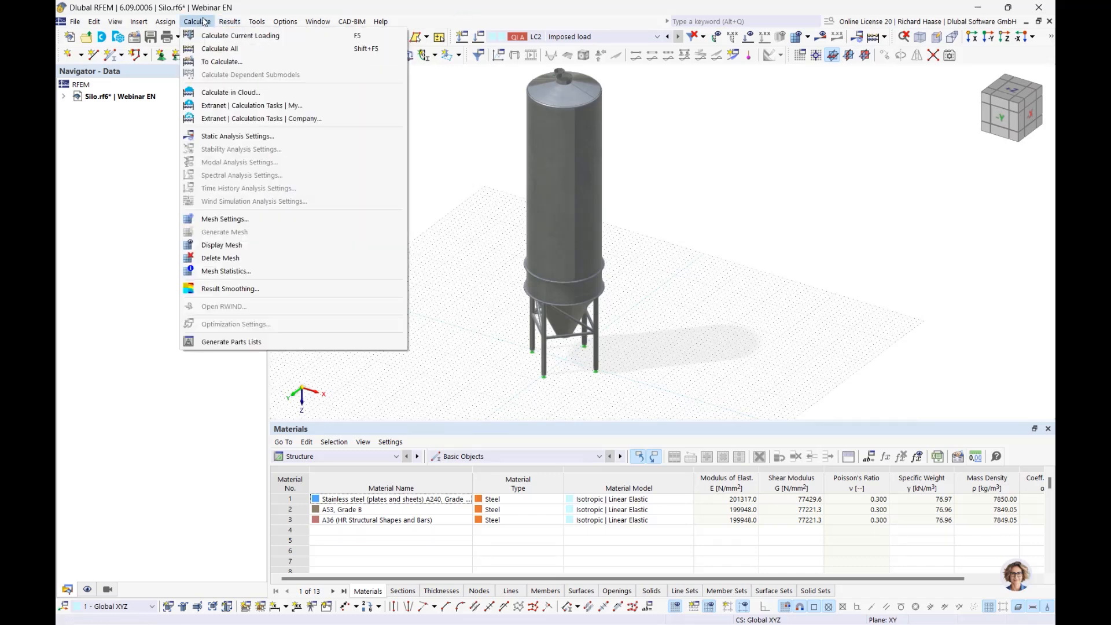
{"action": "left_click", "coordinate": [232, 50]}
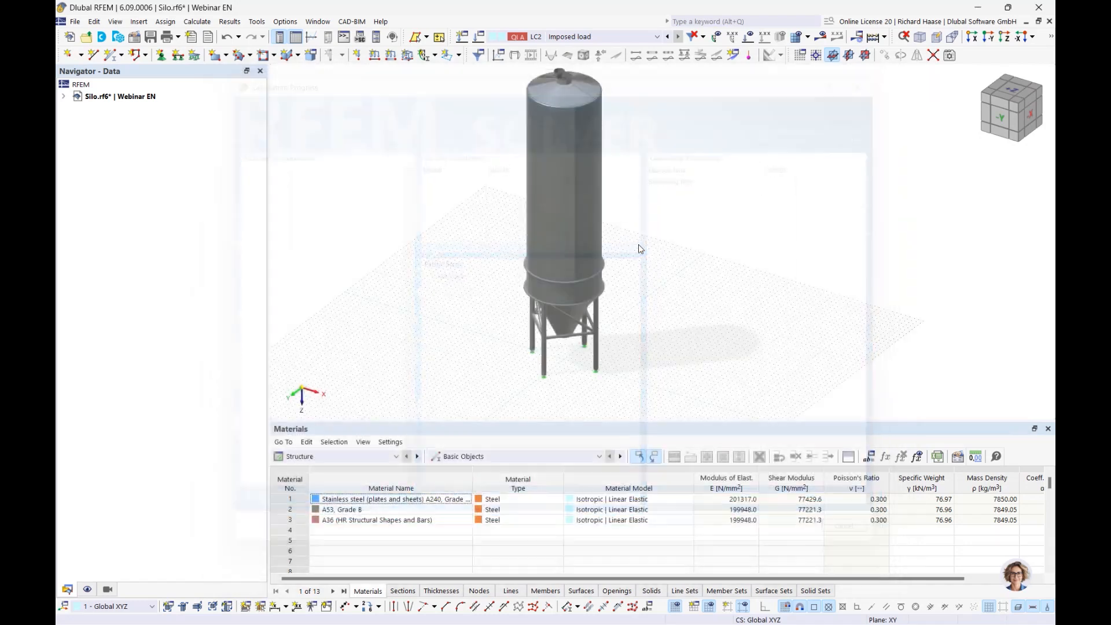
{"action": "middle_click_drag", "start_coordinate": [640, 249], "coordinate": [707, 206]}
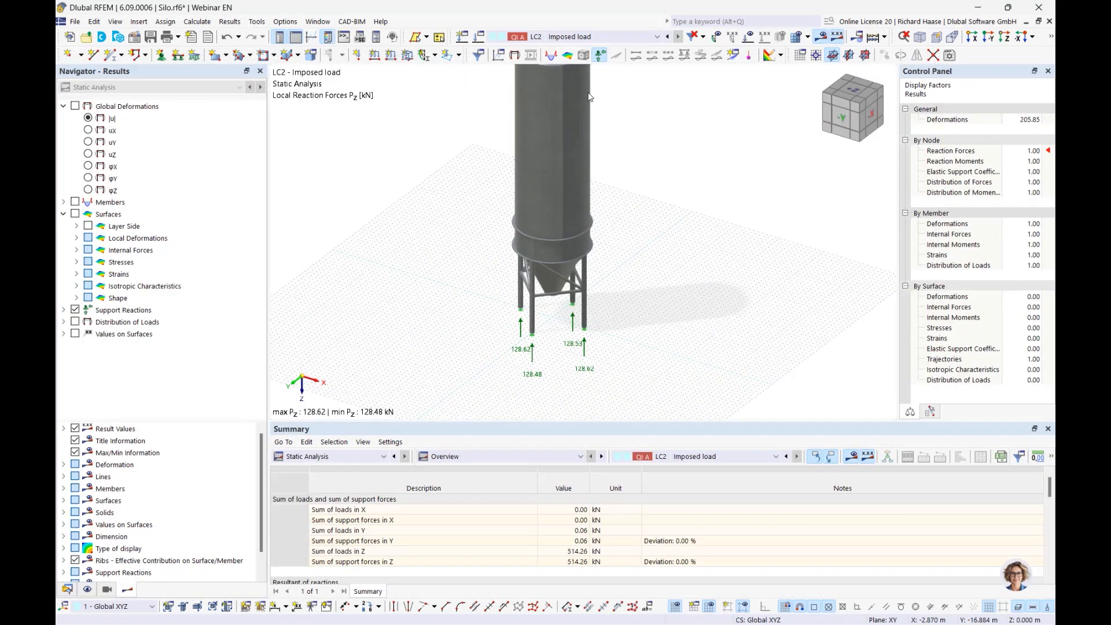
{"action": "left_click", "coordinate": [591, 38]}
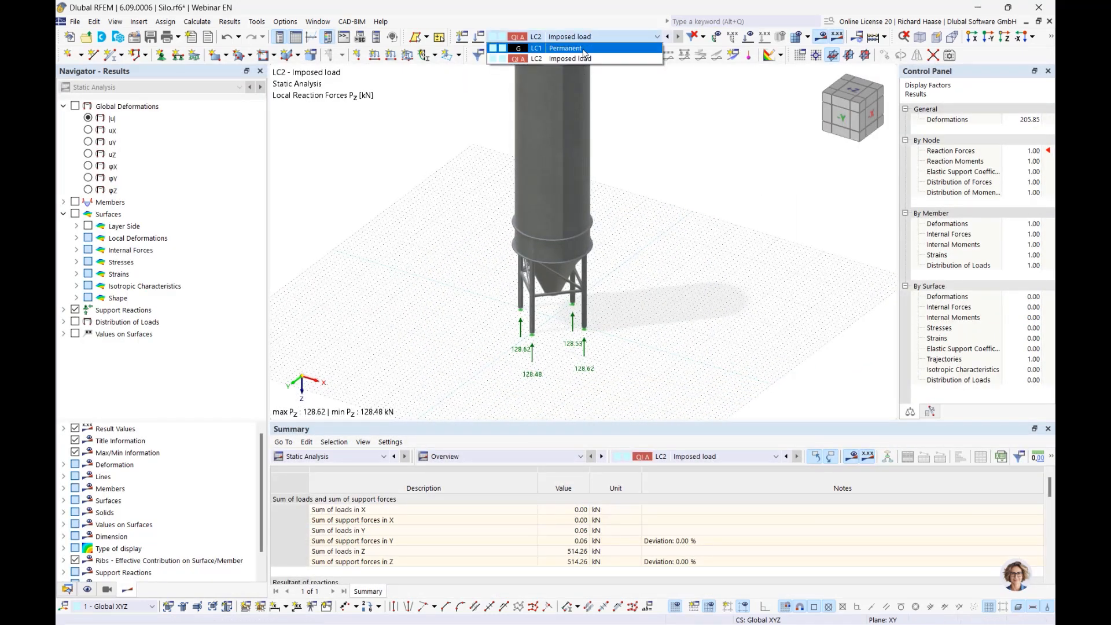
{"action": "left_click", "coordinate": [584, 56]}
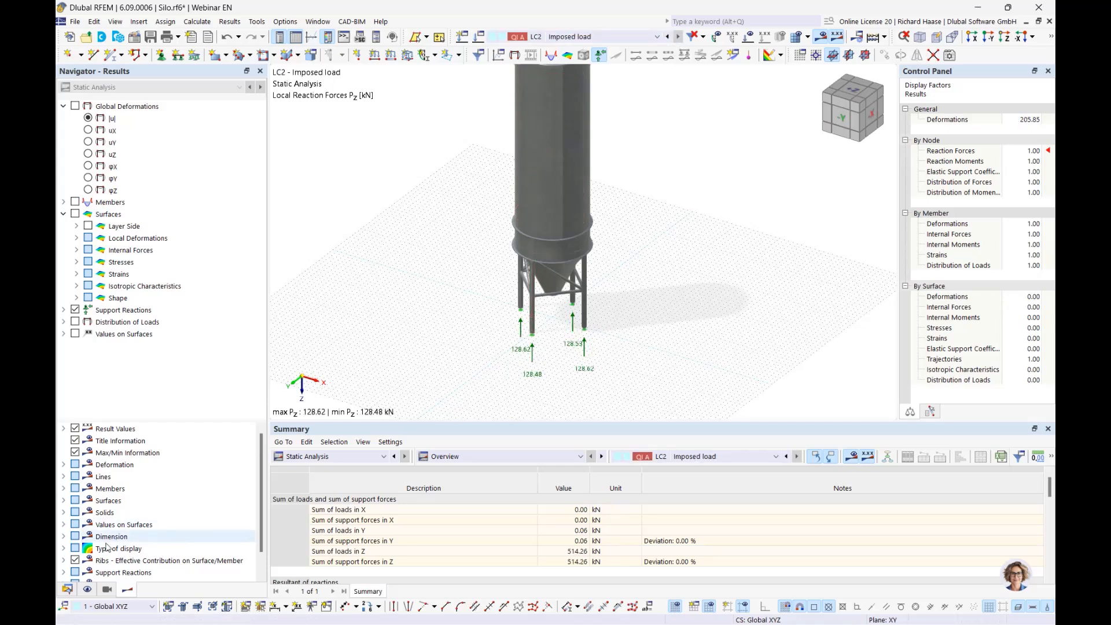
{"action": "left_click", "coordinate": [67, 590]}
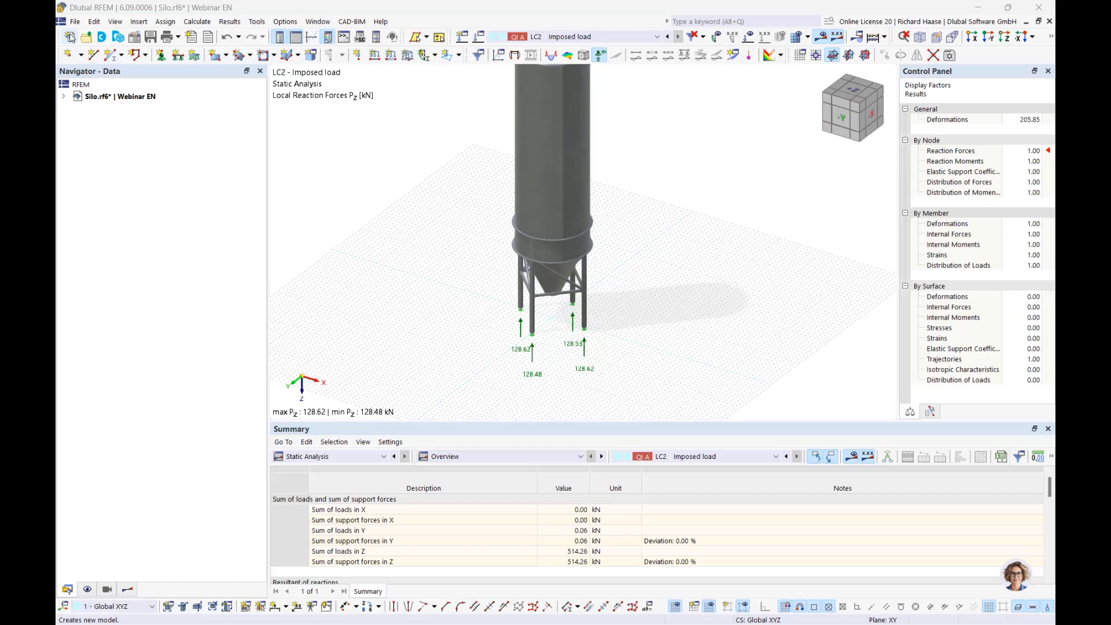
Start a new model of type 2D | XY | 3D and name it Webinar Concrete
{"action": "left_click", "coordinate": [70, 37]}
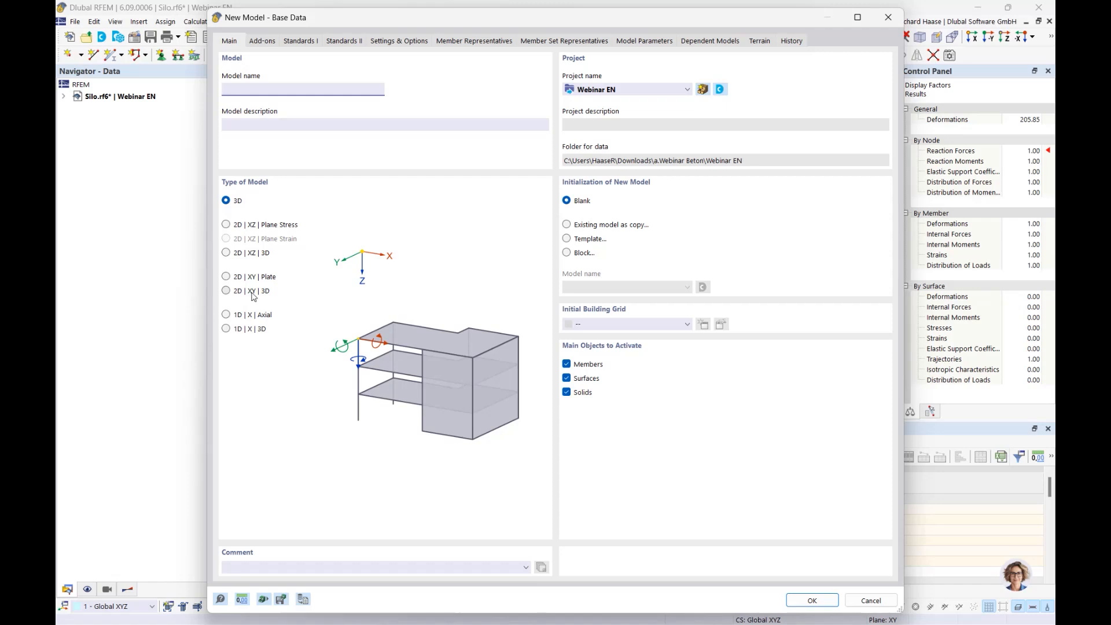
{"action": "left_click", "coordinate": [253, 296]}
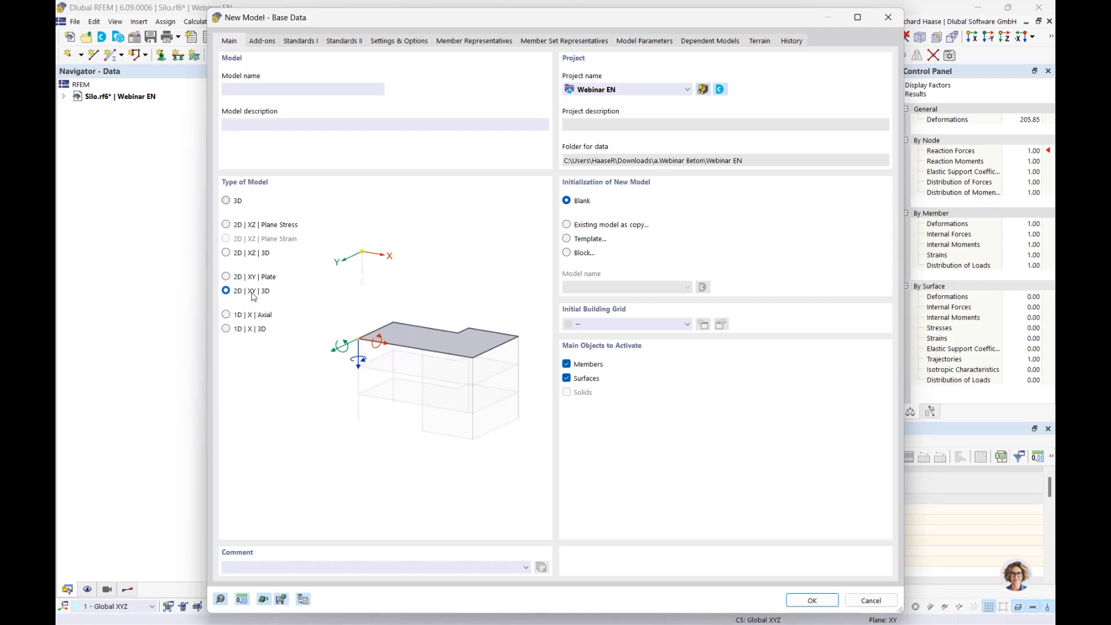
{"action": "left_click", "coordinate": [292, 93]}
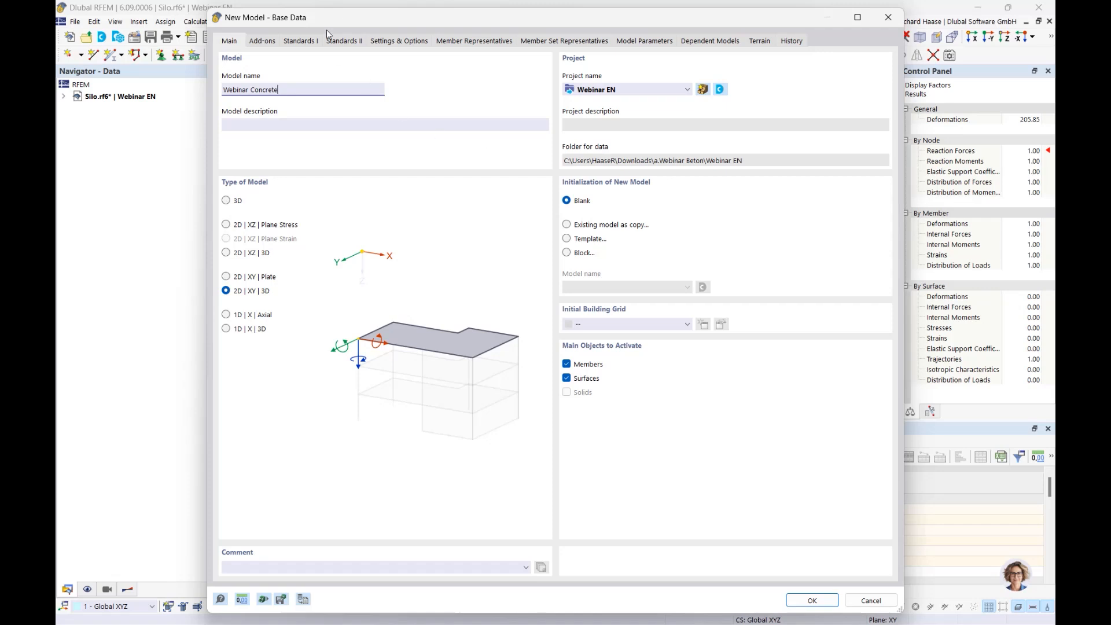
Activate the Concrete Design add-on for the new model and check its design standards
{"action": "left_click", "coordinate": [263, 41]}
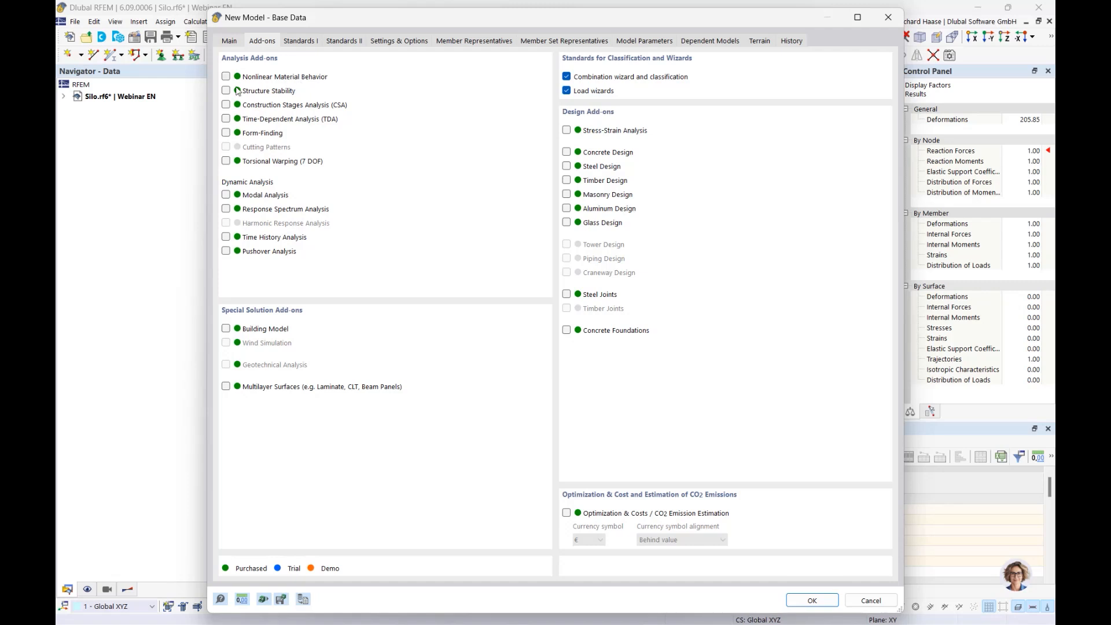
{"action": "left_click", "coordinate": [567, 152]}
{"action": "left_click", "coordinate": [303, 45]}
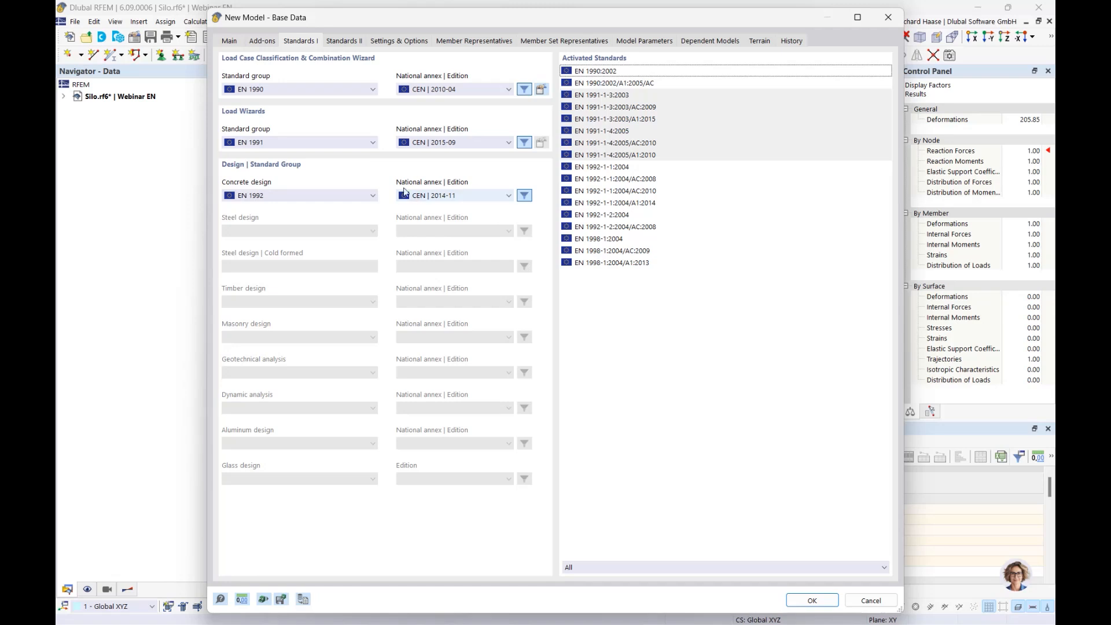
Switch off member representatives, member set representatives and surface cells, and create the model
{"action": "left_click", "coordinate": [391, 41]}
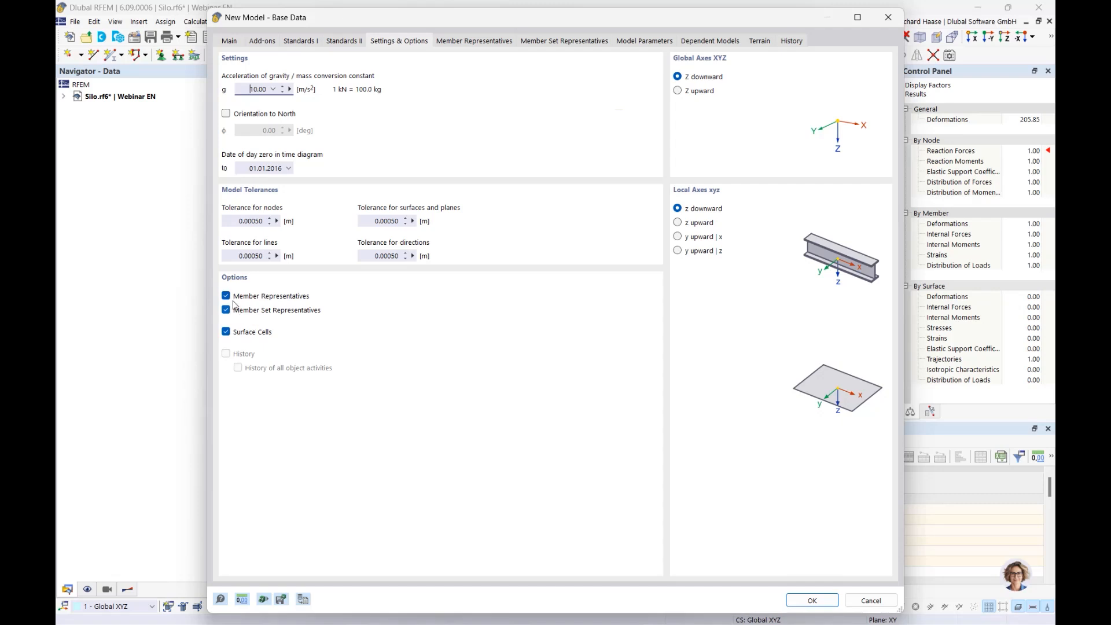
{"action": "left_click", "coordinate": [226, 296]}
{"action": "left_click", "coordinate": [226, 309]}
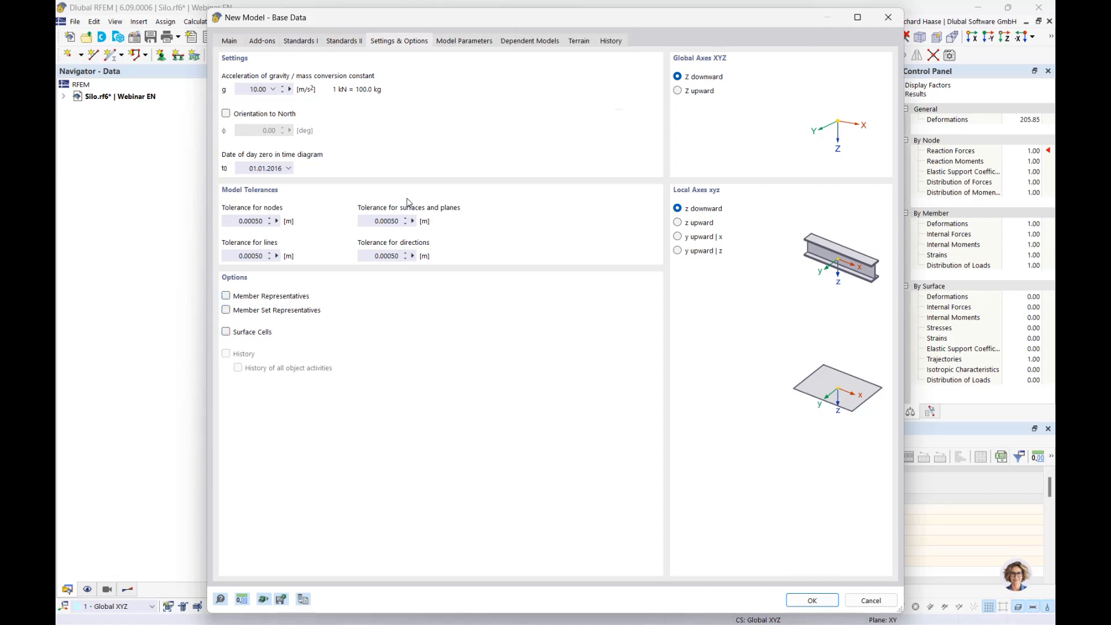
{"action": "left_click", "coordinate": [810, 600]}
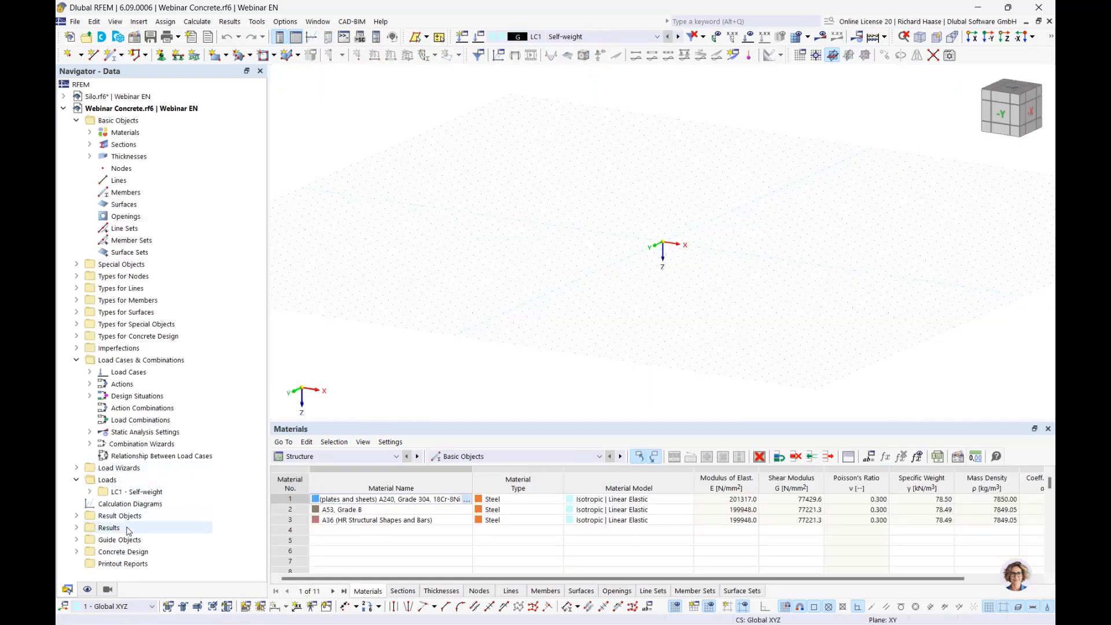
Add a background layer among the guide objects and load the file Webinar Concrete.dxf into it
{"action": "left_click", "coordinate": [77, 517]}
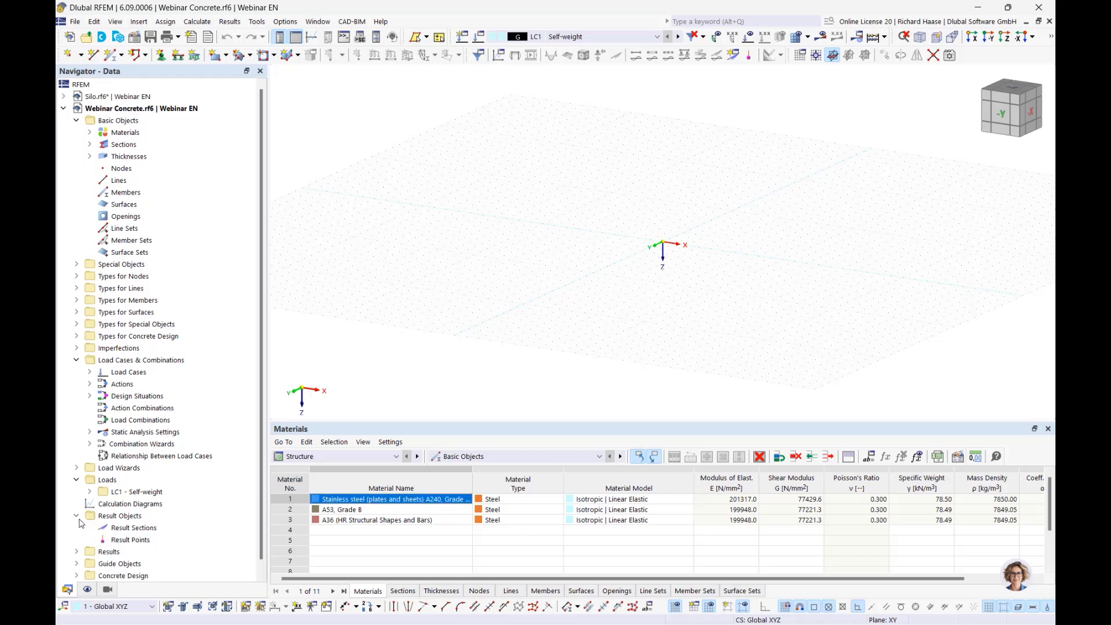
{"action": "left_click", "coordinate": [77, 516]}
{"action": "left_click", "coordinate": [77, 539]}
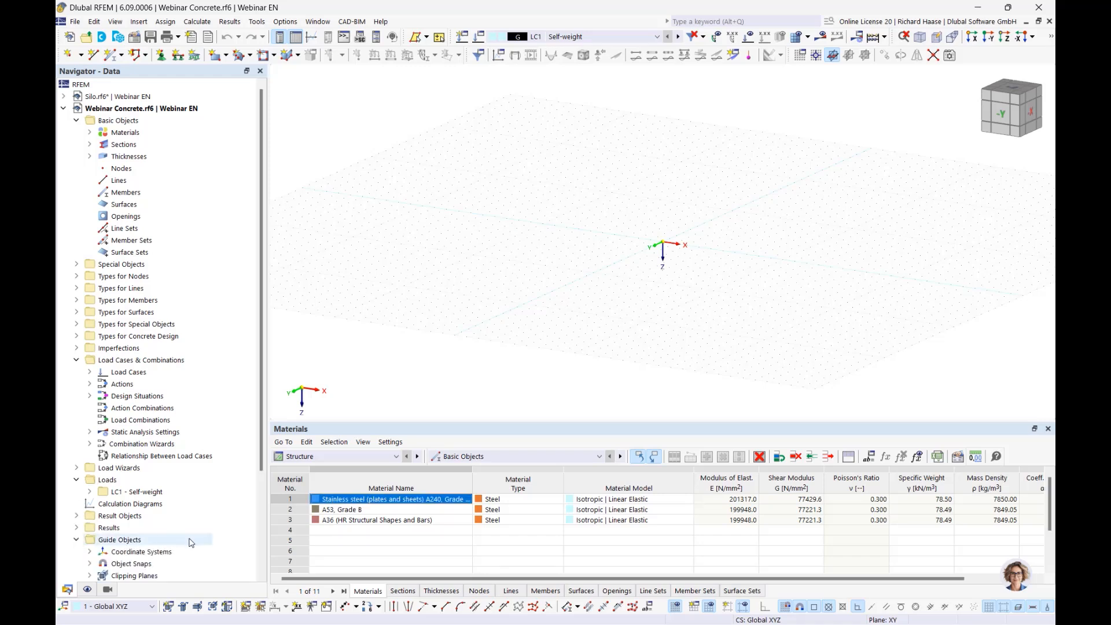
{"action": "scroll", "coordinate": [191, 542], "scroll_direction": "down", "scroll_amount": 4}
{"action": "left_click", "coordinate": [147, 554]}
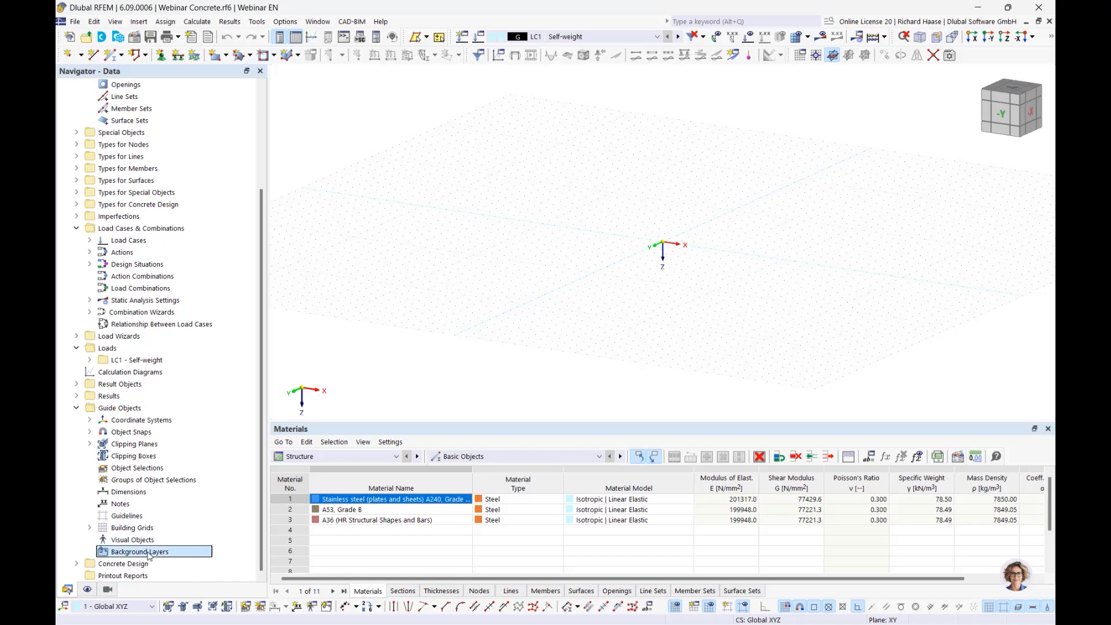
{"action": "double_click", "coordinate": [149, 554]}
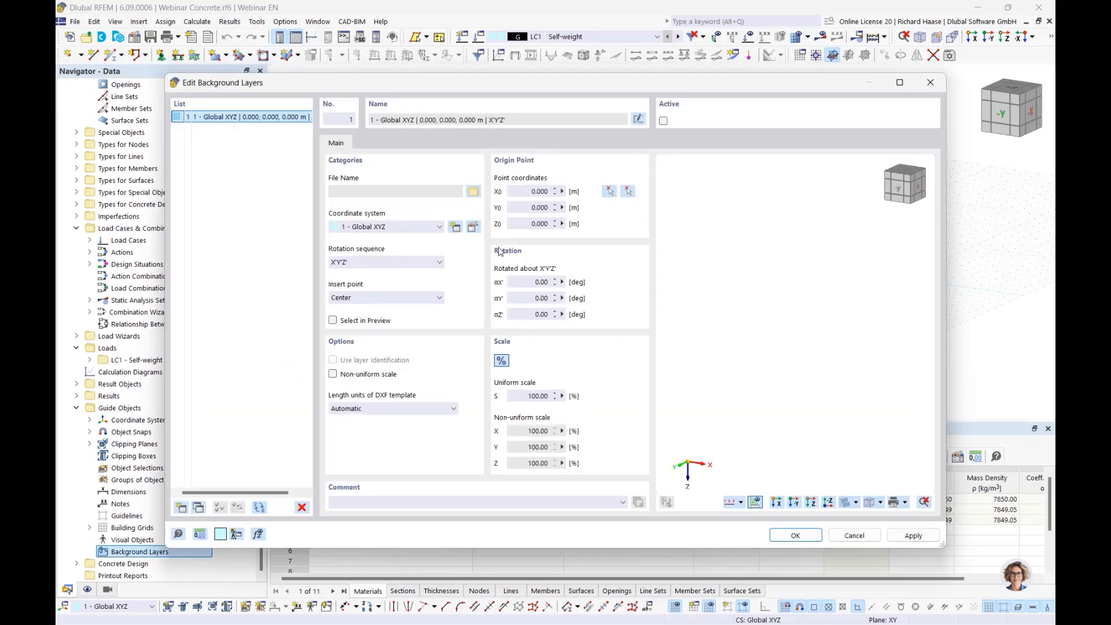
{"action": "left_click", "coordinate": [473, 192]}
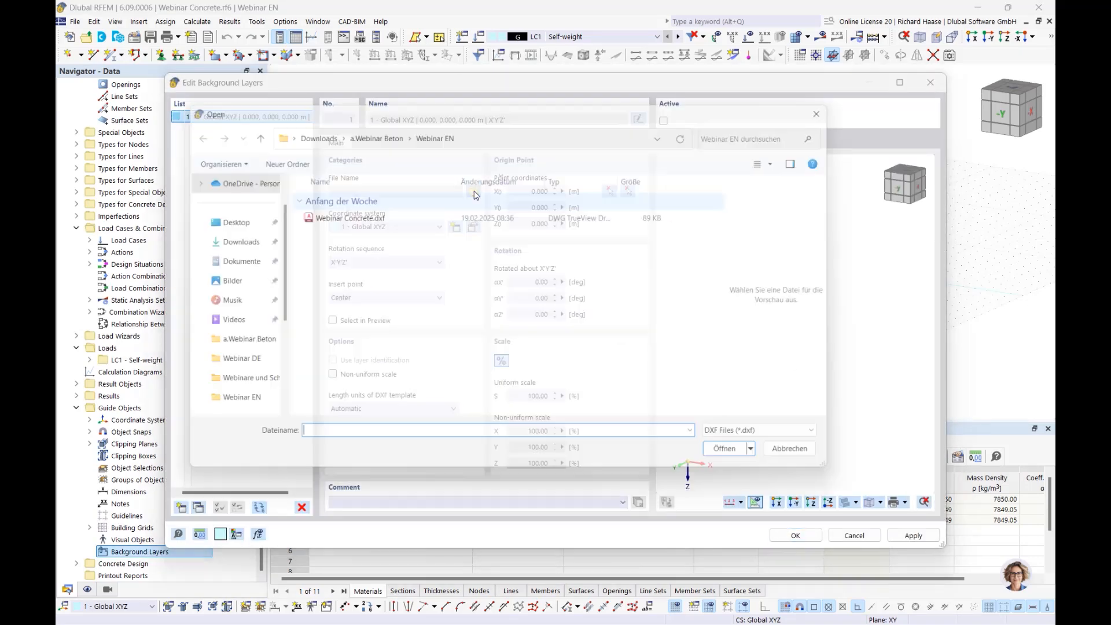
{"action": "left_click", "coordinate": [331, 216]}
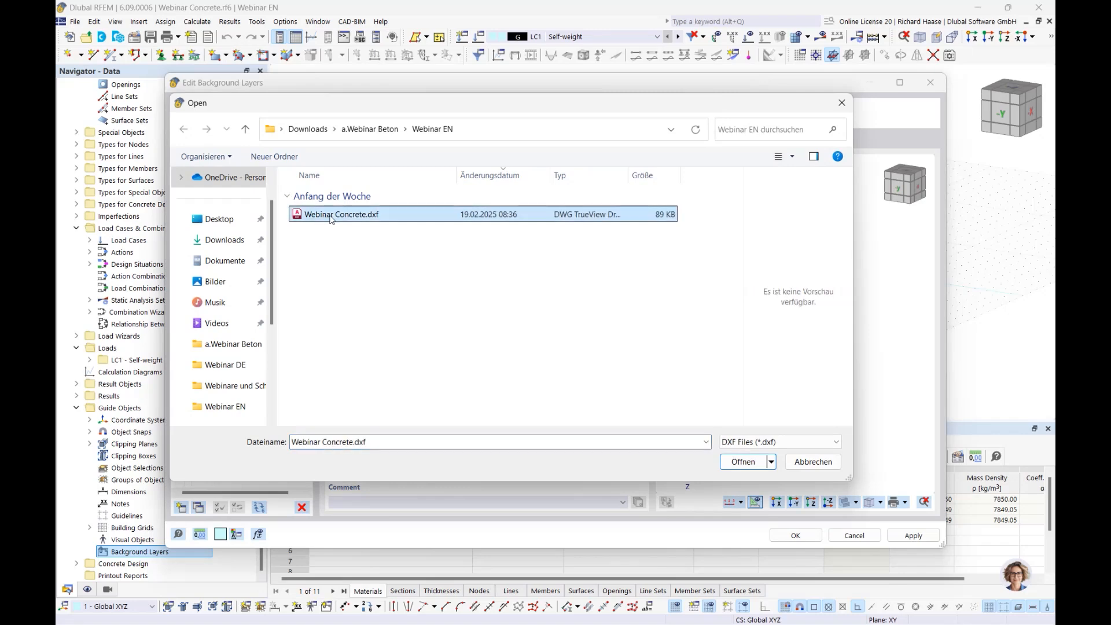
{"action": "left_click", "coordinate": [742, 462]}
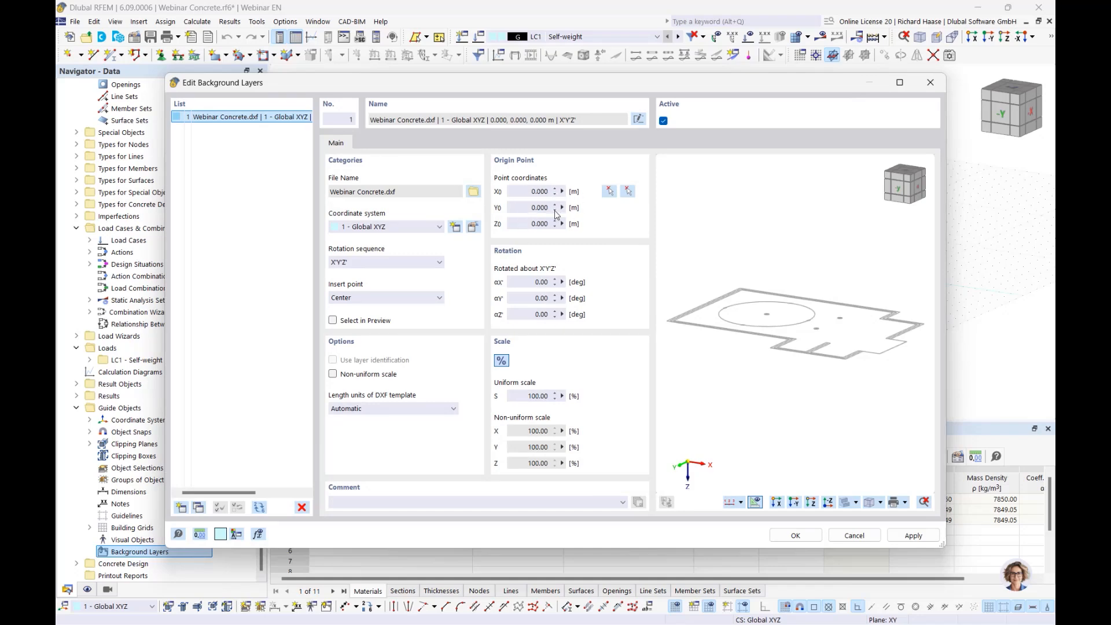
Set the background layer's origin node to the centre of the large circle in the DXF drawing and accept the layer
{"action": "left_click", "coordinate": [629, 193]}
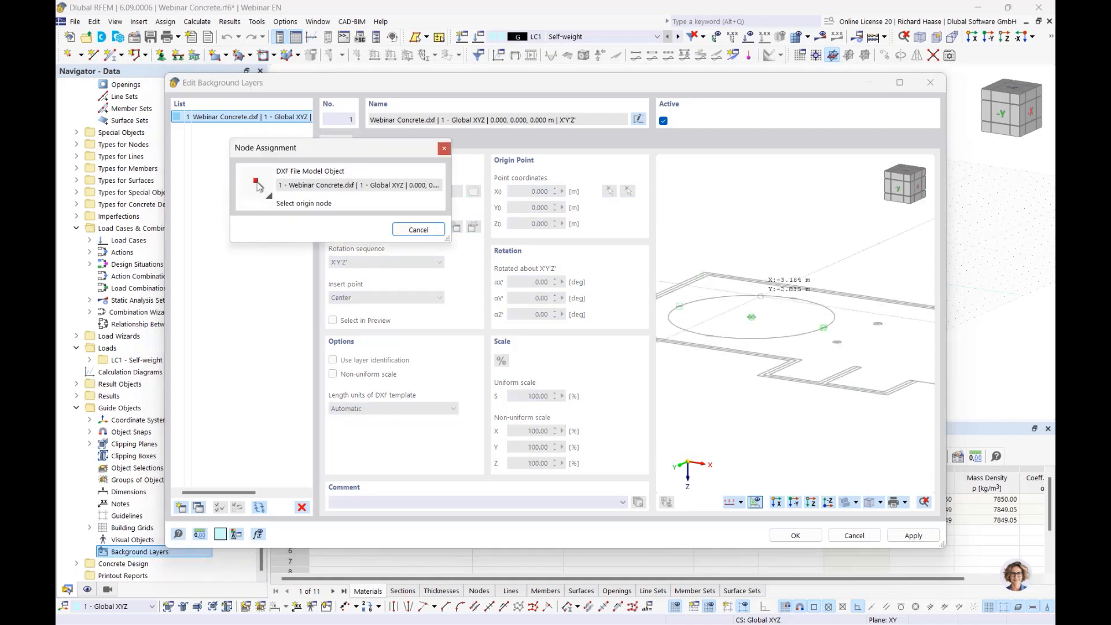
{"action": "middle_click_drag", "start_coordinate": [765, 313], "coordinate": [766, 398], "text": "ctrl"}
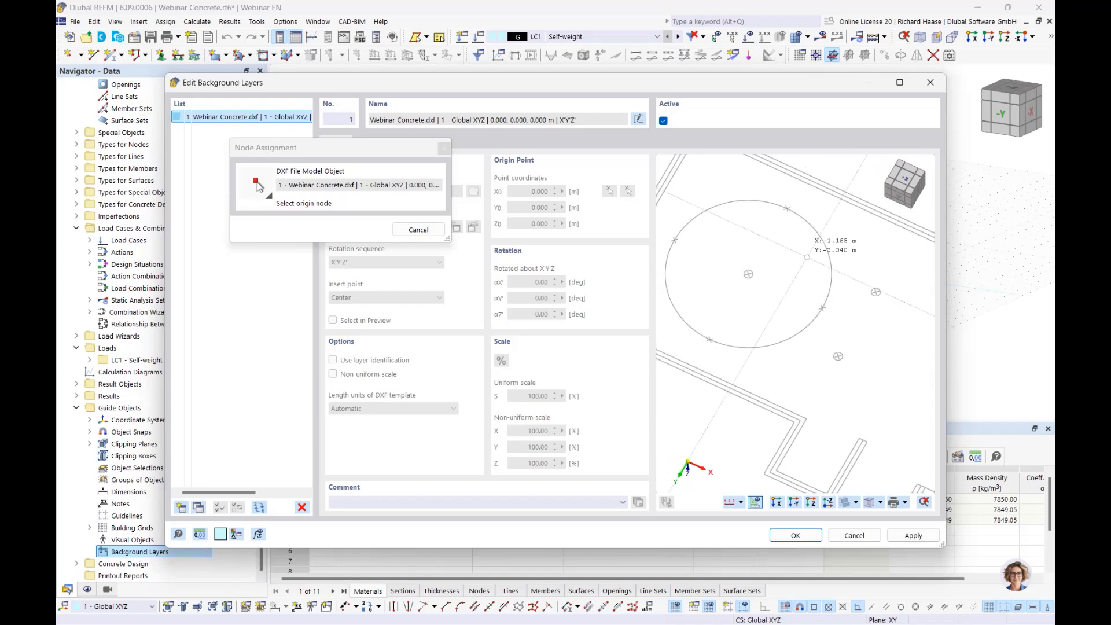
{"action": "middle_click_drag", "start_coordinate": [808, 258], "coordinate": [821, 310]}
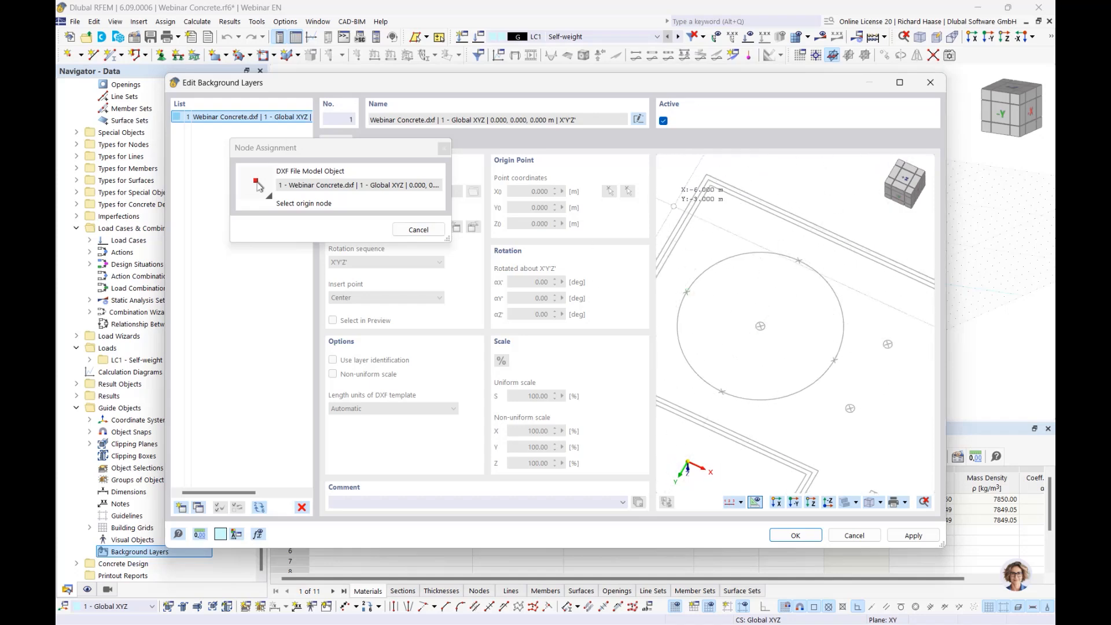
{"action": "scroll", "coordinate": [802, 334], "scroll_direction": "up", "scroll_amount": 2}
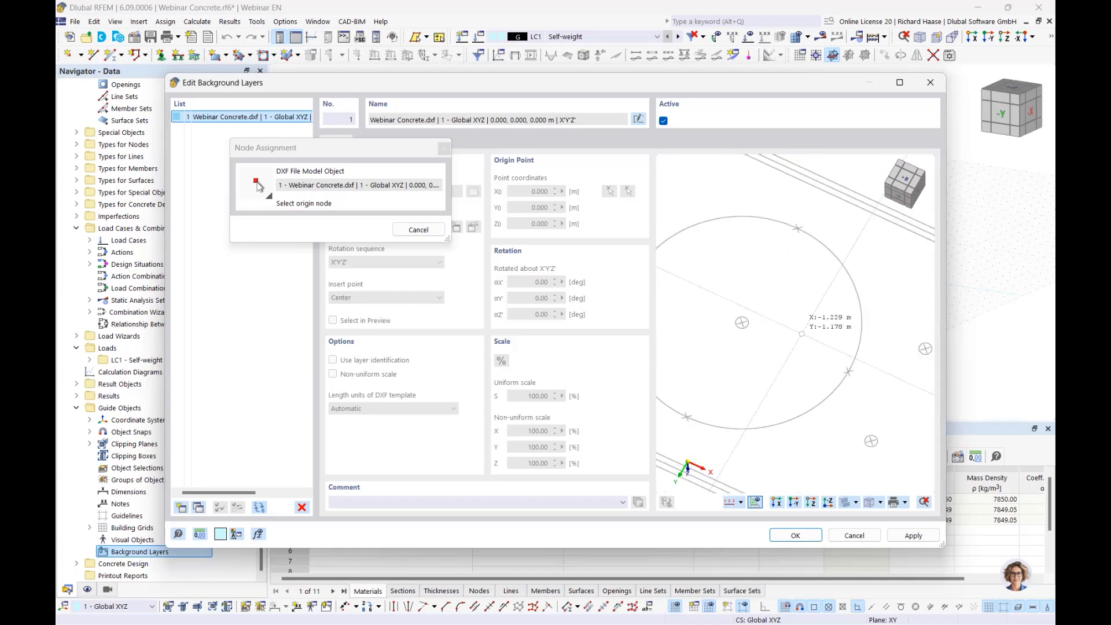
{"action": "scroll", "coordinate": [802, 334], "scroll_direction": "up", "scroll_amount": 3}
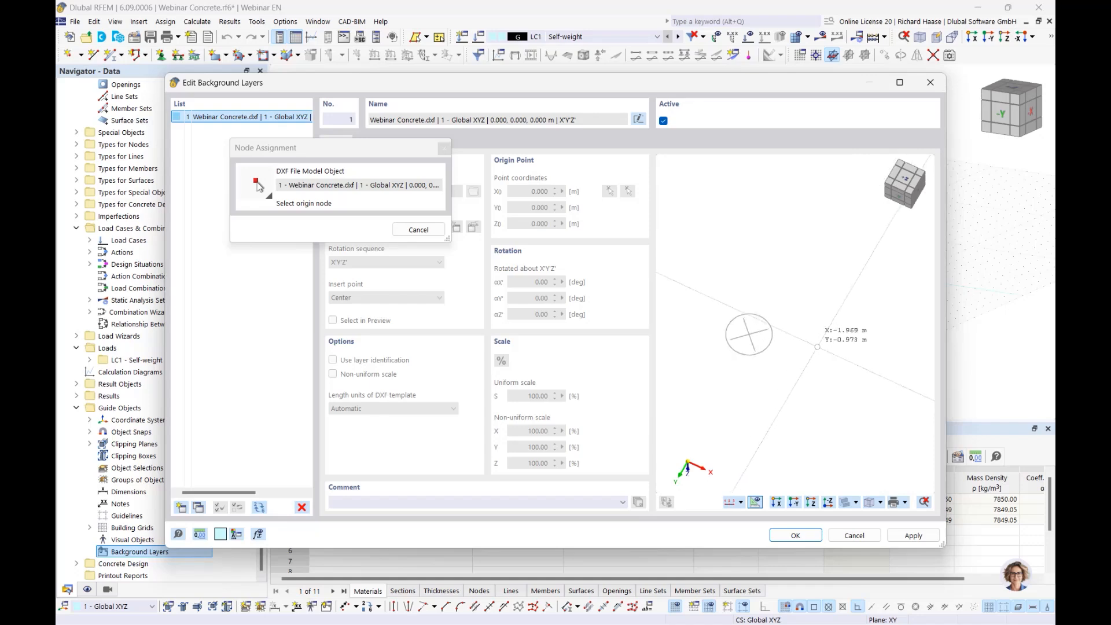
{"action": "scroll", "coordinate": [817, 347], "scroll_direction": "up", "scroll_amount": 1}
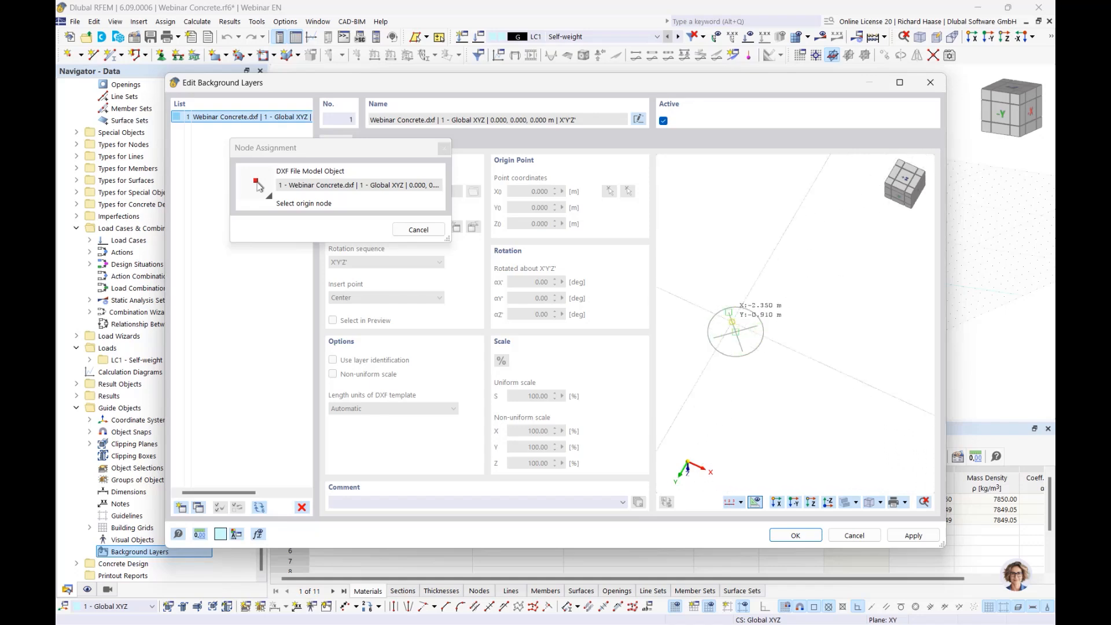
{"action": "left_click", "coordinate": [734, 331]}
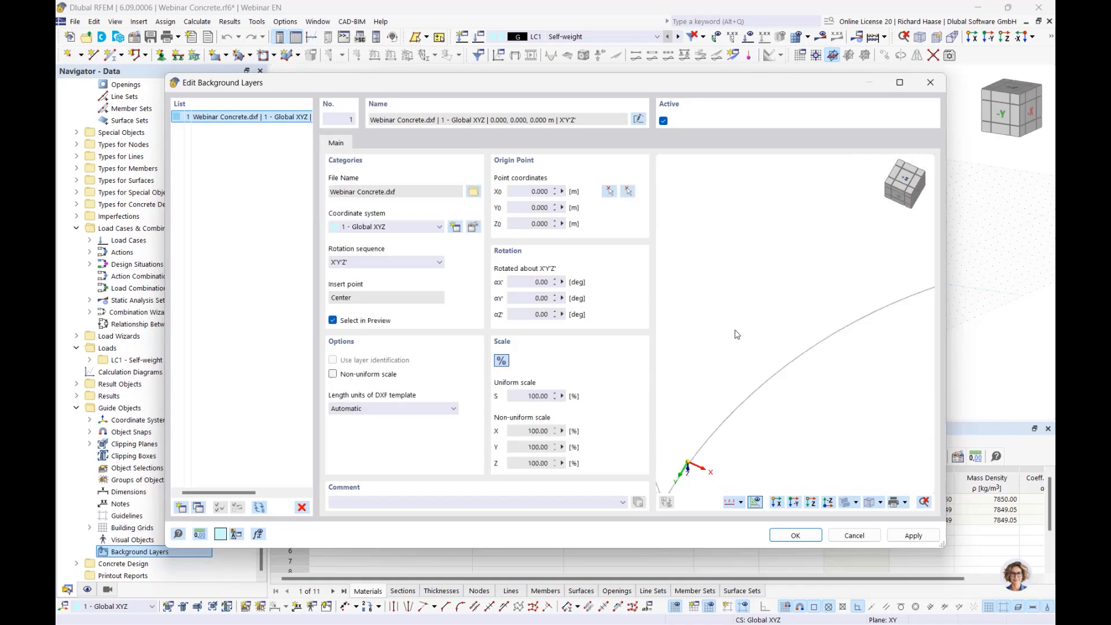
{"action": "left_click", "coordinate": [796, 535]}
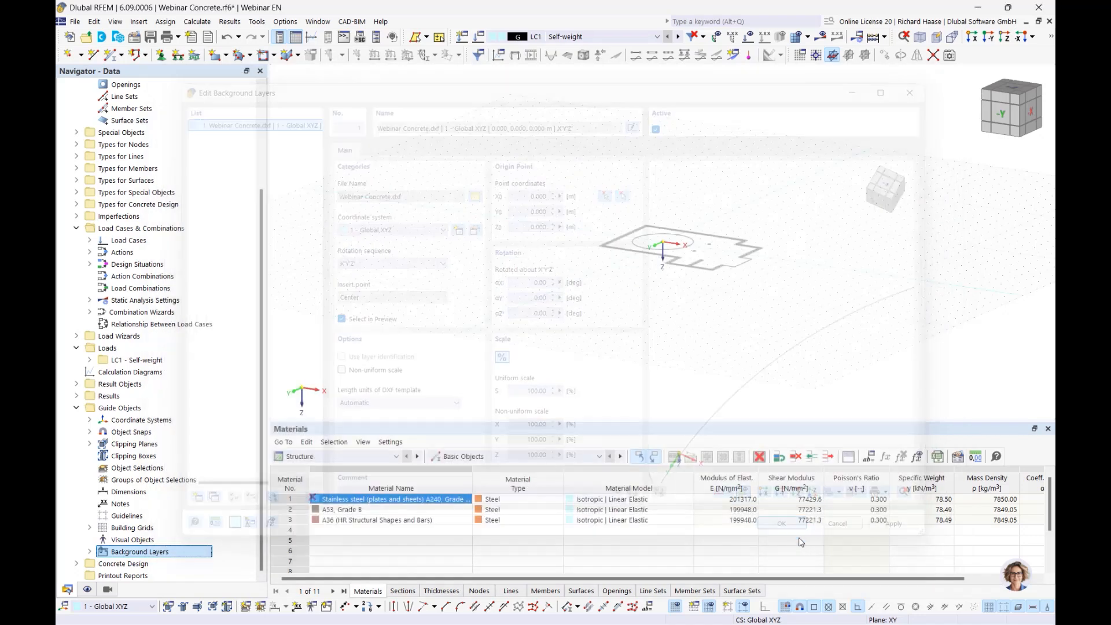
Delete all basic objects from the Webinar Concrete model
{"action": "left_click", "coordinate": [1013, 91]}
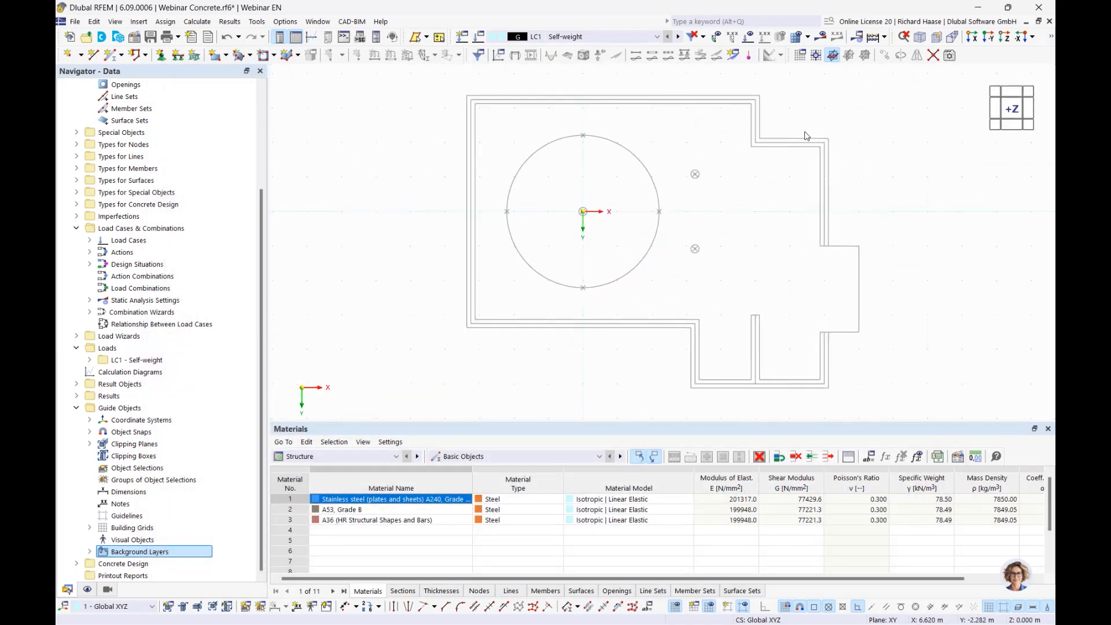
{"action": "scroll", "coordinate": [194, 152], "scroll_direction": "up", "scroll_amount": 4}
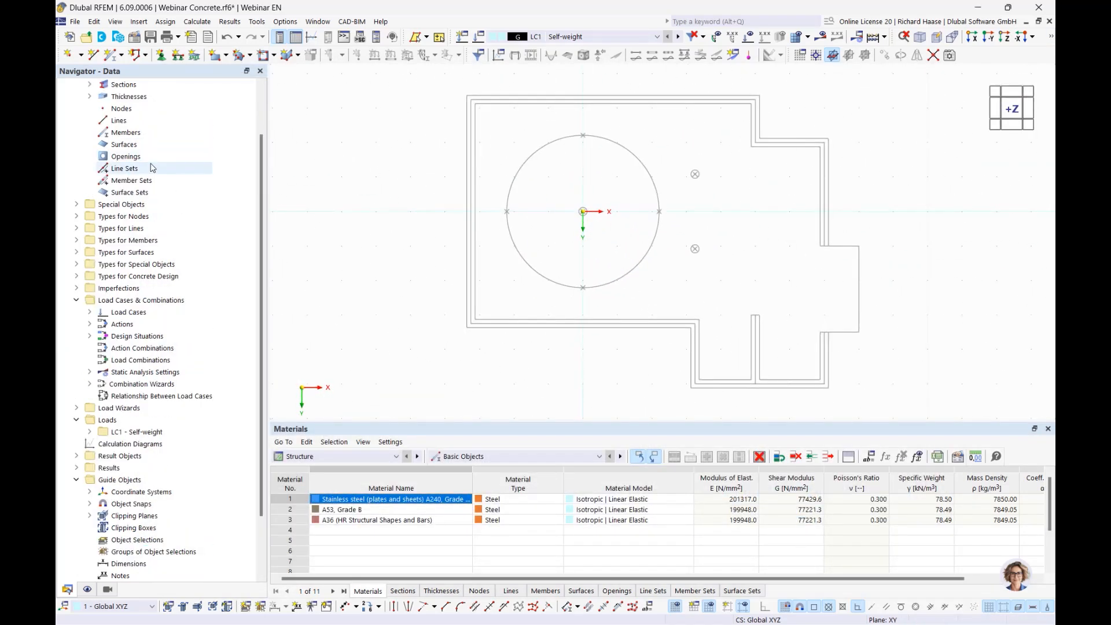
{"action": "right_click", "coordinate": [129, 123]}
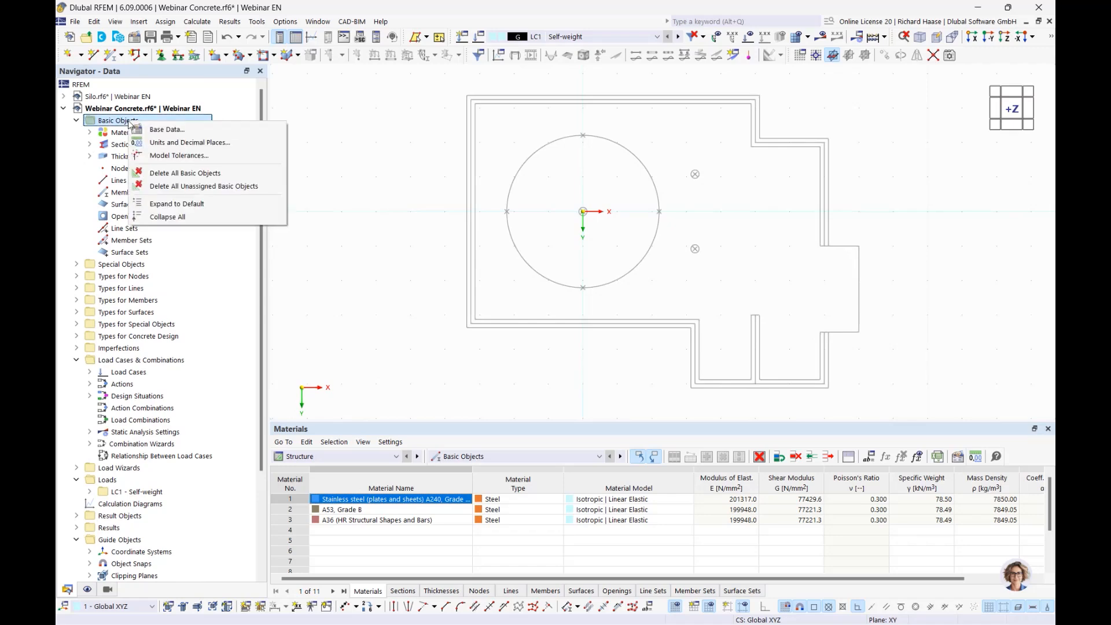
{"action": "left_click", "coordinate": [174, 174]}
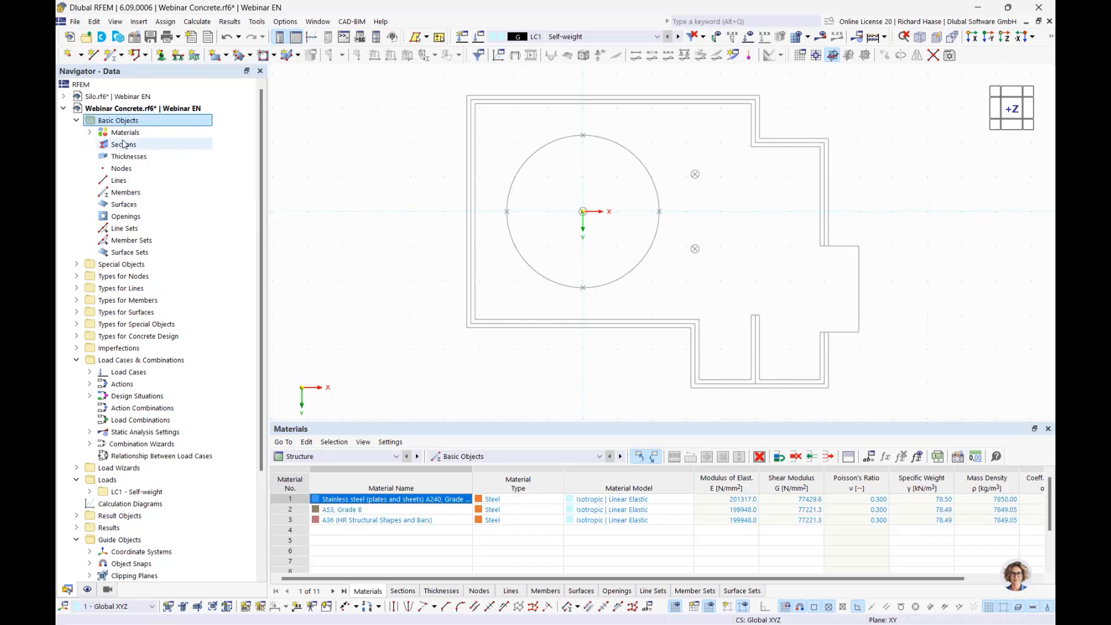
Delete all remaining predefined materials from the model and confirm the deletion
{"action": "left_click", "coordinate": [89, 133]}
{"action": "right_click", "coordinate": [125, 133]}
{"action": "left_click", "coordinate": [177, 199]}
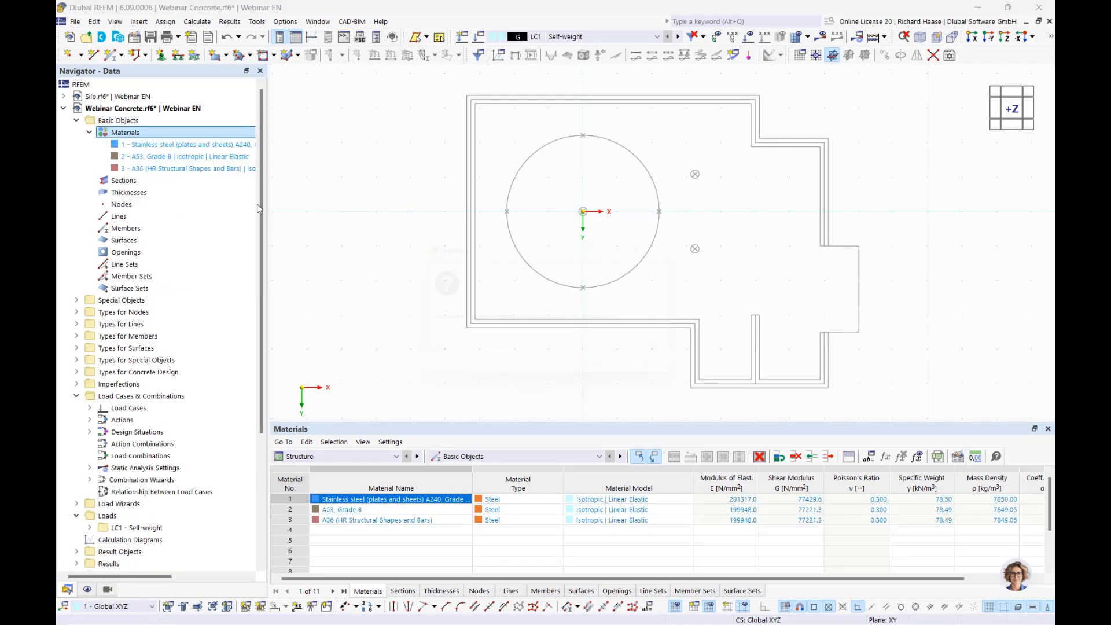
{"action": "left_click", "coordinate": [613, 372]}
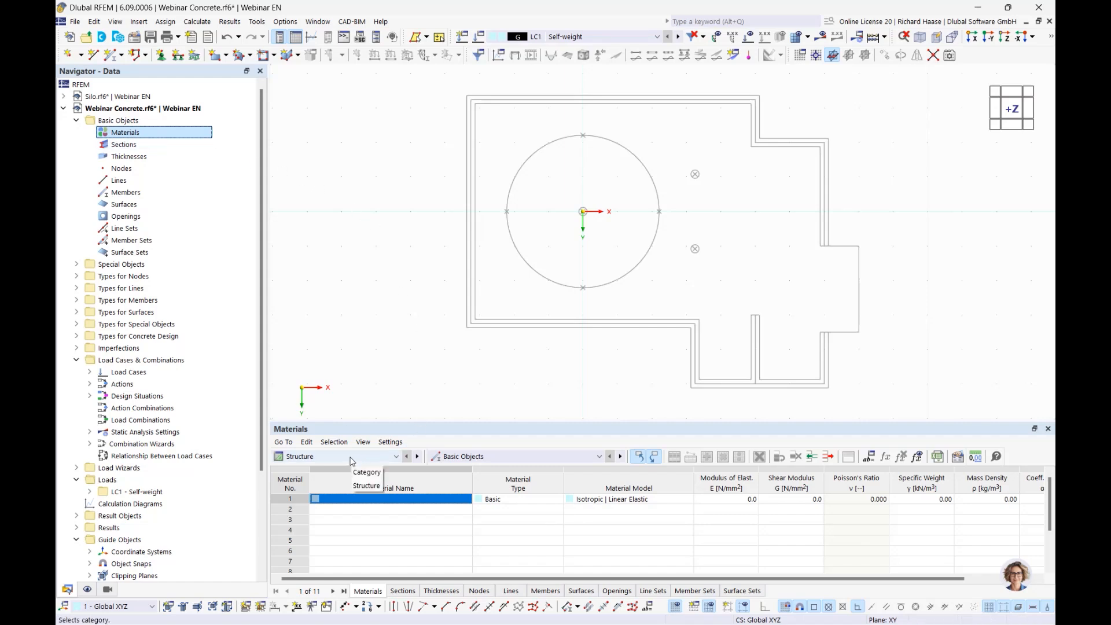
Create a new material and assign it concrete C25/30 of series Concrete C from the European Union material library
{"action": "right_click", "coordinate": [138, 133]}
{"action": "left_click", "coordinate": [192, 155]}
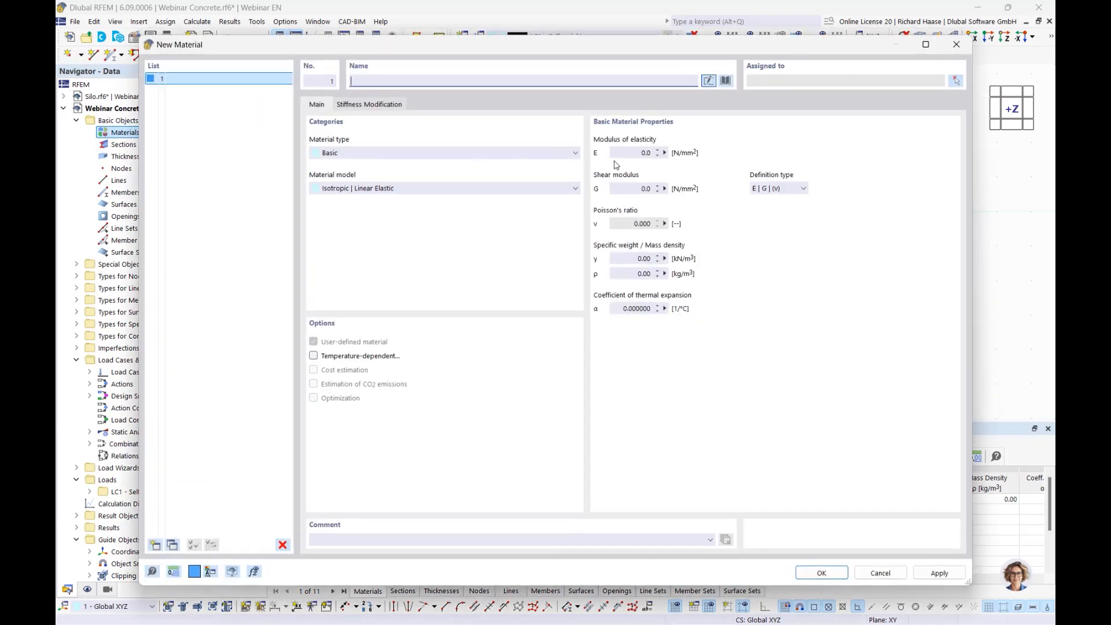
{"action": "left_click", "coordinate": [726, 81]}
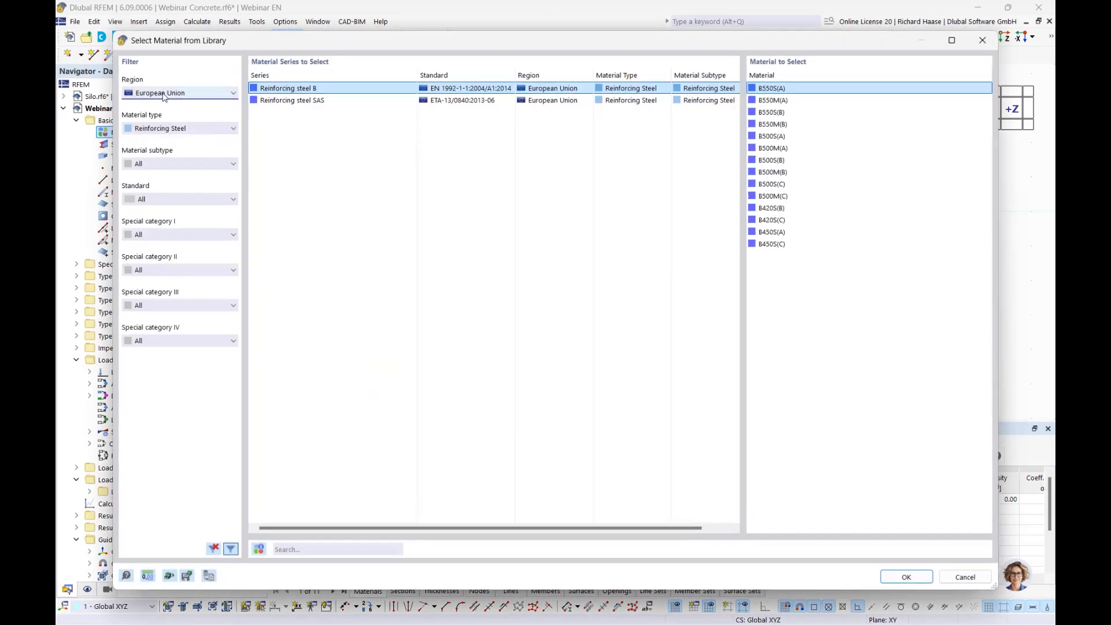
{"action": "left_click", "coordinate": [171, 130]}
{"action": "left_click", "coordinate": [164, 151]}
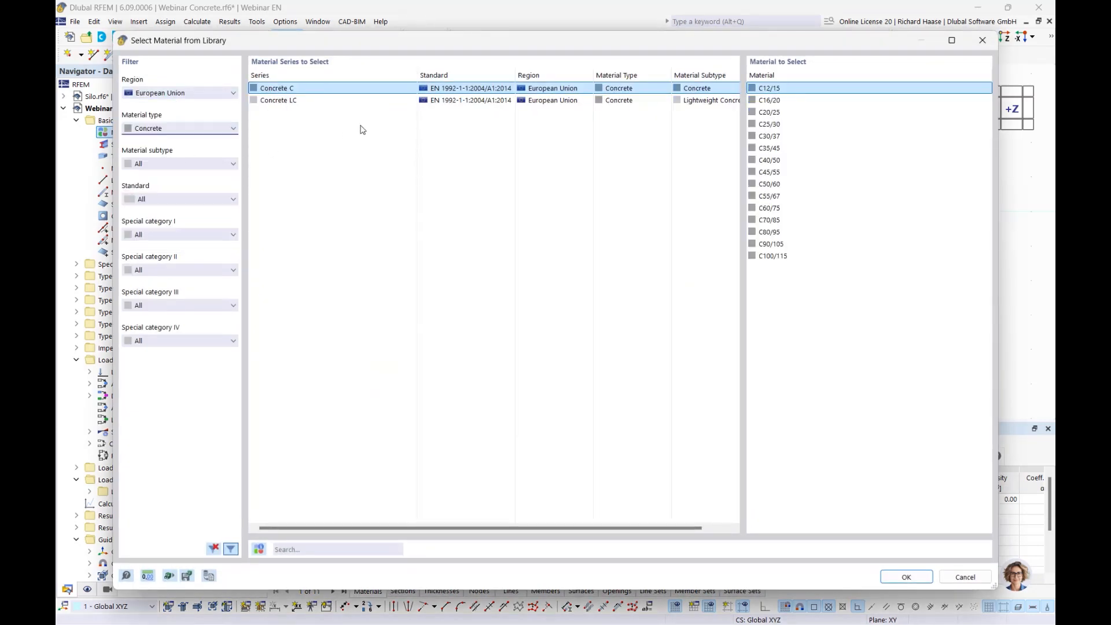
{"action": "left_click", "coordinate": [797, 125]}
{"action": "left_click", "coordinate": [906, 577]}
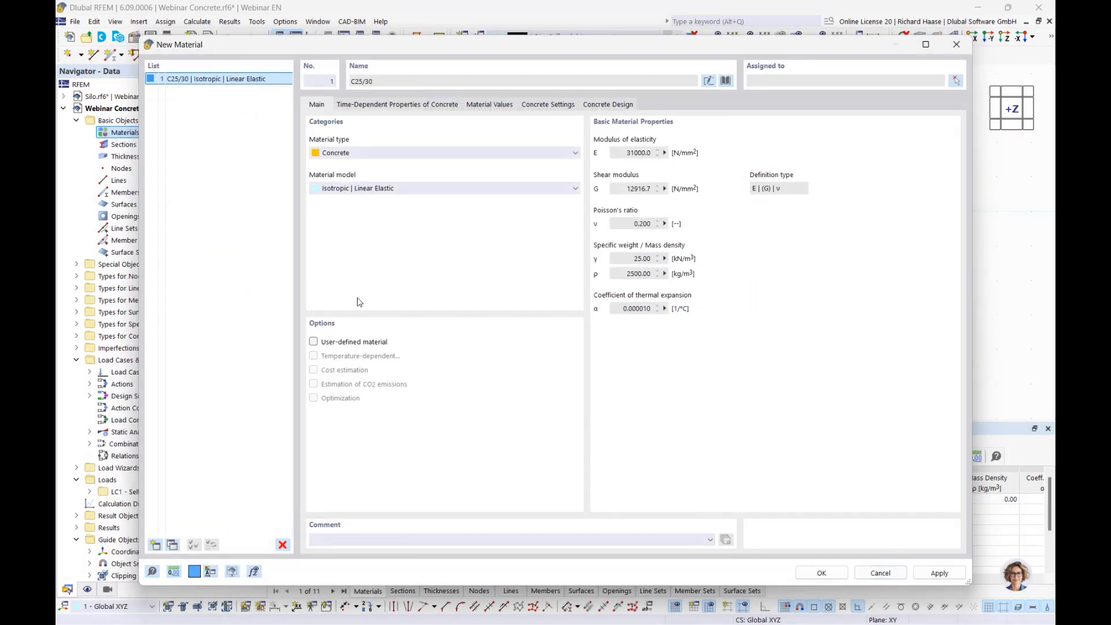
Add a second material with reinforcing steel B500S(A) from the library and accept both materials
{"action": "left_click", "coordinate": [155, 544]}
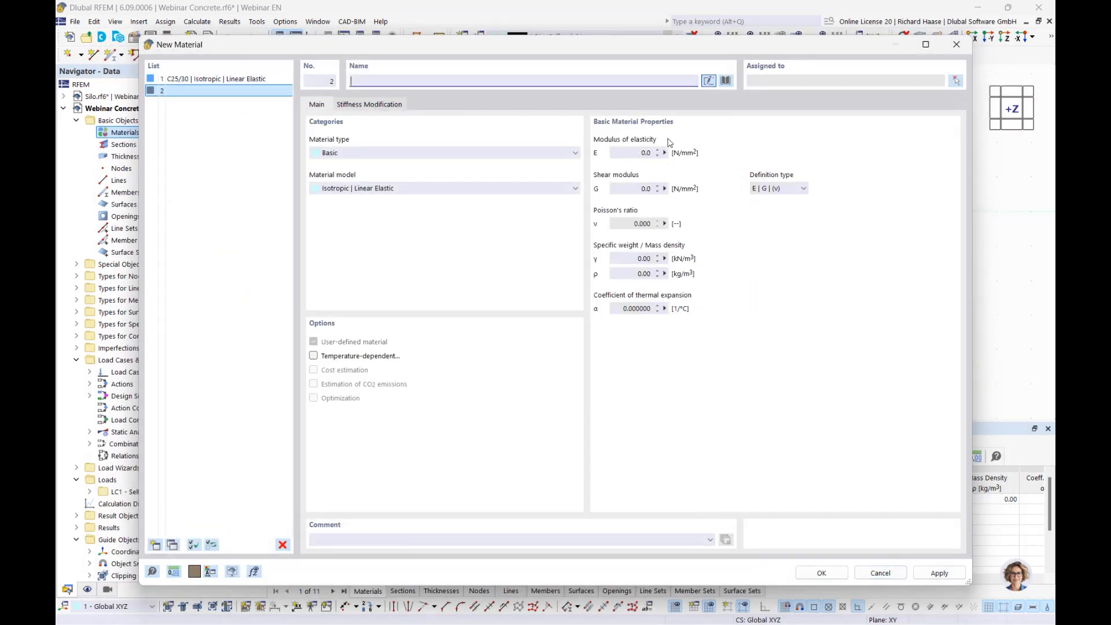
{"action": "left_click", "coordinate": [728, 82]}
{"action": "left_click", "coordinate": [158, 130]}
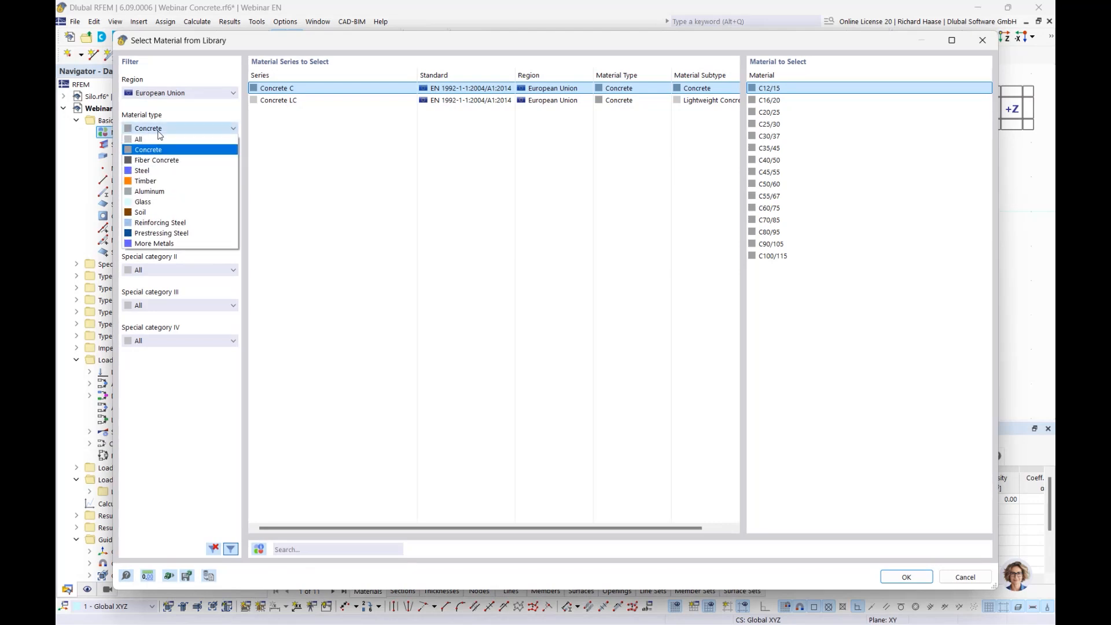
{"action": "left_click", "coordinate": [160, 224]}
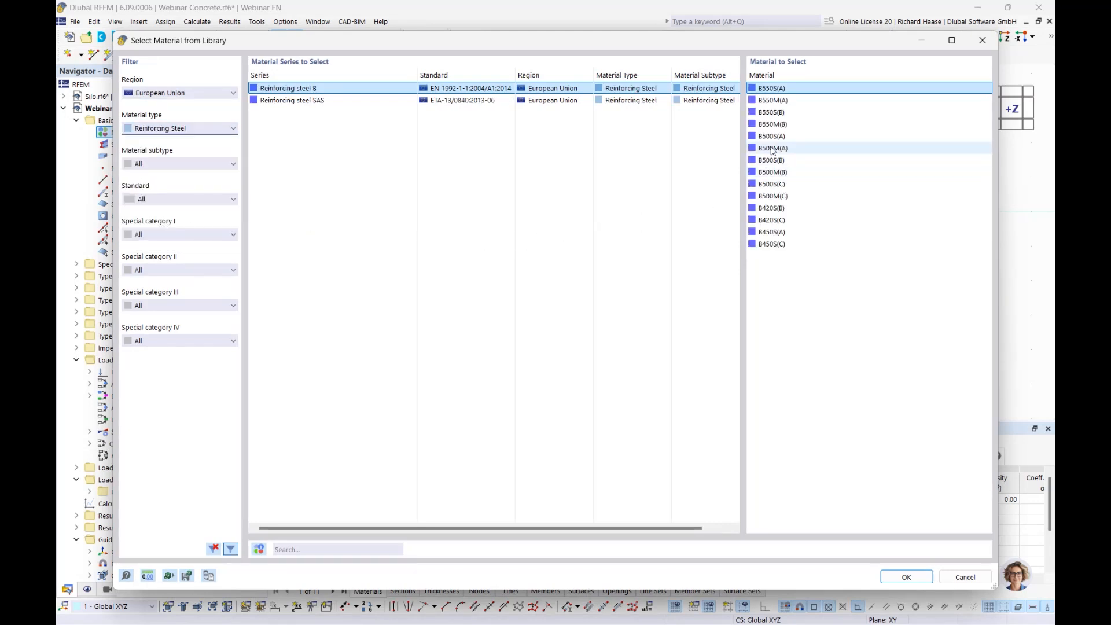
{"action": "left_click", "coordinate": [785, 138]}
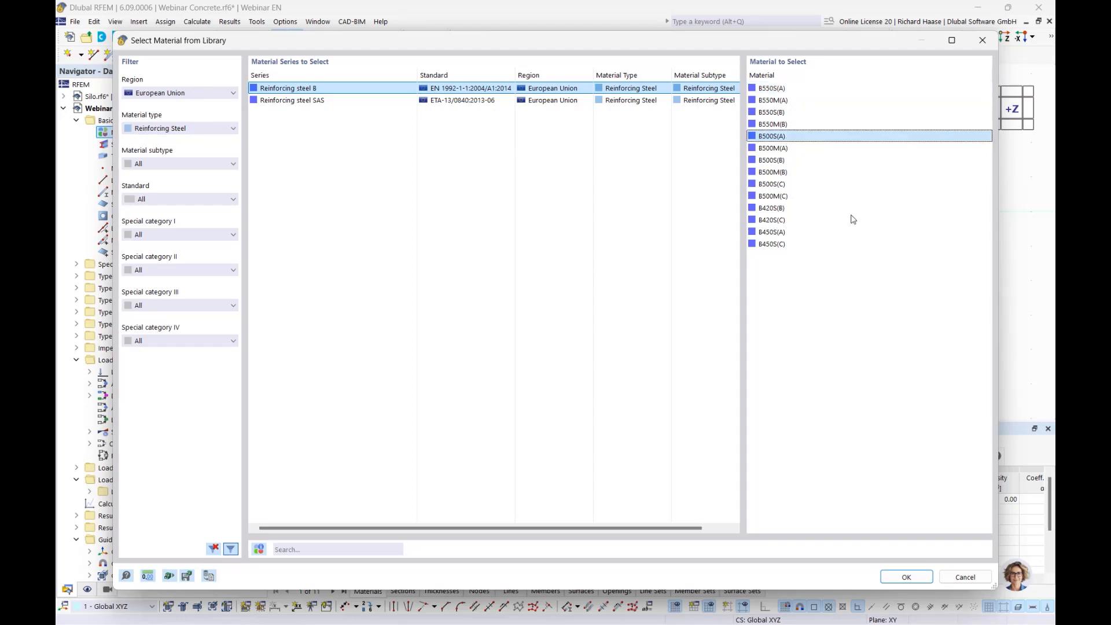
{"action": "left_click", "coordinate": [906, 577]}
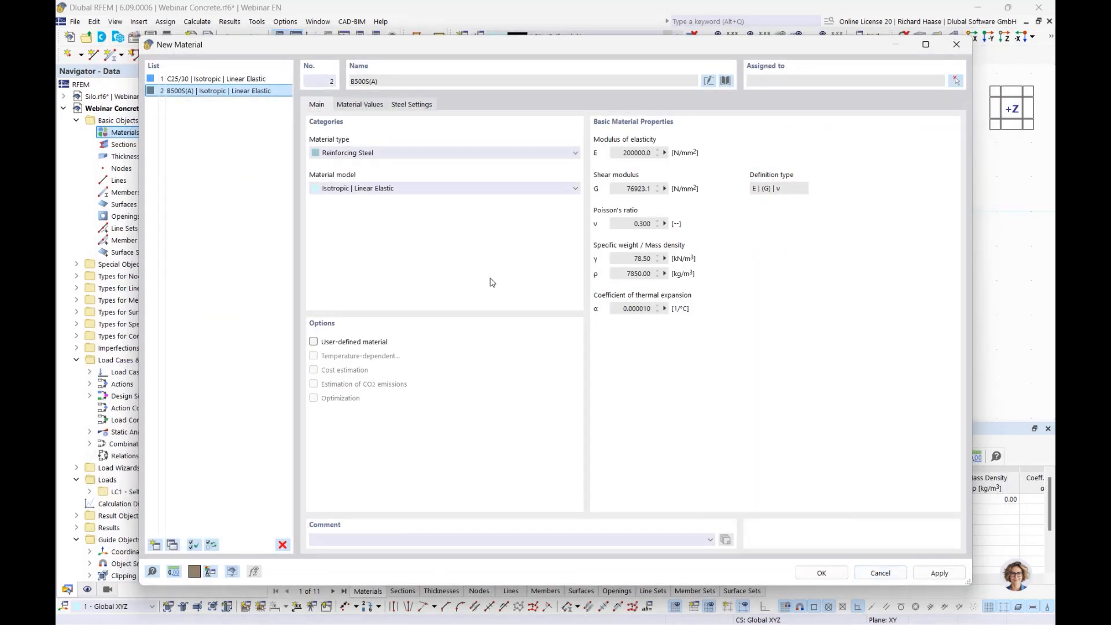
{"action": "left_click", "coordinate": [817, 572]}
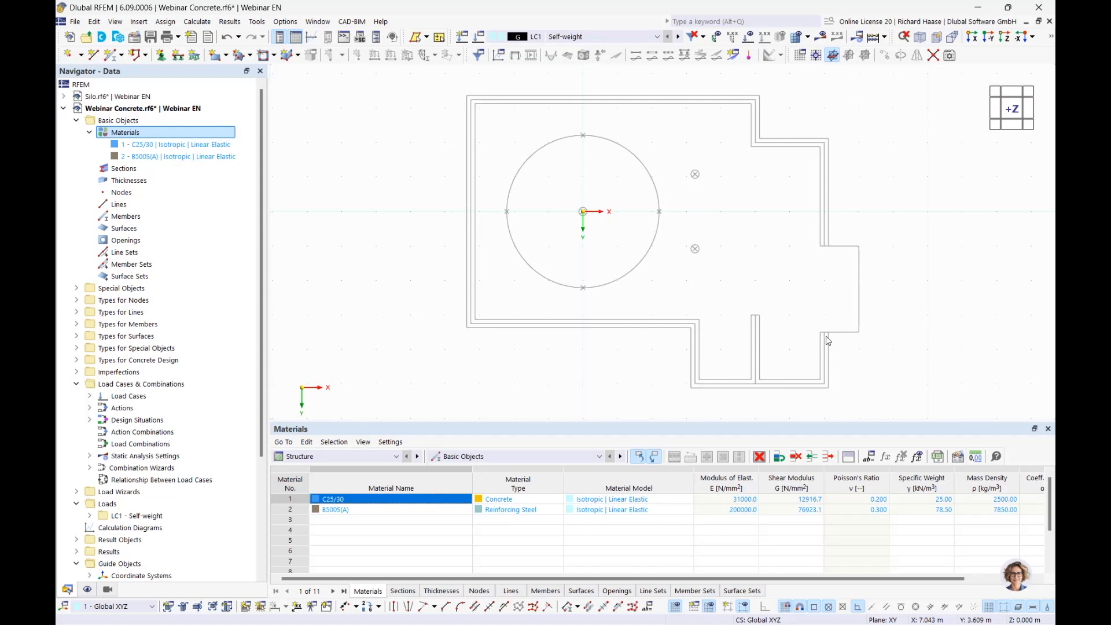
Create a massive rectangular section in C25/30 with width b and depth h of 240 mm each
{"action": "right_click", "coordinate": [118, 169]}
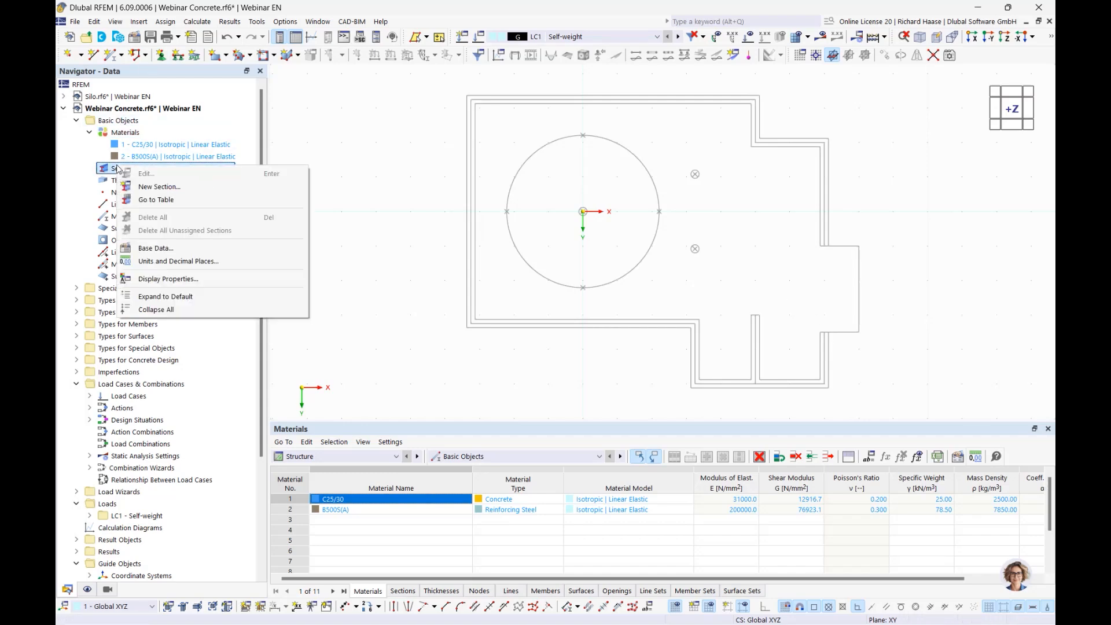
{"action": "left_click", "coordinate": [185, 186]}
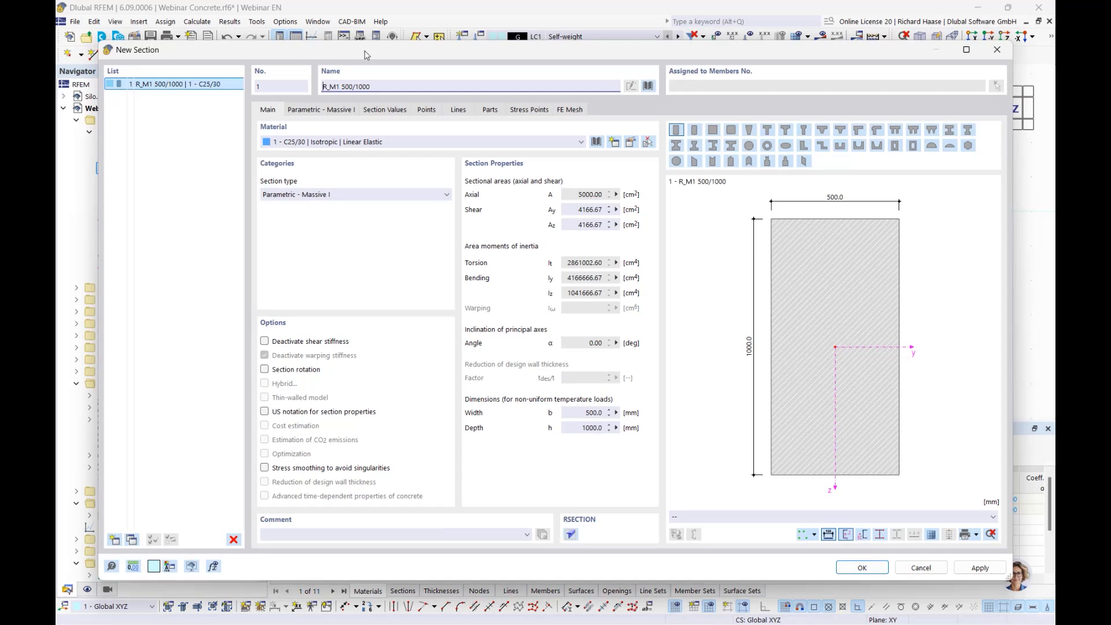
{"action": "left_click_drag", "start_coordinate": [364, 53], "coordinate": [436, 62]}
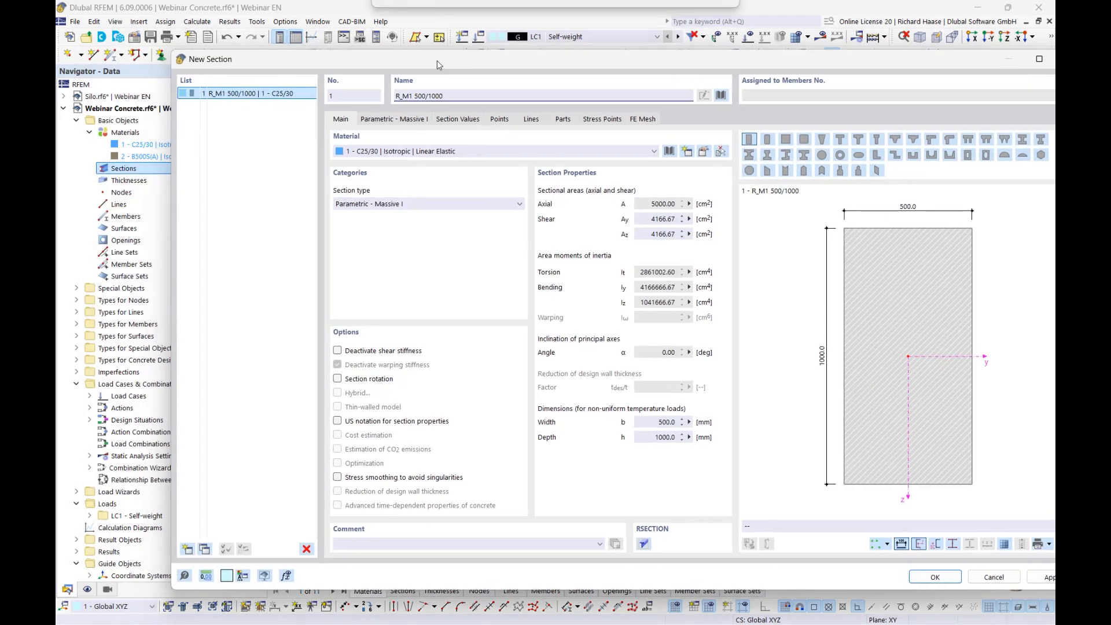
{"action": "left_click", "coordinate": [394, 119]}
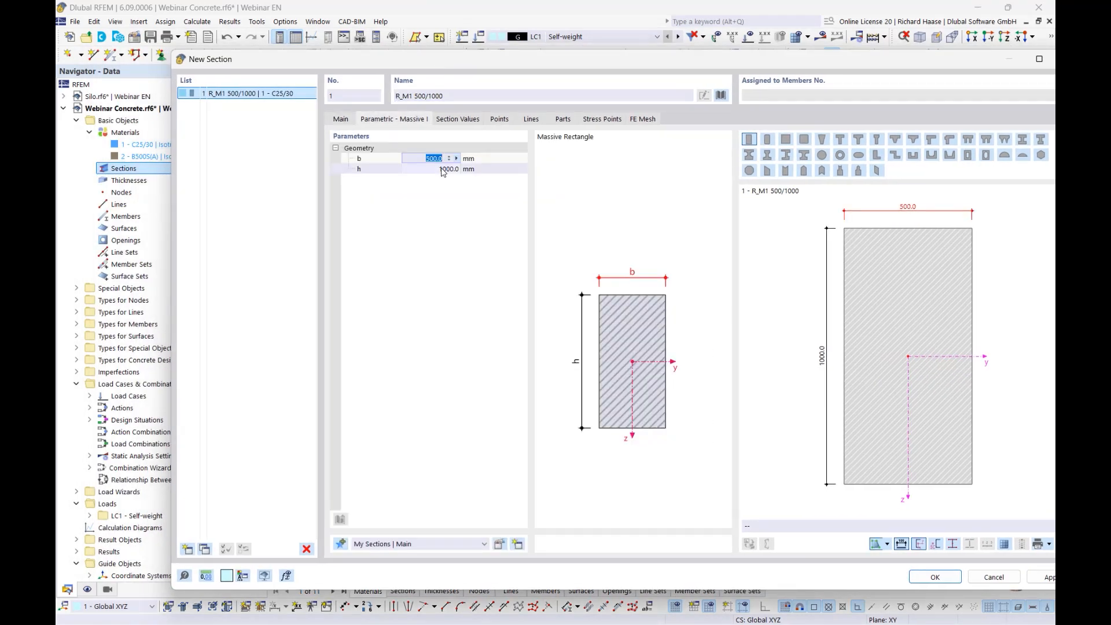
{"action": "type", "text": "240"}
{"action": "key", "text": "Tab"}
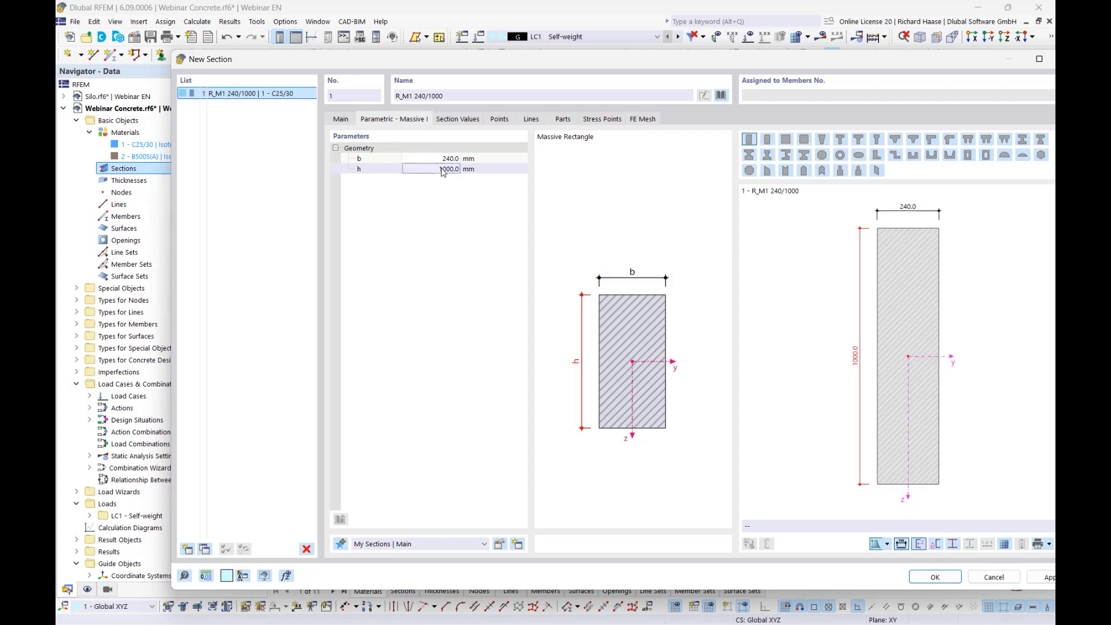
{"action": "type", "text": "240"}
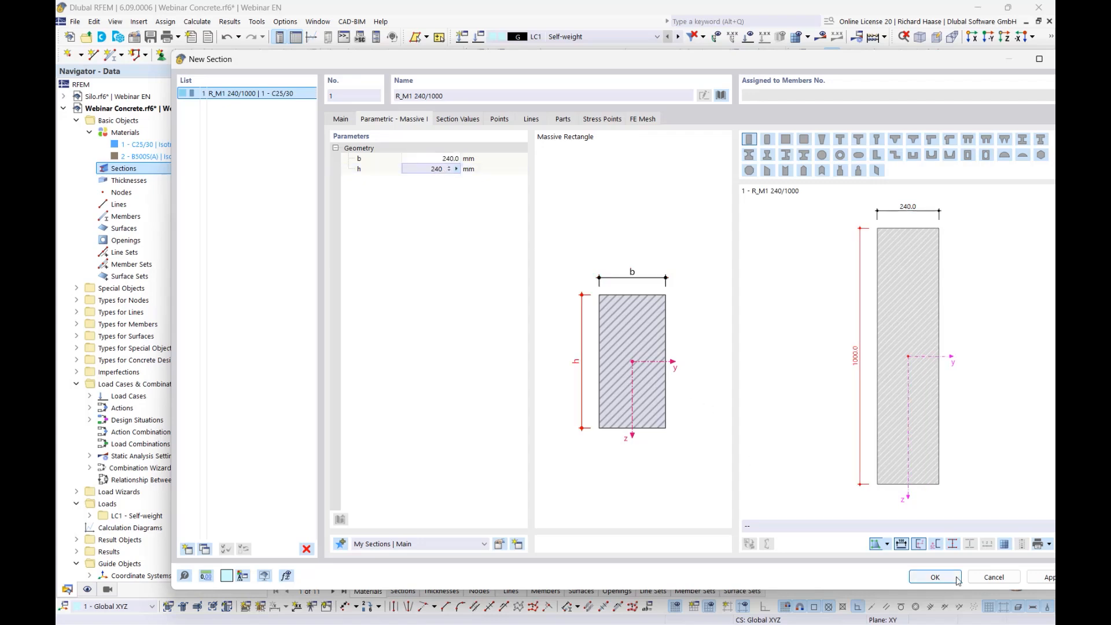
{"action": "left_click", "coordinate": [935, 577]}
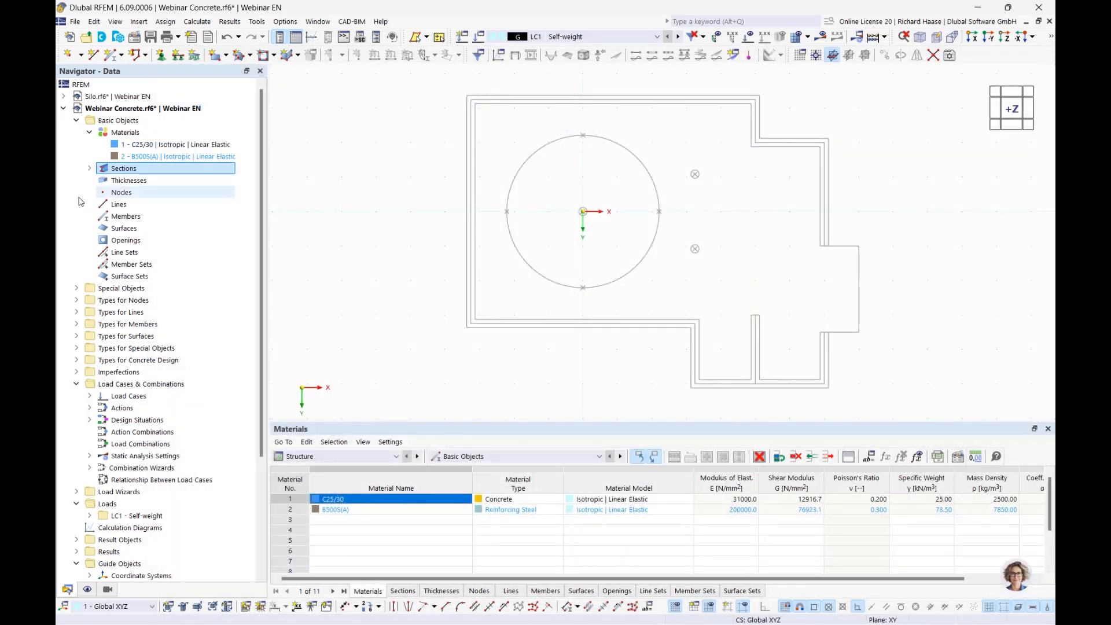
{"action": "left_click", "coordinate": [89, 168]}
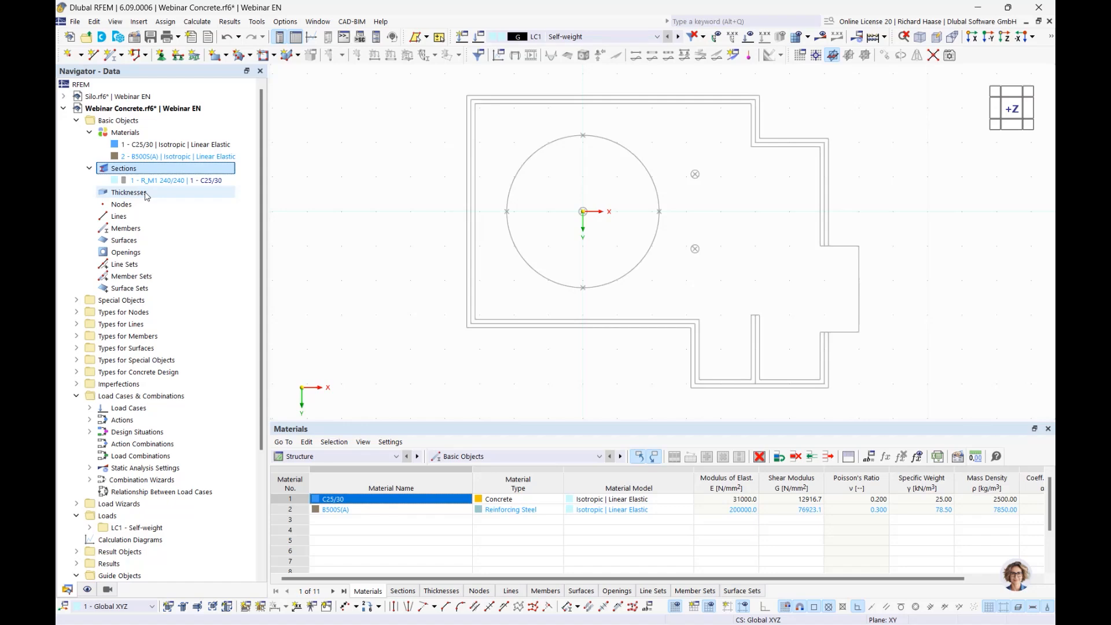
Create a uniform surface thickness of 240 mm in material C25/30
{"action": "right_click", "coordinate": [146, 193]}
{"action": "left_click", "coordinate": [183, 215]}
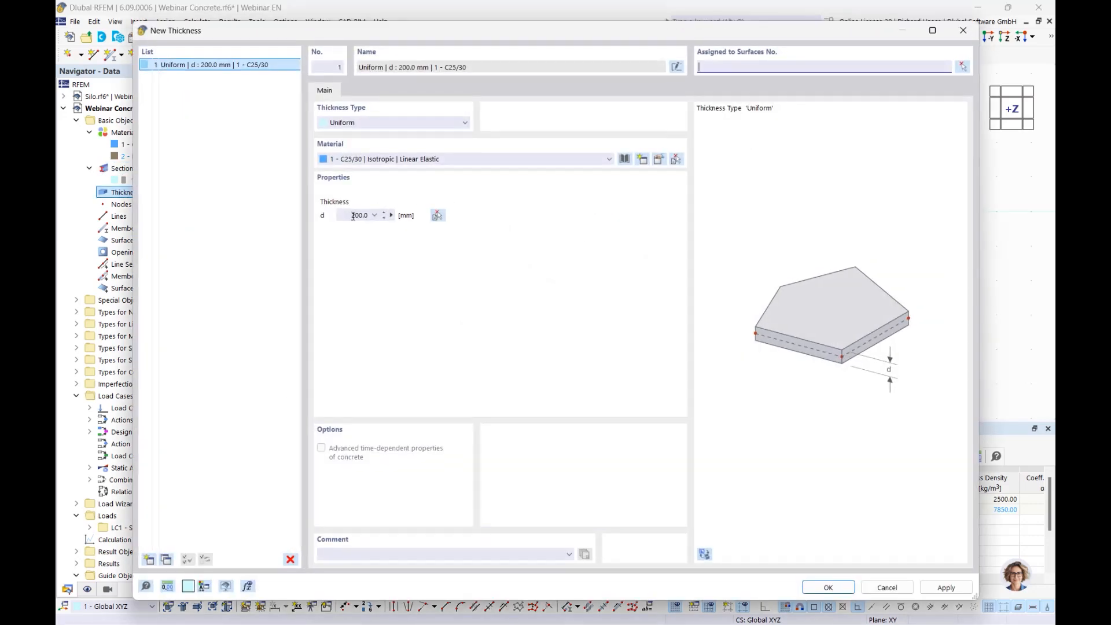
{"action": "left_click", "coordinate": [353, 216]}
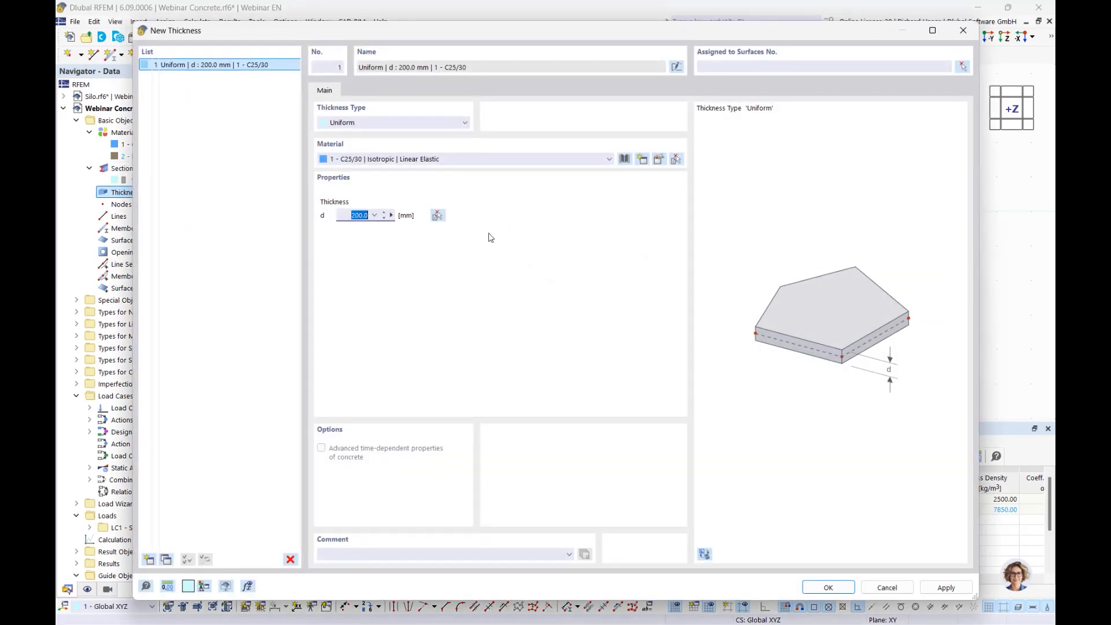
{"action": "type", "text": "240"}
{"action": "left_click", "coordinate": [824, 587]}
{"action": "left_click", "coordinate": [89, 192]}
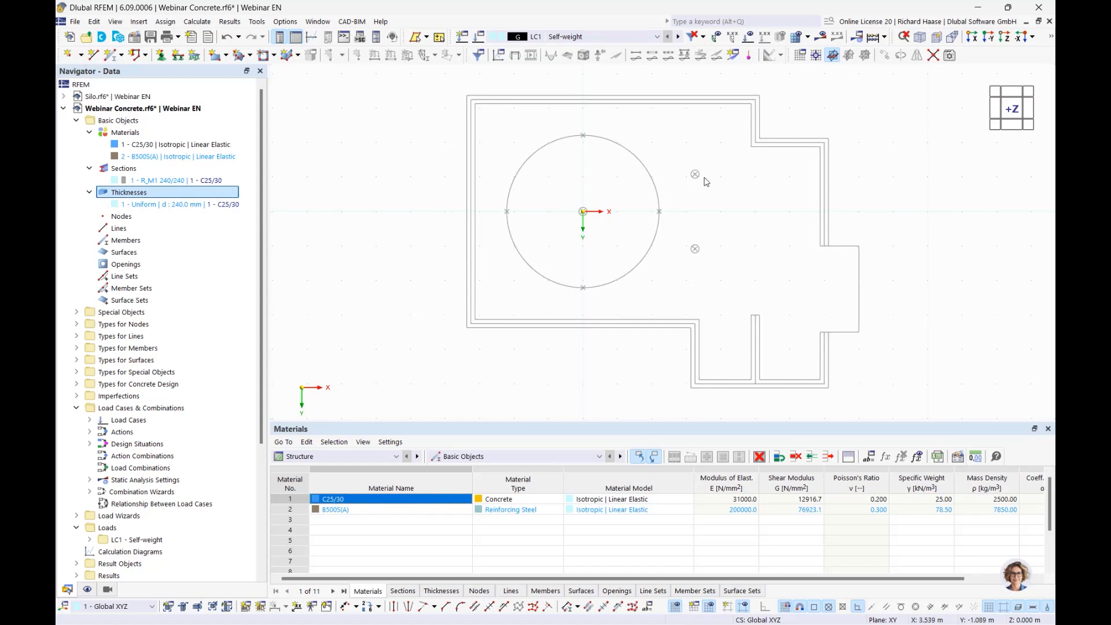
Delete all unassigned nodal supports among the types for nodes and confirm the deletion
{"action": "scroll", "coordinate": [700, 176], "scroll_direction": "up", "scroll_amount": 3}
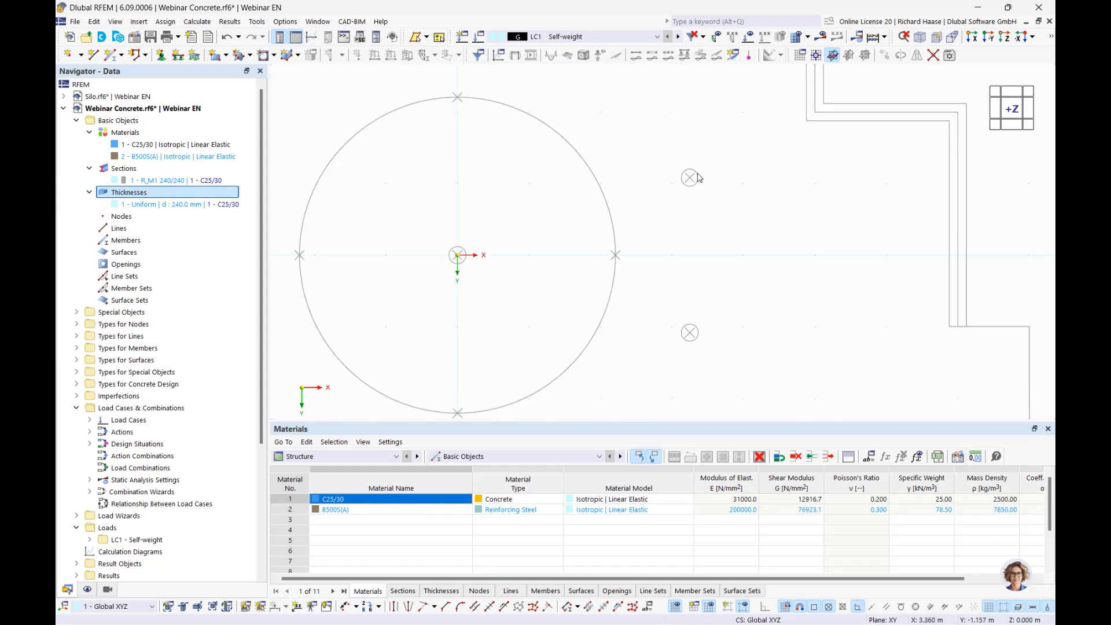
{"action": "scroll", "coordinate": [258, 254], "scroll_direction": "down", "scroll_amount": 3}
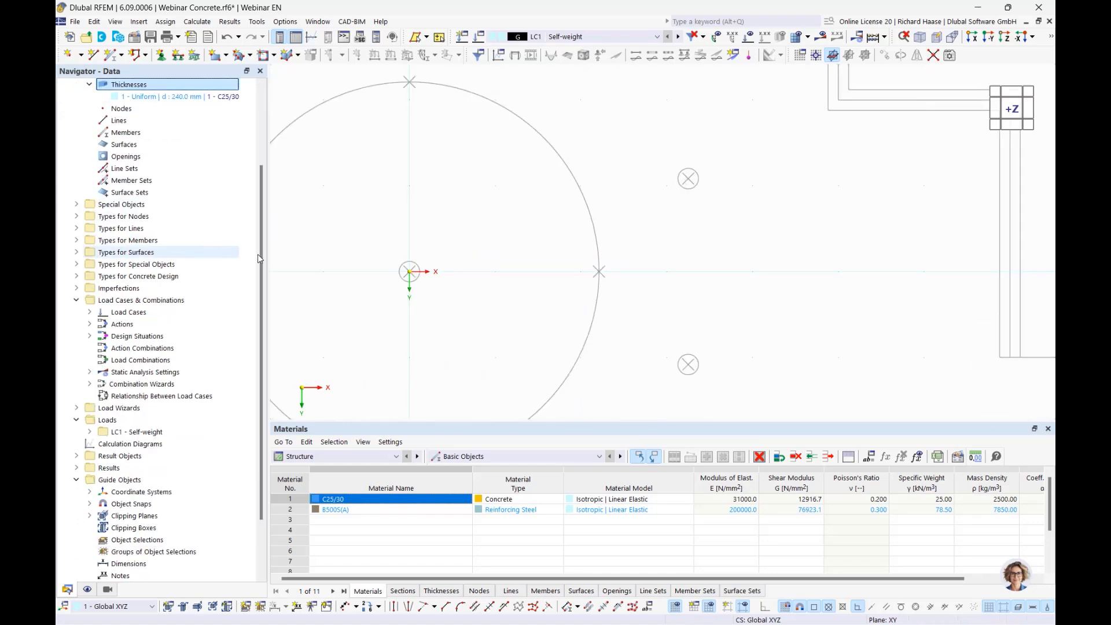
{"action": "scroll", "coordinate": [259, 255], "scroll_direction": "up", "scroll_amount": 2}
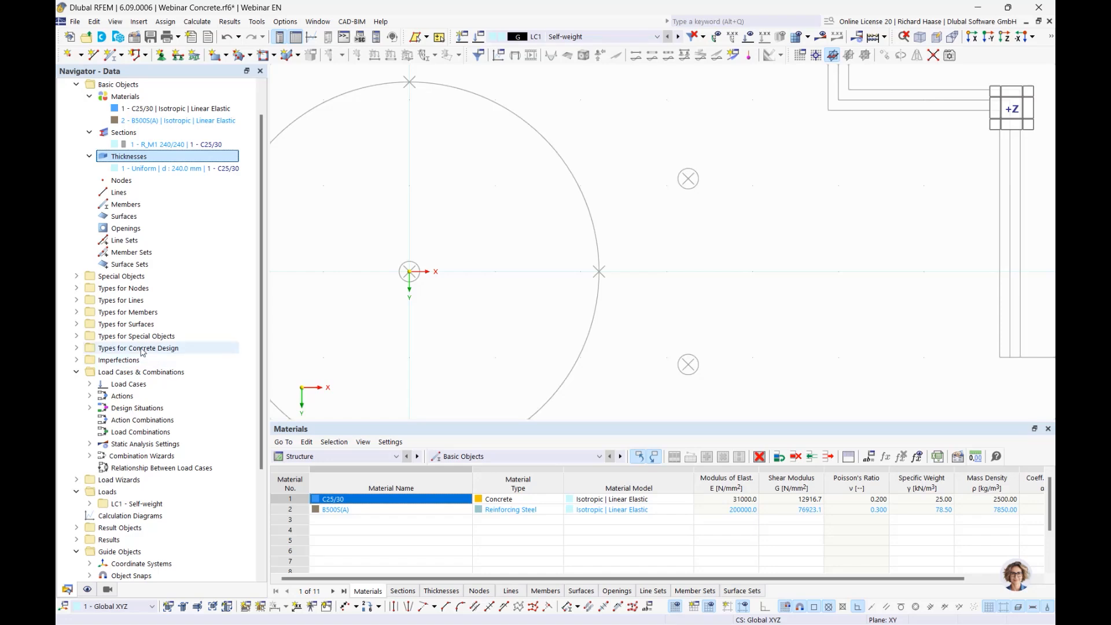
{"action": "left_click", "coordinate": [77, 300]}
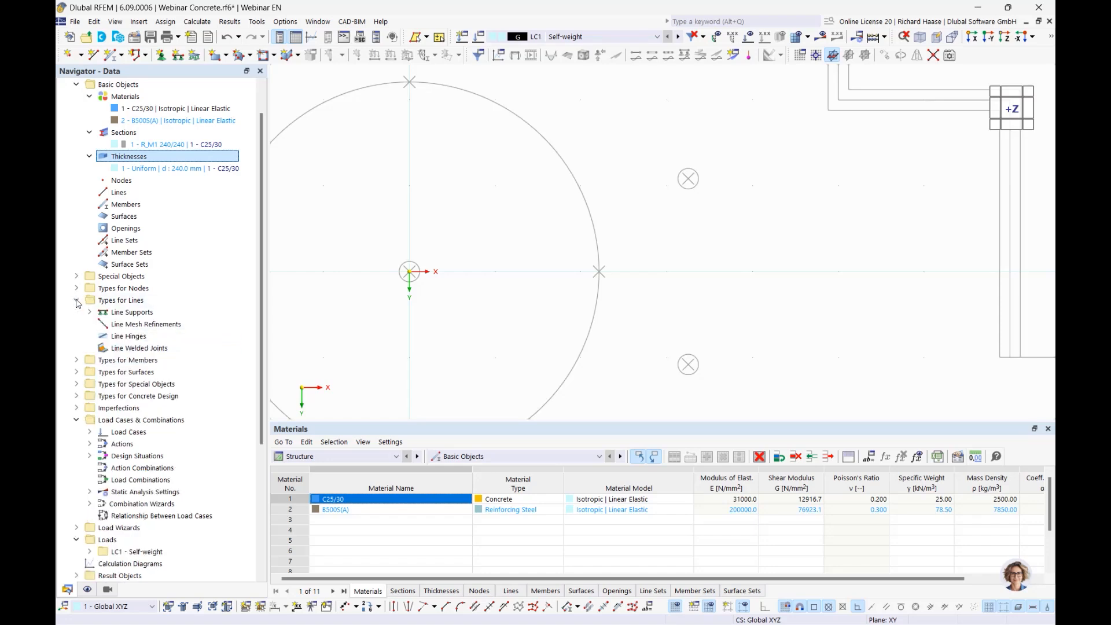
{"action": "left_click", "coordinate": [76, 300]}
{"action": "left_click", "coordinate": [76, 288]}
{"action": "left_click", "coordinate": [90, 300]}
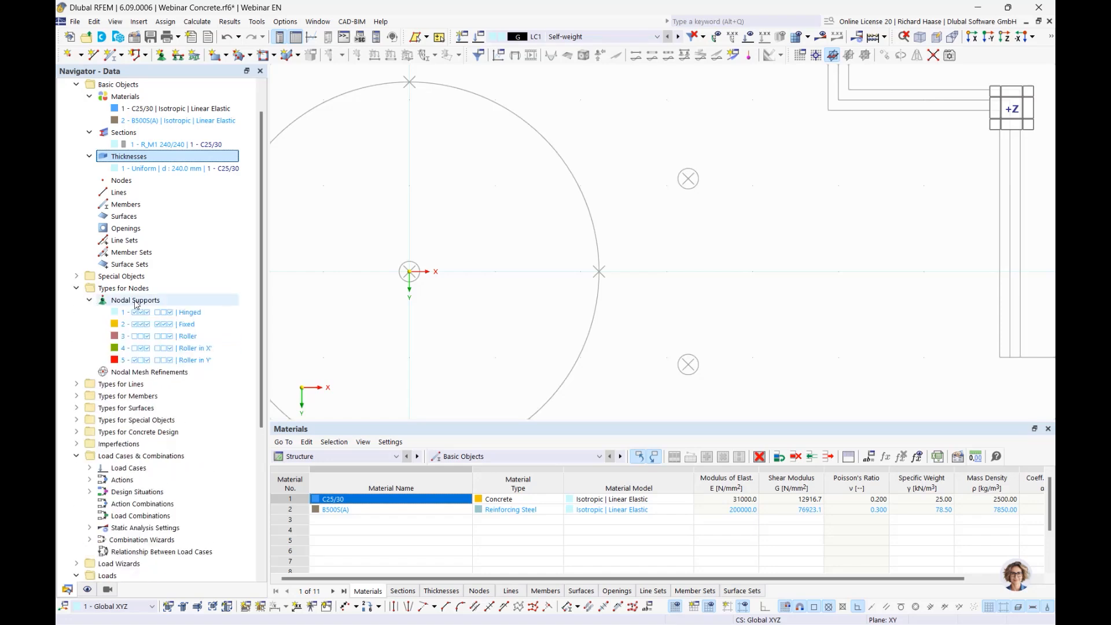
{"action": "right_click", "coordinate": [136, 301]}
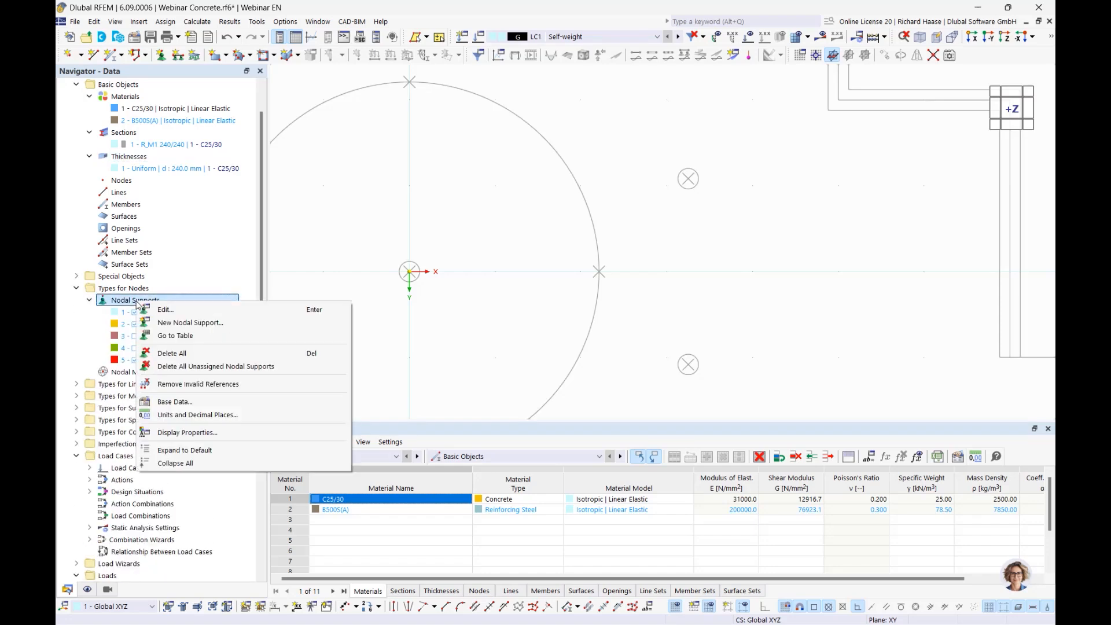
{"action": "left_click", "coordinate": [219, 384]}
{"action": "right_click", "coordinate": [157, 303]}
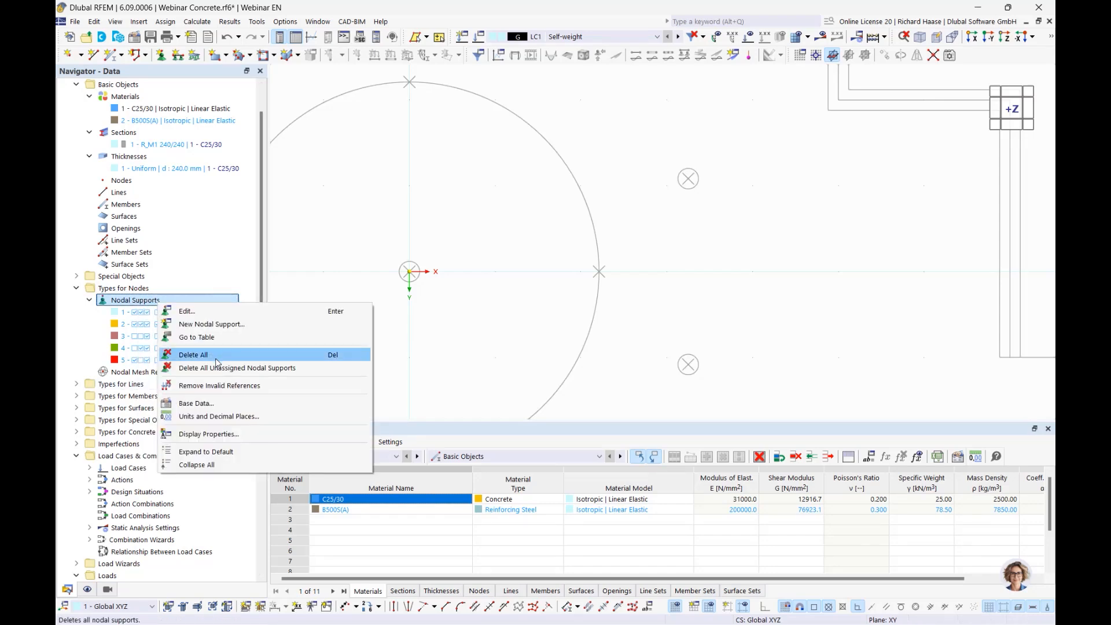
{"action": "left_click", "coordinate": [231, 368]}
{"action": "key", "text": "Return"}
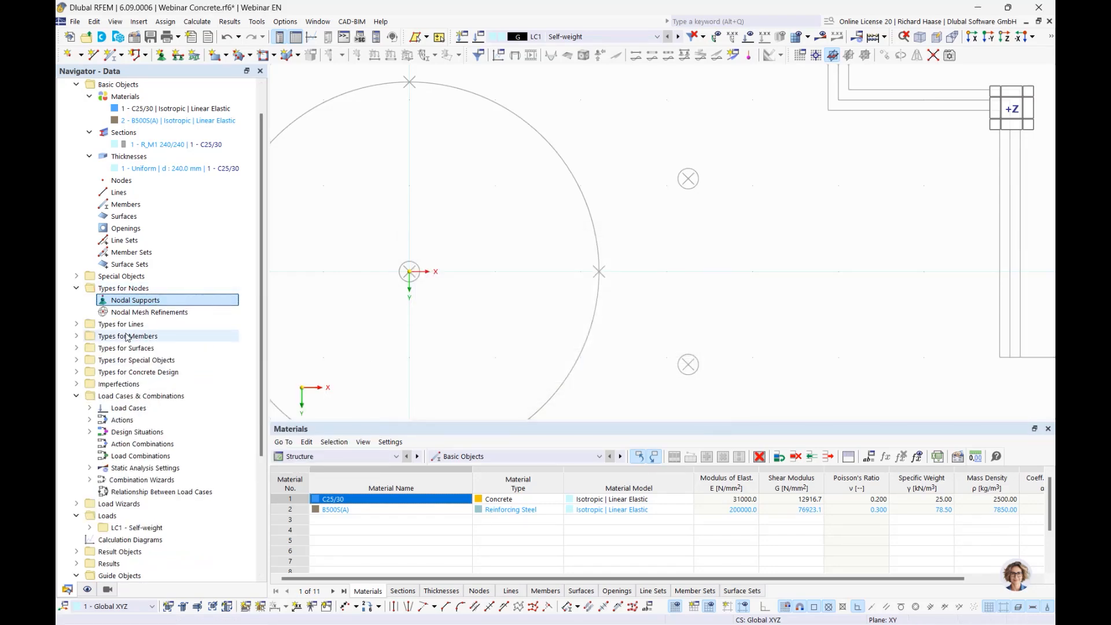
Delete all unassigned line supports among the types for lines and confirm the deletion
{"action": "left_click", "coordinate": [77, 324]}
{"action": "left_click", "coordinate": [90, 336]}
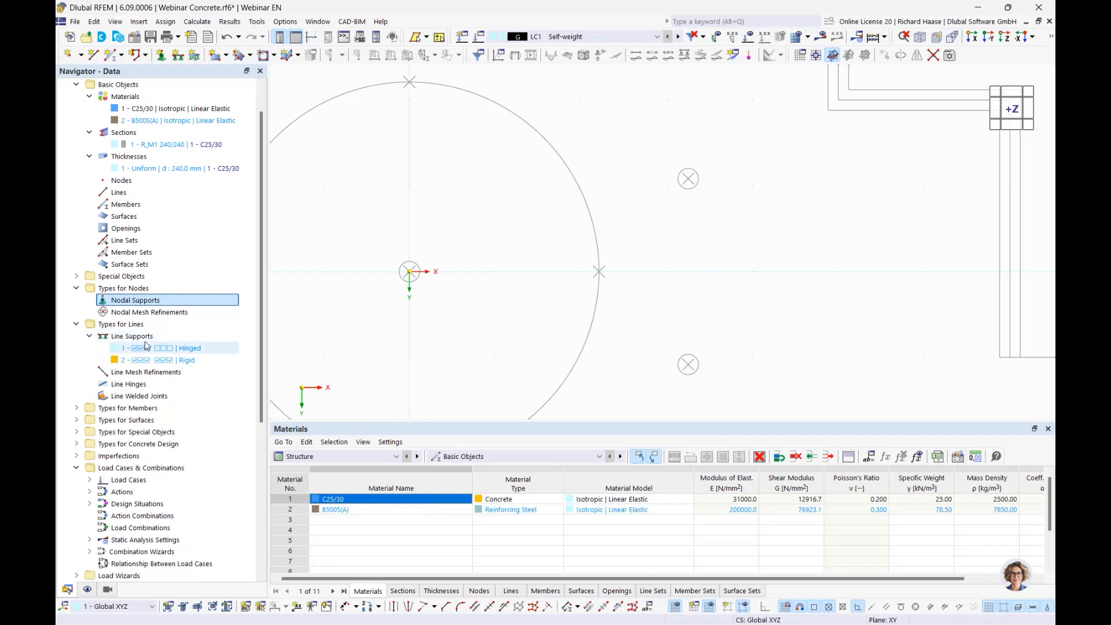
{"action": "right_click", "coordinate": [147, 338]}
{"action": "left_click", "coordinate": [203, 399]}
{"action": "left_click", "coordinate": [608, 372]}
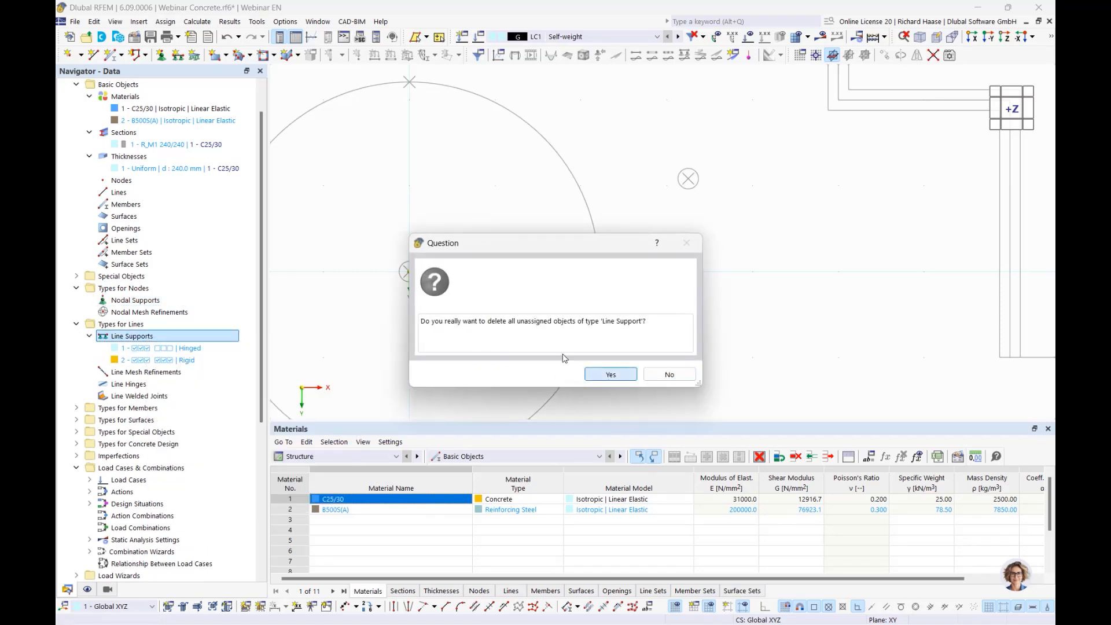
Start a new nodal support whose stiffness is defined via a fictitious column
{"action": "left_click", "coordinate": [124, 299]}
{"action": "right_click", "coordinate": [142, 300]}
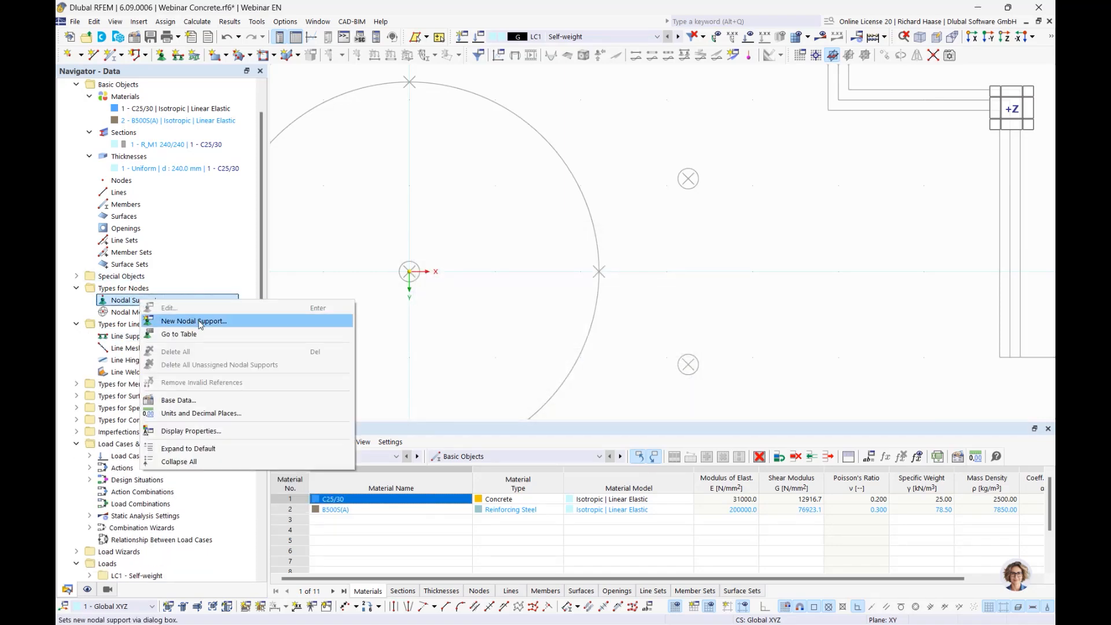
{"action": "left_click", "coordinate": [200, 322]}
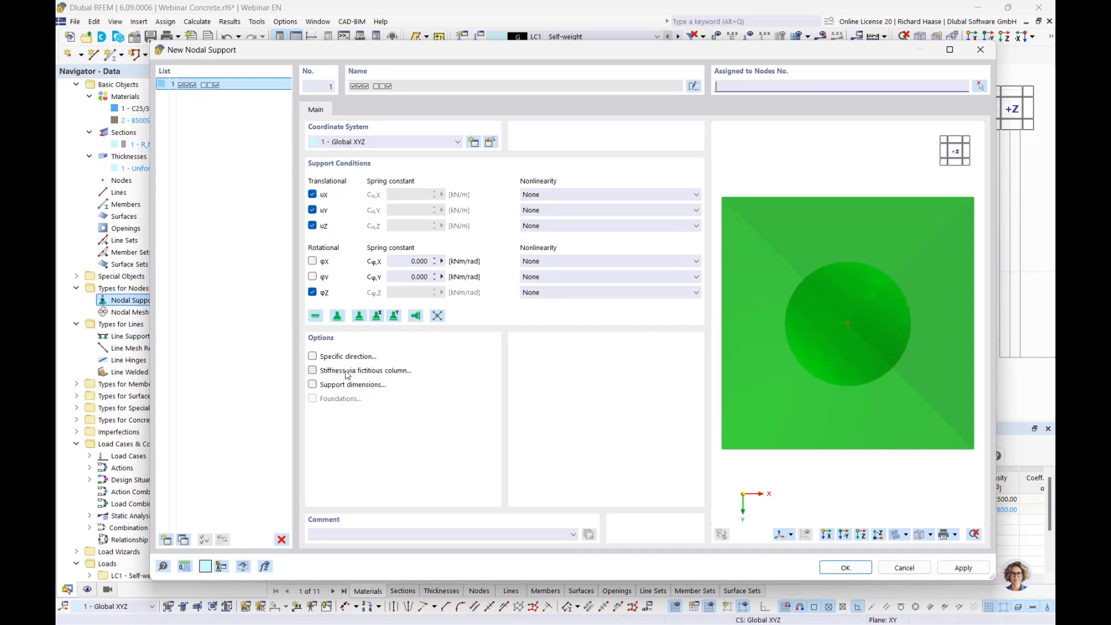
{"action": "left_click", "coordinate": [398, 373]}
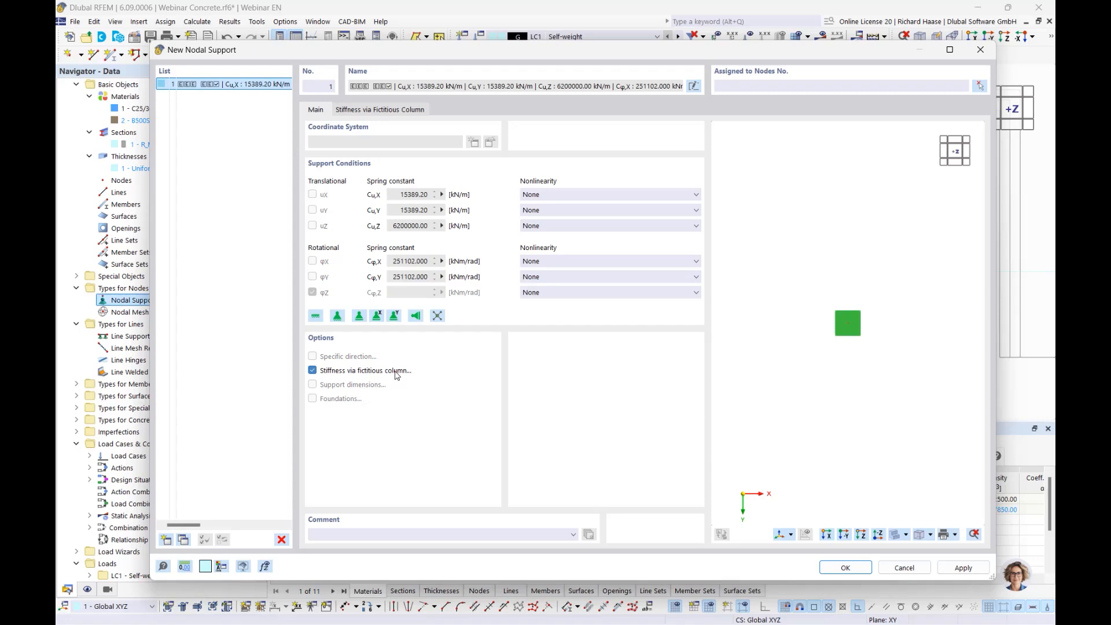
{"action": "left_click", "coordinate": [380, 109]}
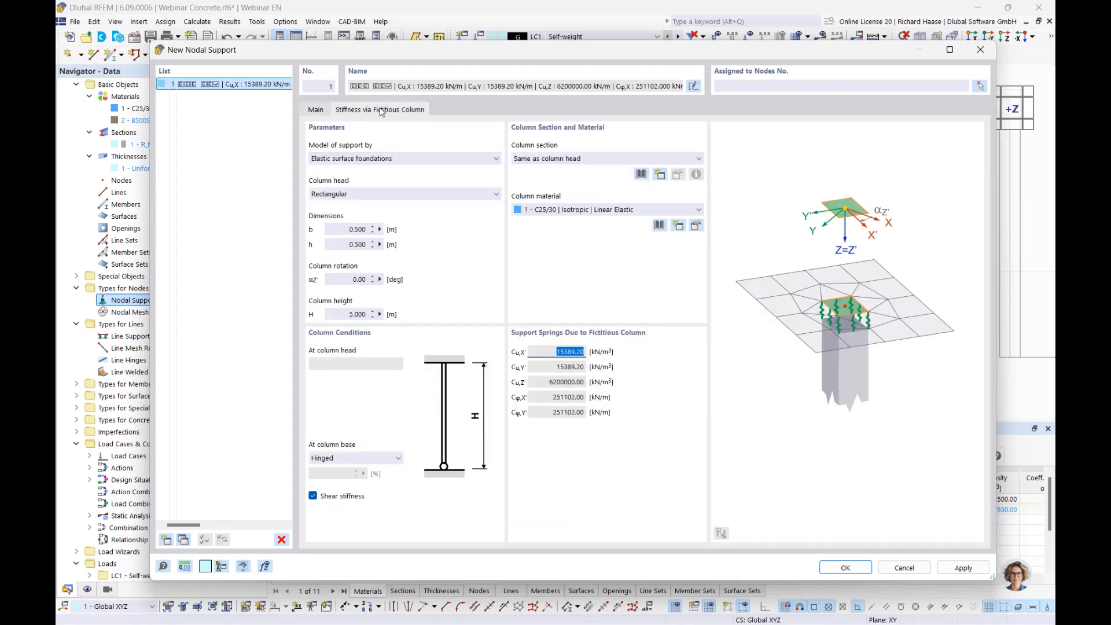
Define the fictitious column as an elastic nodal support with a circular head, diameter 0.24 m and column height 2.5 m
{"action": "left_click", "coordinate": [365, 195]}
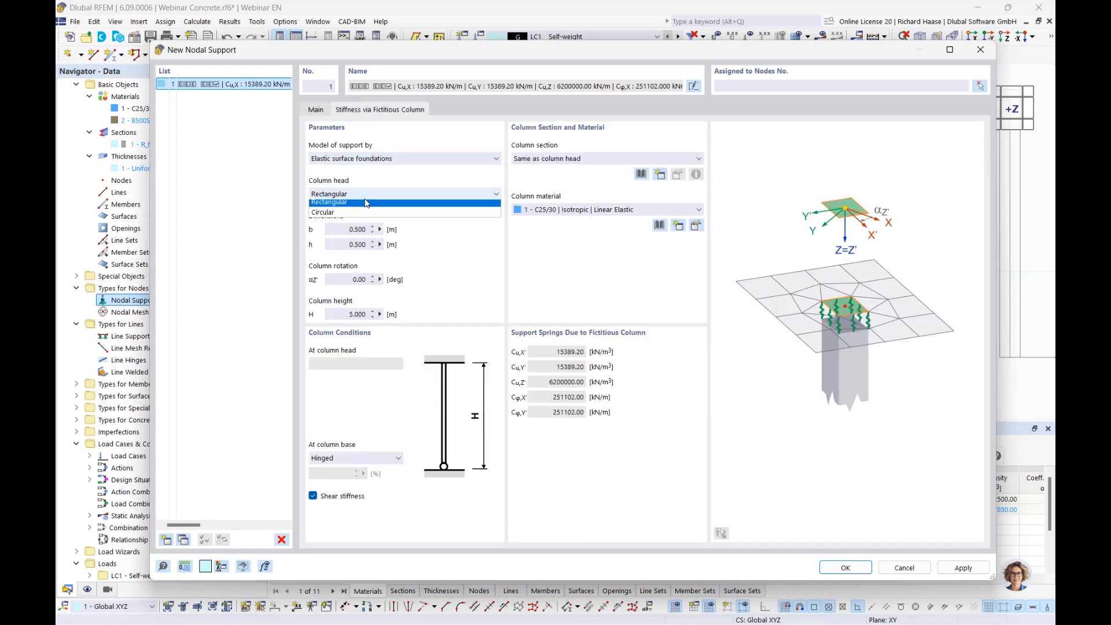
{"action": "left_click", "coordinate": [345, 214]}
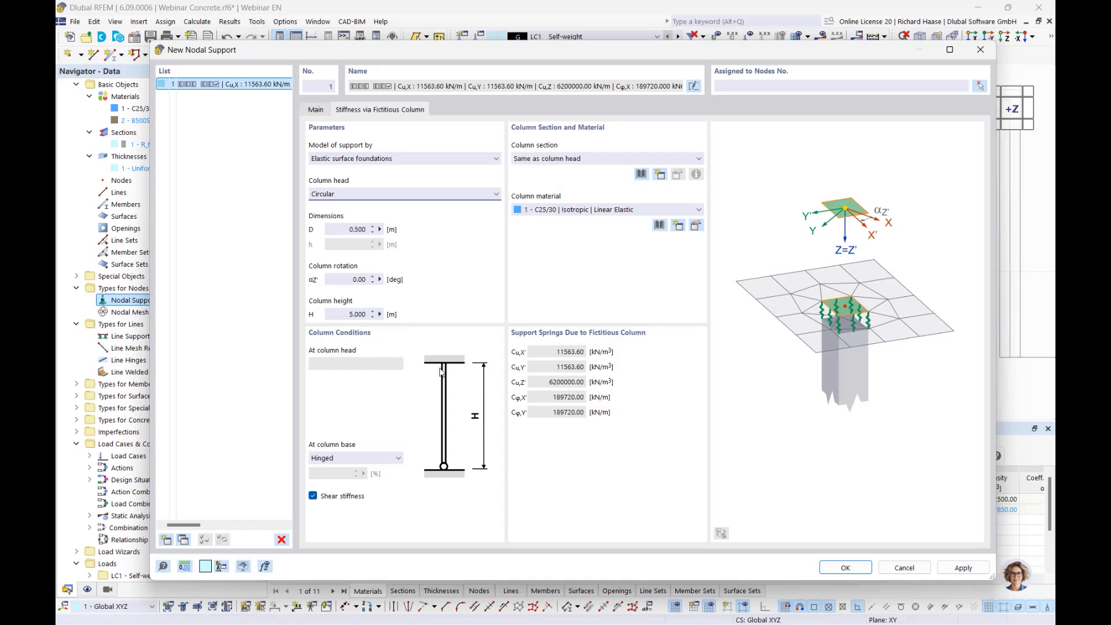
{"action": "left_click", "coordinate": [364, 159]}
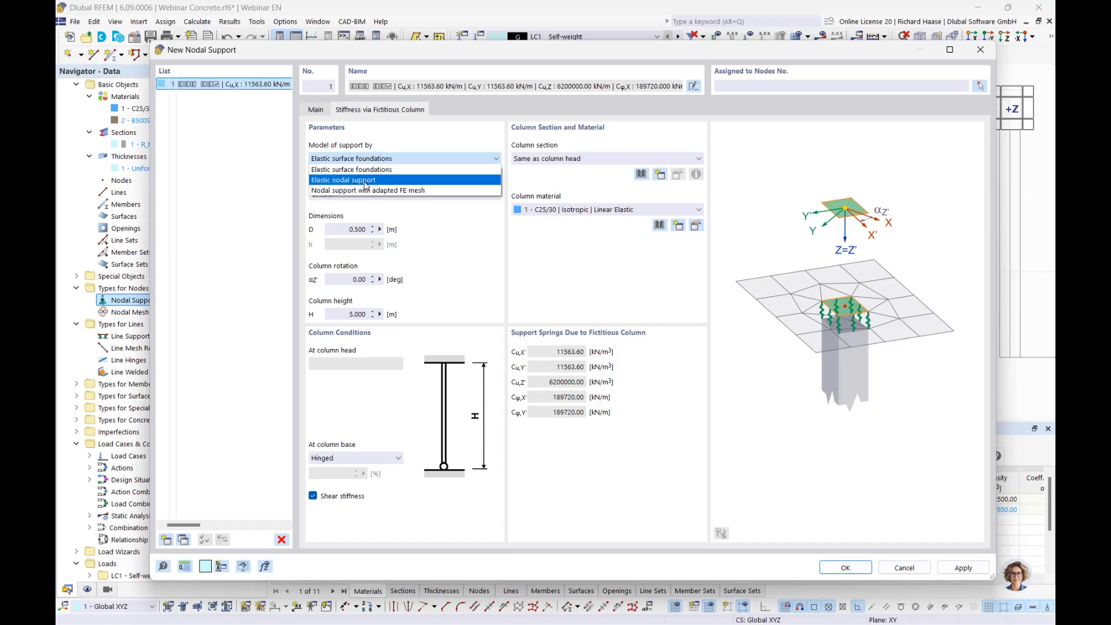
{"action": "left_click", "coordinate": [365, 181]}
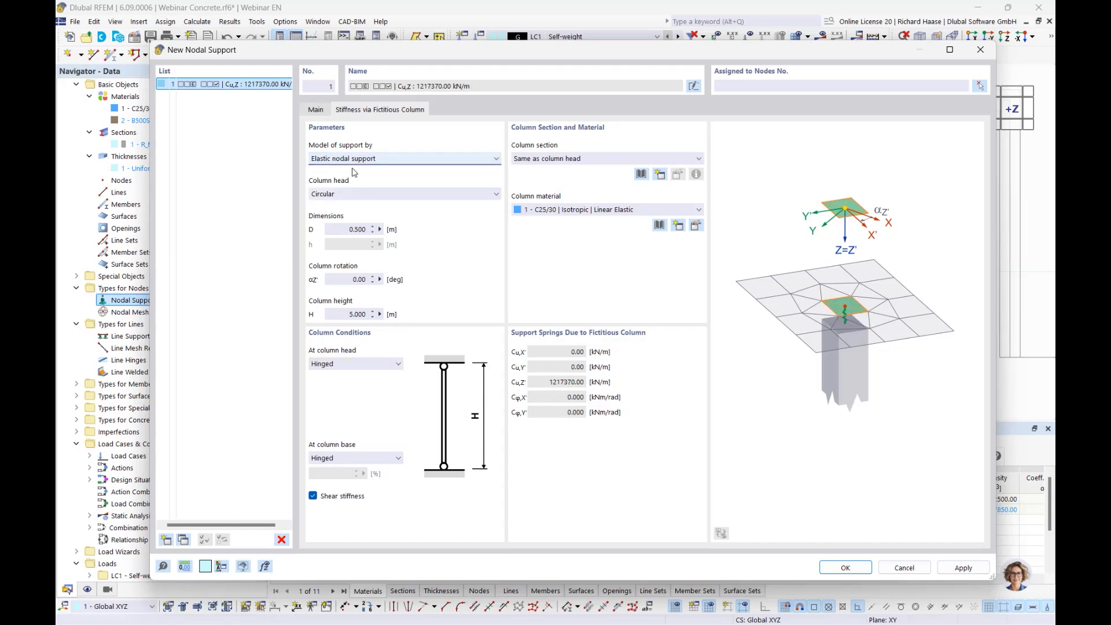
{"action": "double_click", "coordinate": [349, 229]}
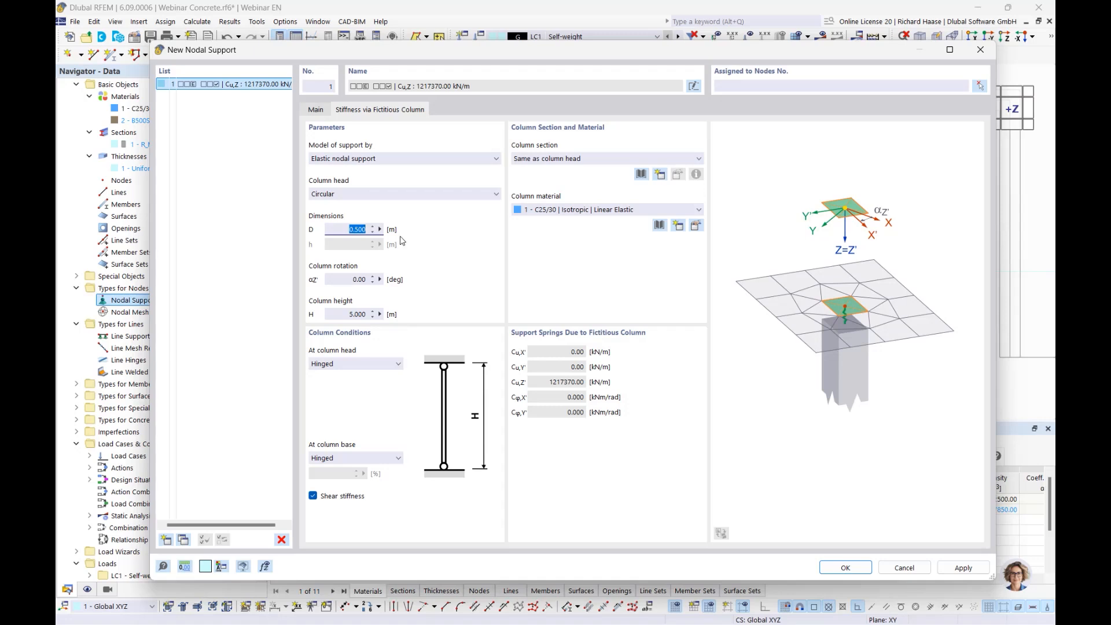
{"action": "type", "text": ".24"}
{"action": "double_click", "coordinate": [353, 314]}
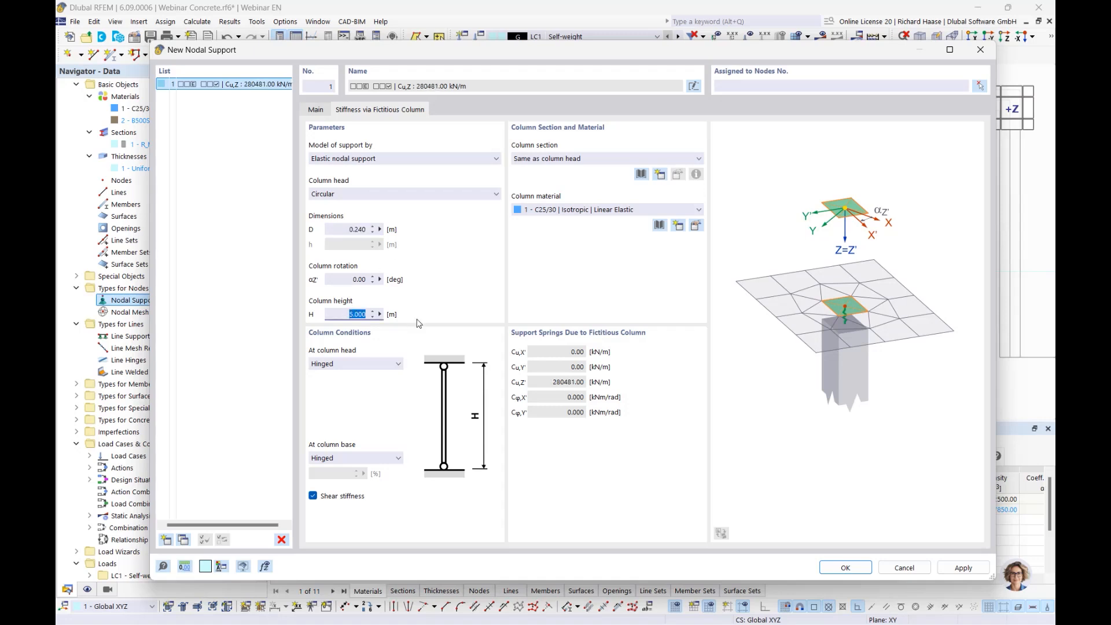
{"action": "type", "text": "2,5"}
{"action": "left_click", "coordinate": [846, 567]}
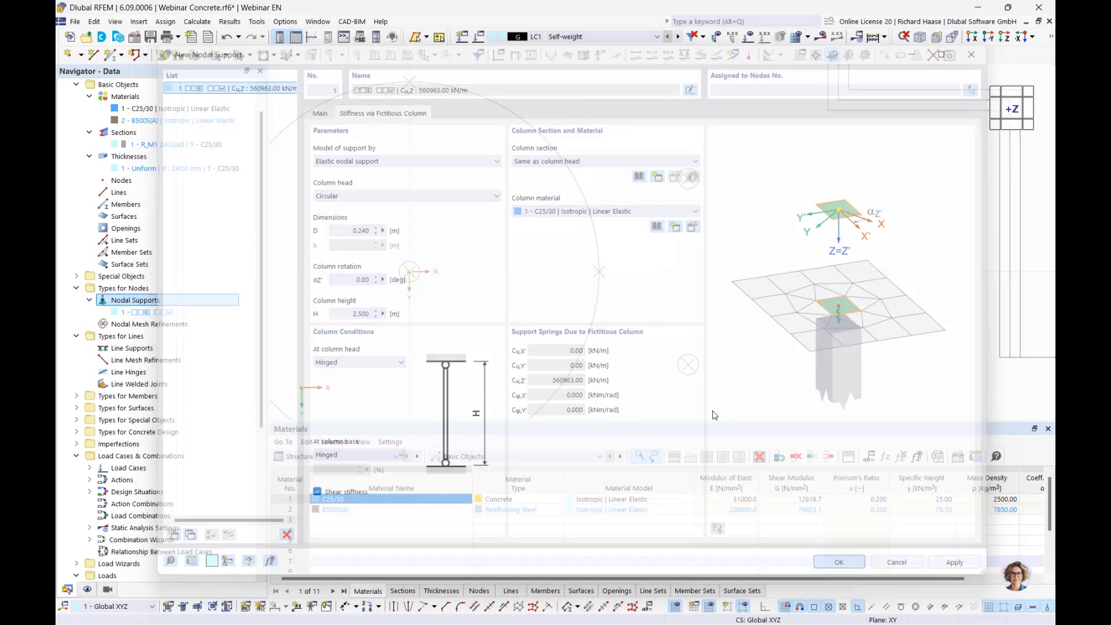
Start a new line support in the local xyz coordinate system with stiffness defined via a fictitious wall
{"action": "right_click", "coordinate": [120, 347]}
{"action": "left_click", "coordinate": [164, 369]}
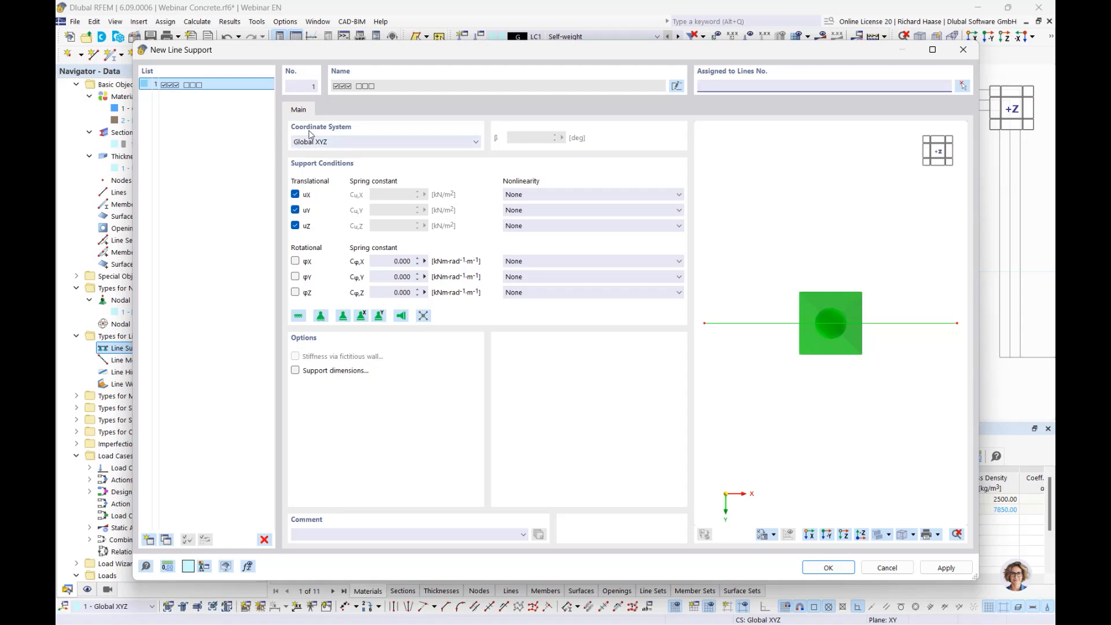
{"action": "left_click", "coordinate": [344, 142]}
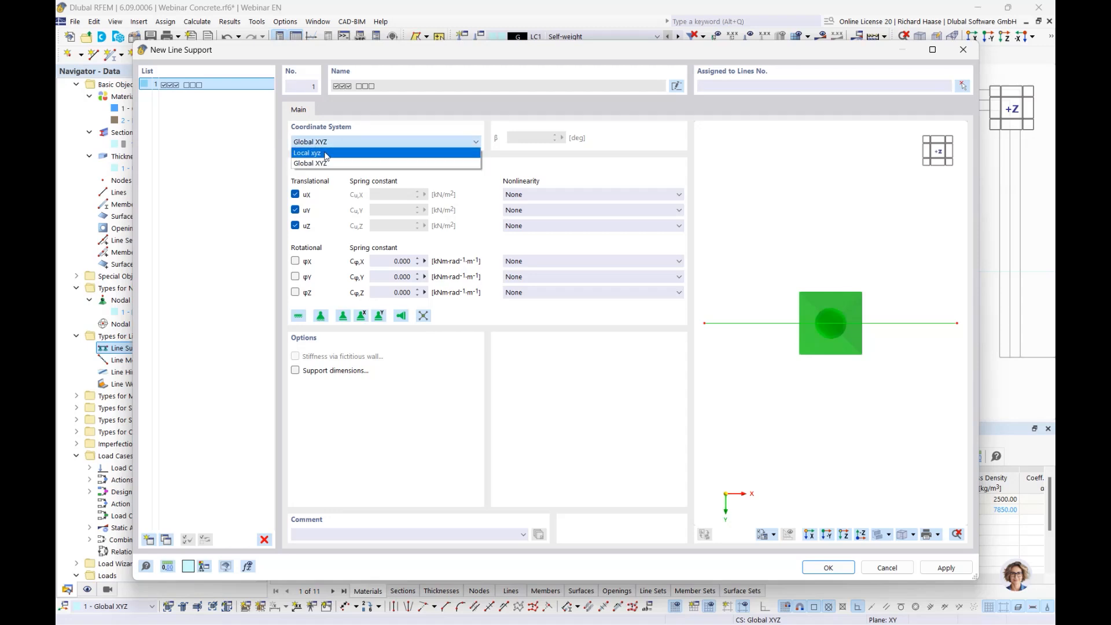
{"action": "left_click", "coordinate": [326, 154]}
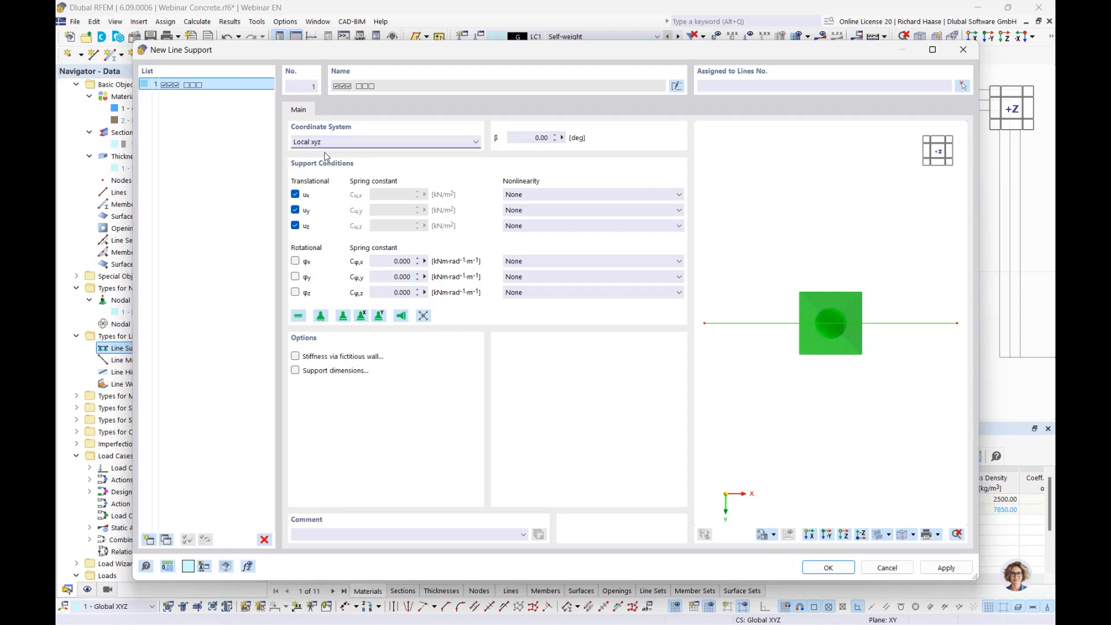
{"action": "left_click", "coordinate": [334, 359]}
Set the line support's fictitious wall to a width of 0.24 m and a height of 2.5 m
{"action": "left_click", "coordinate": [357, 109]}
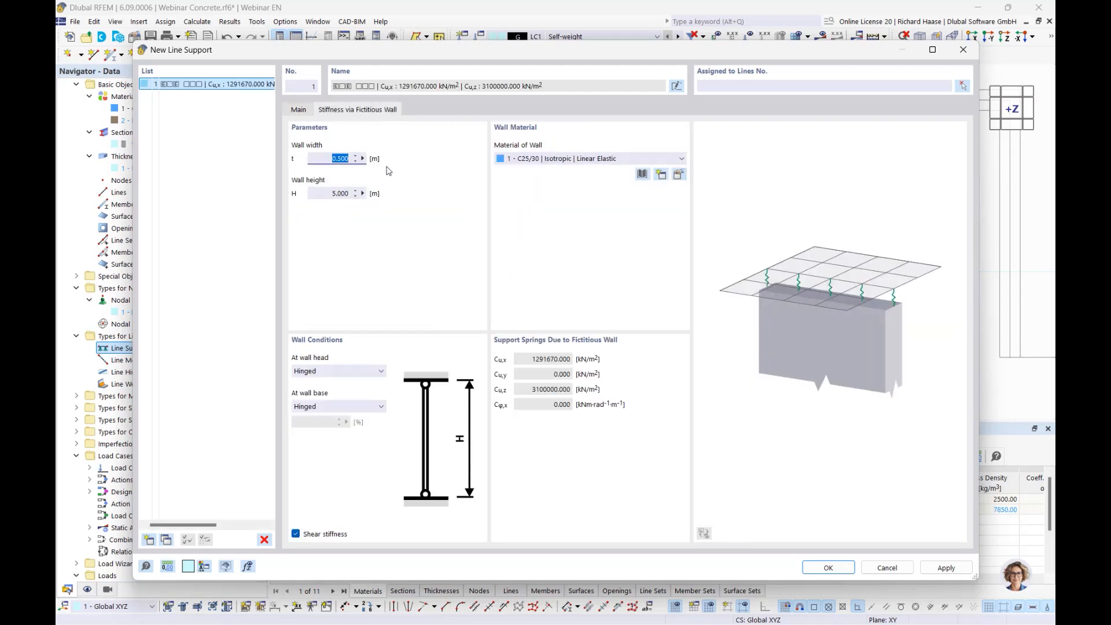
{"action": "key", "text": "BackSpace"}
{"action": "type", "text": ",24"}
{"action": "left_click", "coordinate": [340, 192]}
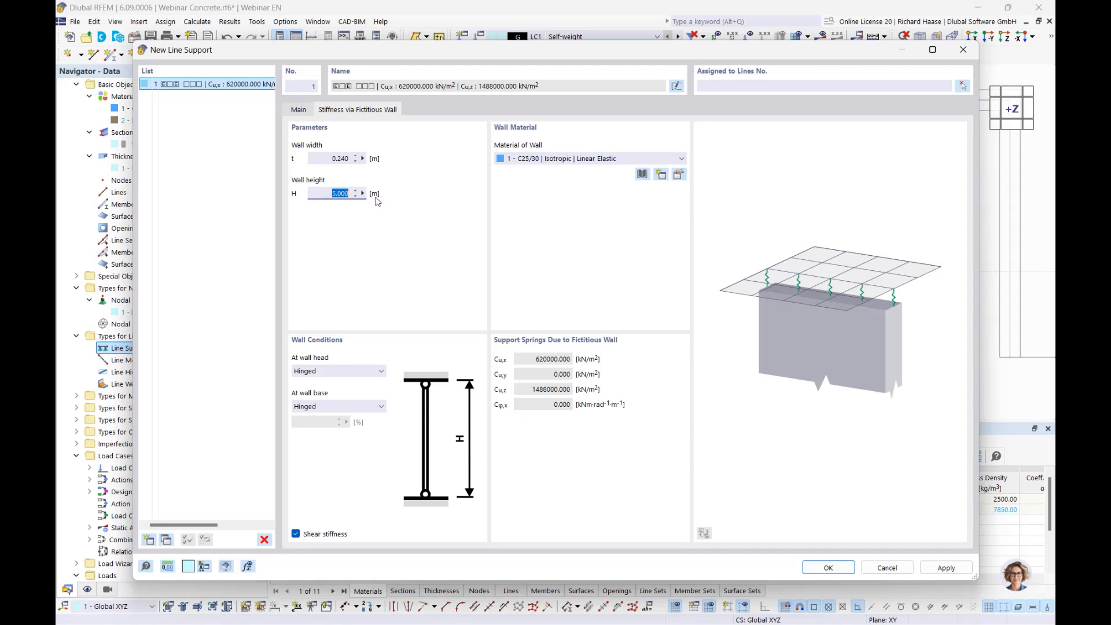
{"action": "type", "text": "2,5"}
{"action": "left_click", "coordinate": [828, 567]}
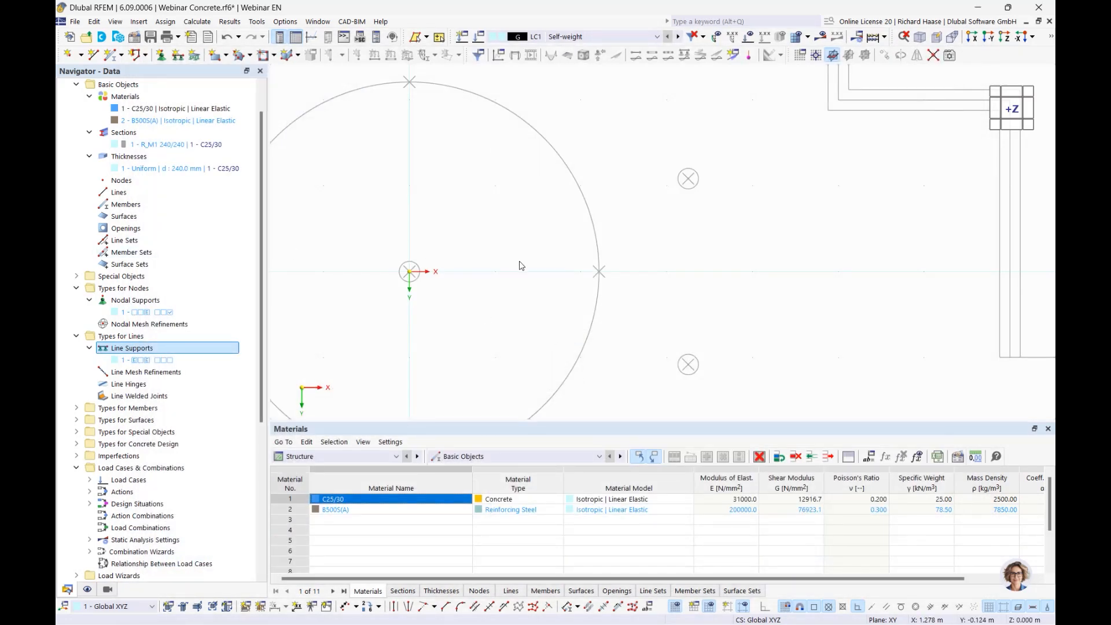
Draw a polygonal slab surface of 240 mm C25/30 along the outer wall centrelines of the floor plan, starting and closing at X -3.25, Y -3.25 m
{"action": "scroll", "coordinate": [512, 226], "scroll_direction": "down", "scroll_amount": 3}
{"action": "middle_click_drag", "start_coordinate": [531, 216], "coordinate": [522, 211]}
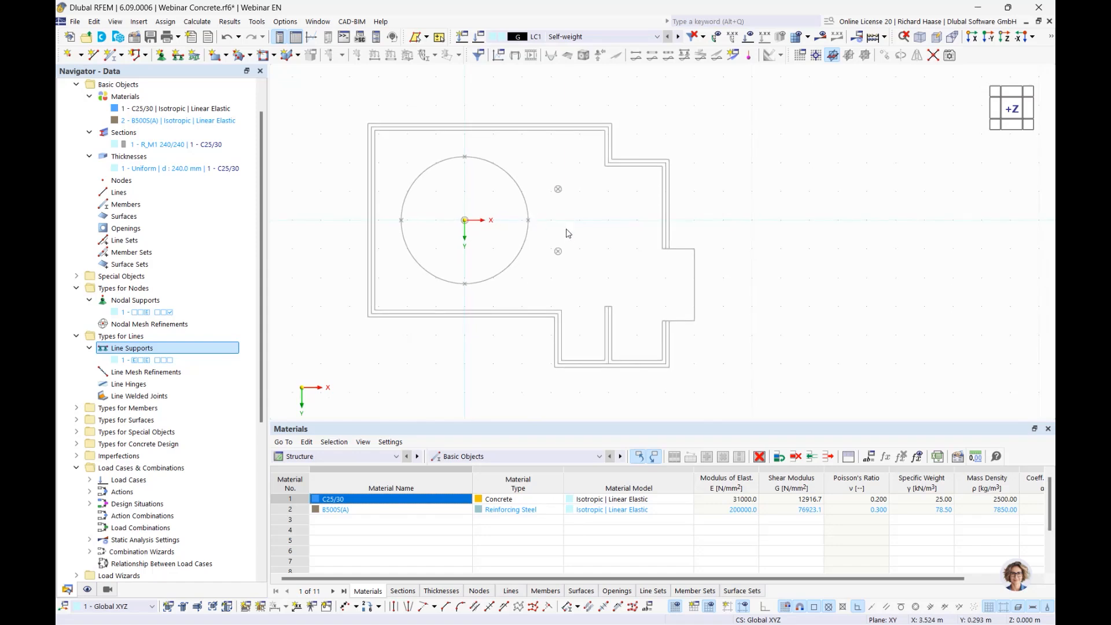
{"action": "left_click", "coordinate": [225, 55]}
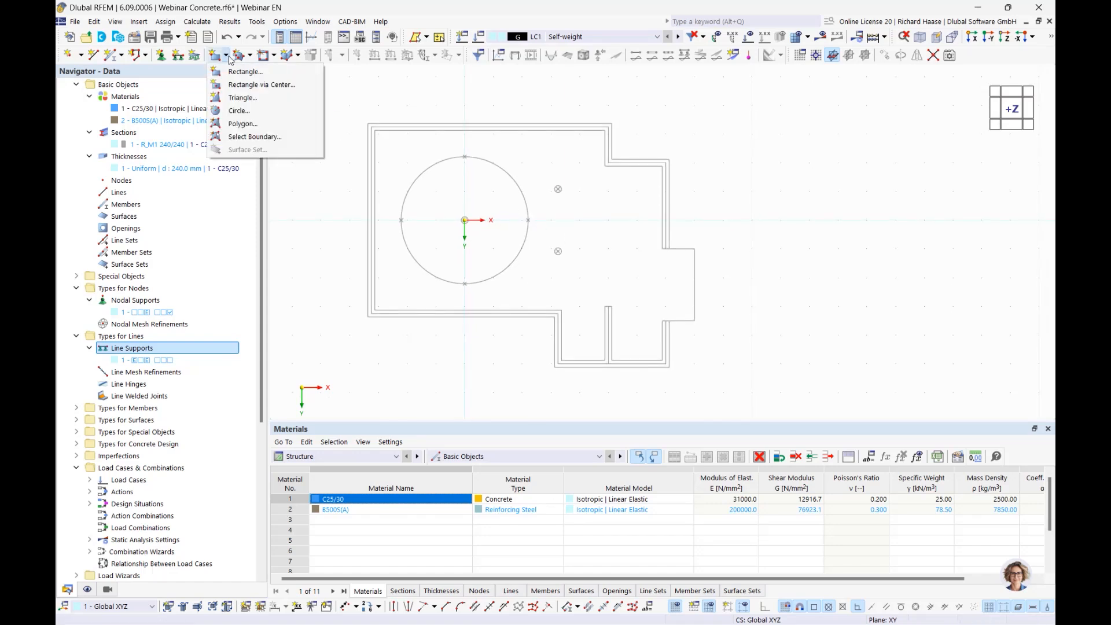
{"action": "left_click", "coordinate": [232, 123]}
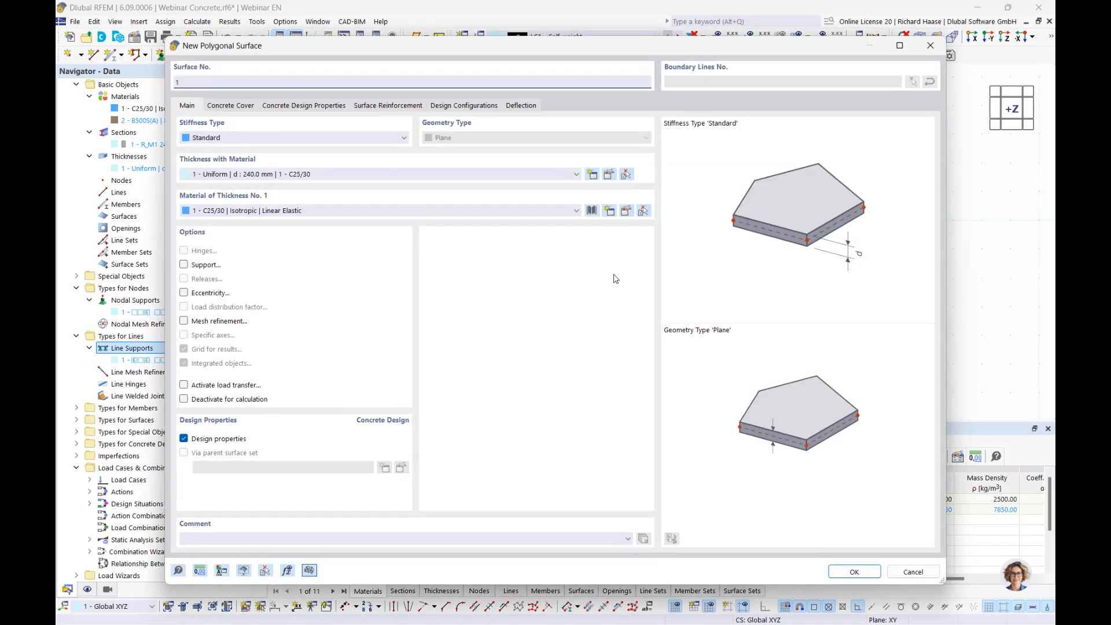
{"action": "left_click", "coordinate": [854, 572]}
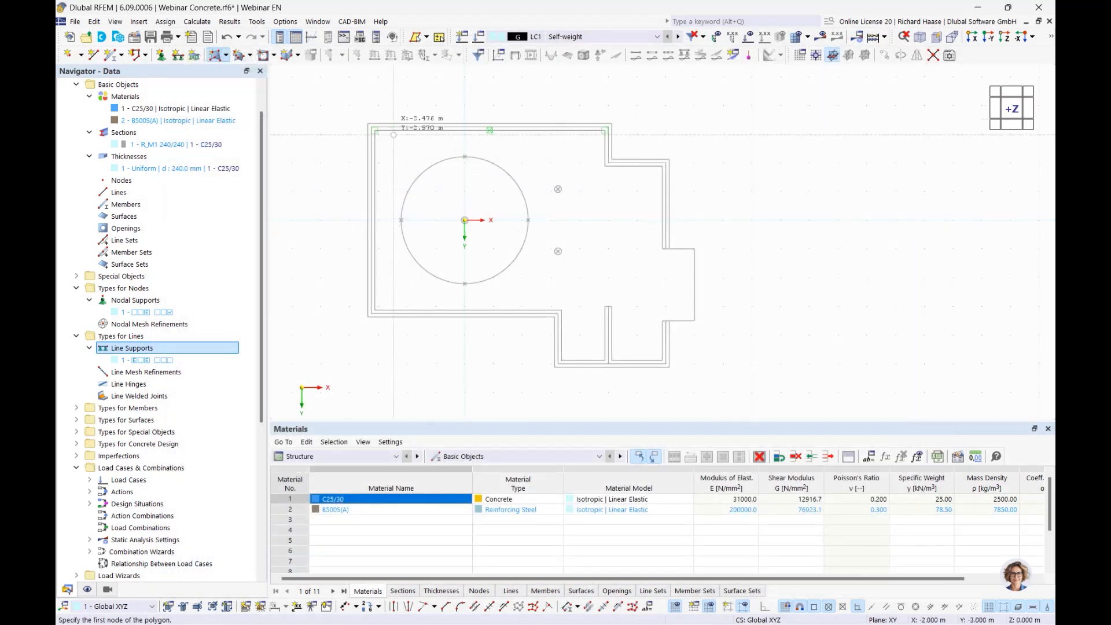
{"action": "scroll", "coordinate": [385, 129], "scroll_direction": "up", "scroll_amount": 3}
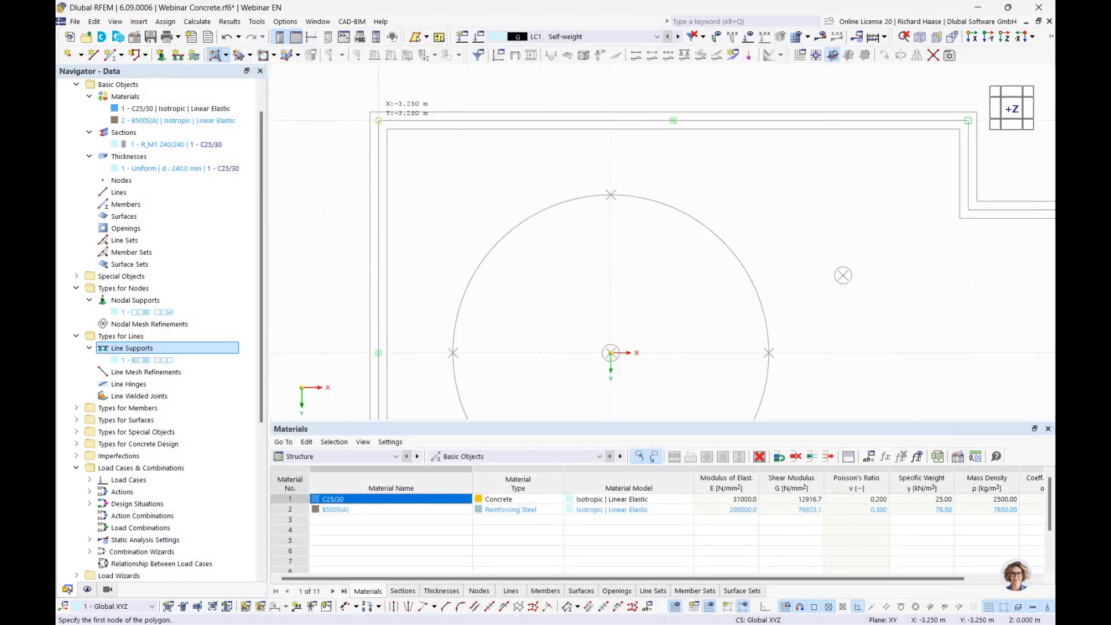
{"action": "left_click", "coordinate": [379, 120]}
{"action": "scroll", "coordinate": [381, 133], "scroll_direction": "down", "scroll_amount": 3}
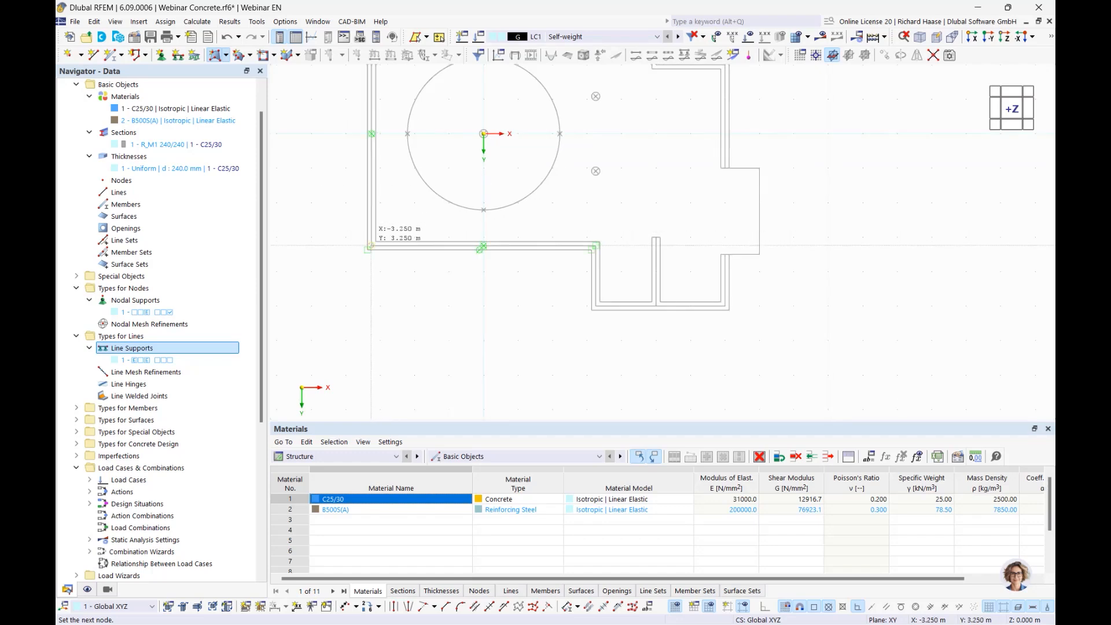
{"action": "scroll", "coordinate": [376, 245], "scroll_direction": "up", "scroll_amount": 3}
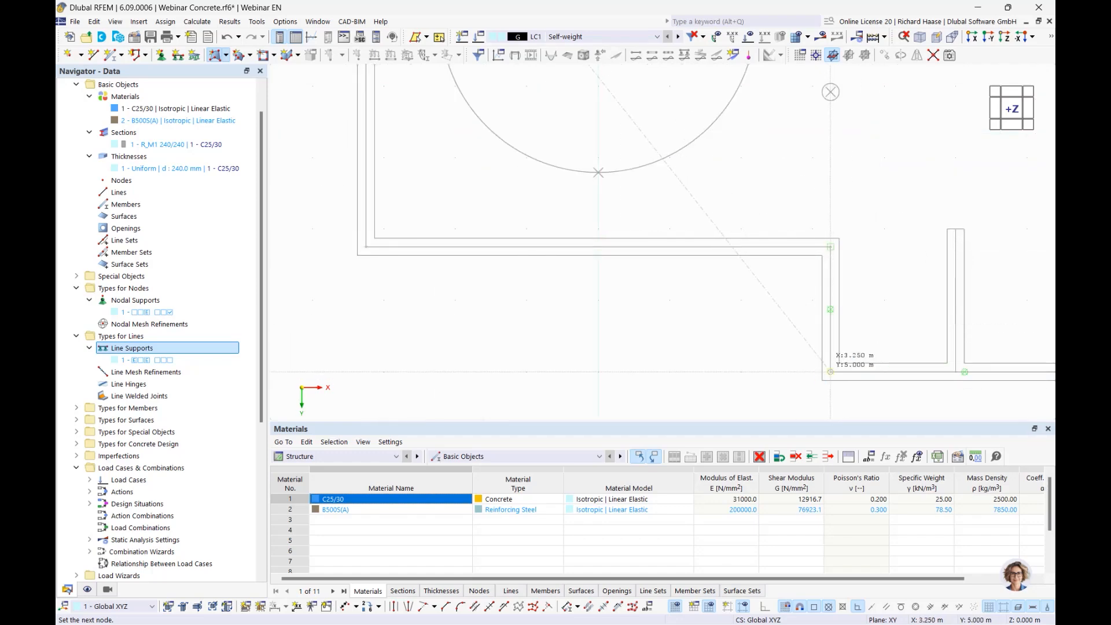
{"action": "scroll", "coordinate": [830, 372], "scroll_direction": "down", "scroll_amount": 2}
{"action": "scroll", "coordinate": [669, 349], "scroll_direction": "up", "scroll_amount": 4}
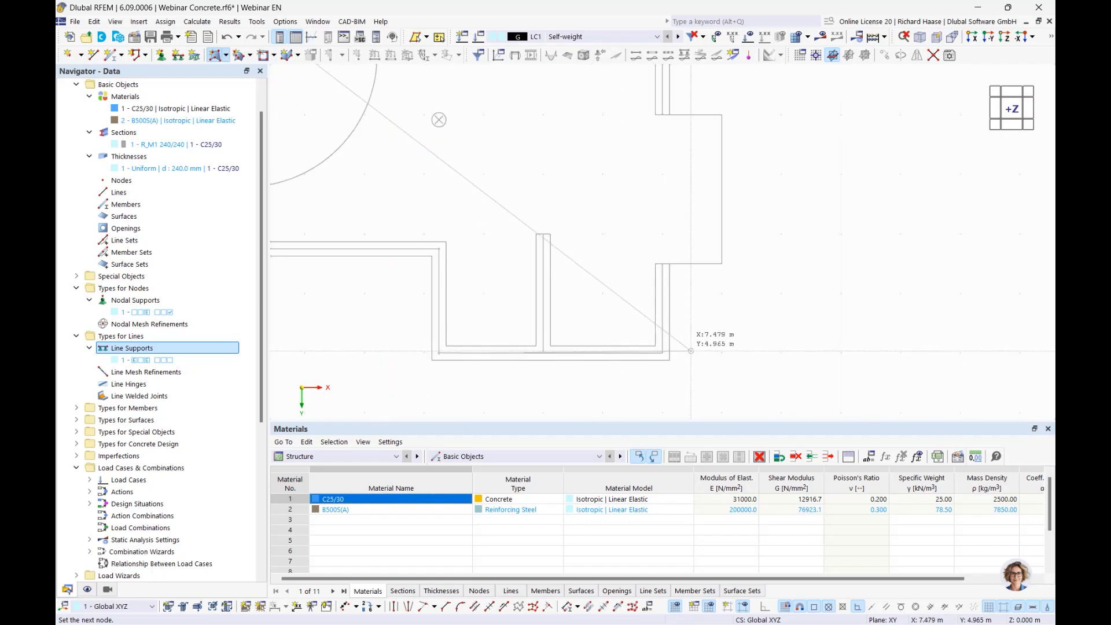
{"action": "scroll", "coordinate": [669, 349], "scroll_direction": "down", "scroll_amount": 3}
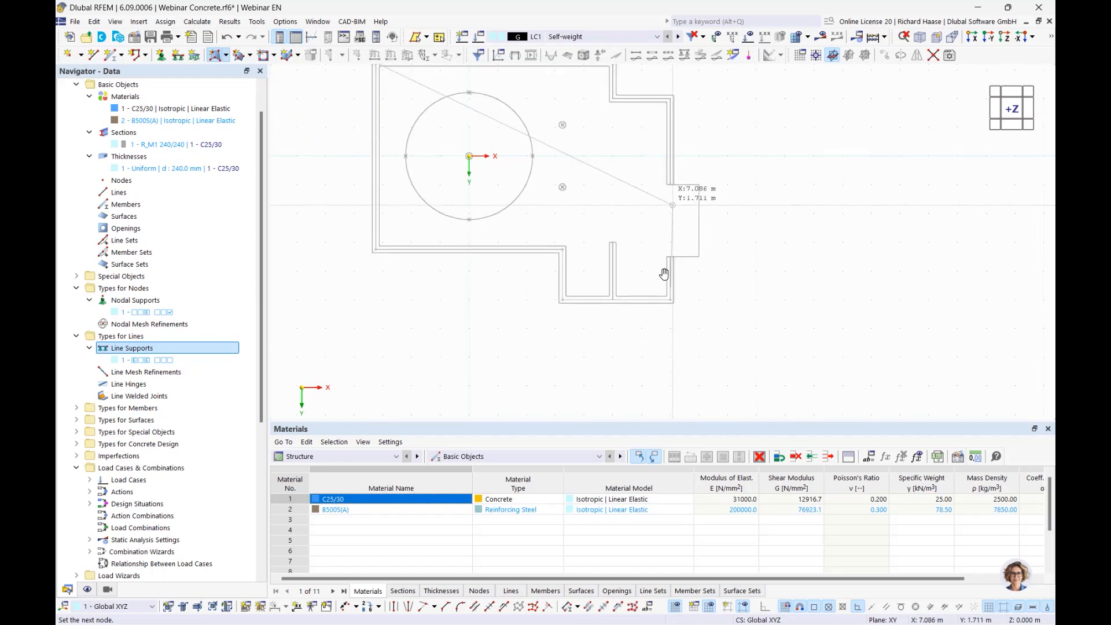
{"action": "scroll", "coordinate": [644, 211], "scroll_direction": "up", "scroll_amount": 3}
{"action": "scroll", "coordinate": [644, 211], "scroll_direction": "up", "scroll_amount": 1}
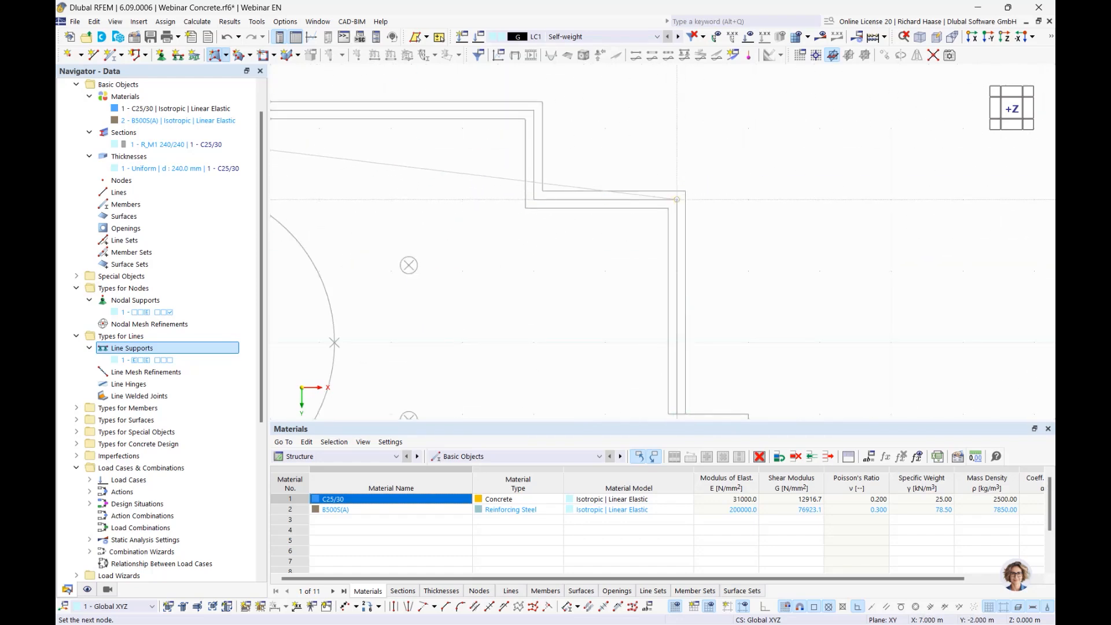
{"action": "left_click", "coordinate": [533, 110]}
{"action": "scroll", "coordinate": [534, 109], "scroll_direction": "down", "scroll_amount": 3}
{"action": "scroll", "coordinate": [466, 118], "scroll_direction": "up", "scroll_amount": 3}
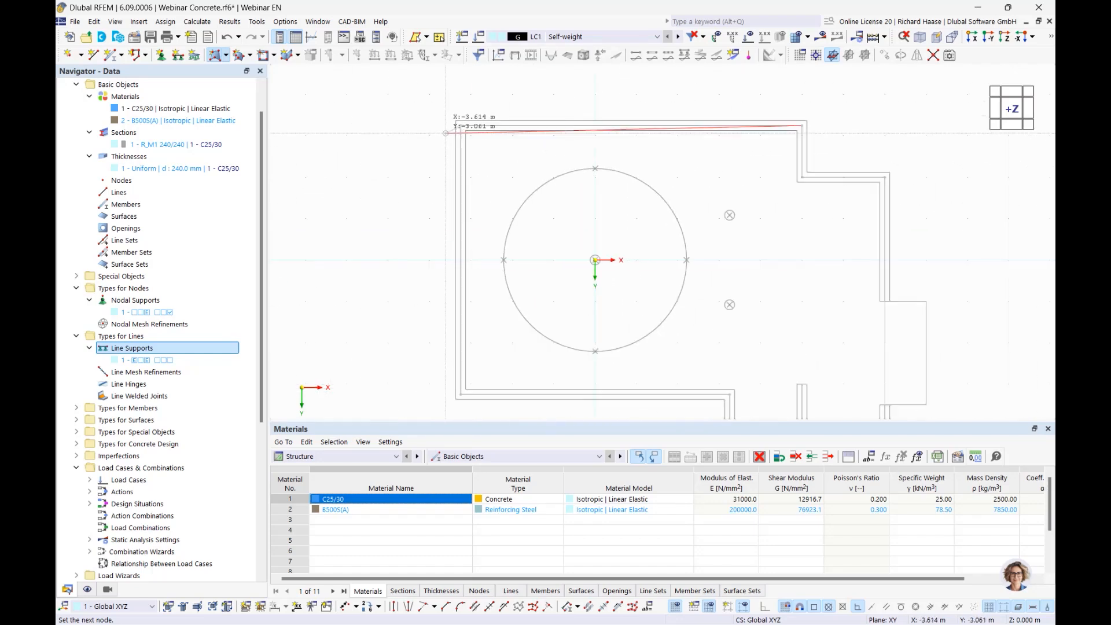
{"action": "left_click", "coordinate": [470, 120]}
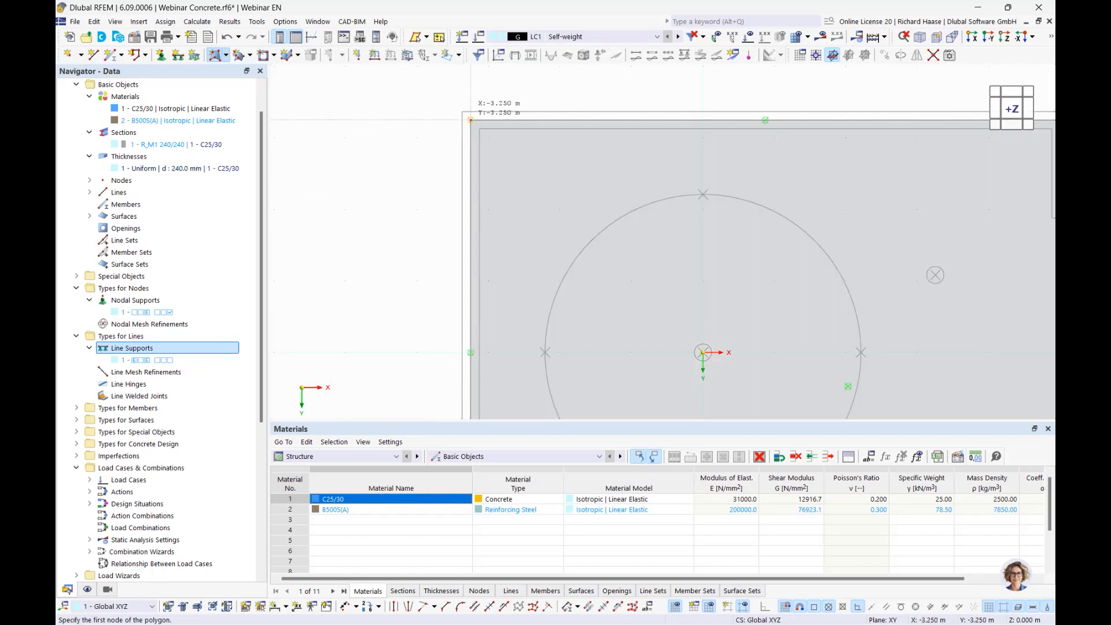
{"action": "scroll", "coordinate": [405, 150], "scroll_direction": "down", "scroll_amount": 4}
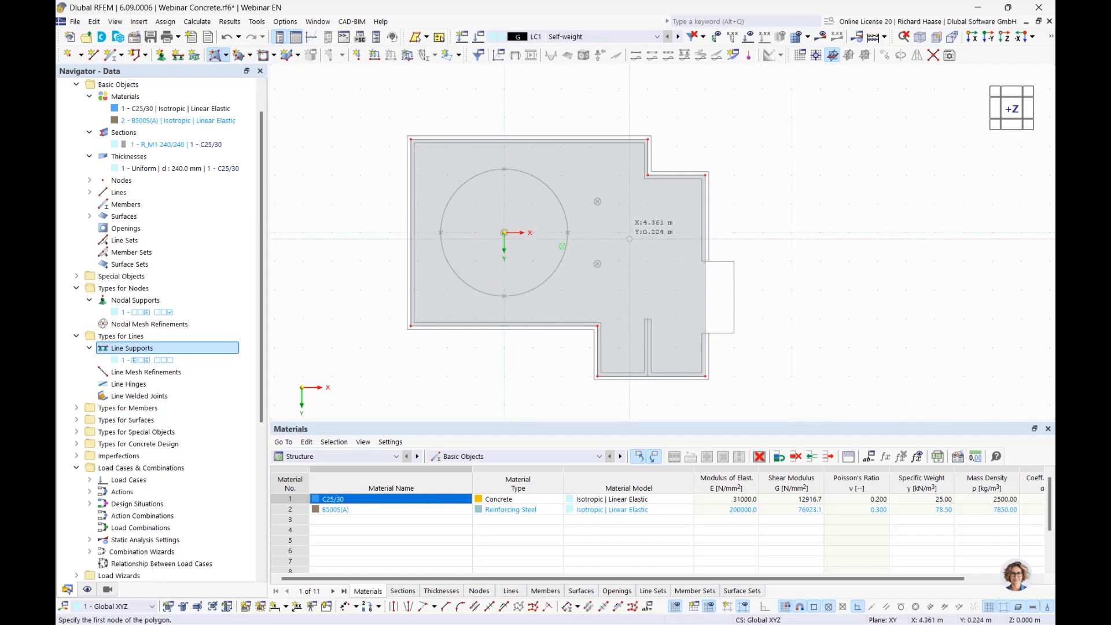
{"action": "key", "text": "Escape"}
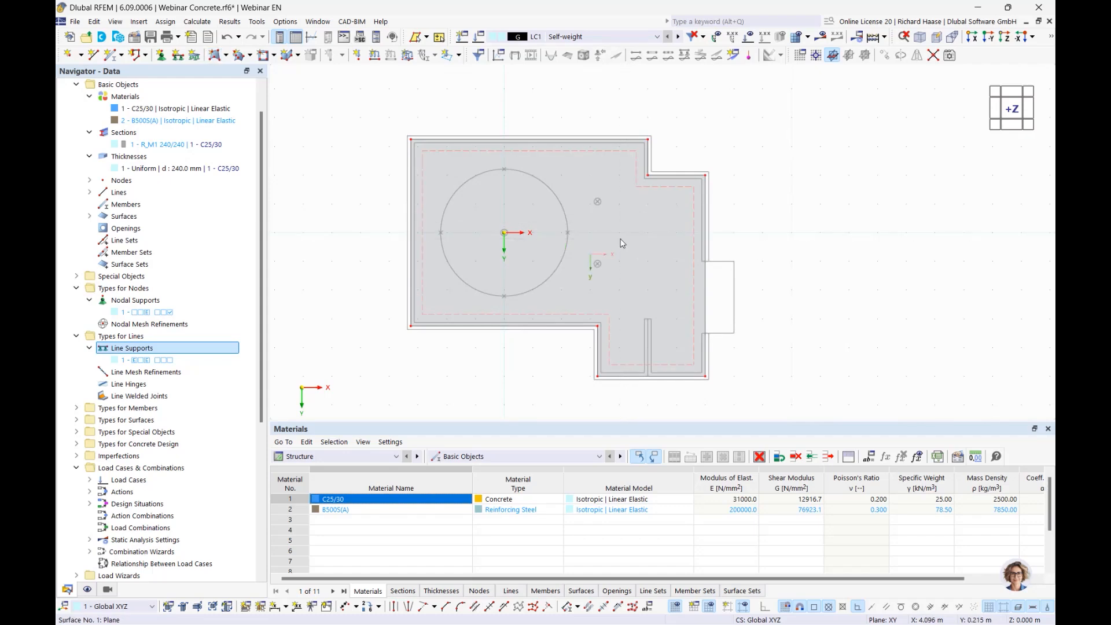
Draw a single line along the interior wall's centreline, from X 5, Y 5 m on the slab edge to the wall's free end
{"action": "left_click", "coordinate": [93, 55]}
{"action": "scroll", "coordinate": [671, 381], "scroll_direction": "up", "scroll_amount": 5}
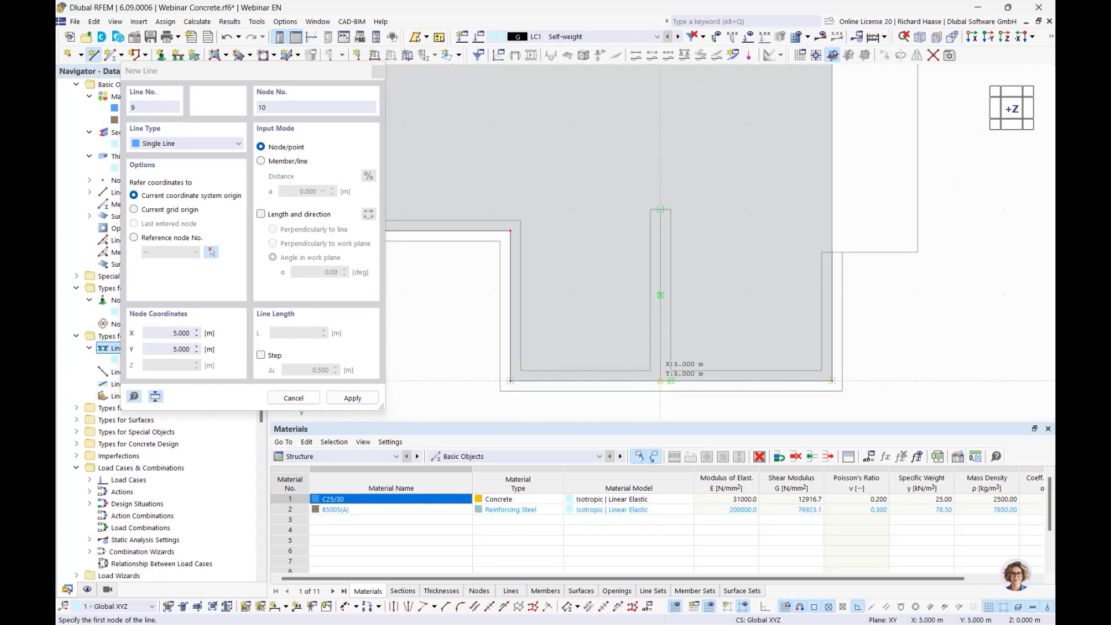
{"action": "left_click", "coordinate": [660, 380]}
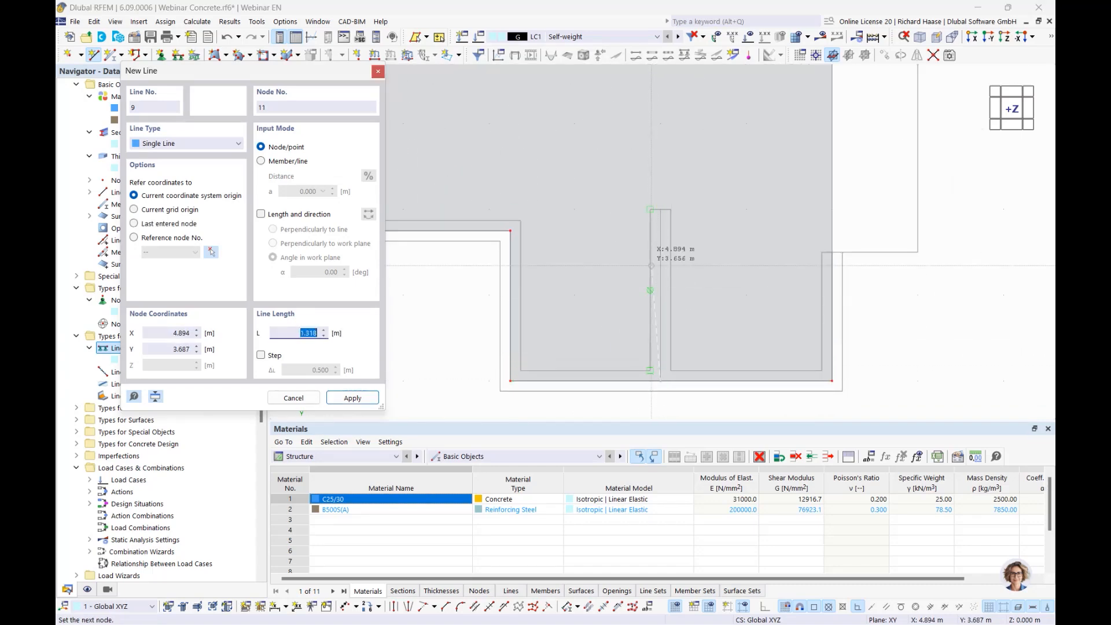
{"action": "left_click", "coordinate": [660, 208]}
{"action": "scroll", "coordinate": [717, 297], "scroll_direction": "down", "scroll_amount": 2}
{"action": "middle_click_drag", "start_coordinate": [717, 296], "coordinate": [599, 328]}
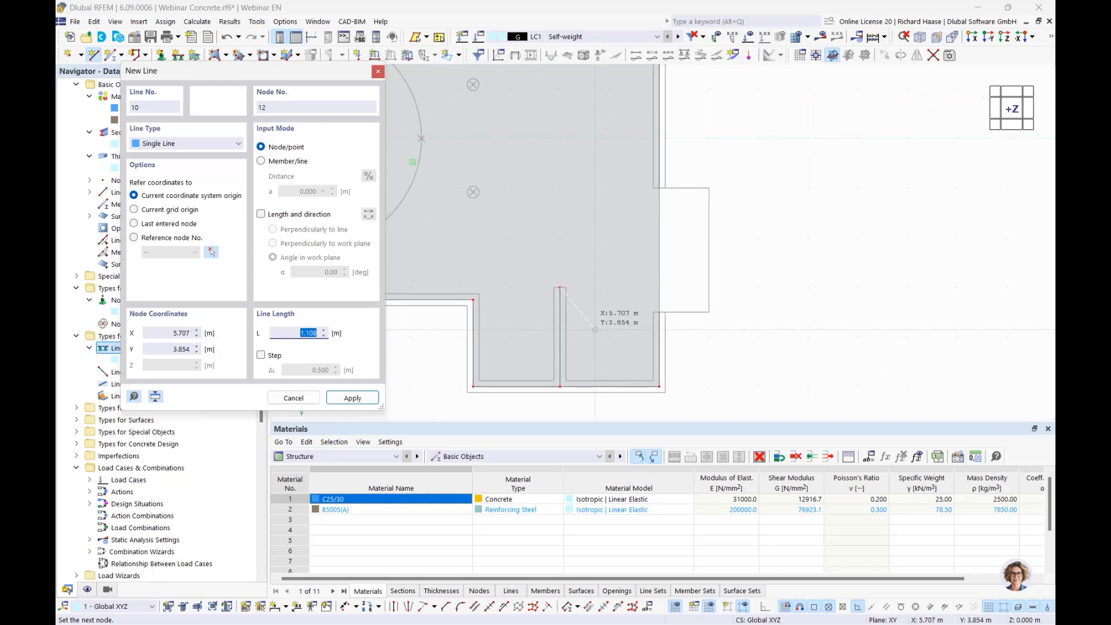
{"action": "key", "text": "Escape"}
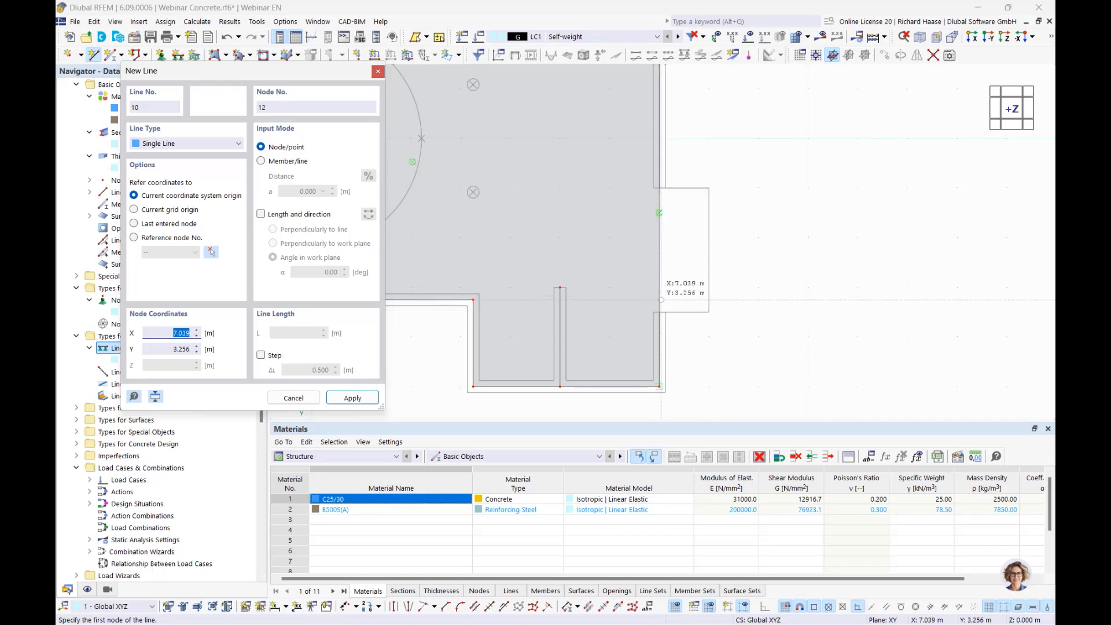
Draw a single line across the wall opening on the slab edge, from X 7, Y 3.5 m to X 7, Y 1 m
{"action": "scroll", "coordinate": [637, 284], "scroll_direction": "down", "scroll_amount": 3}
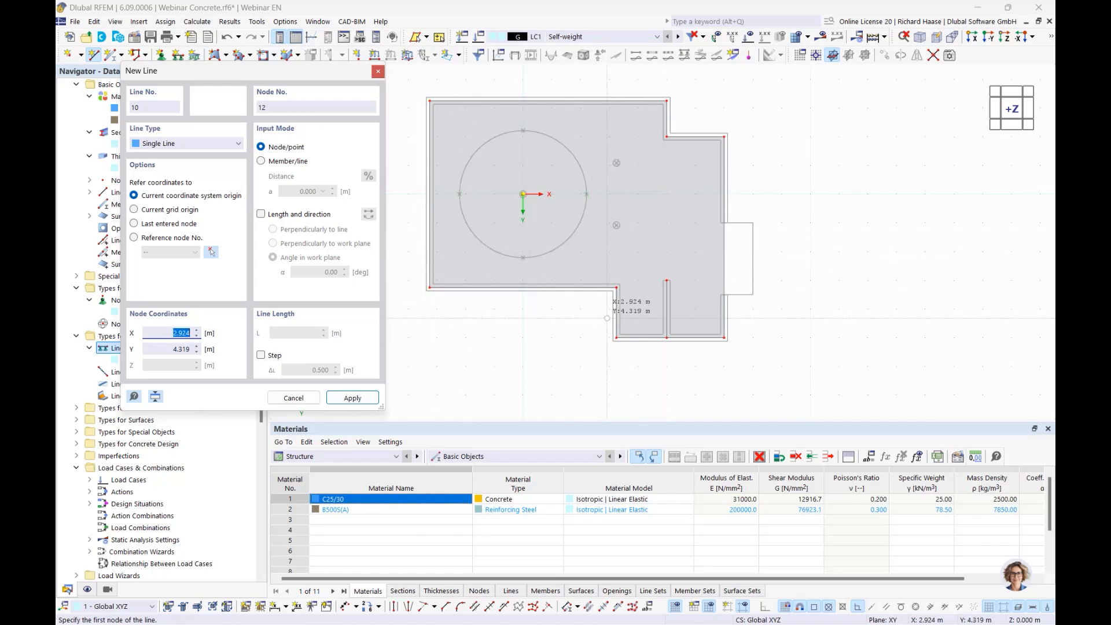
{"action": "scroll", "coordinate": [772, 288], "scroll_direction": "up", "scroll_amount": 3}
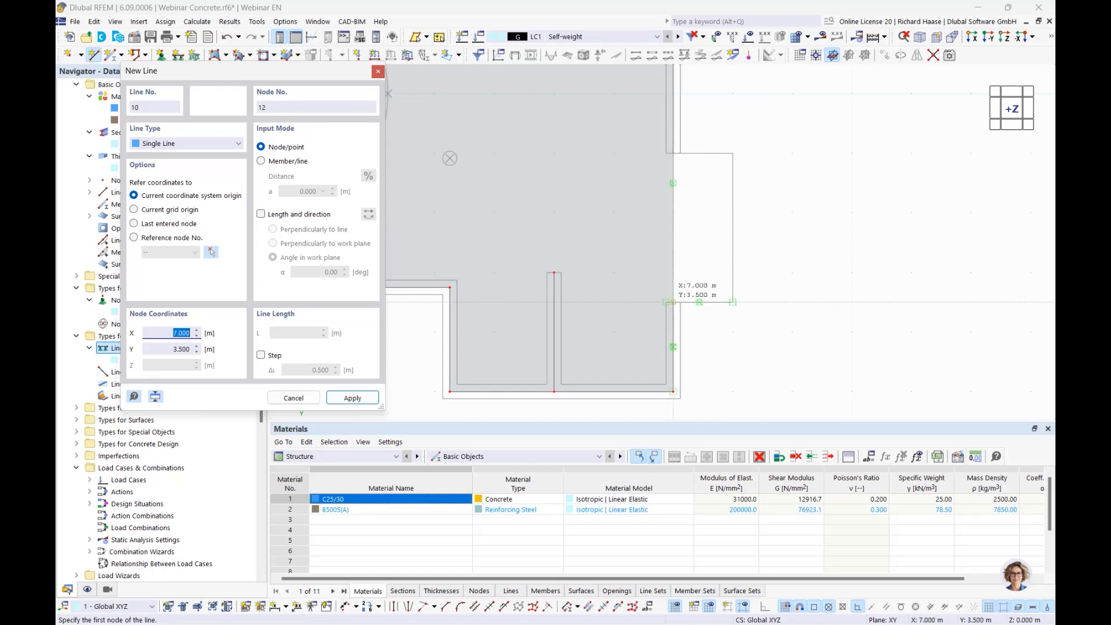
{"action": "left_click", "coordinate": [673, 301]}
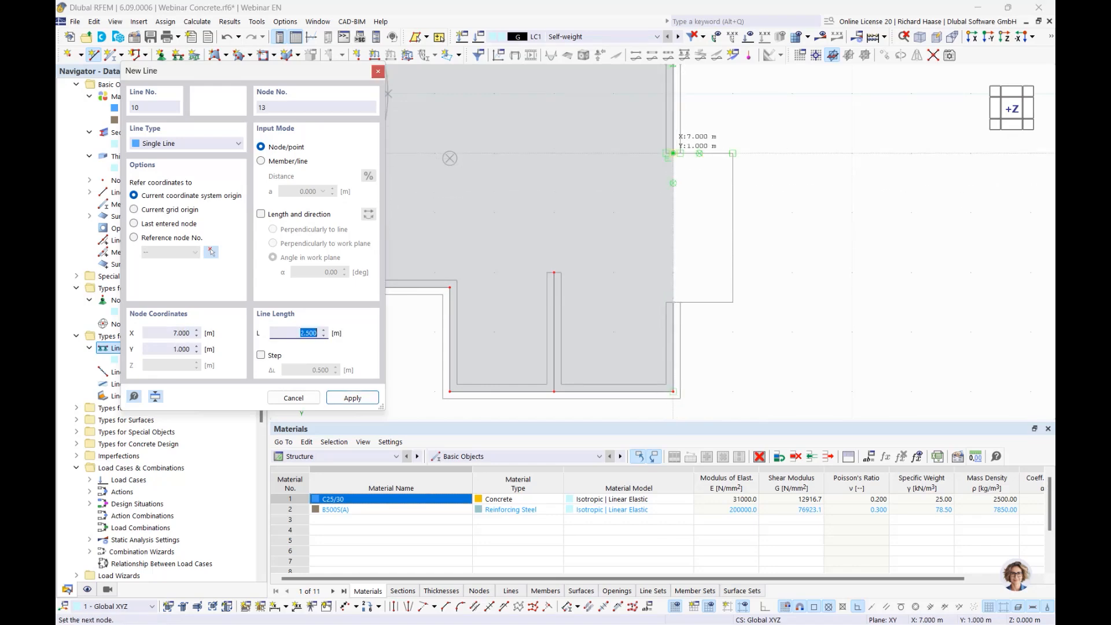
{"action": "left_click", "coordinate": [673, 154]}
{"action": "scroll", "coordinate": [693, 270], "scroll_direction": "down", "scroll_amount": 3}
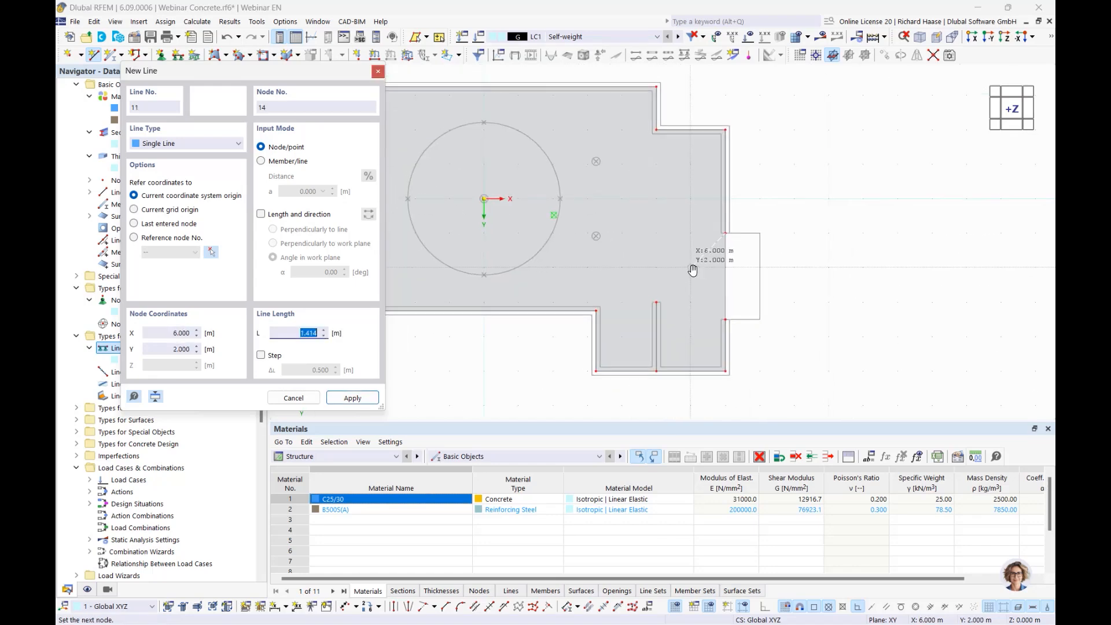
{"action": "key", "text": "Escape"}
Draw a single line through the two column positions, from the inner slab corner at X 3.25, Y 3.25 m to the opposite slab edge
{"action": "scroll", "coordinate": [598, 311], "scroll_direction": "up", "scroll_amount": 3}
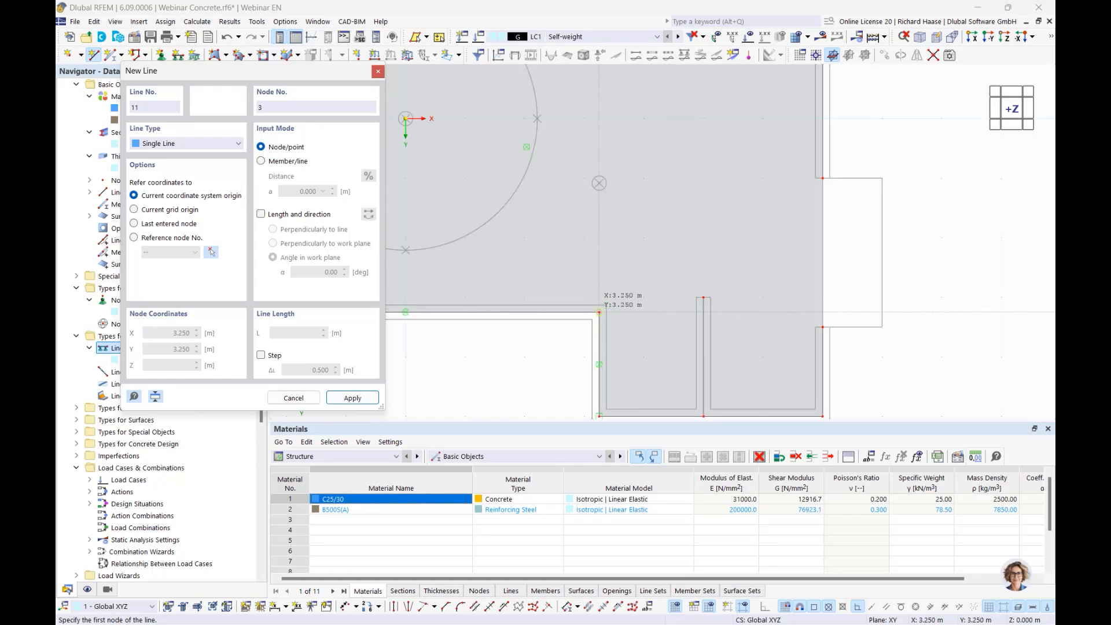
{"action": "left_click", "coordinate": [599, 313]}
{"action": "scroll", "coordinate": [602, 348], "scroll_direction": "down", "scroll_amount": 3}
{"action": "scroll", "coordinate": [598, 251], "scroll_direction": "up", "scroll_amount": 3}
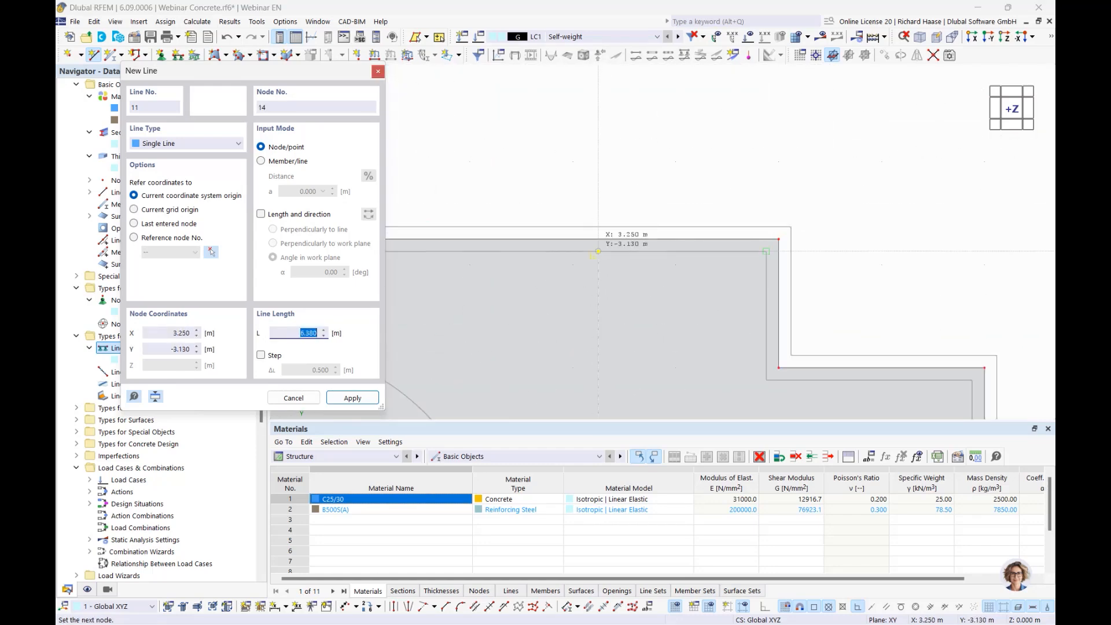
{"action": "left_click", "coordinate": [598, 238]}
{"action": "scroll", "coordinate": [631, 190], "scroll_direction": "down", "scroll_amount": 3}
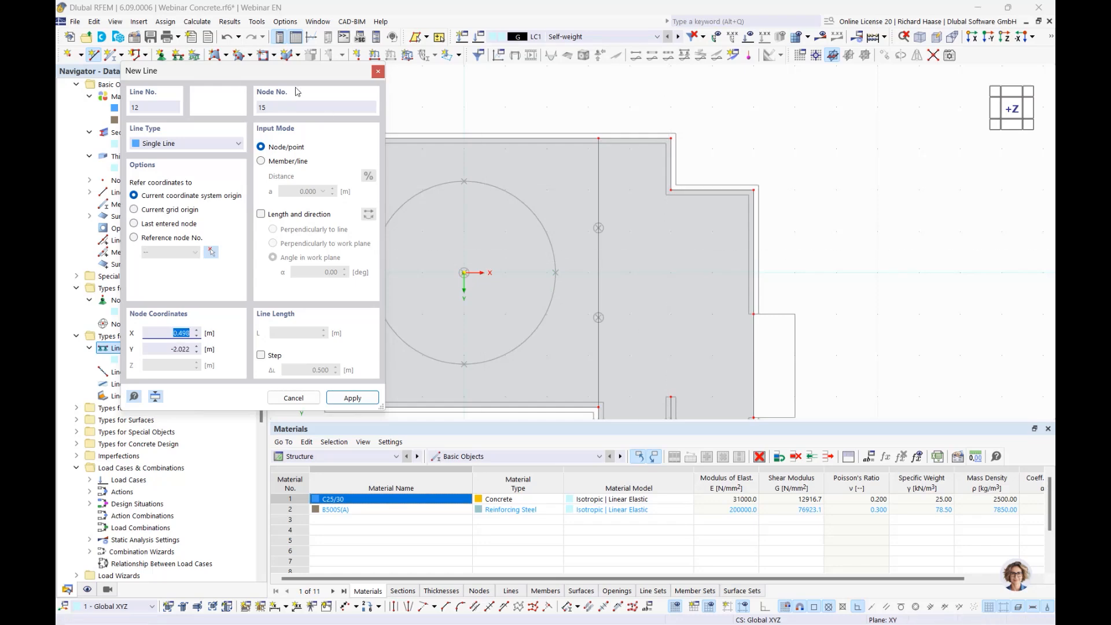
{"action": "left_click", "coordinate": [376, 71]}
Place nodes on the circle's column marks at X 0, Y -2.21 m and X -2.21, Y 0 m
{"action": "left_click", "coordinate": [68, 54]}
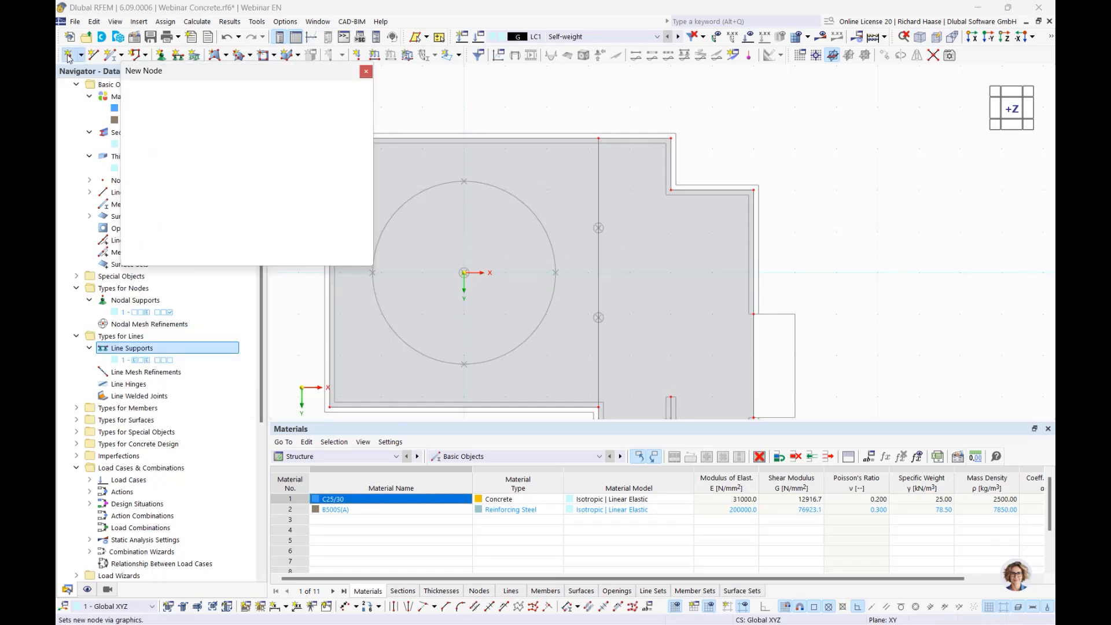
{"action": "scroll", "coordinate": [464, 272], "scroll_direction": "up", "scroll_amount": 5}
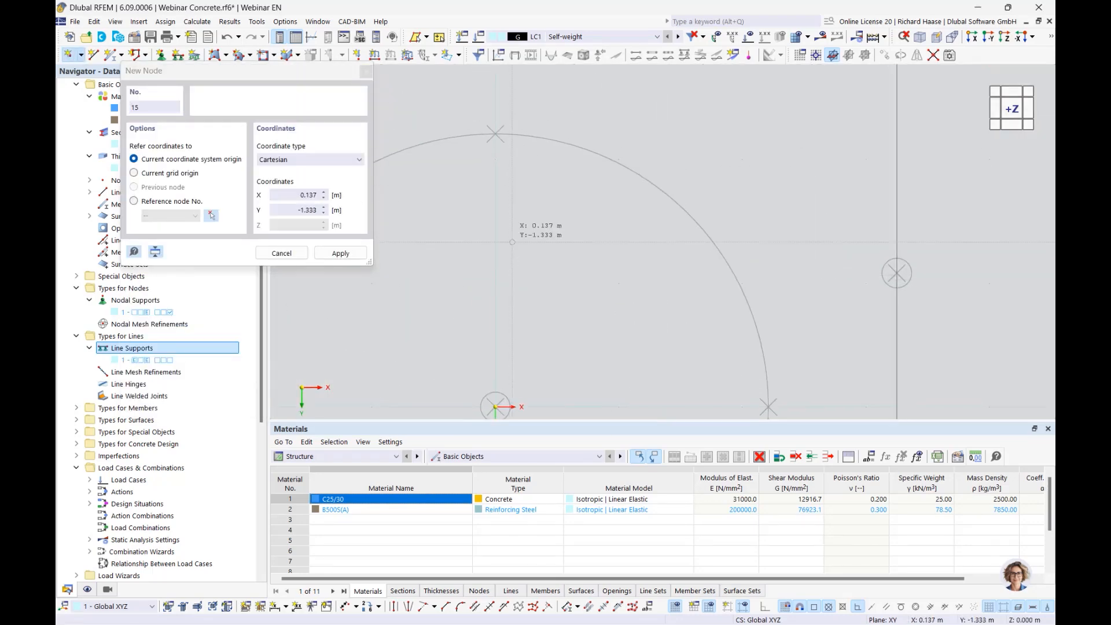
{"action": "scroll", "coordinate": [499, 132], "scroll_direction": "up", "scroll_amount": 2}
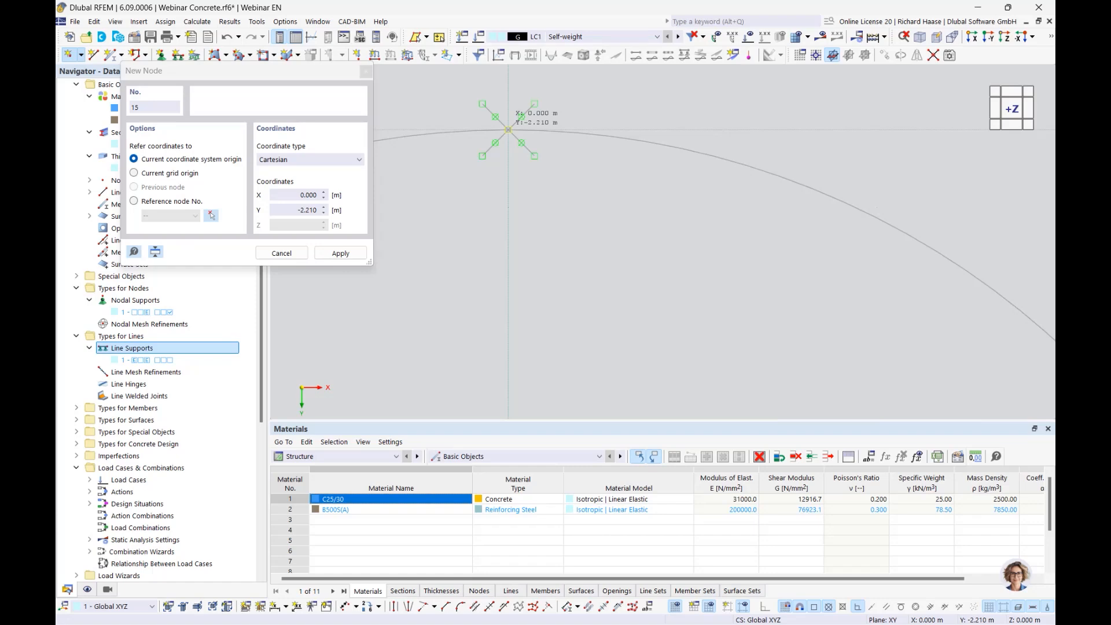
{"action": "left_click", "coordinate": [508, 129]}
{"action": "scroll", "coordinate": [538, 220], "scroll_direction": "down", "scroll_amount": 6}
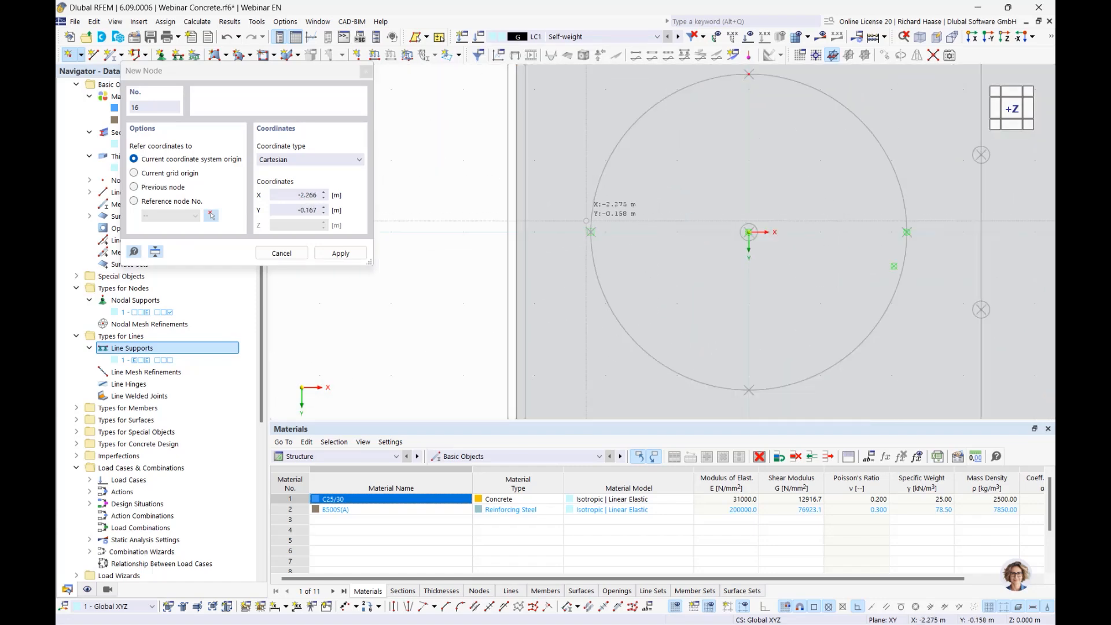
{"action": "scroll", "coordinate": [590, 237], "scroll_direction": "up", "scroll_amount": 2}
{"action": "scroll", "coordinate": [588, 238], "scroll_direction": "up", "scroll_amount": 2}
{"action": "left_click", "coordinate": [598, 237]}
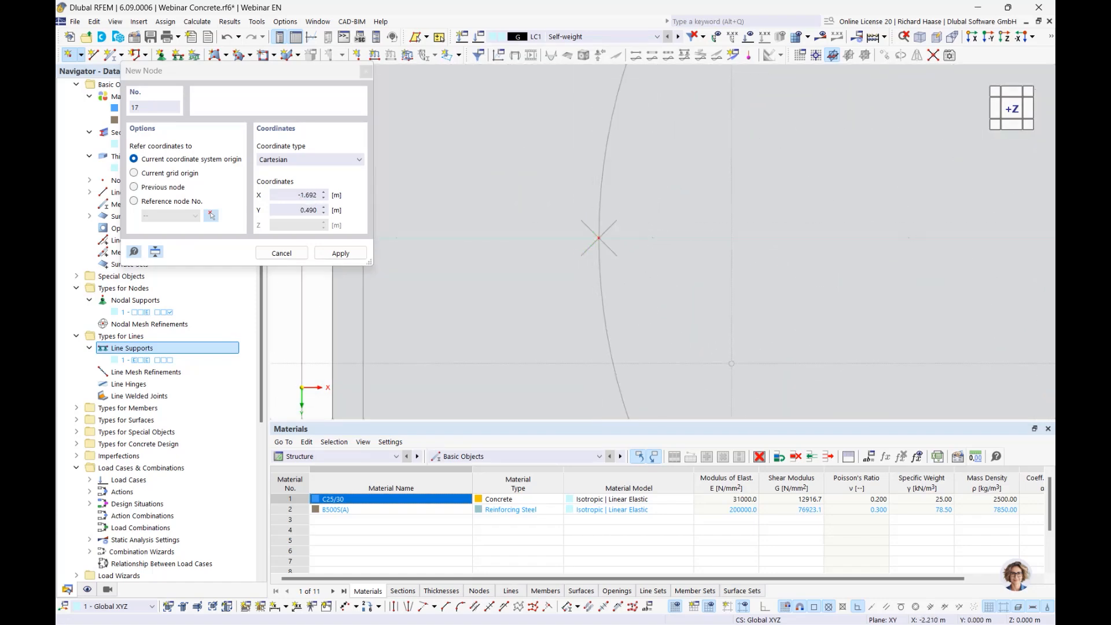
Place nodes on the circle's two remaining marks at X 0, Y 2.21 m and X 2.21, Y 0 m
{"action": "scroll", "coordinate": [598, 289], "scroll_direction": "down", "scroll_amount": 6}
{"action": "scroll", "coordinate": [509, 173], "scroll_direction": "up", "scroll_amount": 4}
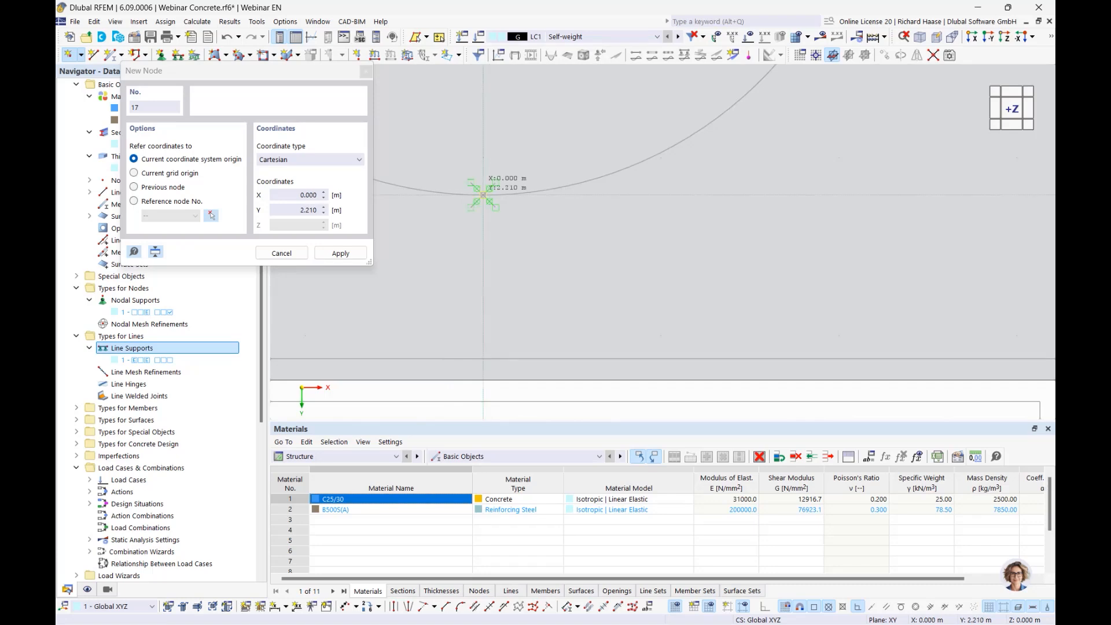
{"action": "left_click", "coordinate": [483, 195]}
{"action": "scroll", "coordinate": [600, 241], "scroll_direction": "down", "scroll_amount": 4}
{"action": "scroll", "coordinate": [589, 180], "scroll_direction": "up", "scroll_amount": 4}
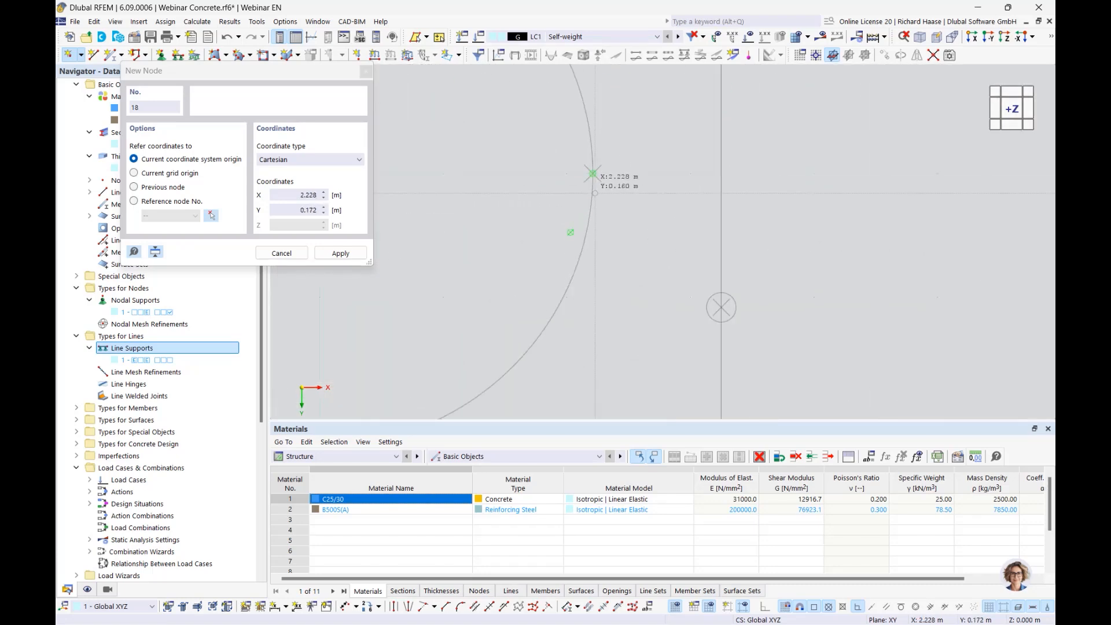
{"action": "scroll", "coordinate": [593, 171], "scroll_direction": "up", "scroll_amount": 2}
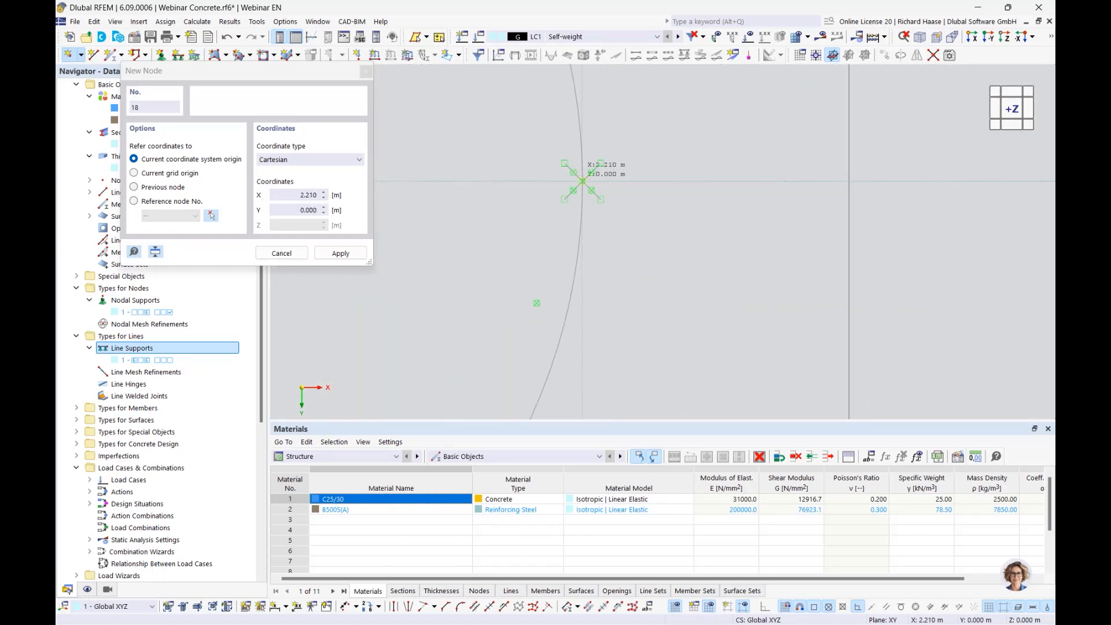
{"action": "left_click", "coordinate": [582, 181]}
Place a node at the column mark in the circle's centre, at the coordinate origin
{"action": "scroll", "coordinate": [536, 249], "scroll_direction": "down", "scroll_amount": 4}
{"action": "scroll", "coordinate": [781, 223], "scroll_direction": "up", "scroll_amount": 5}
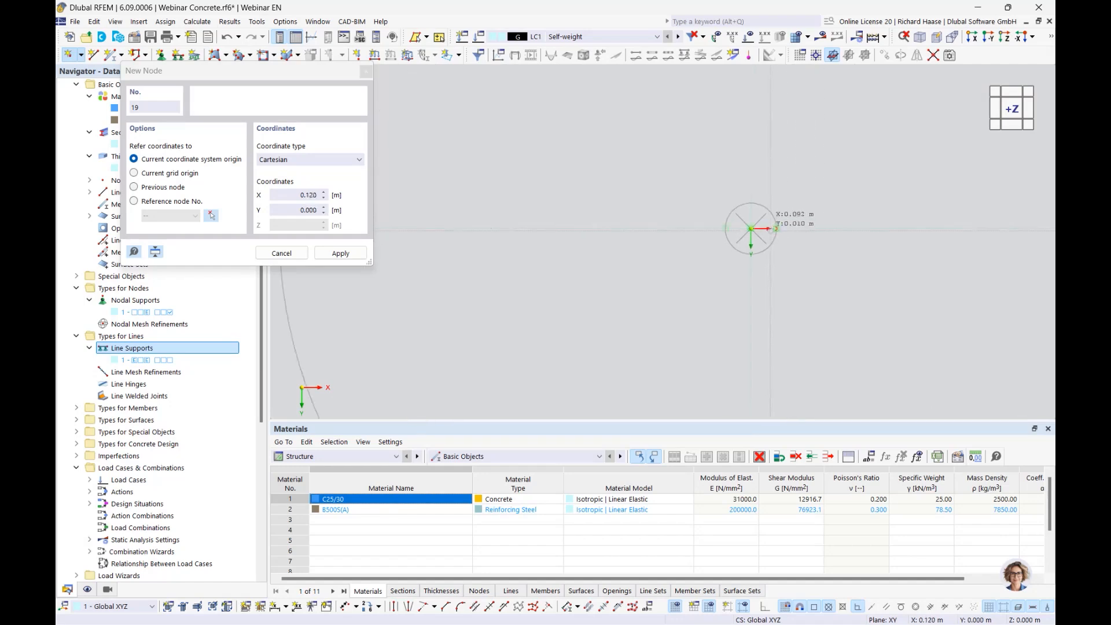
{"action": "scroll", "coordinate": [750, 228], "scroll_direction": "up", "scroll_amount": 2}
{"action": "left_click", "coordinate": [747, 228]}
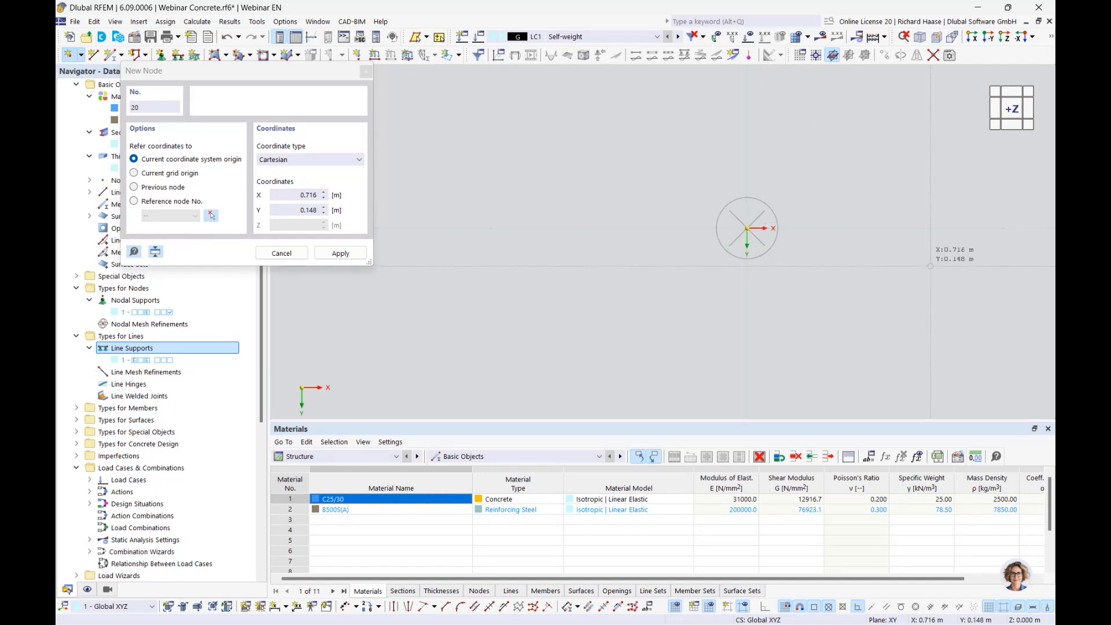
Place nodes at the two column marks along the X 3.25 m line, the second at Y 1.083 m
{"action": "scroll", "coordinate": [930, 266], "scroll_direction": "down", "scroll_amount": 5}
{"action": "middle_click_drag", "start_coordinate": [930, 266], "coordinate": [507, 254]}
{"action": "scroll", "coordinate": [676, 211], "scroll_direction": "up", "scroll_amount": 3}
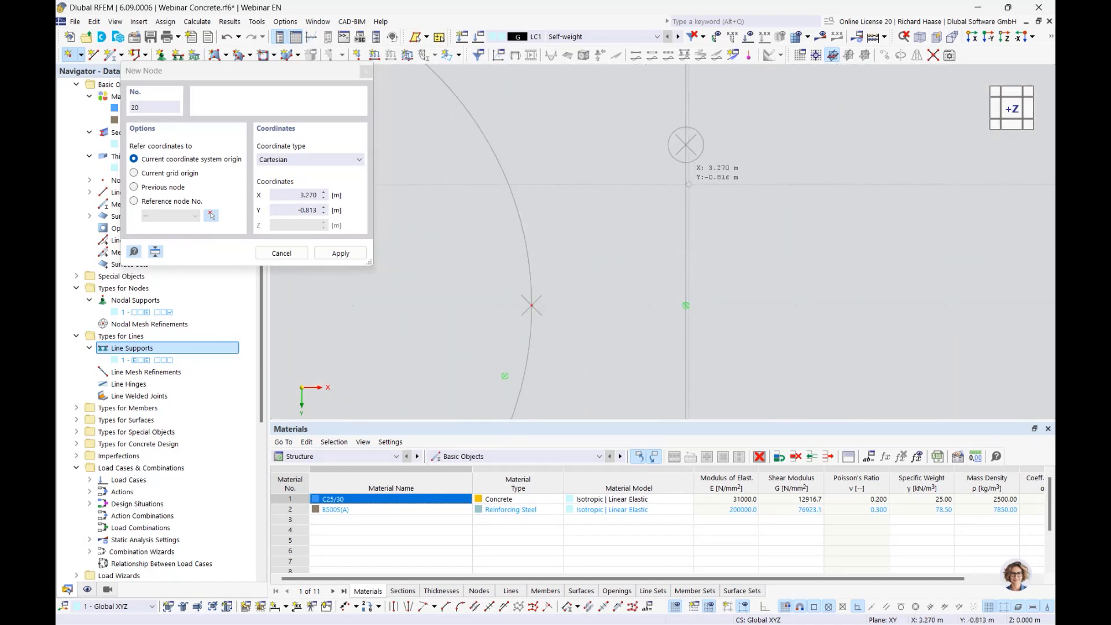
{"action": "left_click", "coordinate": [686, 145]}
{"action": "scroll", "coordinate": [700, 255], "scroll_direction": "down", "scroll_amount": 3}
{"action": "scroll", "coordinate": [641, 254], "scroll_direction": "up", "scroll_amount": 3}
{"action": "scroll", "coordinate": [641, 254], "scroll_direction": "up", "scroll_amount": 3}
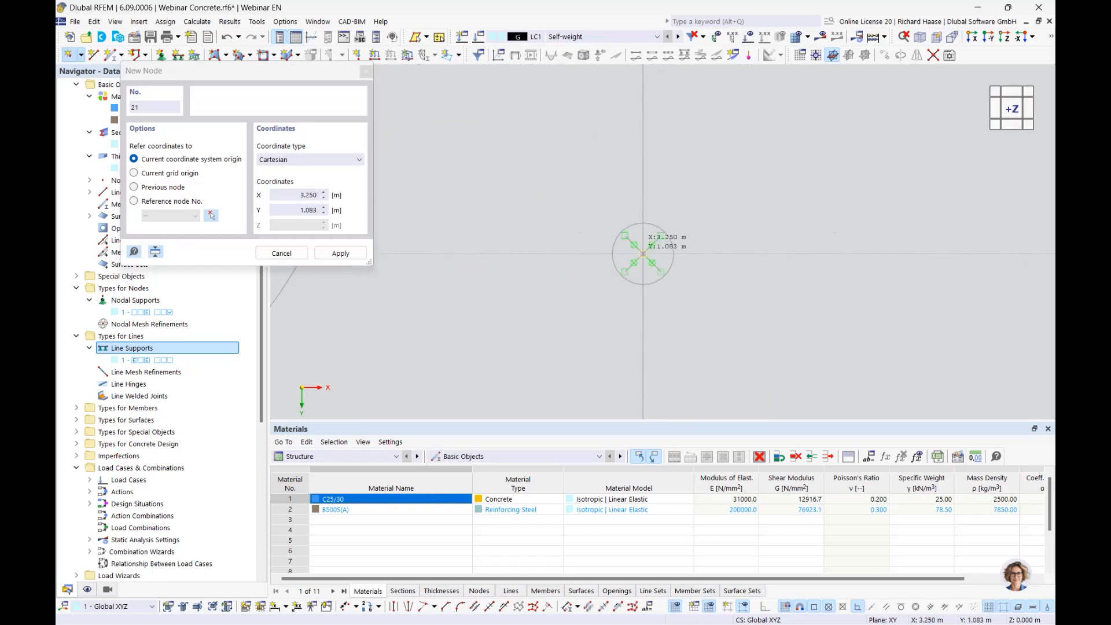
{"action": "left_click", "coordinate": [642, 254]}
{"action": "scroll", "coordinate": [642, 255], "scroll_direction": "down", "scroll_amount": 5}
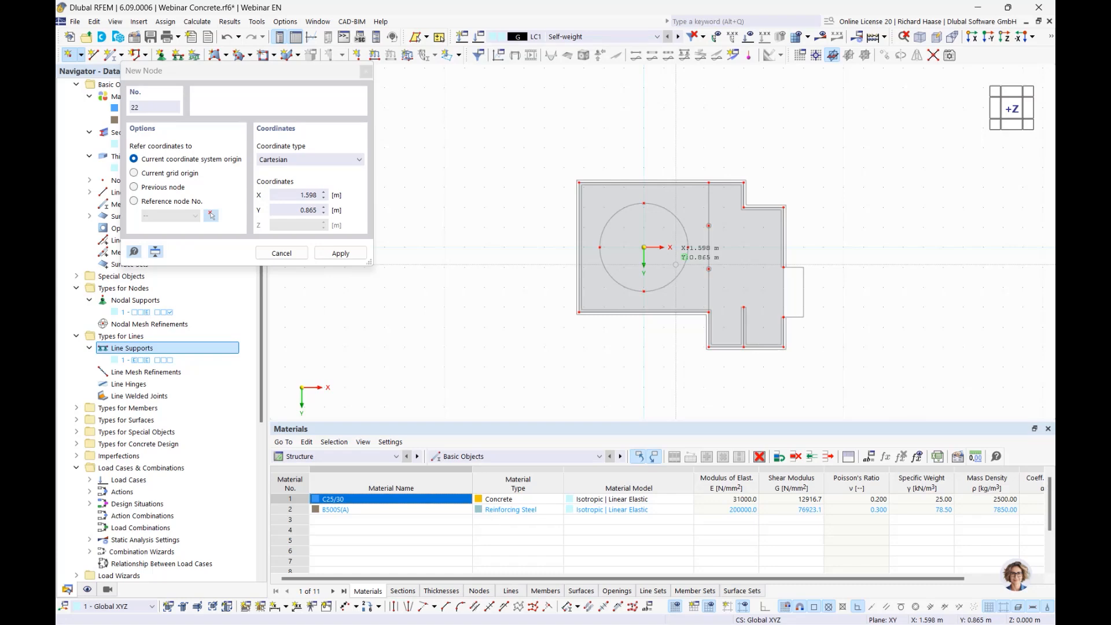
{"action": "key", "text": "Escape"}
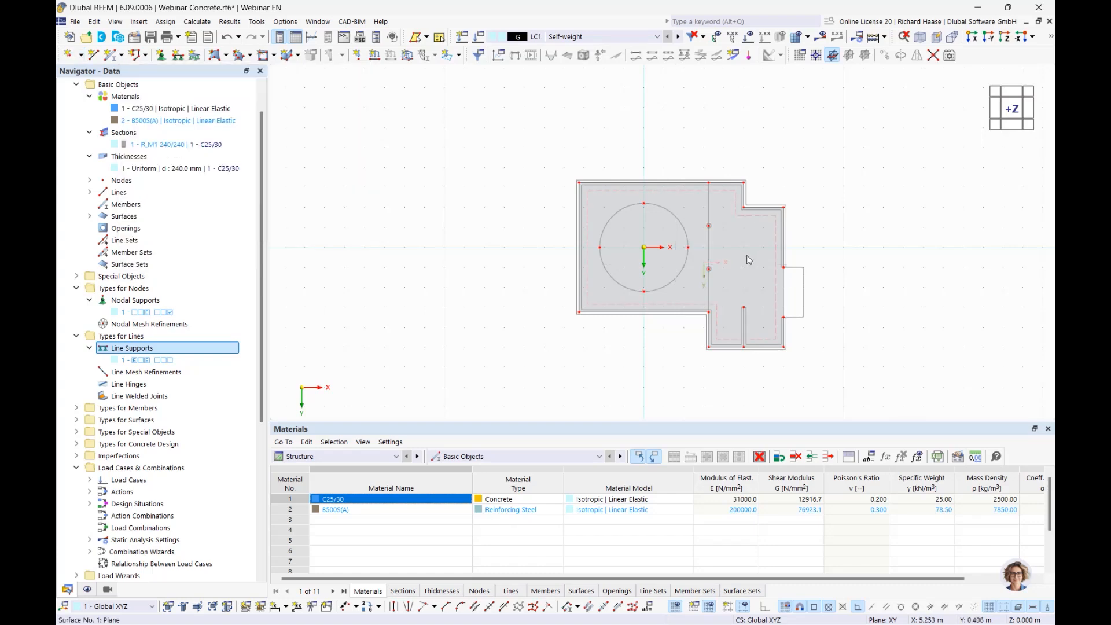
Create a rectangular surface of 240 mm C25/30 over the balcony, from X 7, Y 1 m to X 8, Y 3.5 m
{"action": "scroll", "coordinate": [816, 269], "scroll_direction": "up", "scroll_amount": 3}
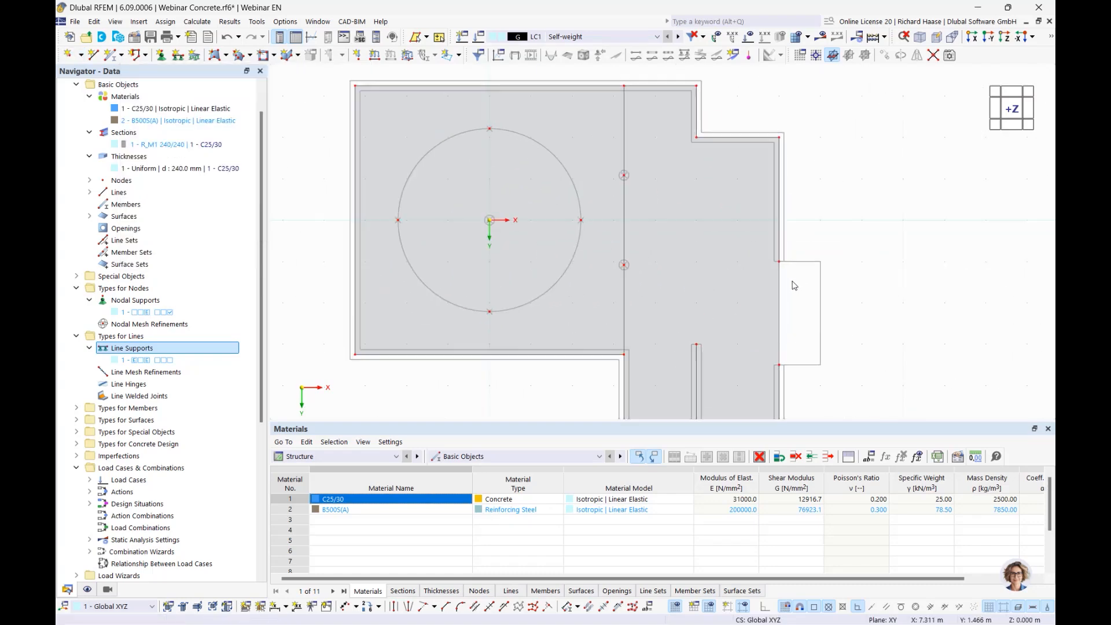
{"action": "left_click", "coordinate": [226, 56]}
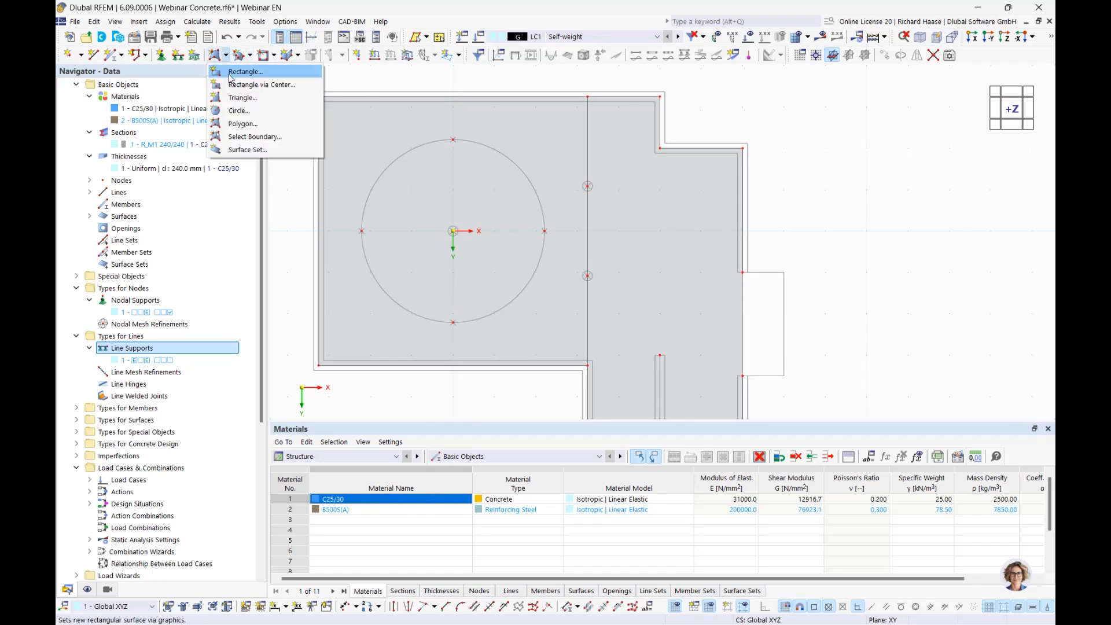
{"action": "left_click", "coordinate": [244, 72]}
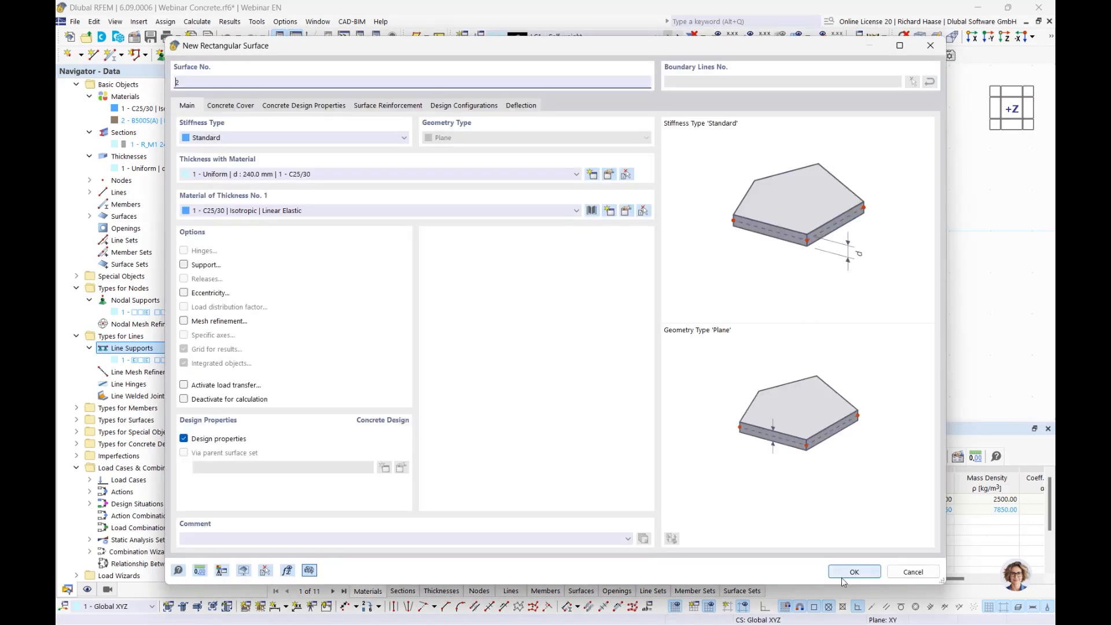
{"action": "left_click", "coordinate": [850, 573]}
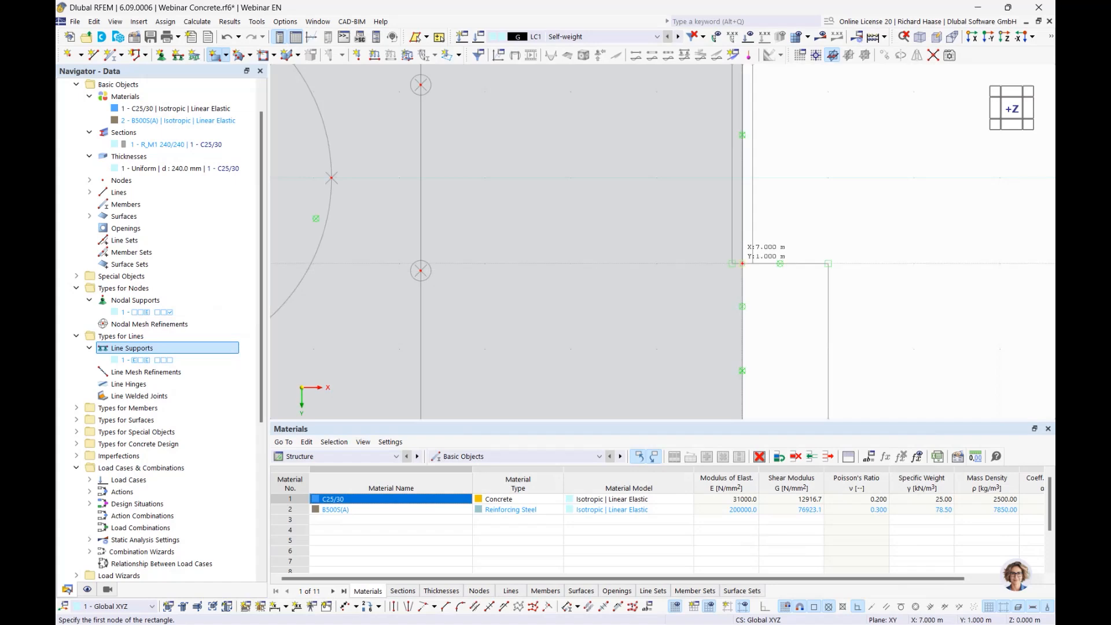
{"action": "left_click", "coordinate": [742, 264]}
{"action": "scroll", "coordinate": [742, 264], "scroll_direction": "down", "scroll_amount": 3}
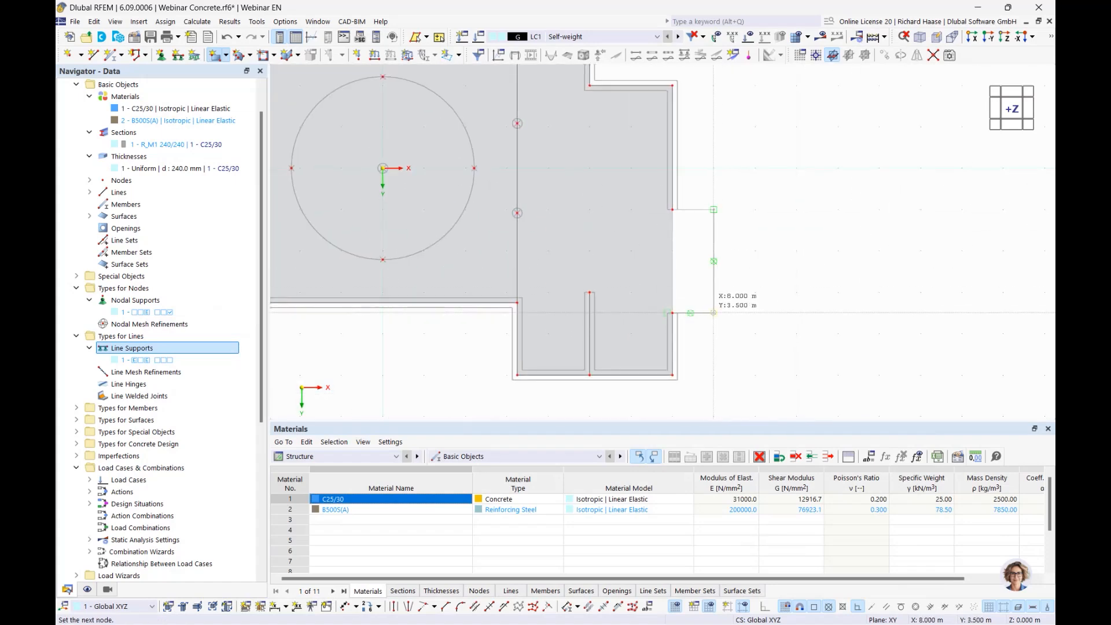
{"action": "left_click", "coordinate": [713, 312]}
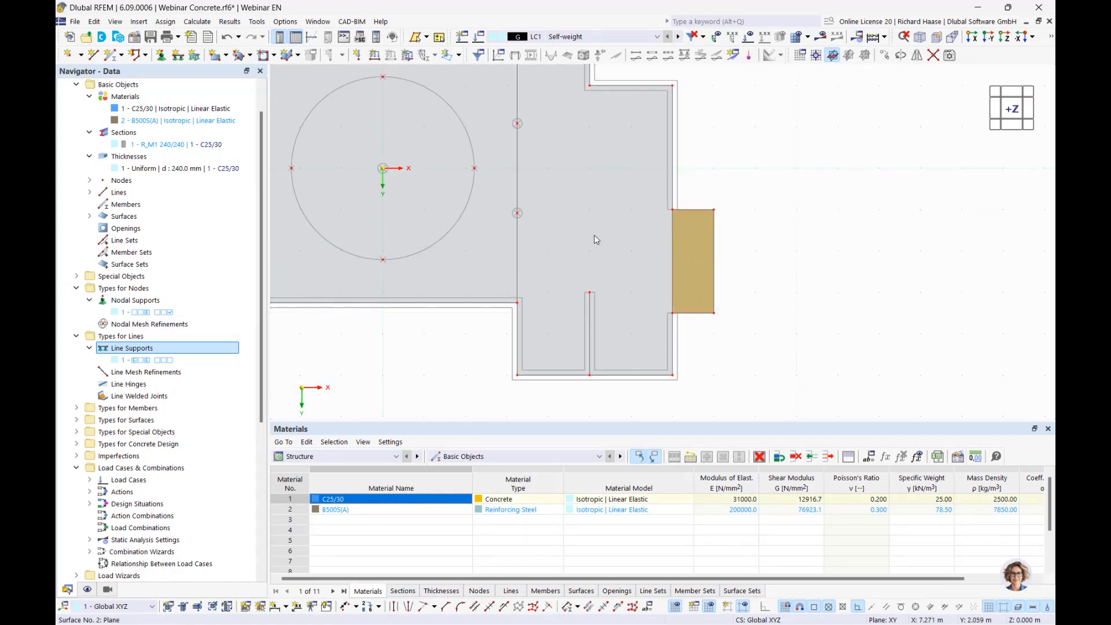
Divide the main slab surface with all intersecting lines
{"action": "scroll", "coordinate": [587, 216], "scroll_direction": "down", "scroll_amount": 2}
{"action": "middle_click_drag", "start_coordinate": [588, 216], "coordinate": [611, 249]}
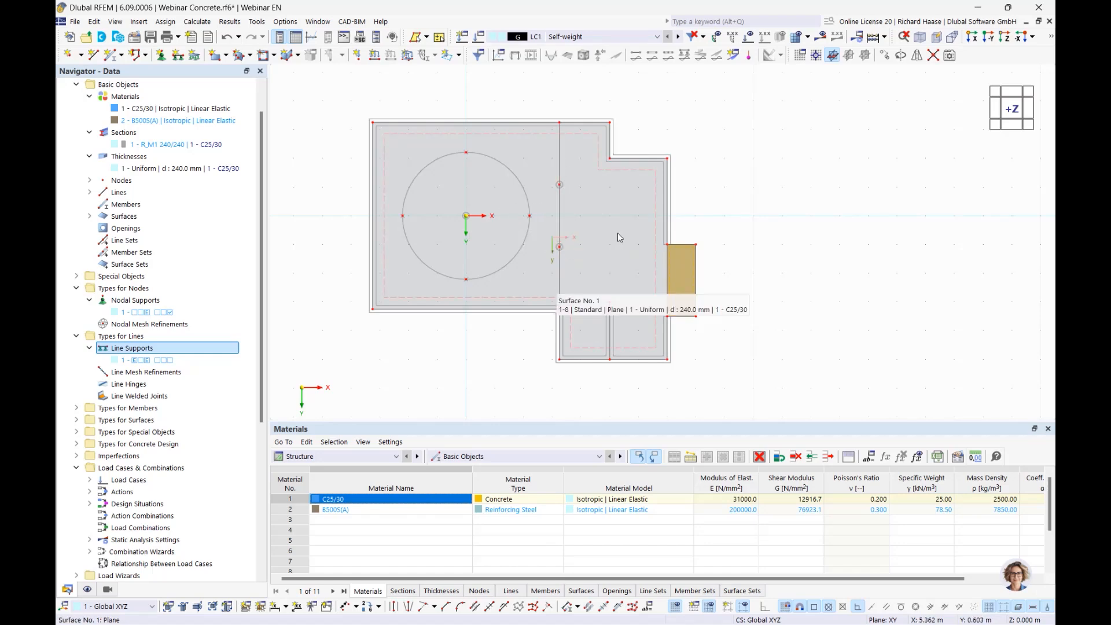
{"action": "right_click", "coordinate": [593, 216]}
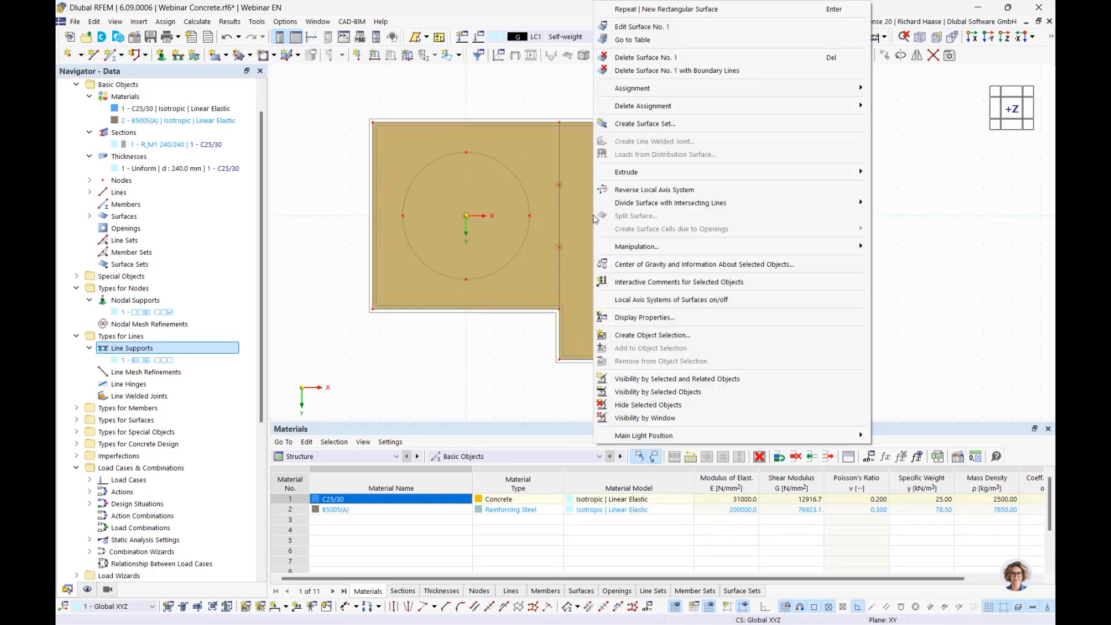
{"action": "mouse_move", "coordinate": [636, 210]}
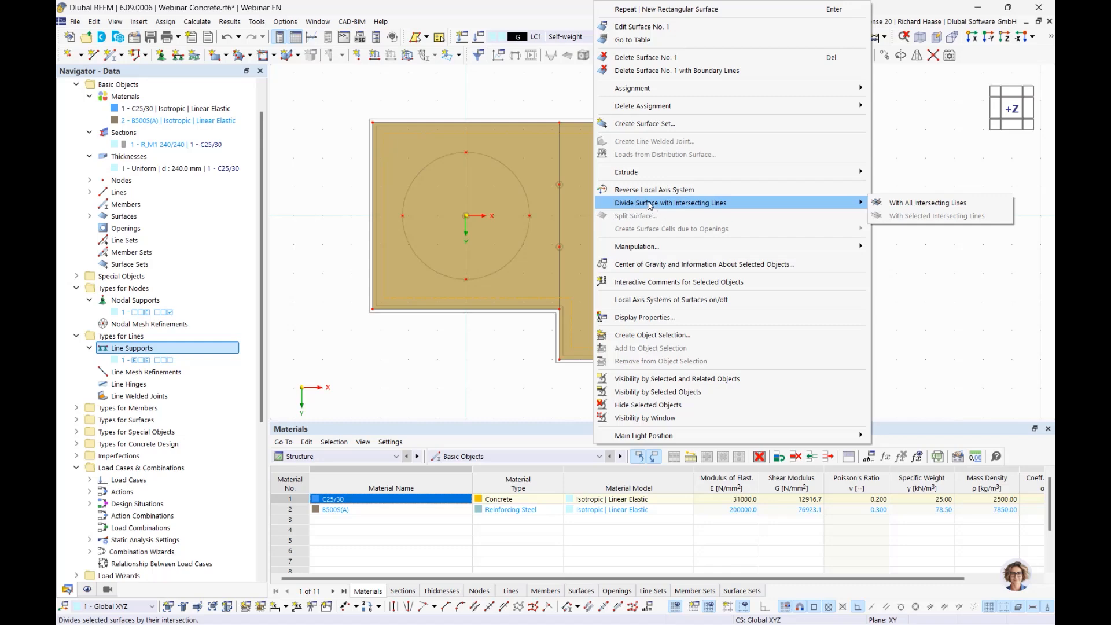
{"action": "left_click", "coordinate": [922, 205]}
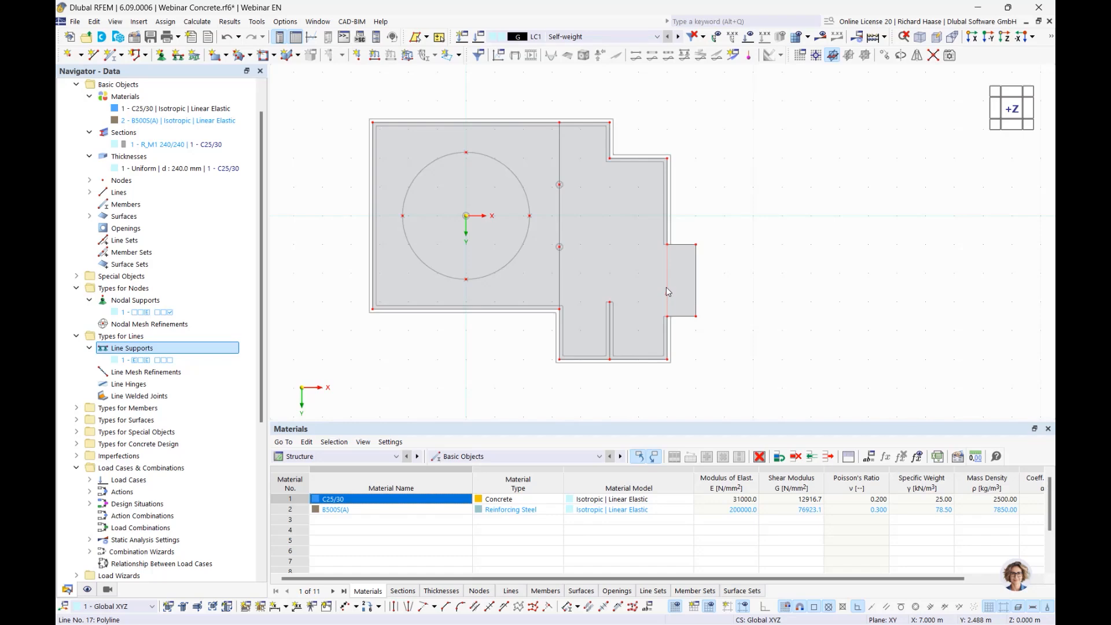
Add a member of type Rib with the R_M1 240/240 section to the line between the main slab and the balcony
{"action": "double_click", "coordinate": [668, 292]}
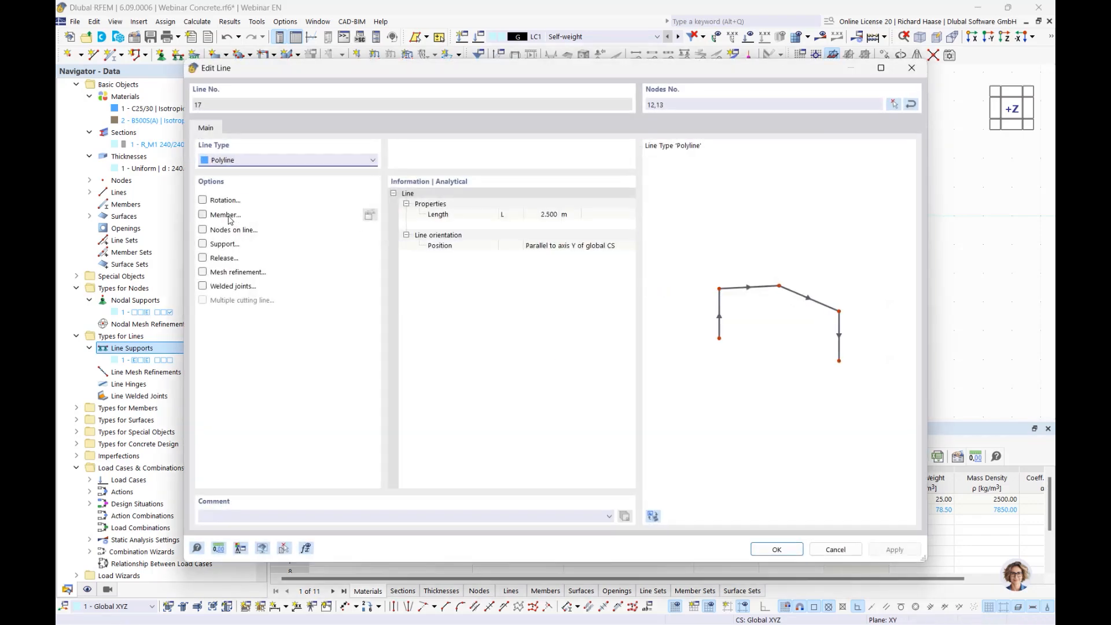
{"action": "left_click", "coordinate": [369, 216]}
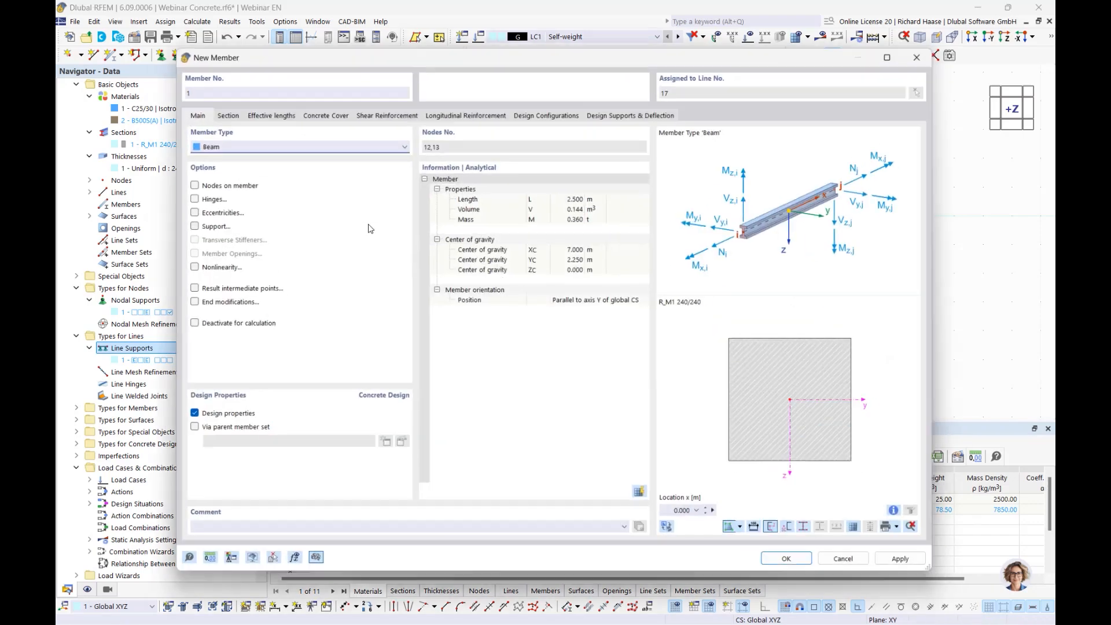
{"action": "left_click", "coordinate": [246, 145]}
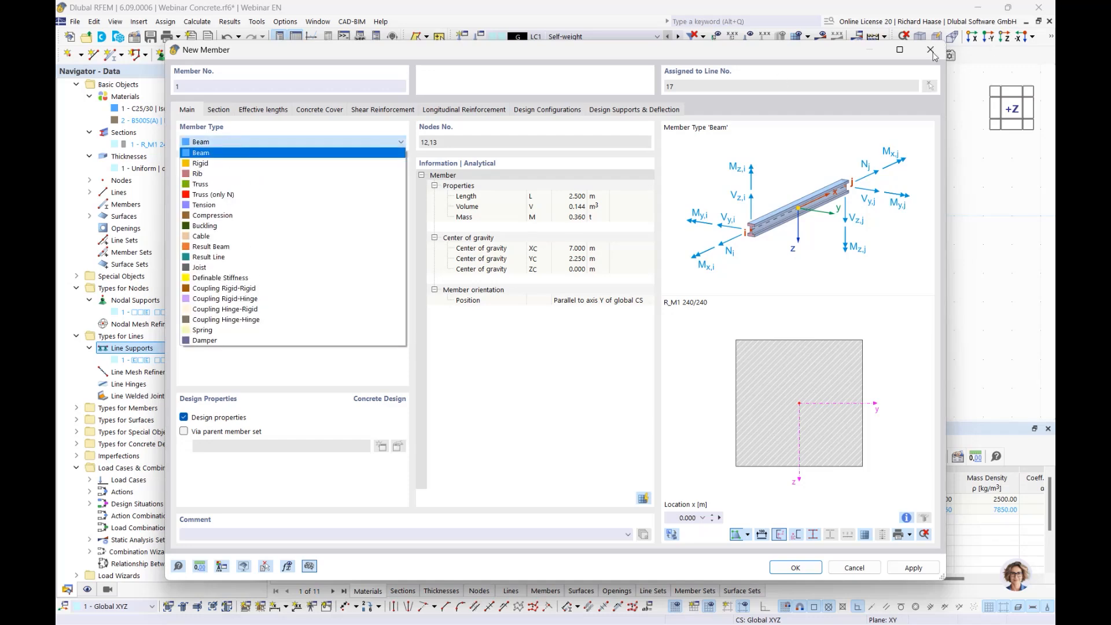
{"action": "left_click", "coordinate": [223, 174]}
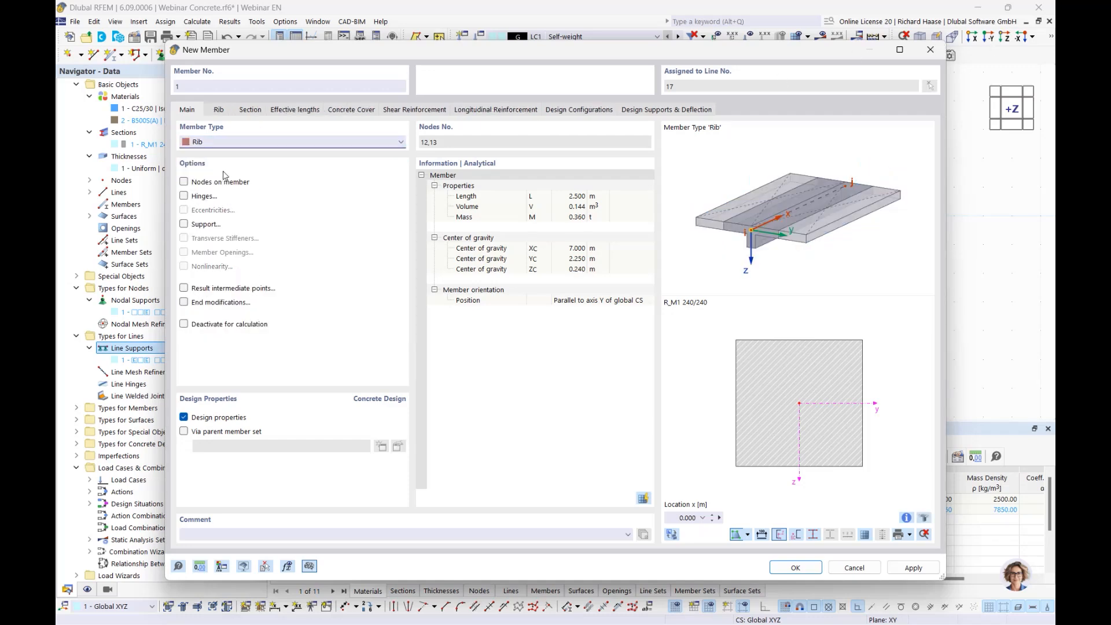
{"action": "left_click", "coordinate": [796, 568]}
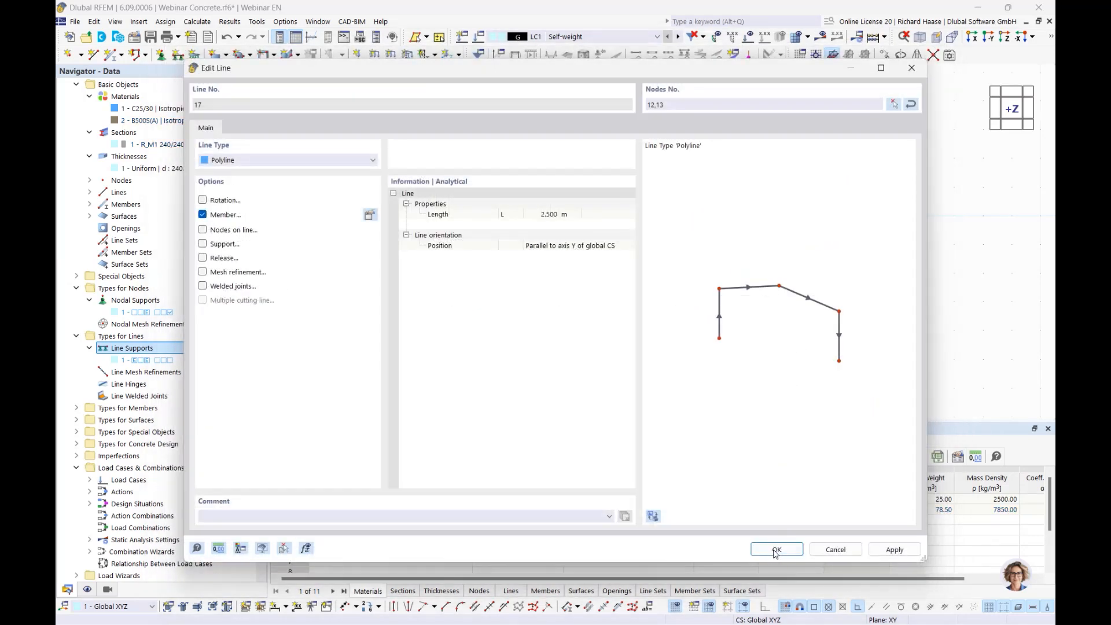
{"action": "left_click", "coordinate": [775, 550]}
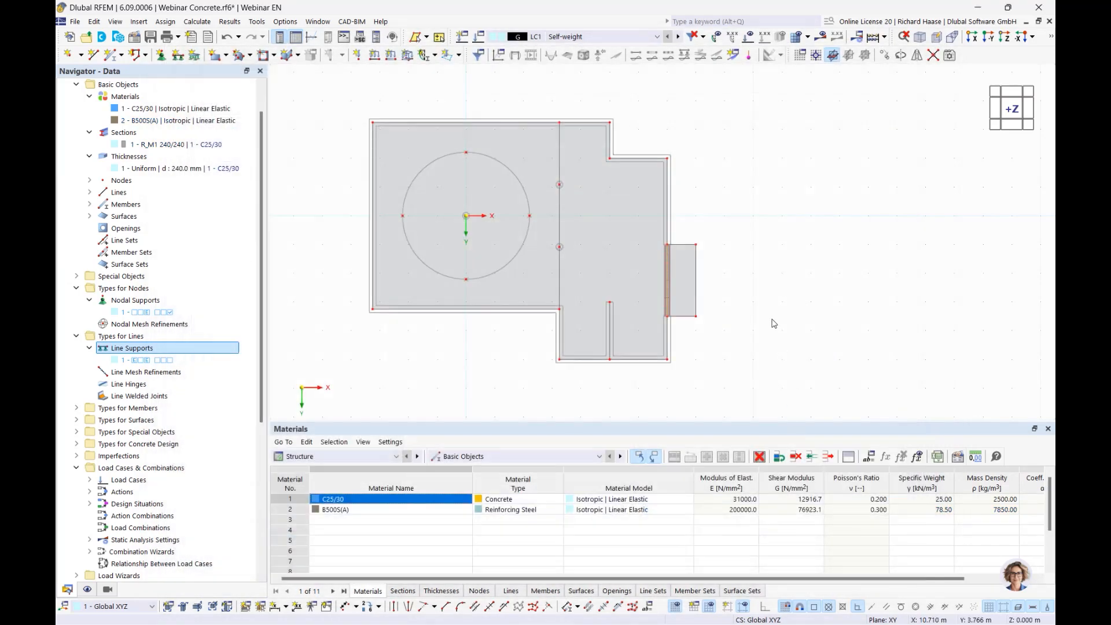
Create a surface reinforcement for the slab surface containing the circle, with 16 mm rebars at 0.100 m spacing in both directions
{"action": "double_click", "coordinate": [538, 278]}
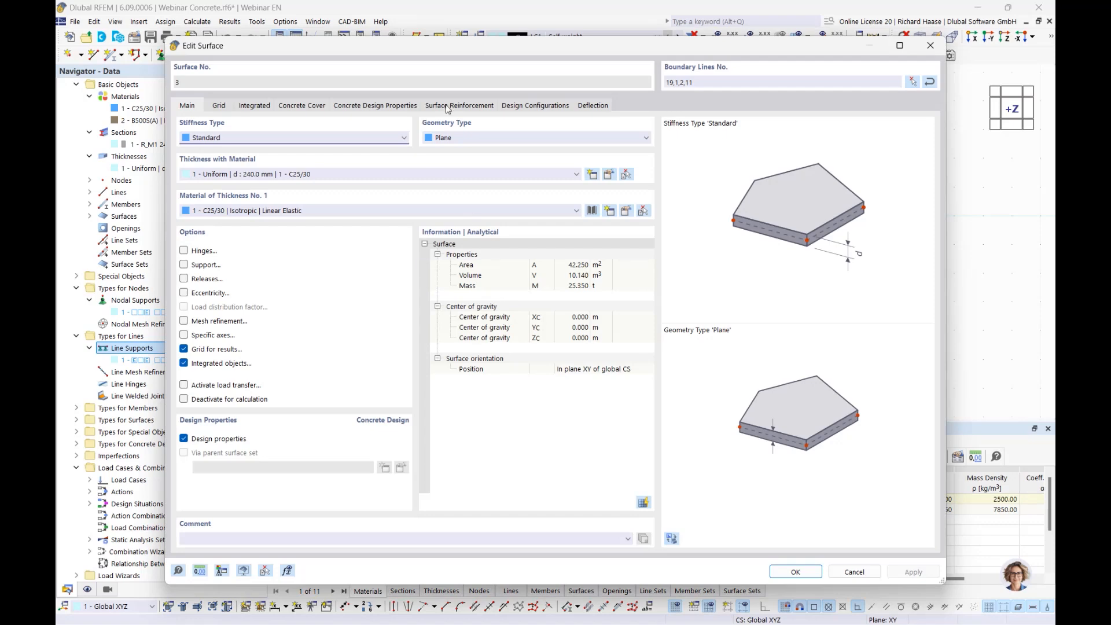
{"action": "left_click", "coordinate": [447, 106]}
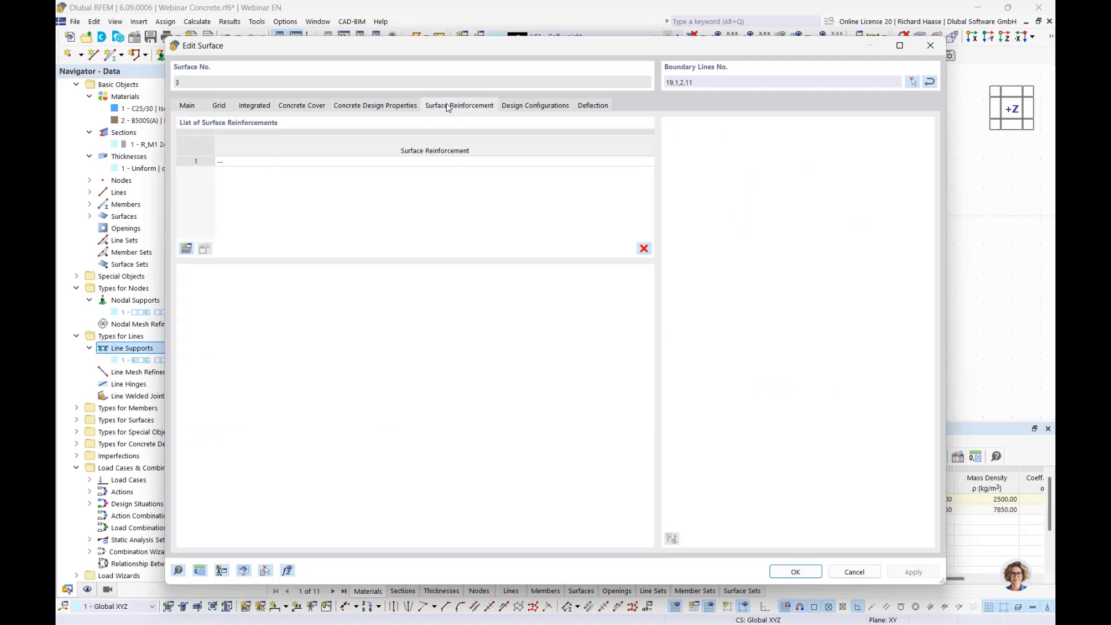
{"action": "left_click", "coordinate": [186, 249]}
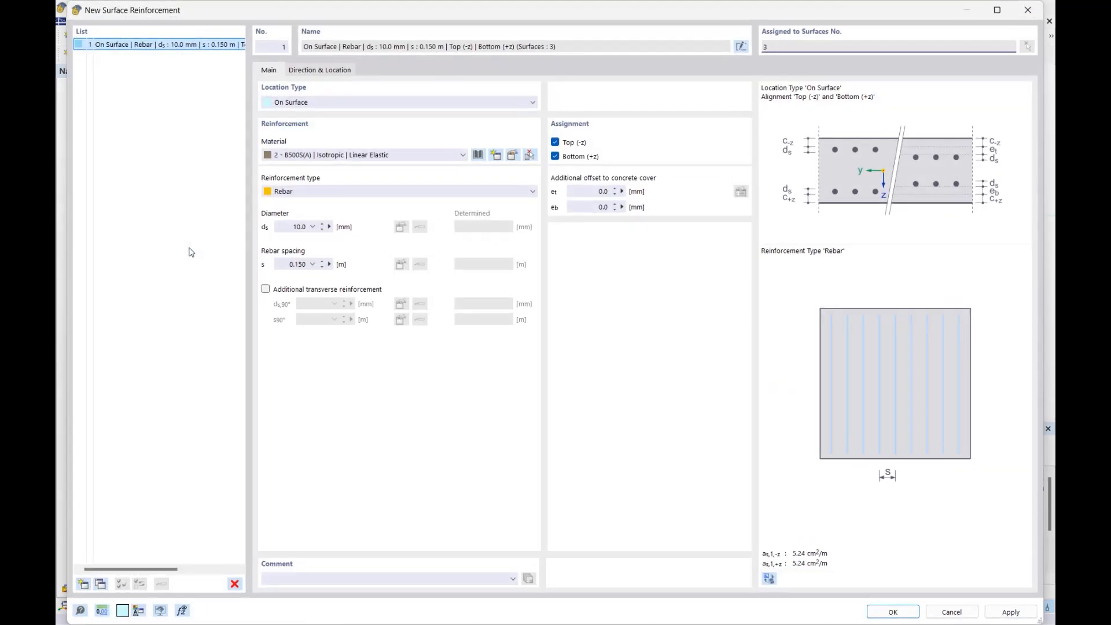
{"action": "left_click", "coordinate": [288, 291]}
{"action": "left_click", "coordinate": [286, 226]}
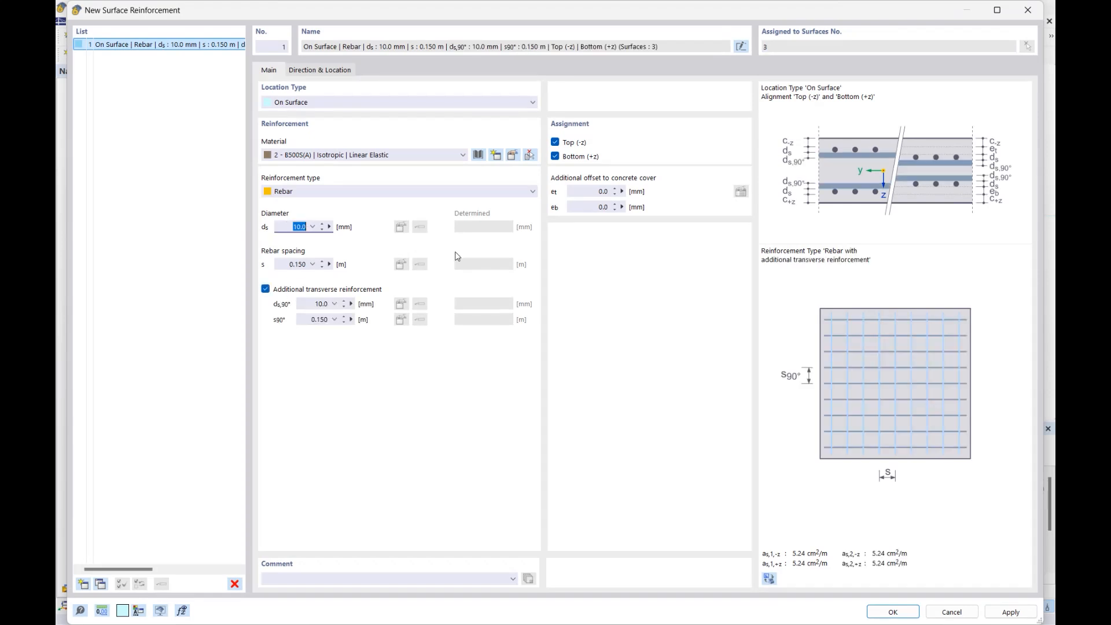
{"action": "left_click", "coordinate": [284, 264]}
{"action": "key", "text": "BackSpace"}
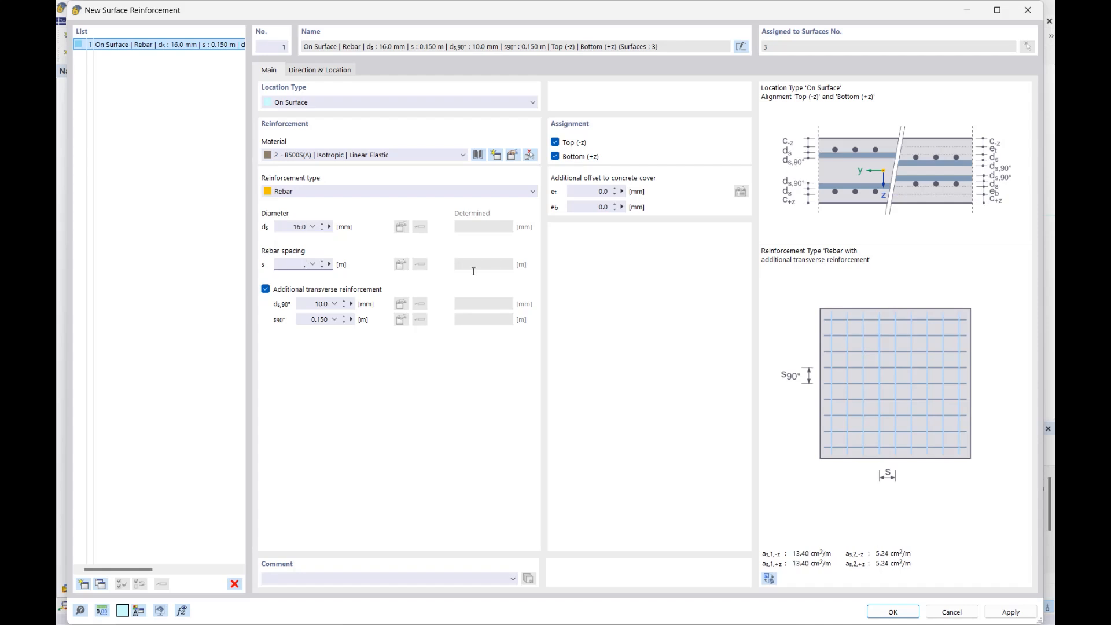
{"action": "type", "text": ",1"}
{"action": "left_click", "coordinate": [310, 317]}
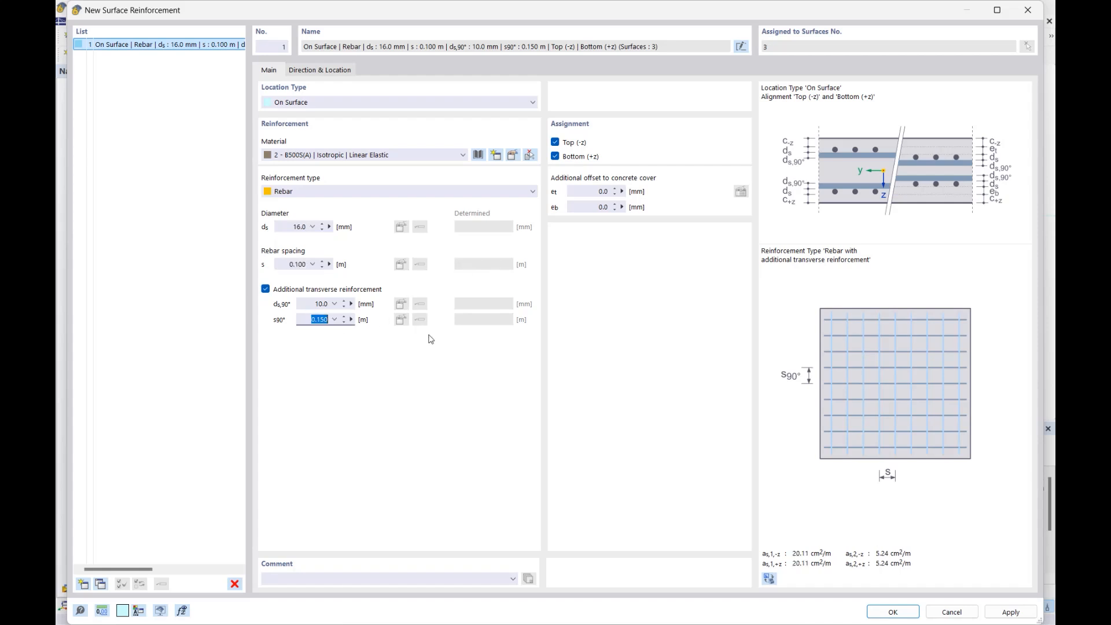
{"action": "key", "text": "BackSpace"}
{"action": "left_click", "coordinate": [301, 302]}
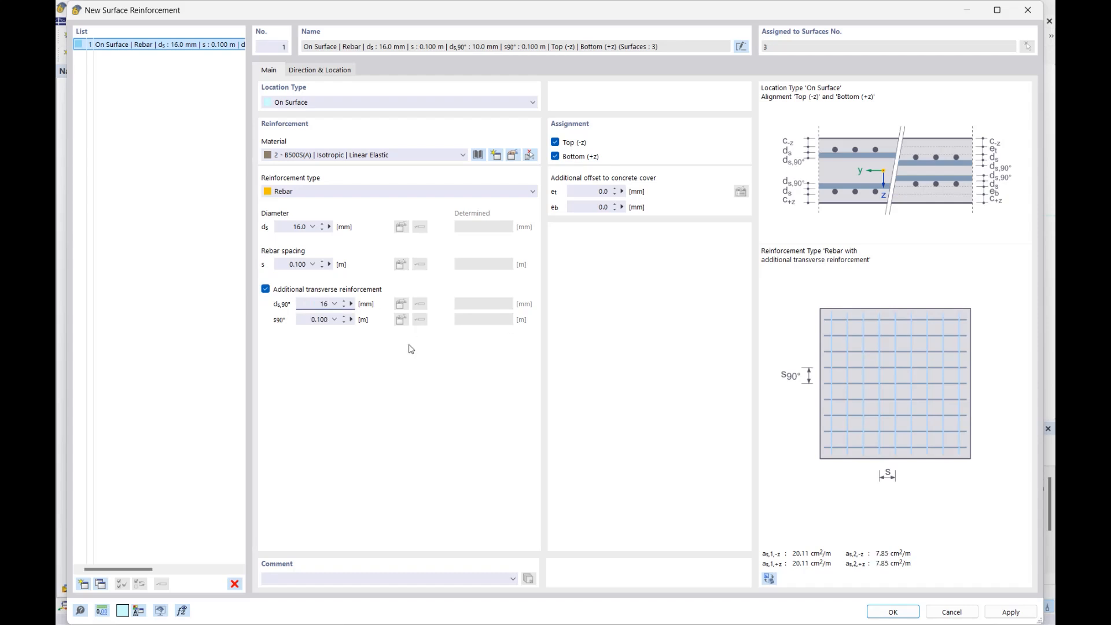
Copy the surface reinforcement twice and accept the three reinforcements for the slab surface with the circle
{"action": "left_click", "coordinate": [102, 584]}
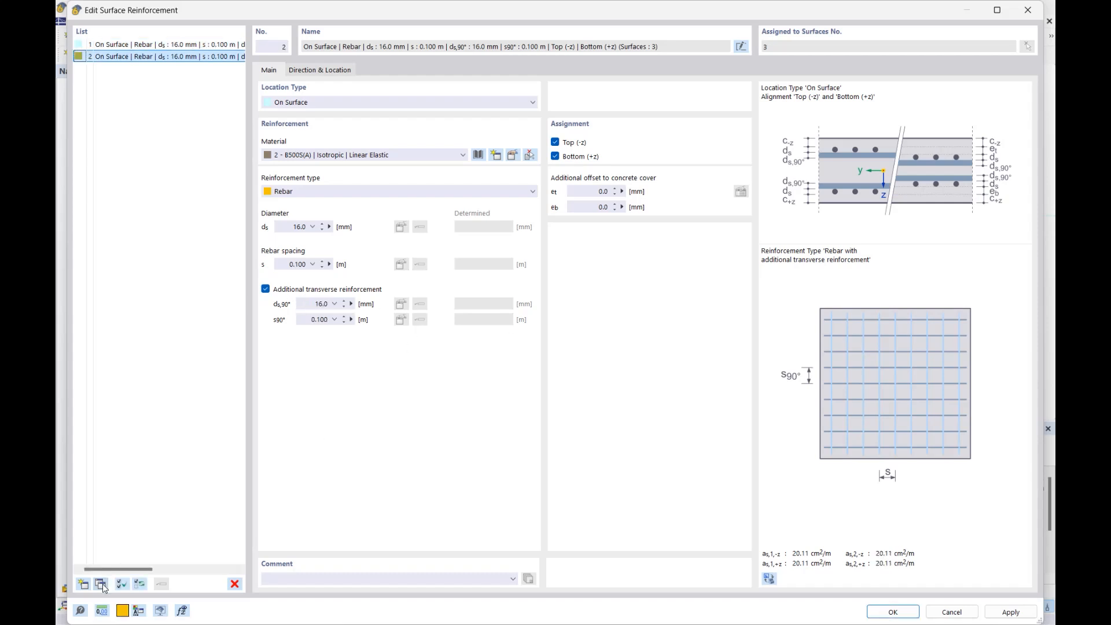
{"action": "left_click", "coordinate": [102, 584]}
{"action": "left_click", "coordinate": [171, 56]}
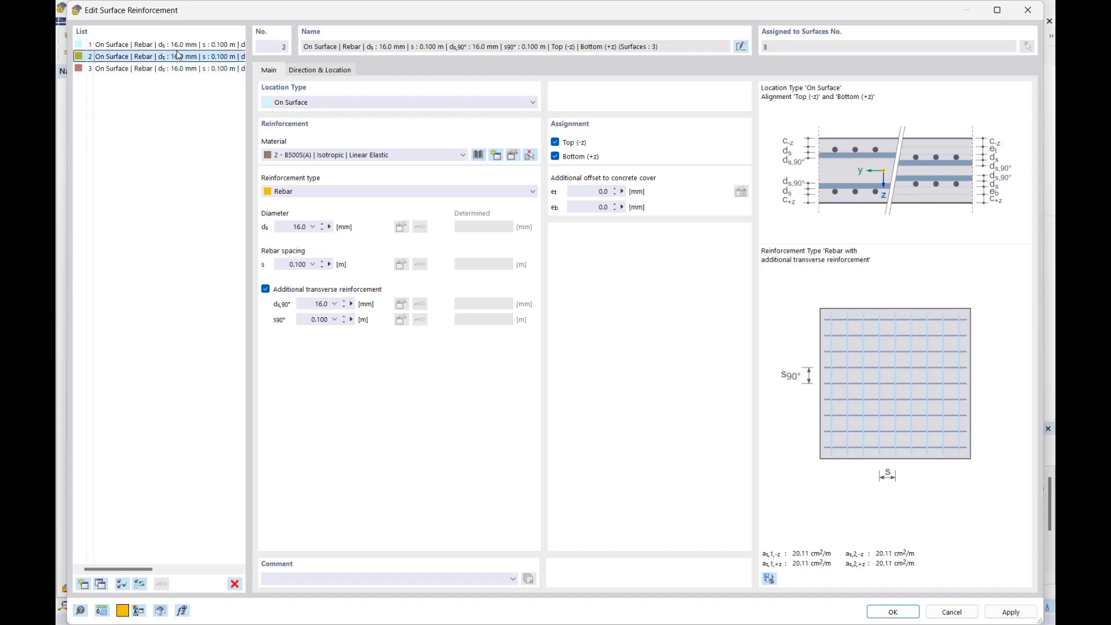
{"action": "left_click", "coordinate": [172, 45]}
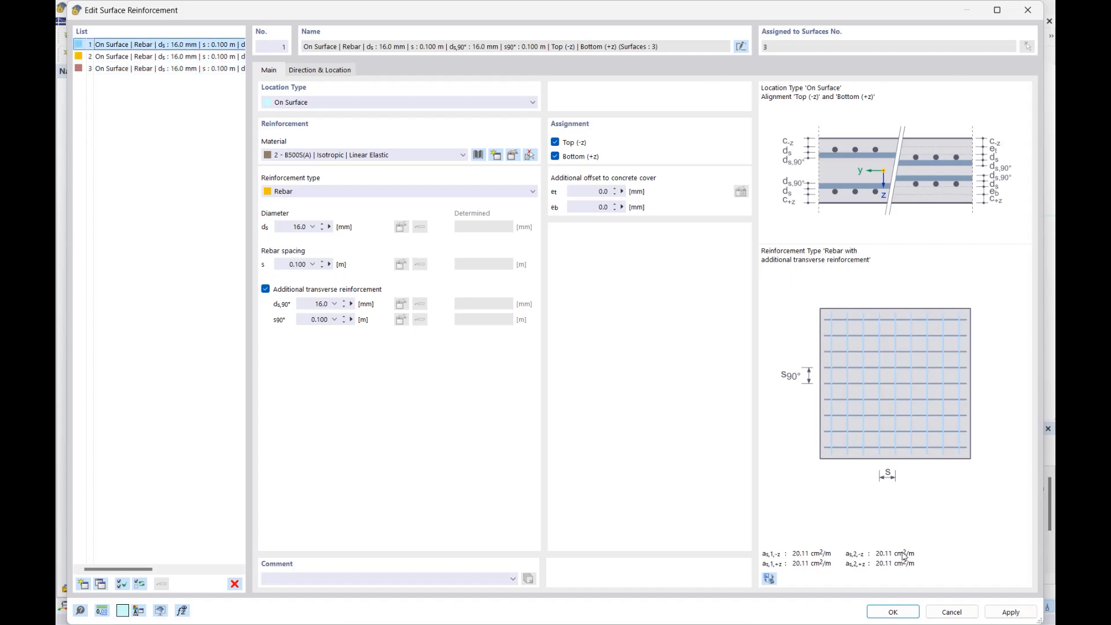
{"action": "left_click", "coordinate": [891, 613]}
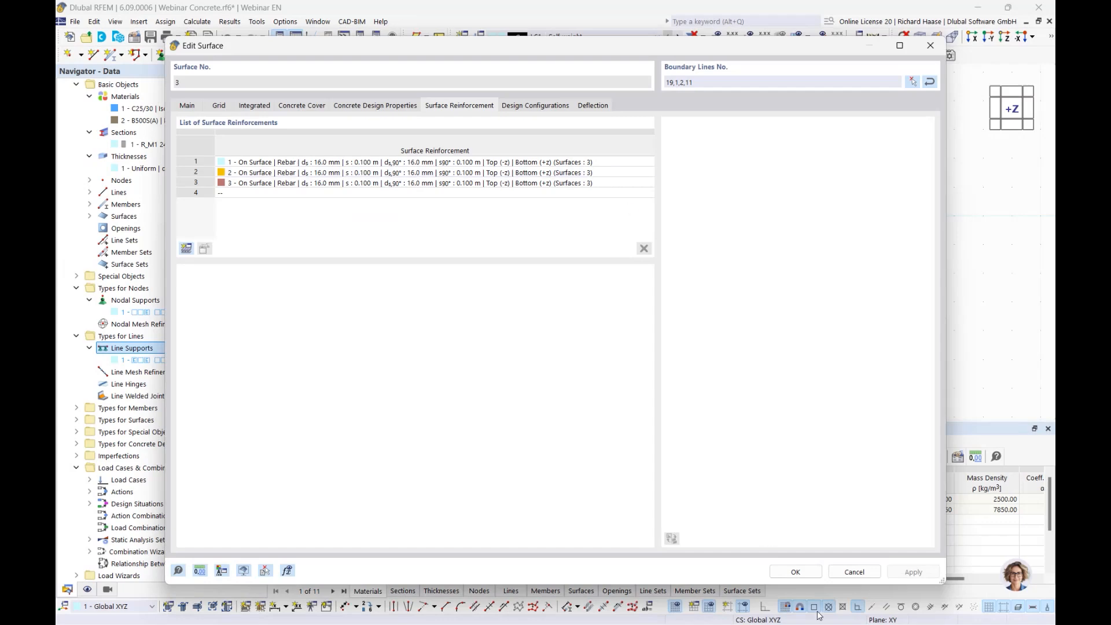
{"action": "left_click", "coordinate": [796, 572]}
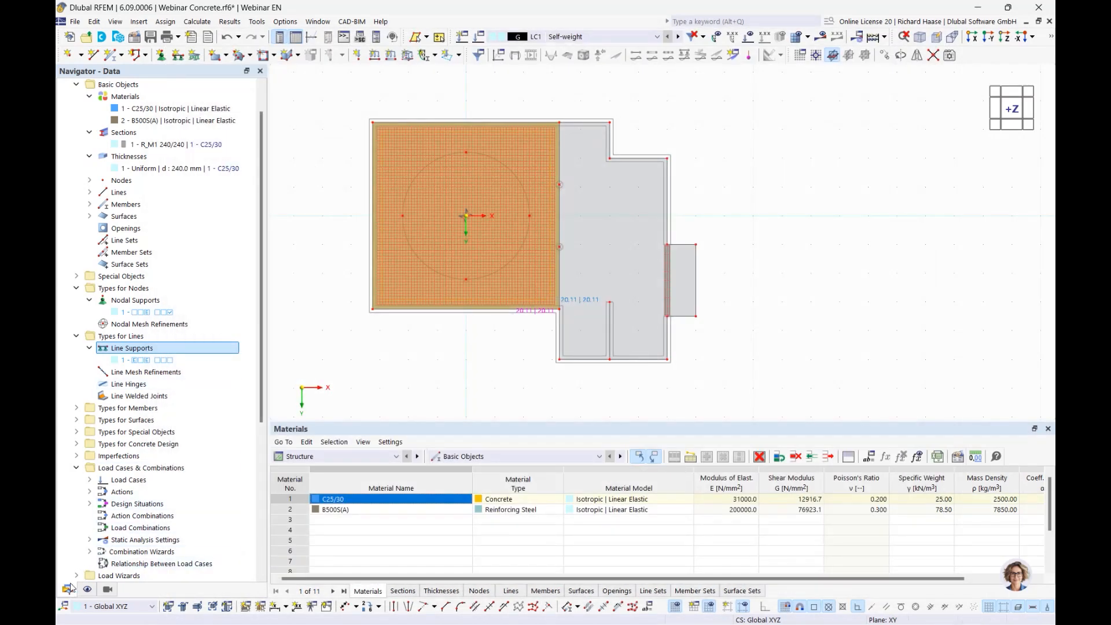
Reassign surface reinforcement 2 from surface 3 to slab surface 4, between the column line and the balcony
{"action": "scroll", "coordinate": [137, 413], "scroll_direction": "down", "scroll_amount": 1}
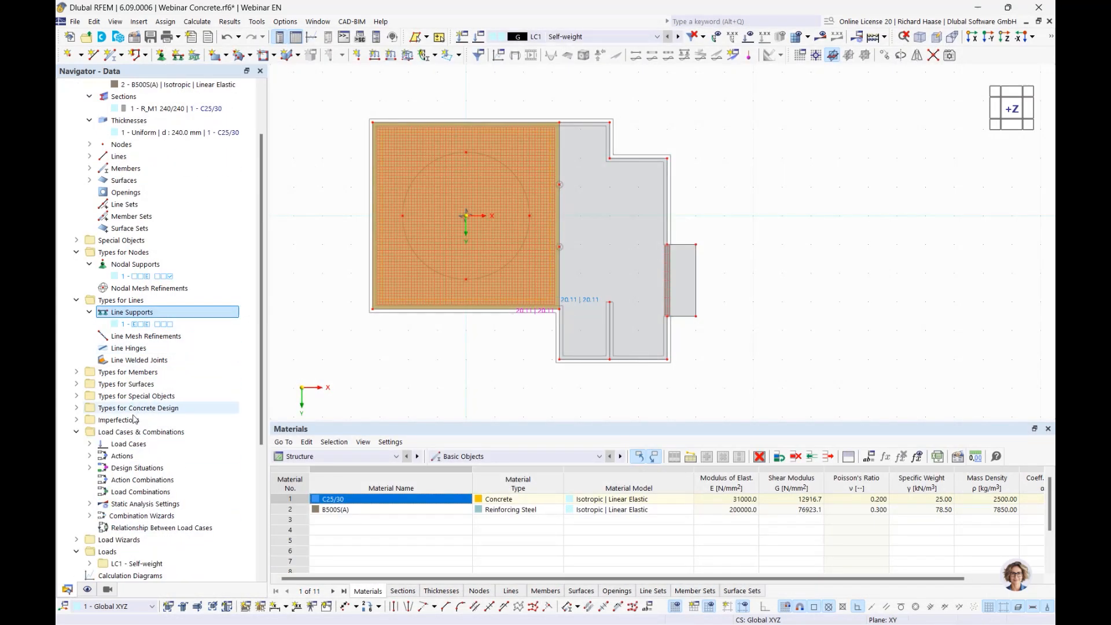
{"action": "left_click", "coordinate": [77, 408]}
{"action": "scroll", "coordinate": [103, 428], "scroll_direction": "down", "scroll_amount": 1}
{"action": "double_click", "coordinate": [103, 425]}
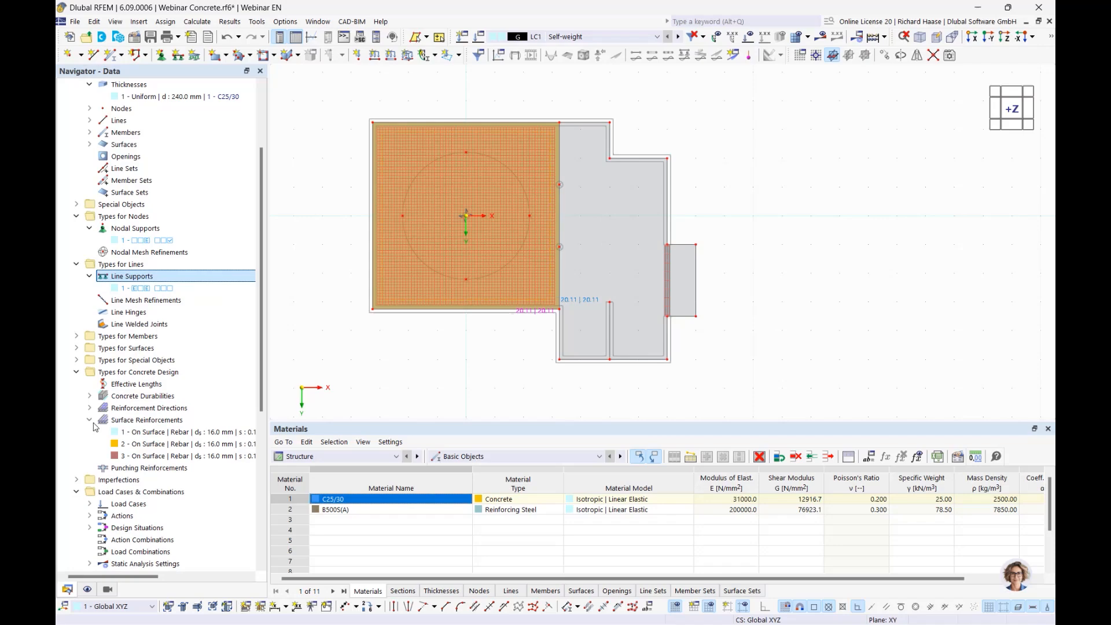
{"action": "left_click", "coordinate": [191, 436]}
{"action": "double_click", "coordinate": [192, 441]}
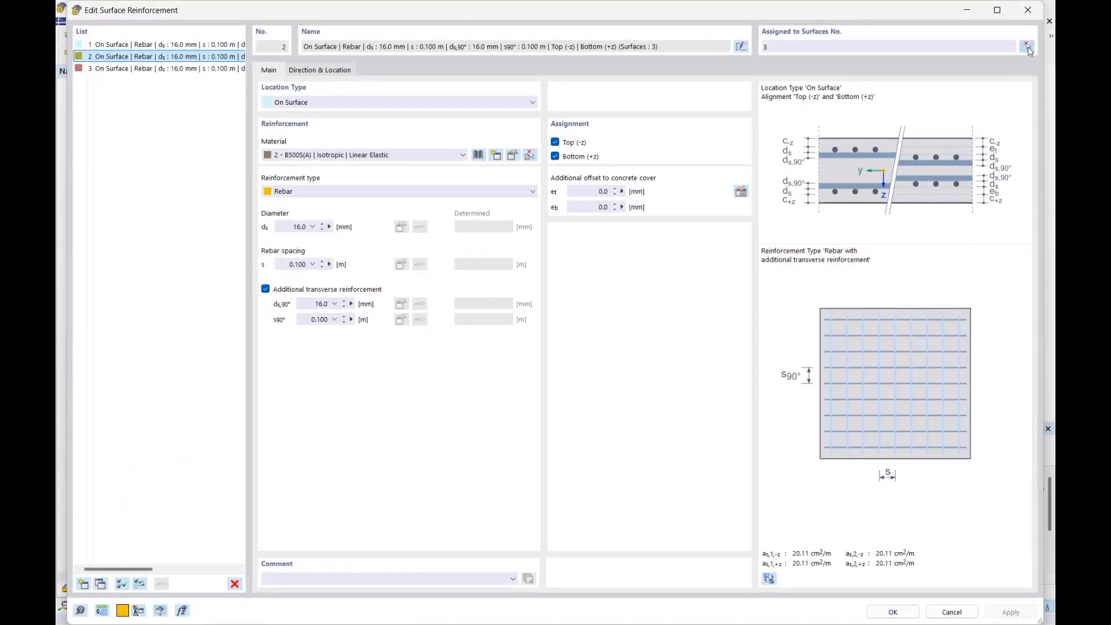
{"action": "left_click", "coordinate": [1027, 46]}
{"action": "left_click", "coordinate": [328, 166]}
{"action": "left_click", "coordinate": [592, 180]}
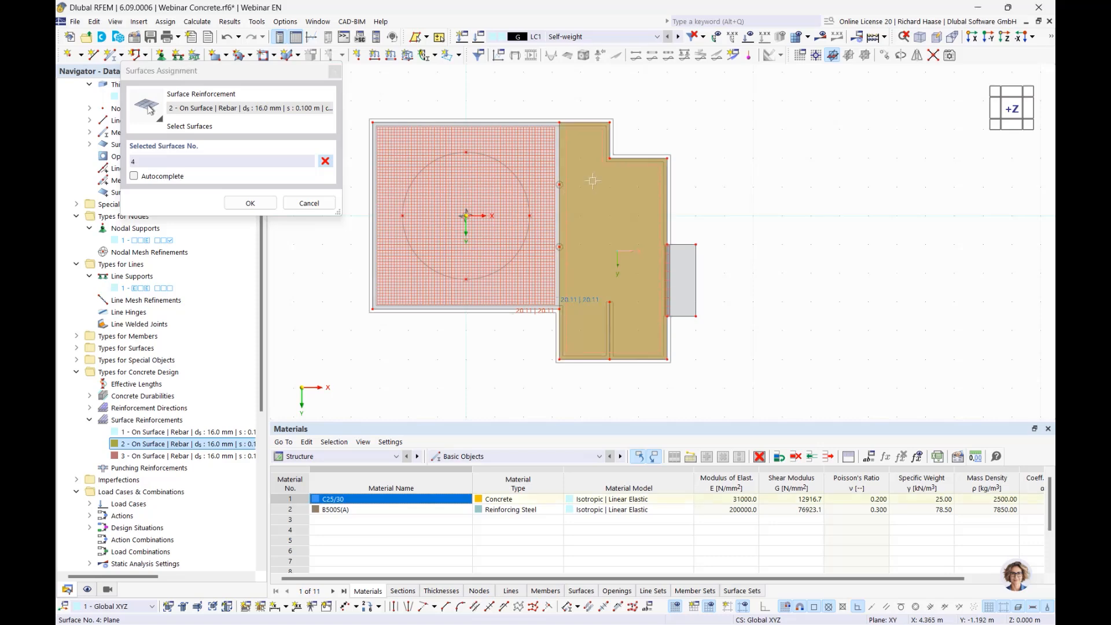
{"action": "left_click", "coordinate": [249, 203]}
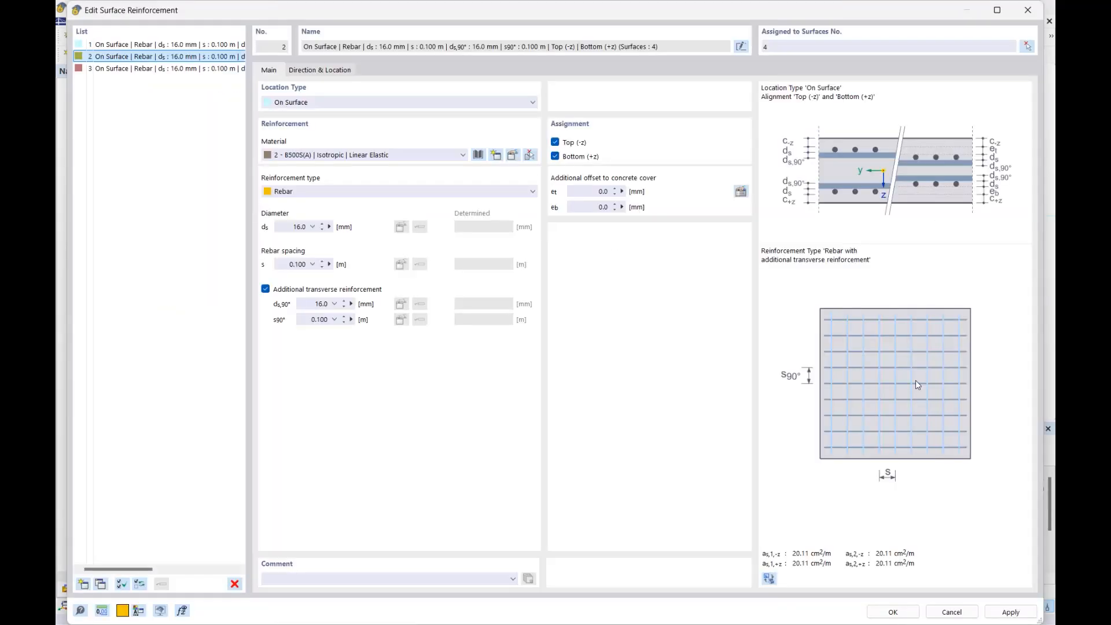
Reassign surface reinforcement 3 to the balcony surface only and accept the reinforcement changes
{"action": "left_click", "coordinate": [182, 68]}
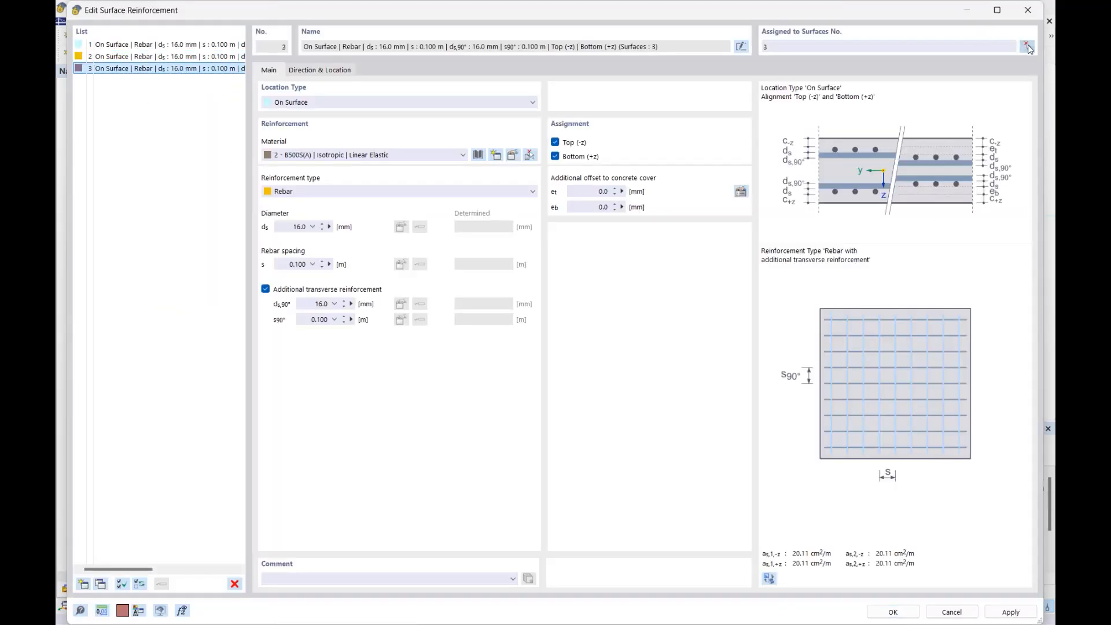
{"action": "left_click", "coordinate": [1027, 46]}
{"action": "left_click", "coordinate": [329, 163]}
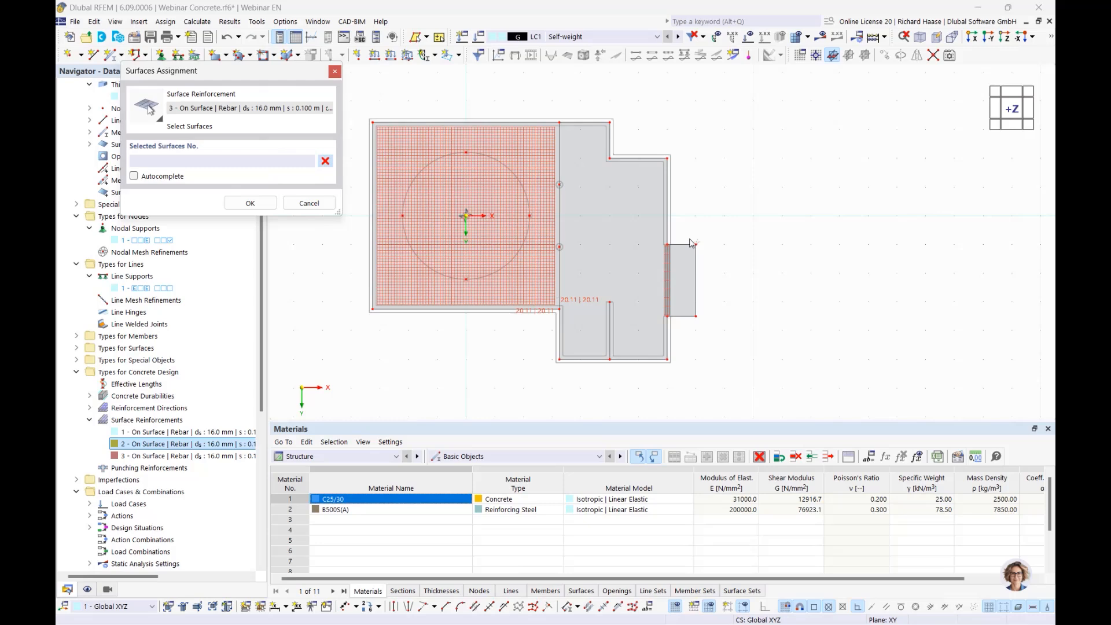
{"action": "left_click", "coordinate": [685, 278]}
{"action": "left_click", "coordinate": [251, 203]}
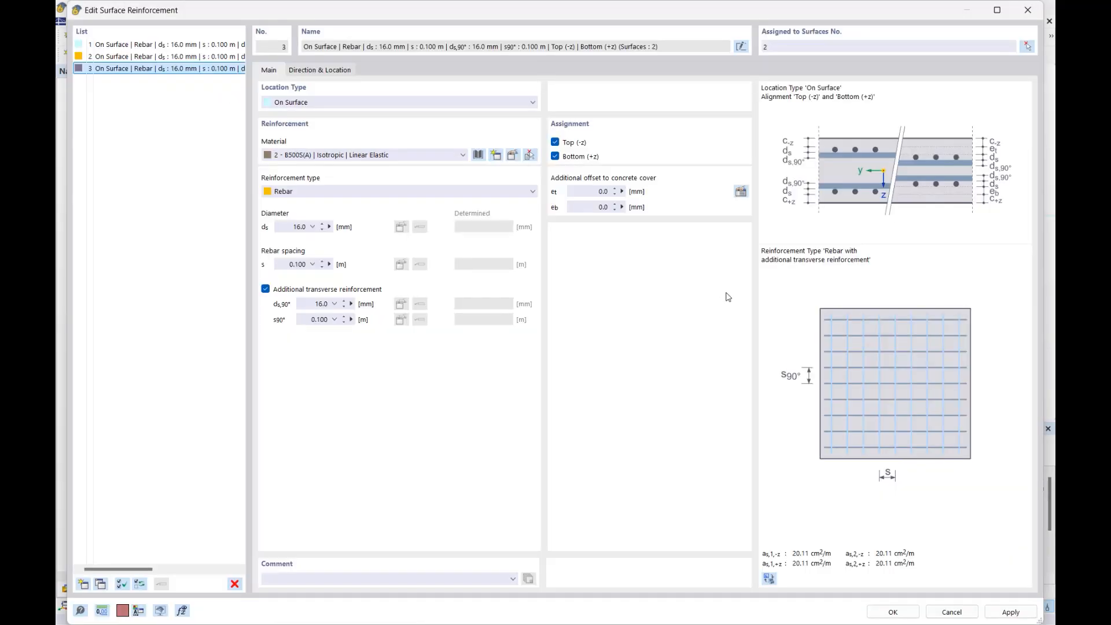
{"action": "left_click", "coordinate": [890, 612]}
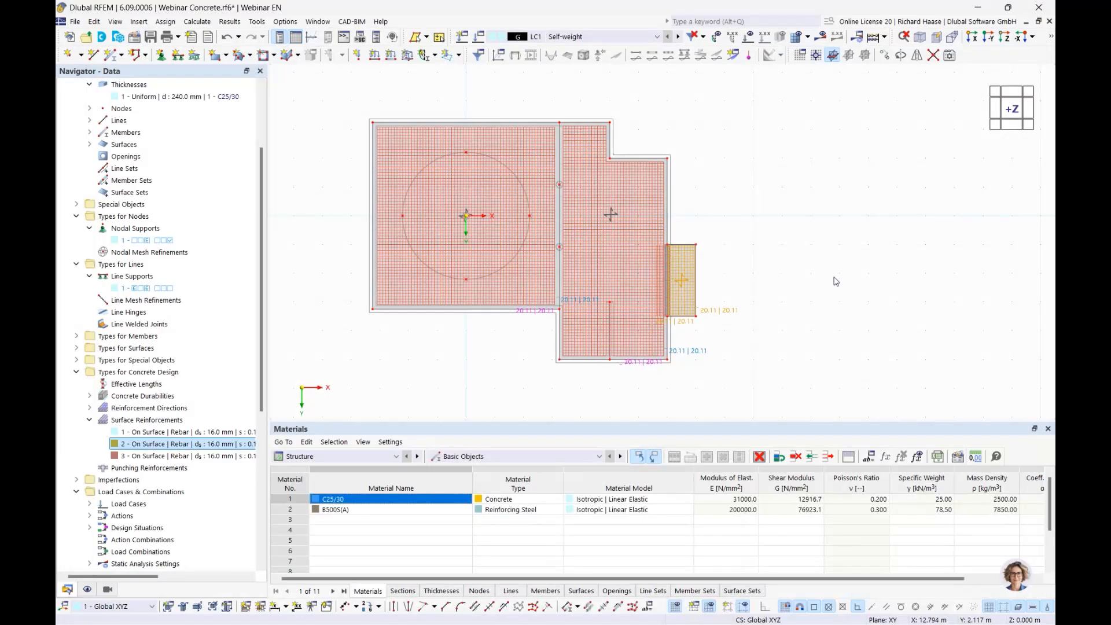
Check in the model which surface each of the three surface reinforcements covers
{"action": "left_click", "coordinate": [188, 433]}
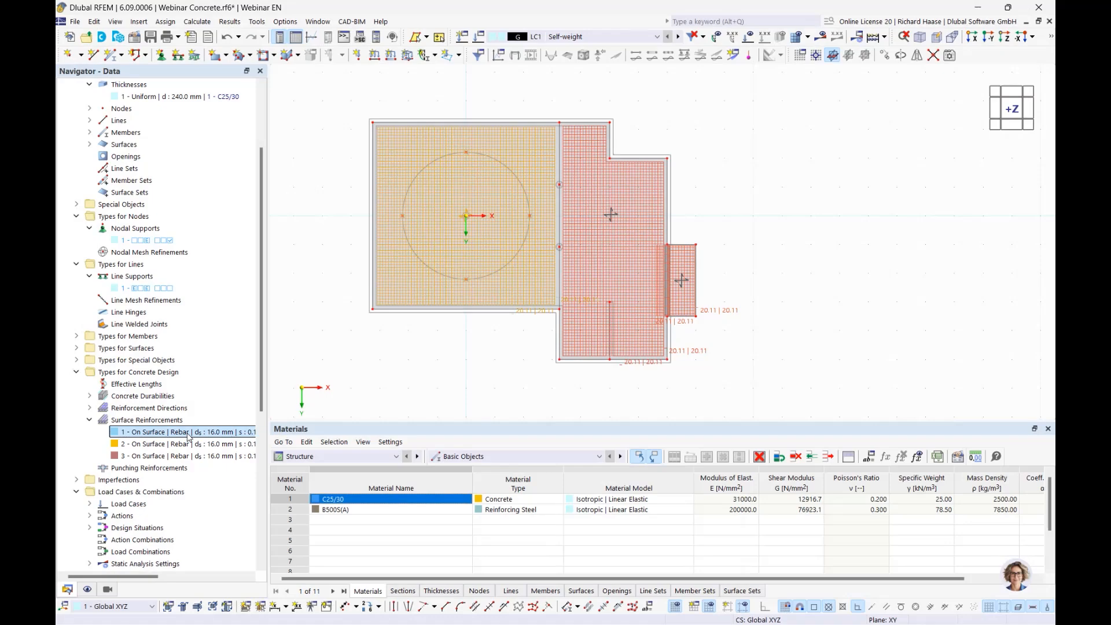
{"action": "left_click", "coordinate": [188, 444]}
{"action": "left_click", "coordinate": [180, 456]}
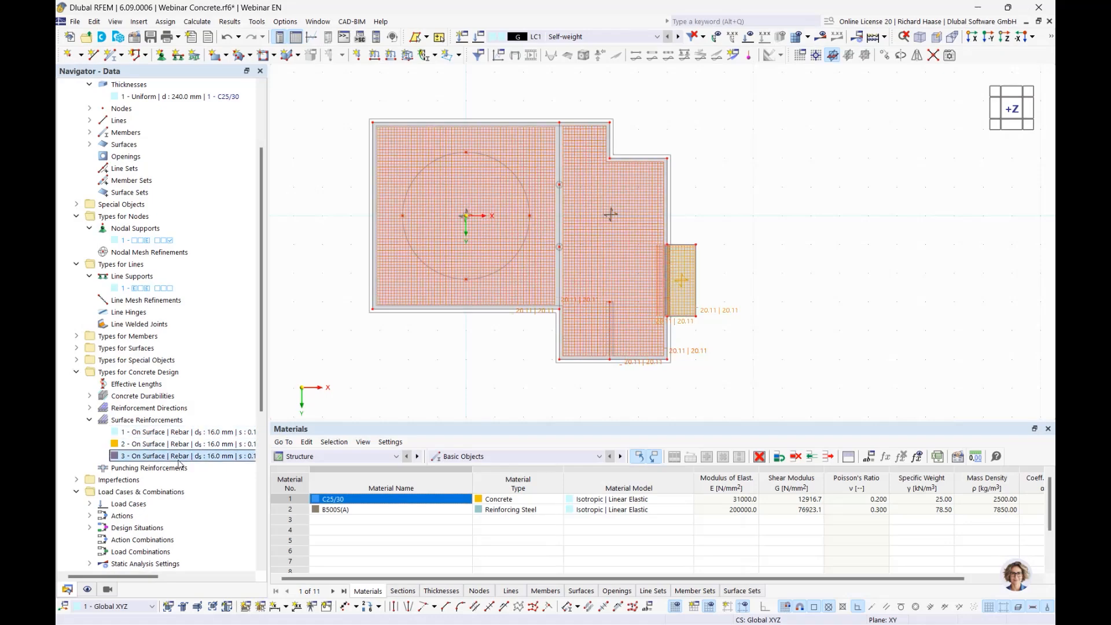
{"action": "left_click", "coordinate": [839, 251]}
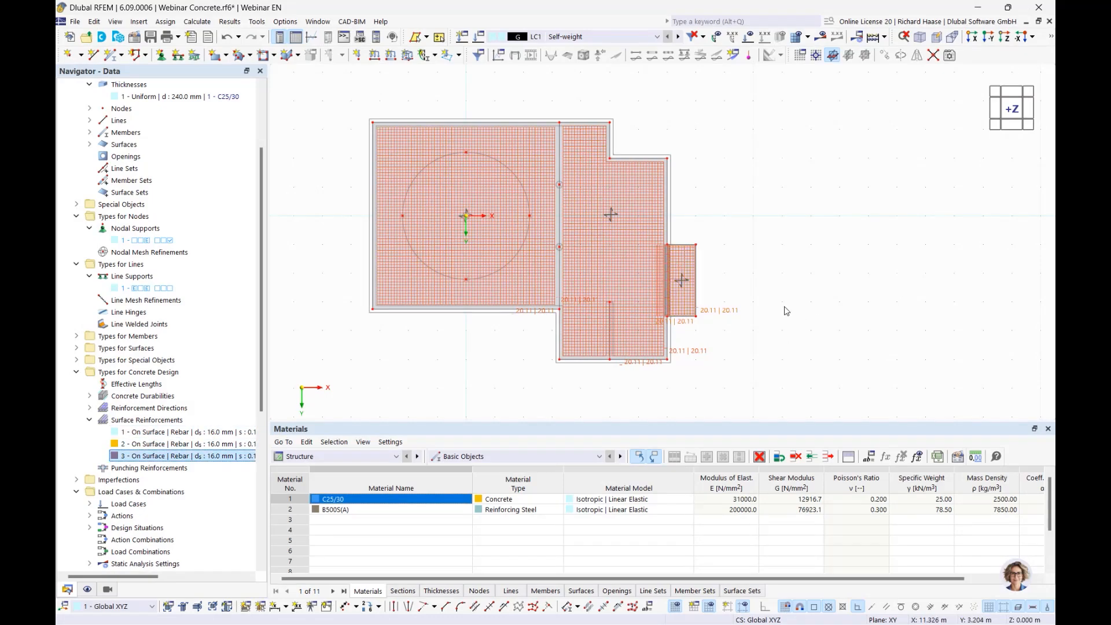
Inspect the balcony rib in 3D, then its rib alignment, flange widths and reinforced cross-section in the member's rib settings
{"action": "middle_click_drag", "start_coordinate": [747, 285], "coordinate": [711, 230], "text": "ctrl"}
{"action": "scroll", "coordinate": [683, 331], "scroll_direction": "up", "scroll_amount": 4}
{"action": "middle_click_drag", "start_coordinate": [679, 335], "coordinate": [687, 281], "text": "ctrl"}
{"action": "scroll", "coordinate": [581, 260], "scroll_direction": "up", "scroll_amount": 2}
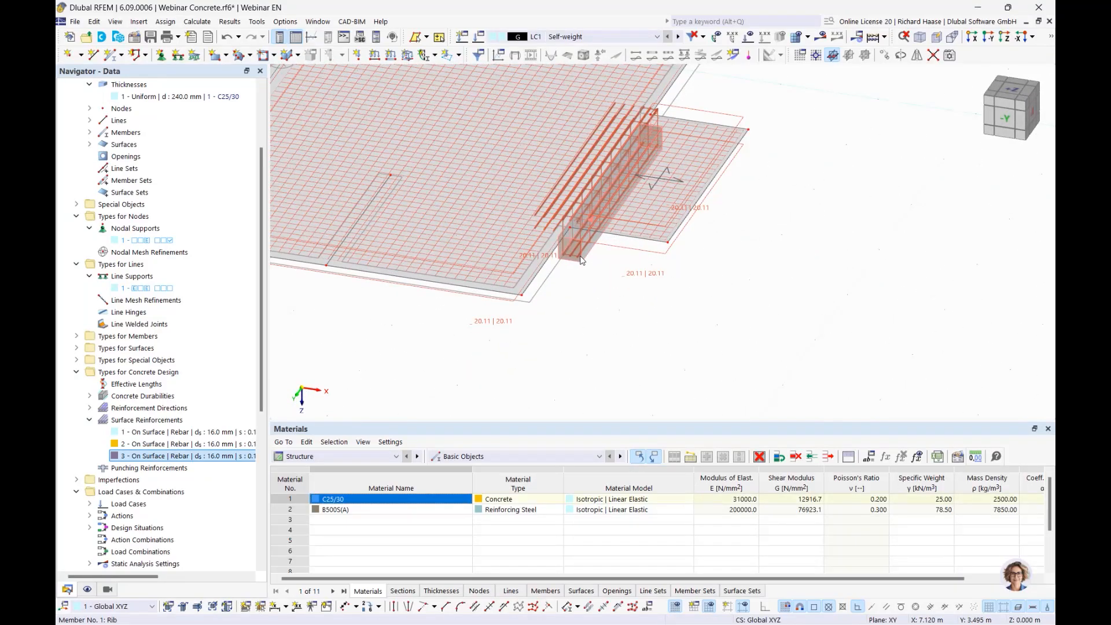
{"action": "double_click", "coordinate": [581, 260]}
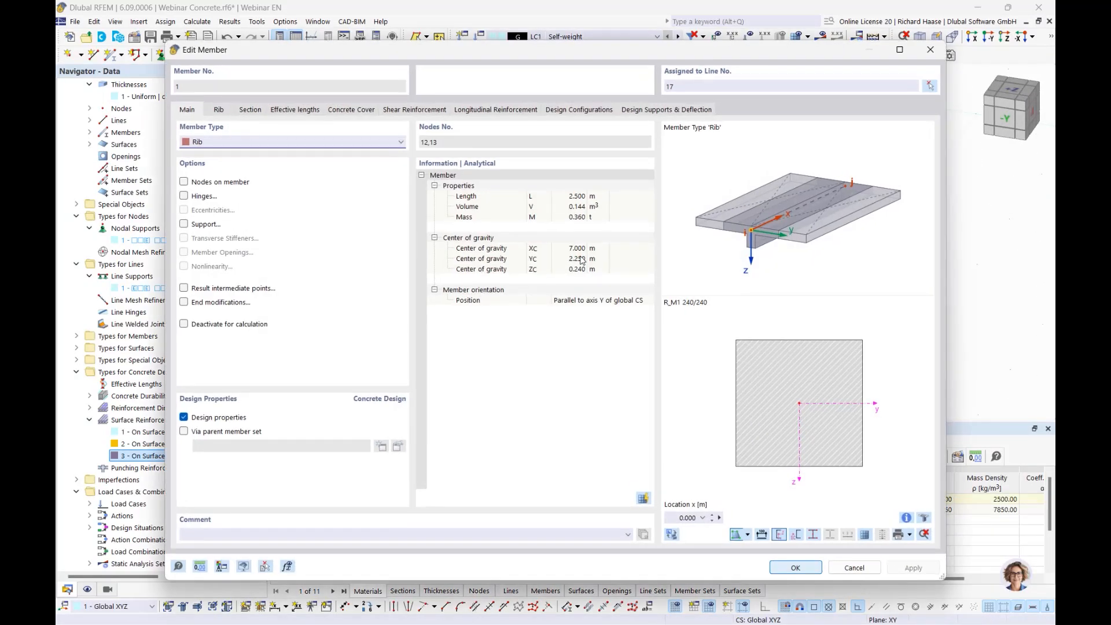
{"action": "left_click", "coordinate": [217, 110]}
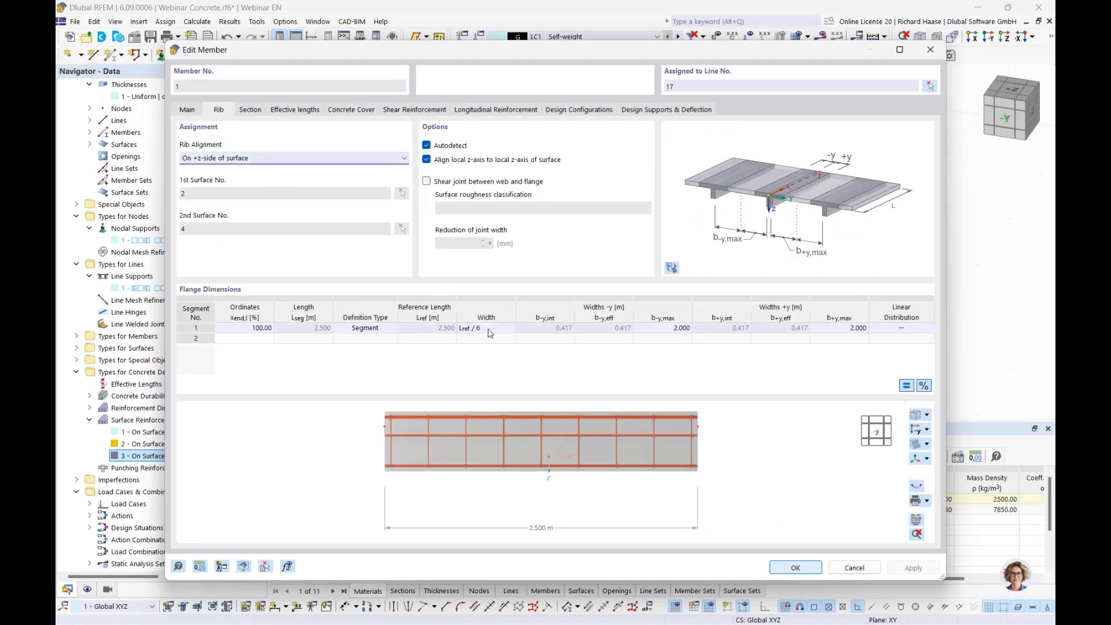
{"action": "middle_click_drag", "start_coordinate": [565, 405], "coordinate": [744, 405], "text": "ctrl"}
{"action": "scroll", "coordinate": [553, 412], "scroll_direction": "up", "scroll_amount": 3}
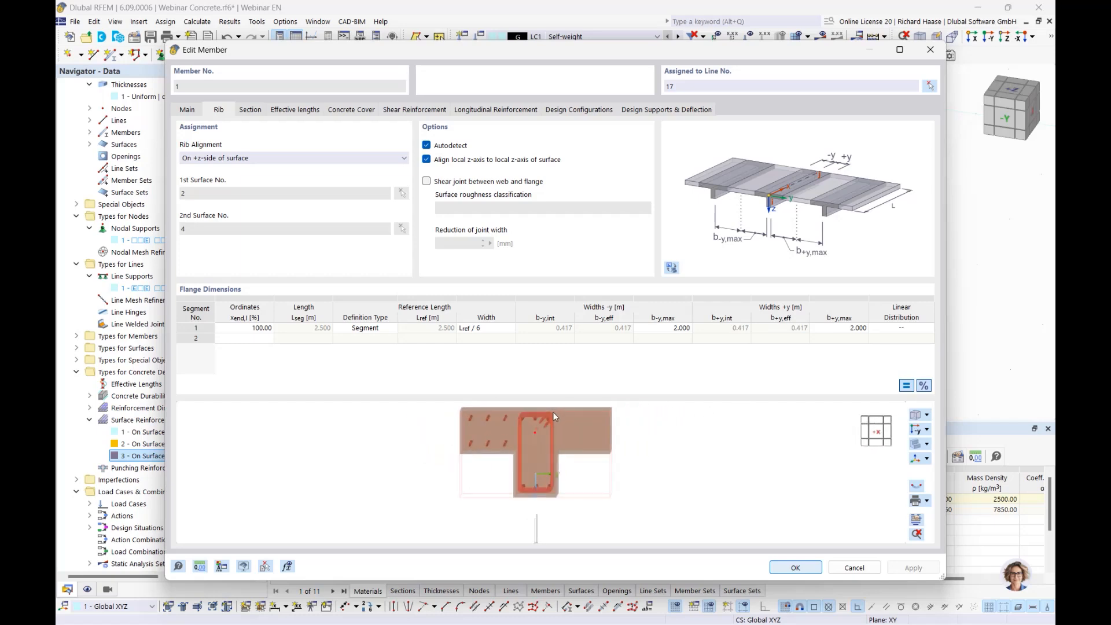
{"action": "left_click", "coordinate": [876, 431]}
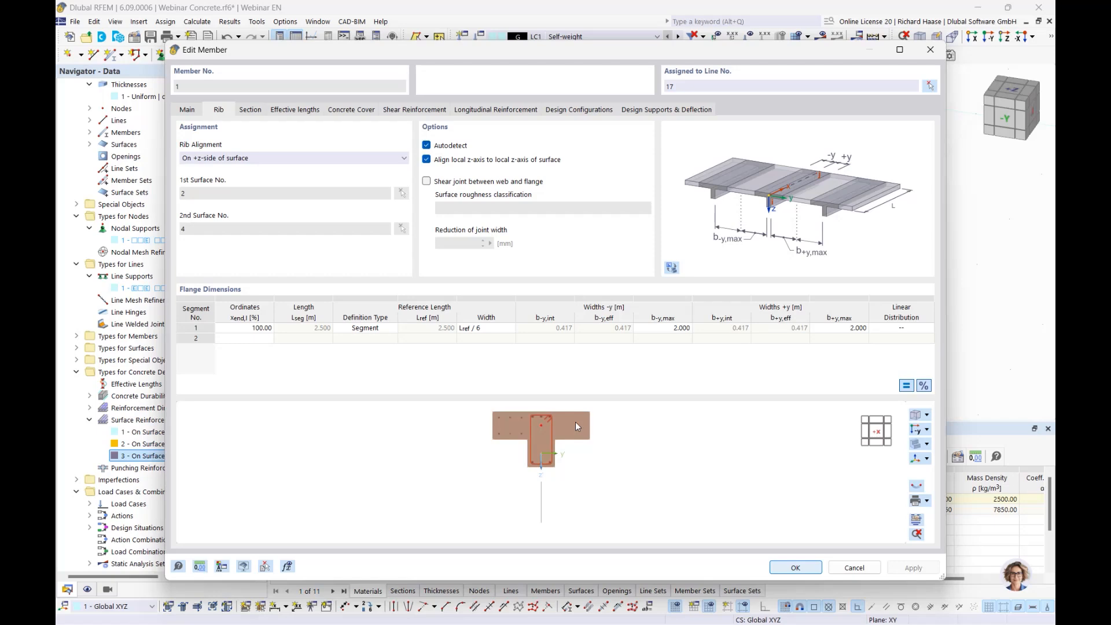
Set the width definition of the balcony rib's flange segment to EC2
{"action": "left_click", "coordinate": [497, 328]}
{"action": "left_click", "coordinate": [509, 329]}
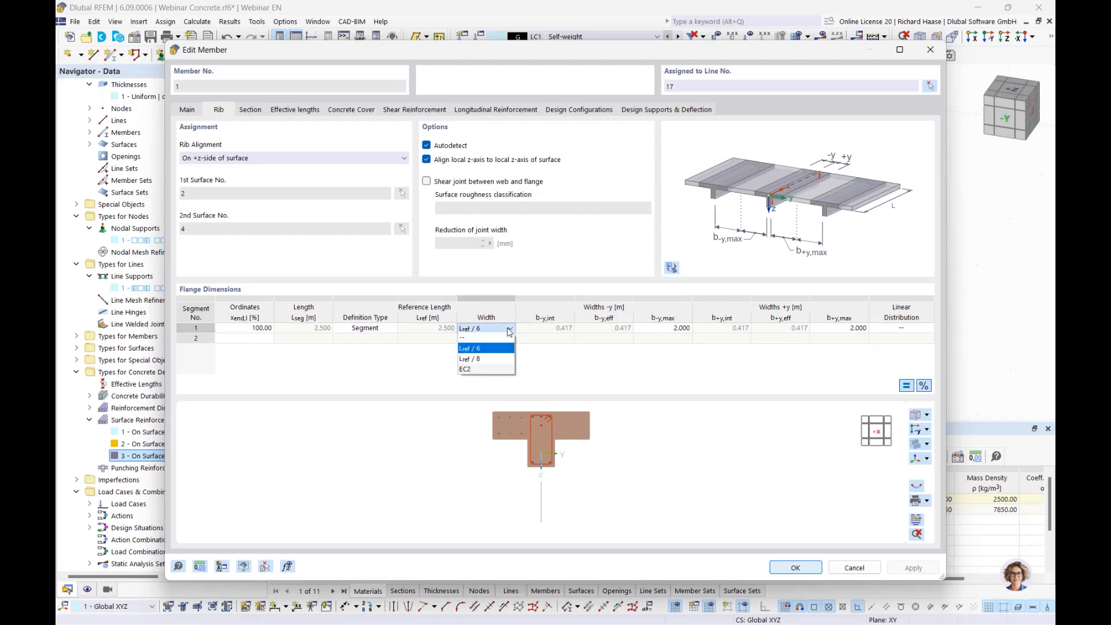
{"action": "left_click", "coordinate": [493, 370]}
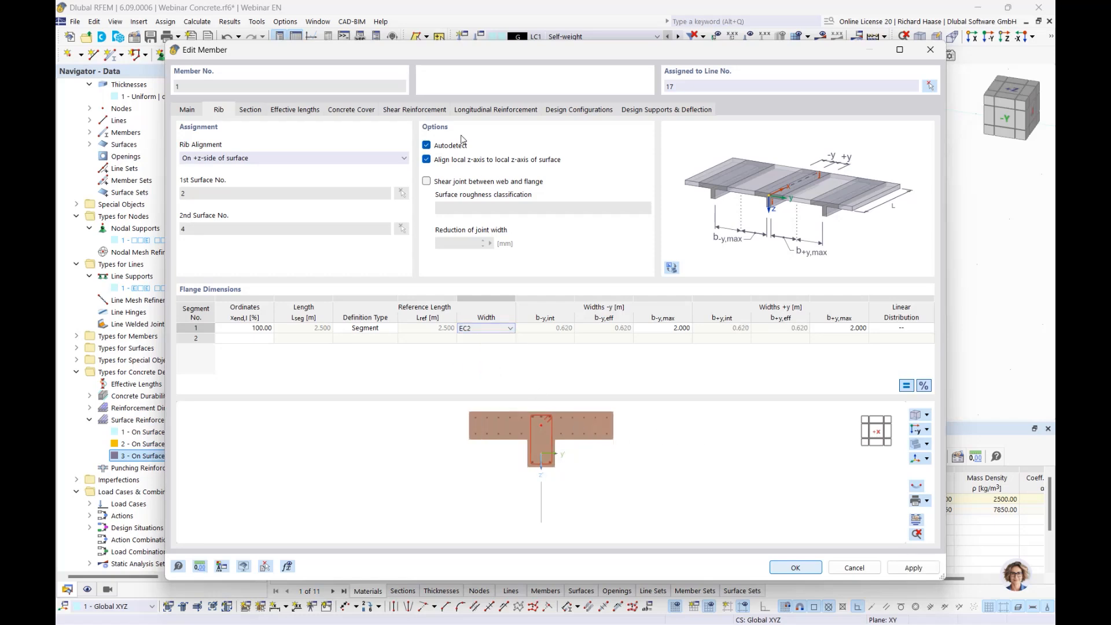
Review the rib's stirrups, longitudinal bars and the items adopted from surface reinforcement, compare them with the model, and accept the member changes
{"action": "left_click", "coordinate": [410, 111]}
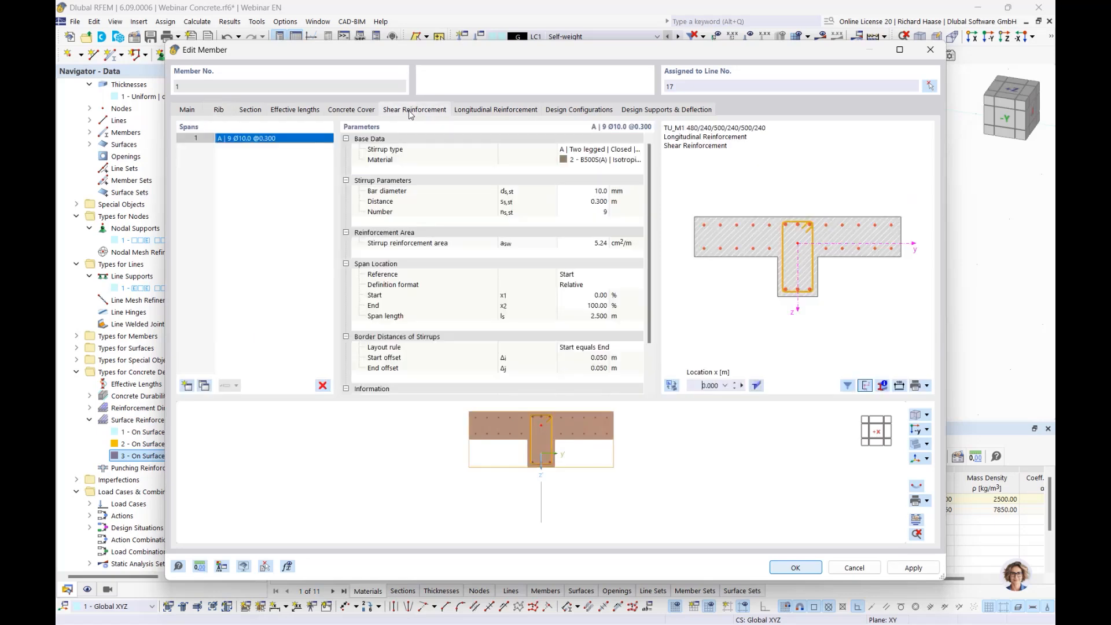
{"action": "left_click", "coordinate": [501, 111]}
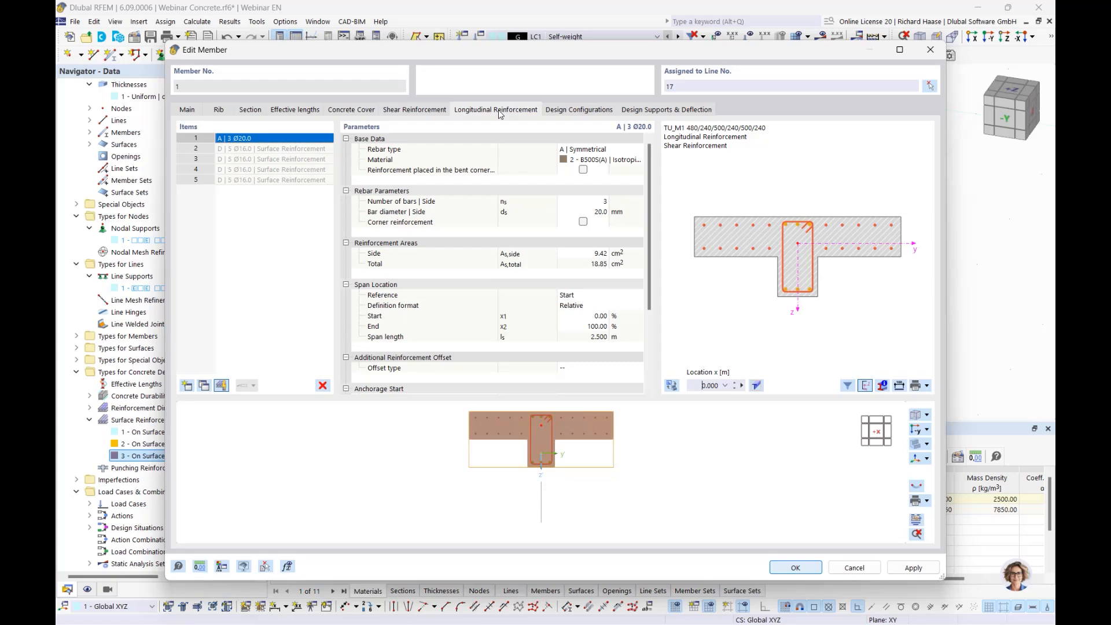
{"action": "scroll", "coordinate": [833, 246], "scroll_direction": "up", "scroll_amount": 1}
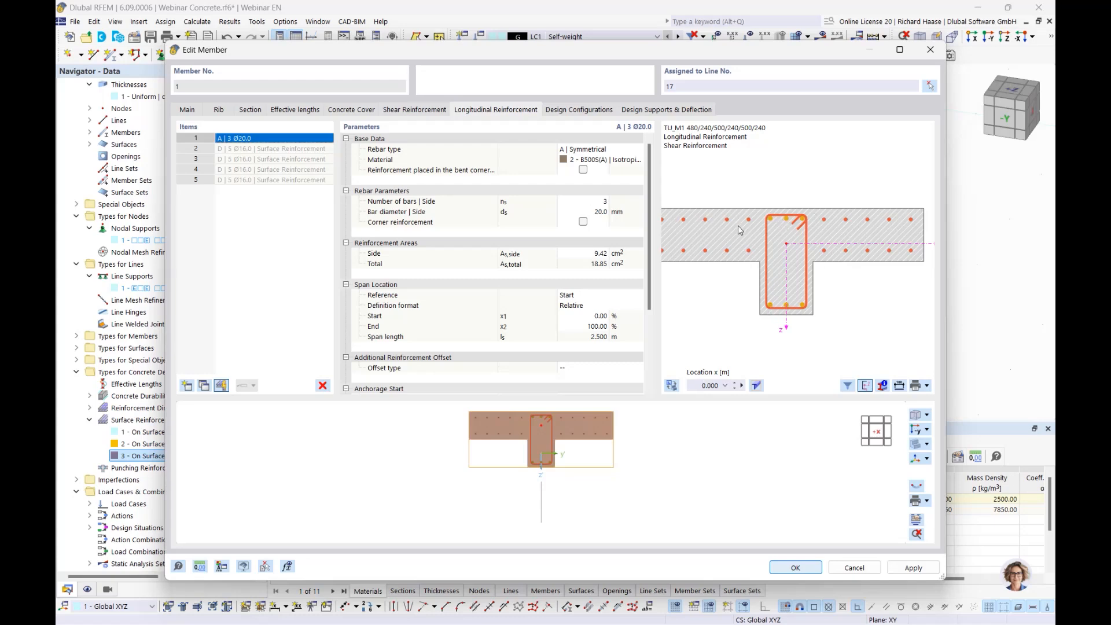
{"action": "scroll", "coordinate": [744, 229], "scroll_direction": "down", "scroll_amount": 1}
{"action": "middle_click_drag", "start_coordinate": [744, 229], "coordinate": [788, 235]}
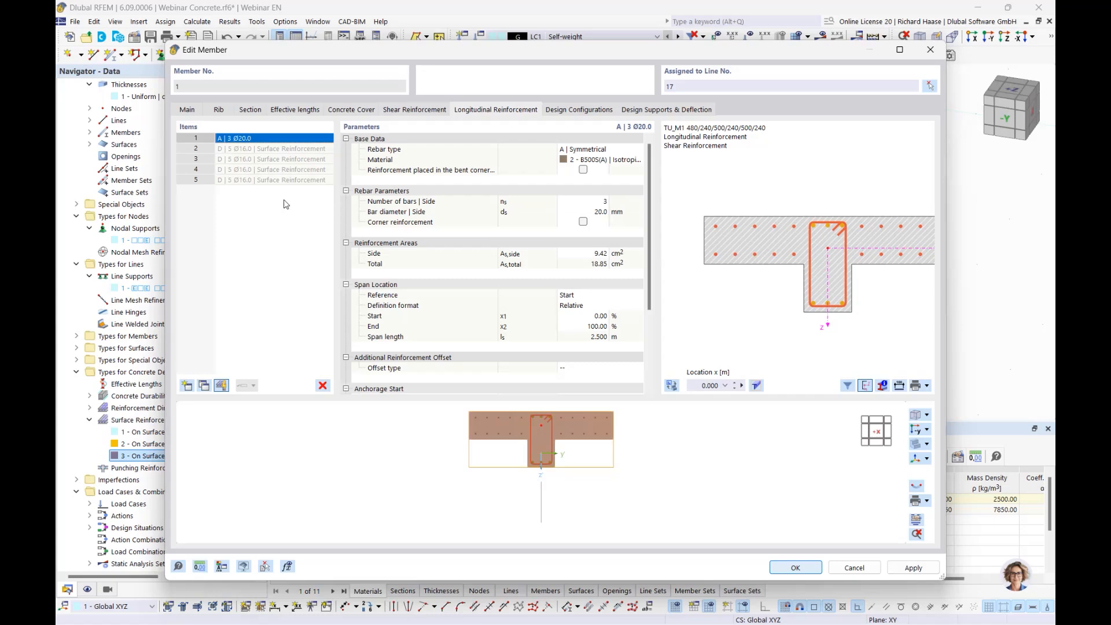
{"action": "left_click", "coordinate": [295, 150]}
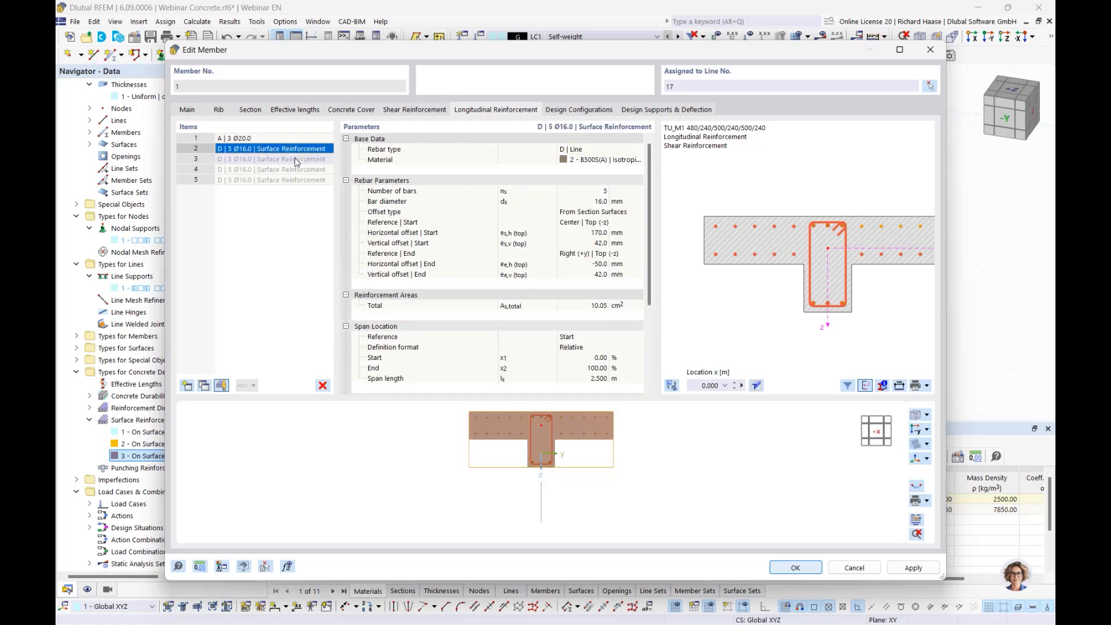
{"action": "left_click", "coordinate": [295, 159]}
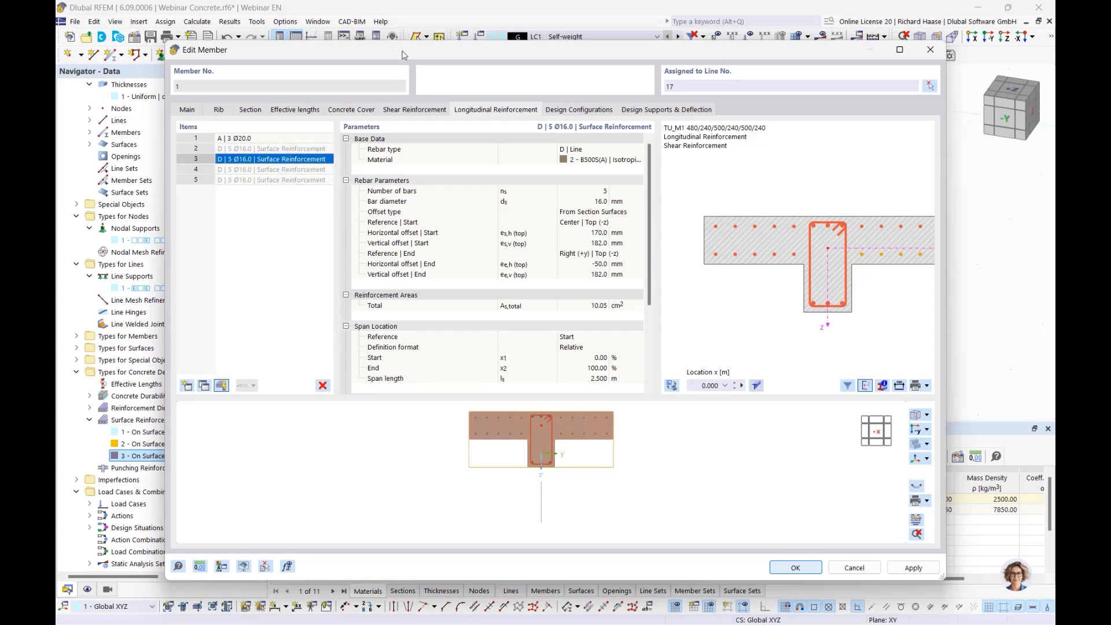
{"action": "left_click_drag", "start_coordinate": [404, 51], "coordinate": [437, 302]}
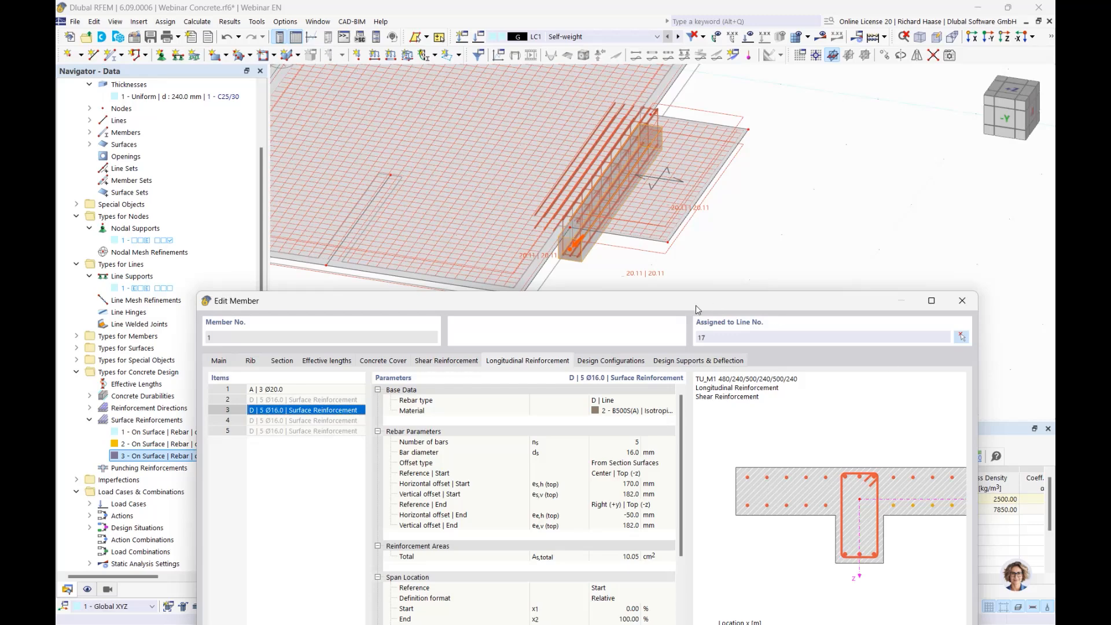
{"action": "left_click_drag", "start_coordinate": [689, 300], "coordinate": [663, 40]}
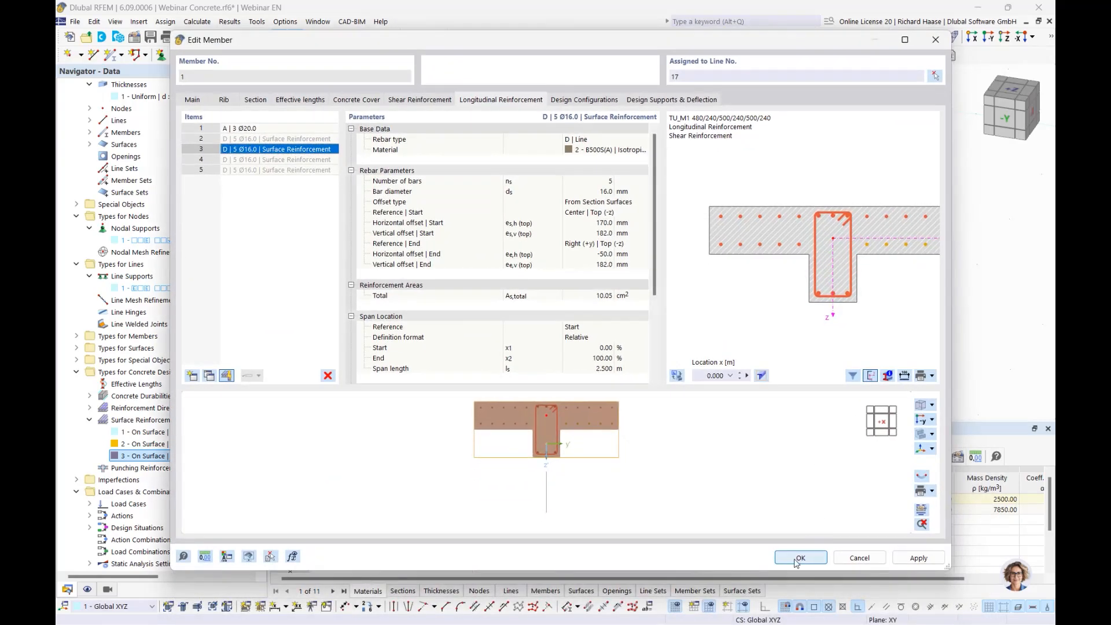
{"action": "left_click", "coordinate": [799, 559]}
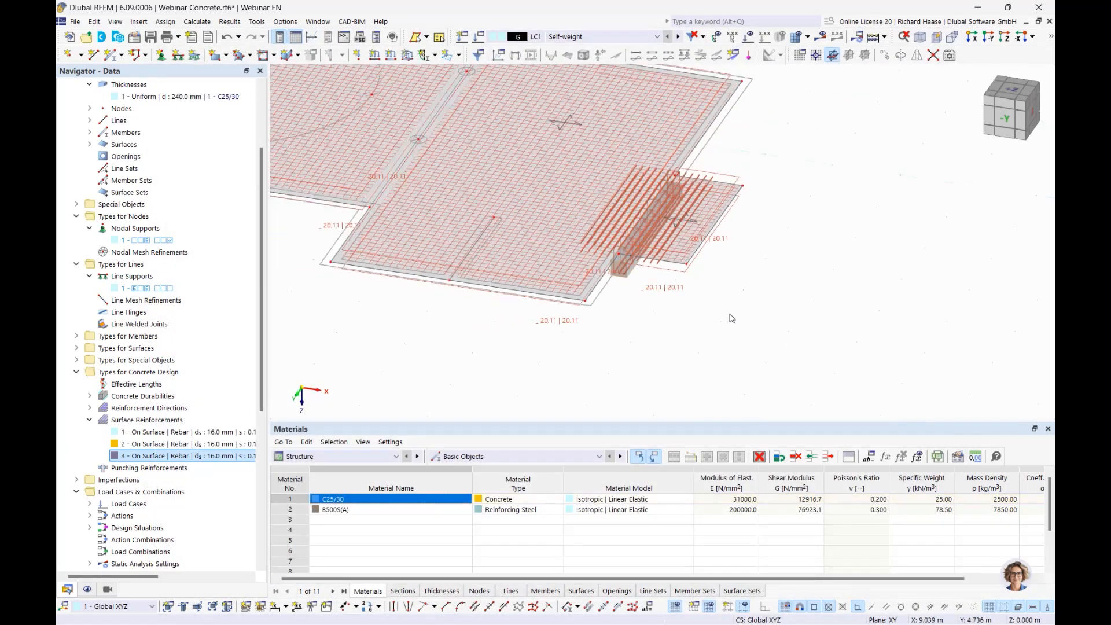
Hide the concrete design types in an isometric view of the whole slab and display the model as wireframe
{"action": "scroll", "coordinate": [732, 318], "scroll_direction": "down", "scroll_amount": 2}
{"action": "left_click", "coordinate": [1024, 99]}
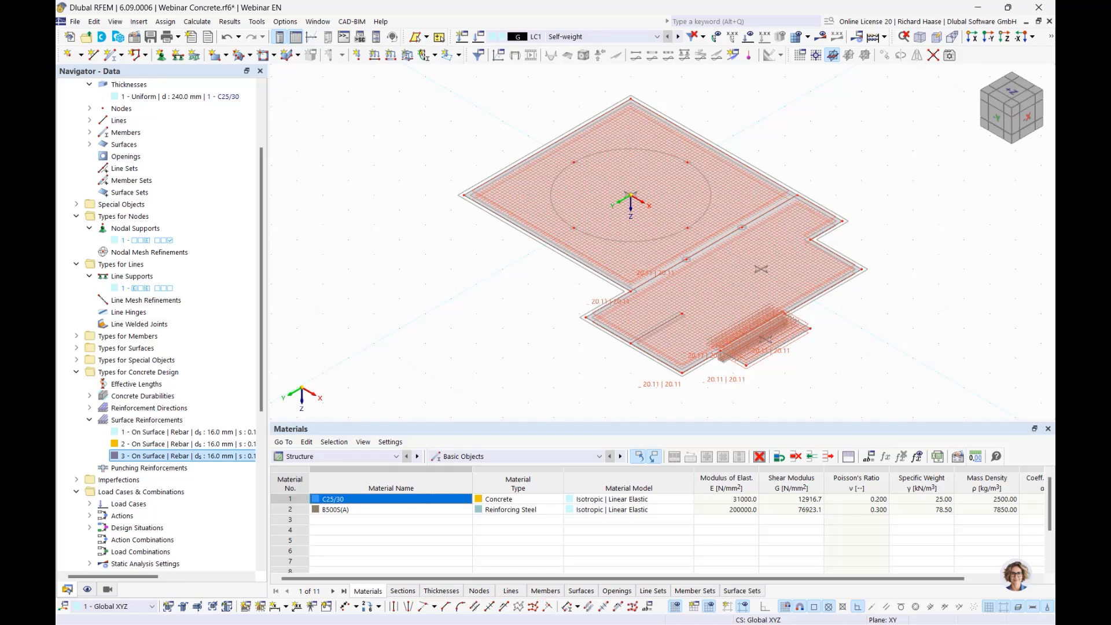
{"action": "left_click", "coordinate": [88, 590]}
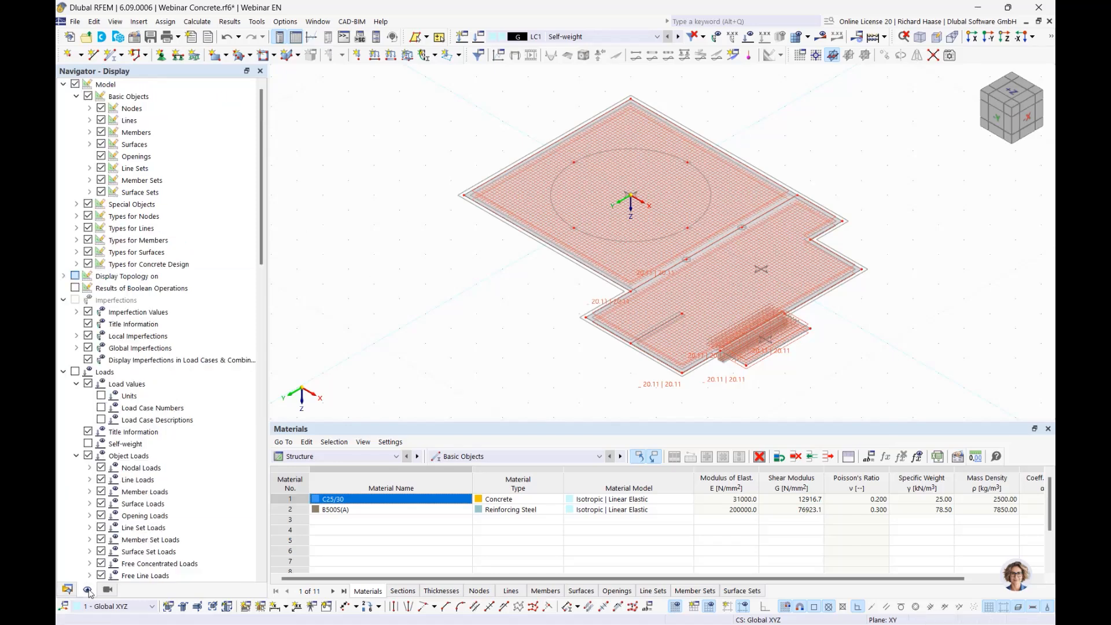
{"action": "left_click", "coordinate": [88, 264]}
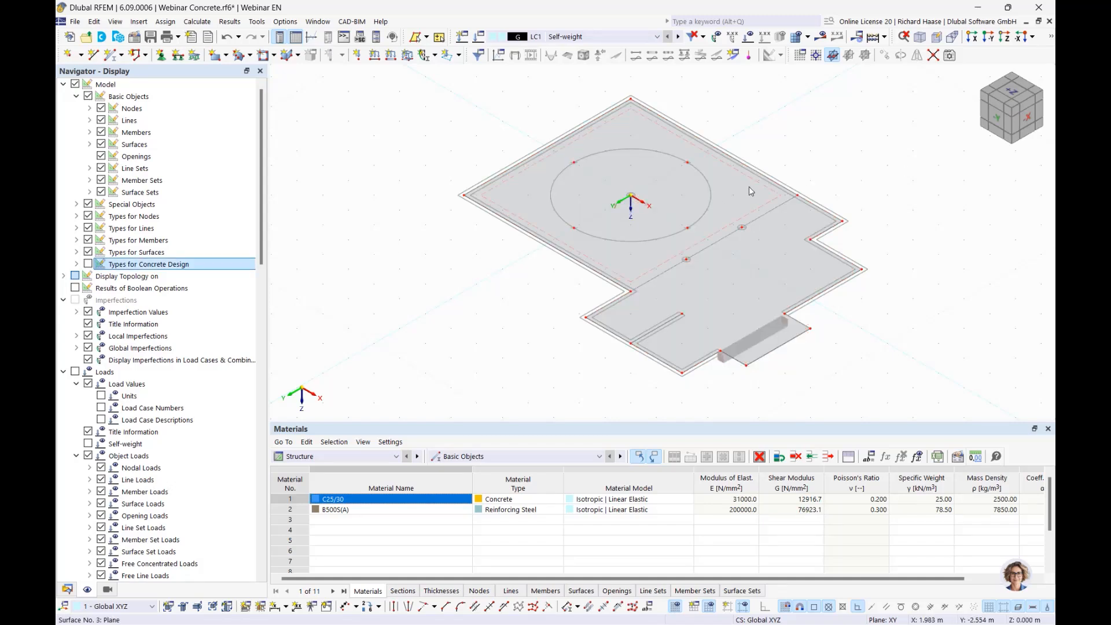
{"action": "left_click", "coordinate": [1051, 37]}
{"action": "left_click", "coordinate": [941, 53]}
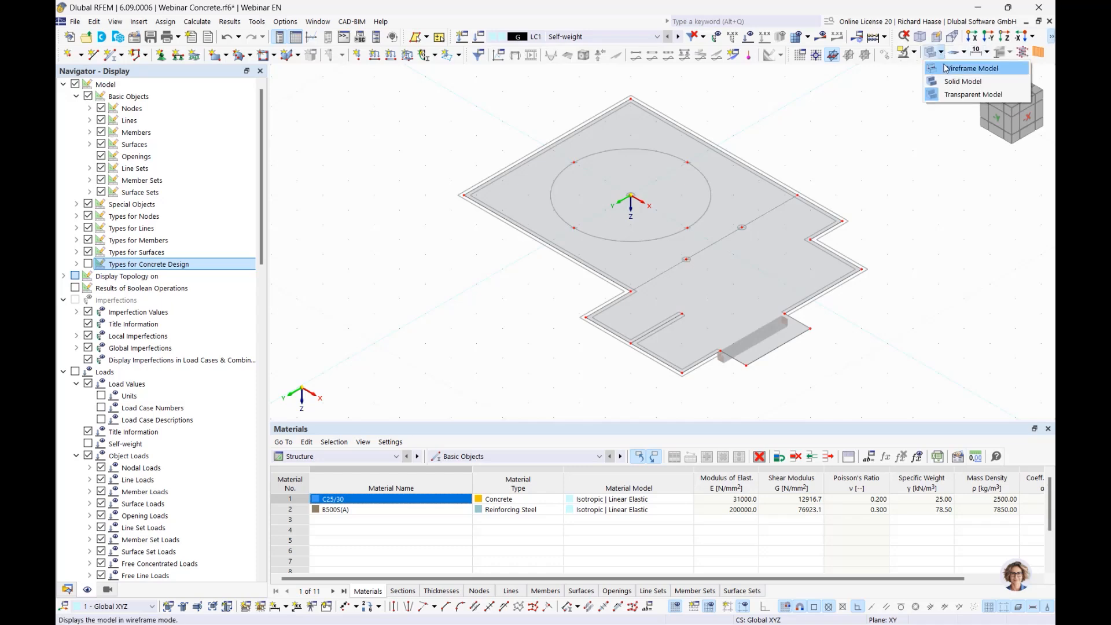
{"action": "left_click", "coordinate": [946, 70]}
Enable punching design for the four nodes on the circle in the large slab area
{"action": "scroll", "coordinate": [676, 181], "scroll_direction": "up", "scroll_amount": 4}
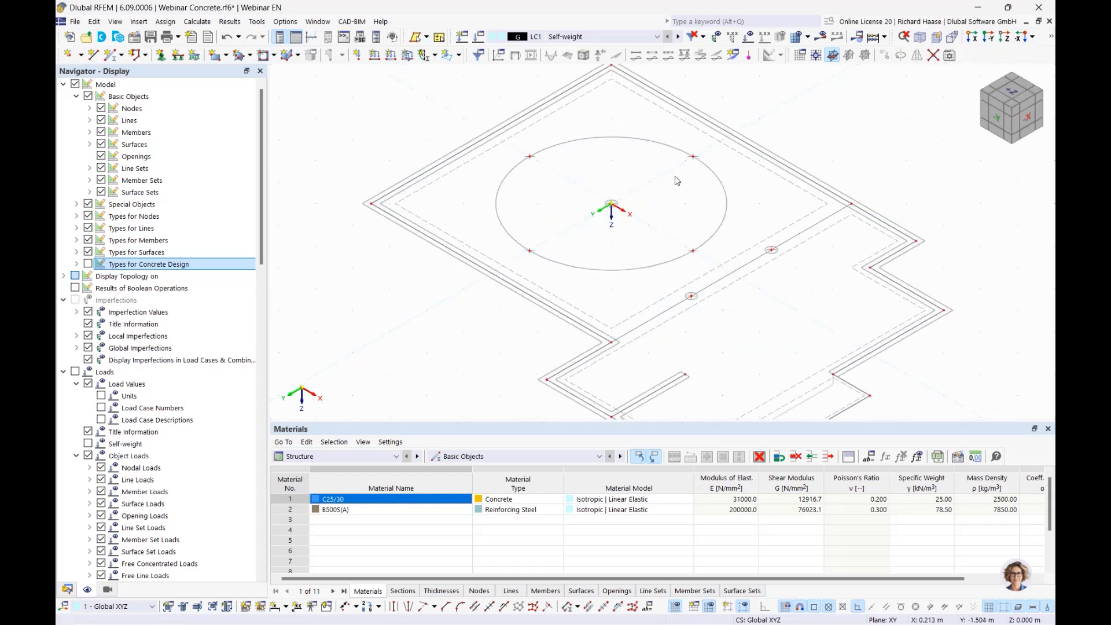
{"action": "middle_click_drag", "start_coordinate": [677, 180], "coordinate": [669, 197]}
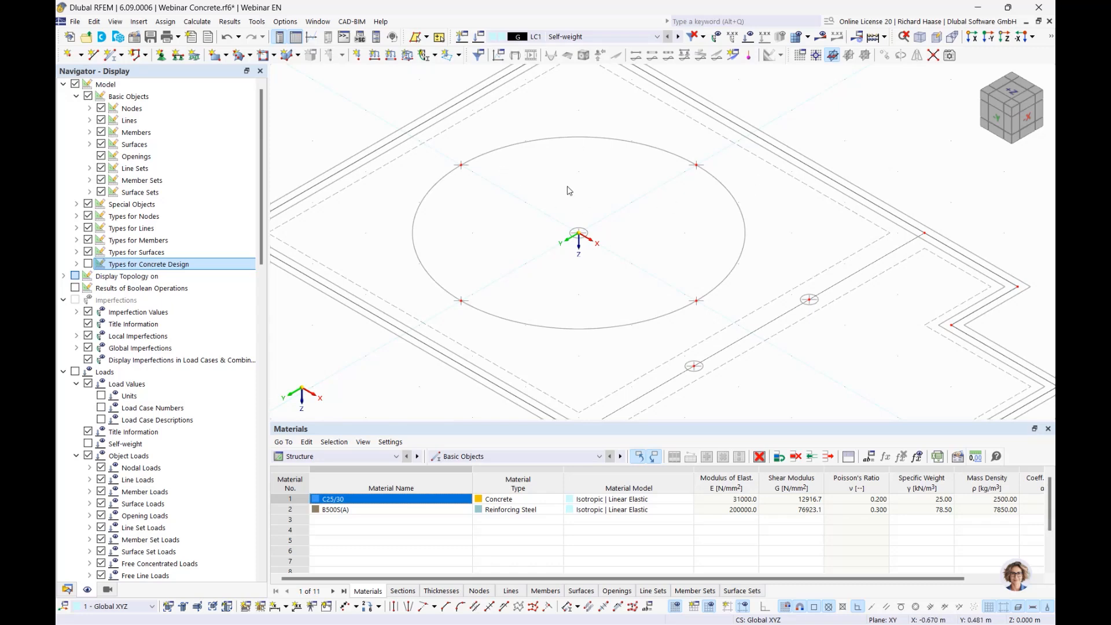
{"action": "scroll", "coordinate": [462, 167], "scroll_direction": "up", "scroll_amount": 1}
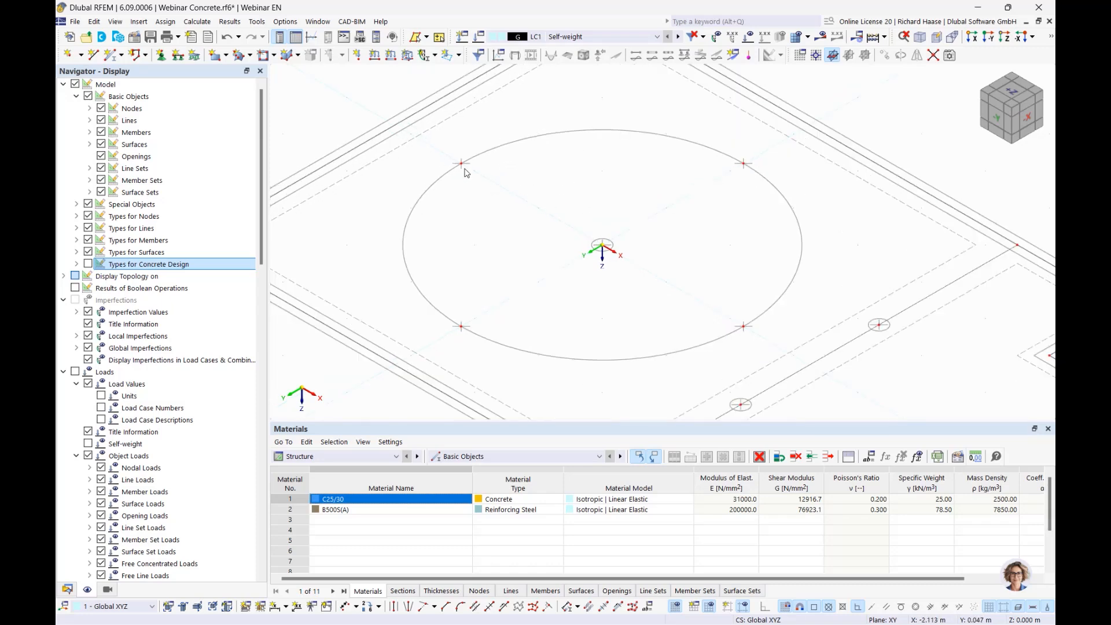
{"action": "mouse_move", "coordinate": [461, 166]}
{"action": "left_click_drag", "start_coordinate": [447, 145], "coordinate": [488, 193]}
{"action": "left_click_drag", "start_coordinate": [713, 131], "coordinate": [769, 203], "text": "ctrl"}
{"action": "left_click_drag", "start_coordinate": [734, 314], "coordinate": [771, 350], "text": "ctrl"}
{"action": "left_click_drag", "start_coordinate": [443, 311], "coordinate": [494, 354], "text": "ctrl"}
{"action": "right_click", "coordinate": [462, 166]}
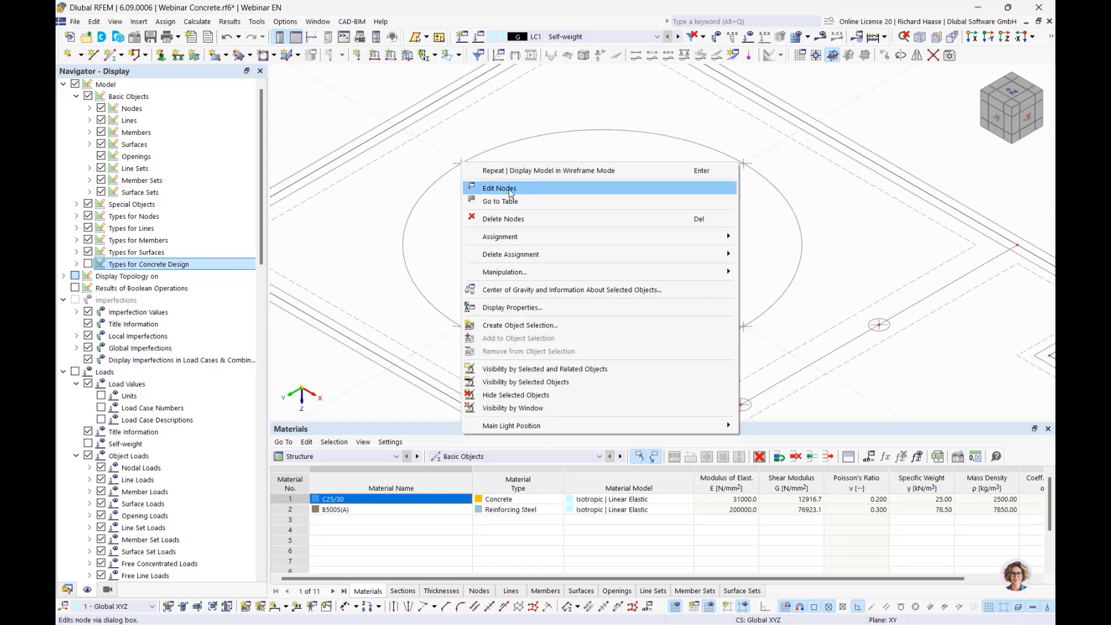
{"action": "left_click", "coordinate": [511, 192]}
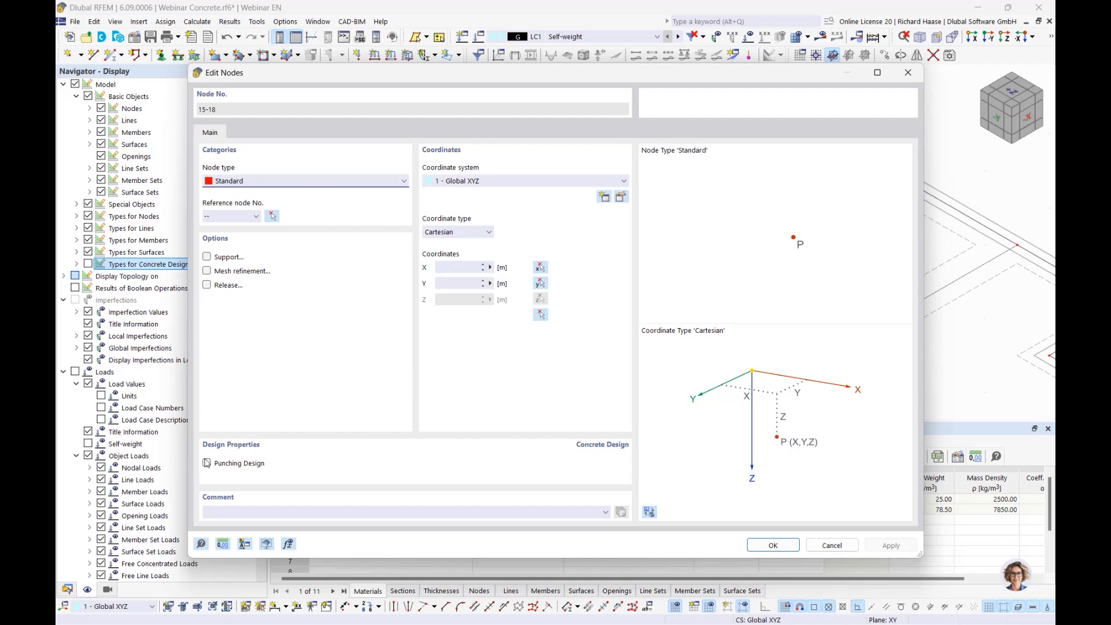
{"action": "left_click", "coordinate": [236, 466]}
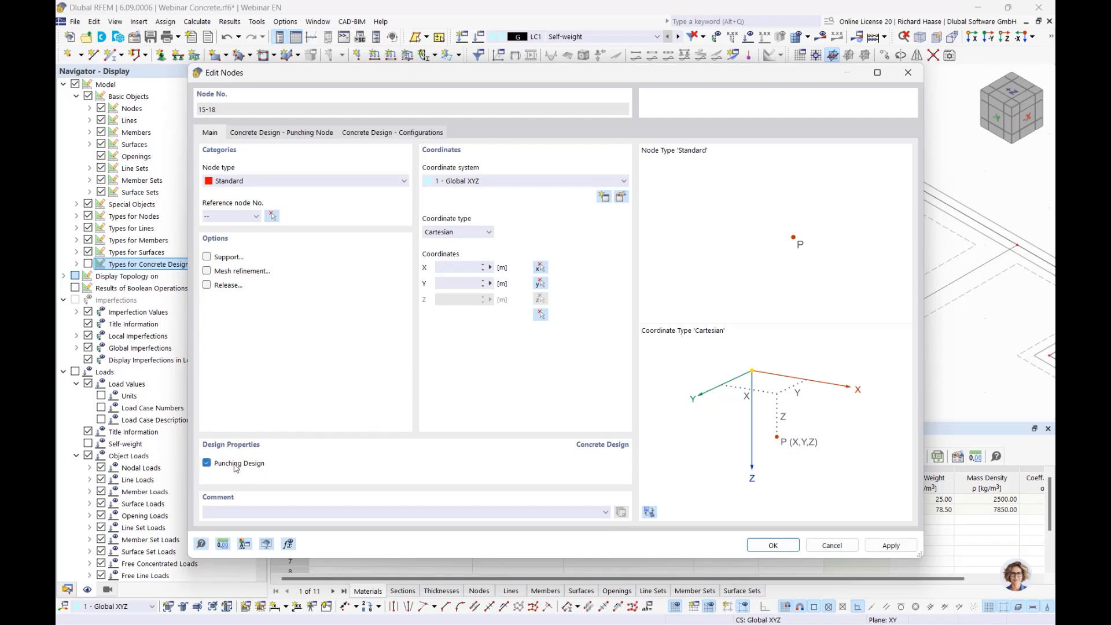
Create a new ultimate configuration named Silo for the four nodes and open its punching parameters
{"action": "left_click", "coordinate": [393, 136]}
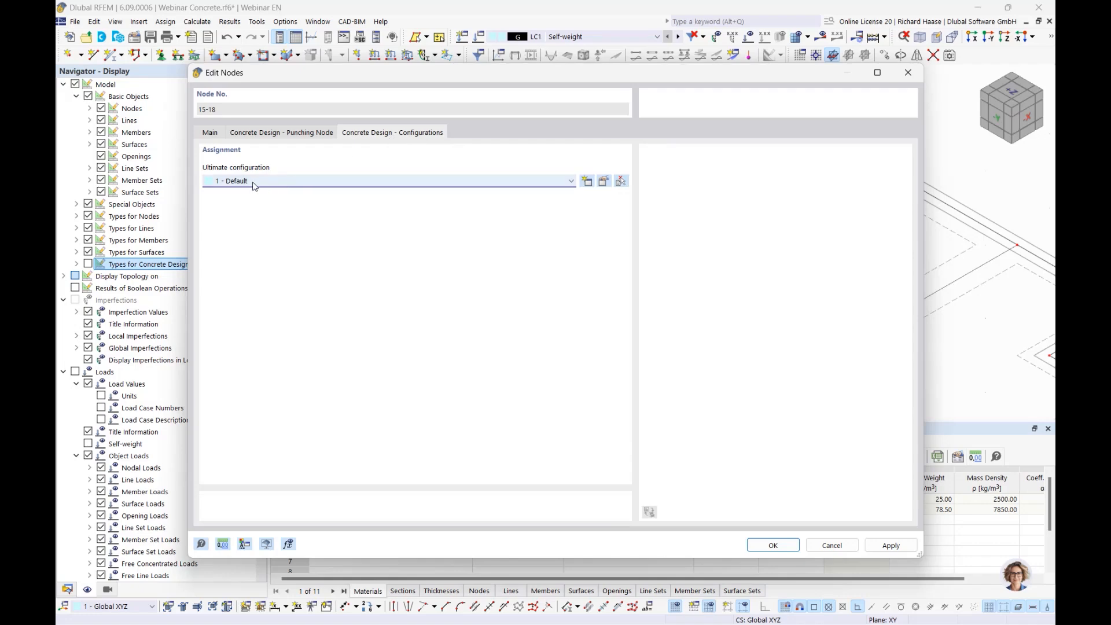
{"action": "left_click", "coordinate": [586, 182]}
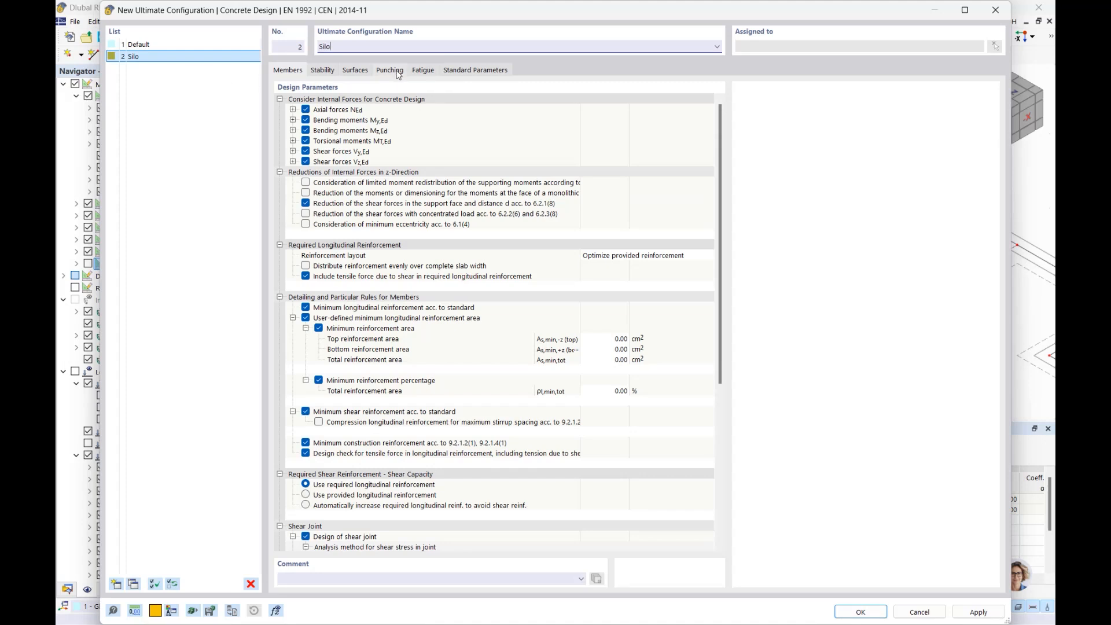
{"action": "left_click", "coordinate": [389, 70]}
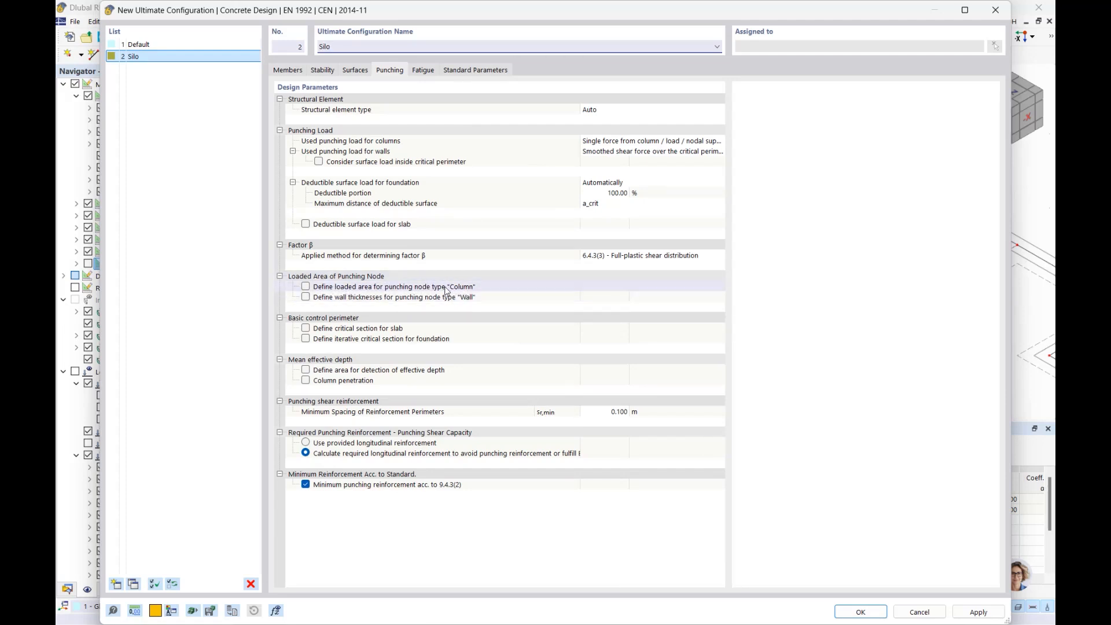
Define a rectangular loaded area of 0.300 m by 0.300 m for column punching nodes, and accept the configuration and node changes
{"action": "left_click", "coordinate": [489, 288]}
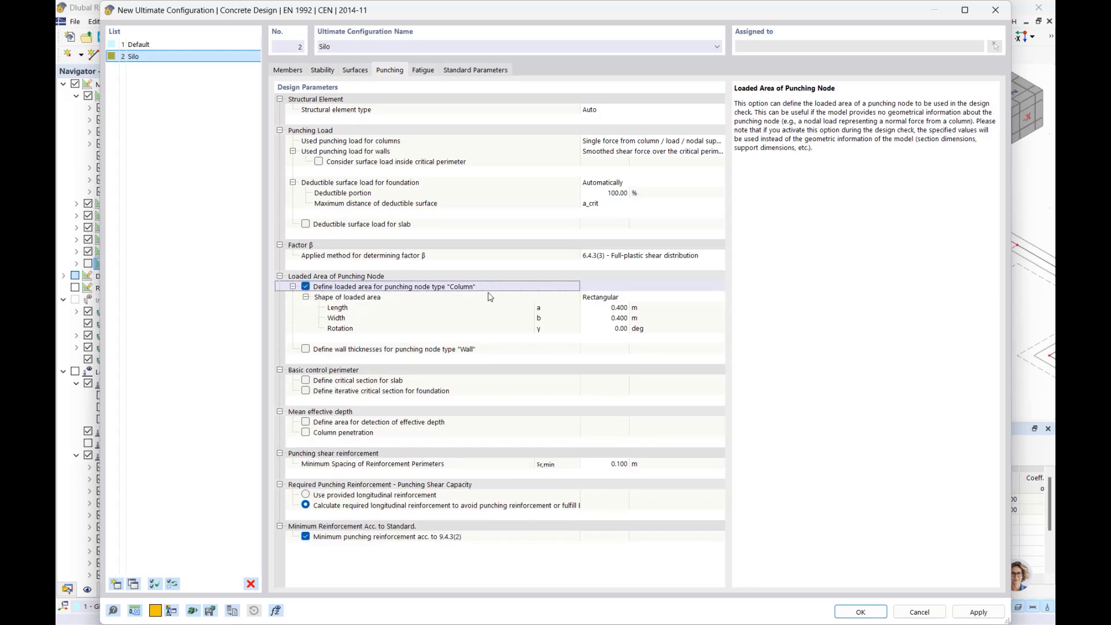
{"action": "left_click", "coordinate": [605, 307]}
{"action": "key", "text": "BackSpace"}
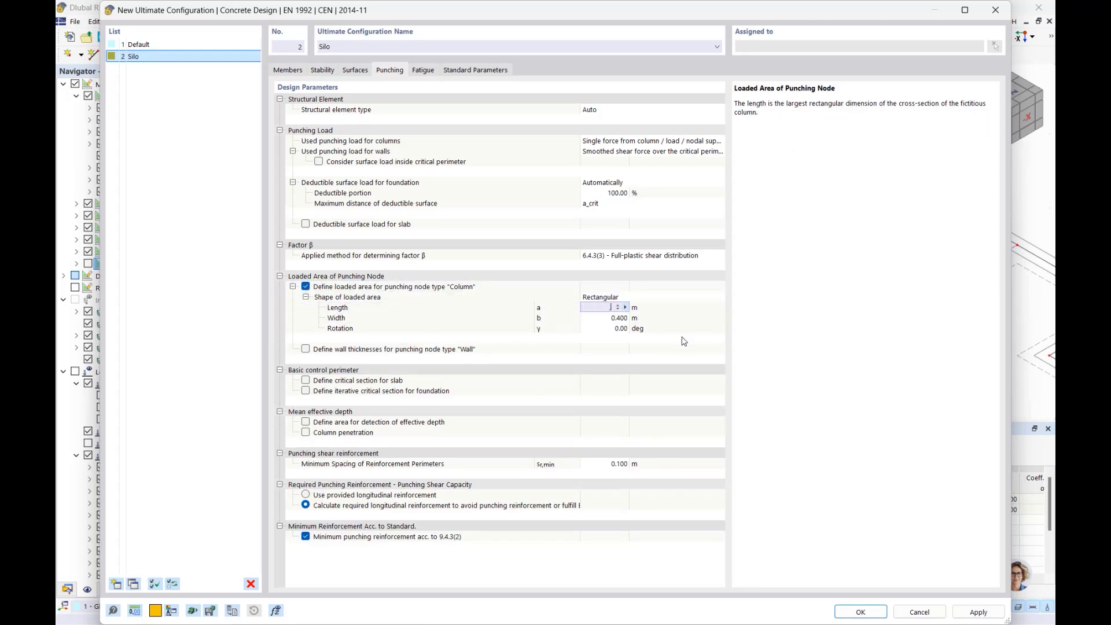
{"action": "left_click", "coordinate": [609, 319]}
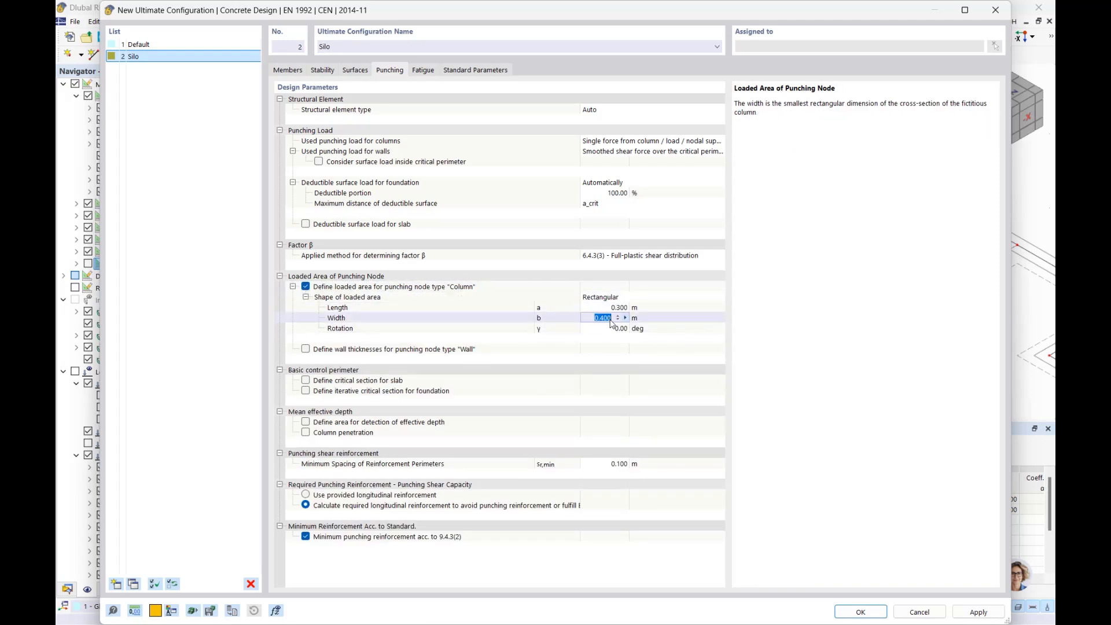
{"action": "key", "text": "BackSpace"}
{"action": "left_click", "coordinate": [741, 302]}
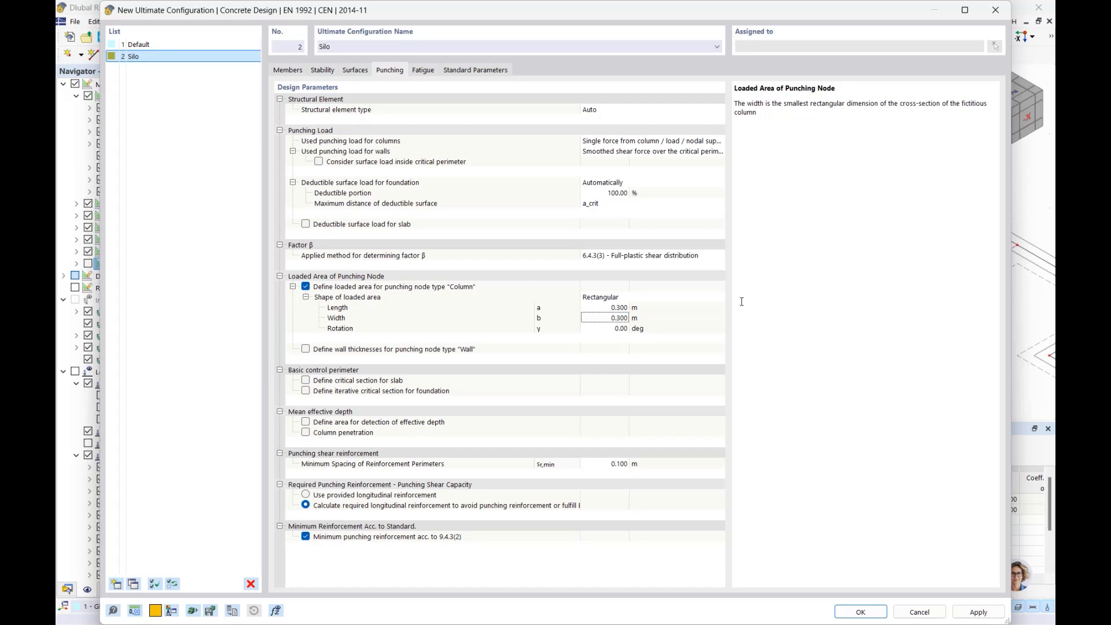
{"action": "left_click", "coordinate": [863, 612]}
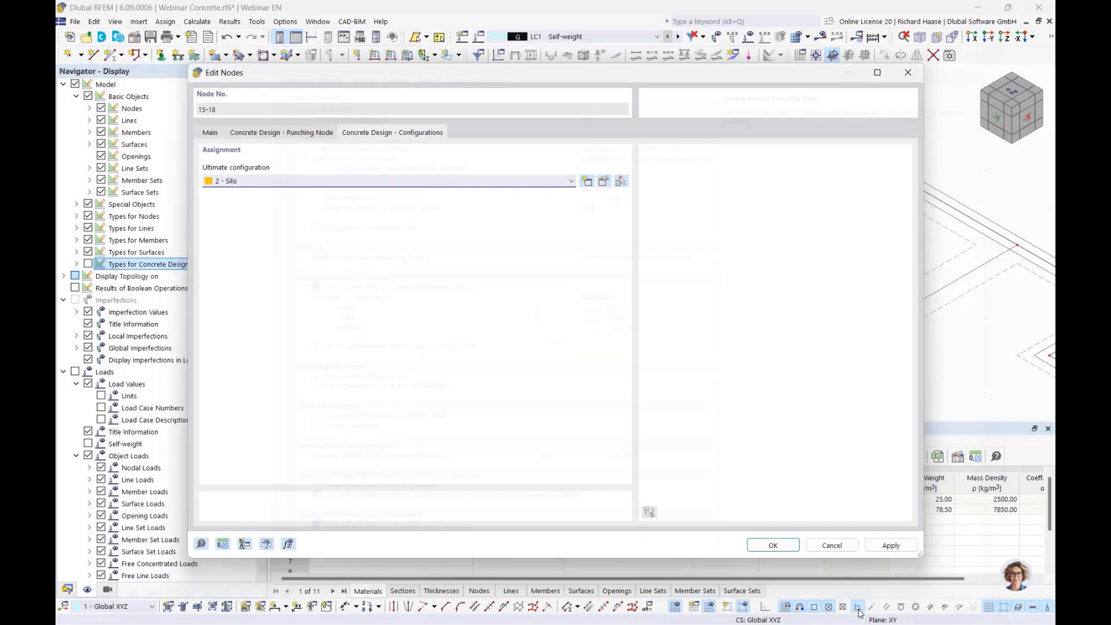
{"action": "left_click", "coordinate": [772, 545]}
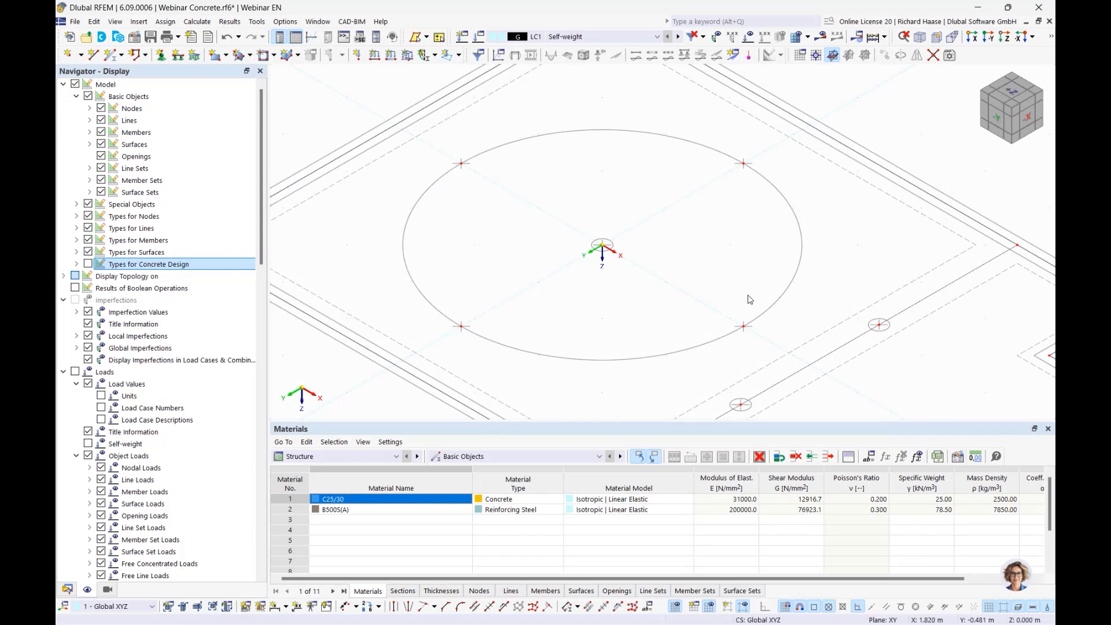
In plan view, check the deflection settings of the slab surface containing the circle and accept Double-supported with reference length by maximum boundary line
{"action": "scroll", "coordinate": [601, 248], "scroll_direction": "down", "scroll_amount": 3}
{"action": "middle_click_drag", "start_coordinate": [698, 259], "coordinate": [631, 214]}
{"action": "middle_click_drag", "start_coordinate": [620, 255], "coordinate": [736, 260]}
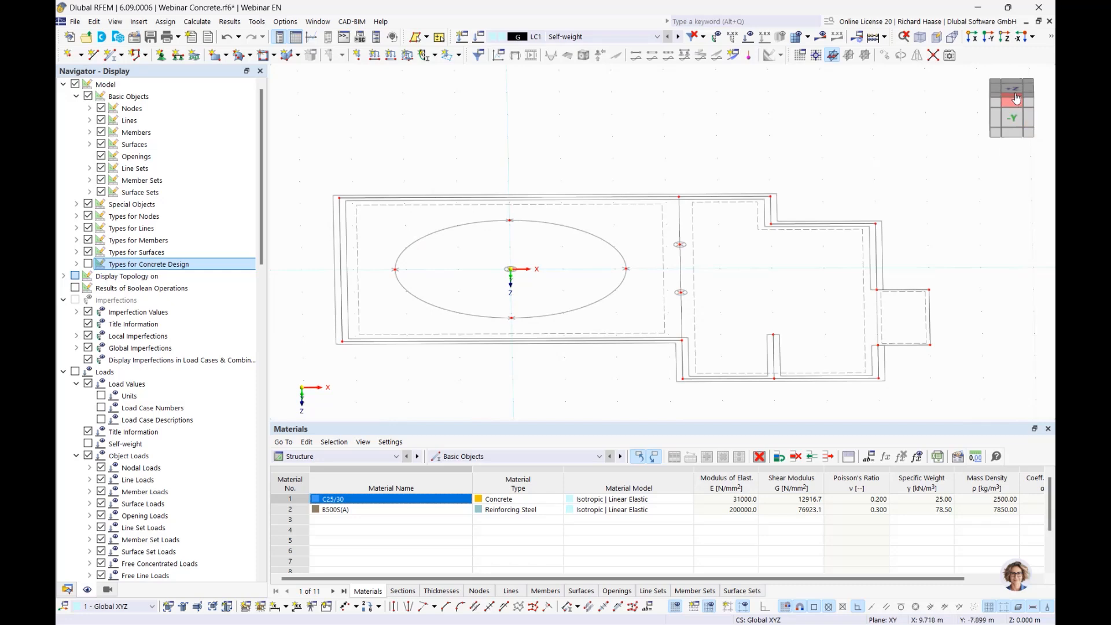
{"action": "left_click", "coordinate": [1016, 100]}
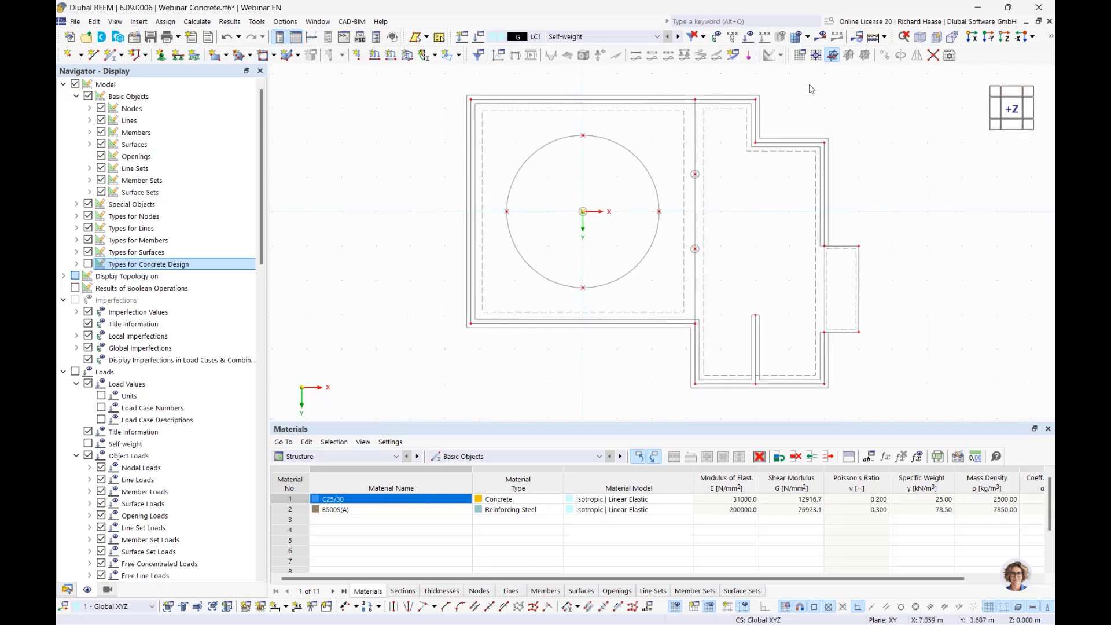
{"action": "double_click", "coordinate": [662, 115]}
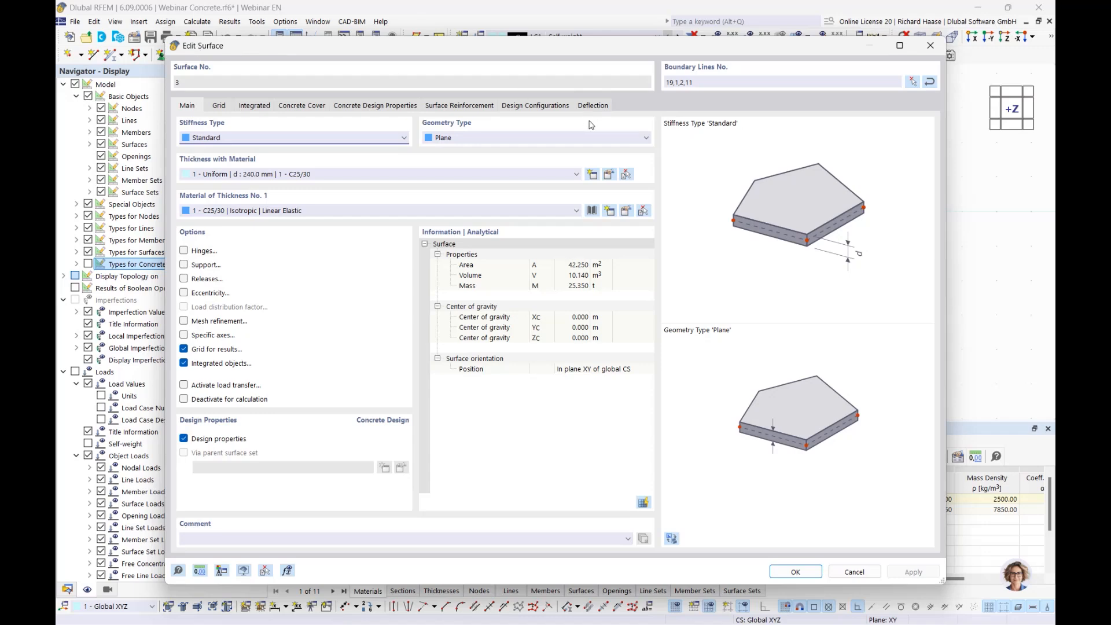
{"action": "left_click", "coordinate": [596, 105]}
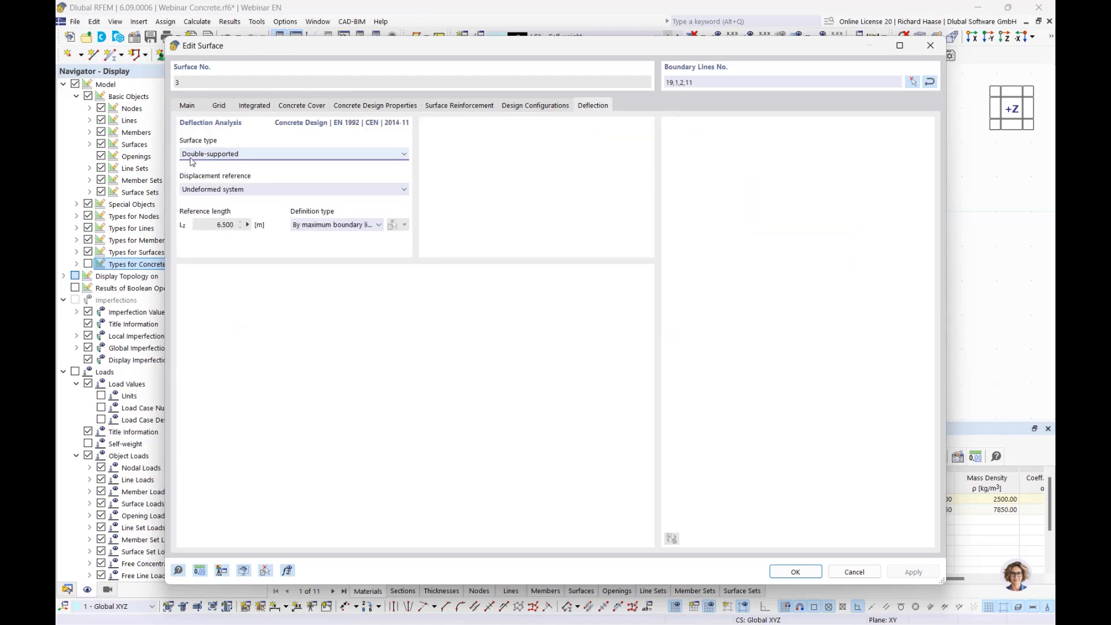
{"action": "left_click", "coordinate": [234, 156]}
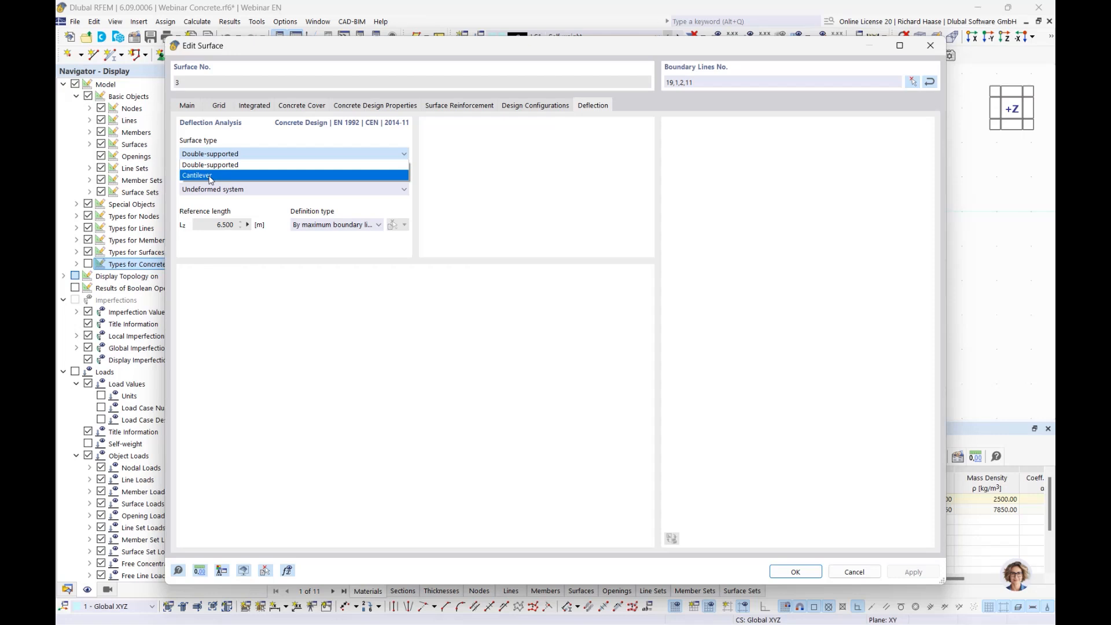
{"action": "left_click", "coordinate": [265, 170]}
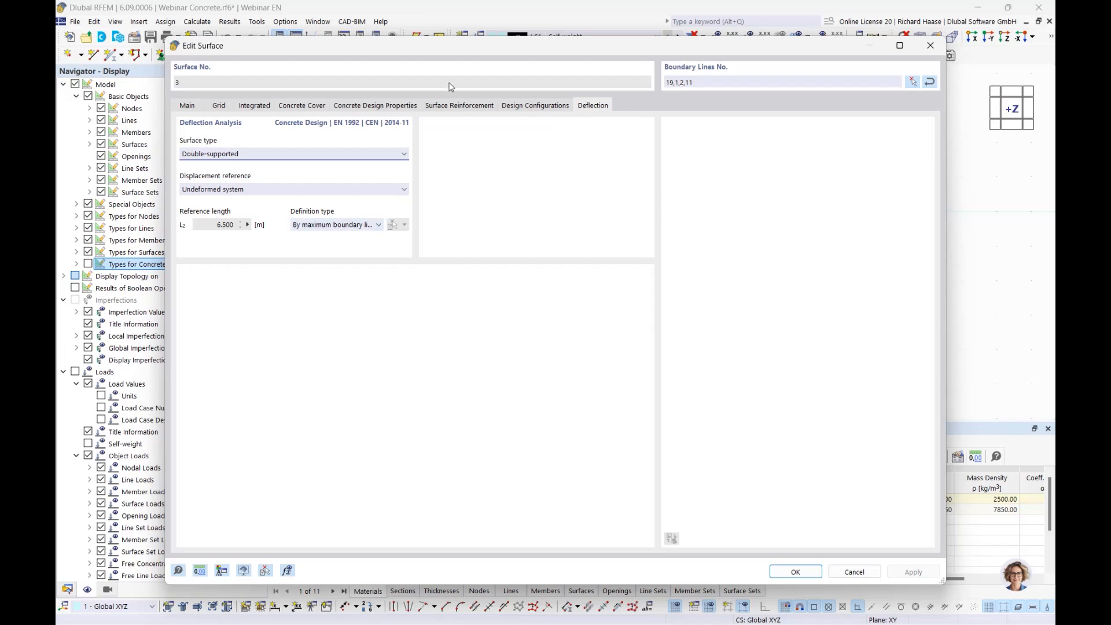
{"action": "left_click_drag", "start_coordinate": [486, 50], "coordinate": [506, 314]}
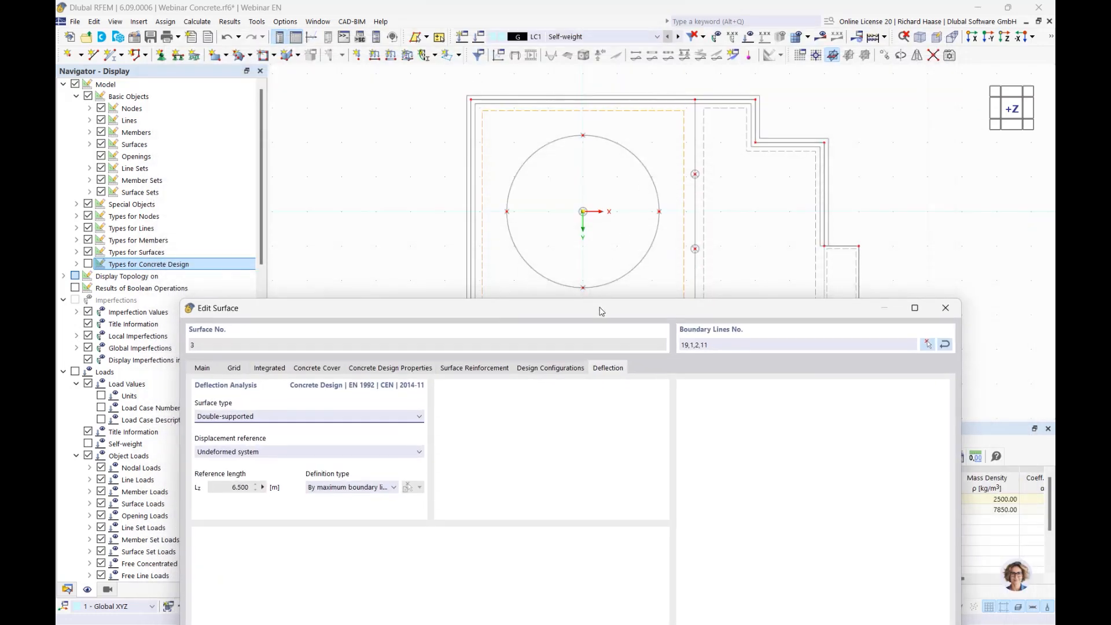
{"action": "left_click_drag", "start_coordinate": [601, 311], "coordinate": [612, 359]}
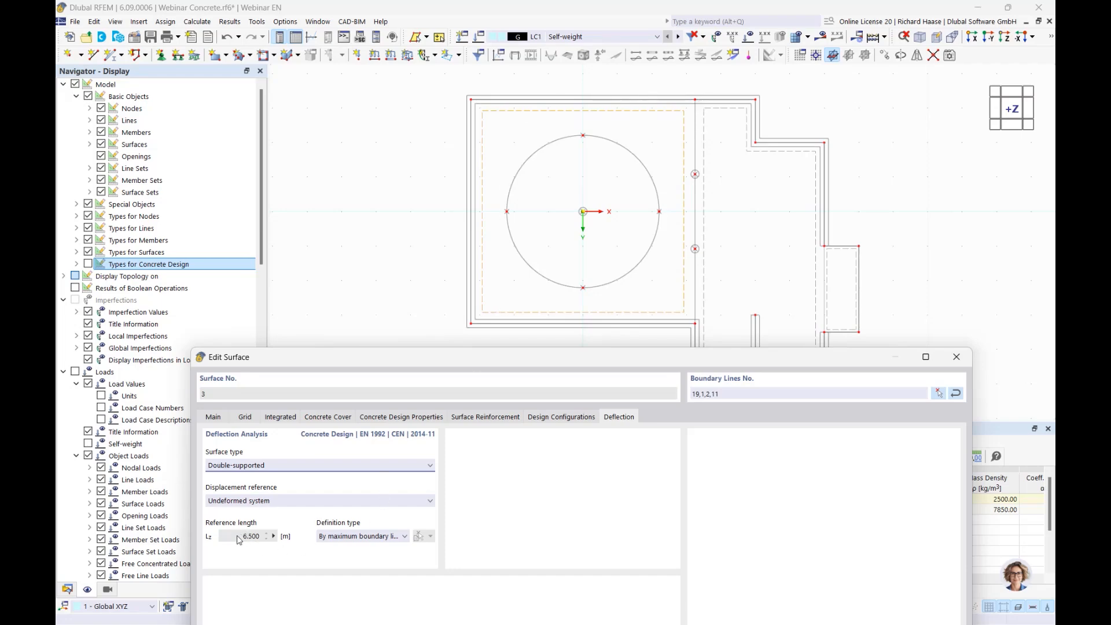
{"action": "left_click_drag", "start_coordinate": [438, 359], "coordinate": [329, 12]}
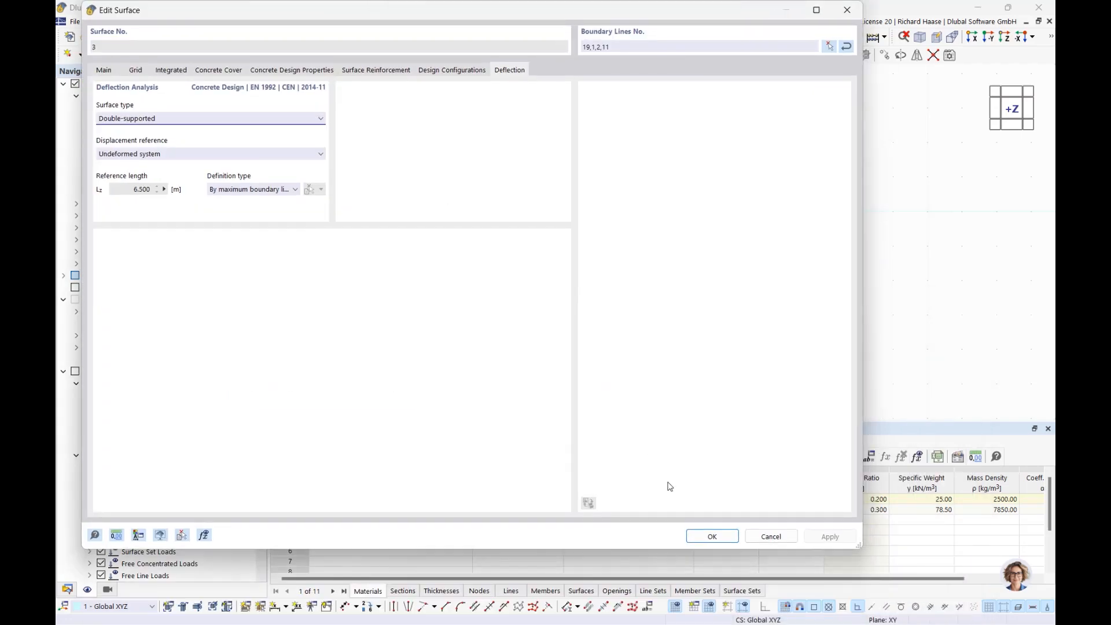
{"action": "left_click", "coordinate": [711, 536]}
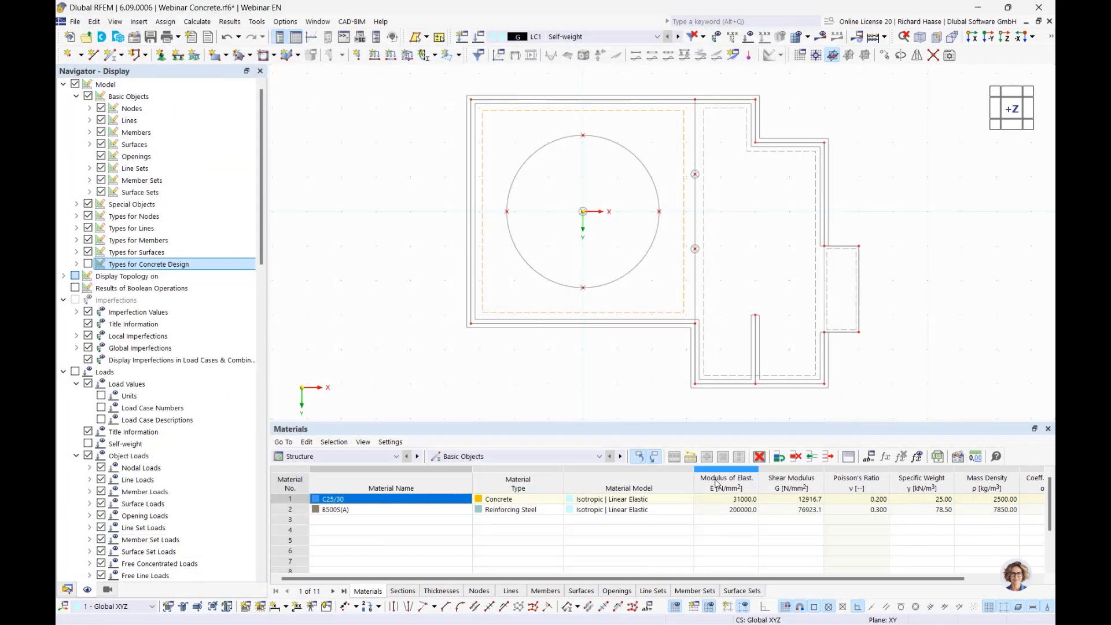
Open the deflection settings of the slab surface between the square area and the balcony and set the reference length definition type to Manually
{"action": "double_click", "coordinate": [756, 152]}
{"action": "left_click", "coordinate": [509, 70]}
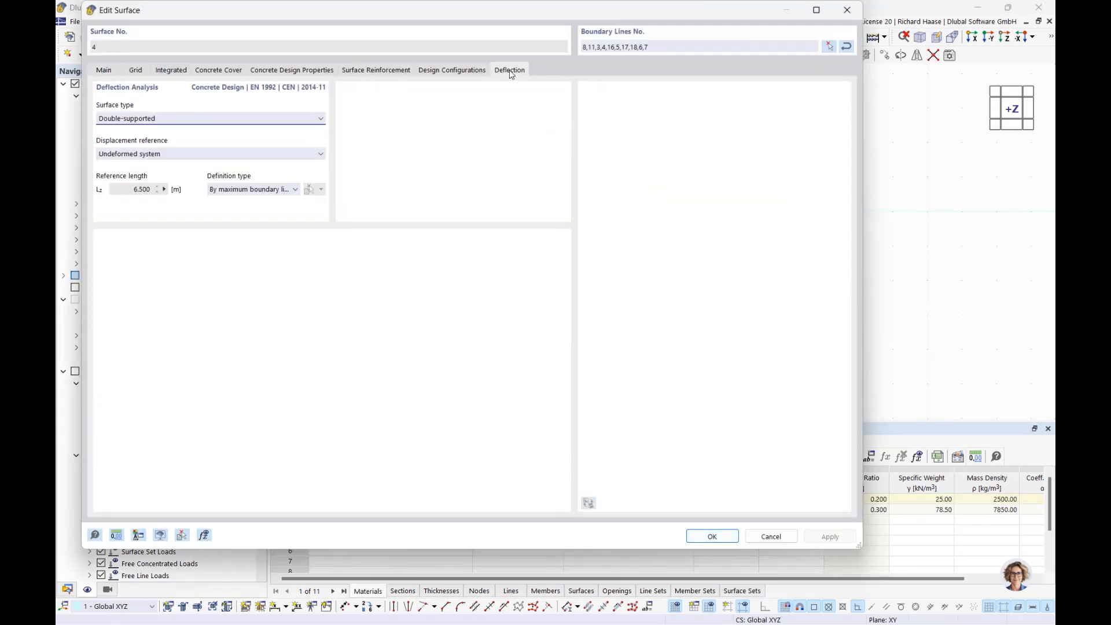
{"action": "left_click_drag", "start_coordinate": [567, 11], "coordinate": [604, 85]}
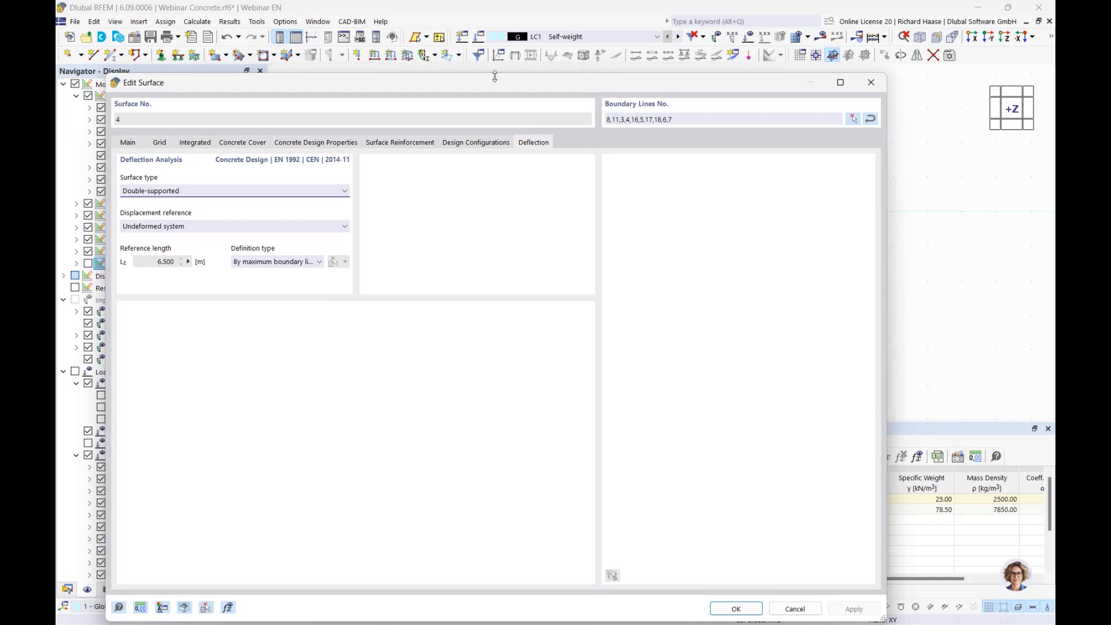
{"action": "left_click_drag", "start_coordinate": [506, 88], "coordinate": [470, 71]}
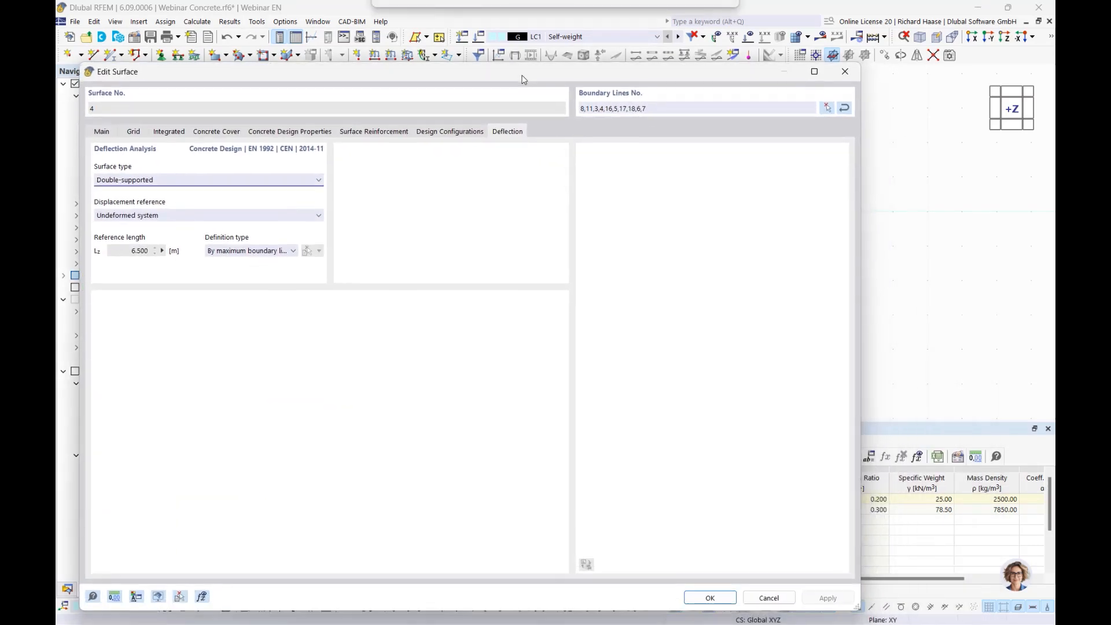
{"action": "left_click", "coordinate": [239, 253]}
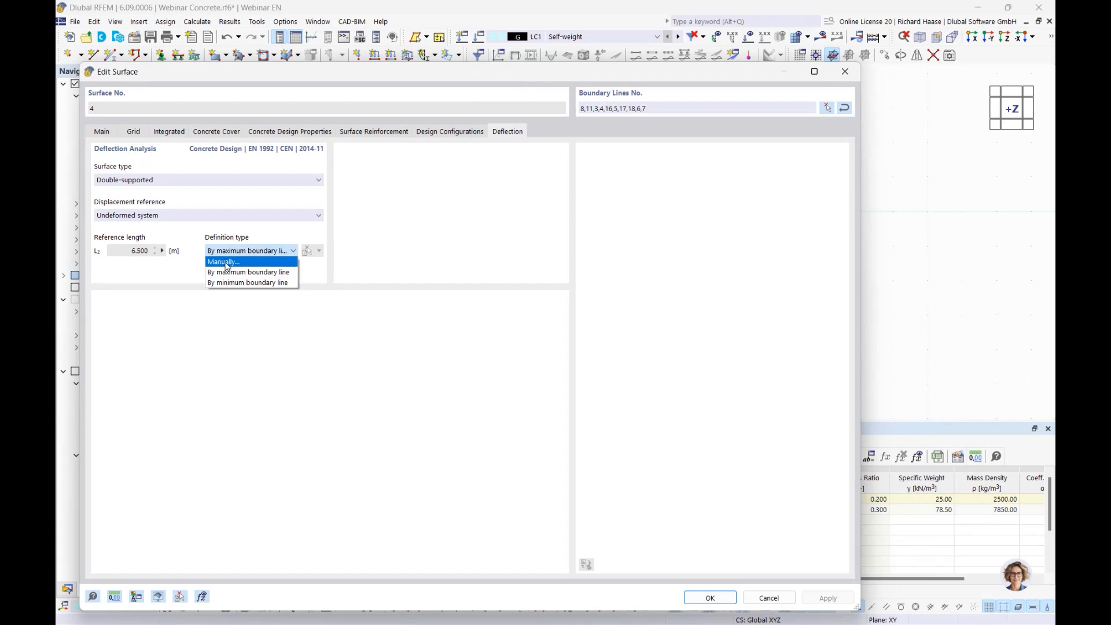
{"action": "left_click", "coordinate": [226, 263]}
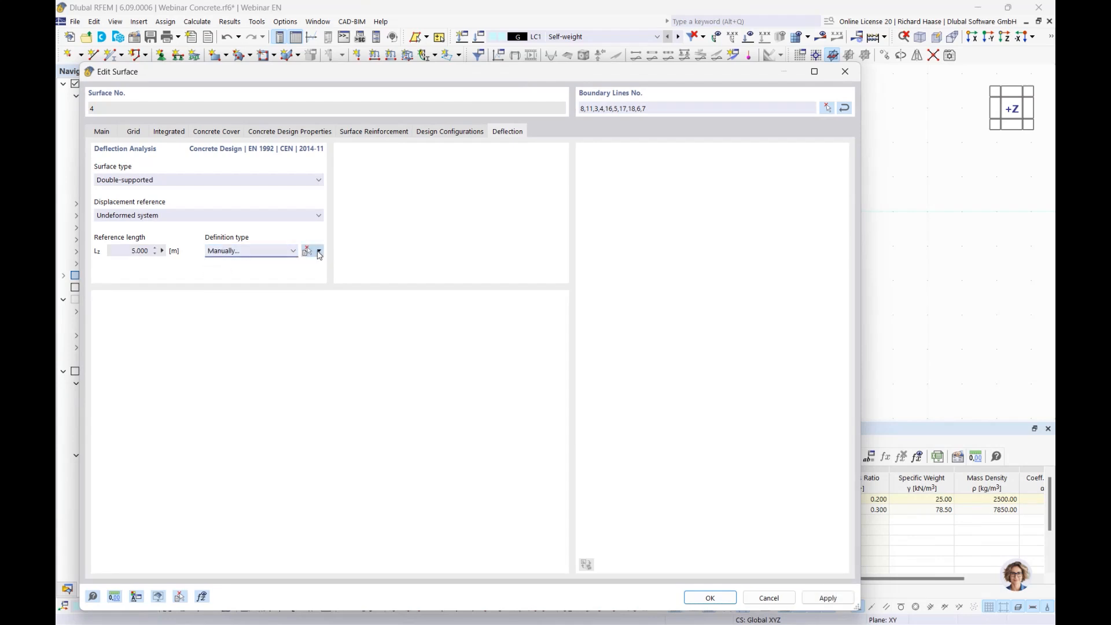
Set the surface's reference length to 3.750 m from the two corner nodes of its edge at Y = 5.000 m, and accept the surface changes
{"action": "left_click", "coordinate": [319, 251]}
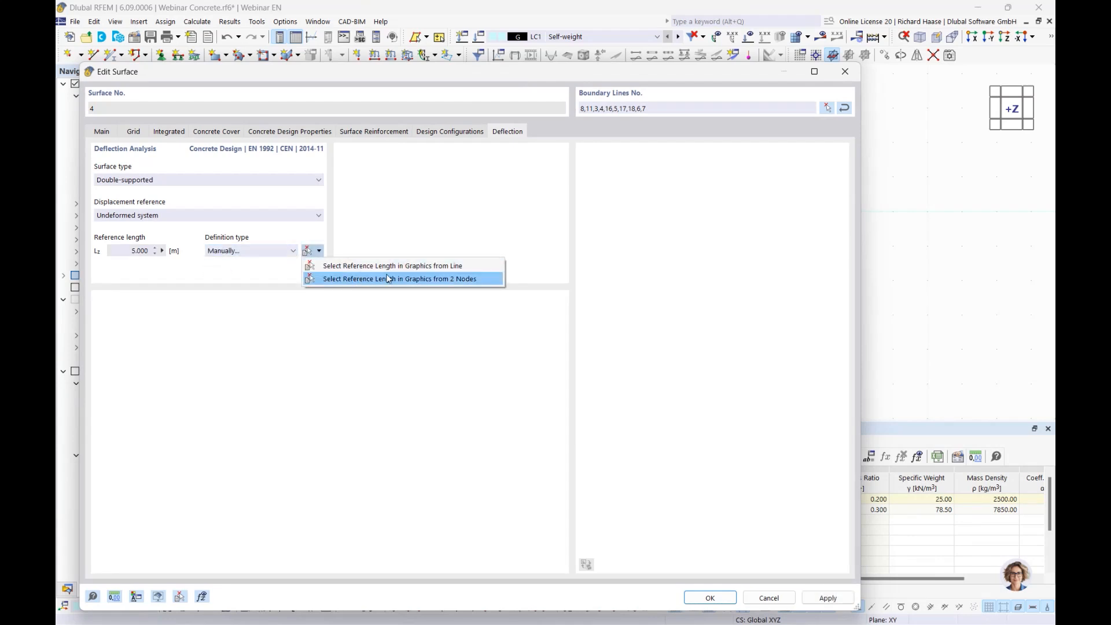
{"action": "left_click", "coordinate": [440, 279]}
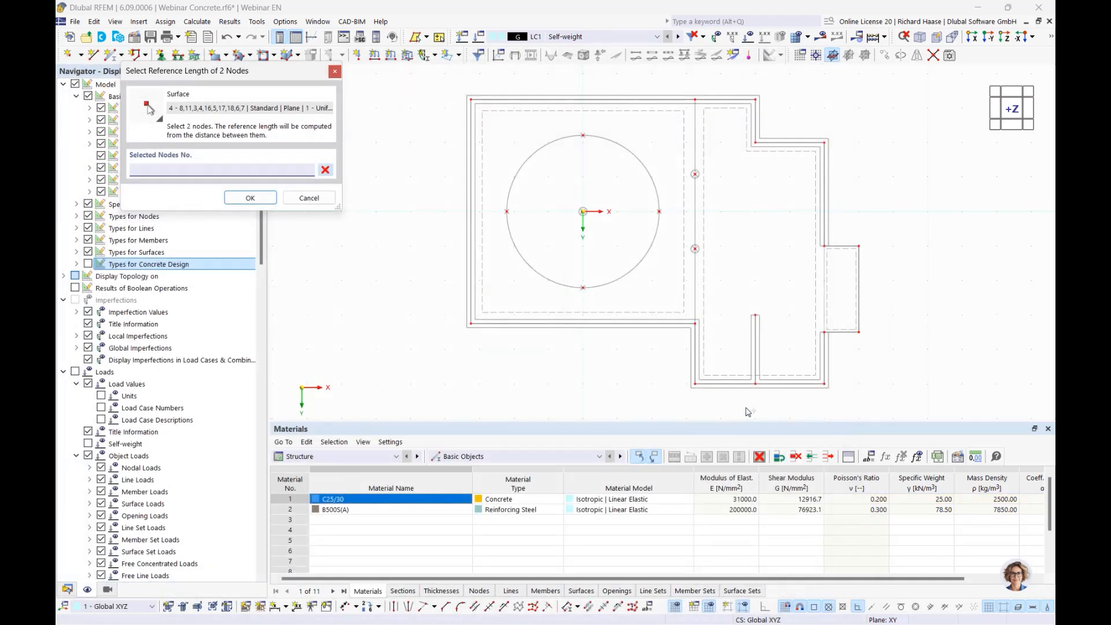
{"action": "scroll", "coordinate": [693, 390], "scroll_direction": "up", "scroll_amount": 2}
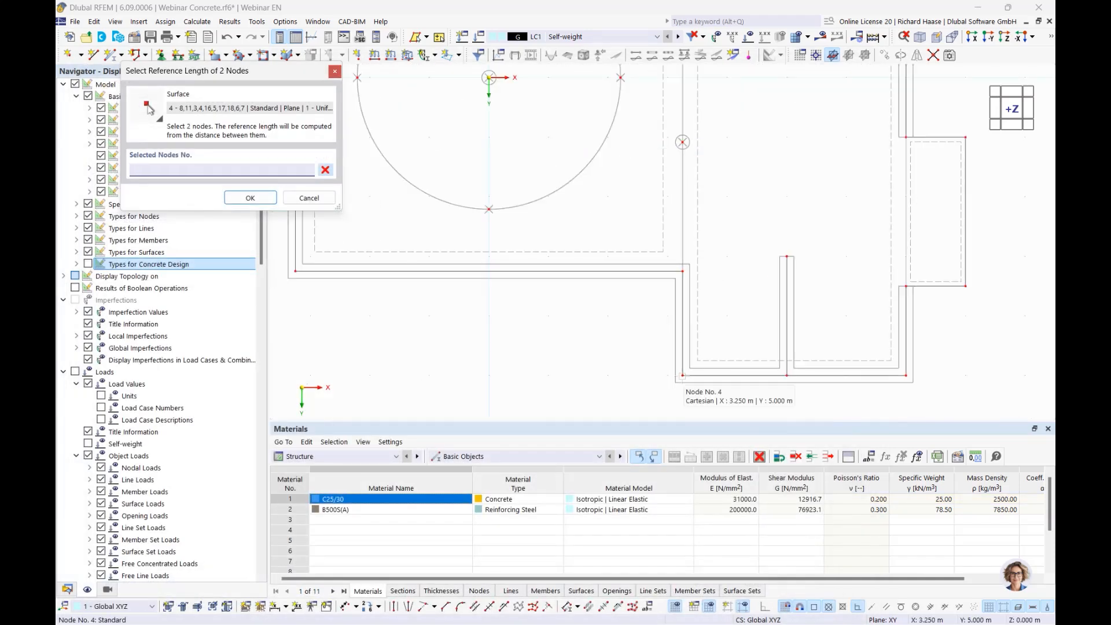
{"action": "left_click", "coordinate": [682, 375]}
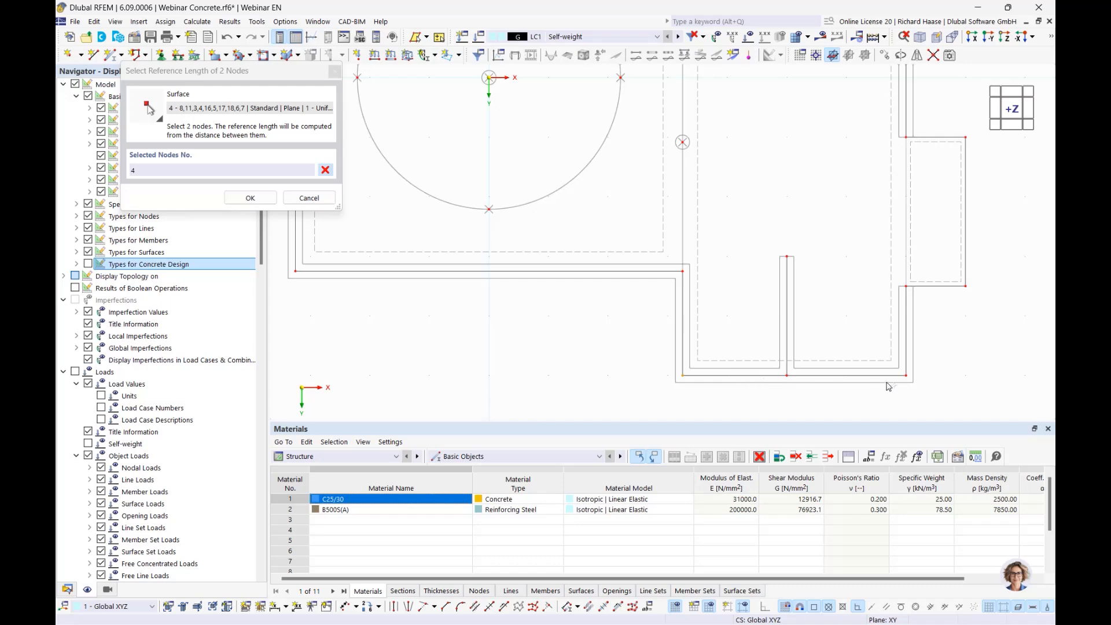
{"action": "left_click", "coordinate": [906, 375]}
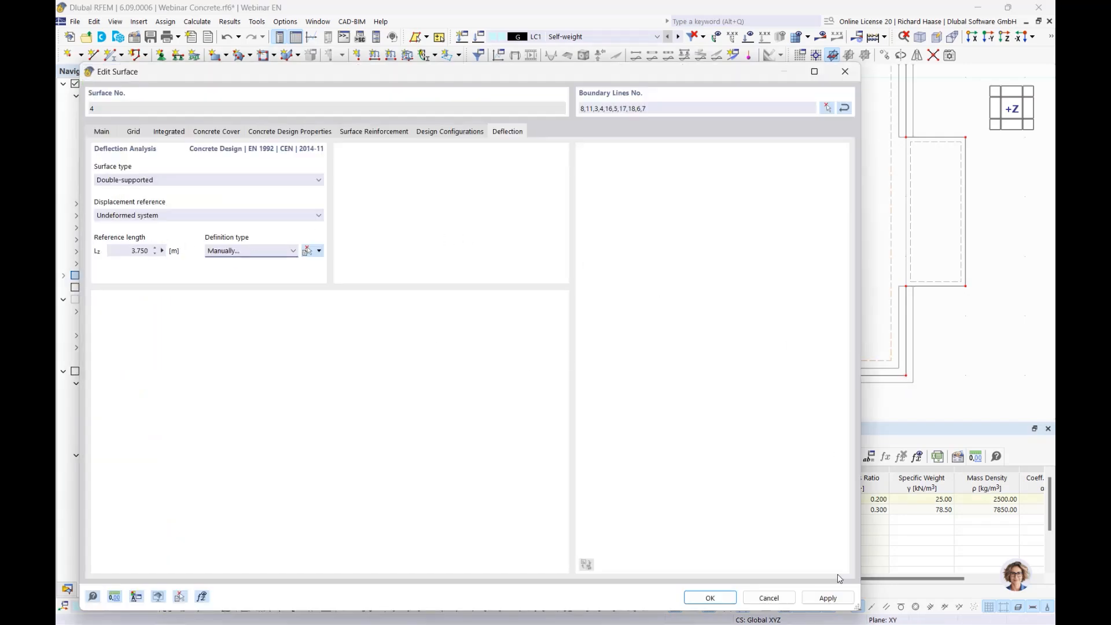
{"action": "left_click", "coordinate": [723, 595]}
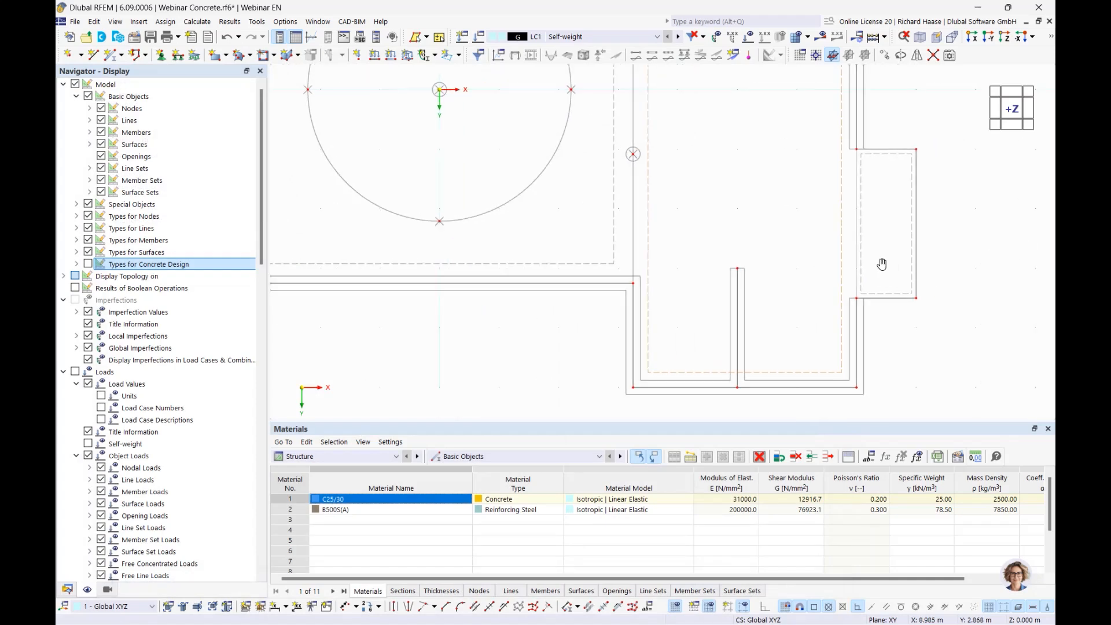
Set the balcony surface's deflection analysis to Cantilever with the reference length by minimum boundary line, and accept the changes
{"action": "double_click", "coordinate": [749, 249]}
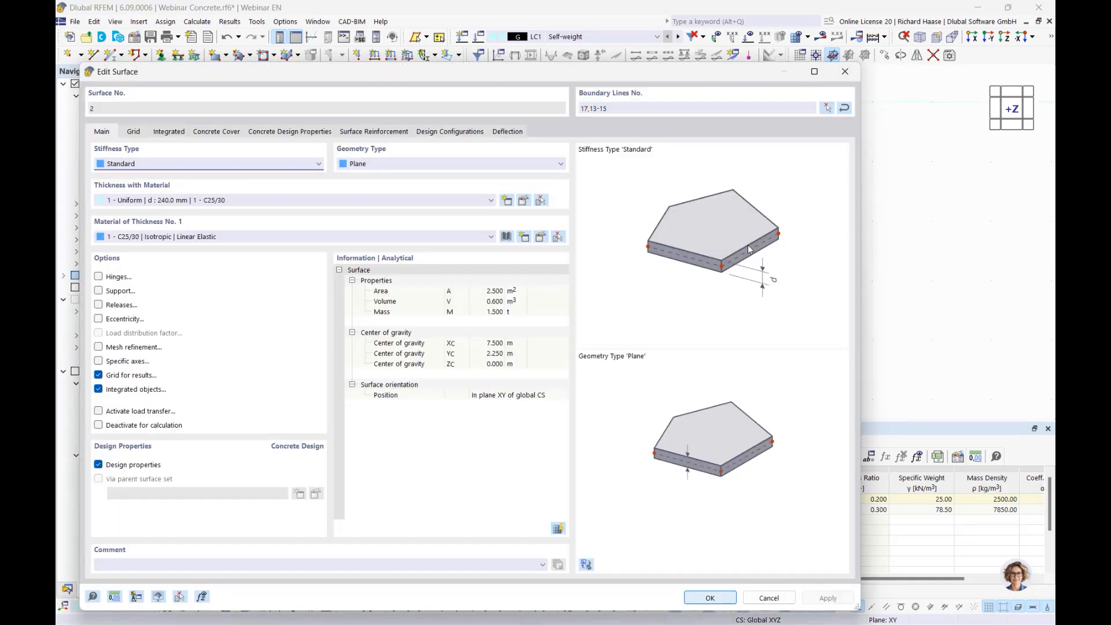
{"action": "left_click", "coordinate": [507, 131]}
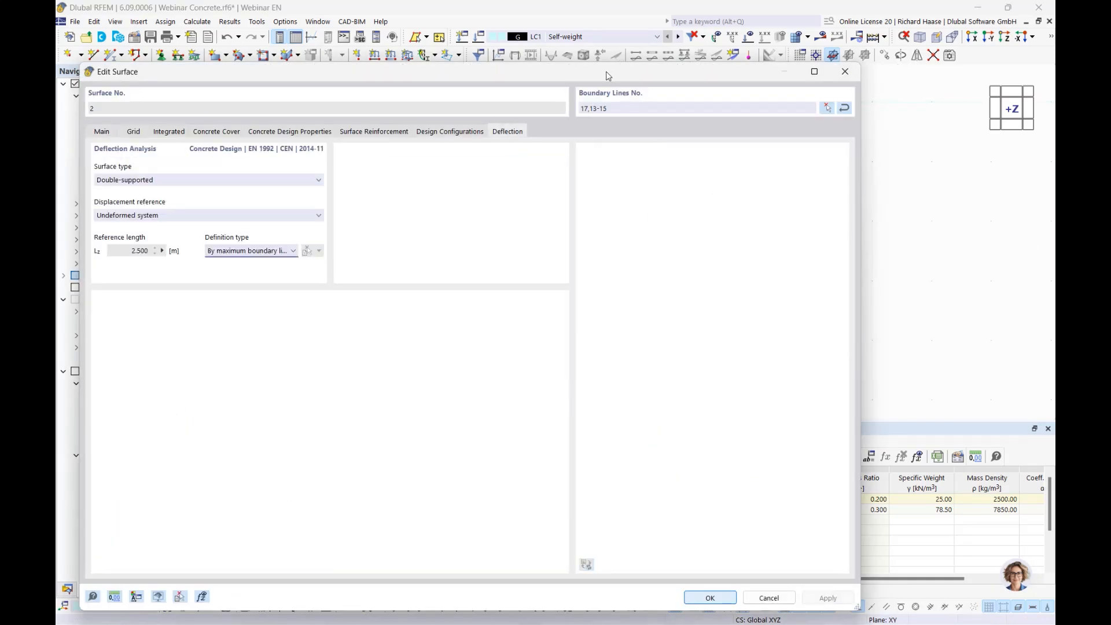
{"action": "left_click_drag", "start_coordinate": [606, 71], "coordinate": [768, 345]}
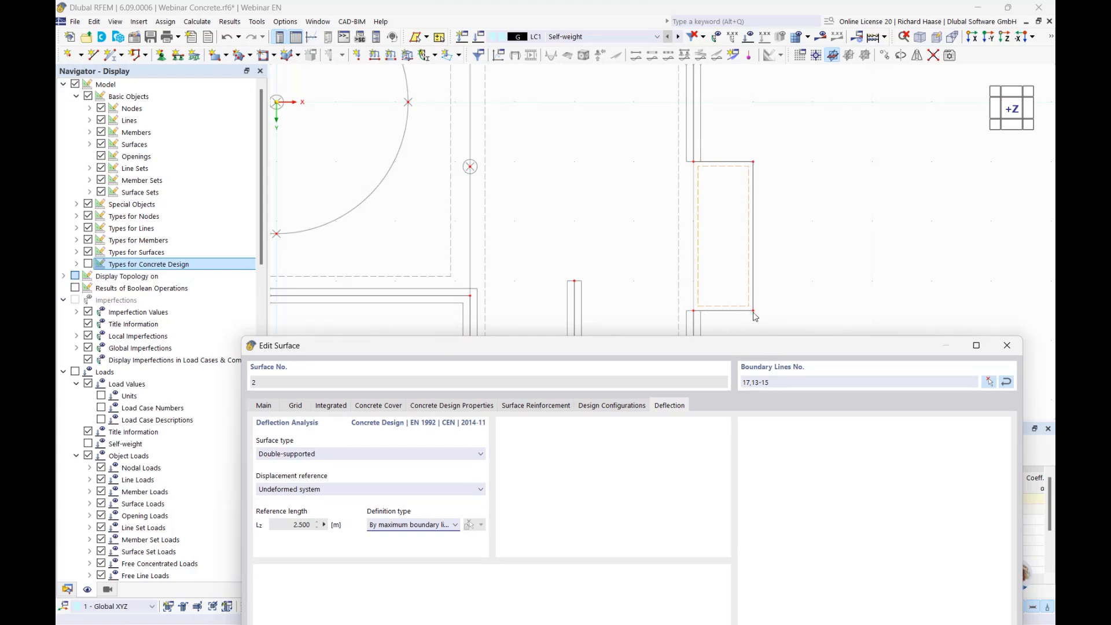
{"action": "left_click", "coordinate": [413, 525]}
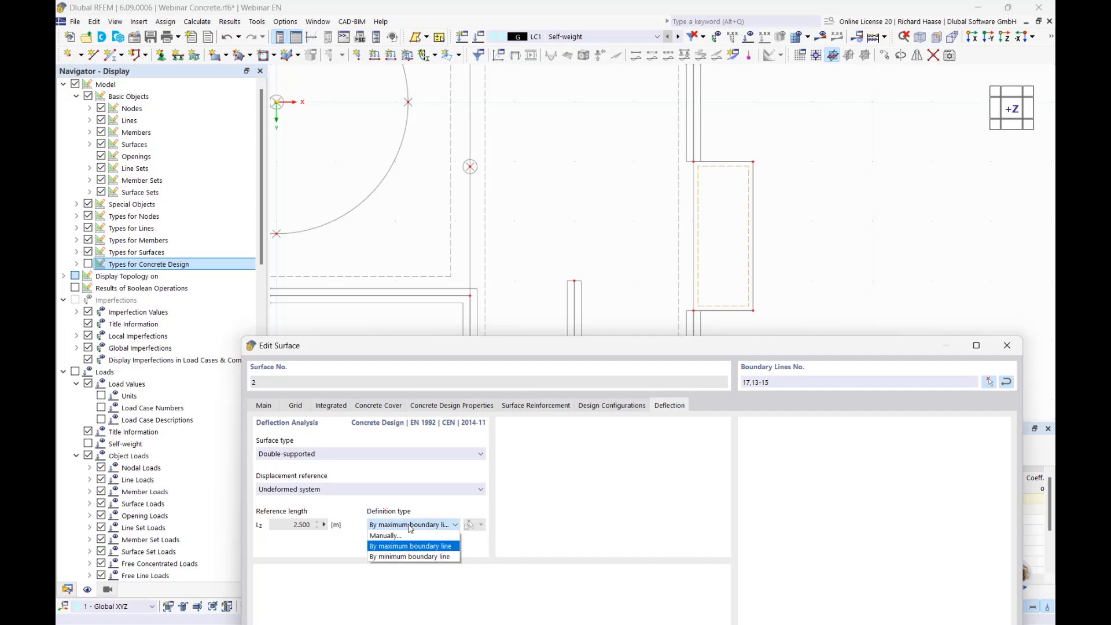
{"action": "left_click", "coordinate": [426, 556]}
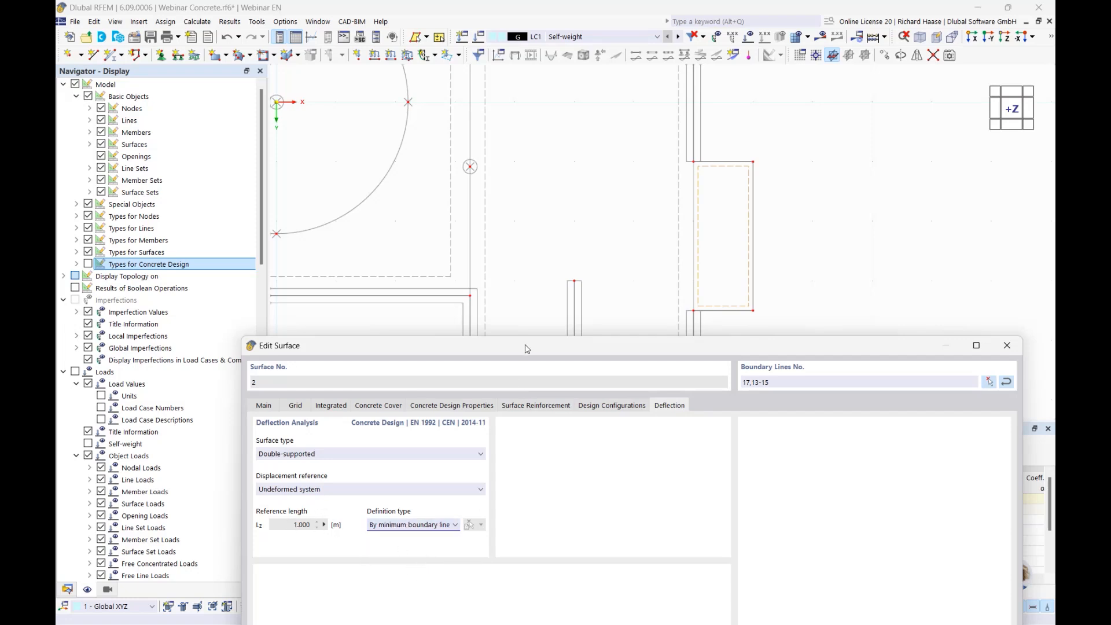
{"action": "left_click_drag", "start_coordinate": [527, 349], "coordinate": [433, 54]}
{"action": "left_click", "coordinate": [265, 157]}
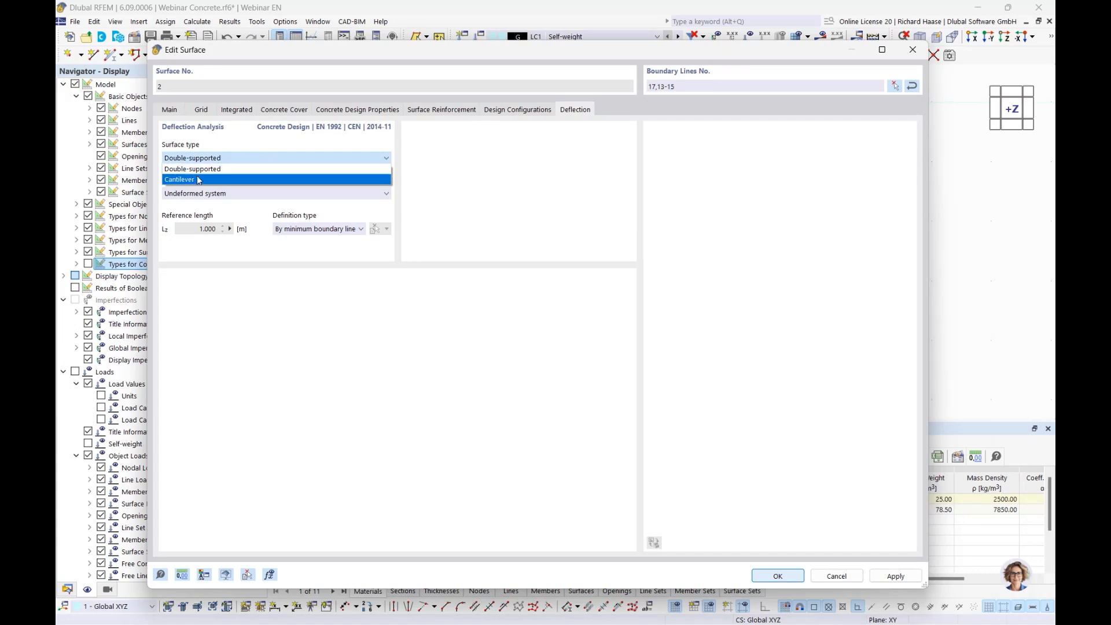
{"action": "left_click", "coordinate": [177, 181]}
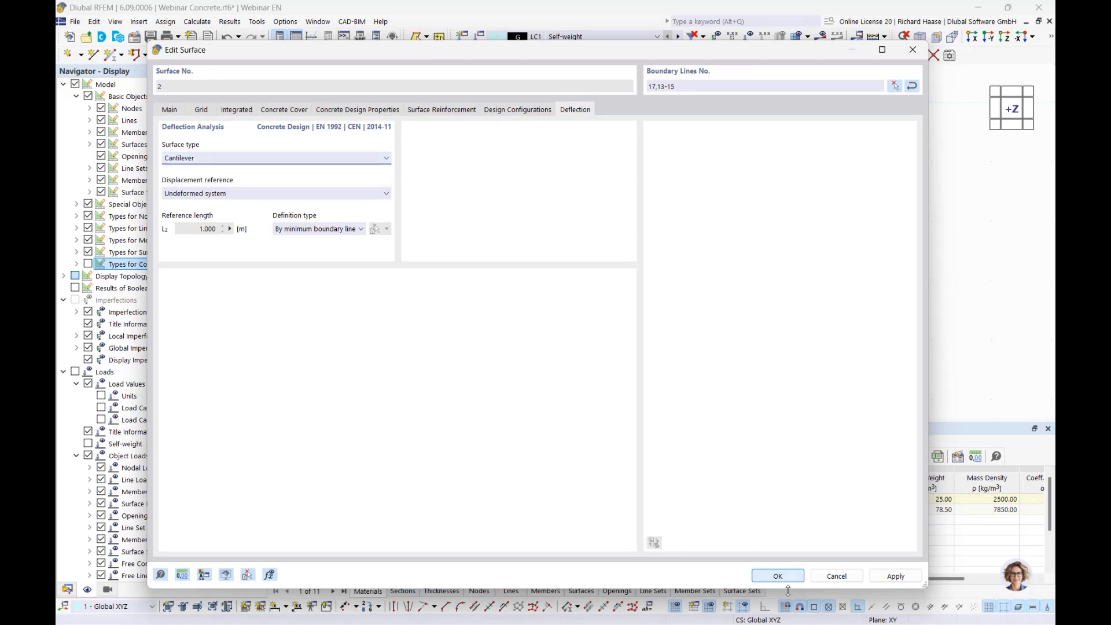
{"action": "left_click", "coordinate": [776, 575]}
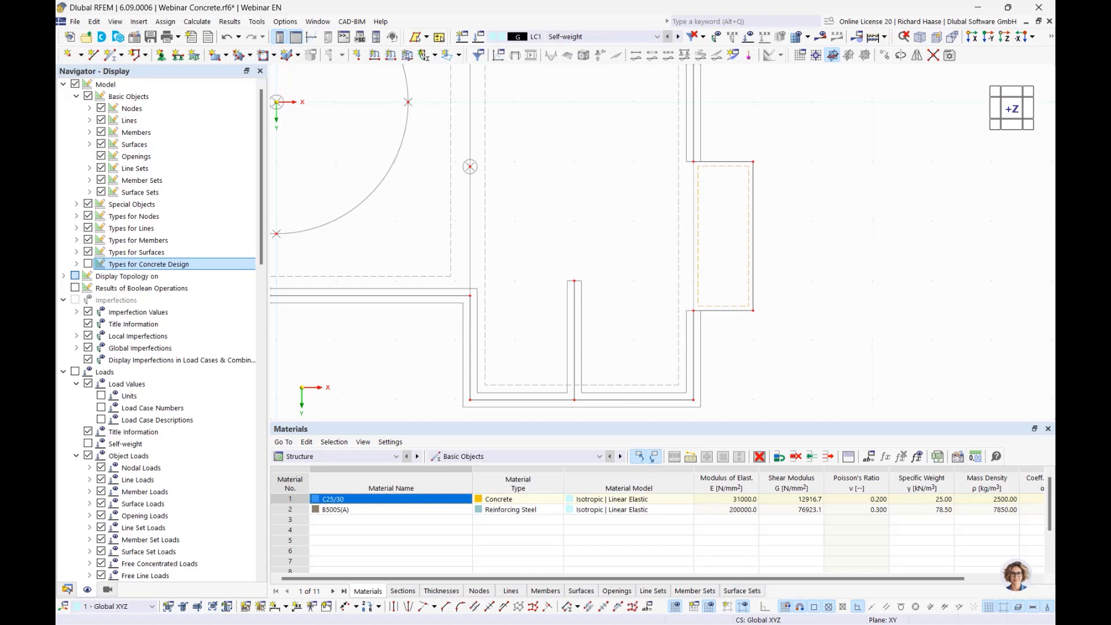
{"action": "scroll", "coordinate": [766, 285], "scroll_direction": "down", "scroll_amount": 2}
{"action": "middle_click_drag", "start_coordinate": [816, 253], "coordinate": [802, 274]}
{"action": "scroll", "coordinate": [805, 263], "scroll_direction": "down", "scroll_amount": 1}
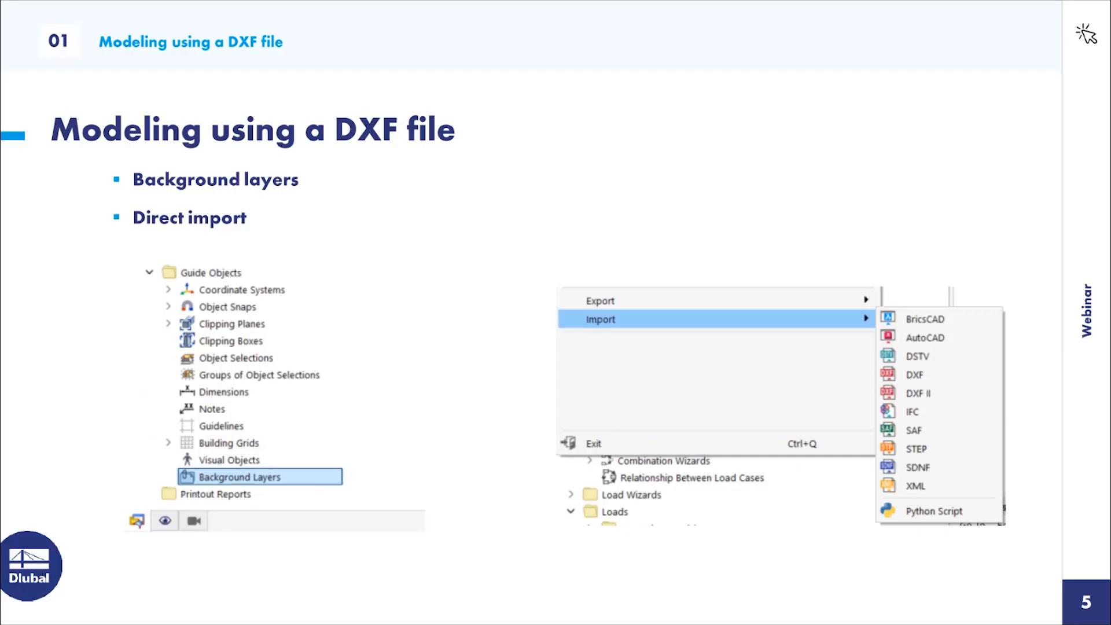
{"action": "left_click", "coordinate": [408, 233]}
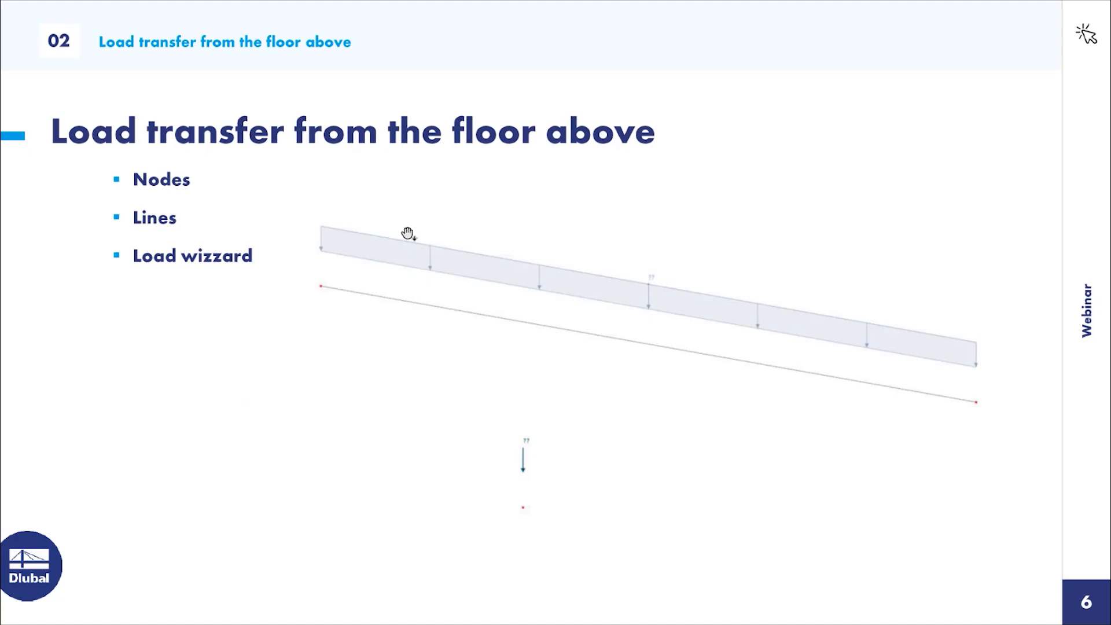
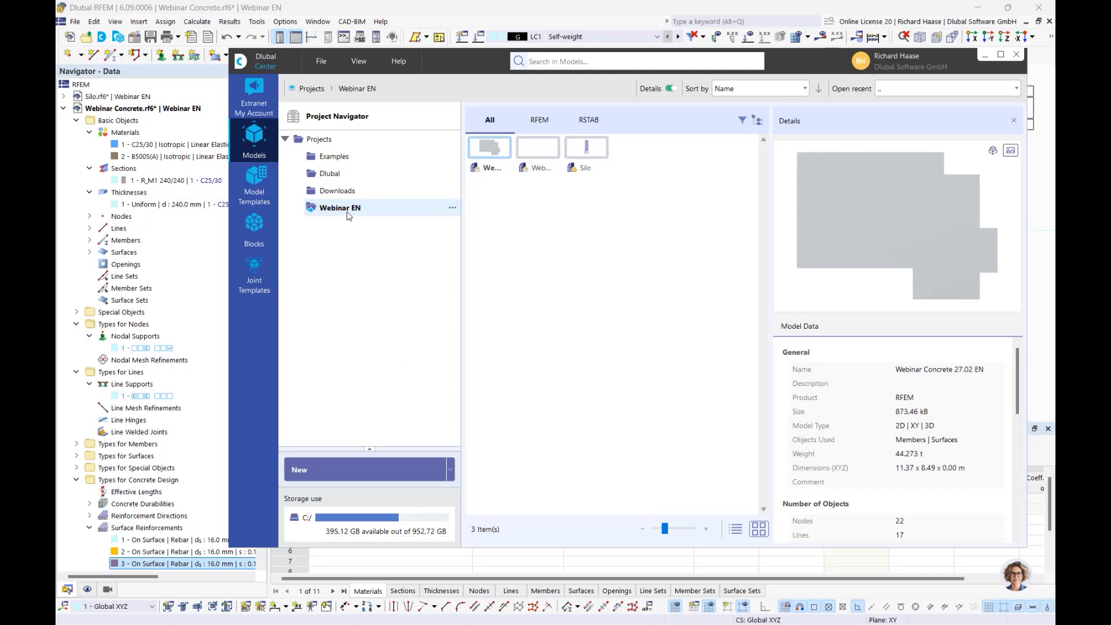
Look at the project options in the Dlubal Center and close it to return to the slab model
{"action": "right_click", "coordinate": [340, 268]}
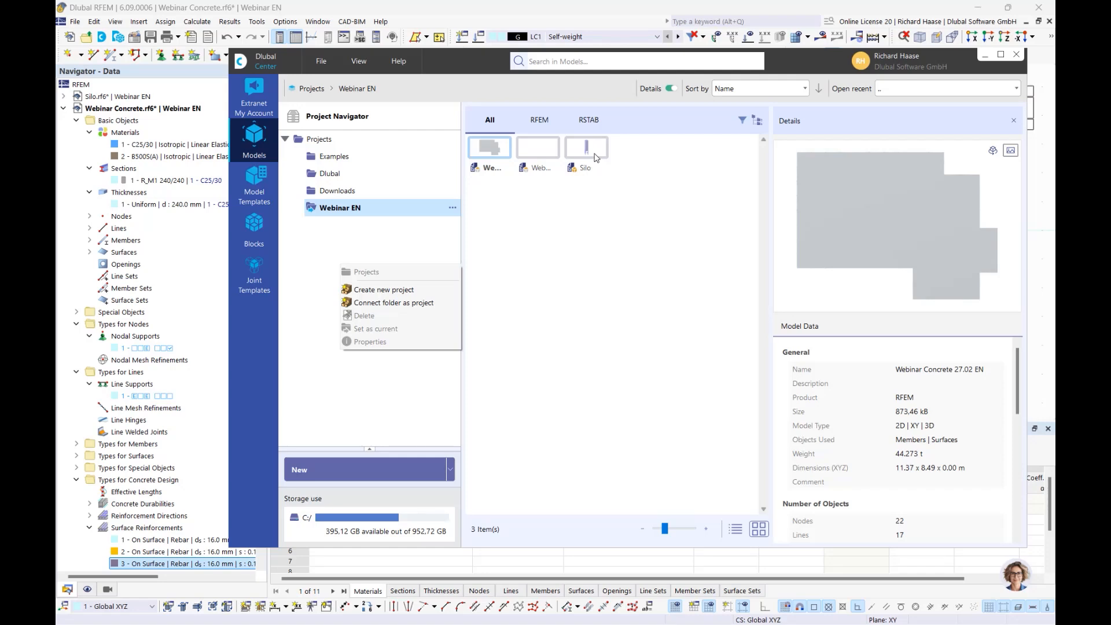
{"action": "left_click", "coordinate": [364, 248]}
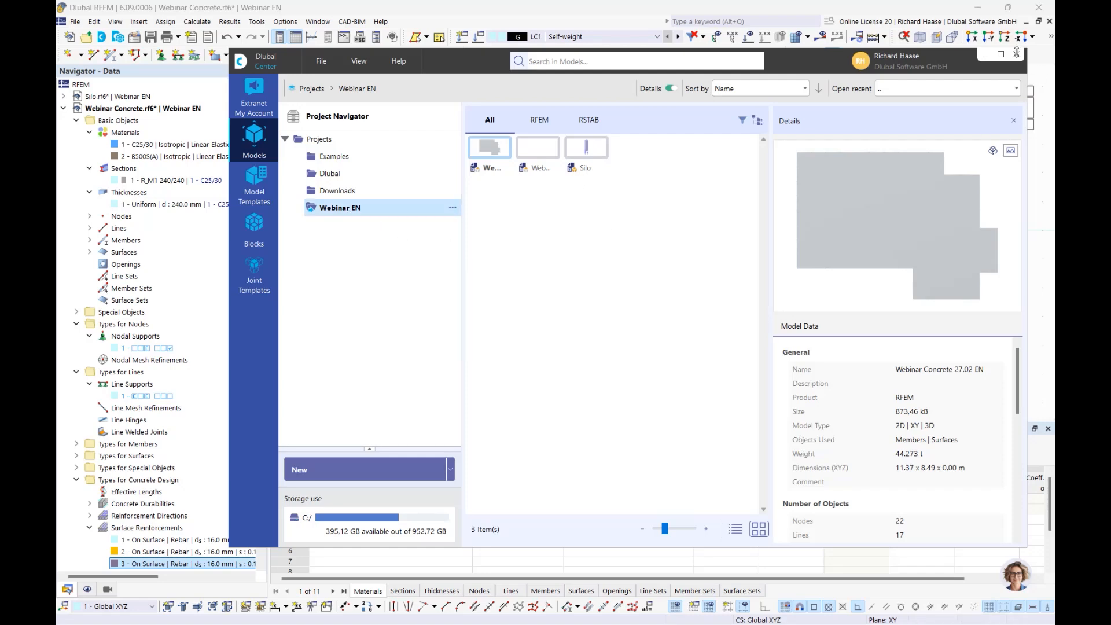
{"action": "left_click", "coordinate": [1016, 55]}
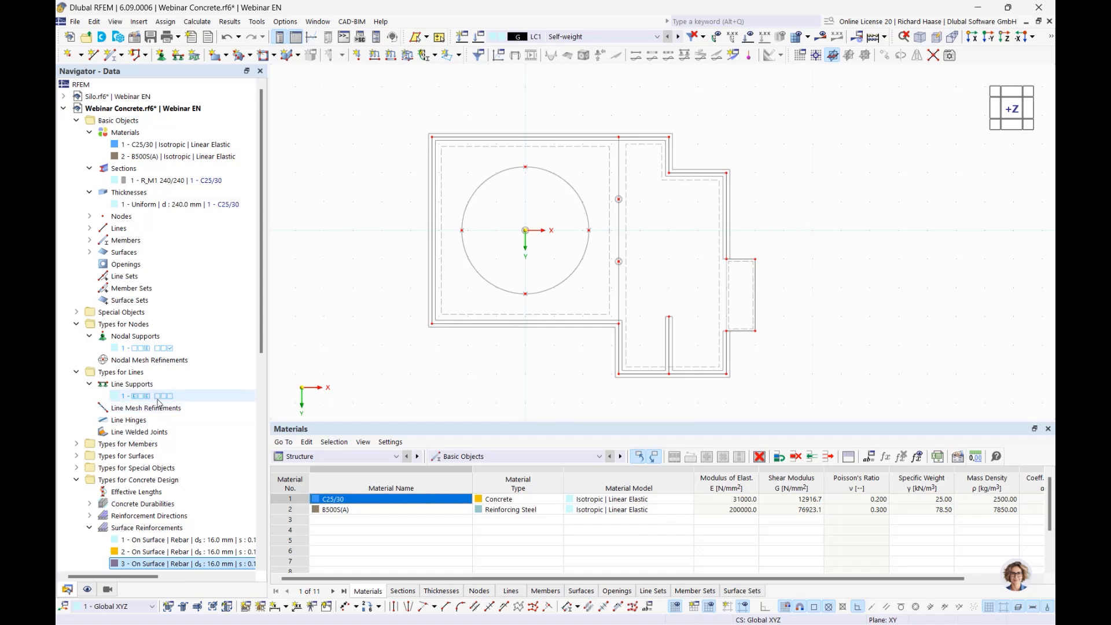
Create load case LC2 named Imposed load with the action category Imposed loads - category A: domestic, residential areas
{"action": "scroll", "coordinate": [158, 401], "scroll_direction": "down", "scroll_amount": 6}
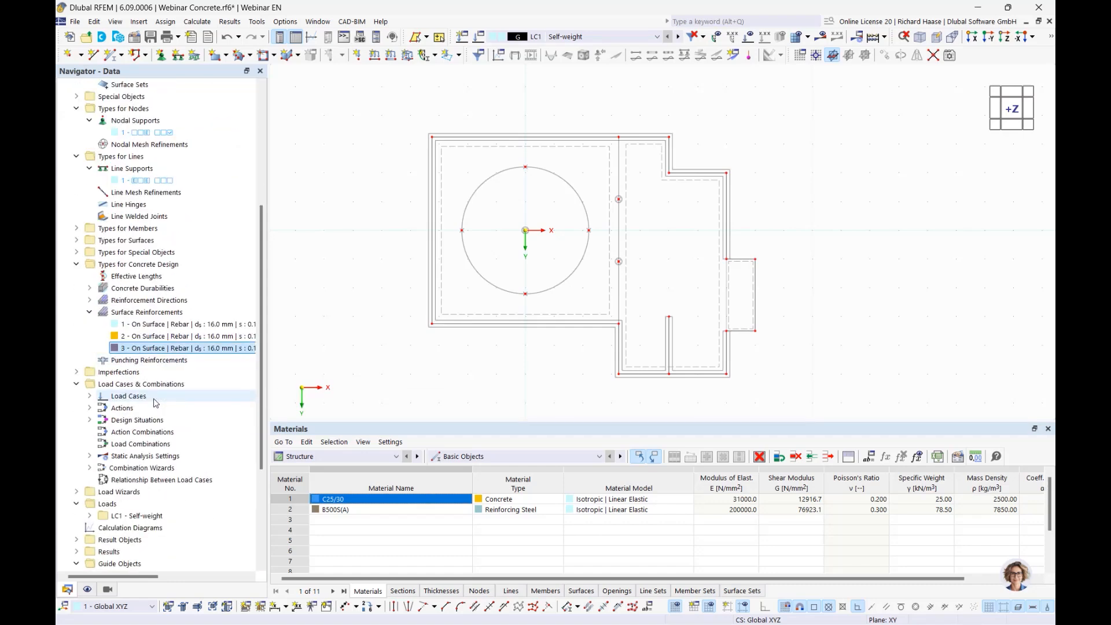
{"action": "left_click", "coordinate": [89, 397]}
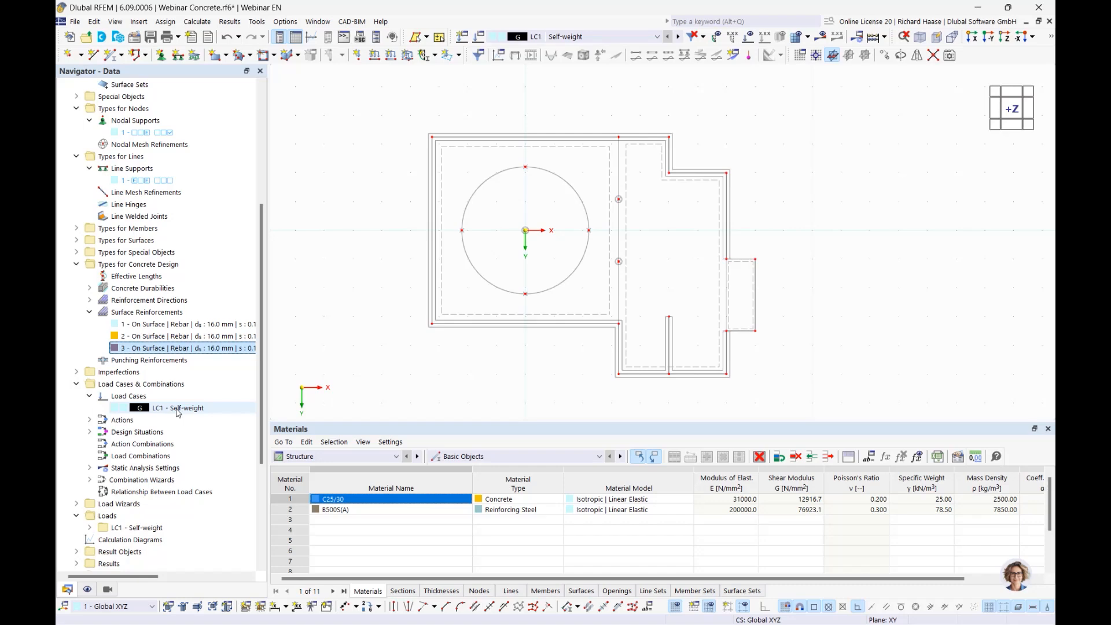
{"action": "right_click", "coordinate": [148, 398]}
{"action": "left_click", "coordinate": [173, 425]}
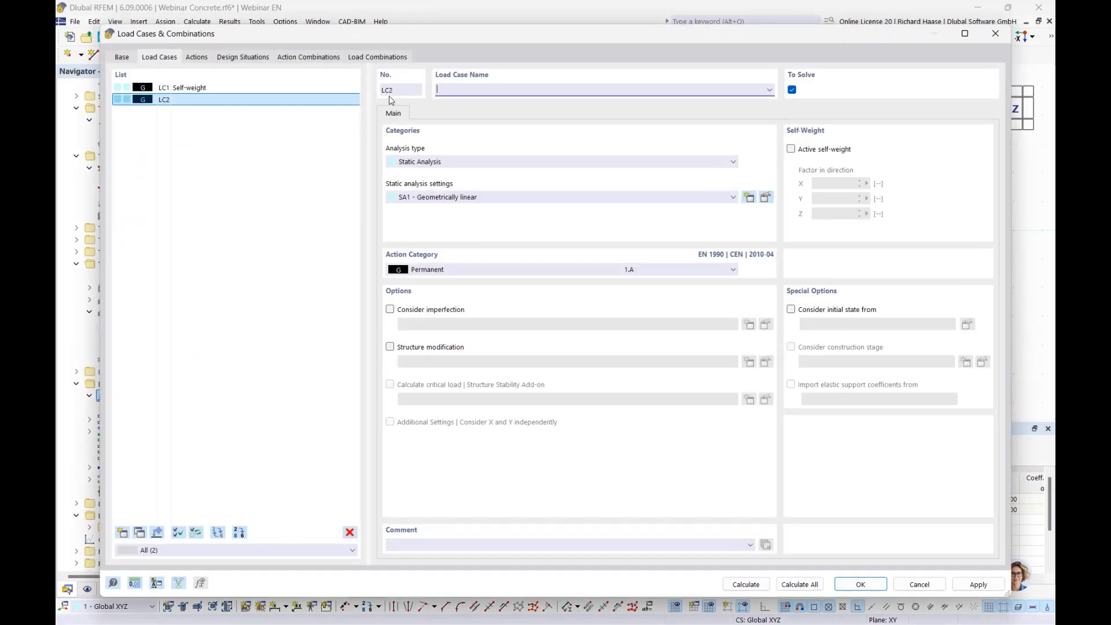
{"action": "left_click", "coordinate": [457, 269]}
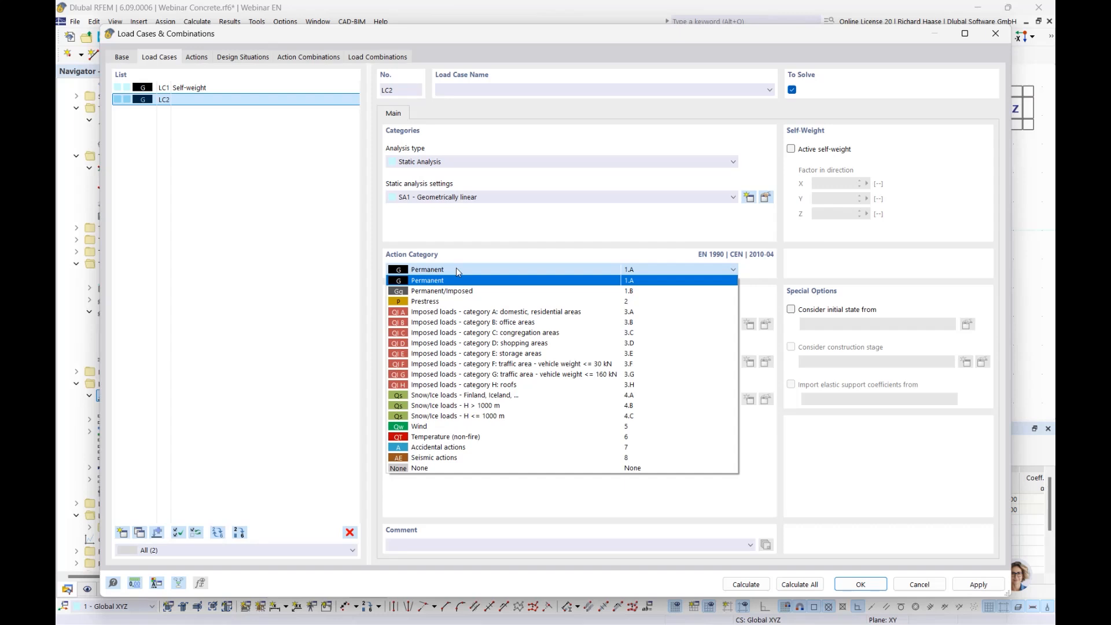
{"action": "left_click", "coordinate": [461, 312]}
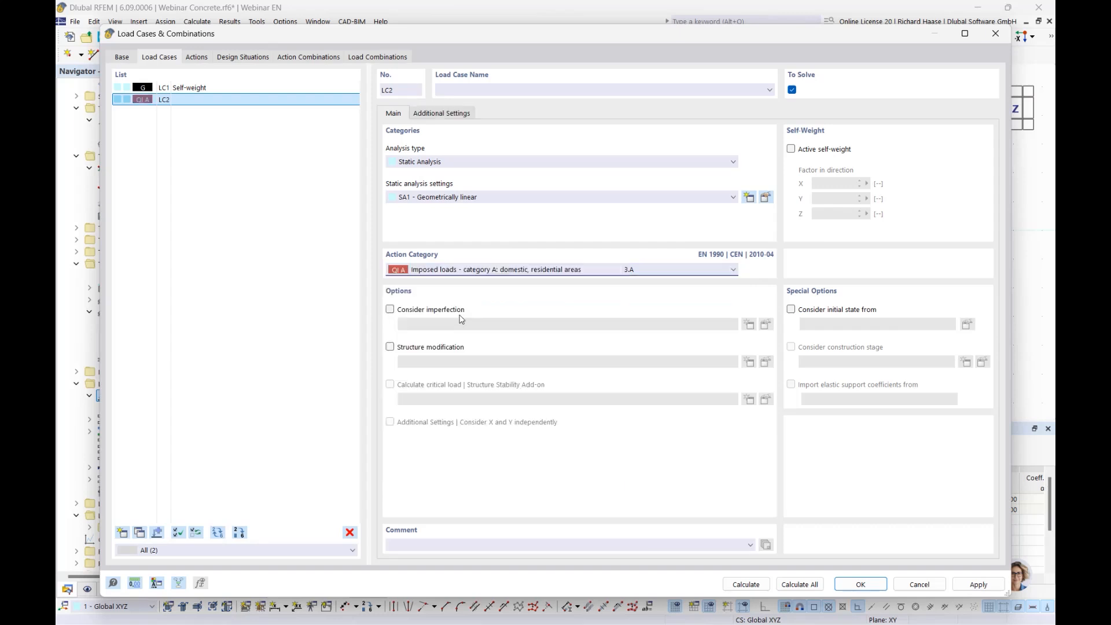
{"action": "left_click", "coordinate": [473, 90]}
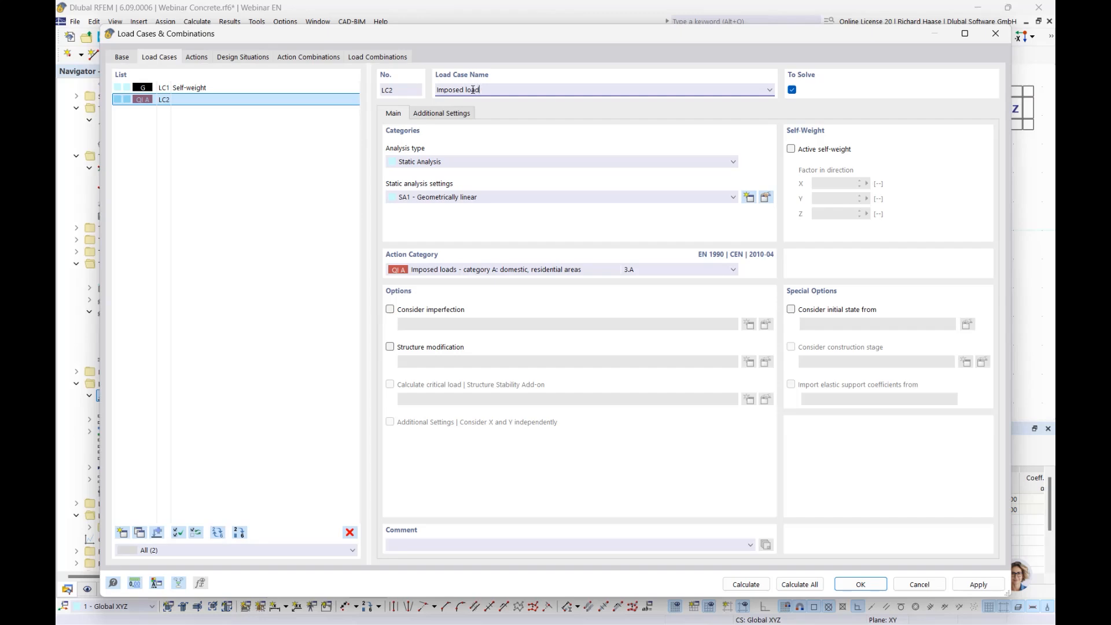
{"action": "left_click", "coordinate": [859, 584]}
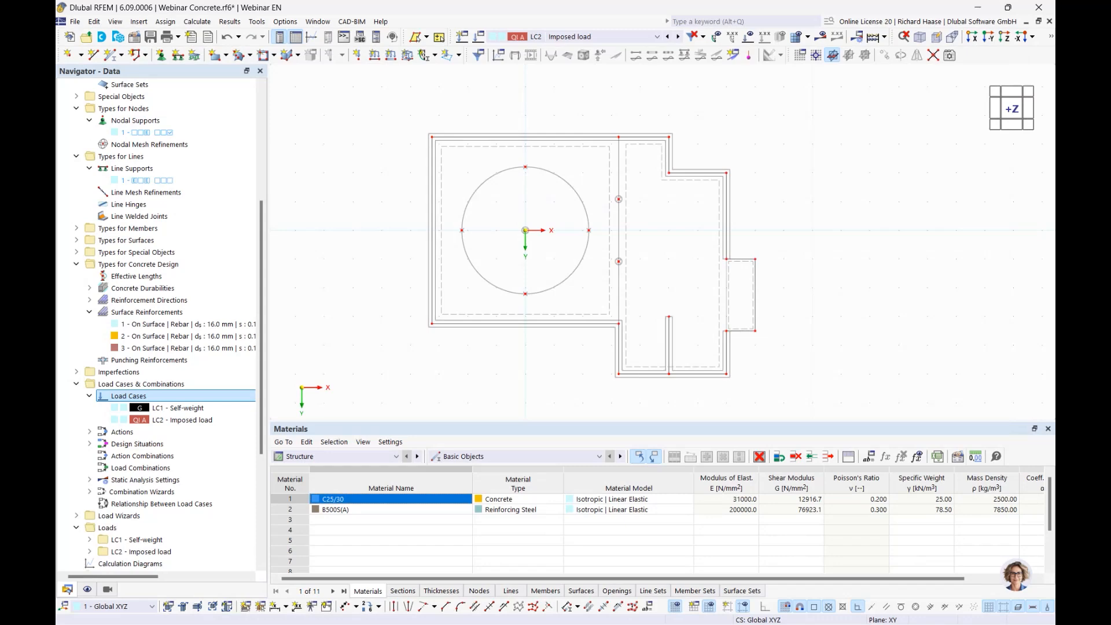
Start a new nodal load in LC1 - Self-weight and enable its support reaction import
{"action": "left_click", "coordinate": [91, 540]}
{"action": "scroll", "coordinate": [235, 379], "scroll_direction": "down", "scroll_amount": 4}
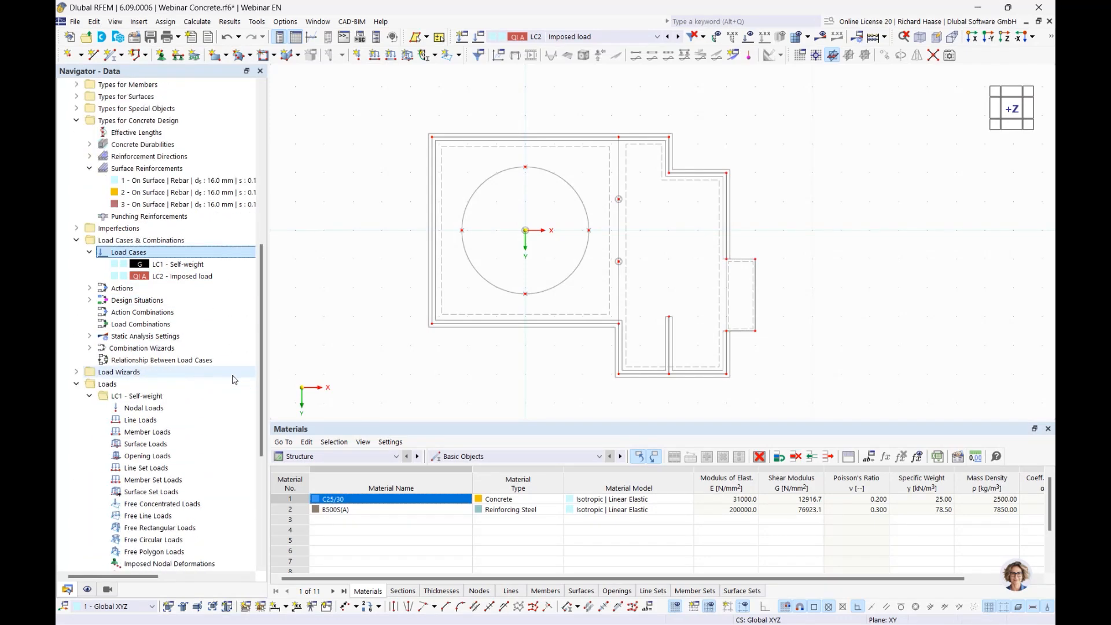
{"action": "left_click", "coordinate": [150, 408]}
{"action": "double_click", "coordinate": [150, 410]}
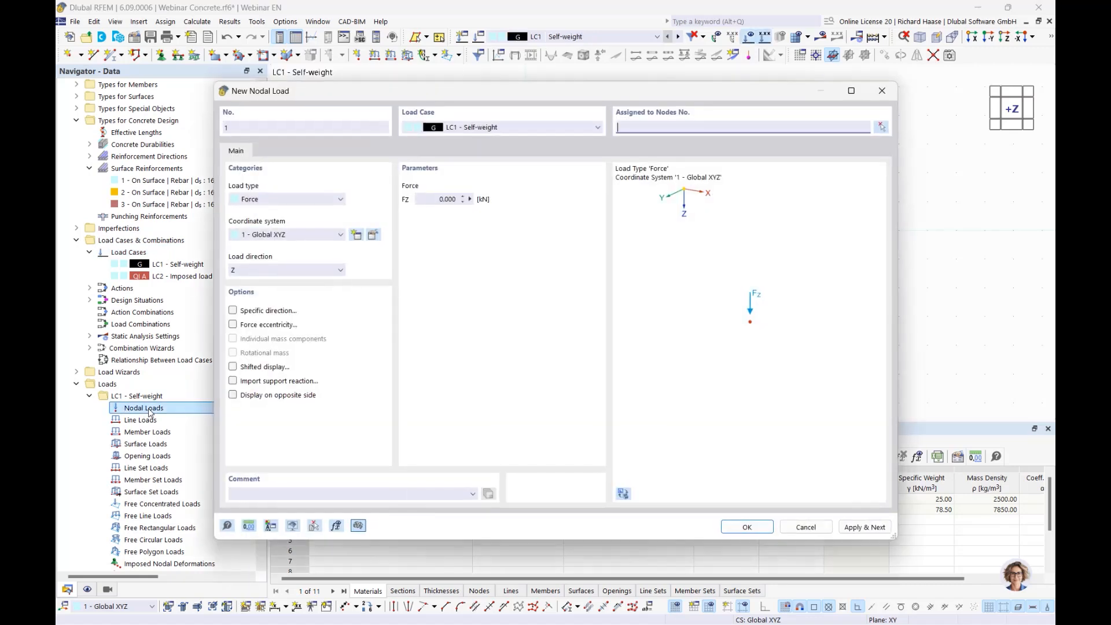
{"action": "left_click_drag", "start_coordinate": [426, 94], "coordinate": [498, 111]}
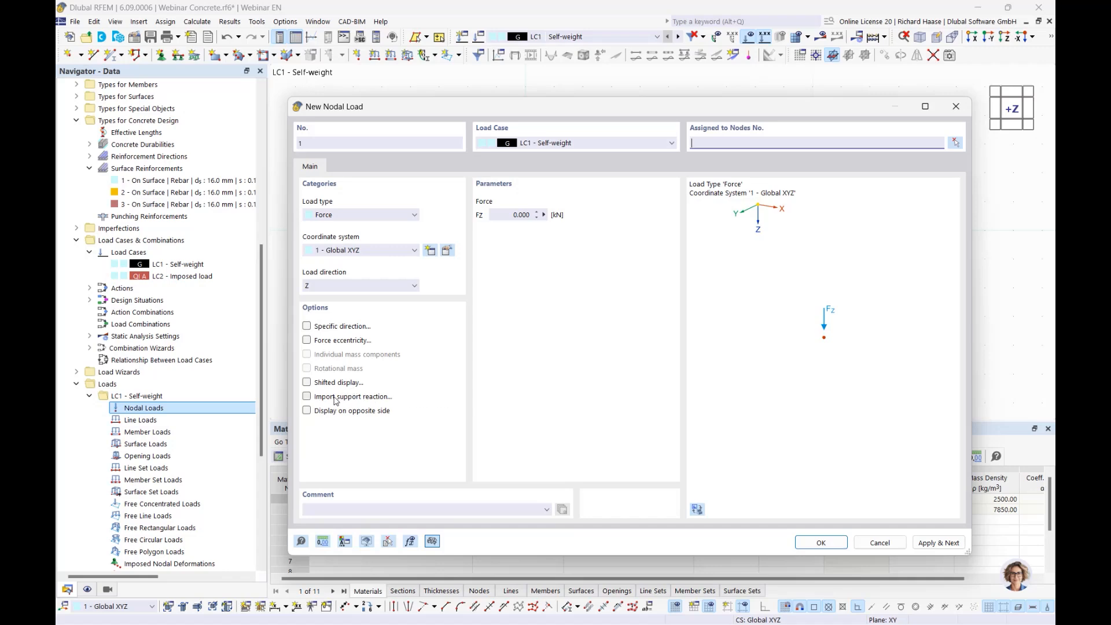
{"action": "left_click", "coordinate": [369, 400]}
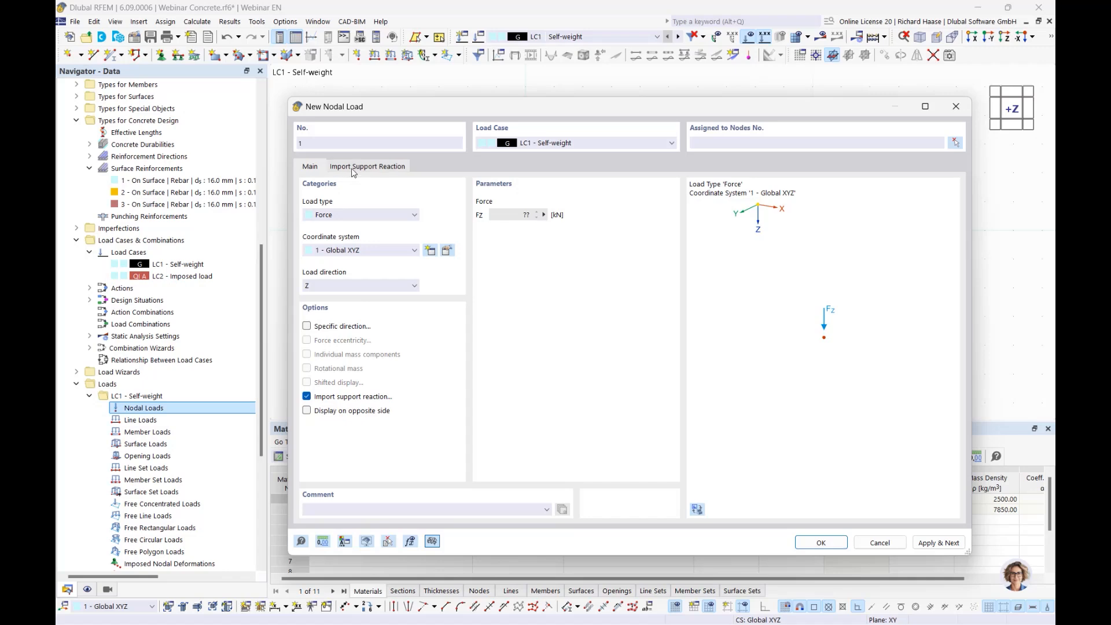
Examine the model, loading, node and load direction choices for the nodal support reaction import, and discard the nodal load
{"action": "left_click", "coordinate": [353, 168]}
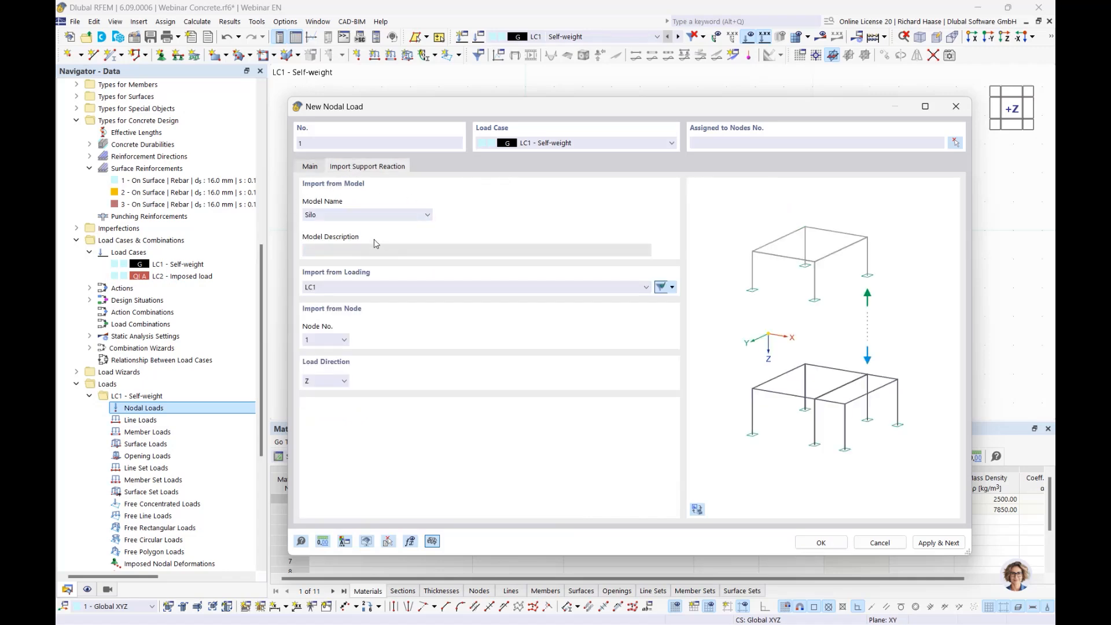
{"action": "left_click", "coordinate": [339, 289]}
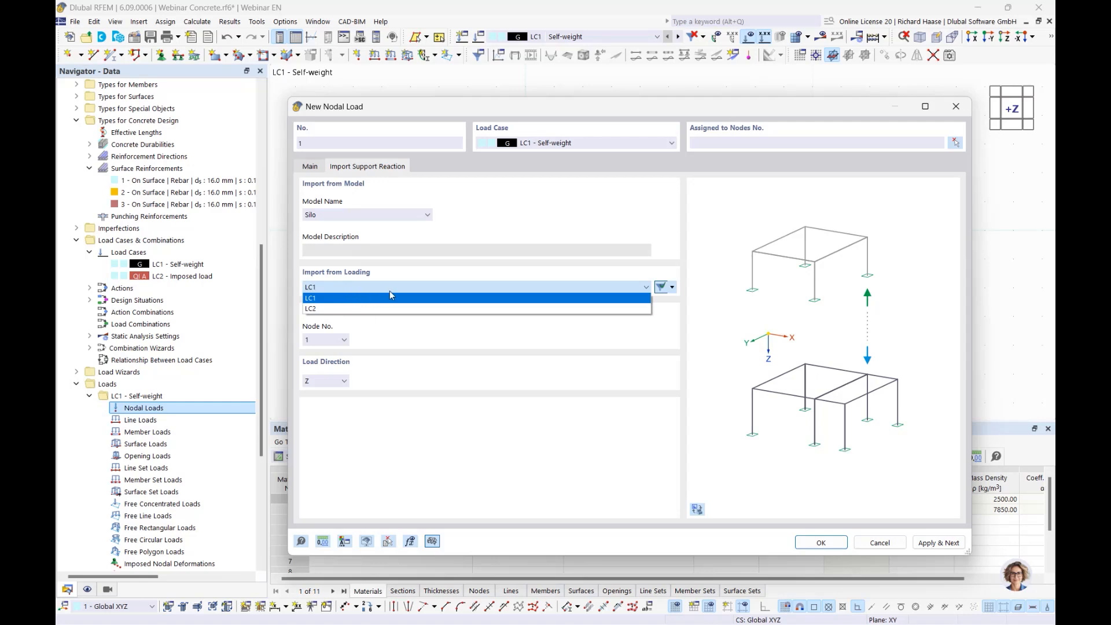
{"action": "left_click", "coordinate": [425, 275]}
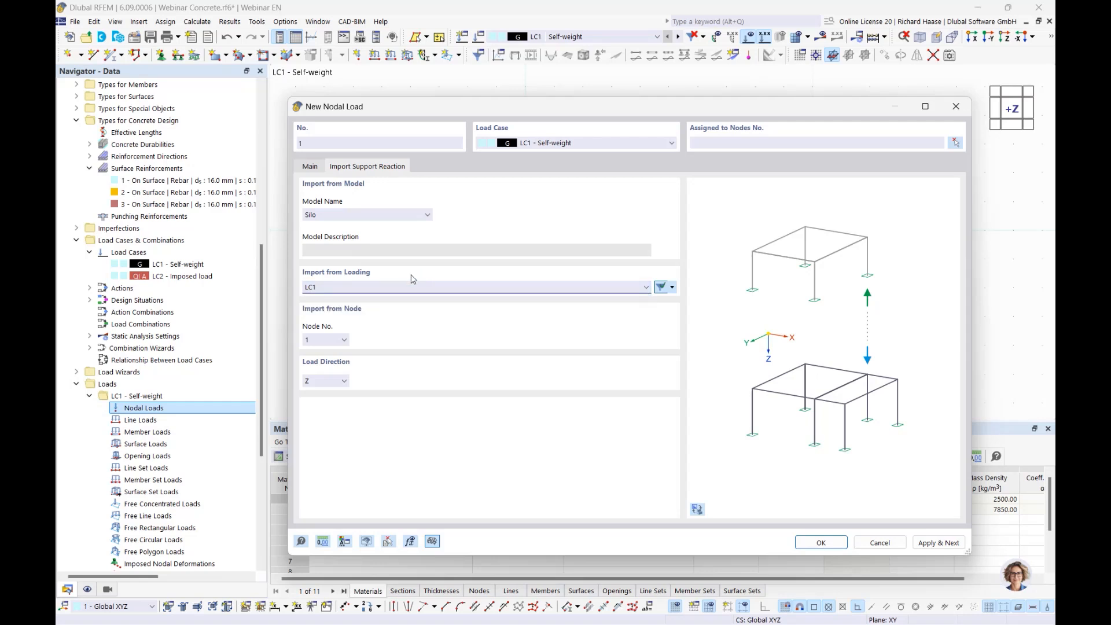
{"action": "left_click", "coordinate": [334, 341]}
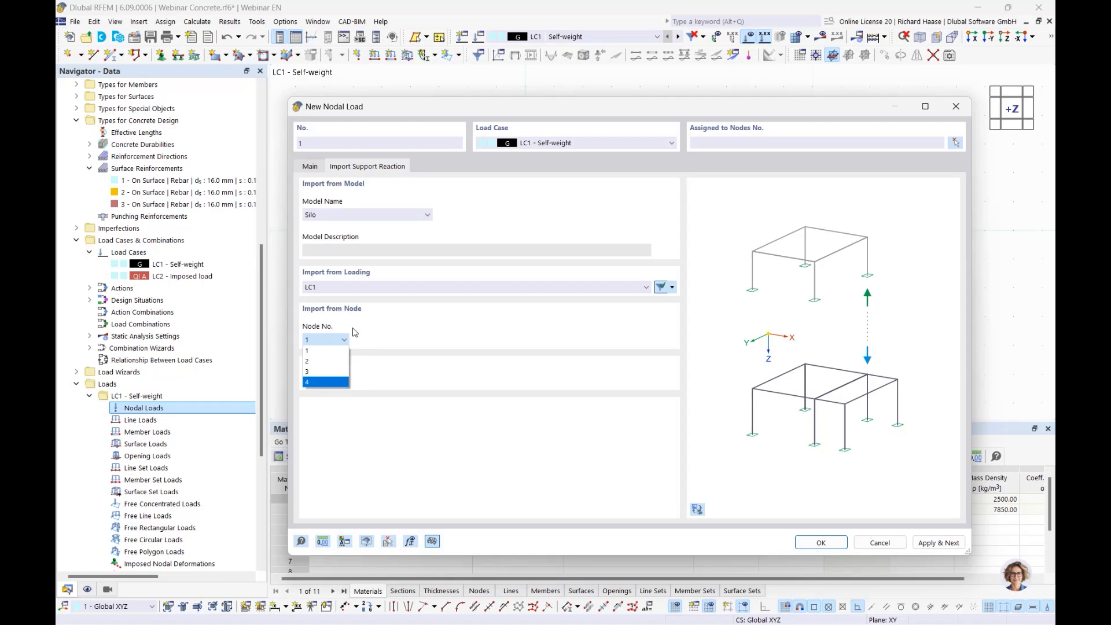
{"action": "left_click", "coordinate": [401, 334]}
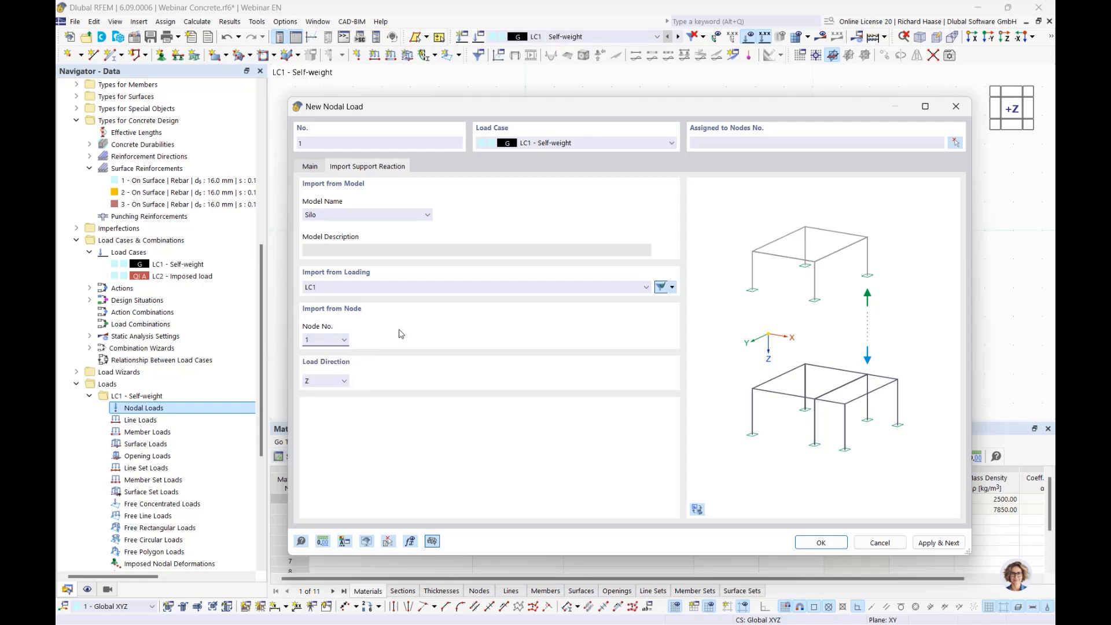
{"action": "left_click", "coordinate": [335, 381]}
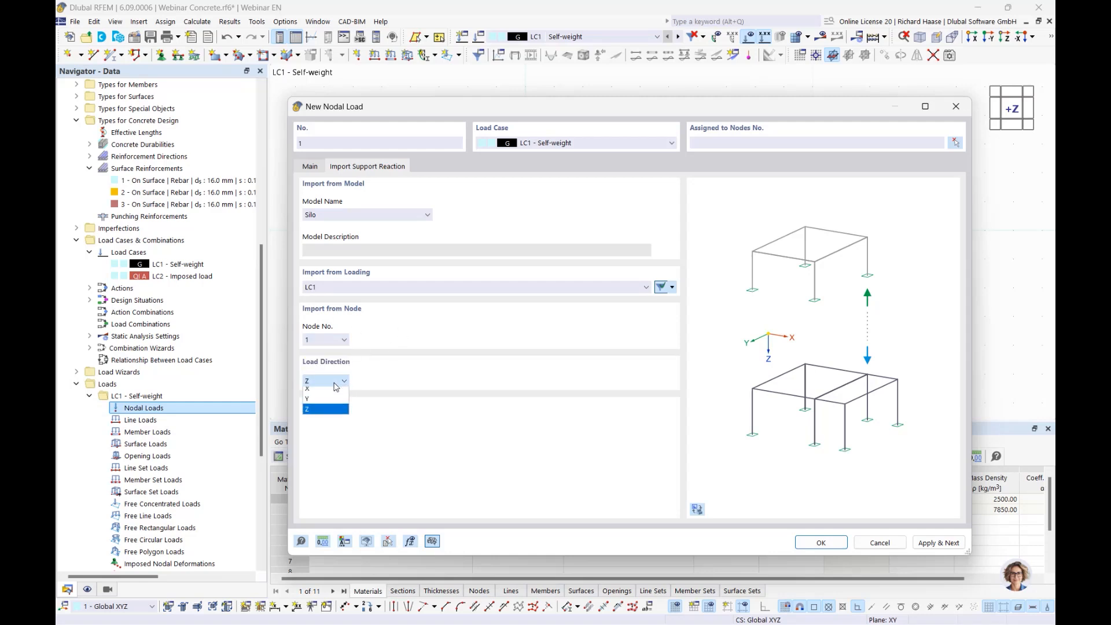
{"action": "left_click", "coordinate": [485, 352]}
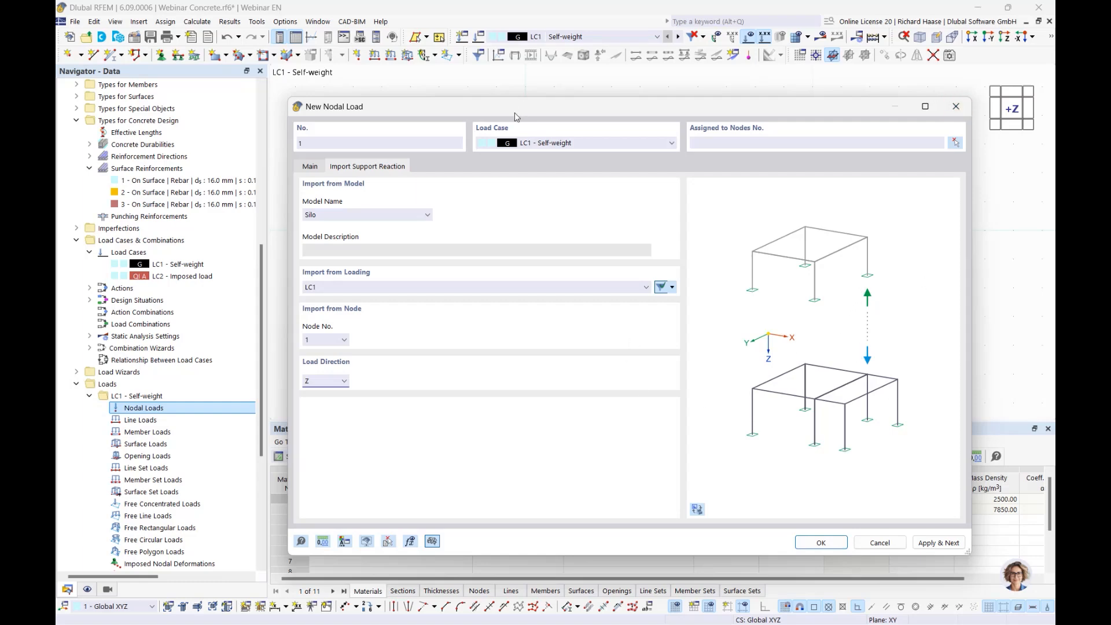
{"action": "left_click_drag", "start_coordinate": [830, 109], "coordinate": [786, 104]}
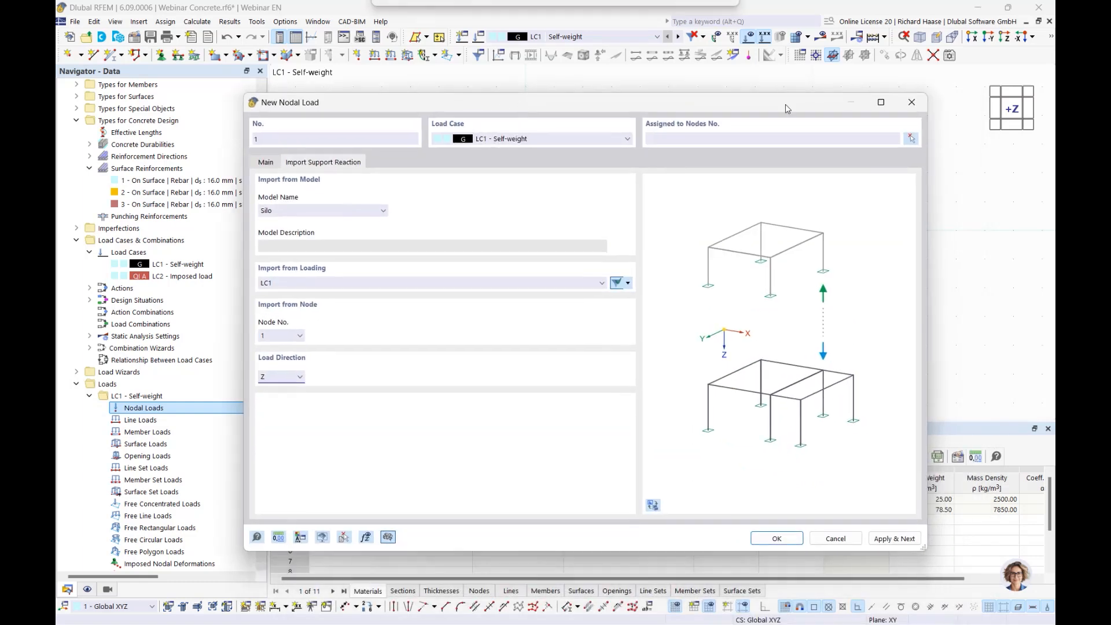
{"action": "left_click", "coordinate": [910, 103]}
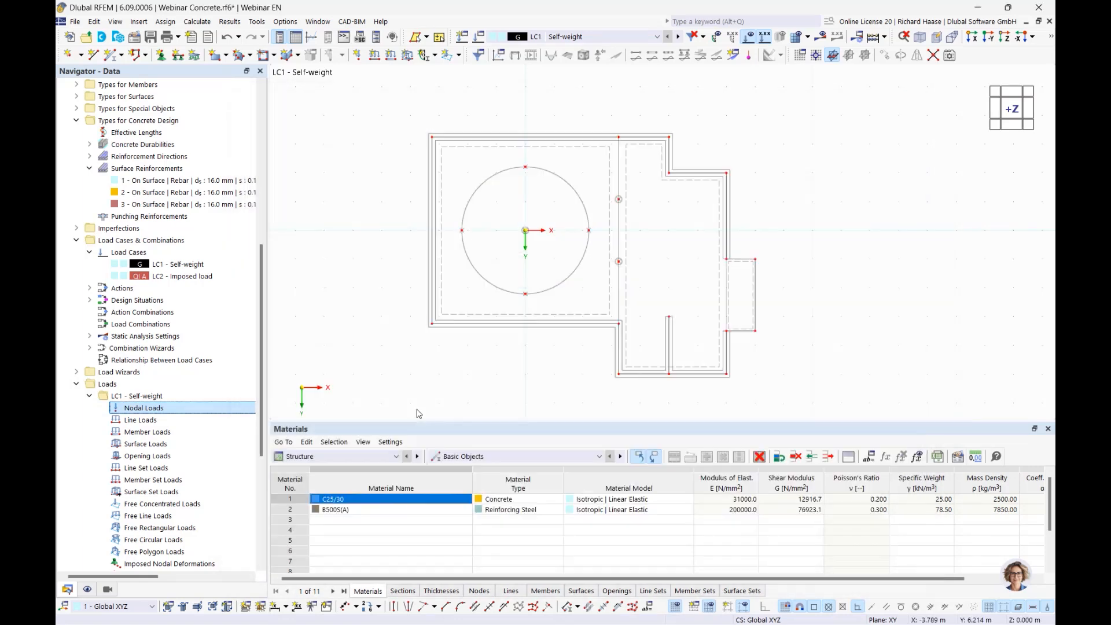
Examine the support reaction import choices of a new line load in LC1 for model, line and load direction, and discard the load
{"action": "double_click", "coordinate": [157, 424]}
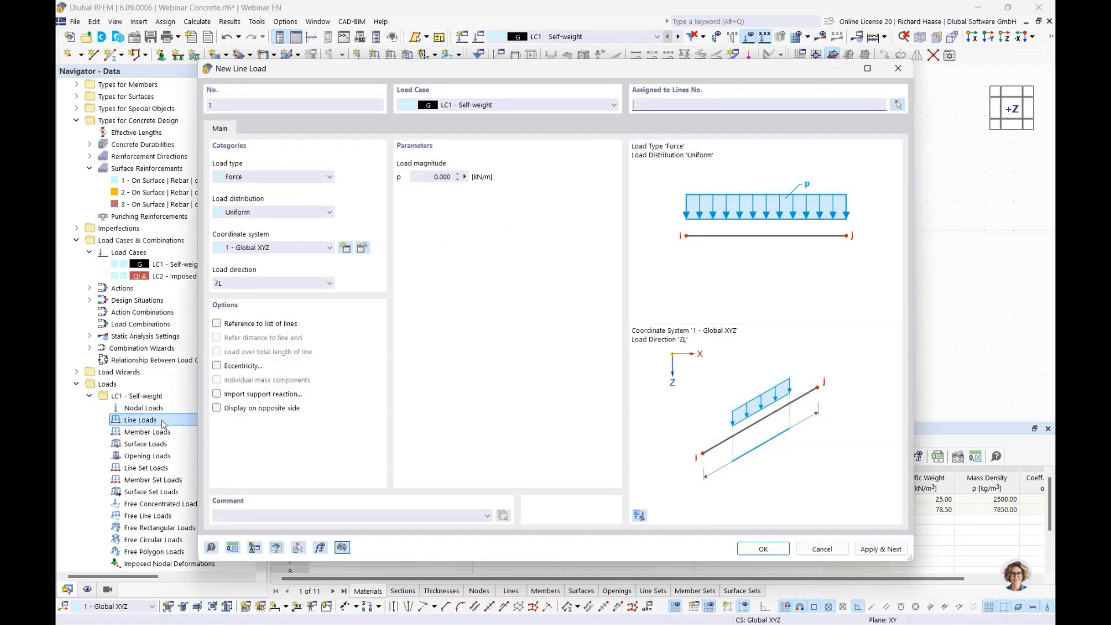
{"action": "left_click", "coordinate": [254, 398]}
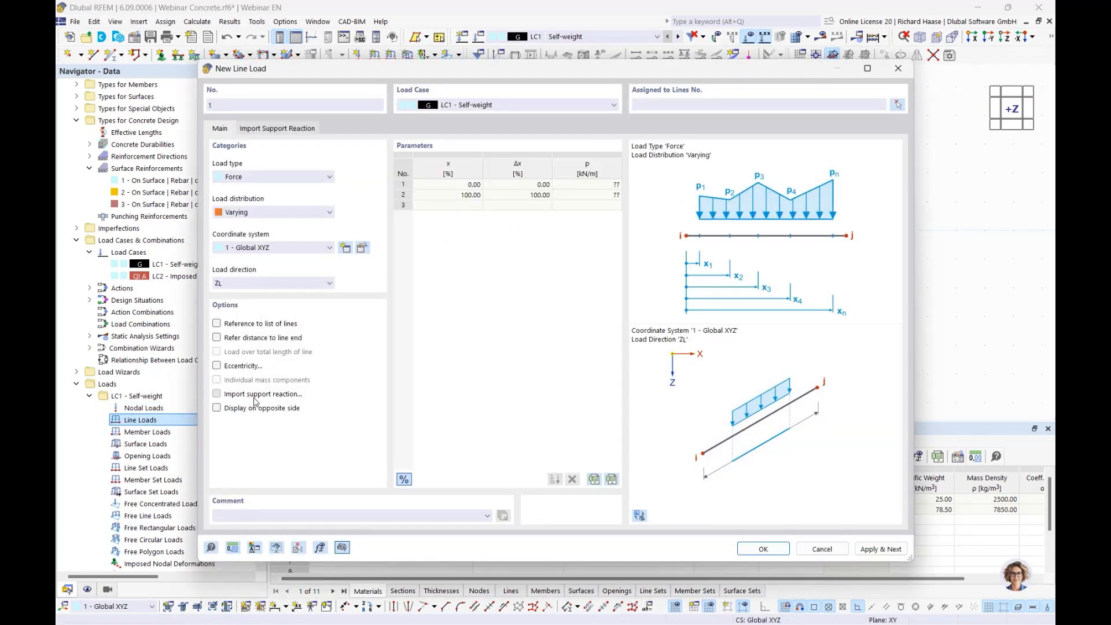
{"action": "left_click", "coordinate": [278, 130]}
{"action": "left_click", "coordinate": [282, 178]}
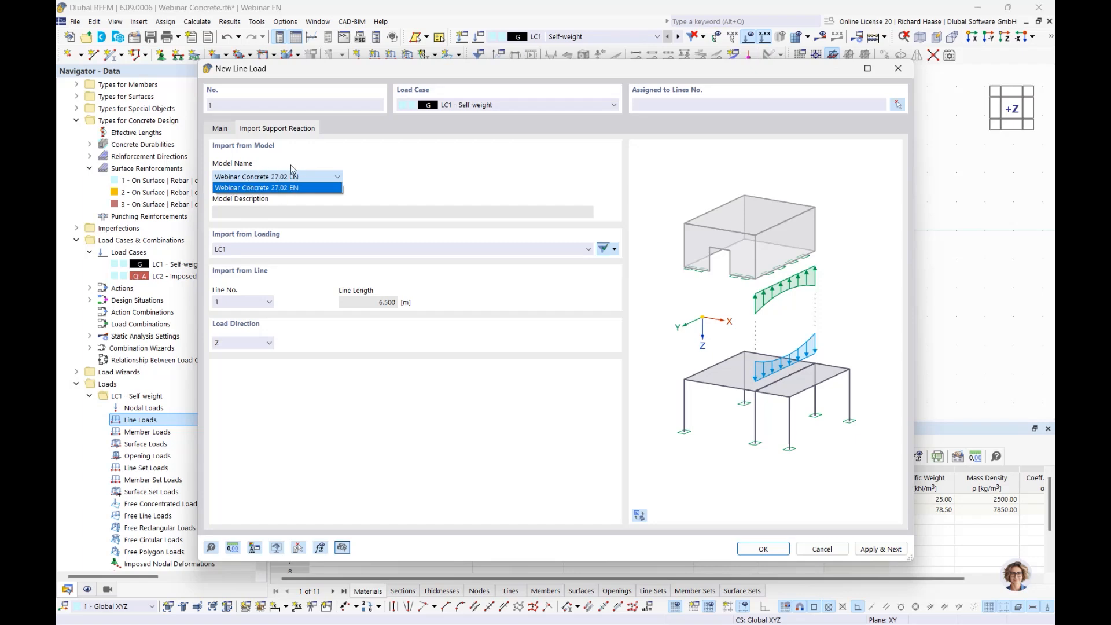
{"action": "left_click", "coordinate": [420, 178]}
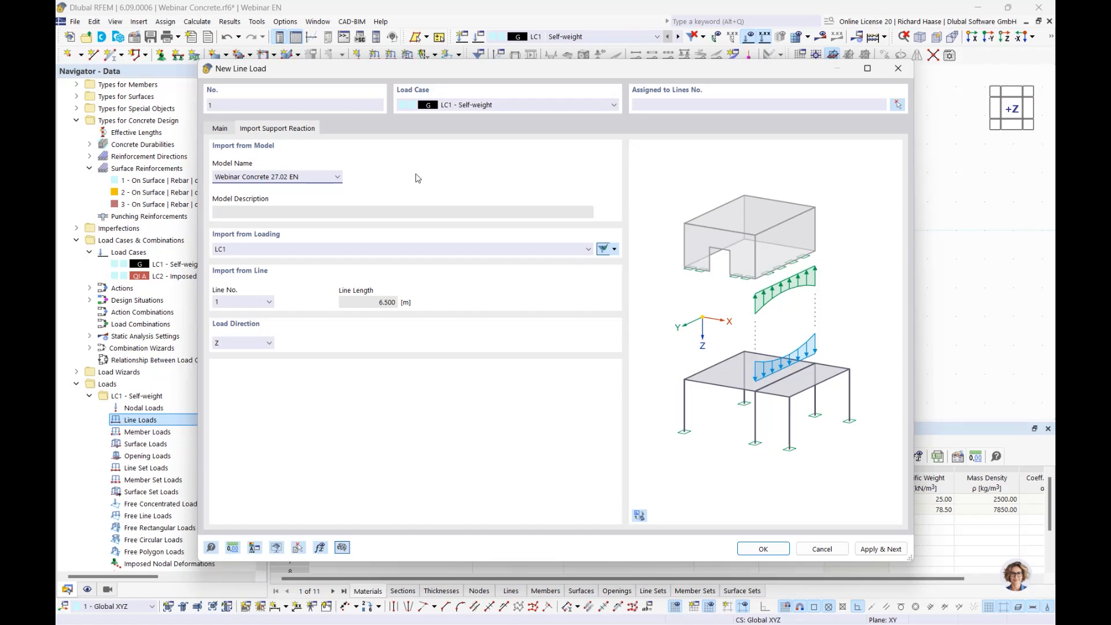
{"action": "left_click", "coordinate": [268, 302]}
{"action": "left_click", "coordinate": [404, 345]}
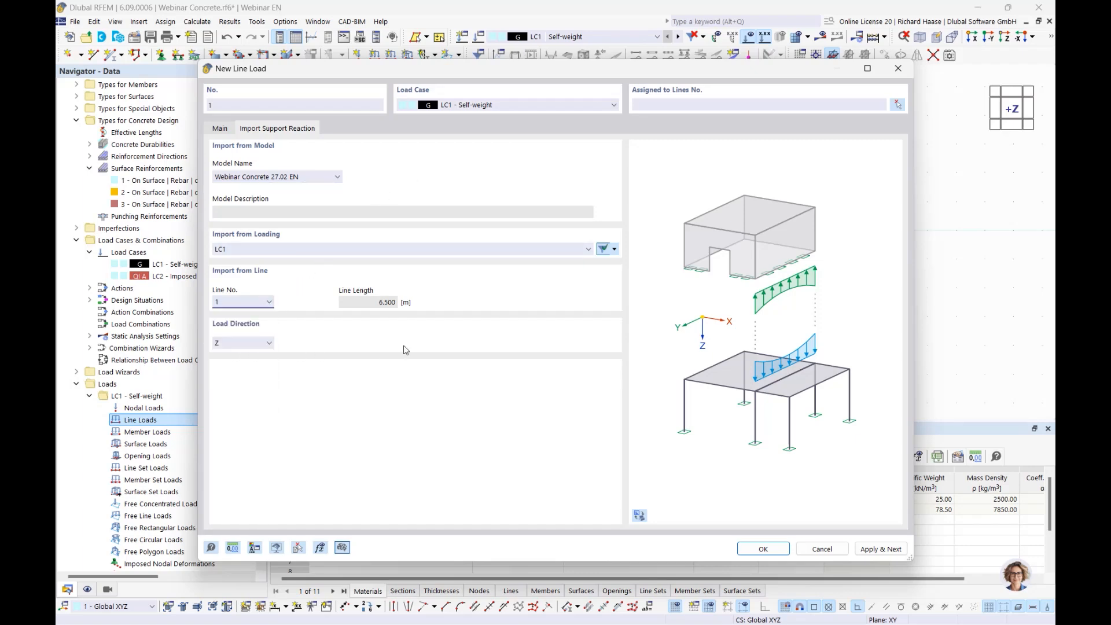
{"action": "left_click", "coordinate": [251, 345]}
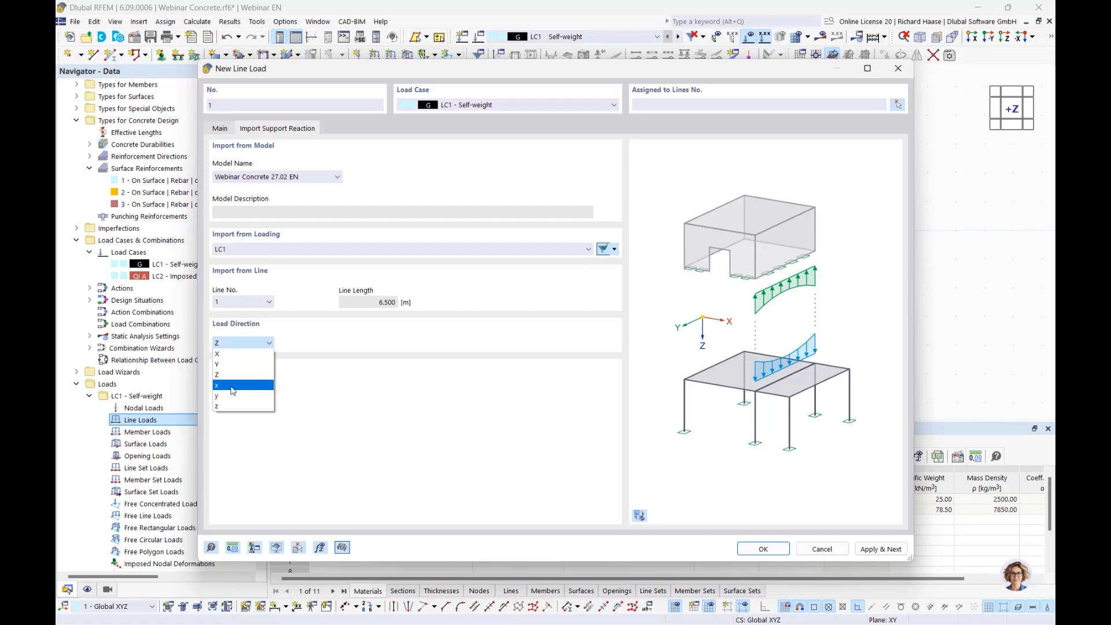
{"action": "left_click", "coordinate": [232, 391]}
{"action": "left_click", "coordinate": [897, 68]}
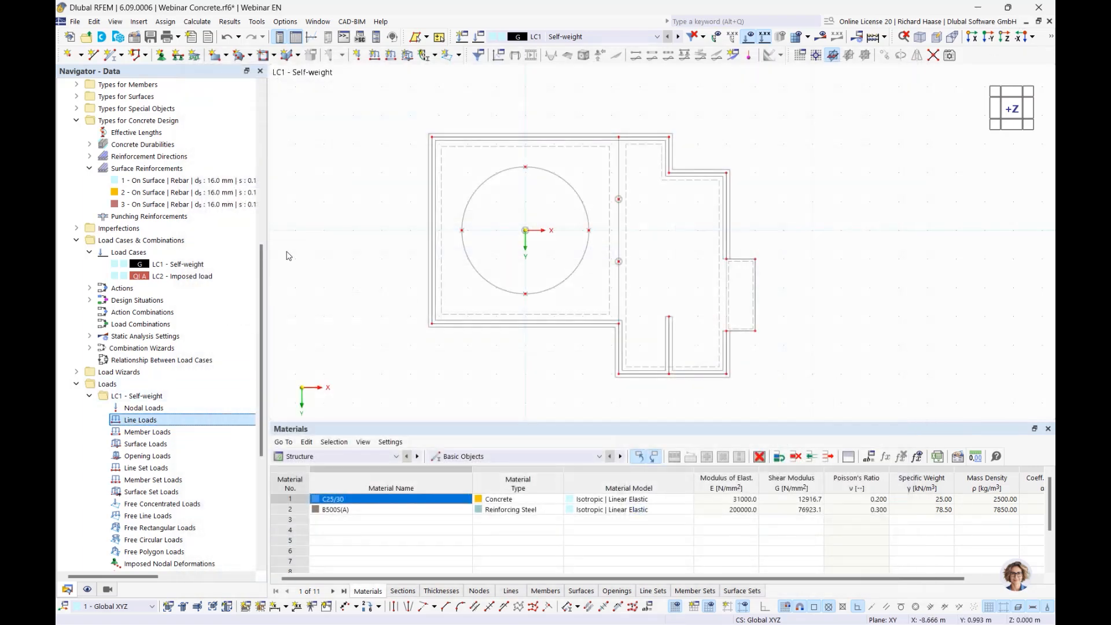
Start a new Import Support Reactions load wizard with Silo as the connected model
{"action": "scroll", "coordinate": [185, 326], "scroll_direction": "up", "scroll_amount": 2}
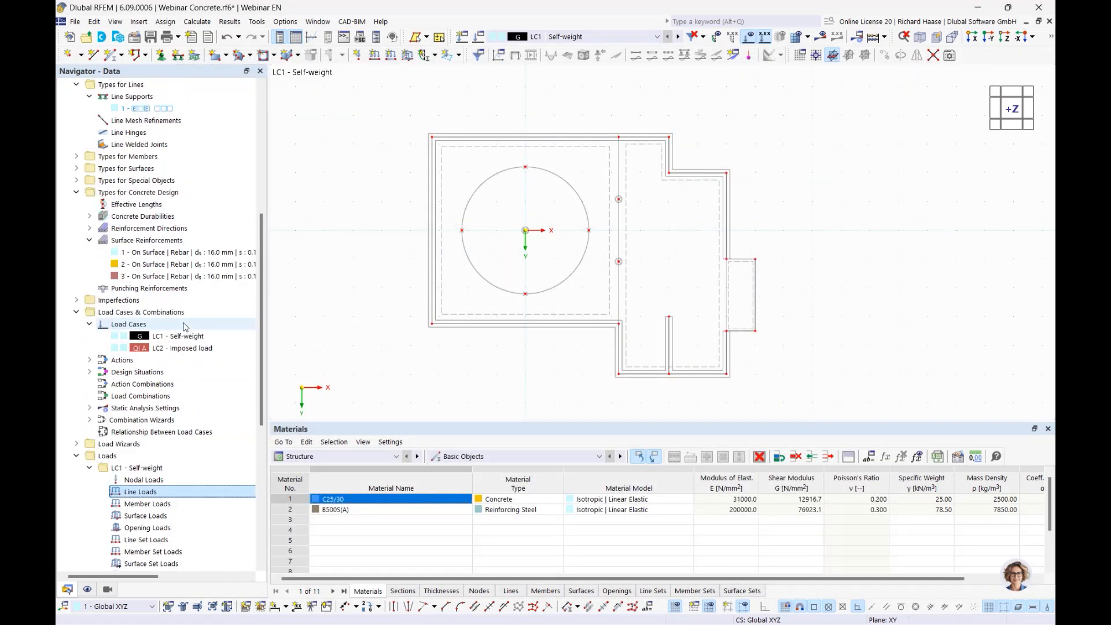
{"action": "scroll", "coordinate": [183, 326], "scroll_direction": "up", "scroll_amount": 3}
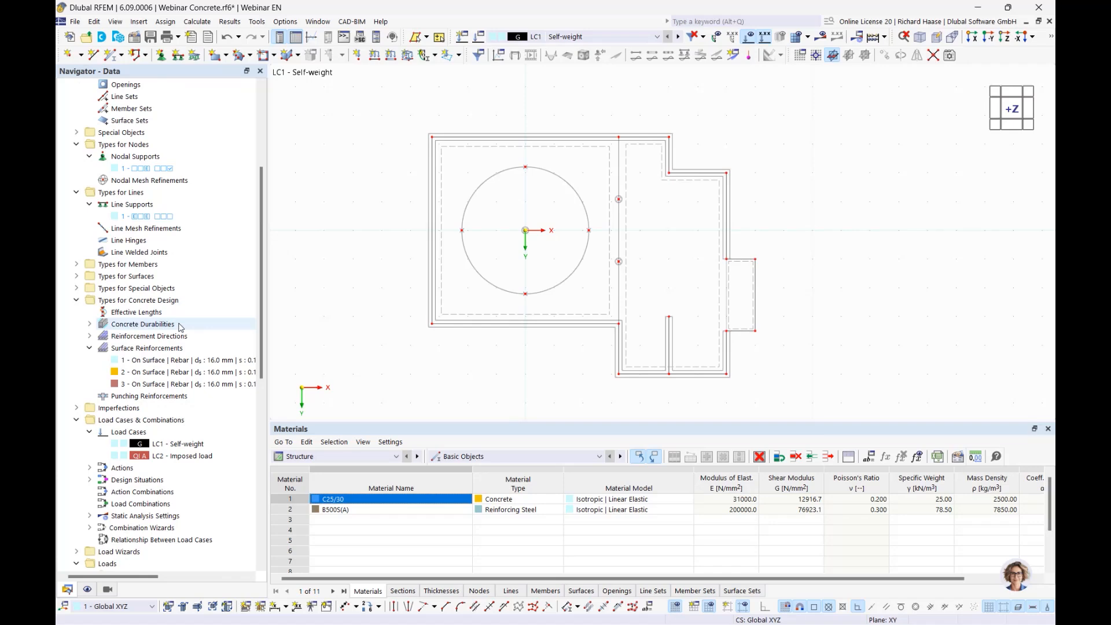
{"action": "scroll", "coordinate": [179, 327], "scroll_direction": "up", "scroll_amount": 5}
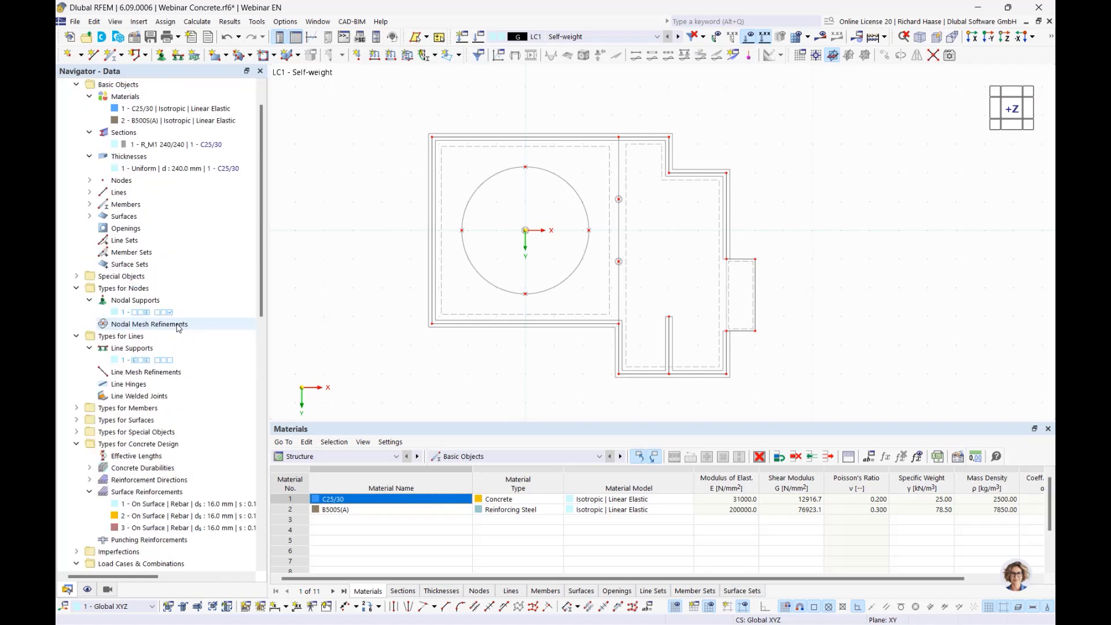
{"action": "scroll", "coordinate": [177, 328], "scroll_direction": "down", "scroll_amount": 8}
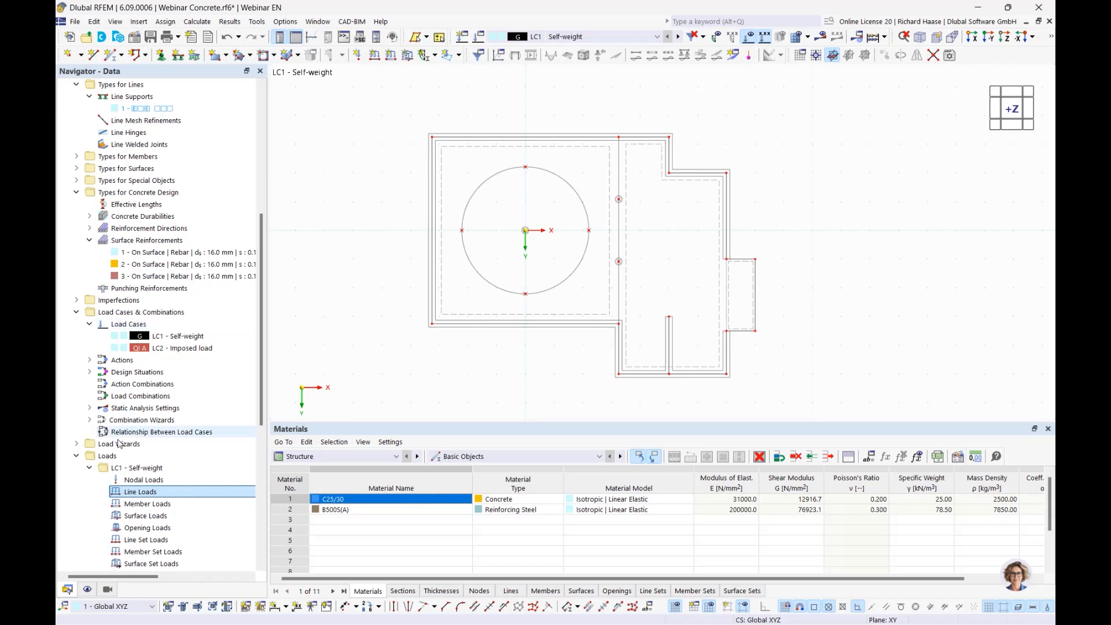
{"action": "left_click", "coordinate": [162, 444]}
{"action": "left_click", "coordinate": [76, 444]}
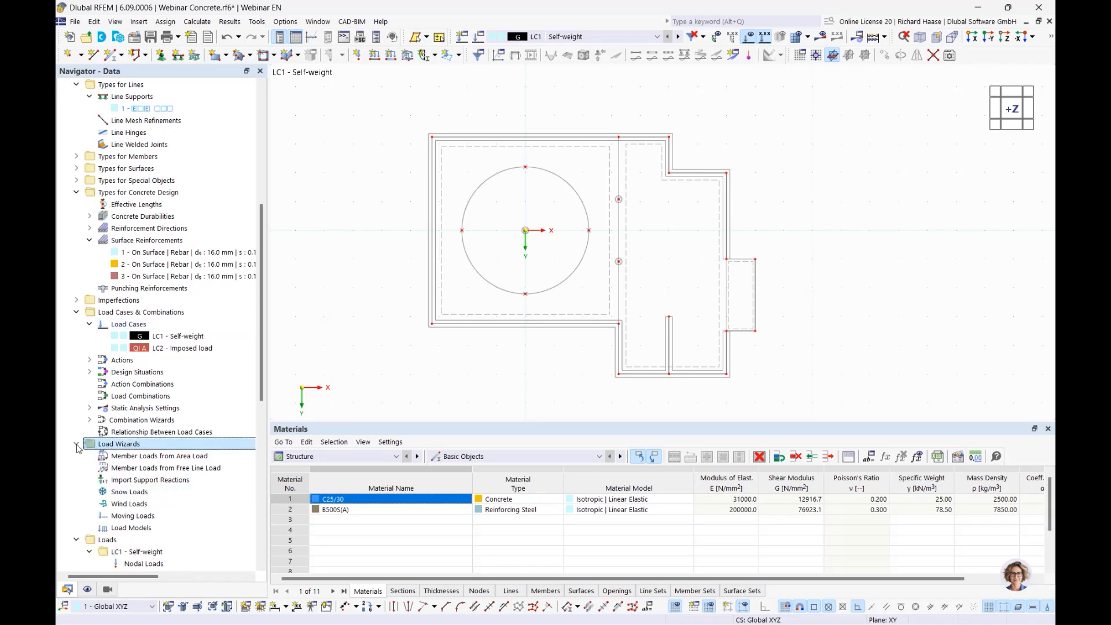
{"action": "double_click", "coordinate": [155, 482]}
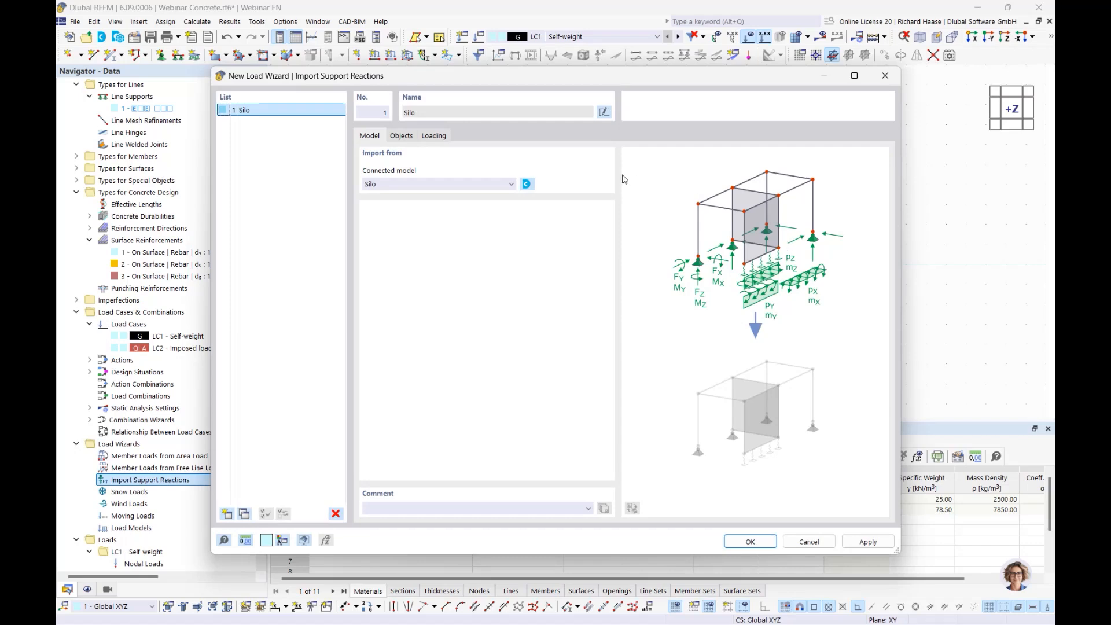
Compare the Manually and Free loads object connection types of the support reaction import, leaving it on Manually
{"action": "left_click", "coordinate": [400, 137]}
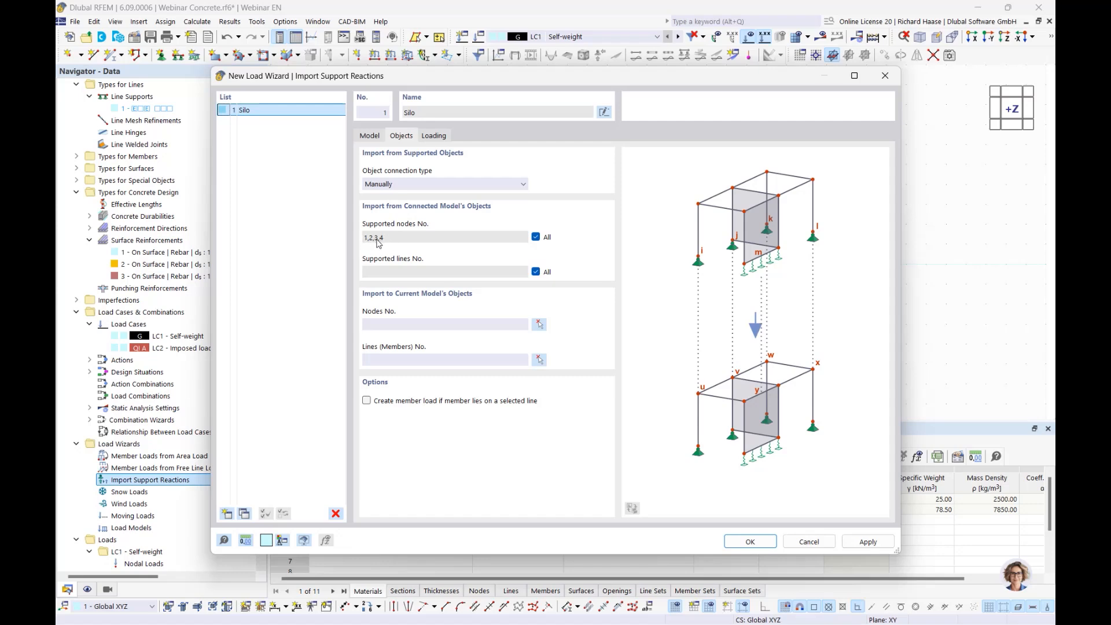
{"action": "left_click", "coordinate": [374, 136]}
{"action": "left_click", "coordinate": [405, 138]}
{"action": "left_click", "coordinate": [410, 190]}
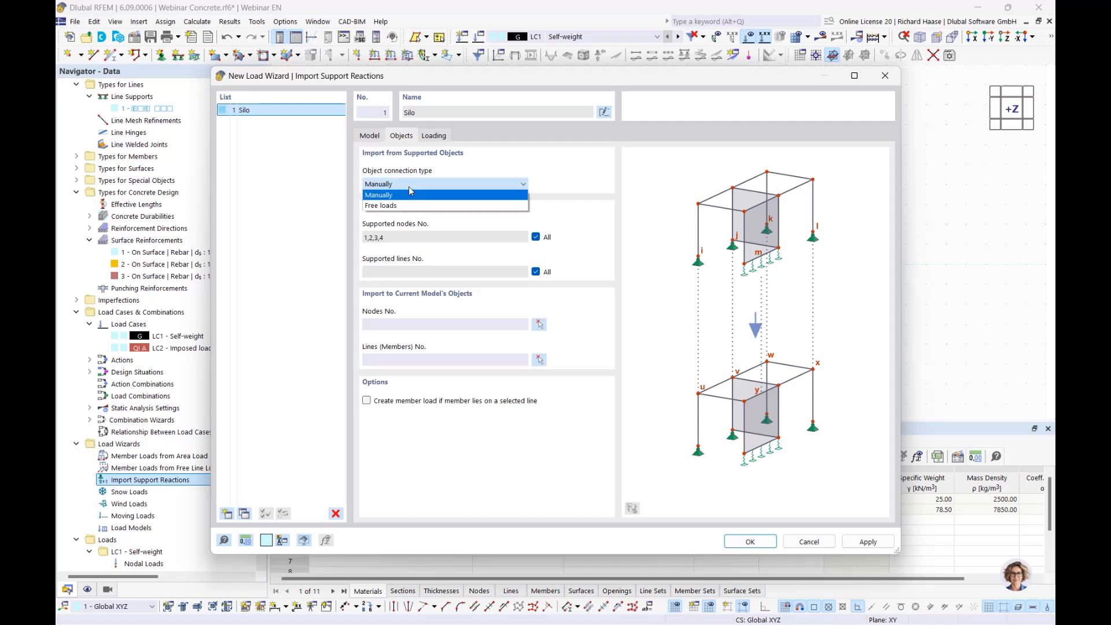
{"action": "left_click", "coordinate": [398, 220]}
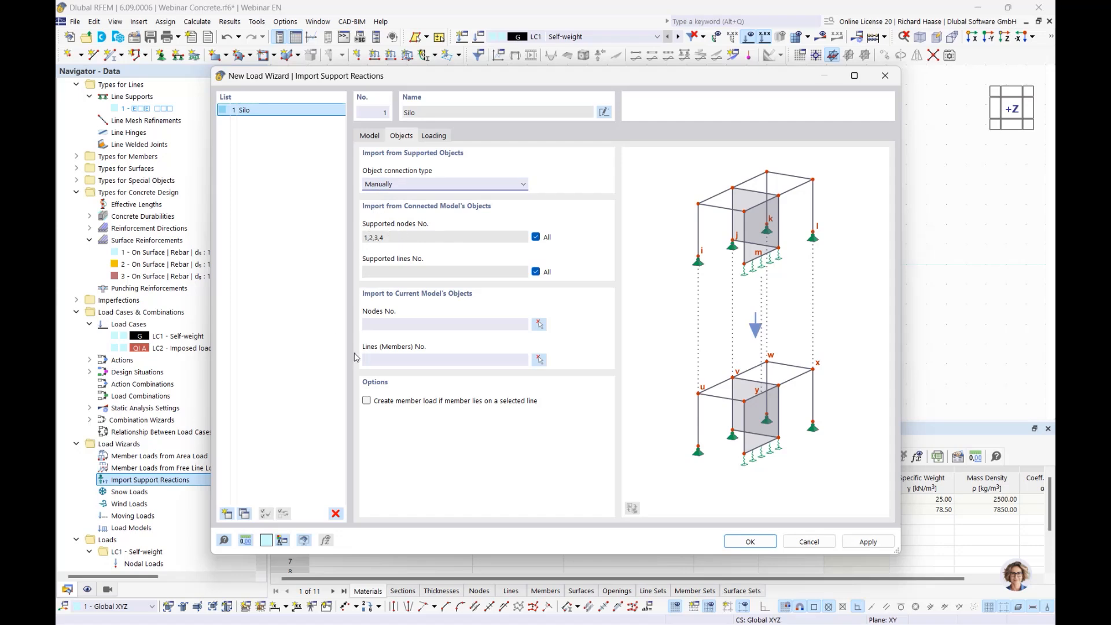
{"action": "left_click", "coordinate": [401, 185]}
{"action": "left_click", "coordinate": [396, 210]}
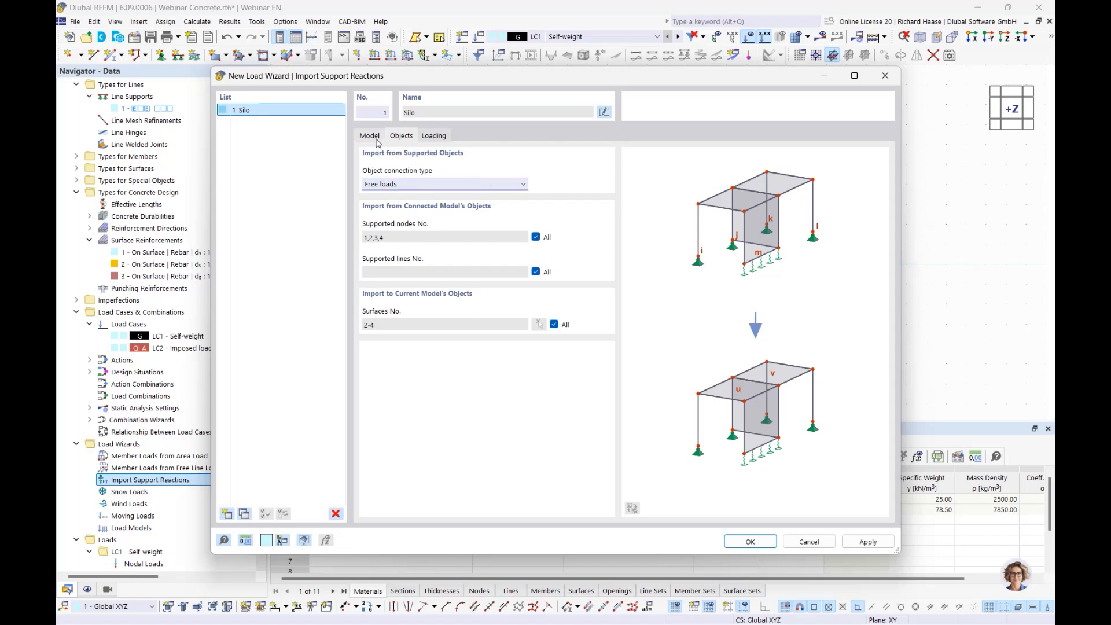
{"action": "left_click", "coordinate": [387, 184]}
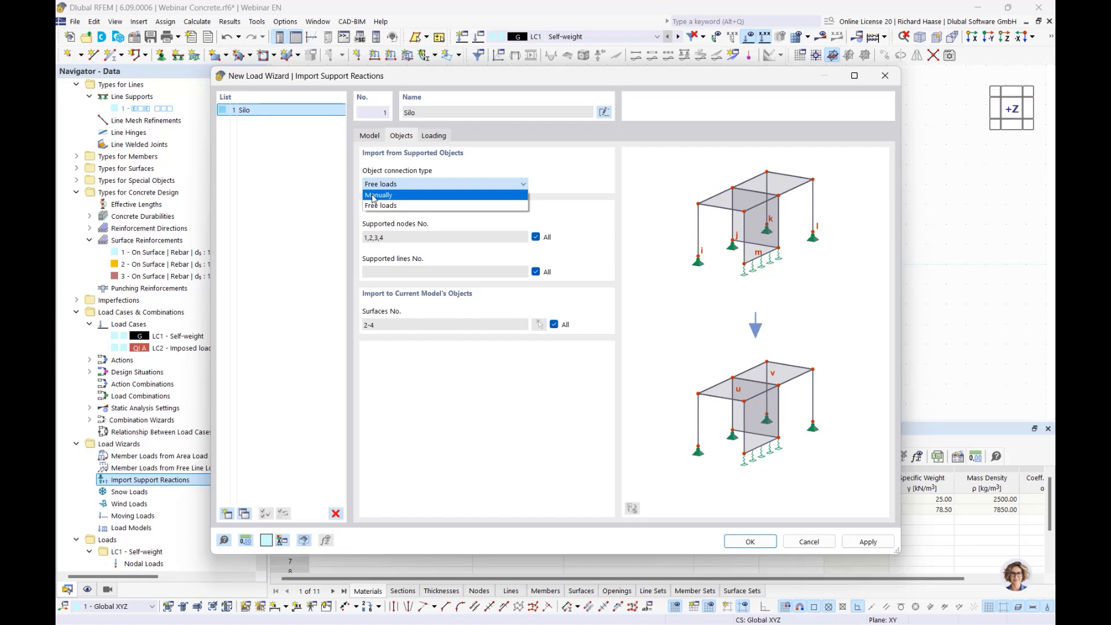
{"action": "left_click", "coordinate": [374, 196]}
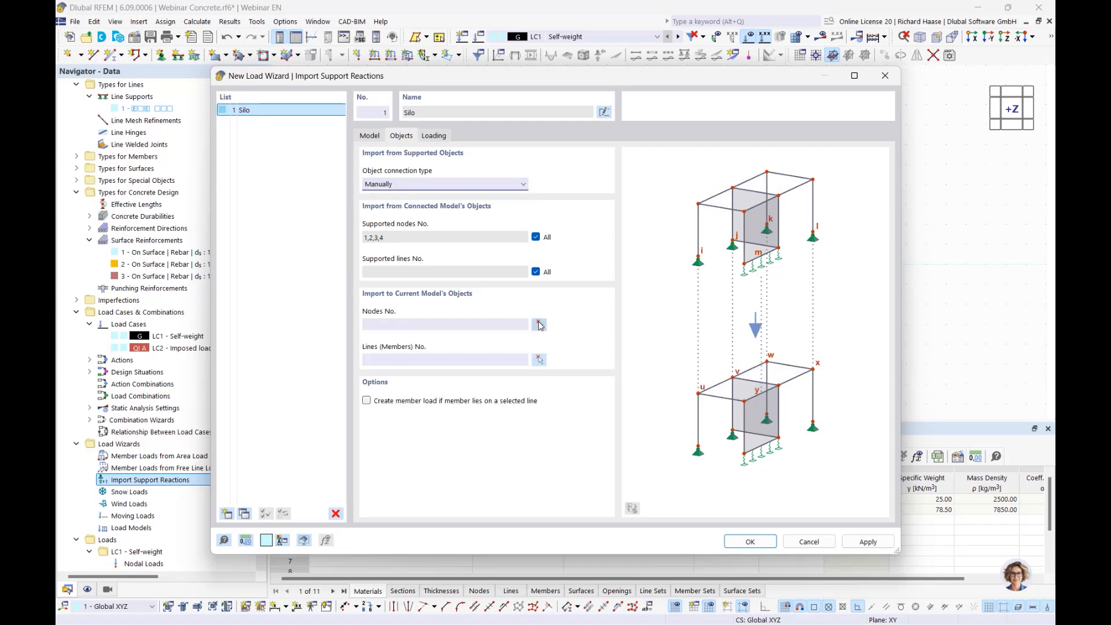
Assign the four nodes on the slab's circle, 15, 16, 17 and 18, as targets for the imported nodal reactions
{"action": "left_click", "coordinate": [540, 325]}
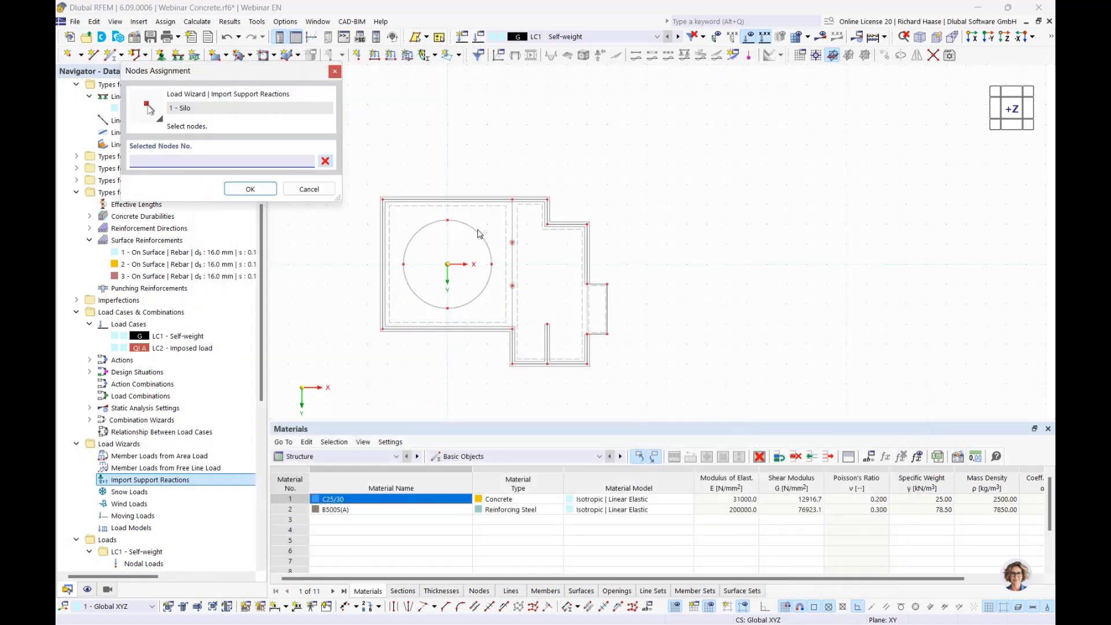
{"action": "scroll", "coordinate": [454, 225], "scroll_direction": "up", "scroll_amount": 1}
{"action": "left_click", "coordinate": [453, 238]}
{"action": "left_click", "coordinate": [546, 328]}
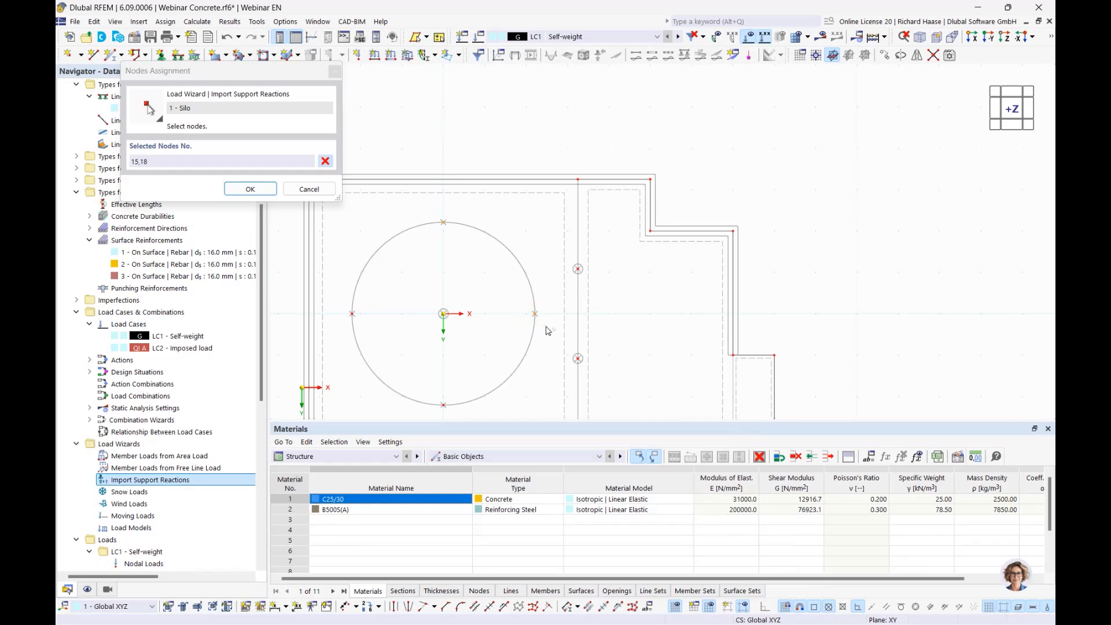
{"action": "left_click", "coordinate": [460, 418]}
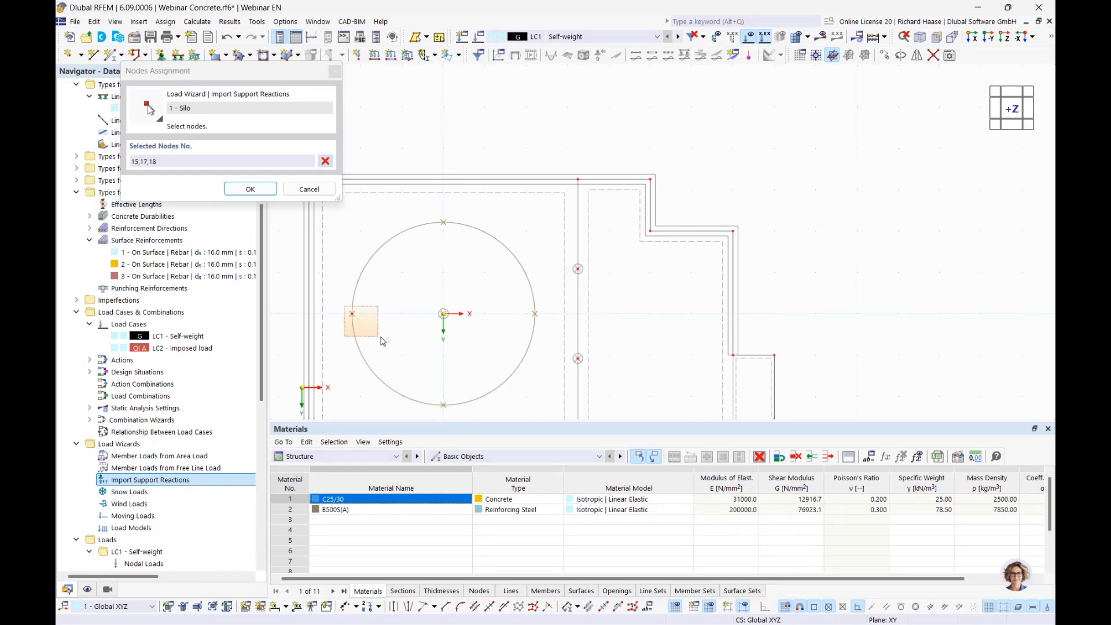
{"action": "left_click", "coordinate": [362, 324]}
{"action": "left_click", "coordinate": [249, 190]}
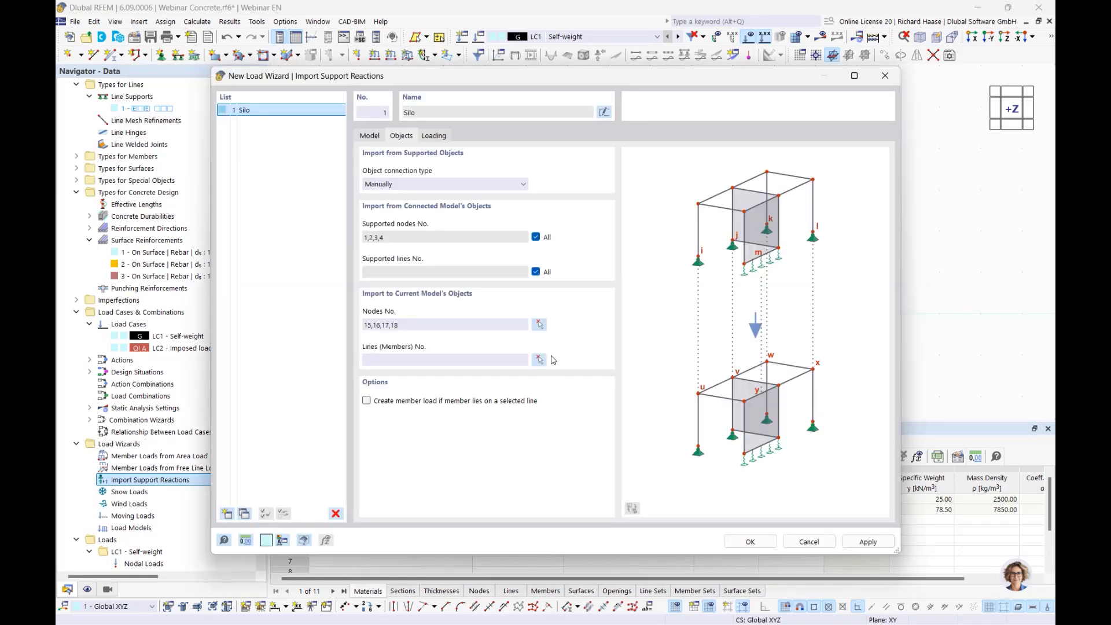
Set the loading connection type of the support reaction import to Automatically
{"action": "left_click", "coordinate": [435, 136]}
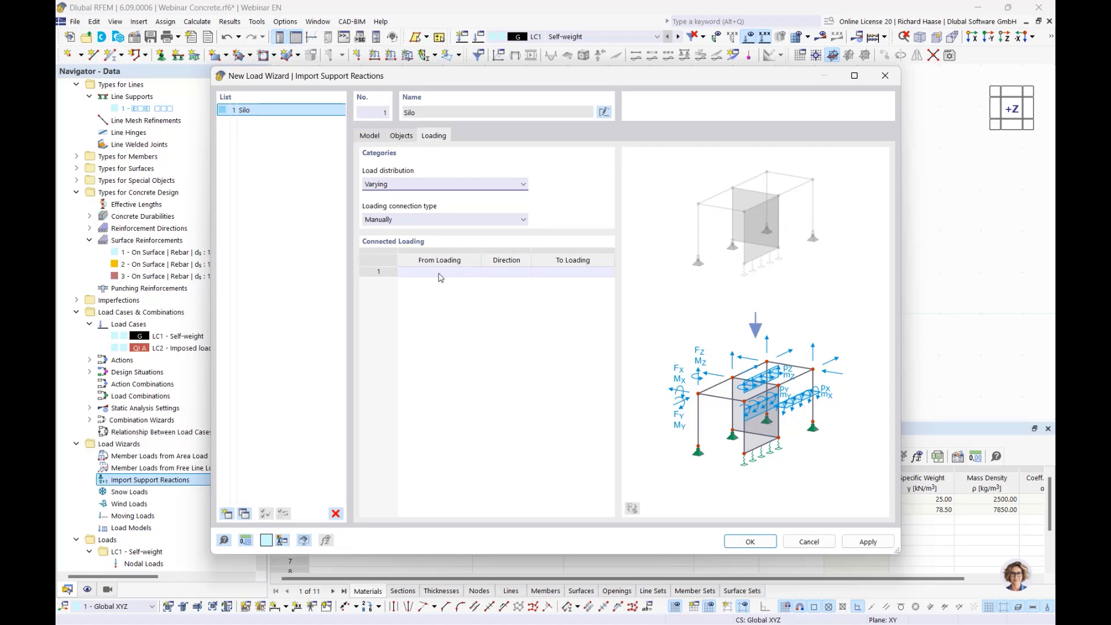
{"action": "left_click", "coordinate": [408, 220]}
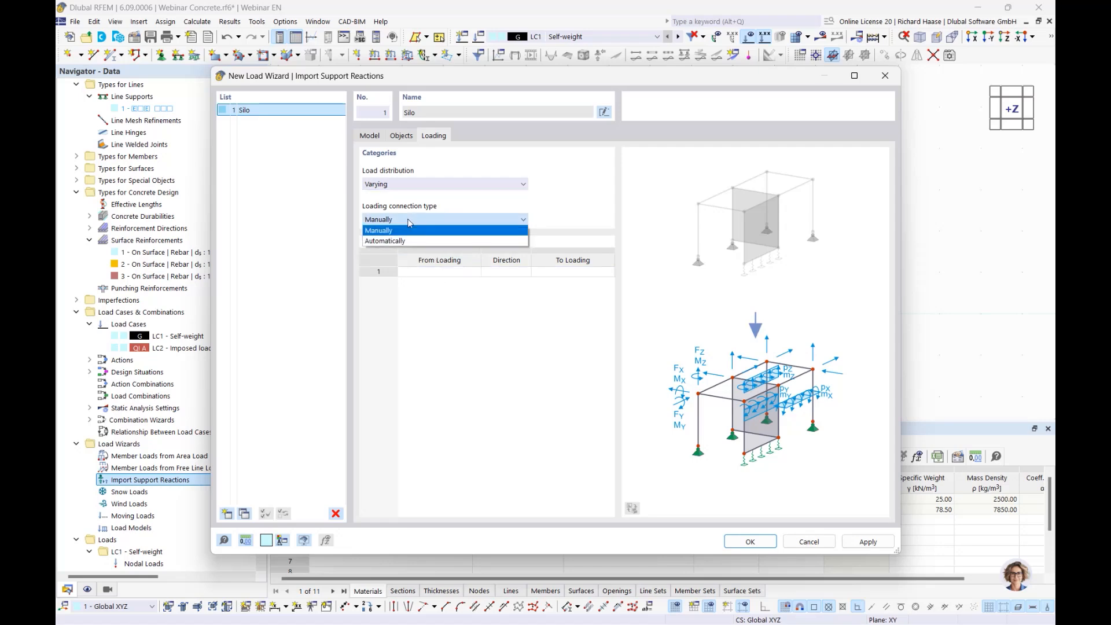
{"action": "left_click", "coordinate": [384, 242]}
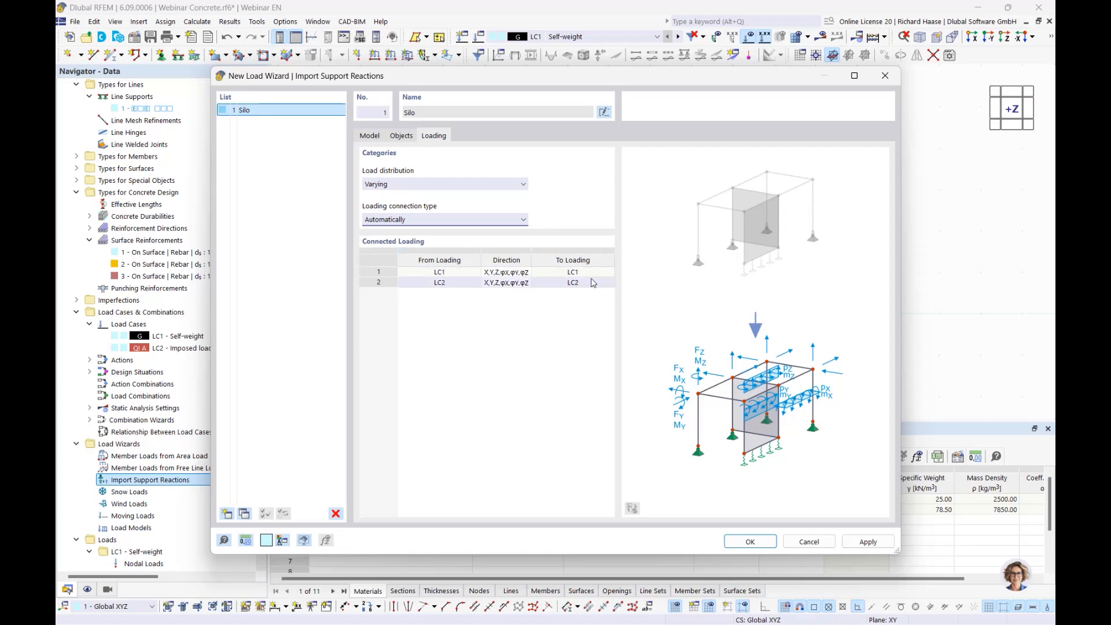
Restrict the imported reactions to direction Z only for both LC1 and LC2, and confirm the load wizard
{"action": "left_click", "coordinate": [514, 273]}
{"action": "left_click", "coordinate": [526, 273]}
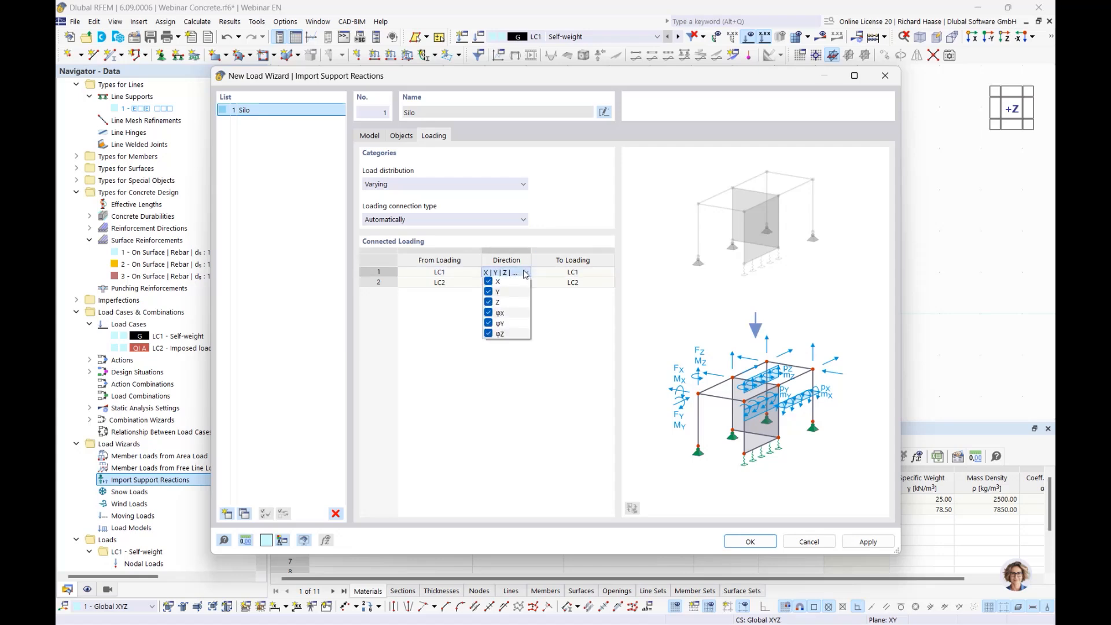
{"action": "left_click", "coordinate": [487, 291]}
{"action": "left_click", "coordinate": [488, 283]}
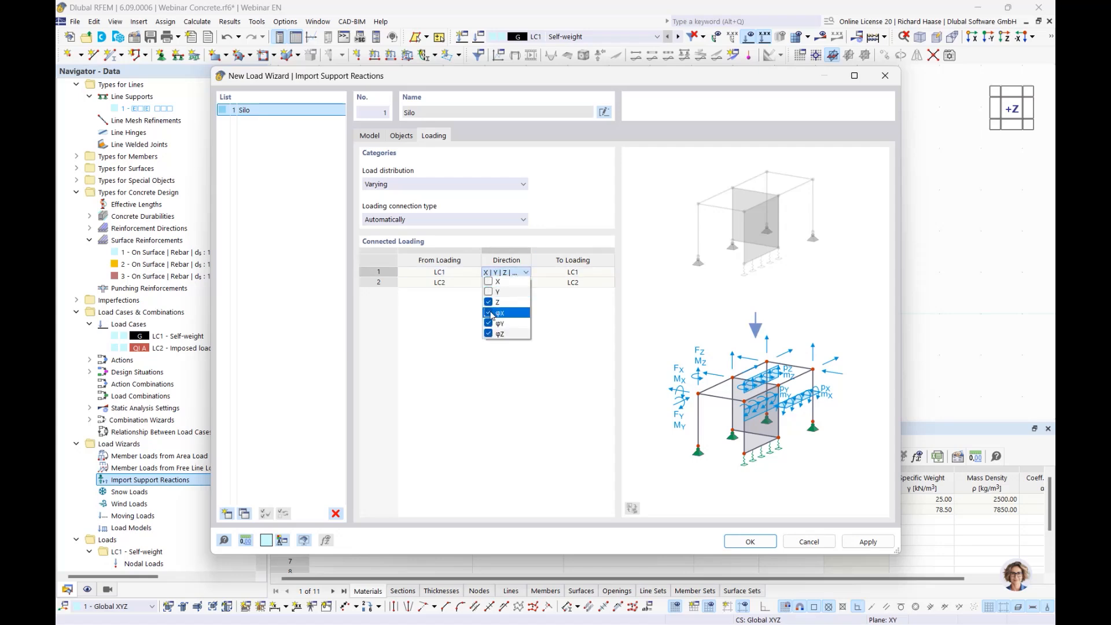
{"action": "left_click", "coordinate": [489, 314]}
{"action": "left_click", "coordinate": [489, 324]}
{"action": "left_click", "coordinate": [489, 334]}
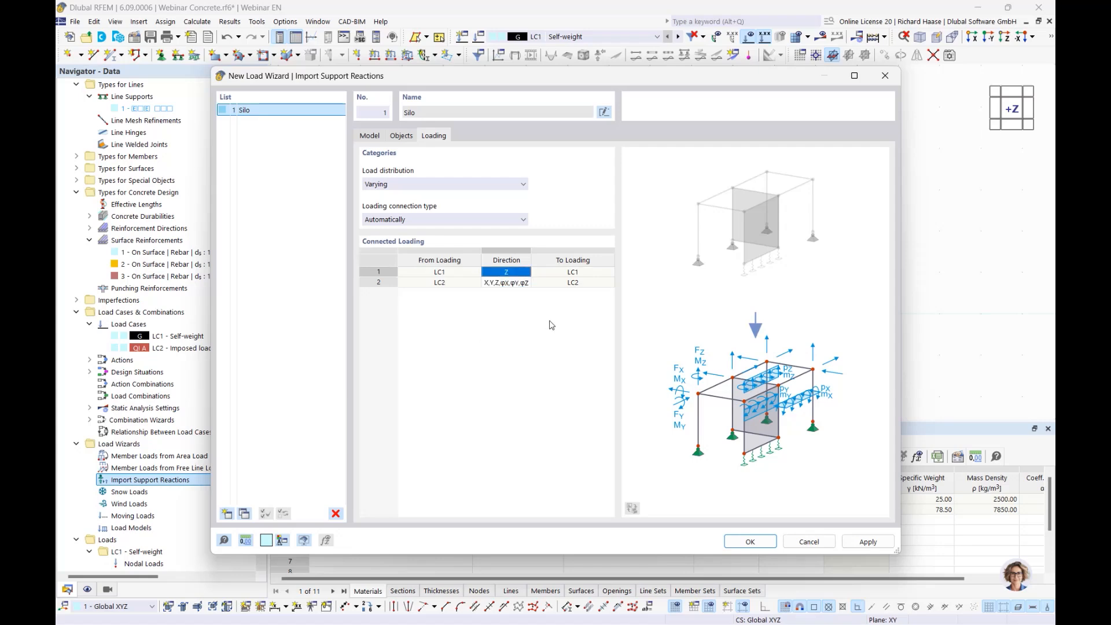
{"action": "left_click", "coordinate": [508, 283]}
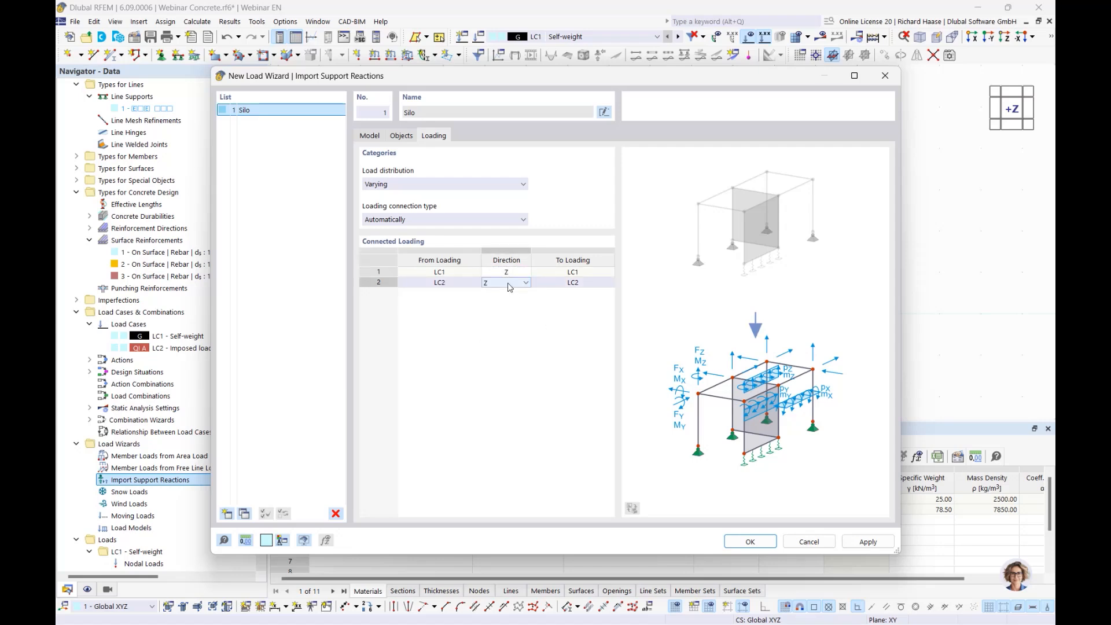
{"action": "left_click", "coordinate": [524, 319]}
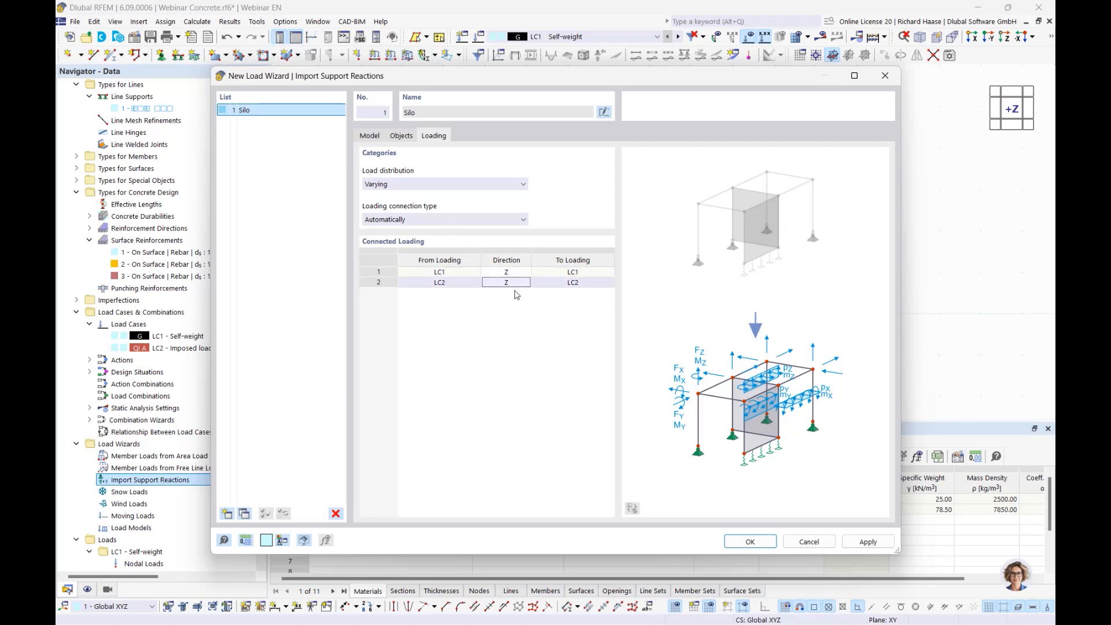
{"action": "left_click", "coordinate": [747, 542]}
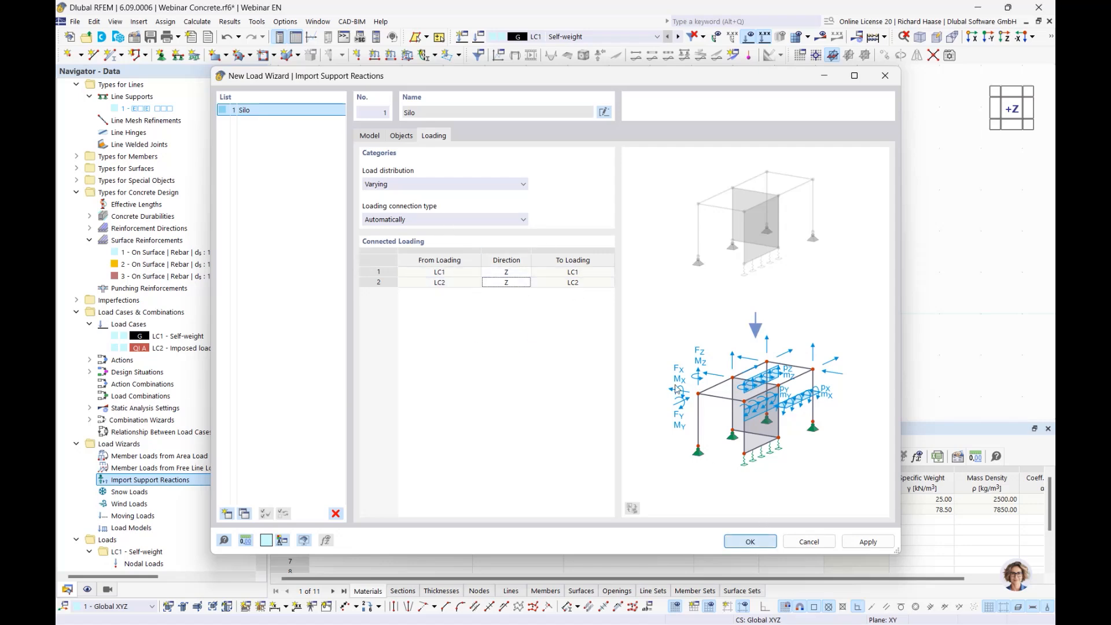
Examine the imported nodal loads on the slab's circle in LC1 - Self-weight and LC2 - Imposed load
{"action": "middle_click_drag", "start_coordinate": [570, 253], "coordinate": [490, 130], "text": "ctrl"}
{"action": "scroll", "coordinate": [559, 293], "scroll_direction": "up", "scroll_amount": 4}
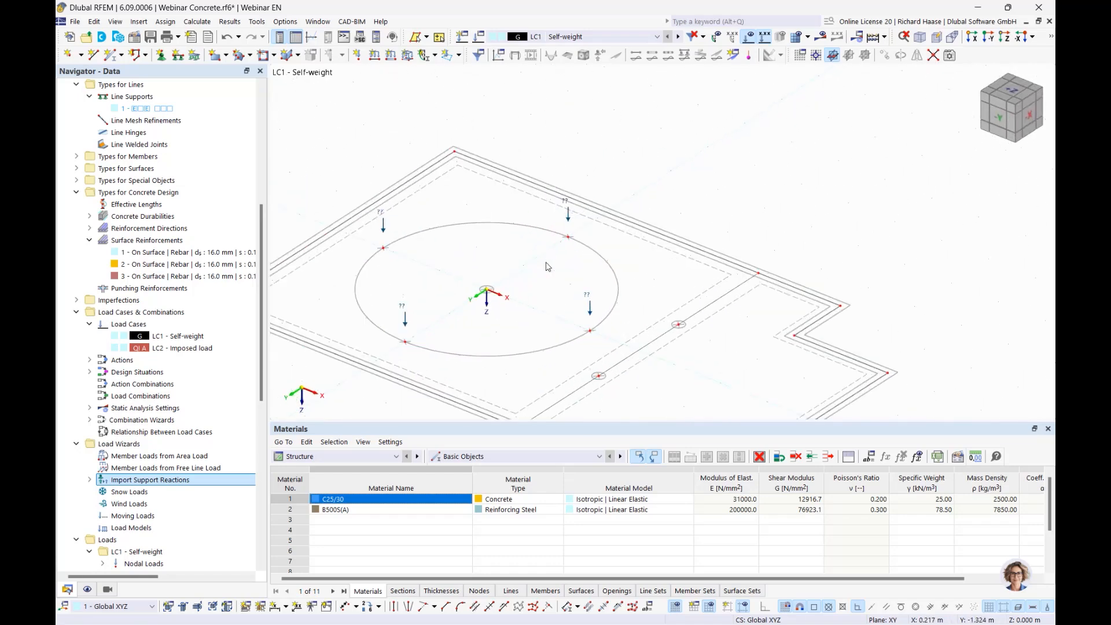
{"action": "left_click", "coordinate": [678, 37]}
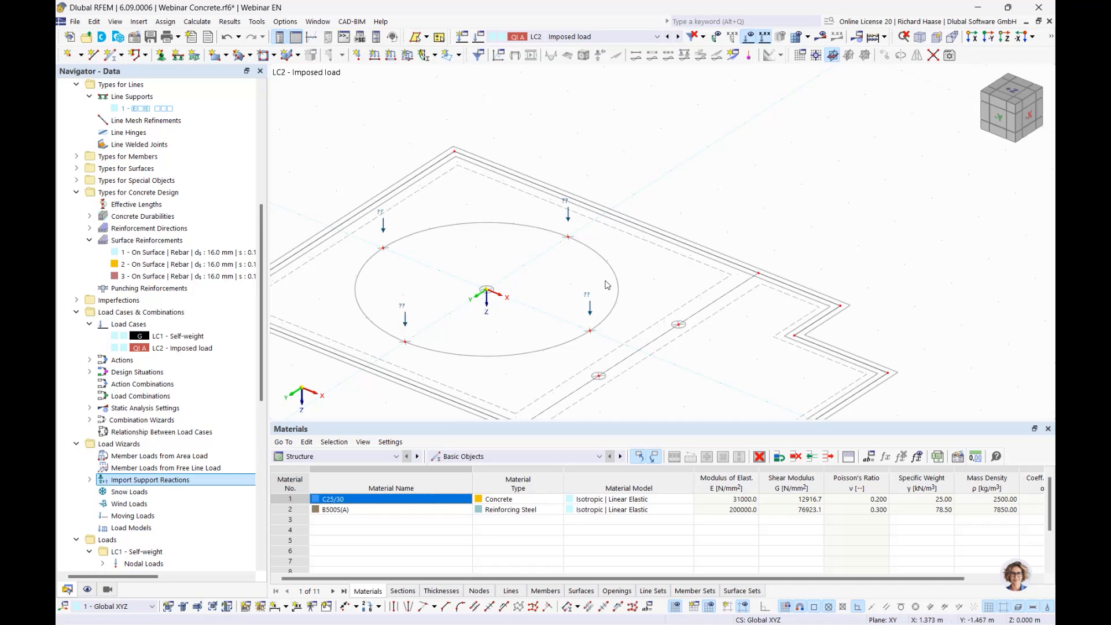
{"action": "middle_click_drag", "start_coordinate": [560, 291], "coordinate": [582, 264]}
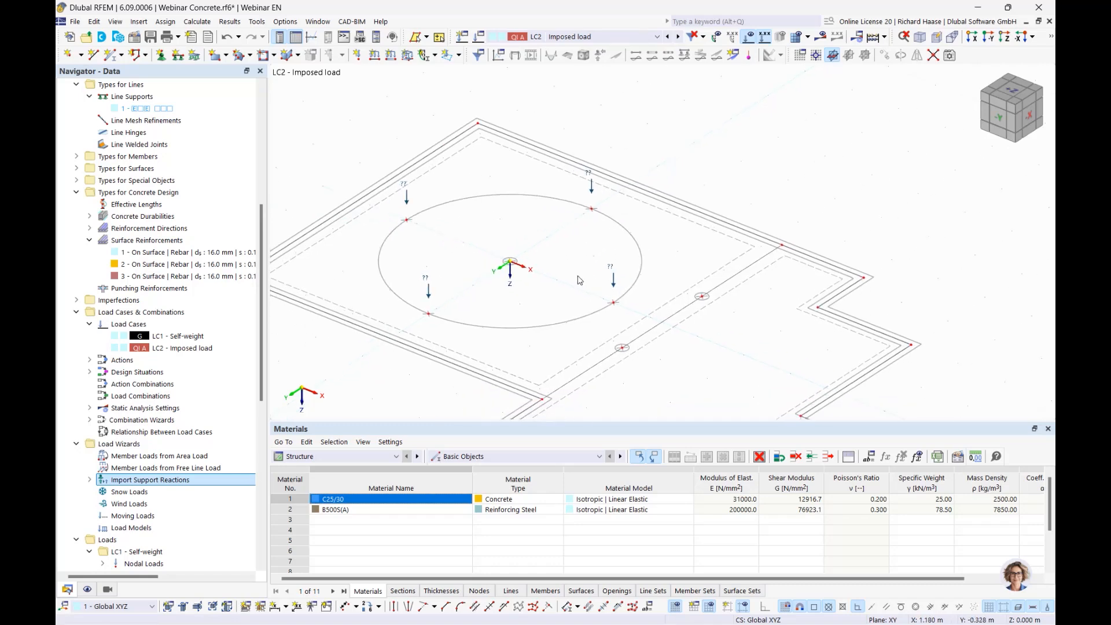
Calculate only the load cases LC1 Self-weight and LC2 Imposed load, ignoring the plausibility check warnings
{"action": "left_click", "coordinate": [197, 22]}
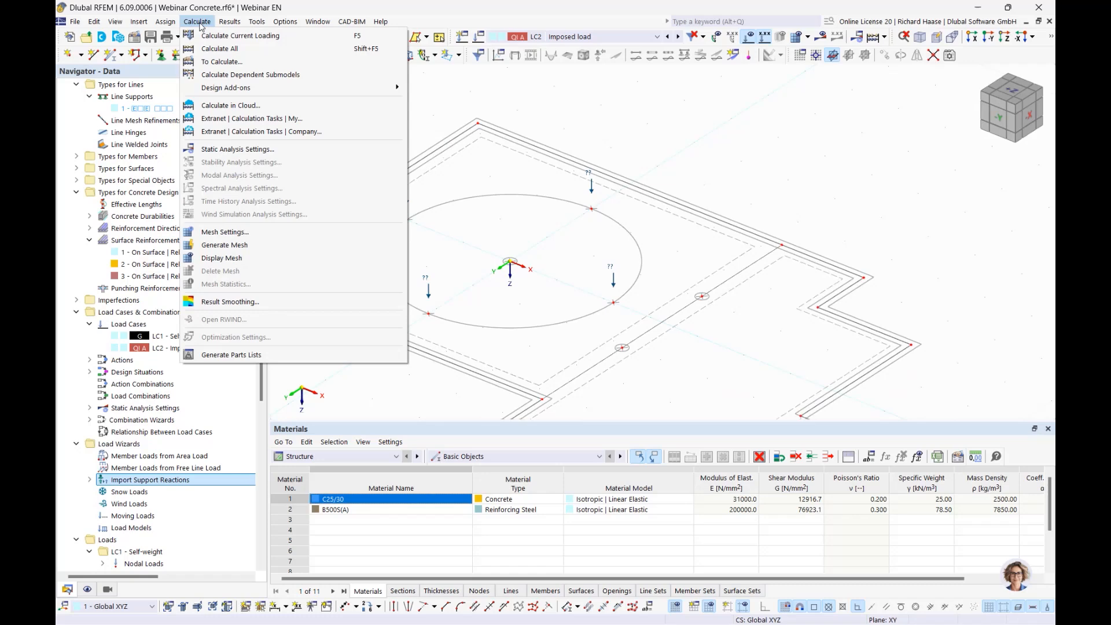
{"action": "left_click", "coordinate": [220, 62]}
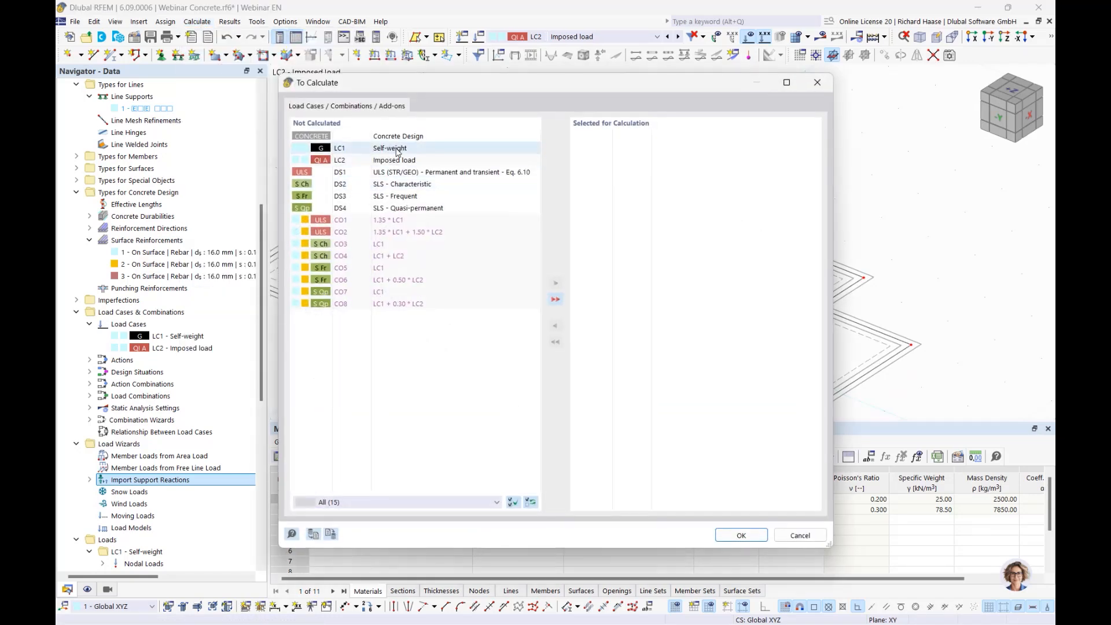
{"action": "left_click", "coordinate": [398, 150]}
{"action": "double_click", "coordinate": [408, 153]}
{"action": "double_click", "coordinate": [408, 153]}
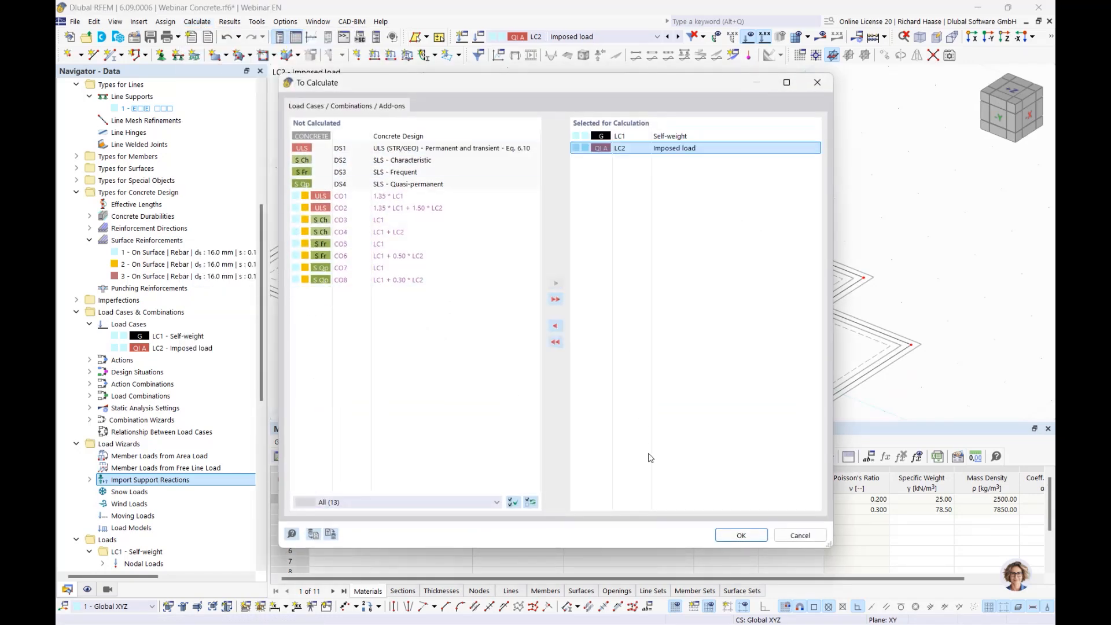
{"action": "left_click", "coordinate": [741, 535]}
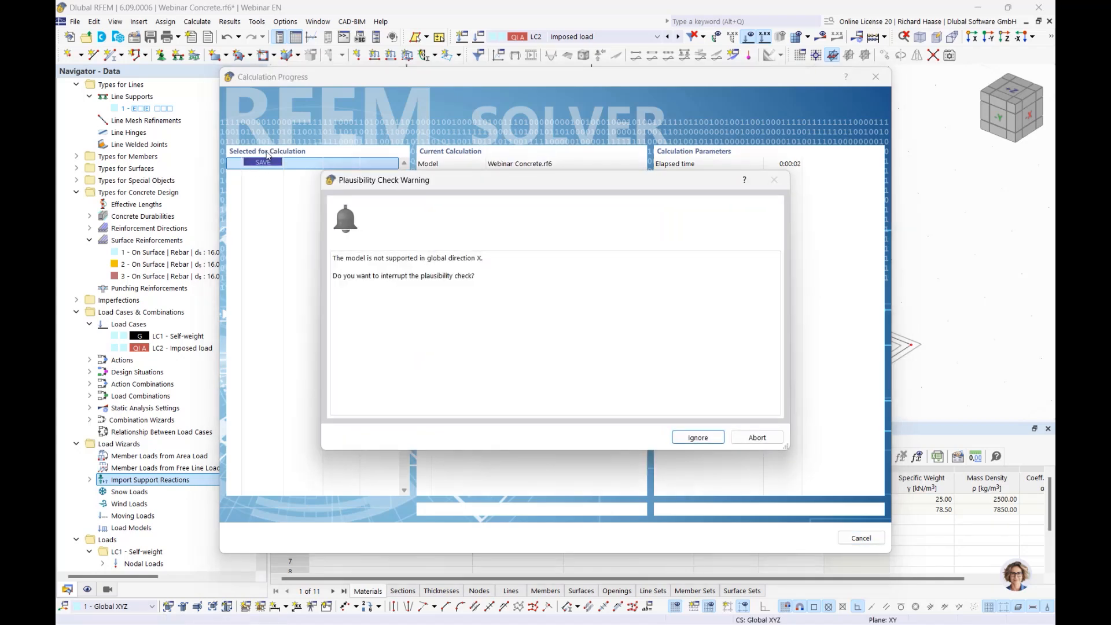
{"action": "left_click", "coordinate": [703, 440]}
{"action": "left_click", "coordinate": [703, 439]}
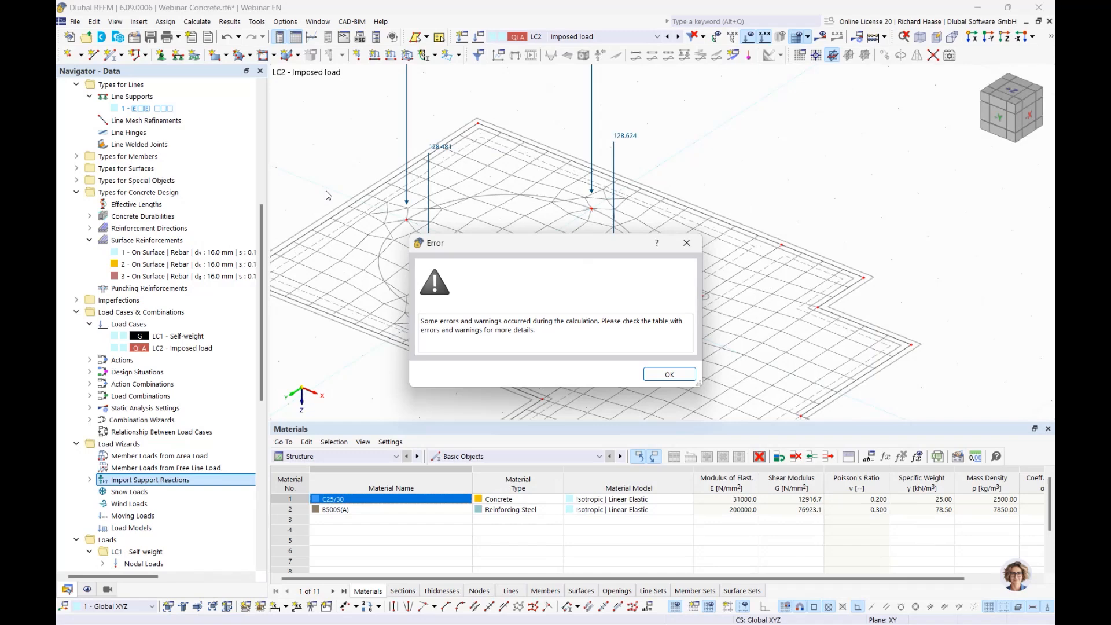
{"action": "left_click", "coordinate": [684, 374]}
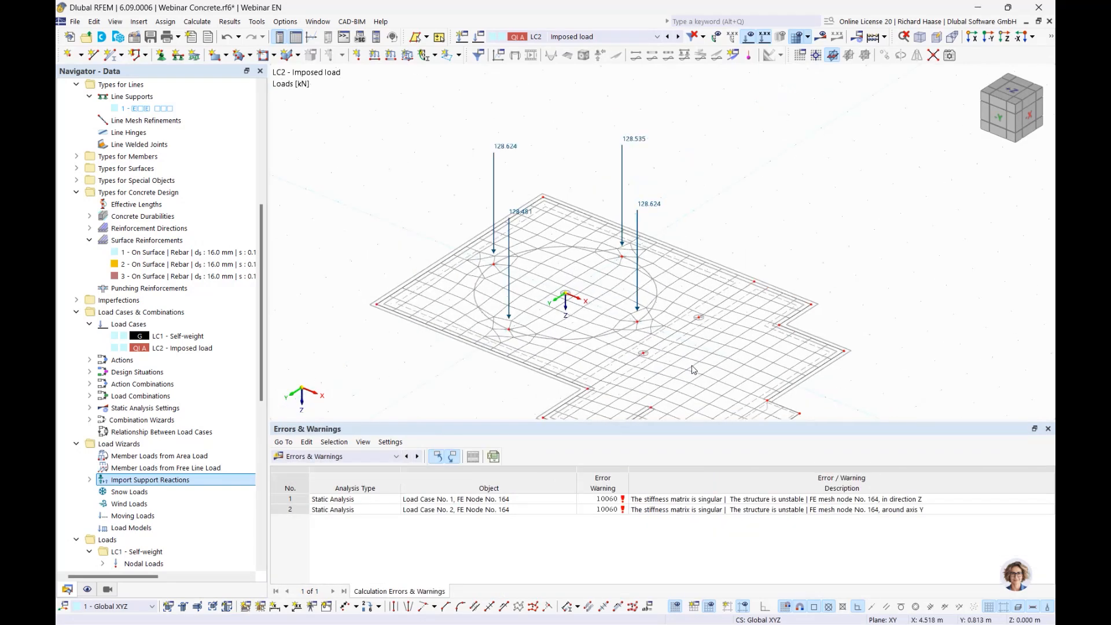
Check the model type in the base data of the Webinar Concrete model
{"action": "middle_click_drag", "start_coordinate": [693, 369], "coordinate": [654, 279]}
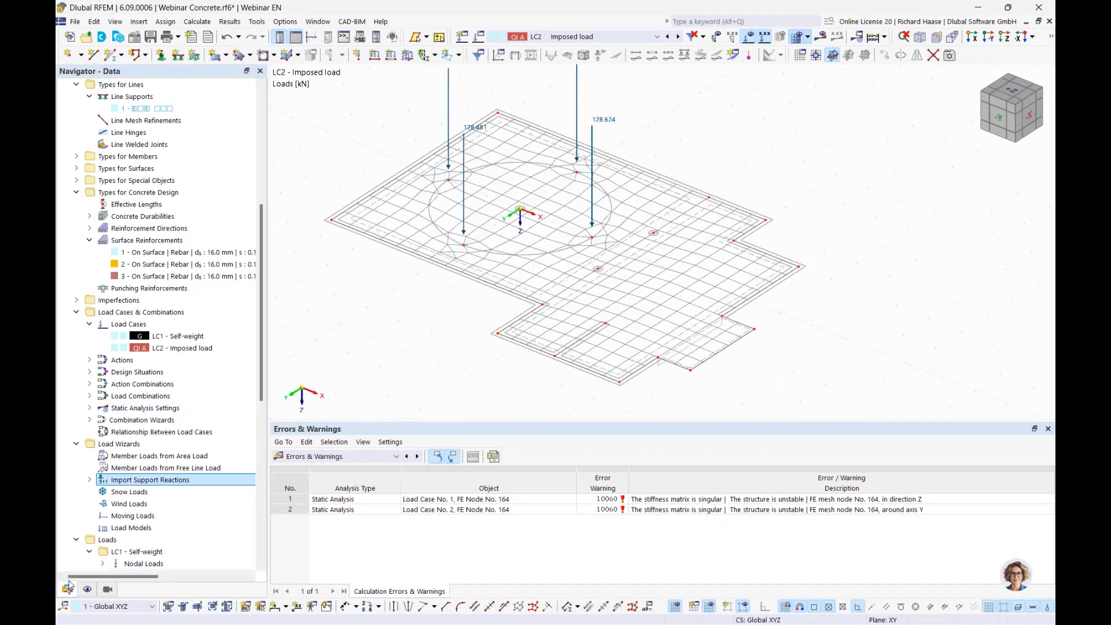
{"action": "scroll", "coordinate": [144, 130], "scroll_direction": "up", "scroll_amount": 8}
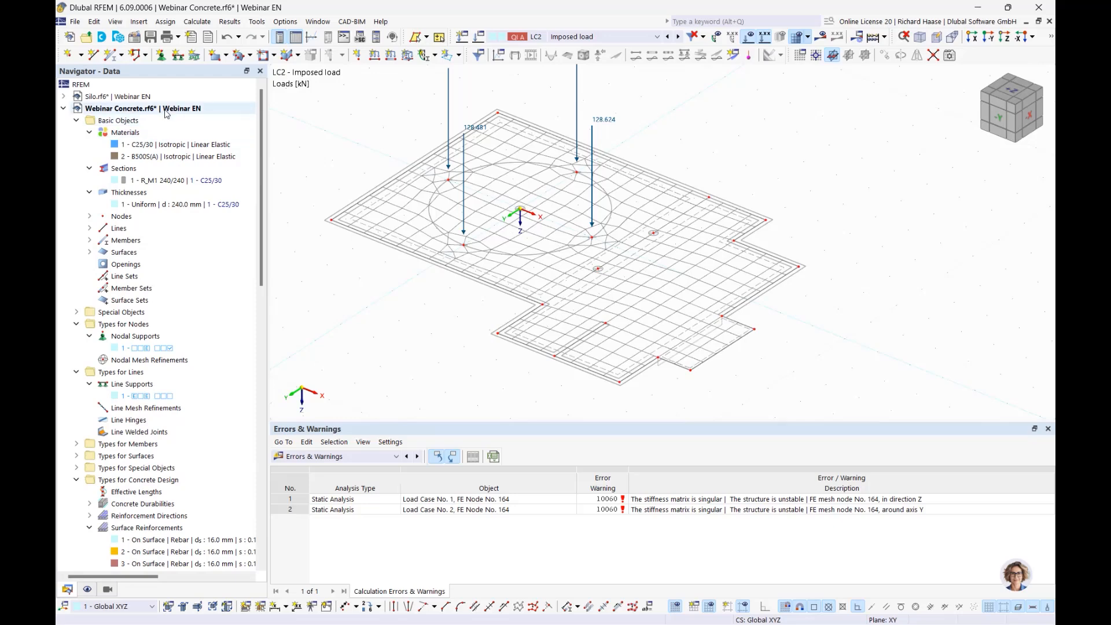
{"action": "right_click", "coordinate": [165, 111]}
{"action": "left_click", "coordinate": [196, 118]}
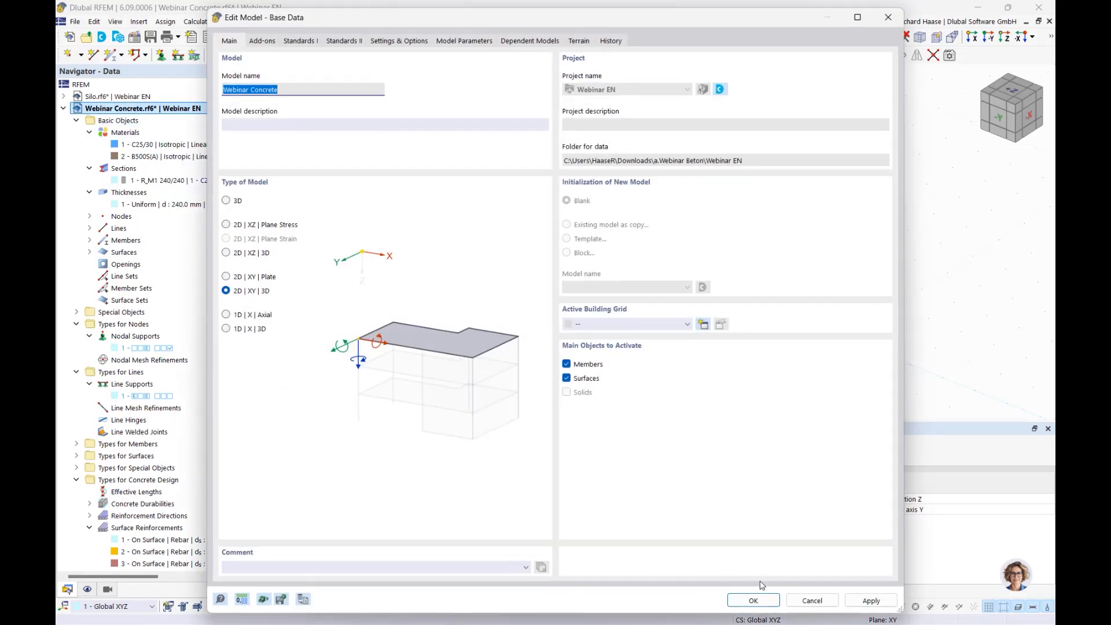
{"action": "left_click", "coordinate": [753, 600]}
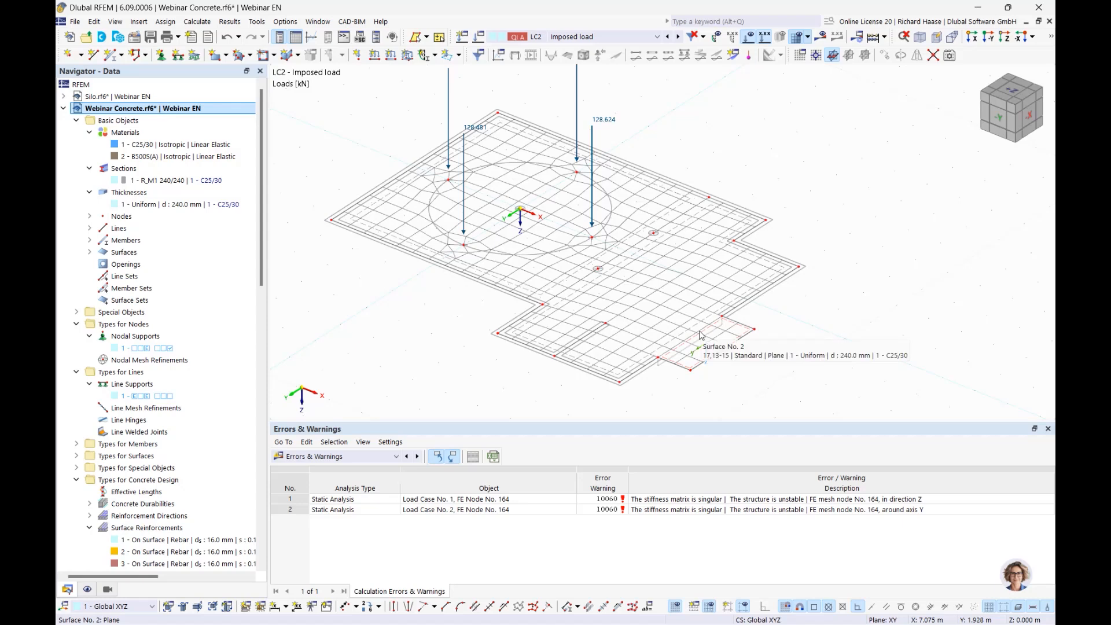
{"action": "middle_click_drag", "start_coordinate": [701, 335], "coordinate": [714, 338], "text": "ctrl"}
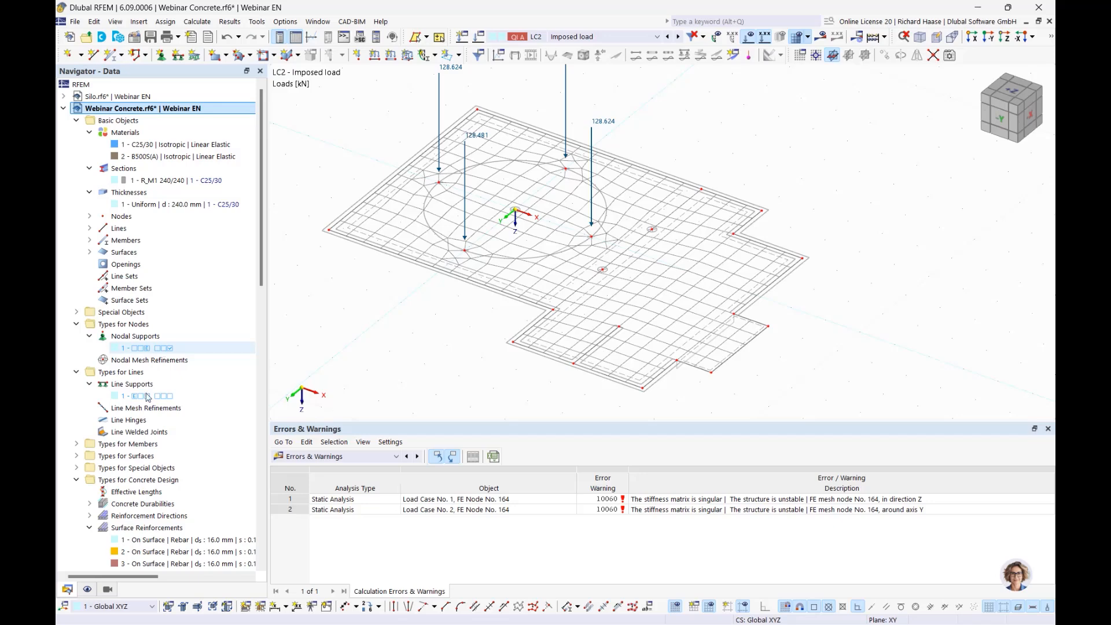
{"action": "double_click", "coordinate": [159, 348]}
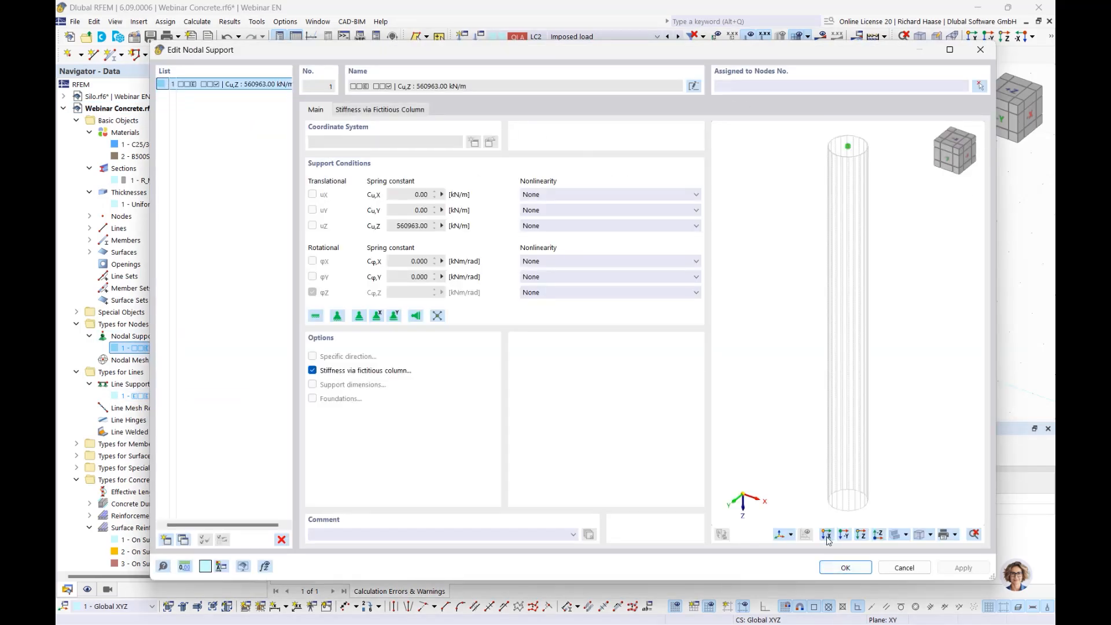
{"action": "left_click", "coordinate": [980, 86]}
{"action": "scroll", "coordinate": [520, 226], "scroll_direction": "up", "scroll_amount": 5}
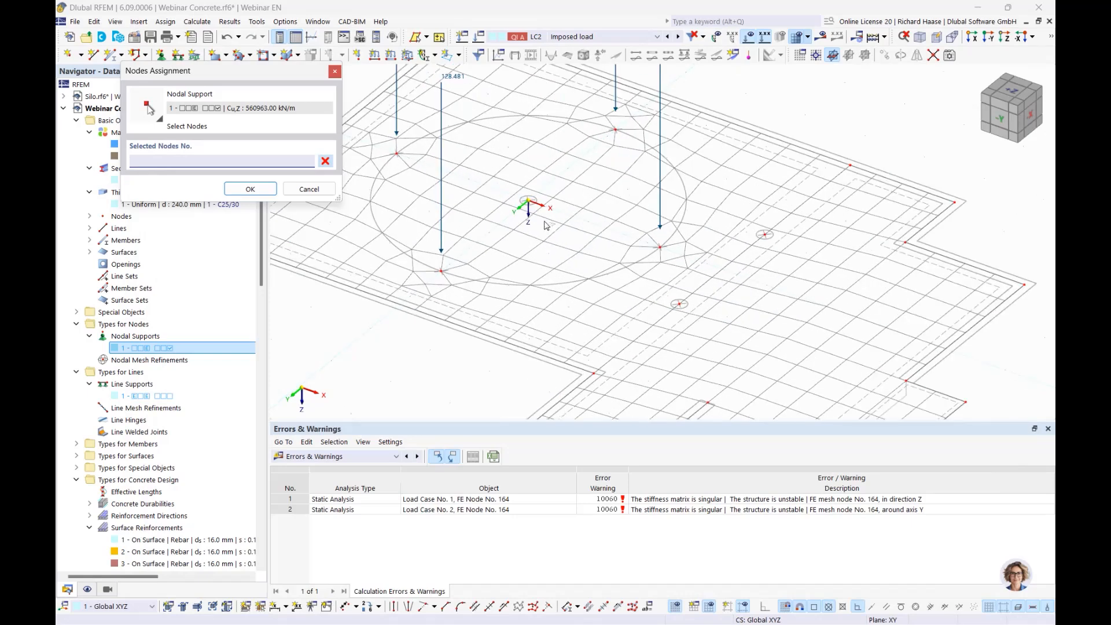
Hide the FE mesh and assign the existing nodal support to the circle's centre node and the two inner-line column nodes (19-21), accepting deletion of results
{"action": "left_click", "coordinate": [196, 21]}
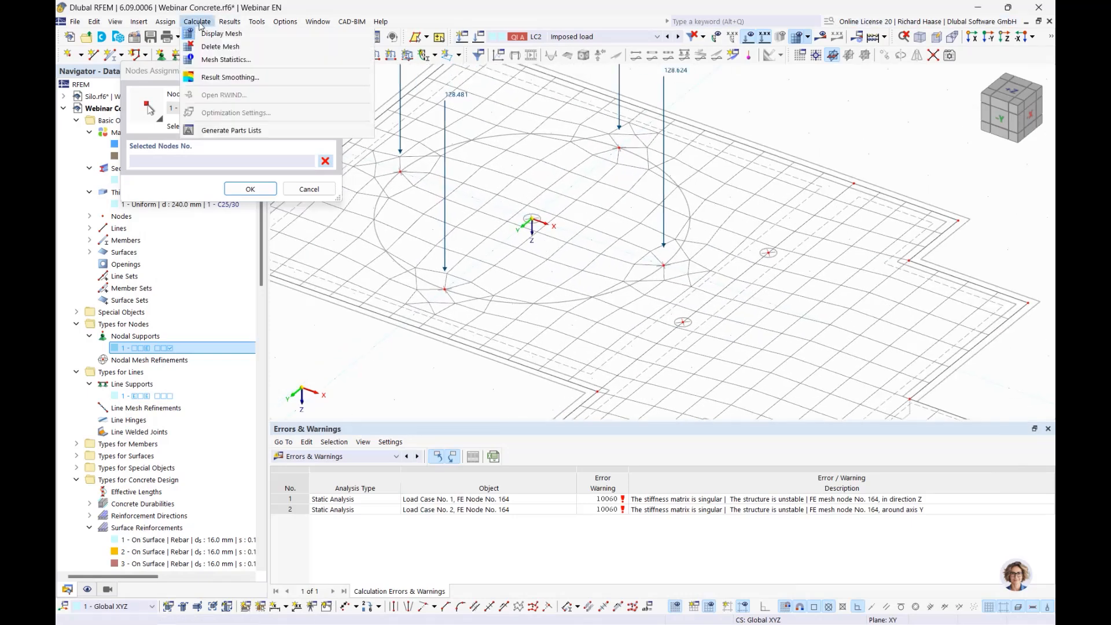
{"action": "left_click", "coordinate": [239, 258]}
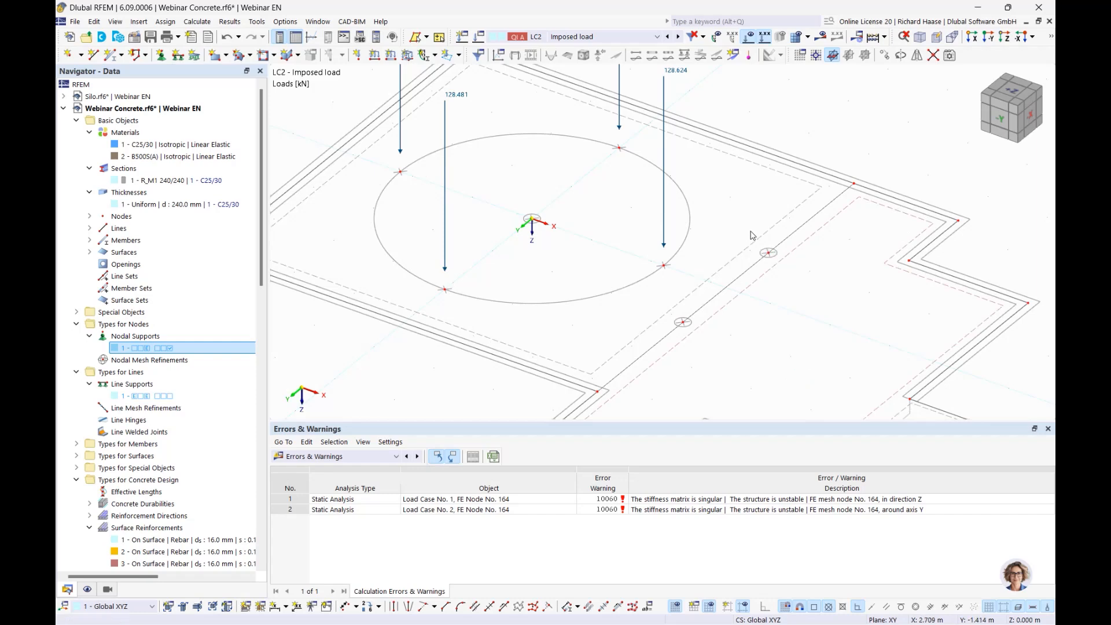
{"action": "double_click", "coordinate": [122, 347]}
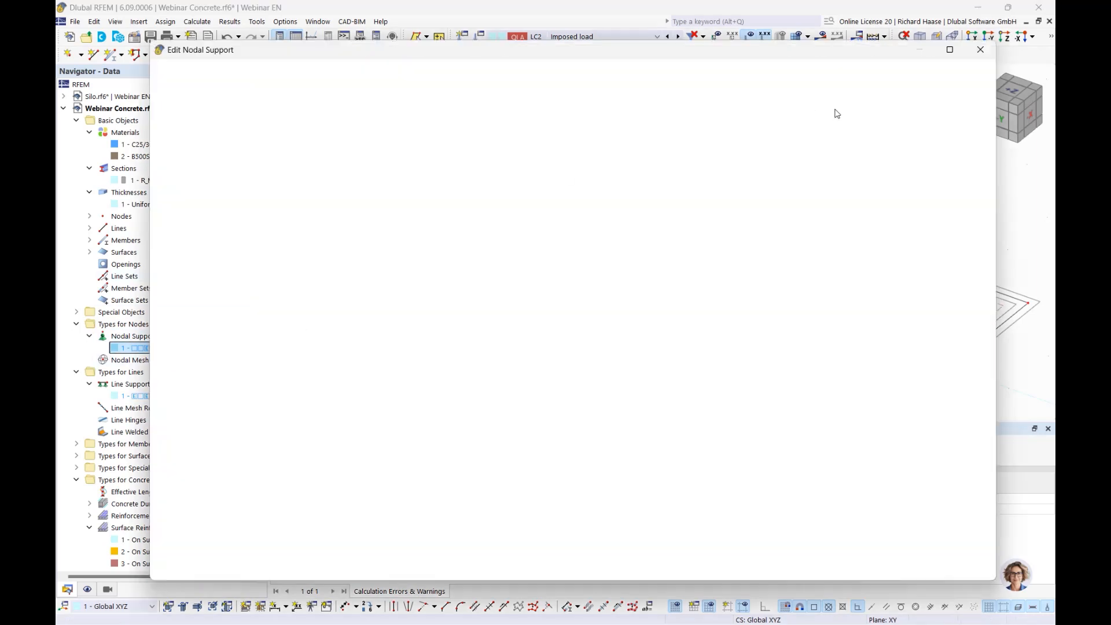
{"action": "left_click", "coordinate": [980, 87]}
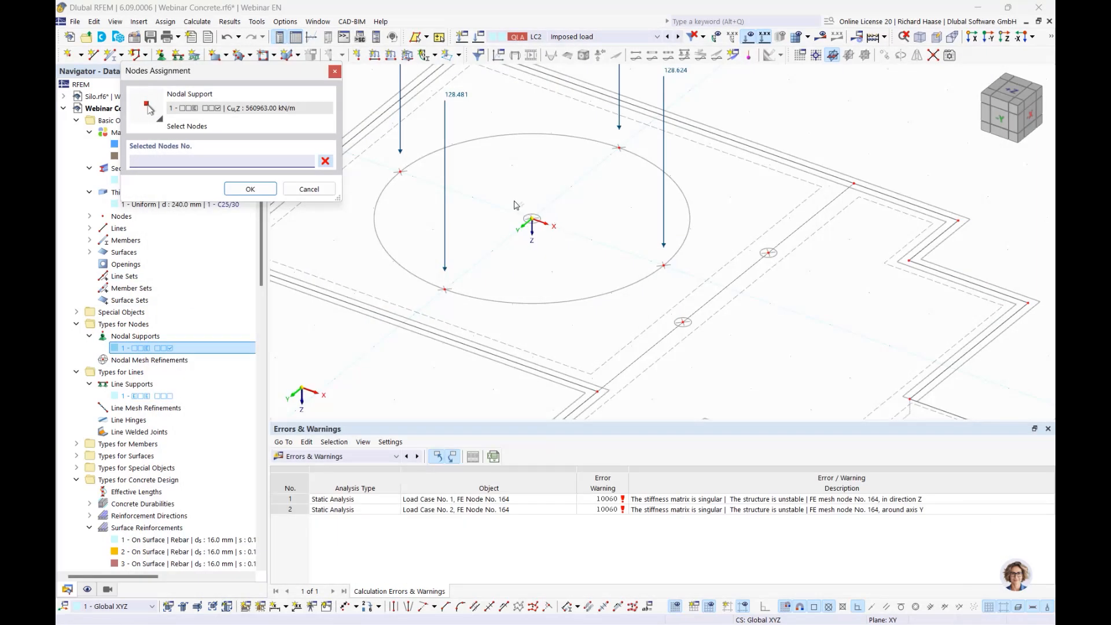
{"action": "left_click", "coordinate": [530, 219]}
{"action": "left_click", "coordinate": [768, 253]}
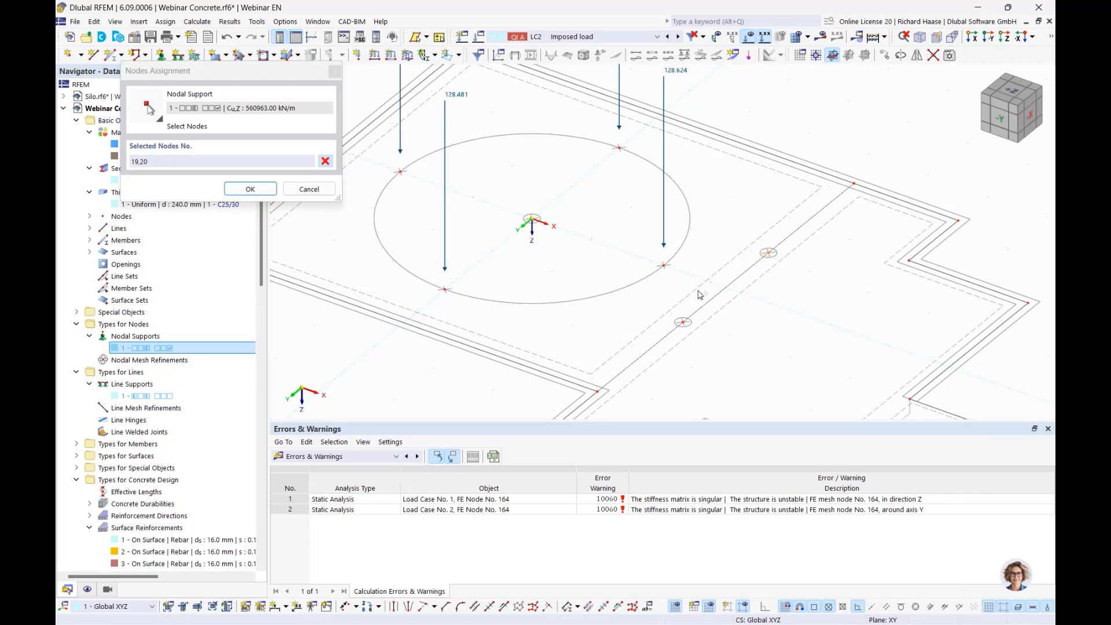
{"action": "left_click", "coordinate": [682, 322]}
{"action": "left_click", "coordinate": [229, 190]}
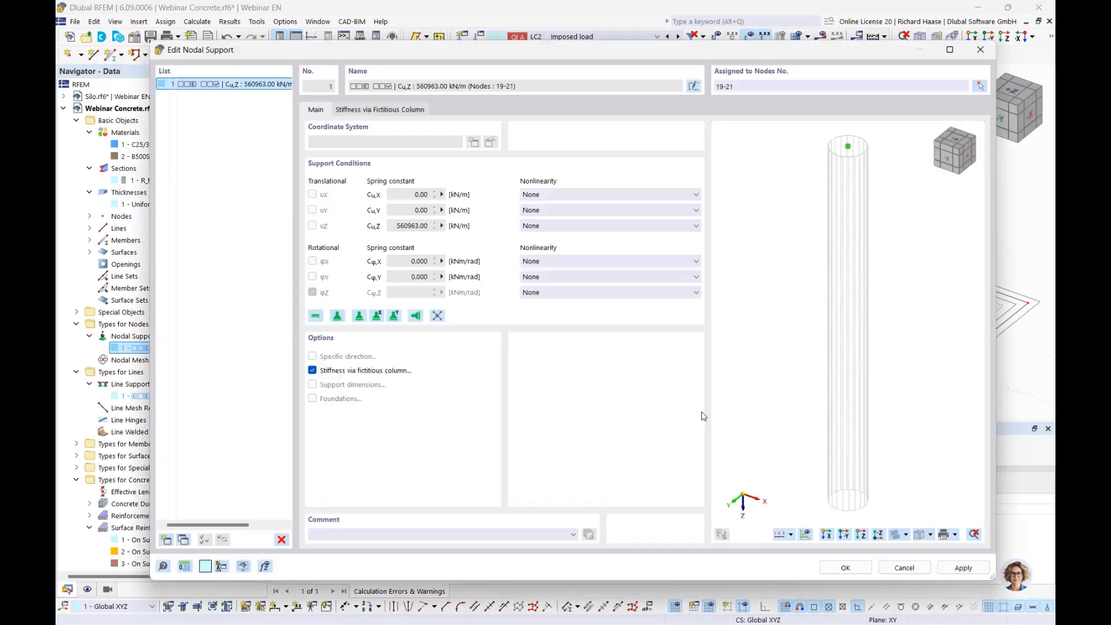
{"action": "left_click", "coordinate": [844, 568]}
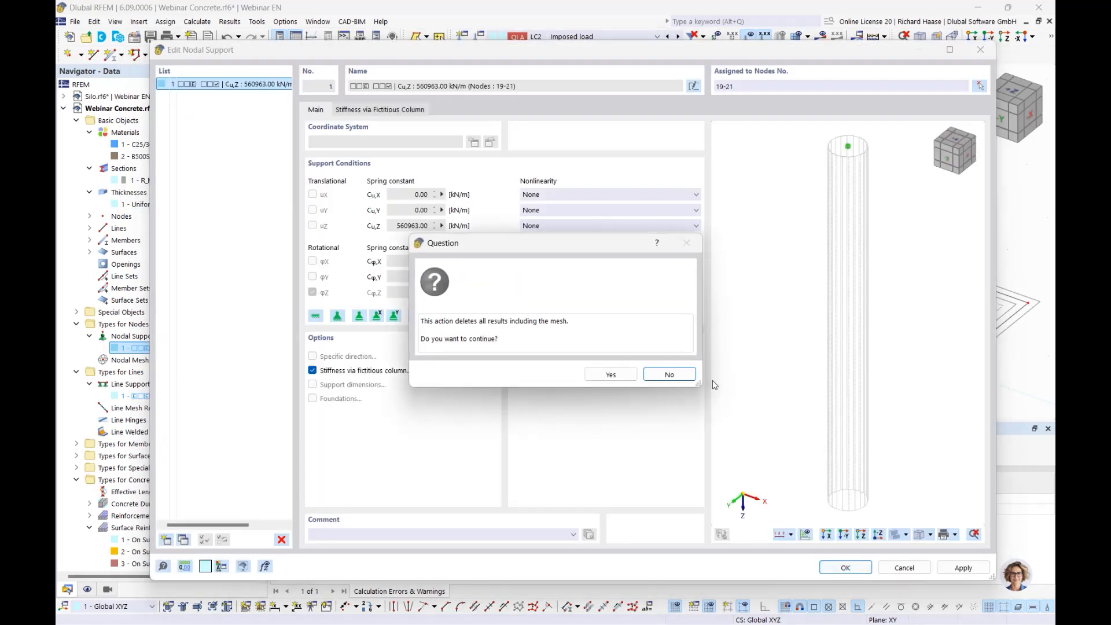
{"action": "left_click", "coordinate": [602, 375]}
Assign the existing line support to the slab's wall lines 1-9, 16, 18 and 19, leaving out the small projecting surface's free edges
{"action": "double_click", "coordinate": [151, 396]}
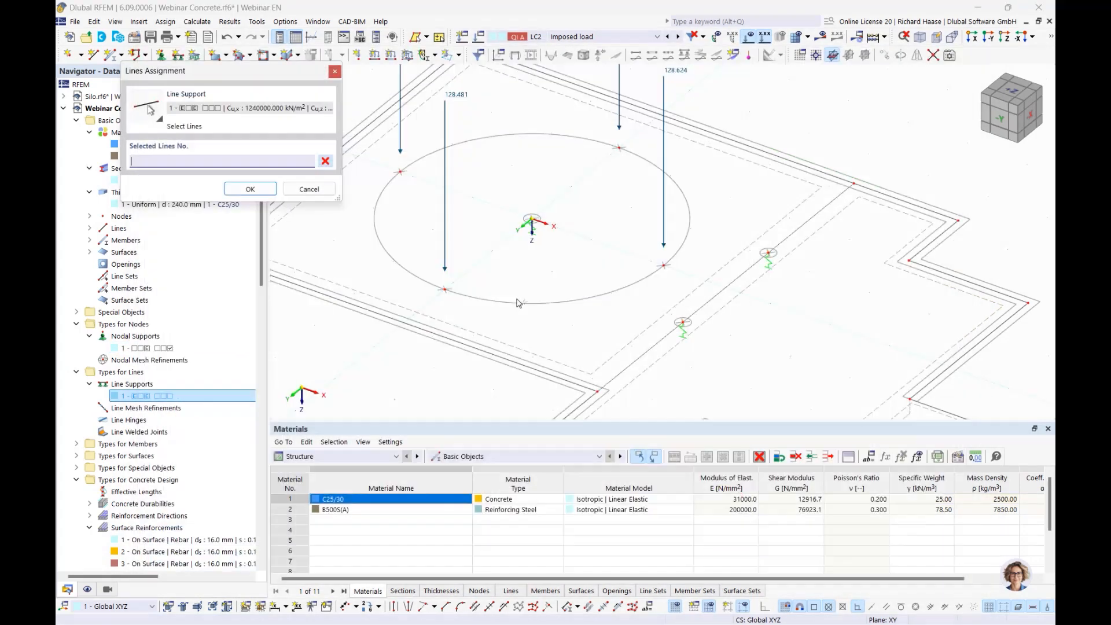
{"action": "left_click", "coordinate": [962, 86]}
{"action": "middle_click_drag", "start_coordinate": [449, 329], "coordinate": [425, 325]}
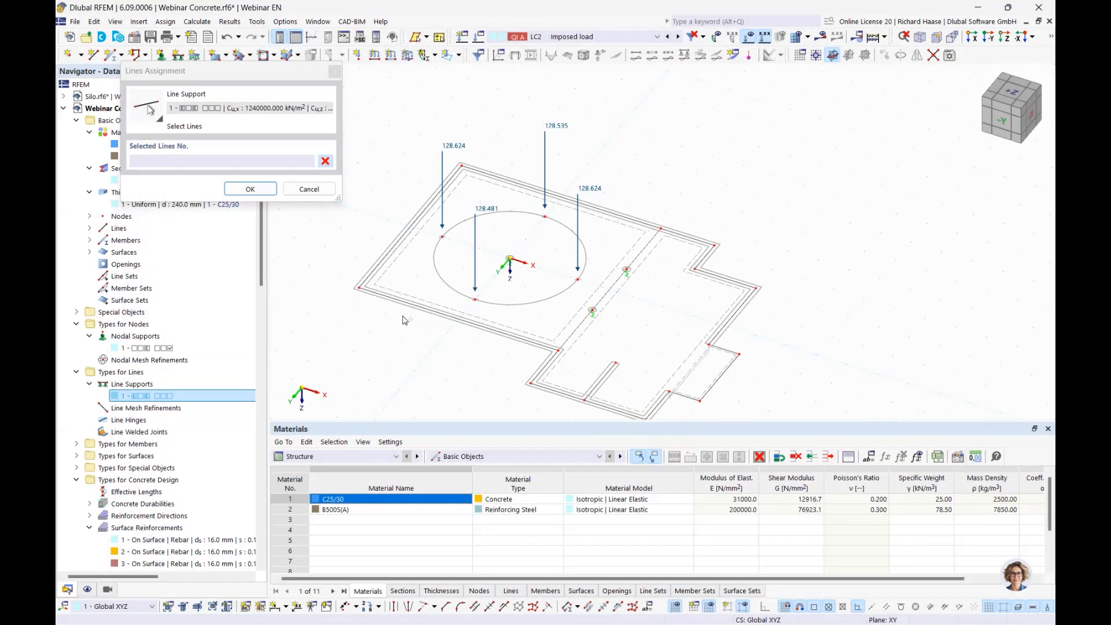
{"action": "left_click_drag", "start_coordinate": [404, 321], "coordinate": [346, 245]}
{"action": "middle_click_drag", "start_coordinate": [616, 249], "coordinate": [683, 293]}
{"action": "left_click_drag", "start_coordinate": [679, 274], "coordinate": [669, 232]}
{"action": "left_click_drag", "start_coordinate": [794, 301], "coordinate": [749, 255]}
{"action": "middle_click_drag", "start_coordinate": [860, 323], "coordinate": [778, 217]}
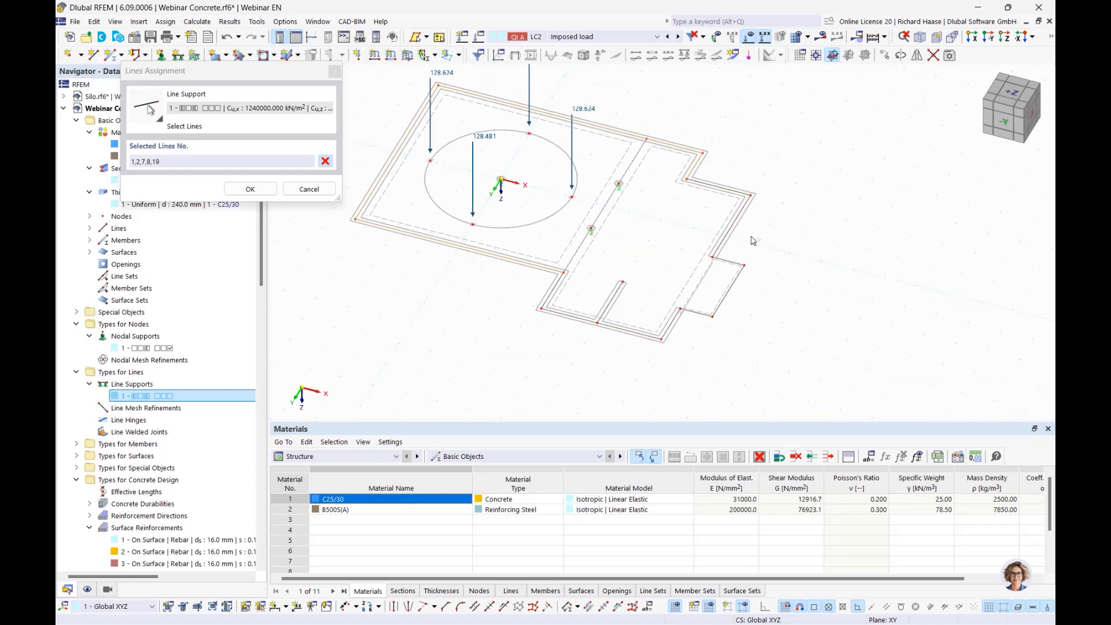
{"action": "left_click_drag", "start_coordinate": [752, 236], "coordinate": [728, 170]}
{"action": "middle_click_drag", "start_coordinate": [643, 376], "coordinate": [687, 291]}
{"action": "left_click_drag", "start_coordinate": [686, 291], "coordinate": [549, 214]}
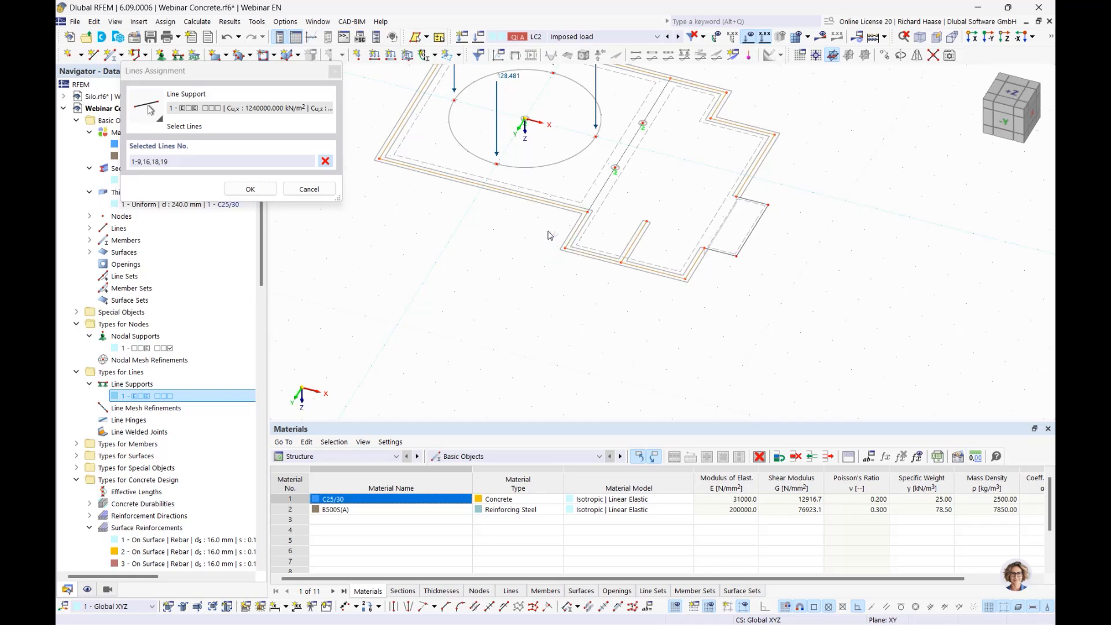
{"action": "middle_click_drag", "start_coordinate": [628, 276], "coordinate": [624, 307]}
{"action": "left_click", "coordinate": [252, 192]}
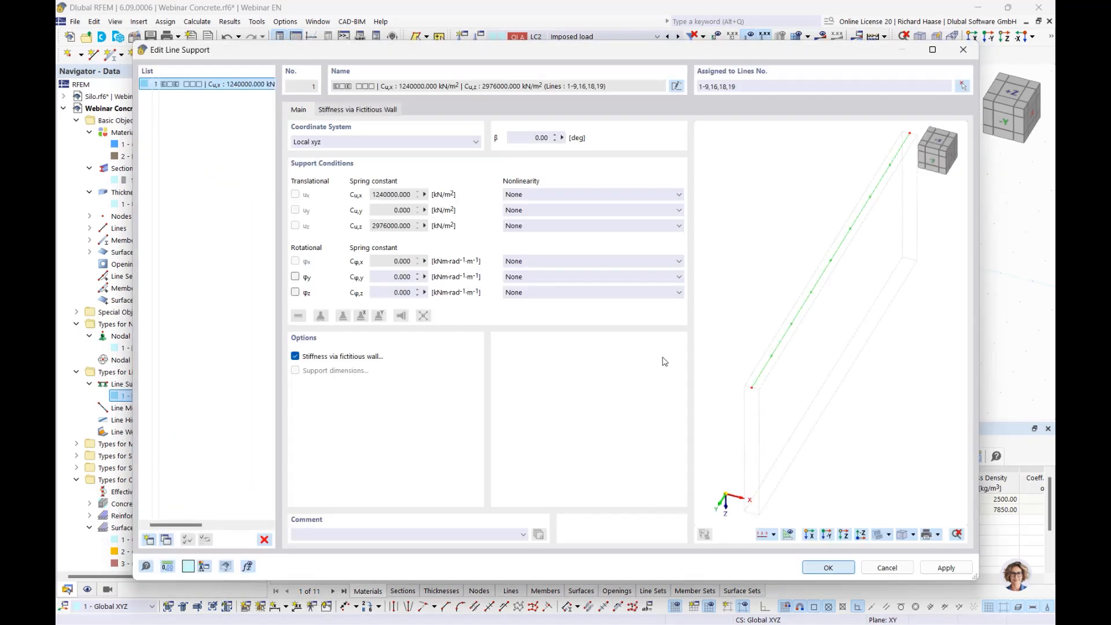
{"action": "key", "text": "Return"}
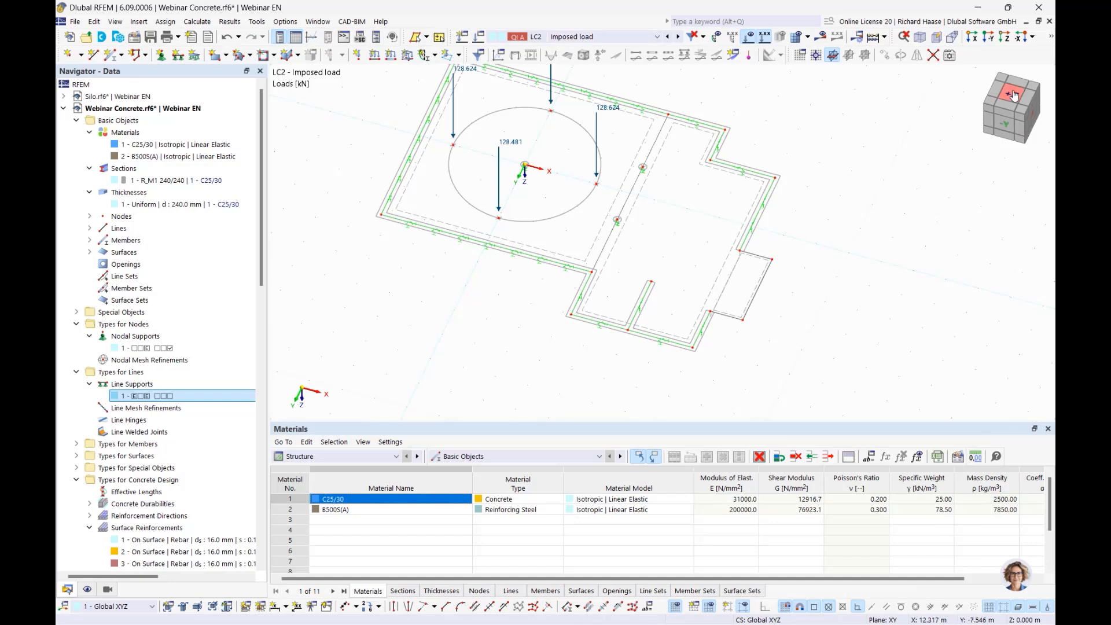
Display the fictitious columns of the nodal supports in an isometric view of the slab
{"action": "left_click", "coordinate": [1013, 94]}
{"action": "left_click", "coordinate": [994, 91]}
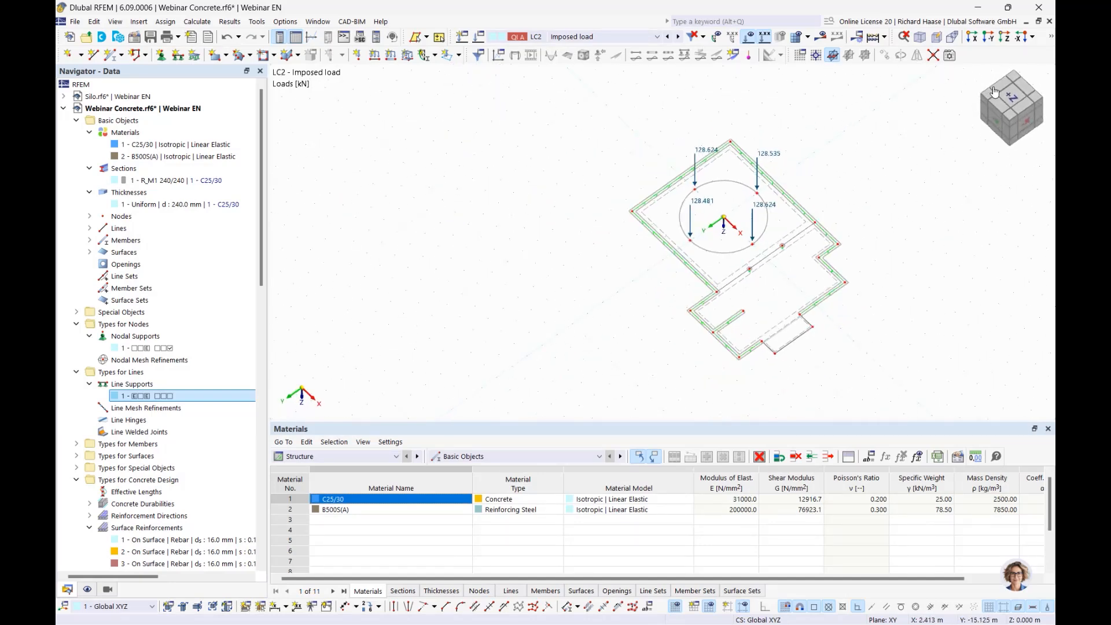
{"action": "left_click", "coordinate": [1008, 123]}
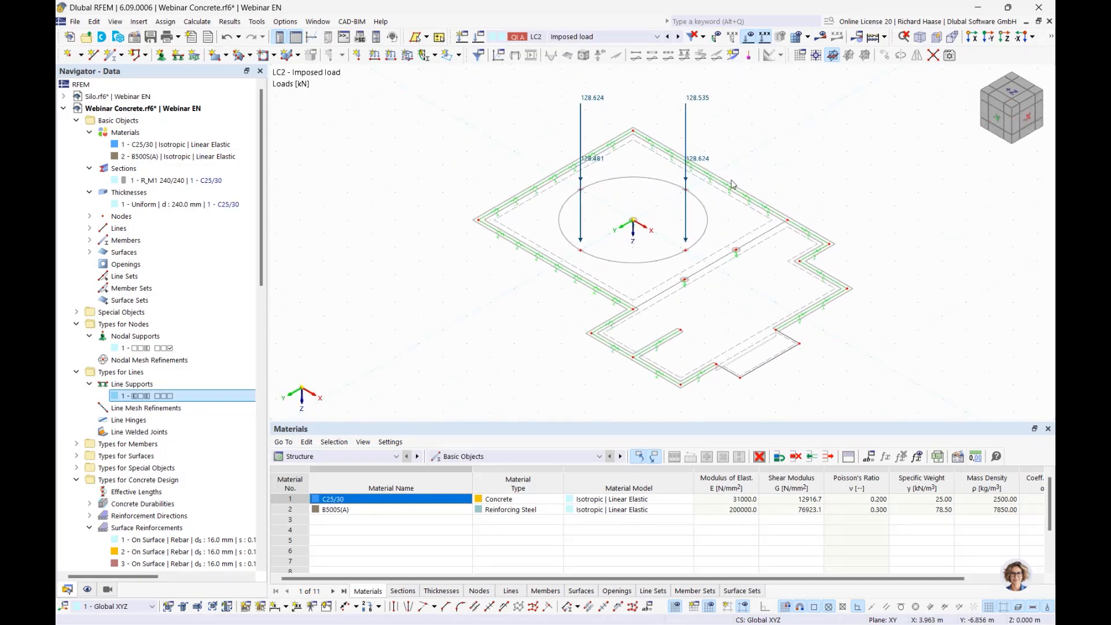
{"action": "left_click", "coordinate": [86, 590]}
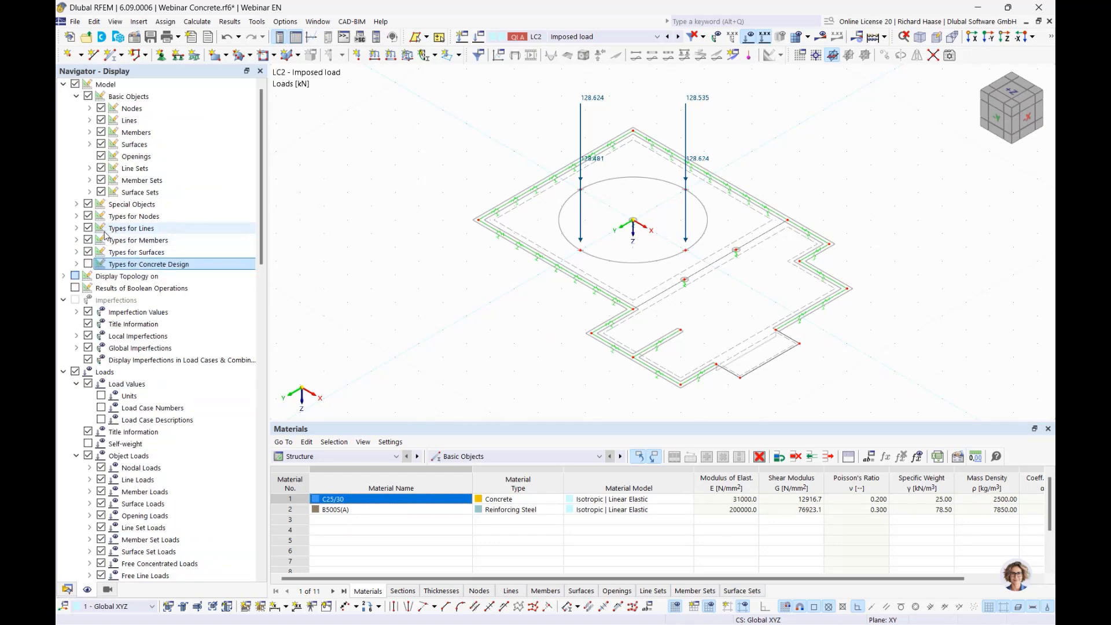
{"action": "left_click", "coordinate": [77, 216]}
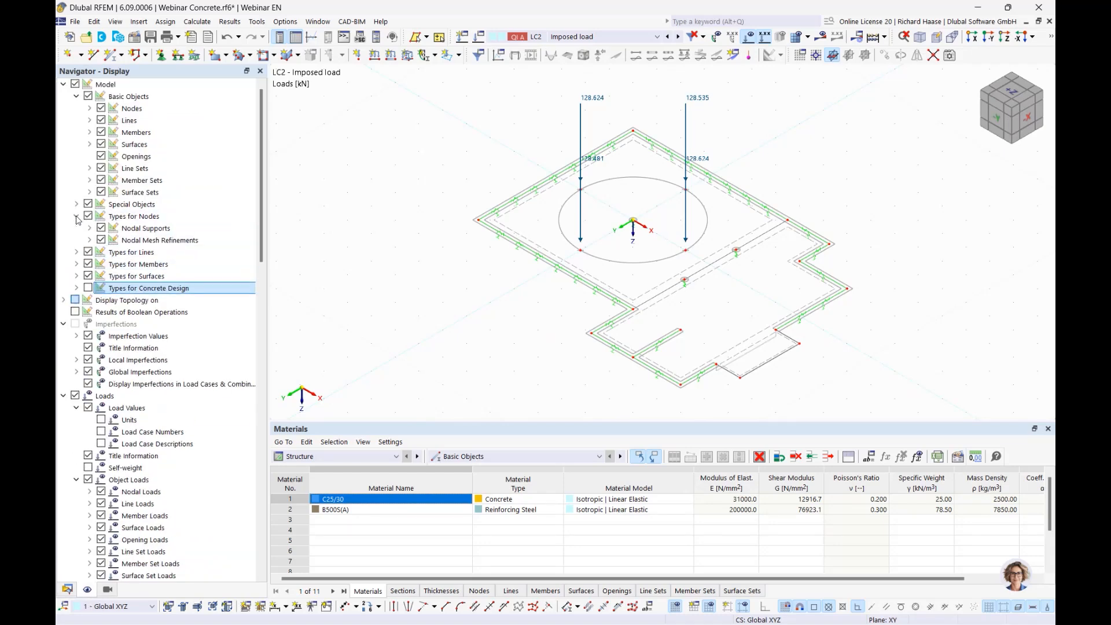
{"action": "left_click", "coordinate": [76, 252]}
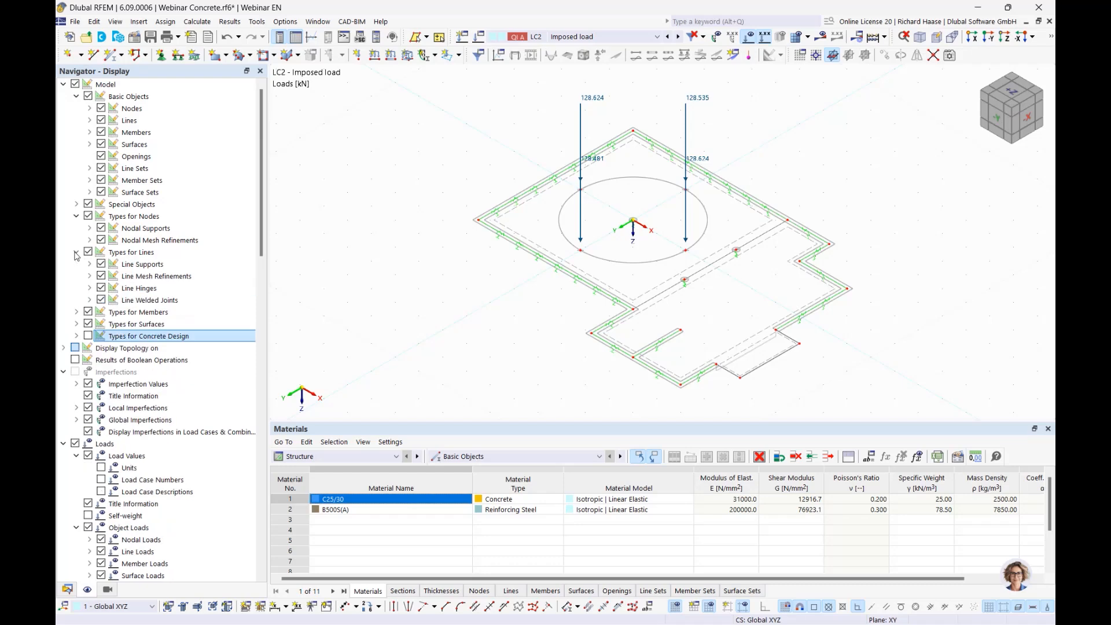
{"action": "left_click", "coordinate": [89, 229]}
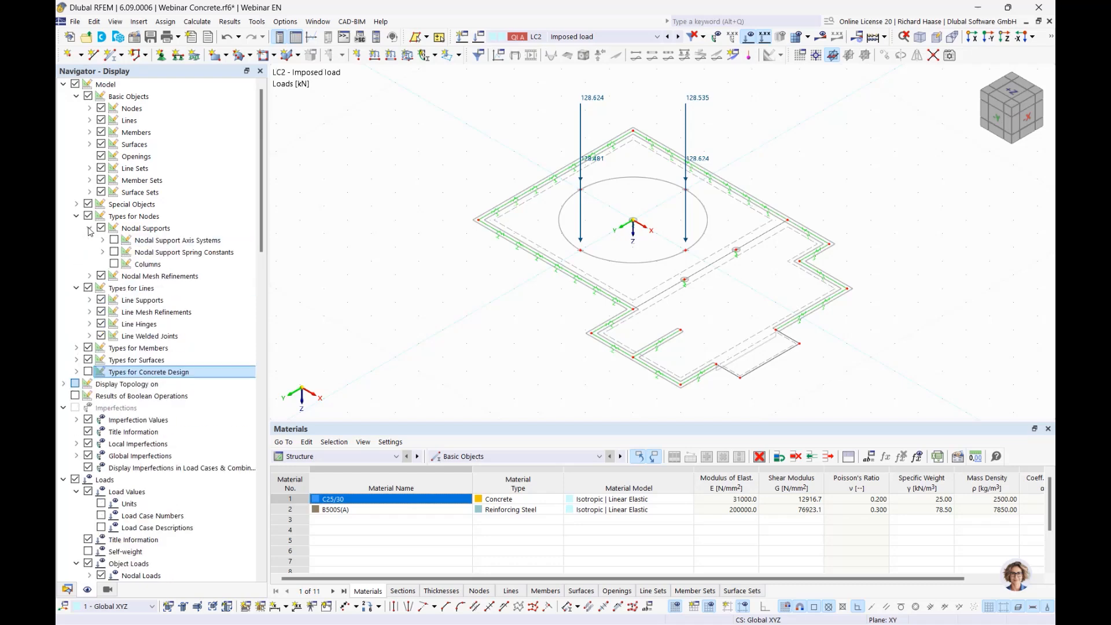
{"action": "left_click", "coordinate": [114, 264]}
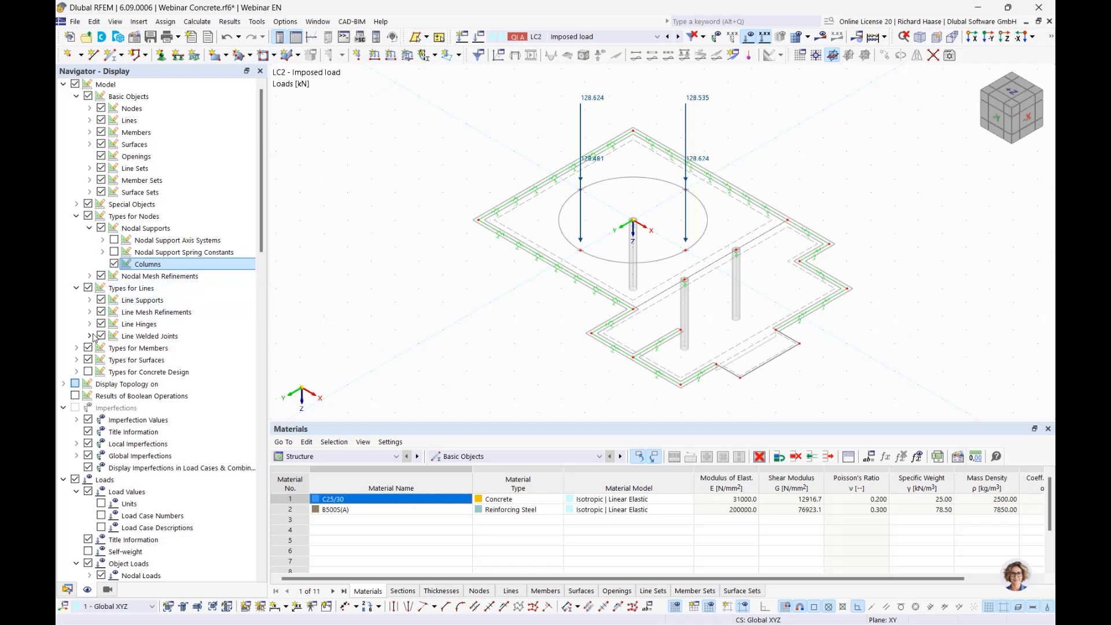
Display the fictitious walls of the line supports and examine the walls and columns below the slab, including from the -X side
{"action": "left_click", "coordinate": [89, 300]}
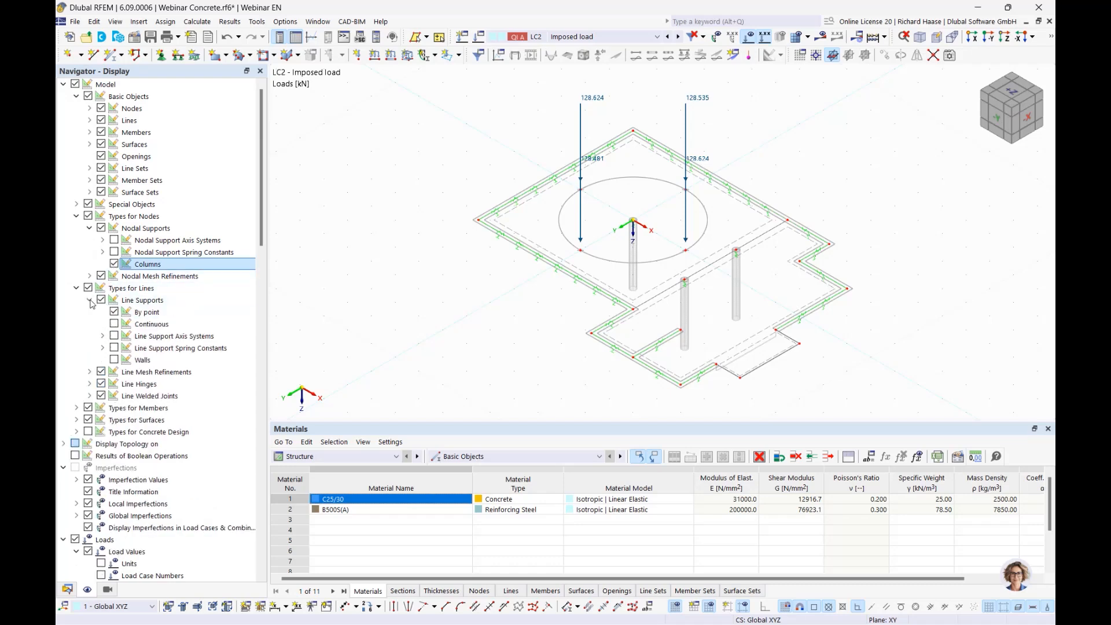
{"action": "left_click", "coordinate": [114, 360]}
{"action": "middle_click_drag", "start_coordinate": [692, 391], "coordinate": [485, 253]}
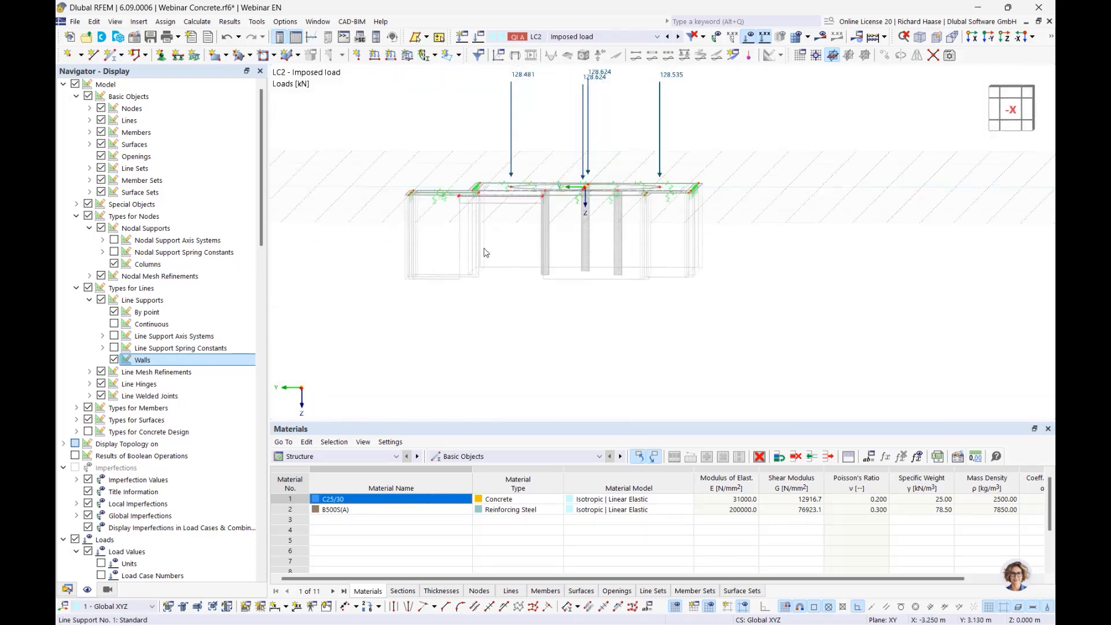
{"action": "left_click", "coordinate": [1009, 110]}
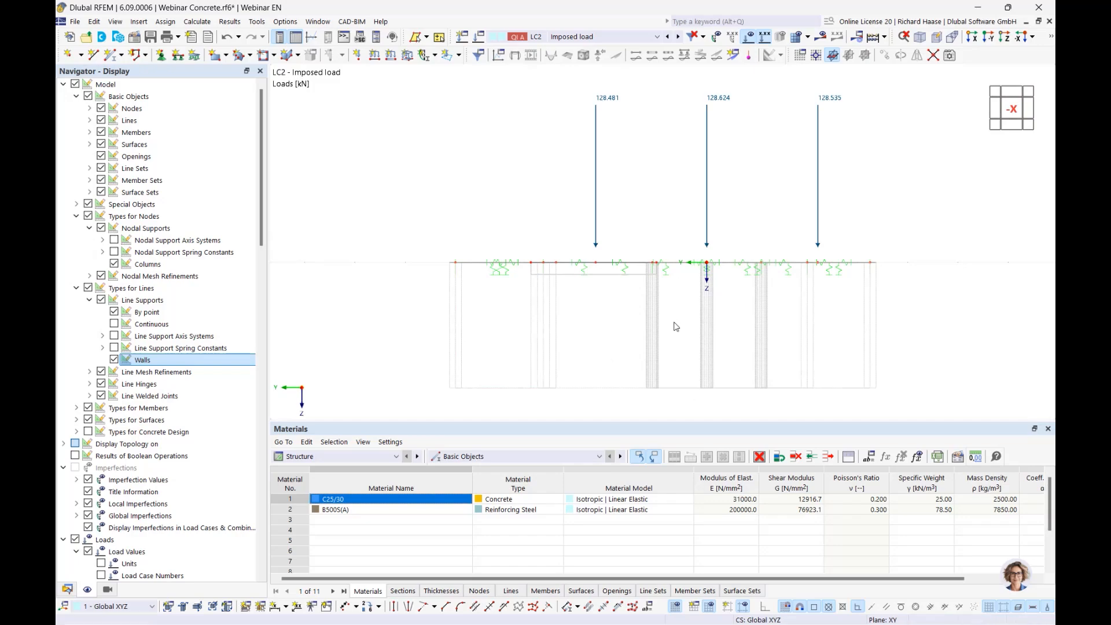
{"action": "middle_click_drag", "start_coordinate": [691, 344], "coordinate": [843, 383], "text": "ctrl"}
{"action": "middle_click_drag", "start_coordinate": [537, 322], "coordinate": [460, 258]}
{"action": "scroll", "coordinate": [563, 307], "scroll_direction": "down", "scroll_amount": 2}
{"action": "middle_click_drag", "start_coordinate": [564, 309], "coordinate": [597, 323], "text": "ctrl"}
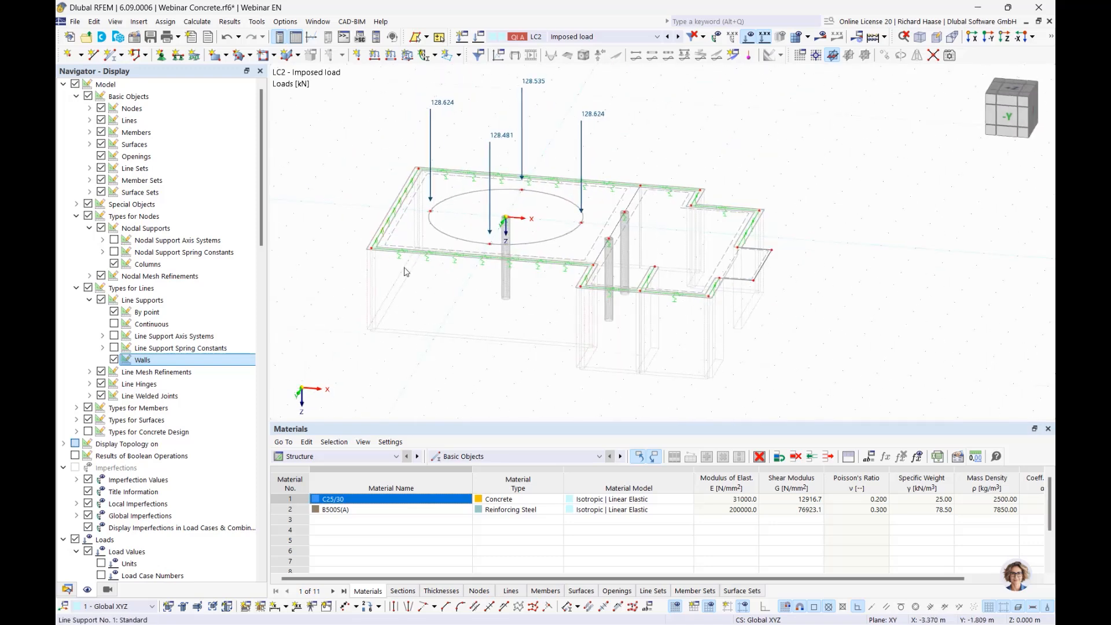
Hide the fictitious walls and columns of the supports again
{"action": "left_click", "coordinate": [114, 359]}
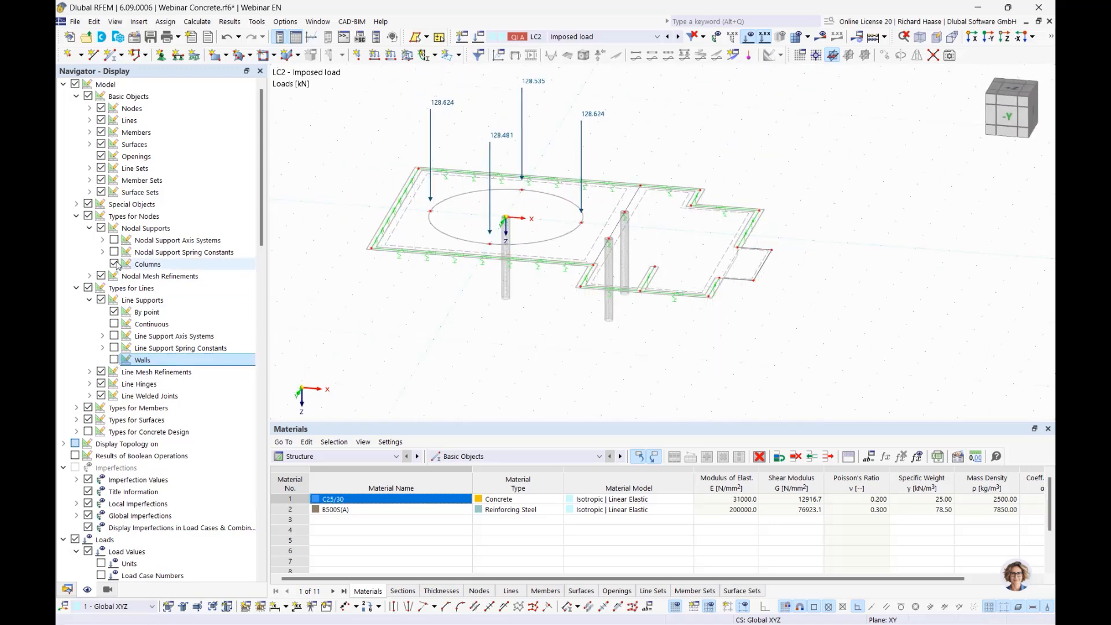
{"action": "left_click", "coordinate": [114, 264]}
{"action": "scroll", "coordinate": [460, 270], "scroll_direction": "up", "scroll_amount": 3}
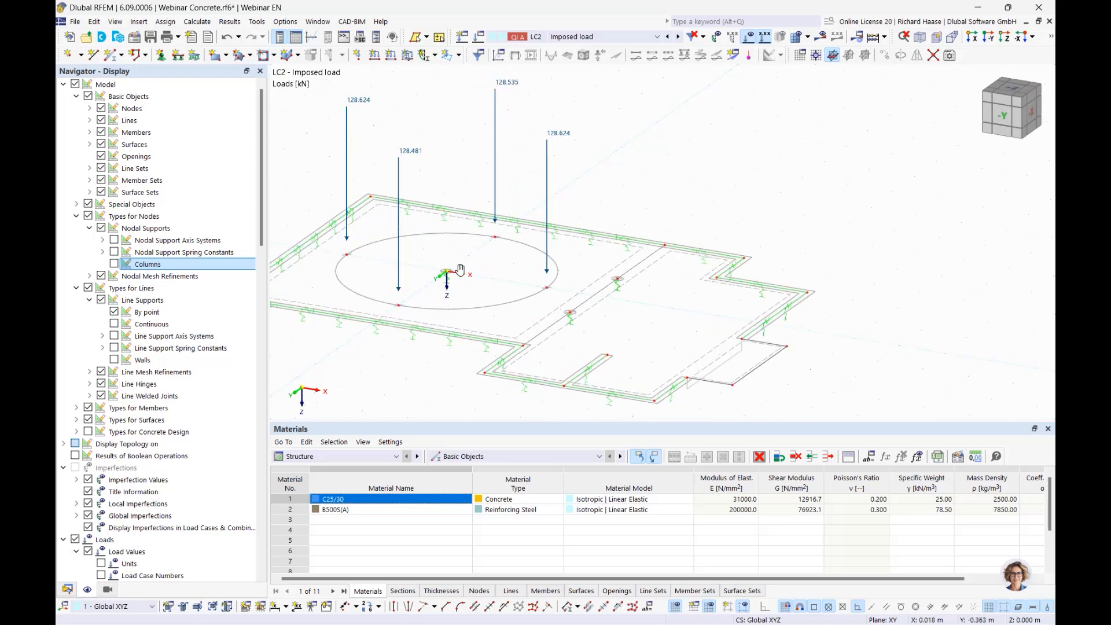
Switch the display to load case LC1 - Self-weight and examine the nodal loads on the slab from several angles
{"action": "middle_click_drag", "start_coordinate": [460, 270], "coordinate": [532, 324]}
{"action": "middle_click_drag", "start_coordinate": [493, 249], "coordinate": [469, 223], "text": "ctrl"}
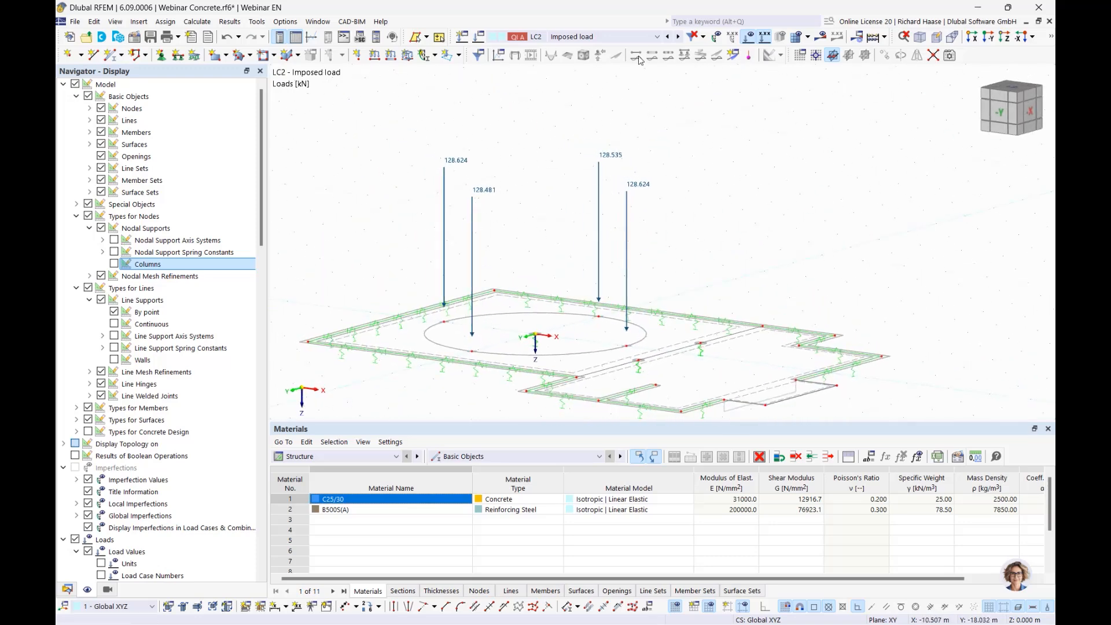
{"action": "left_click", "coordinate": [667, 37]}
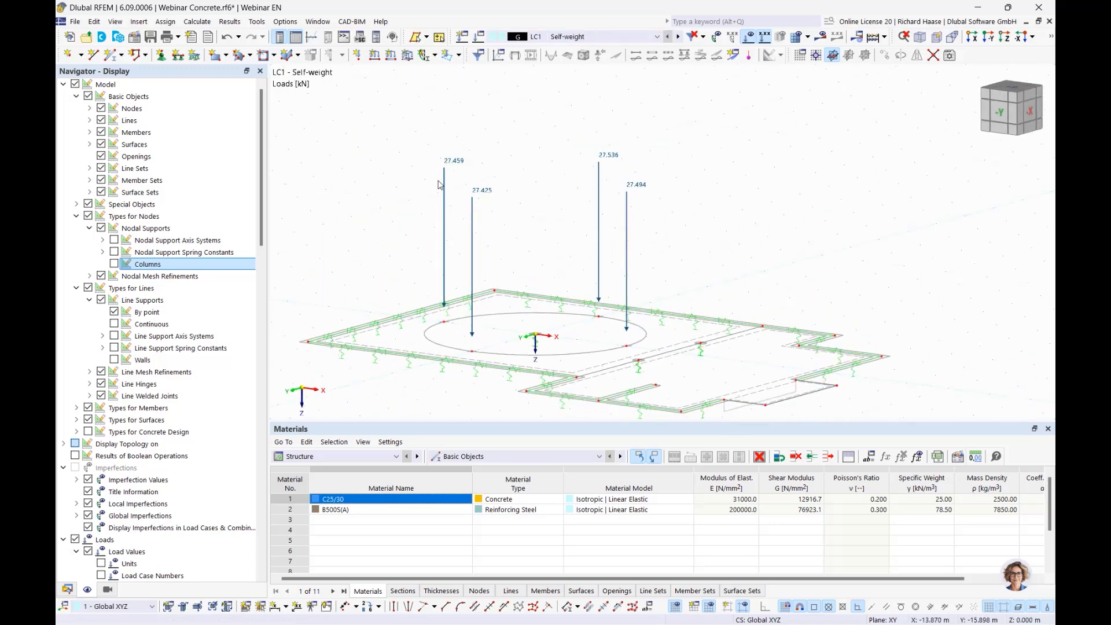
{"action": "middle_click_drag", "start_coordinate": [596, 172], "coordinate": [602, 205], "text": "ctrl"}
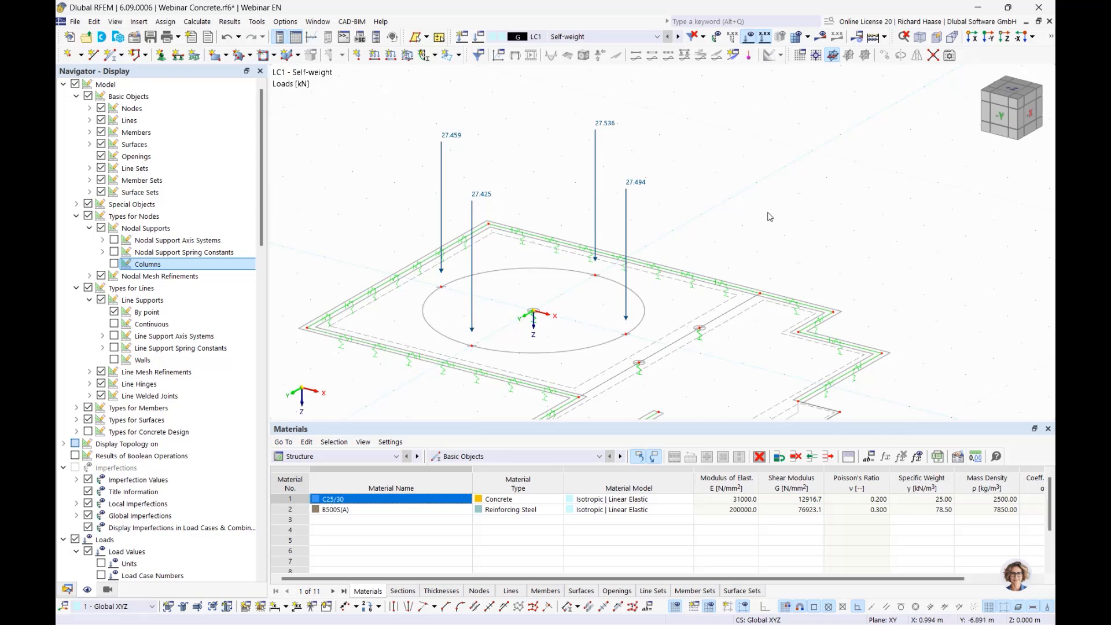
{"action": "middle_click_drag", "start_coordinate": [769, 215], "coordinate": [765, 254], "text": "ctrl"}
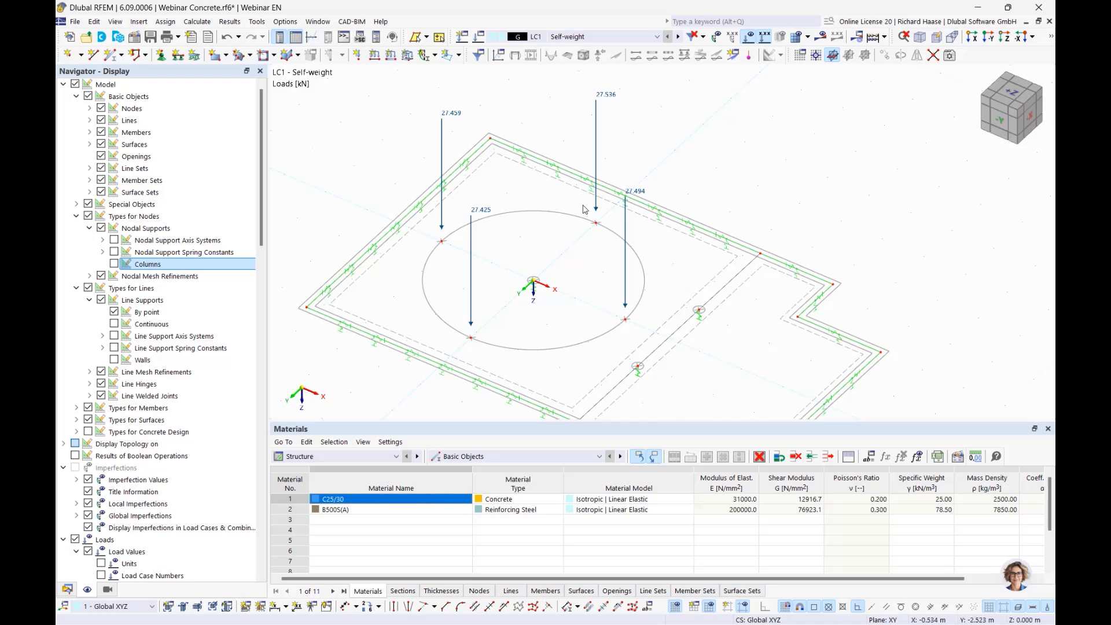
{"action": "middle_click_drag", "start_coordinate": [712, 146], "coordinate": [665, 111], "text": "ctrl"}
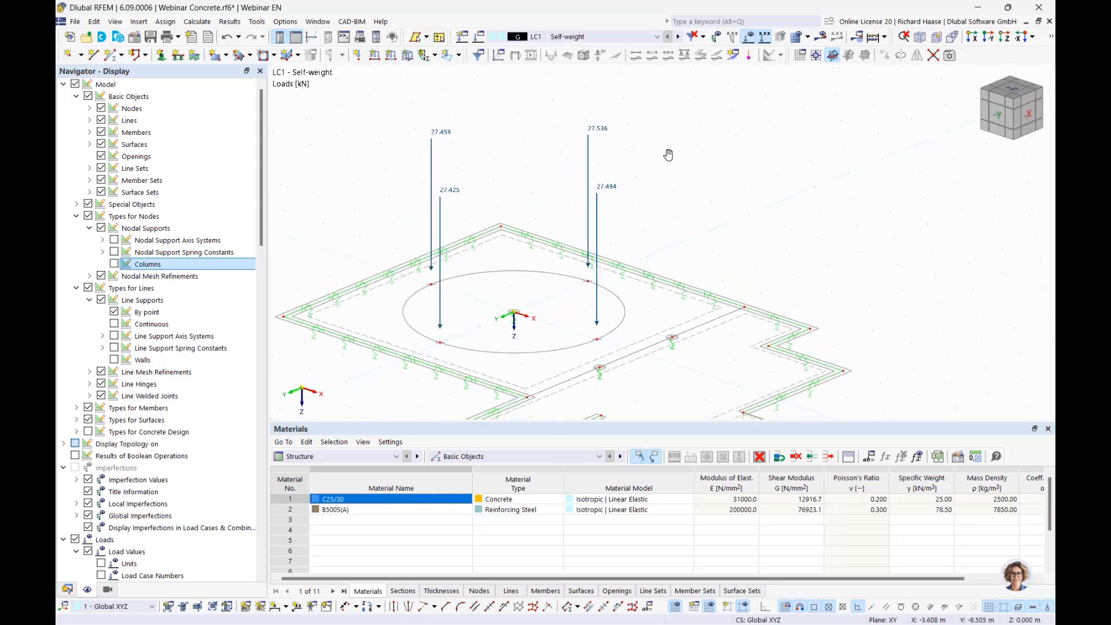
{"action": "middle_click_drag", "start_coordinate": [666, 152], "coordinate": [699, 179]}
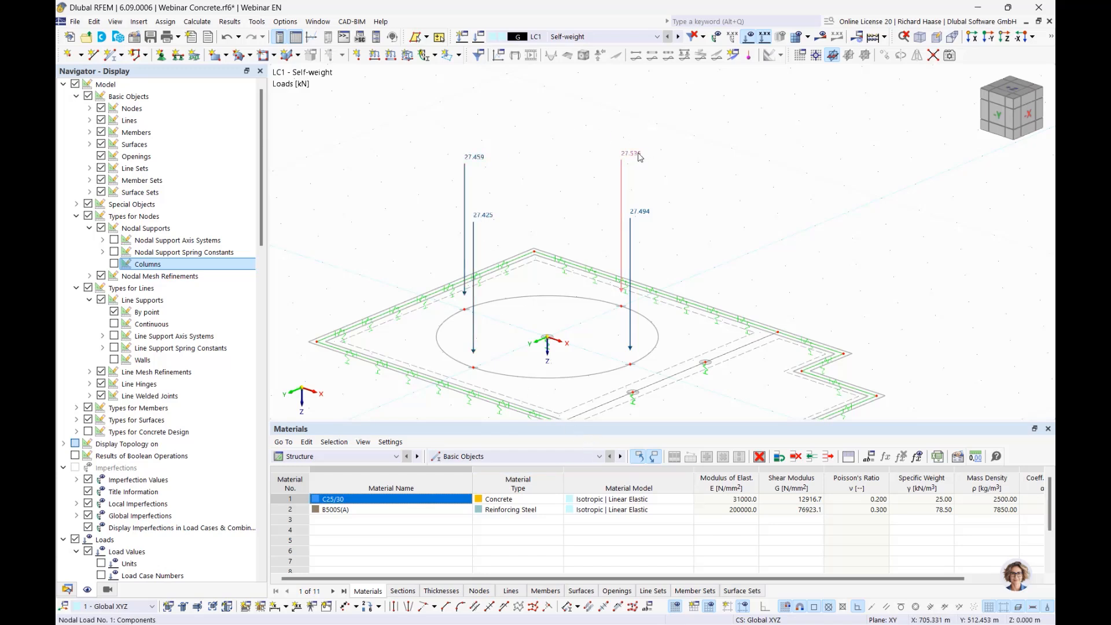
{"action": "mouse_move", "coordinate": [639, 156]}
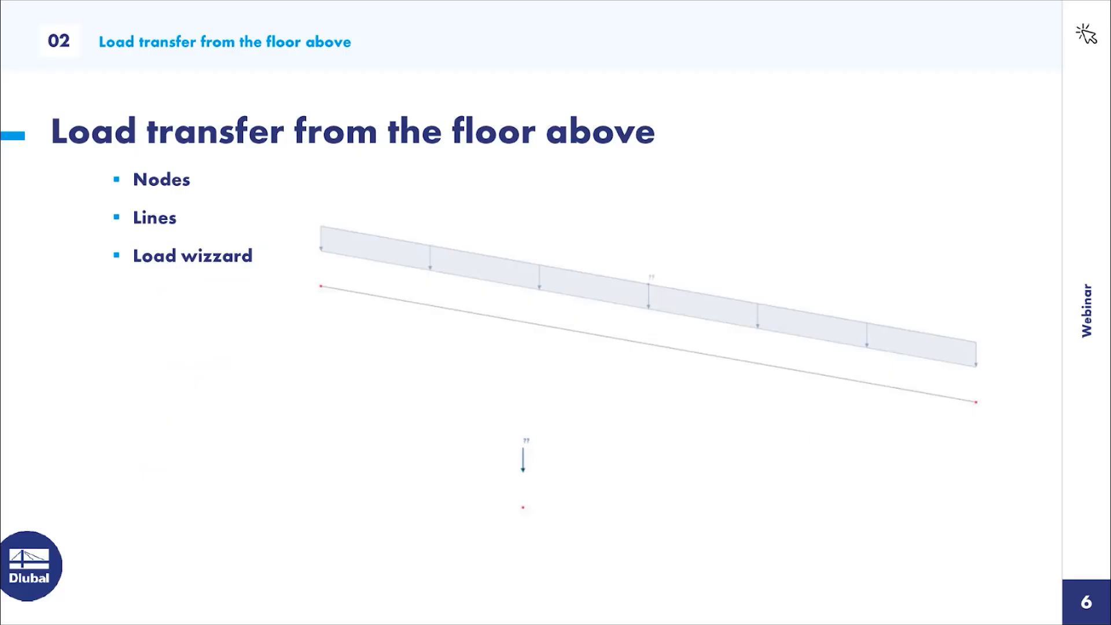
{"action": "left_click", "coordinate": [538, 169]}
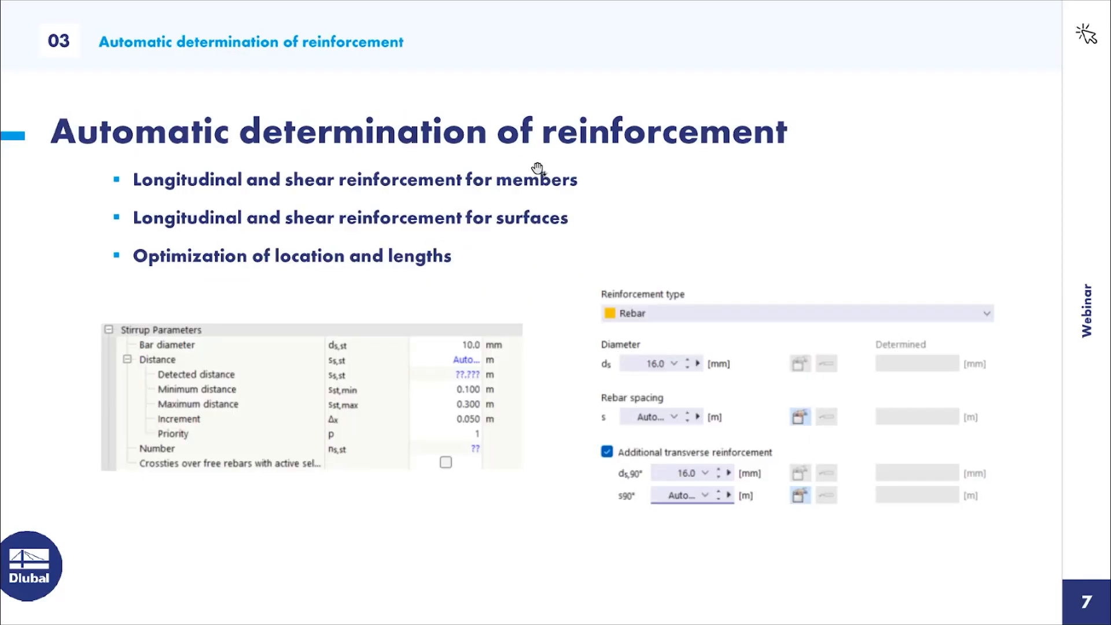
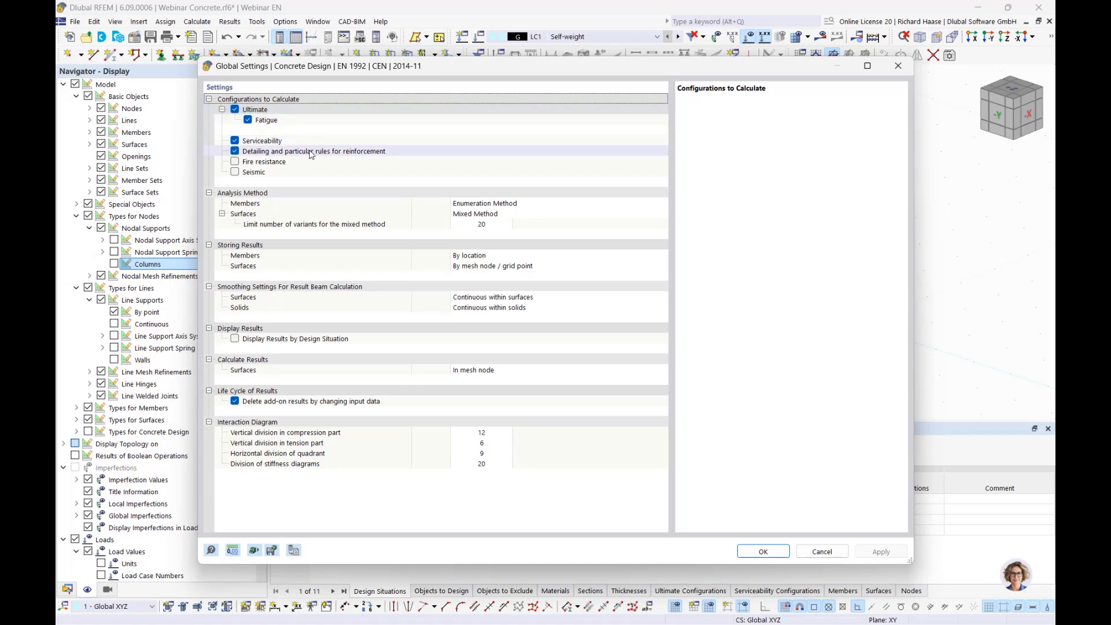
Exclude detailing and particular rules for reinforcement from the concrete design calculation and disable deleting add-on results when input data changes
{"action": "left_click", "coordinate": [311, 153]}
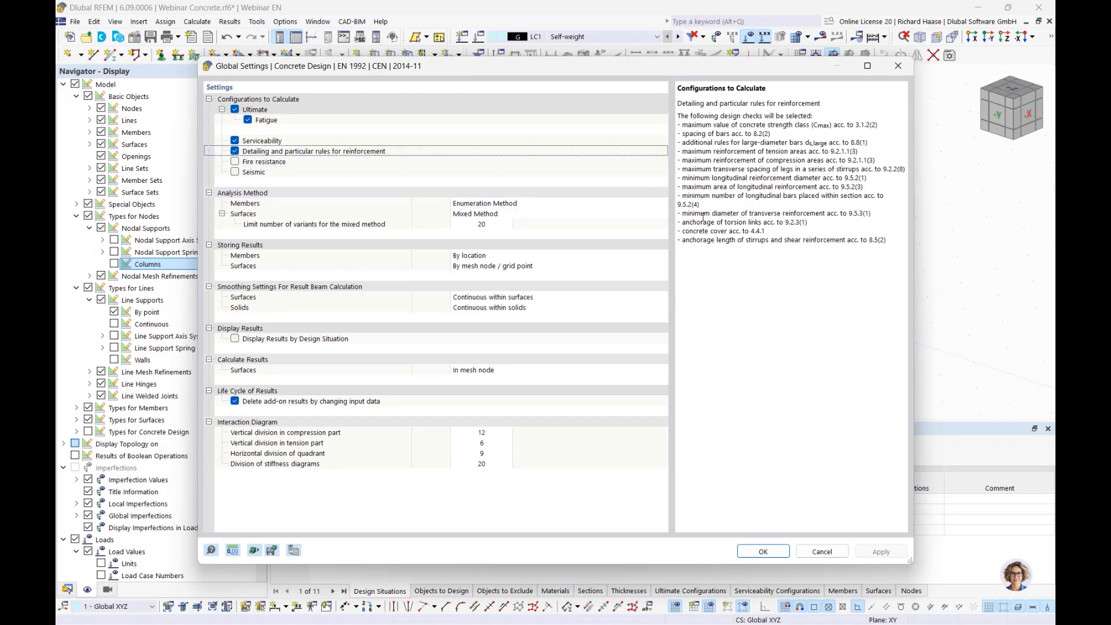
{"action": "left_click_drag", "start_coordinate": [688, 215], "coordinate": [727, 232]}
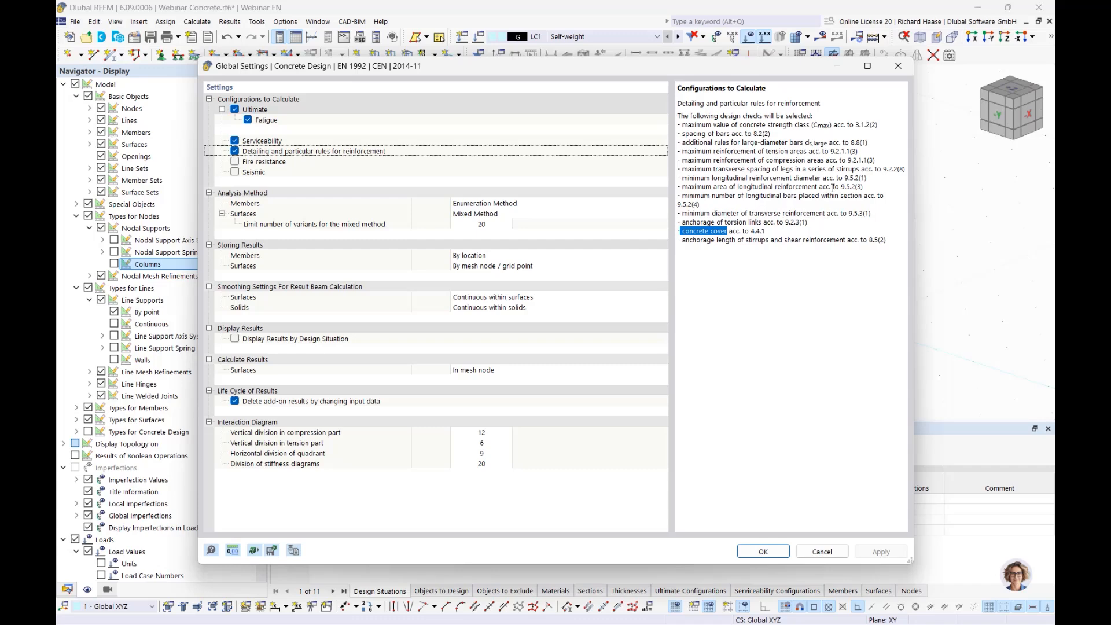
{"action": "left_click", "coordinate": [235, 152]}
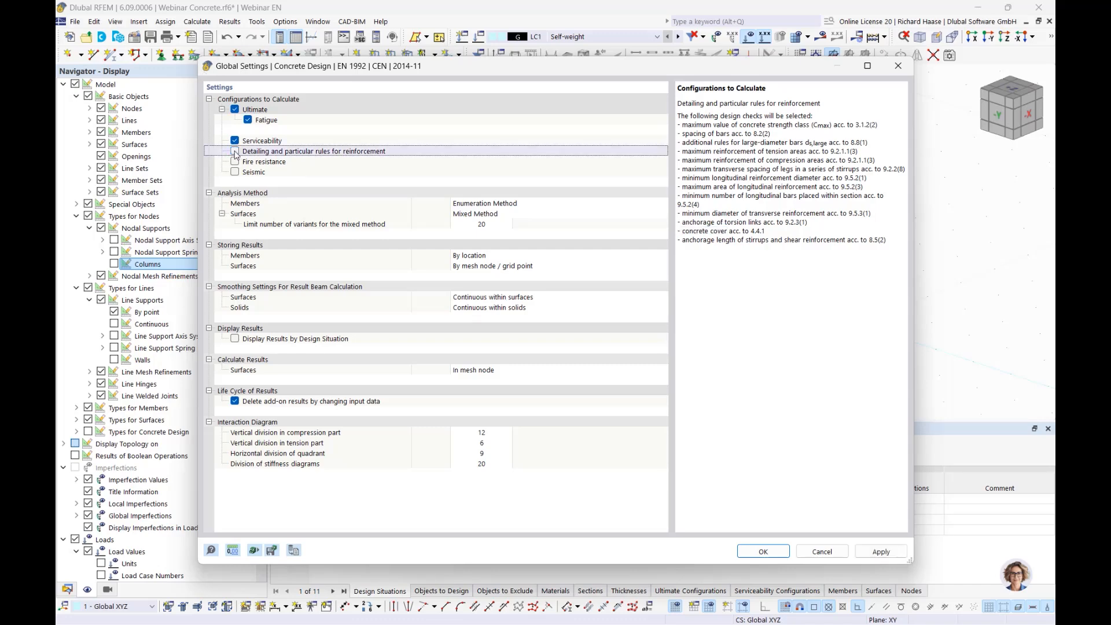
{"action": "left_click", "coordinate": [330, 403]}
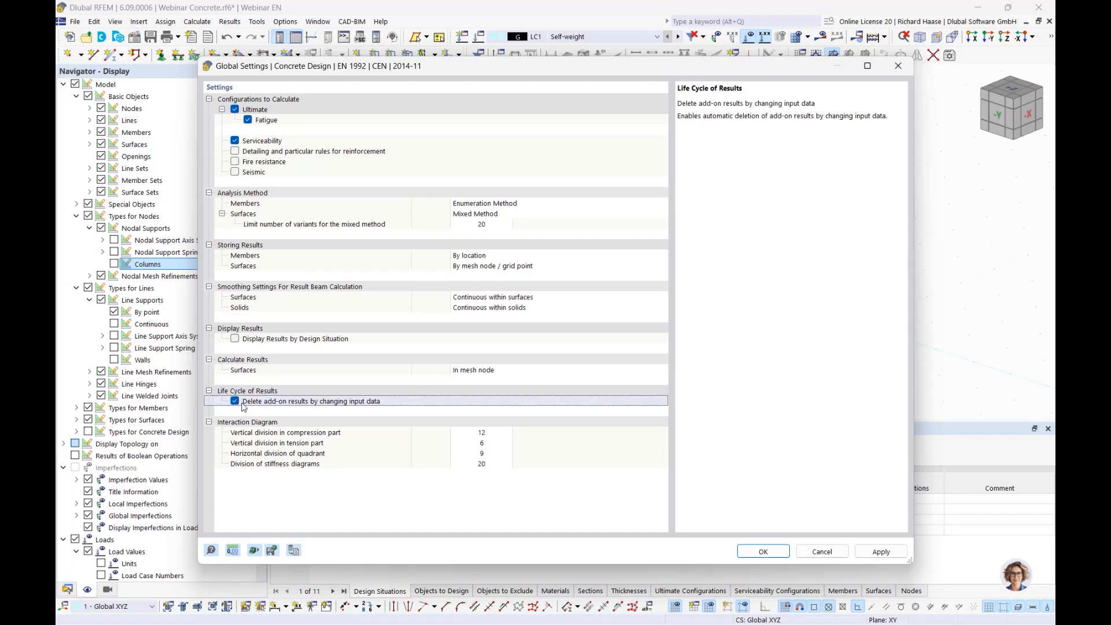
{"action": "left_click", "coordinate": [236, 402]}
{"action": "left_click", "coordinate": [763, 552]}
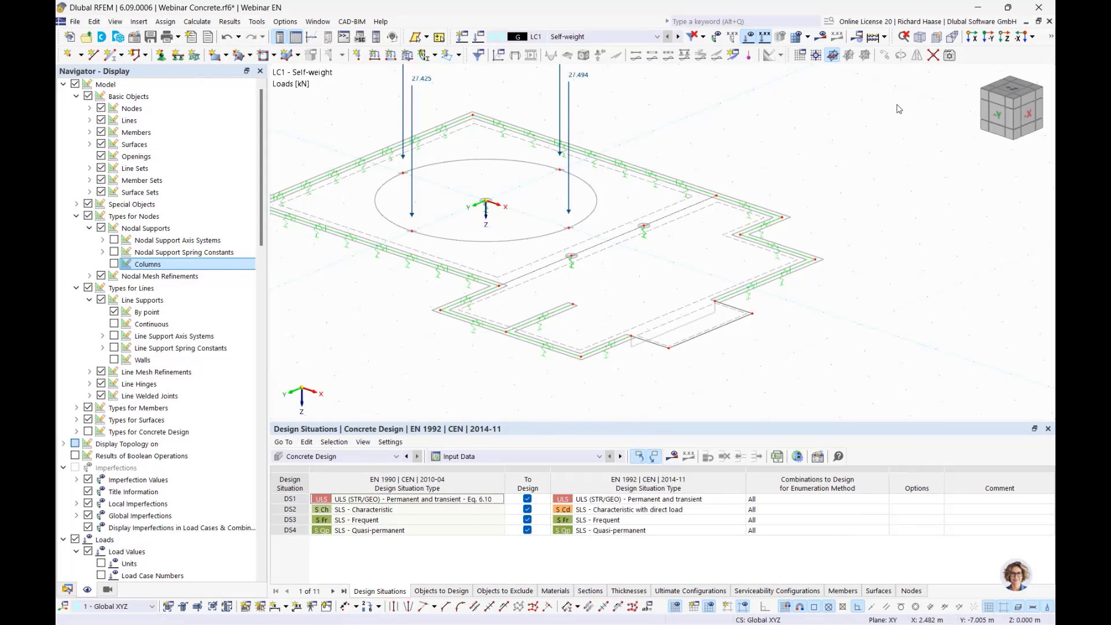
Begin a new uniform surface load in load case LC1 - Self-weight with a magnitude of 1.5 kN/m²
{"action": "left_click", "coordinate": [1017, 108]}
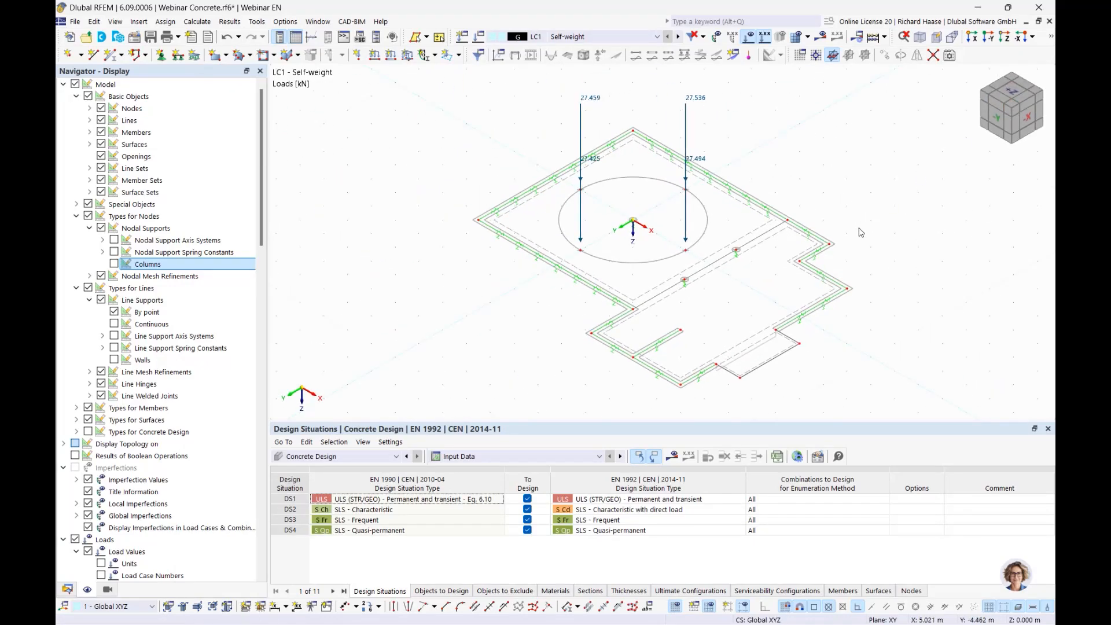
{"action": "left_click", "coordinate": [67, 589]}
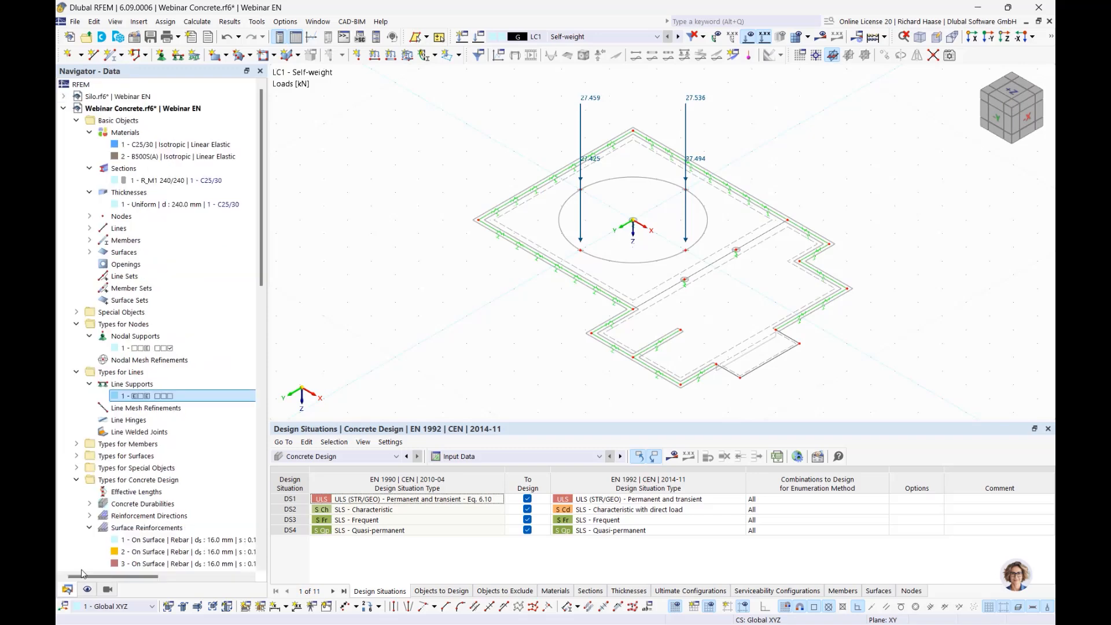
{"action": "scroll", "coordinate": [155, 491], "scroll_direction": "down", "scroll_amount": 1}
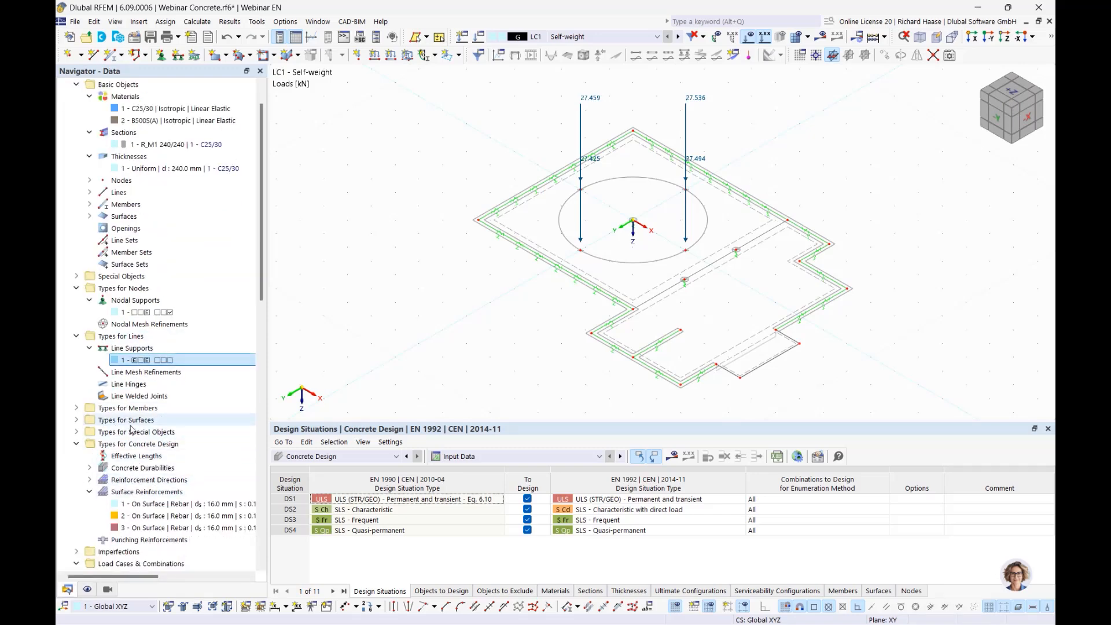
{"action": "scroll", "coordinate": [155, 491], "scroll_direction": "down", "scroll_amount": 2}
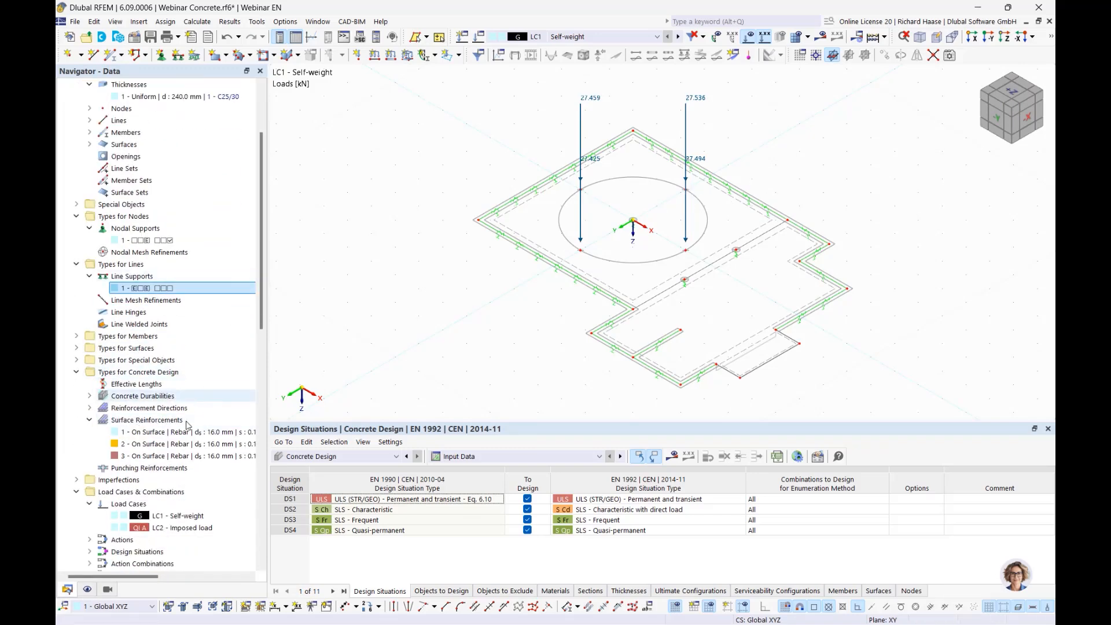
{"action": "scroll", "coordinate": [129, 504], "scroll_direction": "down", "scroll_amount": 1}
{"action": "scroll", "coordinate": [129, 504], "scroll_direction": "down", "scroll_amount": 7}
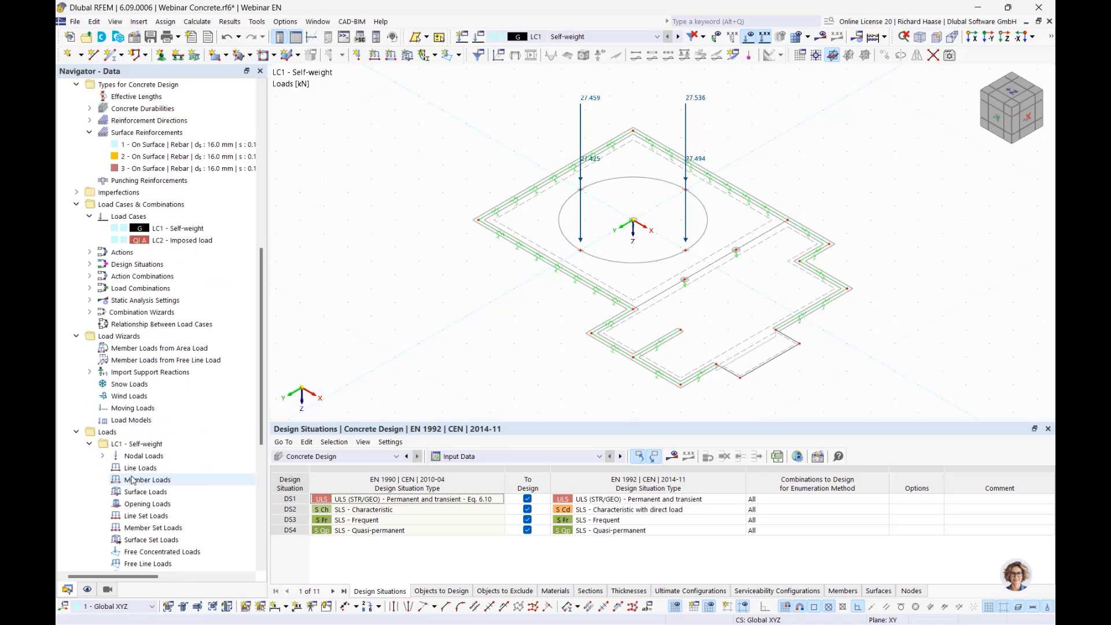
{"action": "scroll", "coordinate": [135, 373], "scroll_direction": "up", "scroll_amount": 4}
{"action": "scroll", "coordinate": [135, 373], "scroll_direction": "up", "scroll_amount": 4}
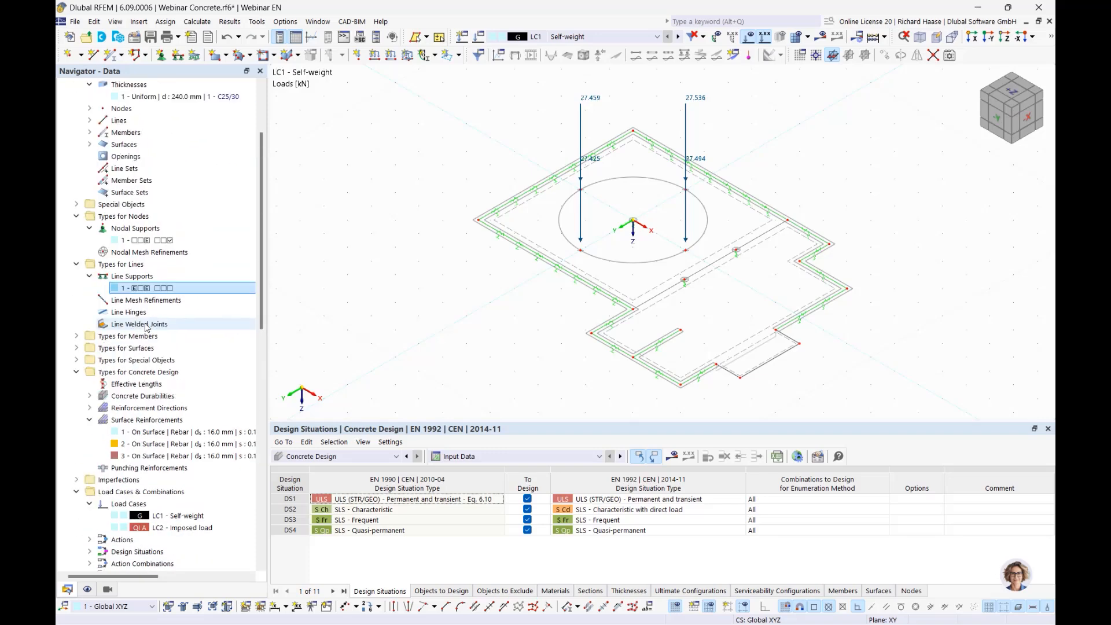
{"action": "scroll", "coordinate": [146, 328], "scroll_direction": "down", "scroll_amount": 10}
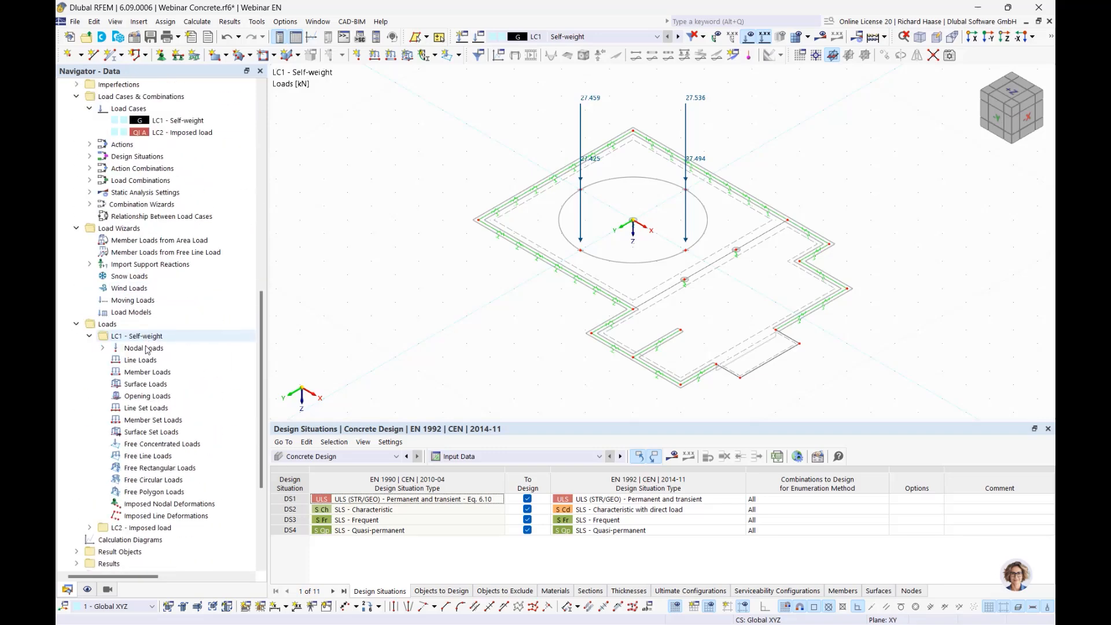
{"action": "left_click", "coordinate": [155, 386]}
{"action": "right_click", "coordinate": [156, 389]}
{"action": "left_click", "coordinate": [173, 404]}
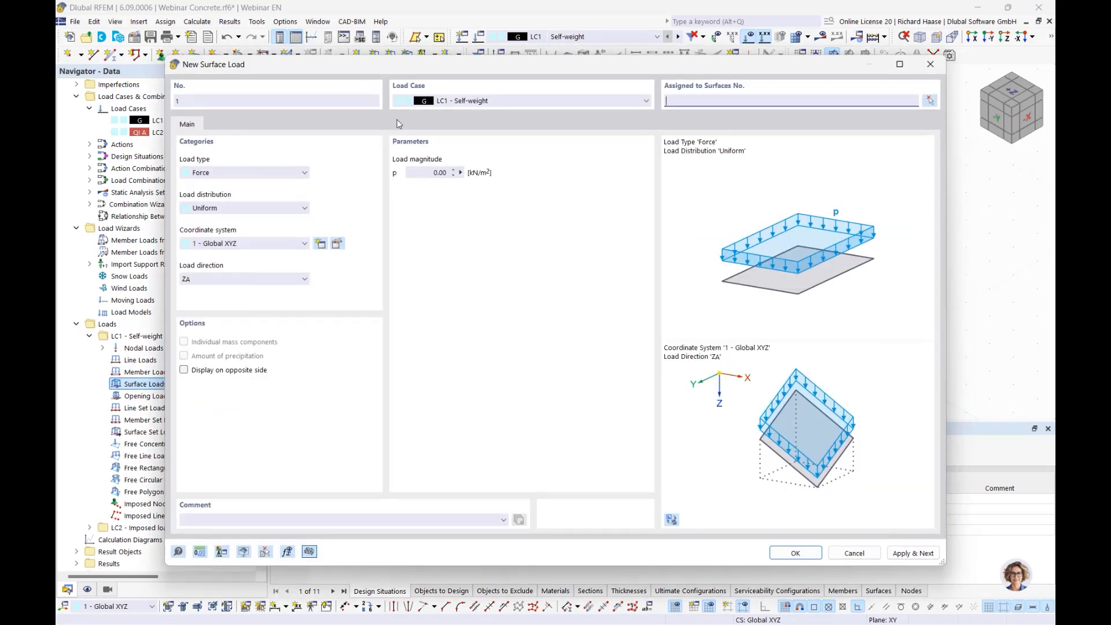
{"action": "left_click", "coordinate": [438, 171]}
{"action": "type", "text": "1,5"}
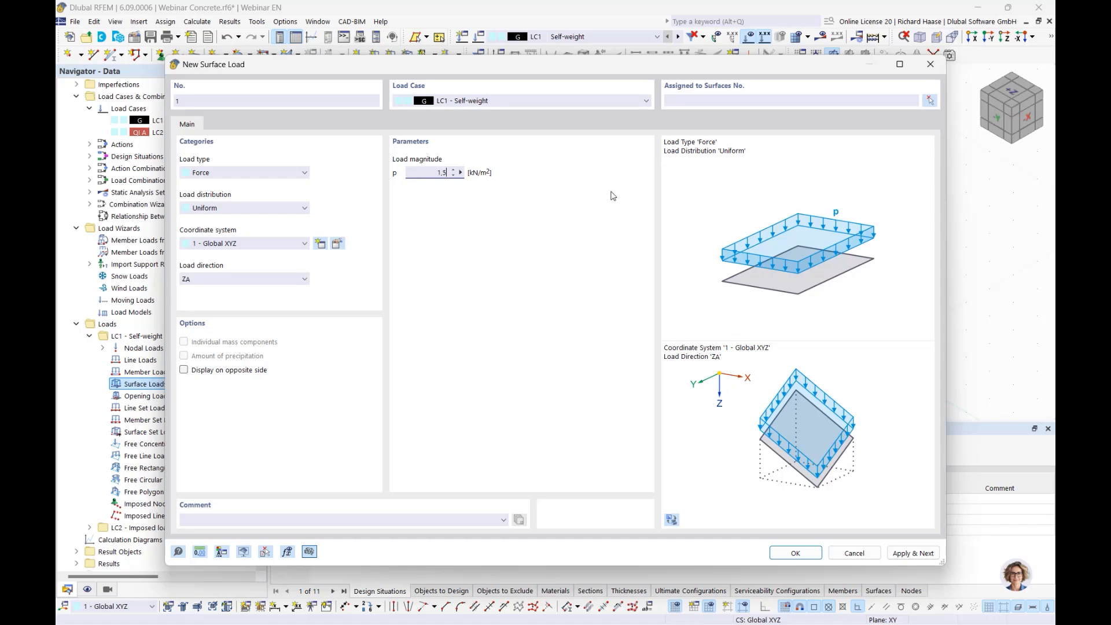
Assign the self-weight surface load to surfaces 2 to 4 and apply it, continuing with another surface load
{"action": "left_click", "coordinate": [930, 102]}
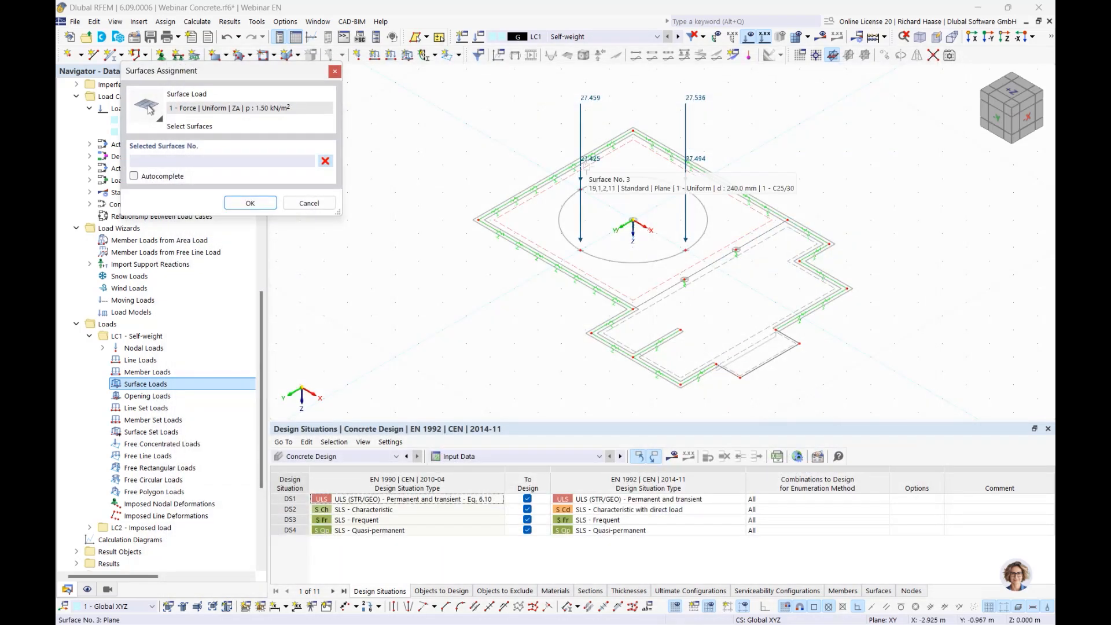
{"action": "left_click", "coordinate": [587, 167]}
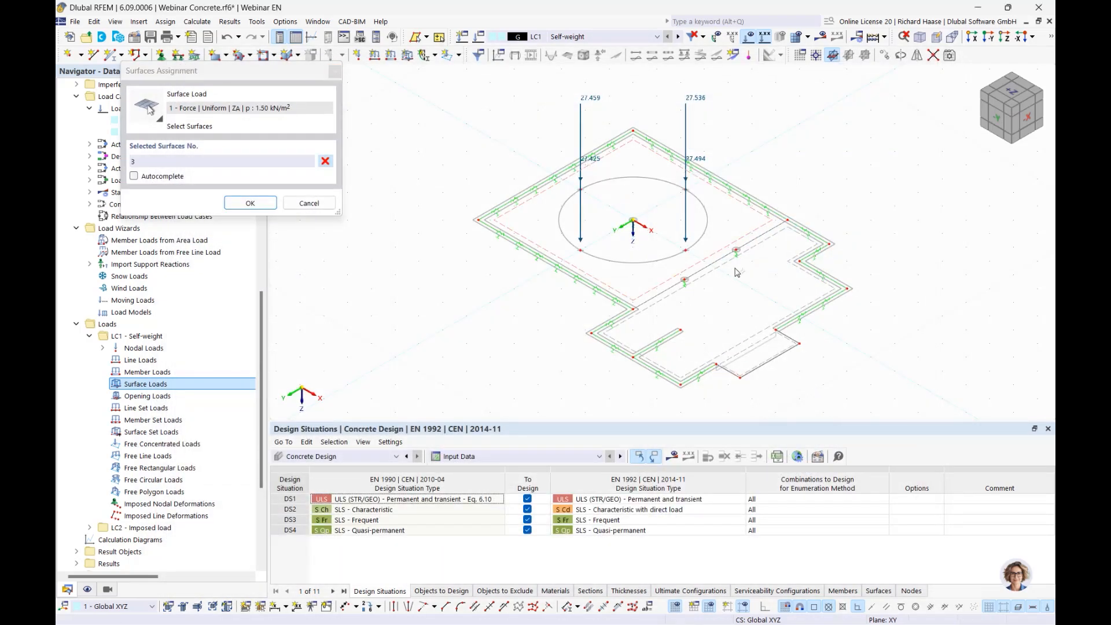
{"action": "left_click", "coordinate": [736, 263]}
{"action": "left_click", "coordinate": [759, 346]}
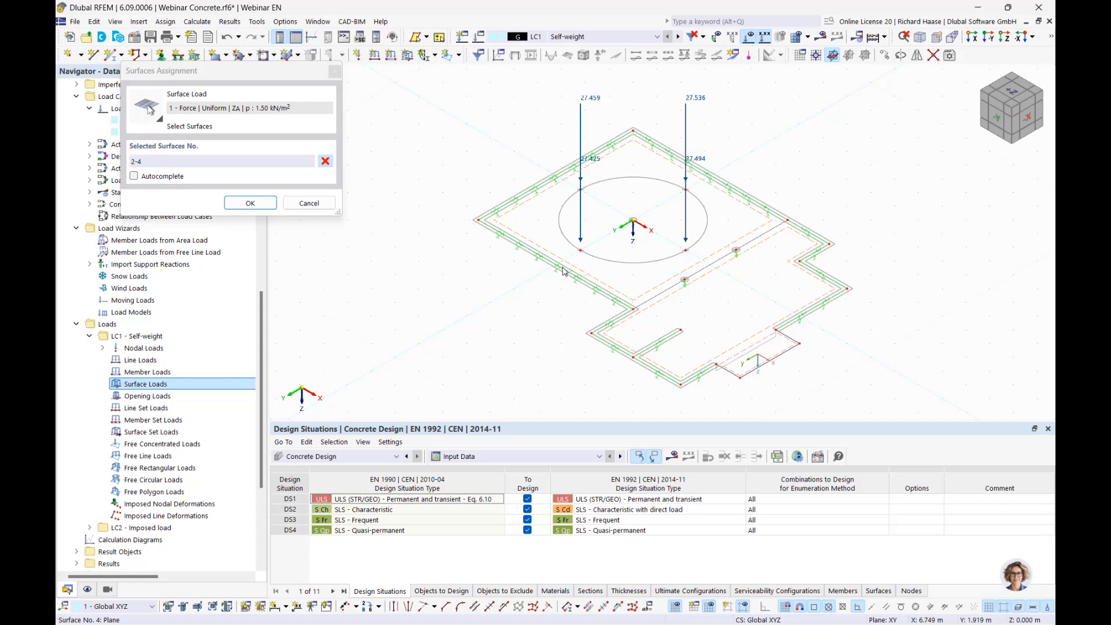
{"action": "left_click", "coordinate": [250, 203]}
{"action": "left_click", "coordinate": [913, 554]}
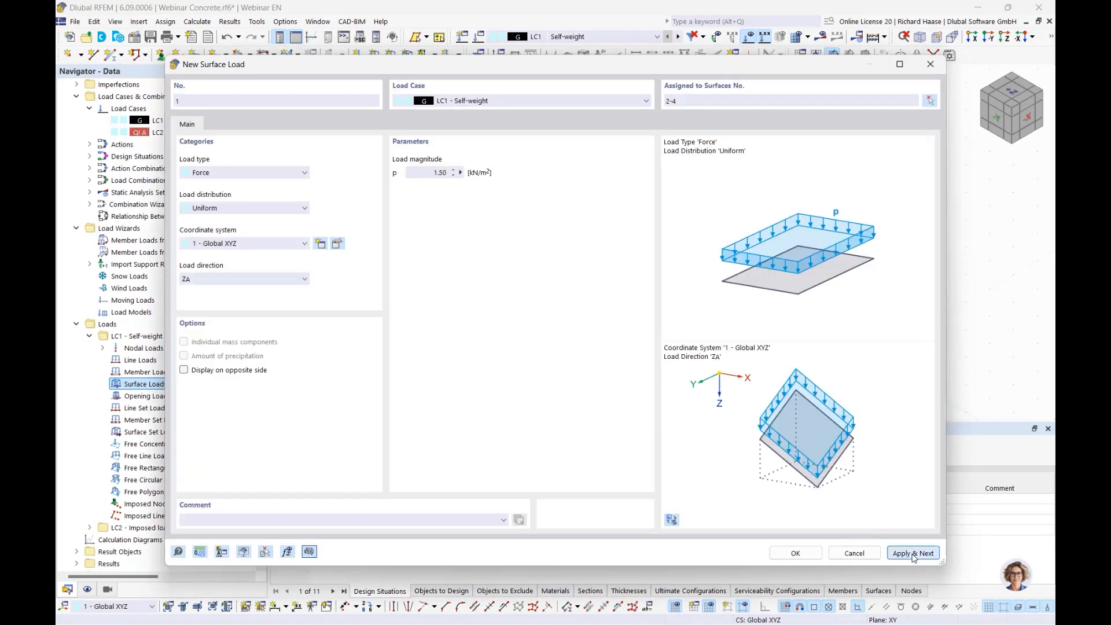
Add a 2 kN/m² surface load in load case LC2 - Imposed load to surfaces 3 and 4, continuing with another load
{"action": "left_click", "coordinate": [478, 103]}
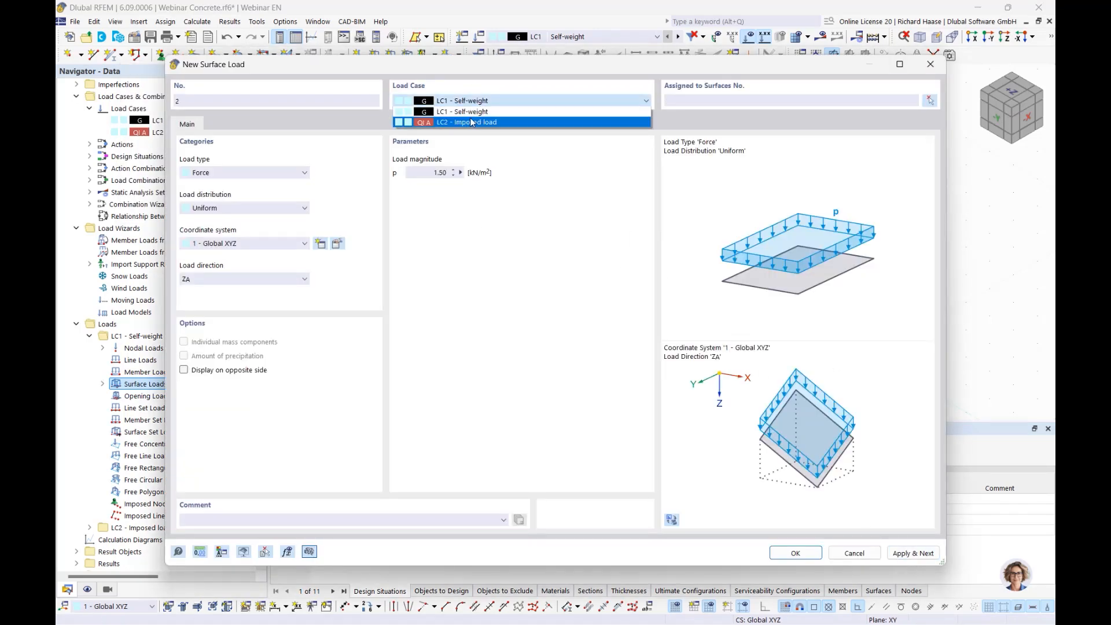
{"action": "left_click", "coordinate": [463, 122]}
{"action": "left_click", "coordinate": [428, 172]}
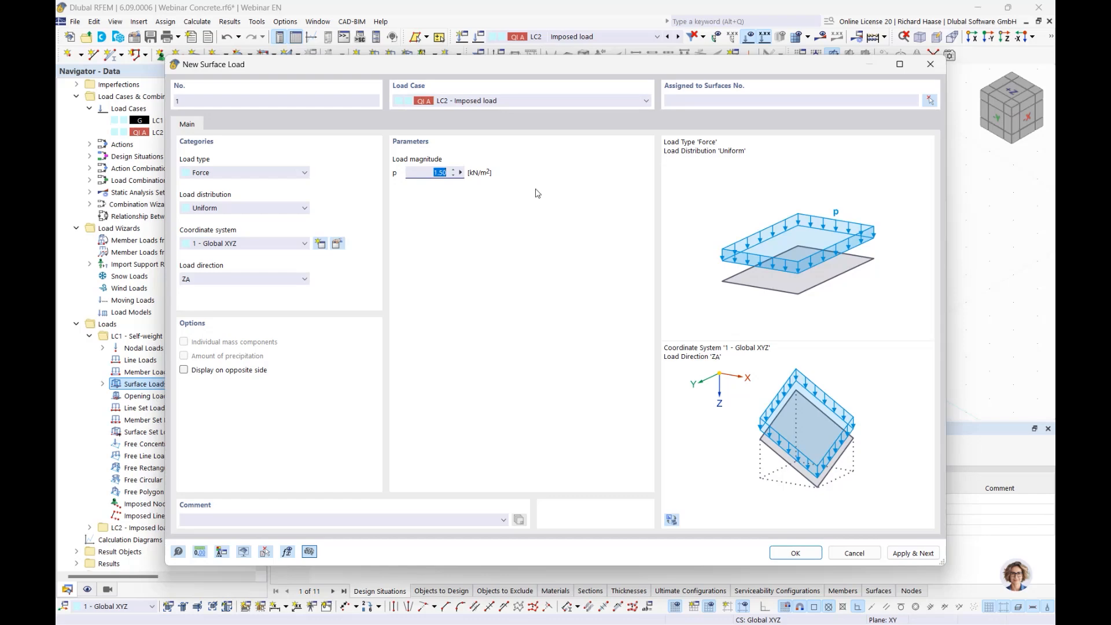
{"action": "type", "text": "2"}
{"action": "left_click", "coordinate": [930, 101]}
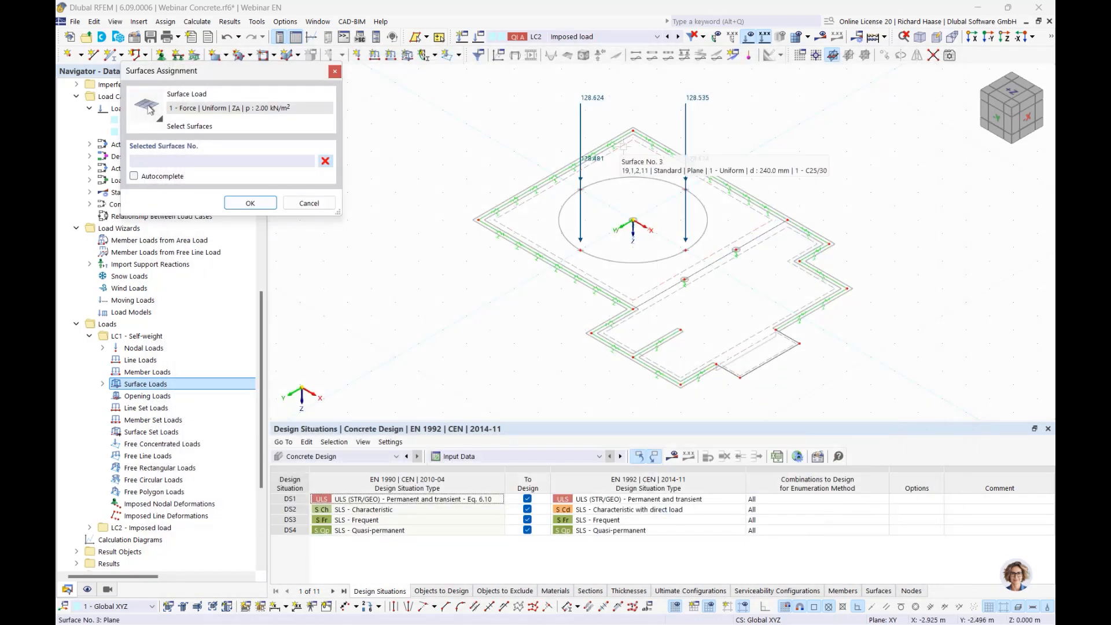
{"action": "left_click", "coordinate": [699, 219]}
{"action": "left_click", "coordinate": [719, 312]}
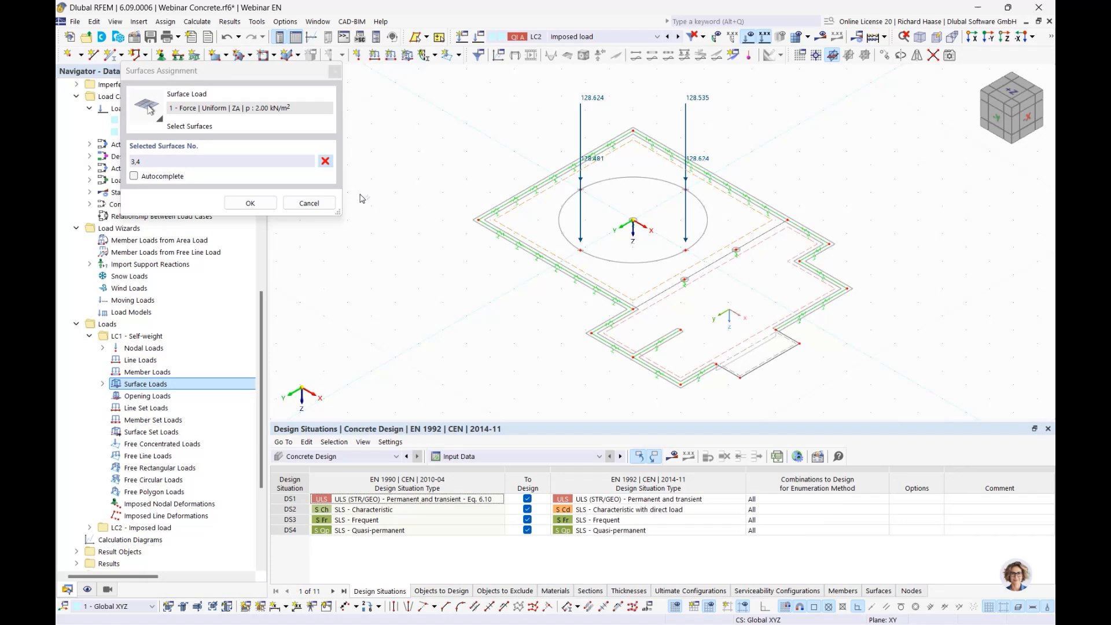
{"action": "left_click", "coordinate": [241, 206]}
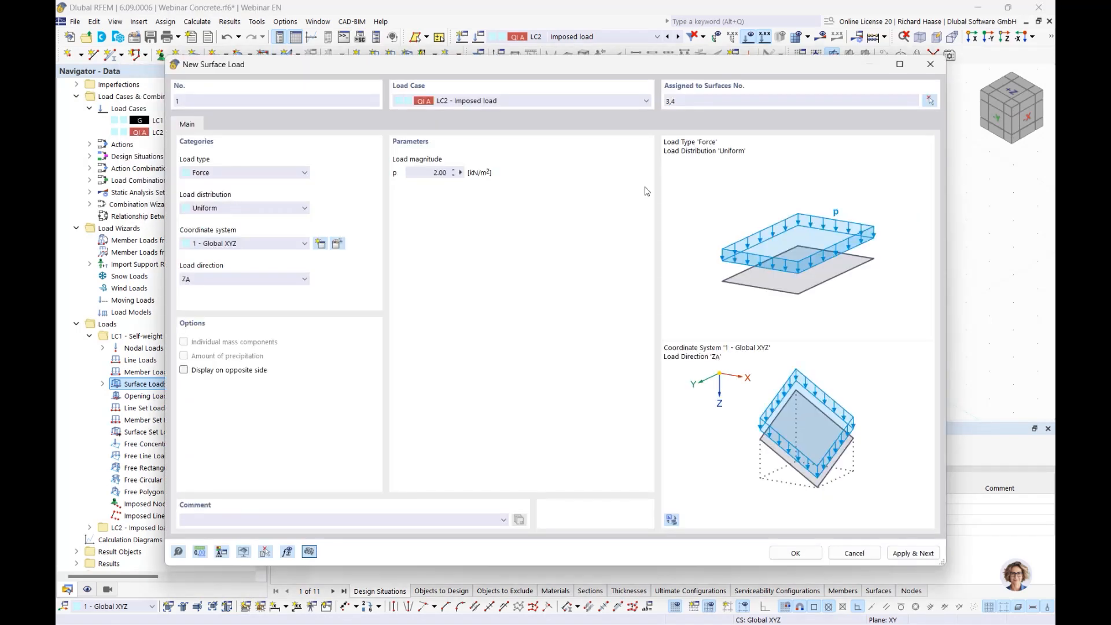
{"action": "left_click", "coordinate": [915, 554]}
Add a 4 kN/m² surface load in LC2 to the small projecting surface 2 and finish entering surface loads
{"action": "type", "text": "4"}
{"action": "left_click", "coordinate": [930, 101]}
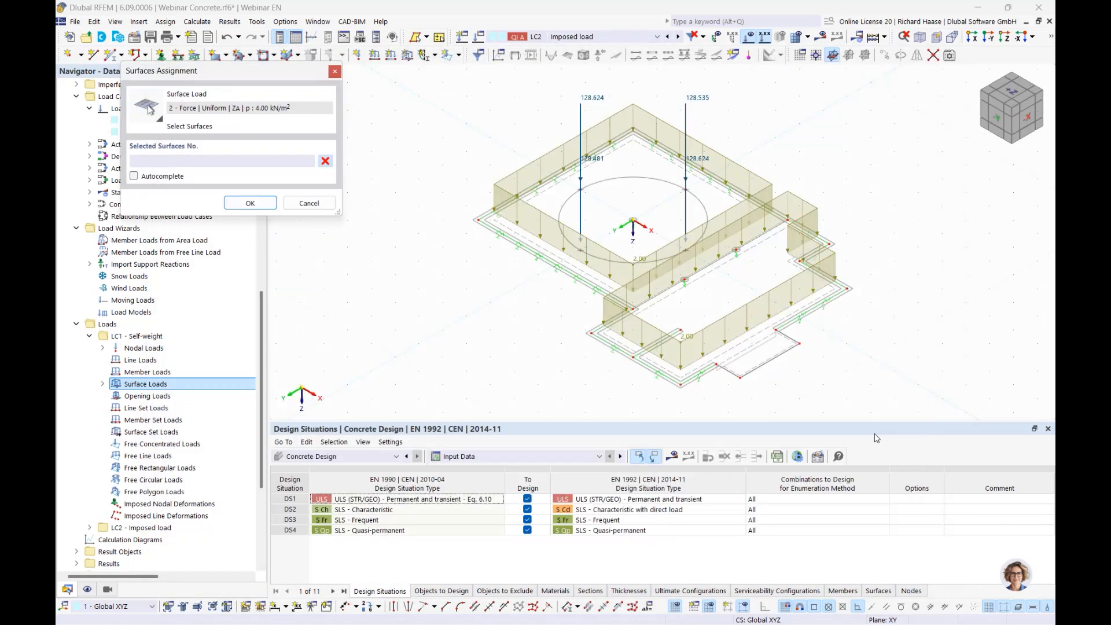
{"action": "left_click", "coordinate": [763, 347]}
{"action": "left_click", "coordinate": [250, 202]}
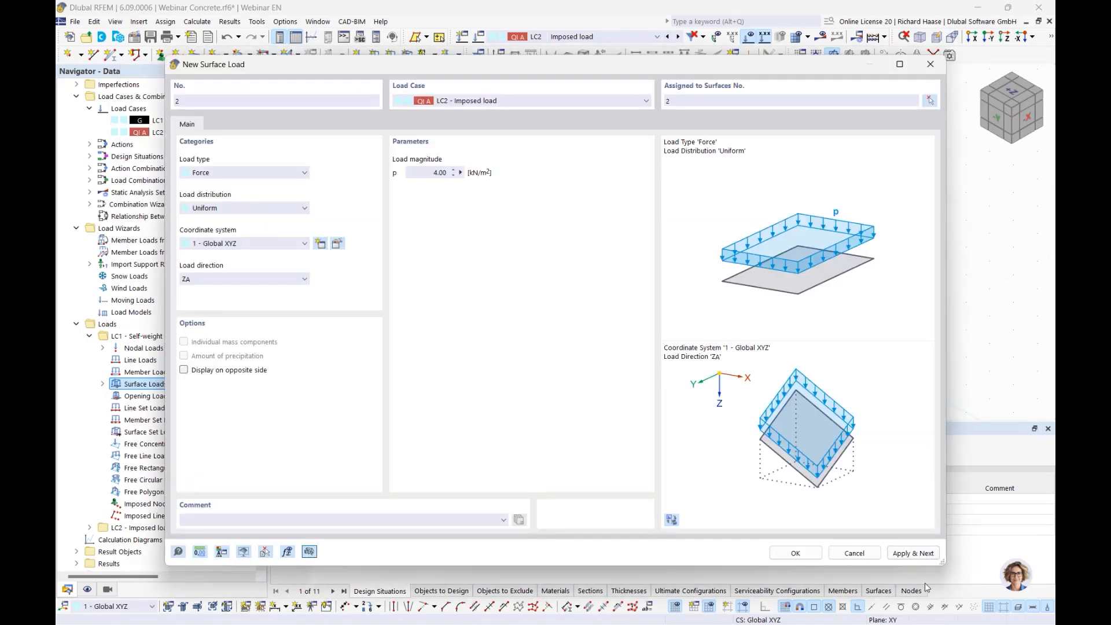
{"action": "left_click", "coordinate": [796, 554]}
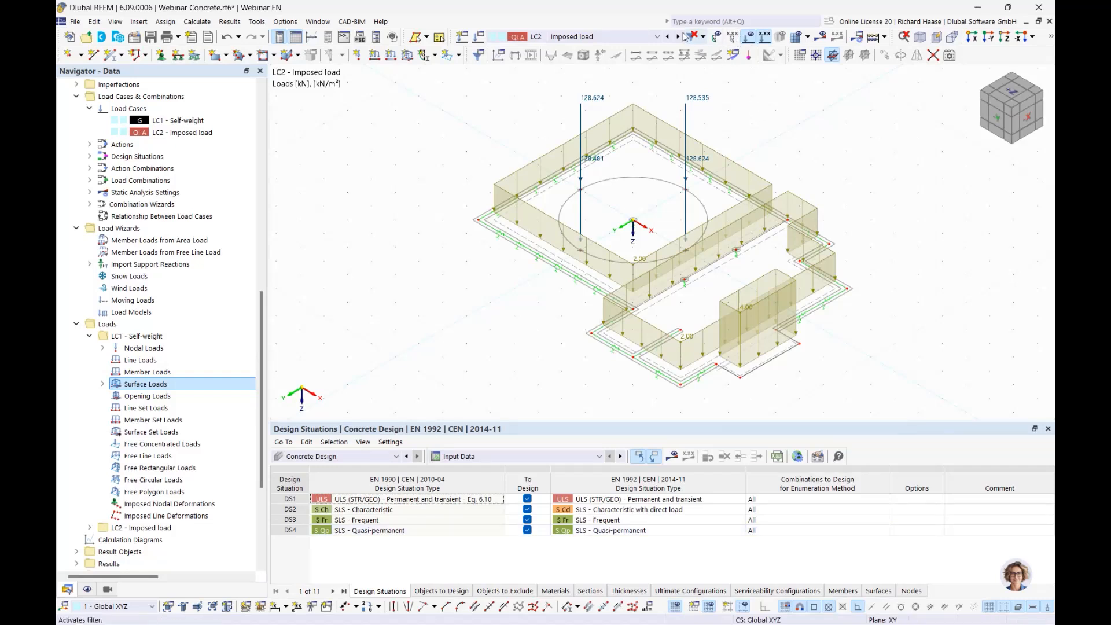
Switch to load case LC1 - Self-weight with the loads hidden, and calculate the Concrete Design results
{"action": "left_click", "coordinate": [667, 37]}
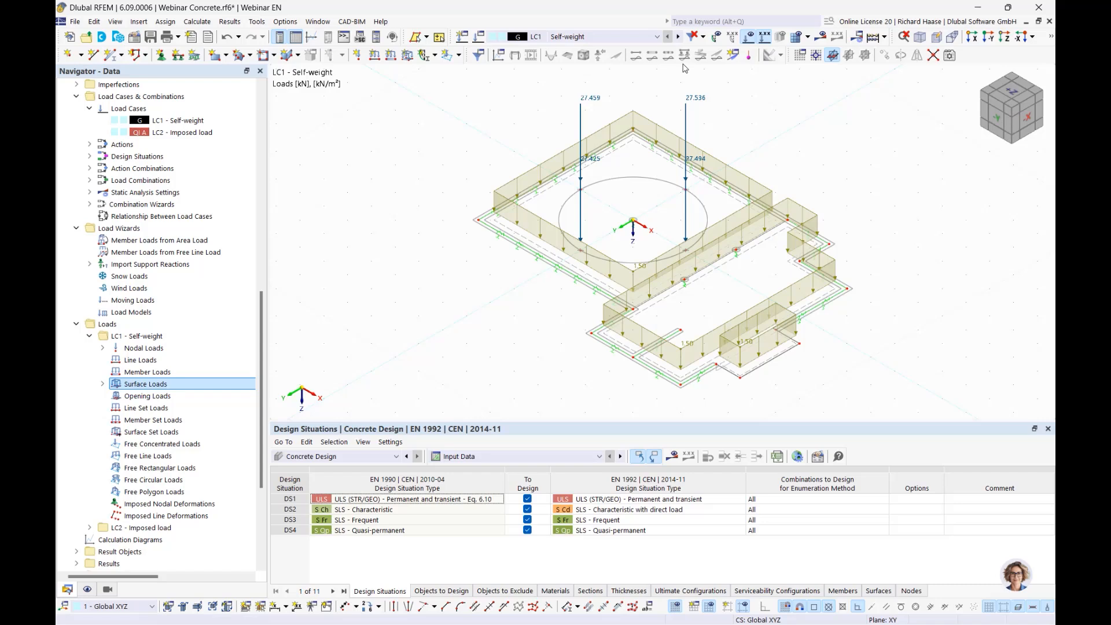
{"action": "left_click", "coordinate": [748, 37]}
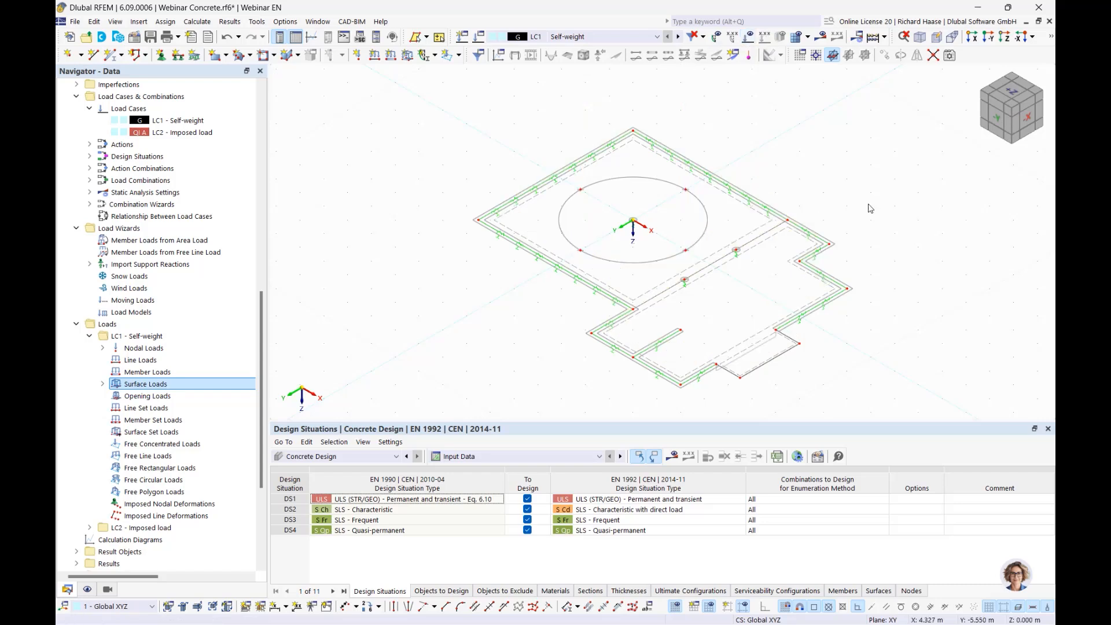
{"action": "middle_click_drag", "start_coordinate": [869, 209], "coordinate": [745, 174]}
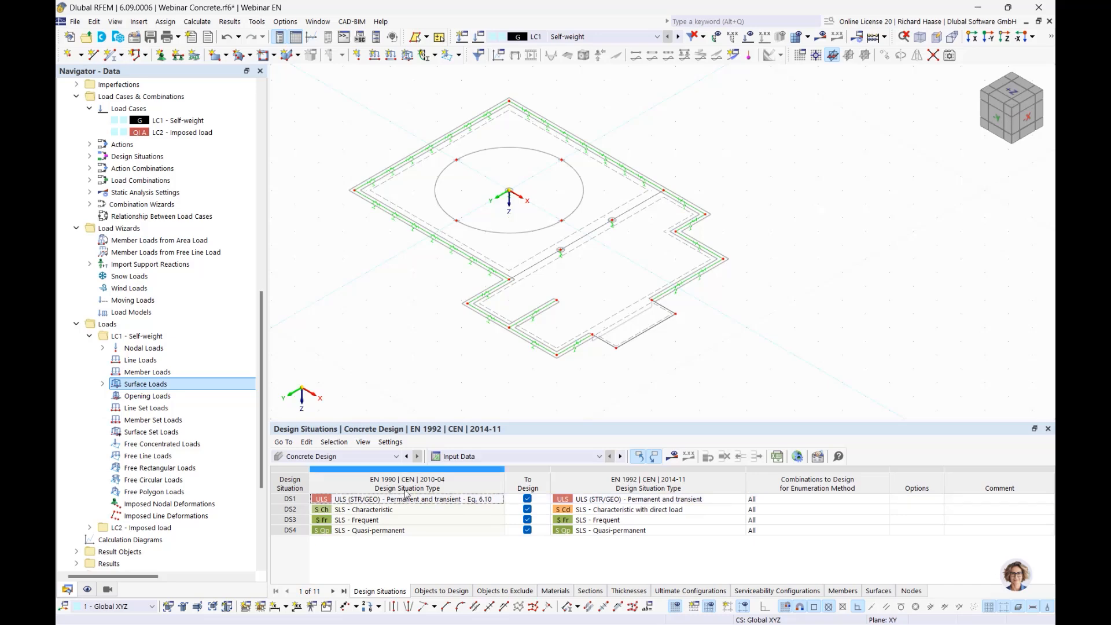
{"action": "left_click", "coordinate": [675, 456]}
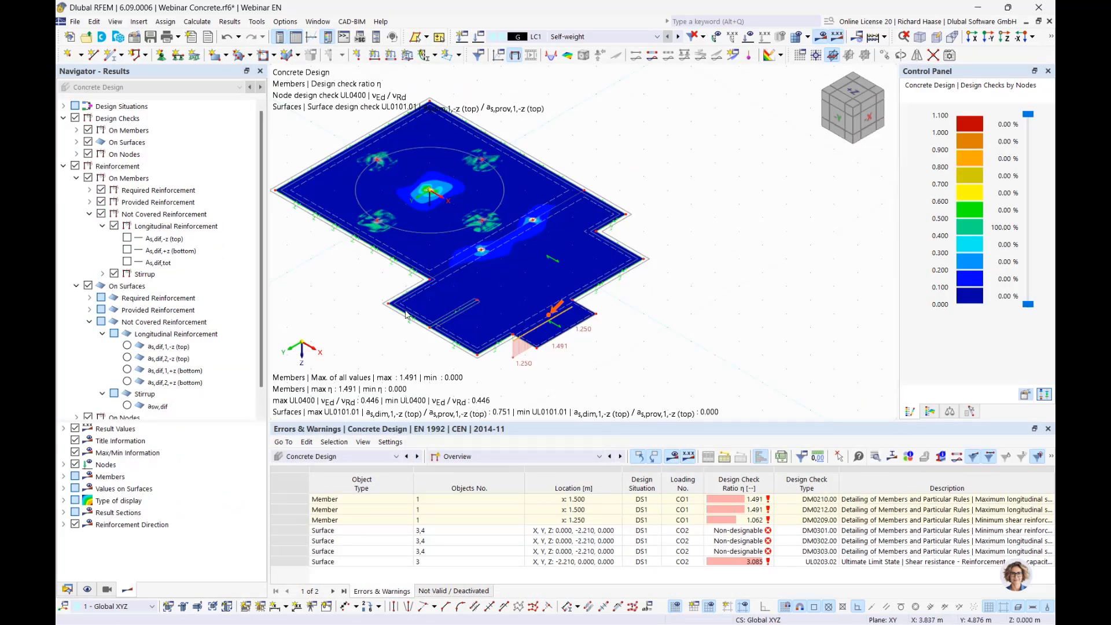
Turn off the display of design checks and member reinforcement in the Concrete Design results, keeping surface reinforcement active
{"action": "left_click", "coordinate": [75, 118]}
{"action": "left_click", "coordinate": [64, 118]}
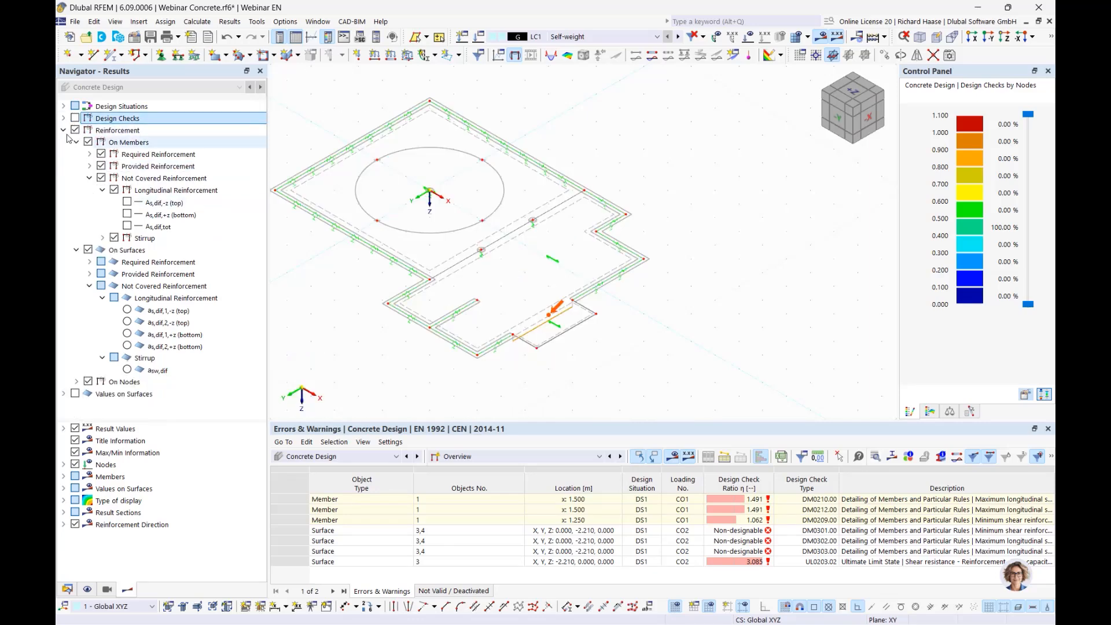
{"action": "left_click", "coordinate": [63, 130]}
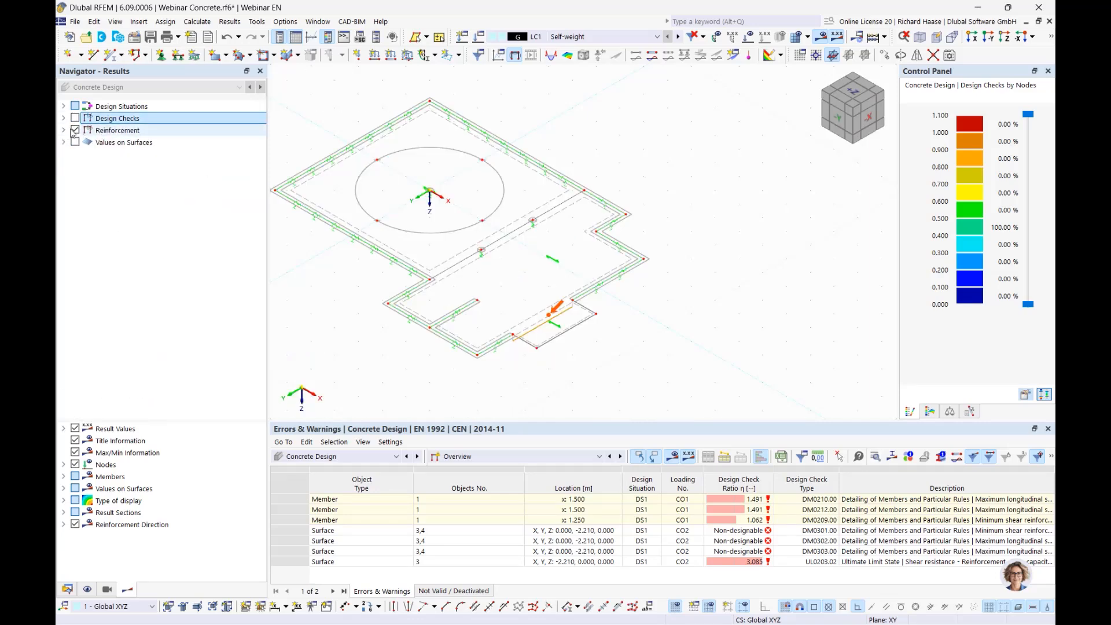
{"action": "left_click", "coordinate": [63, 130]}
{"action": "left_click", "coordinate": [88, 143]}
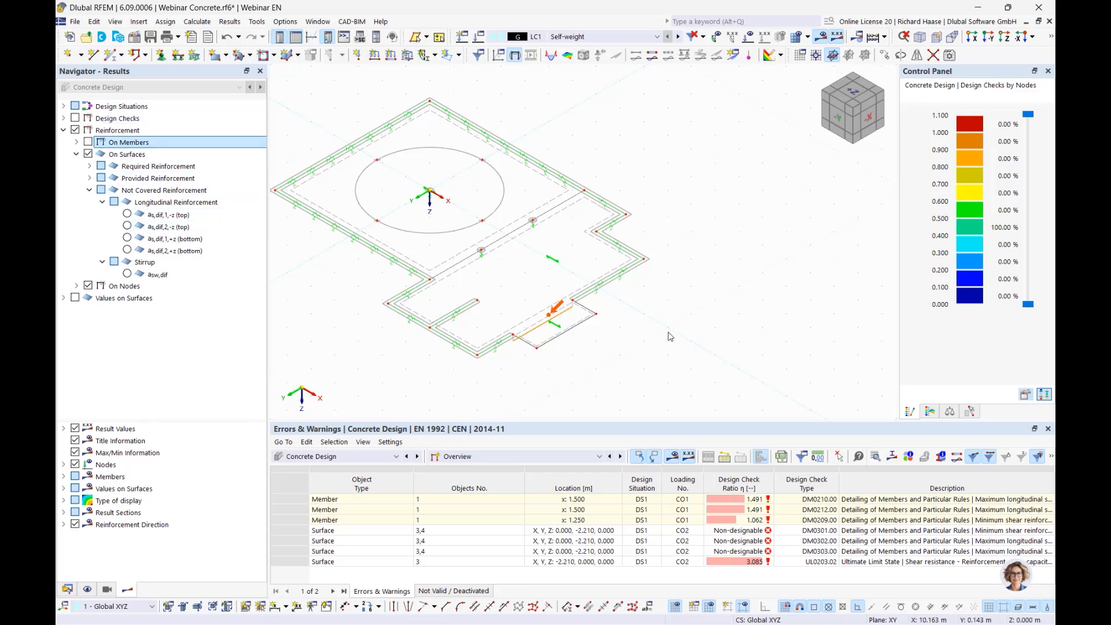
{"action": "middle_click_drag", "start_coordinate": [670, 334], "coordinate": [680, 333]}
{"action": "left_click", "coordinate": [853, 106]}
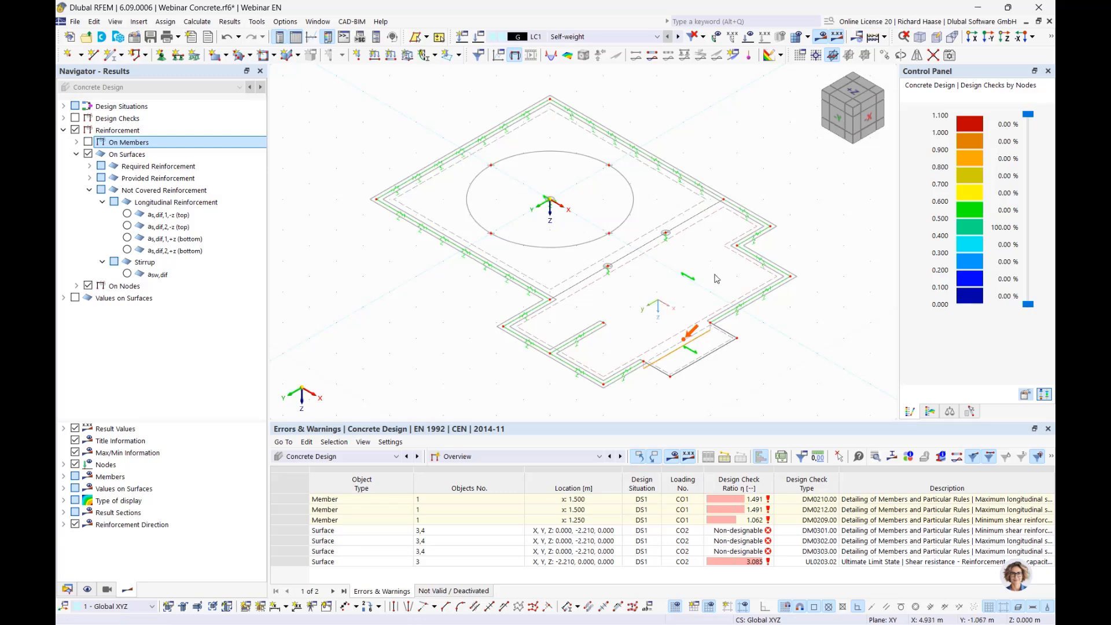
Examine the not covered longitudinal reinforcement on the surfaces for both directions, at the top and bottom
{"action": "left_click", "coordinate": [158, 191]}
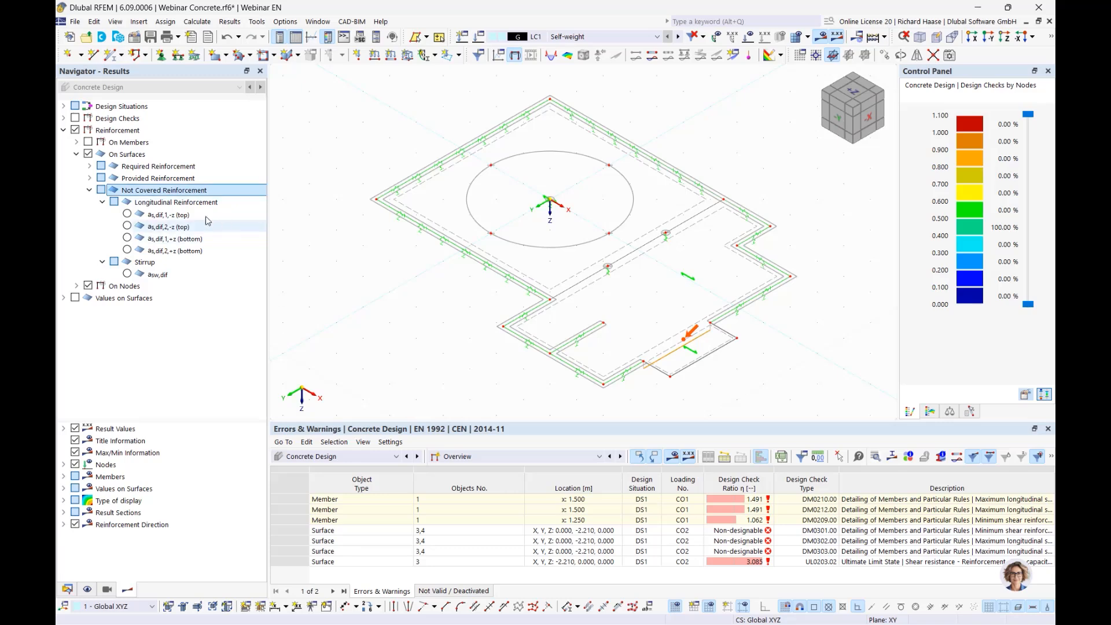
{"action": "left_click", "coordinate": [127, 214]}
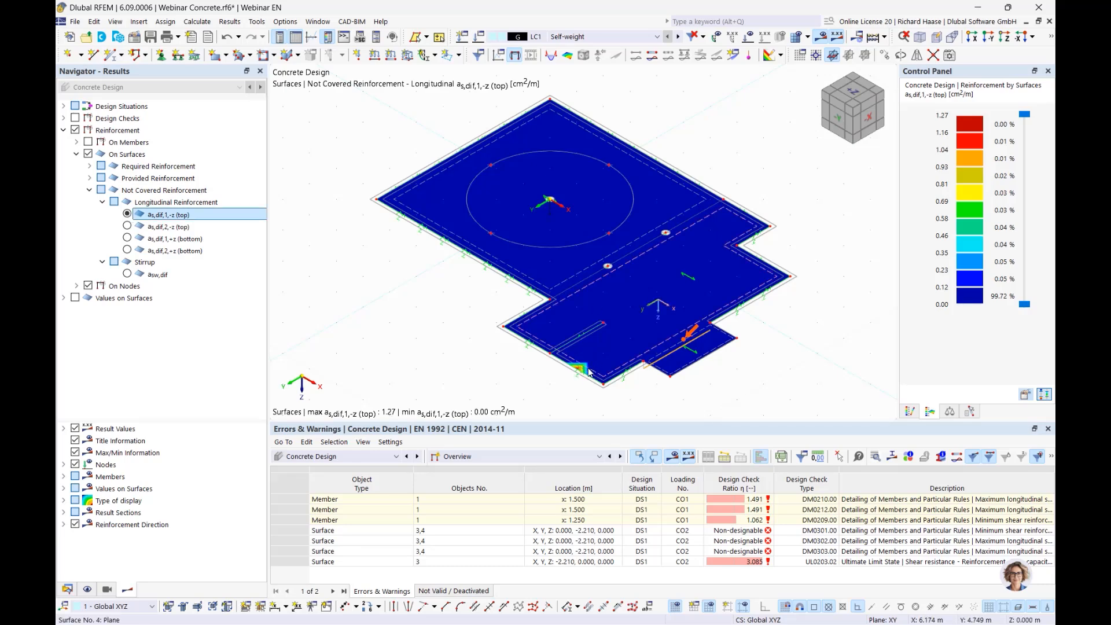
{"action": "left_click", "coordinate": [127, 226]}
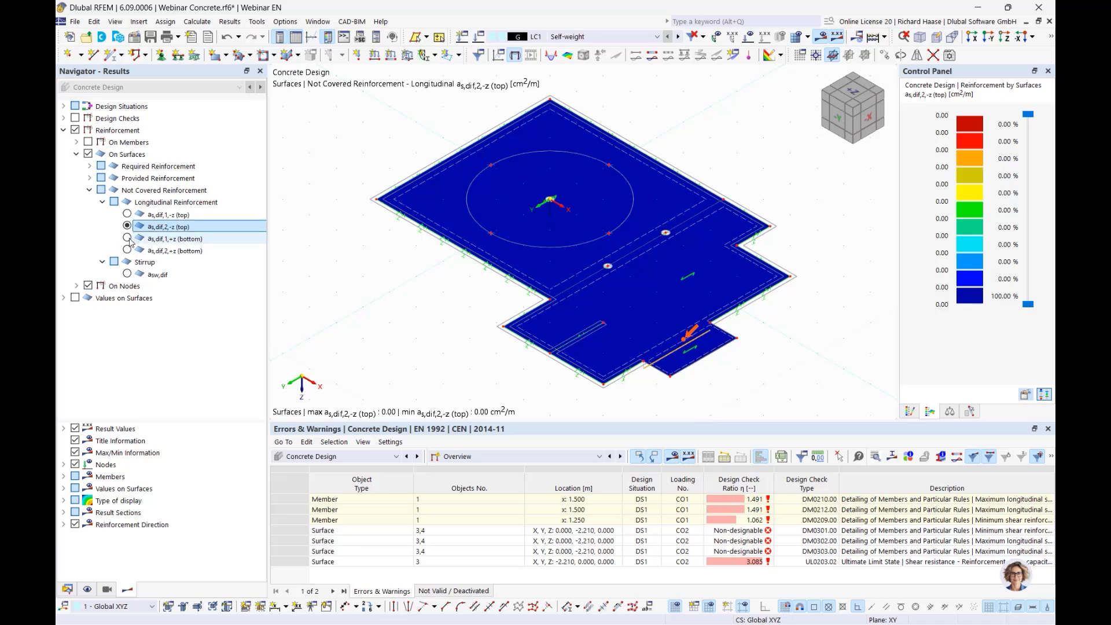
{"action": "left_click", "coordinate": [127, 237]}
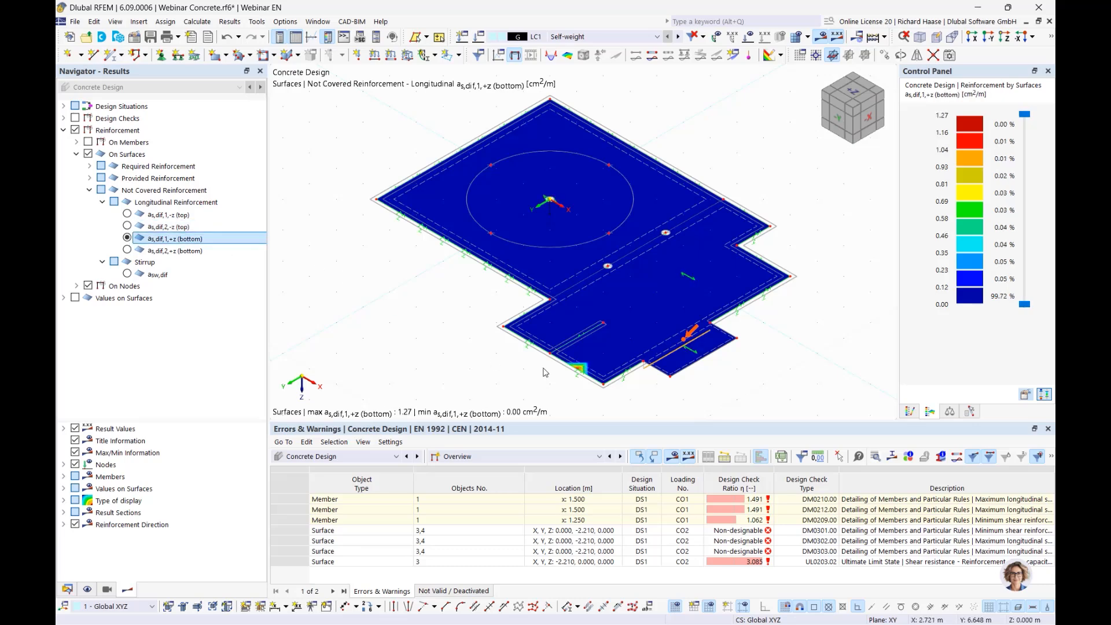
{"action": "left_click", "coordinate": [128, 250]}
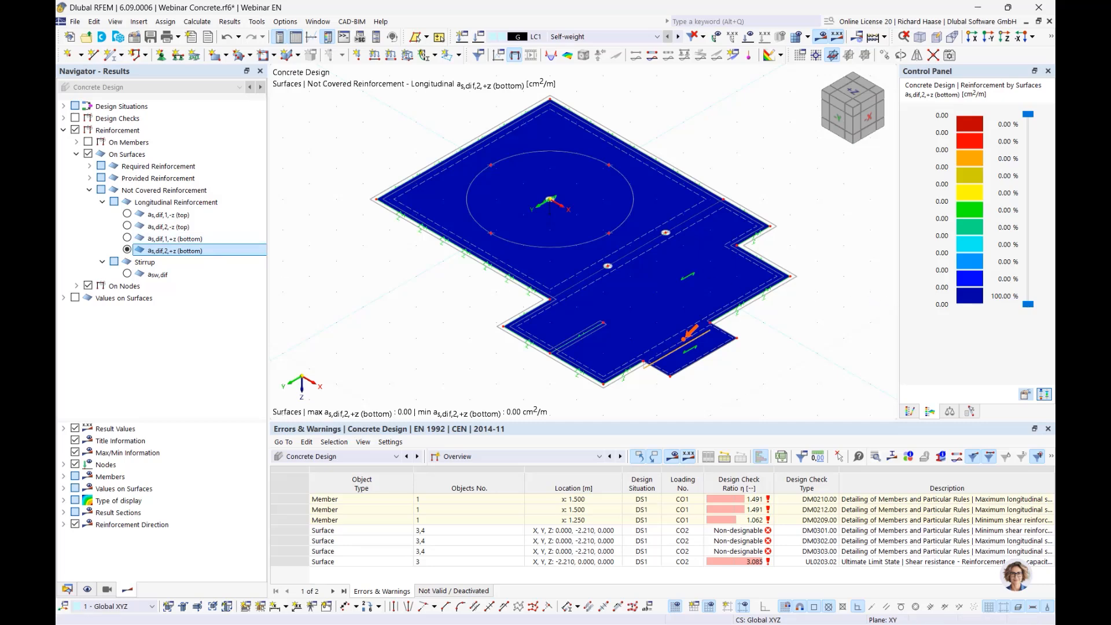
{"action": "middle_click_drag", "start_coordinate": [756, 144], "coordinate": [710, 162]}
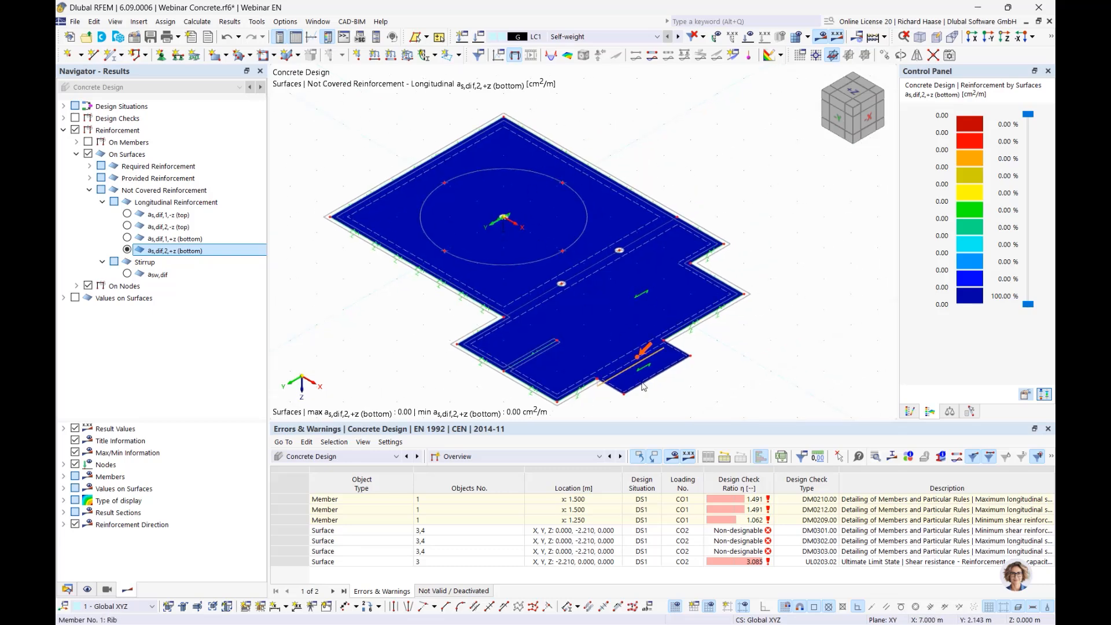
Check the surface reinforcement assigned to surface 4 and its definition without changing anything
{"action": "double_click", "coordinate": [713, 287]}
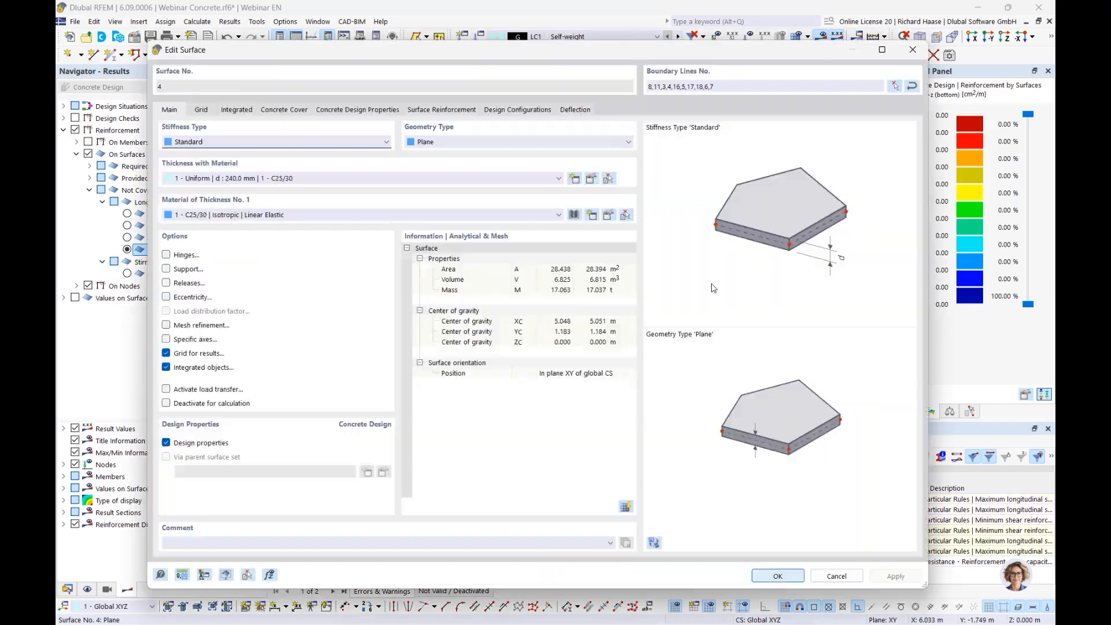
{"action": "left_click", "coordinate": [441, 110]}
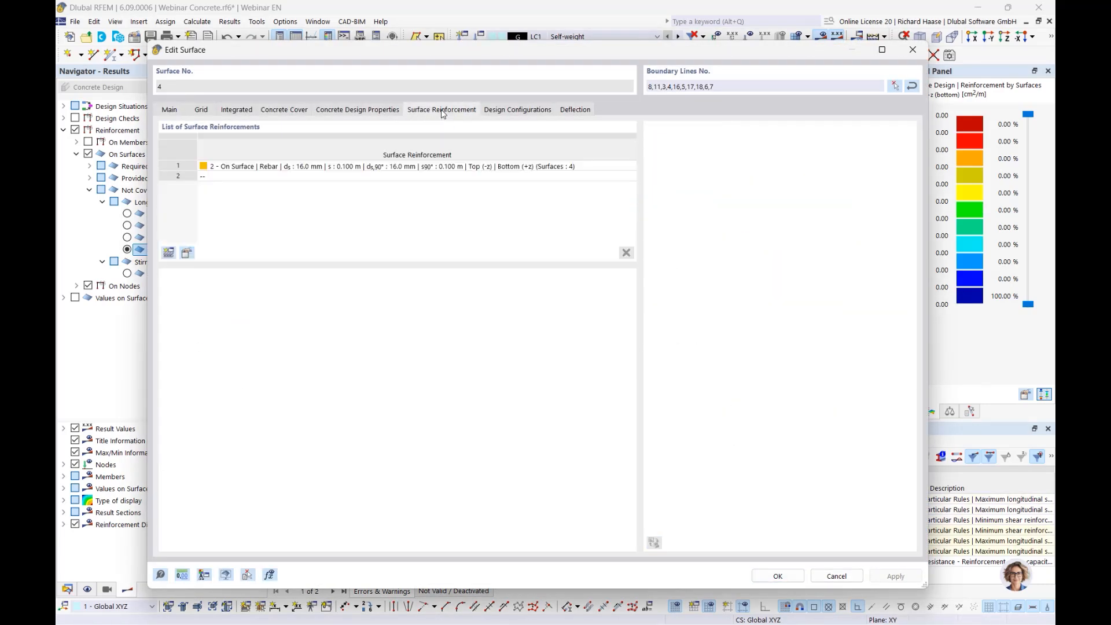
{"action": "left_click", "coordinate": [186, 253]}
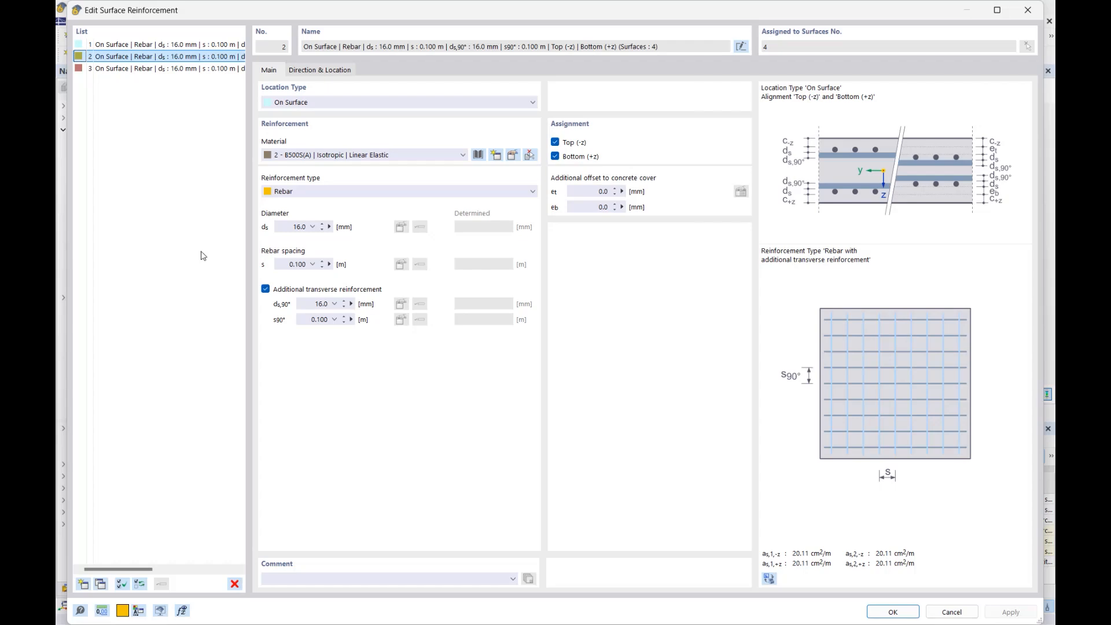
{"action": "left_click", "coordinate": [1030, 10]}
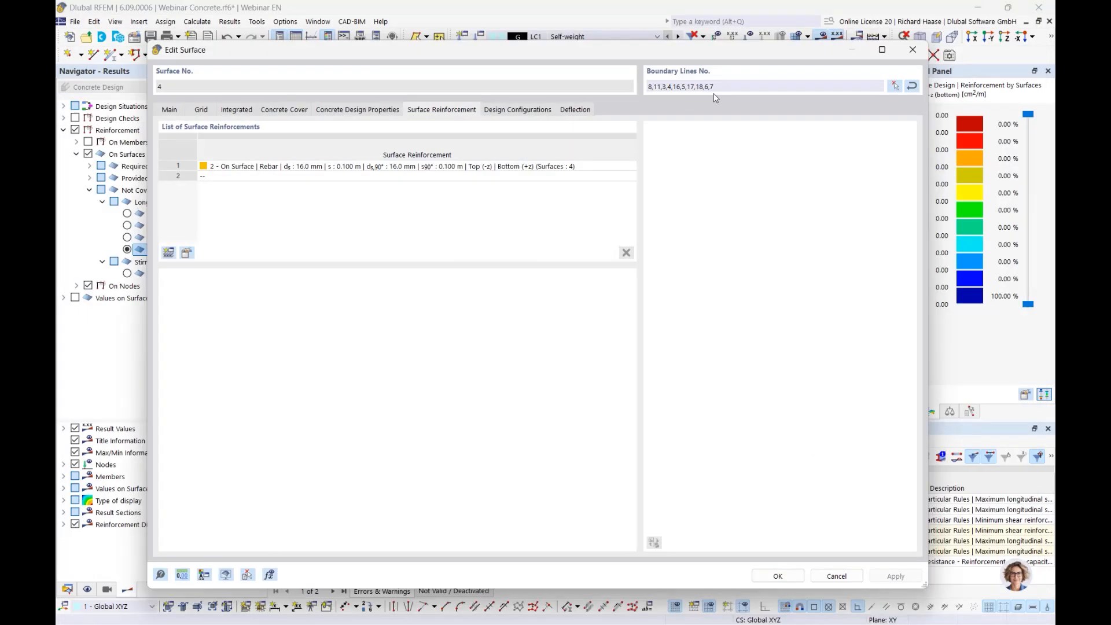
{"action": "left_click", "coordinate": [912, 50]}
Set the rebar spacing of surface reinforcement 2 to automatic determination with a minimum spacing of 0.075 m
{"action": "left_click", "coordinate": [68, 591]}
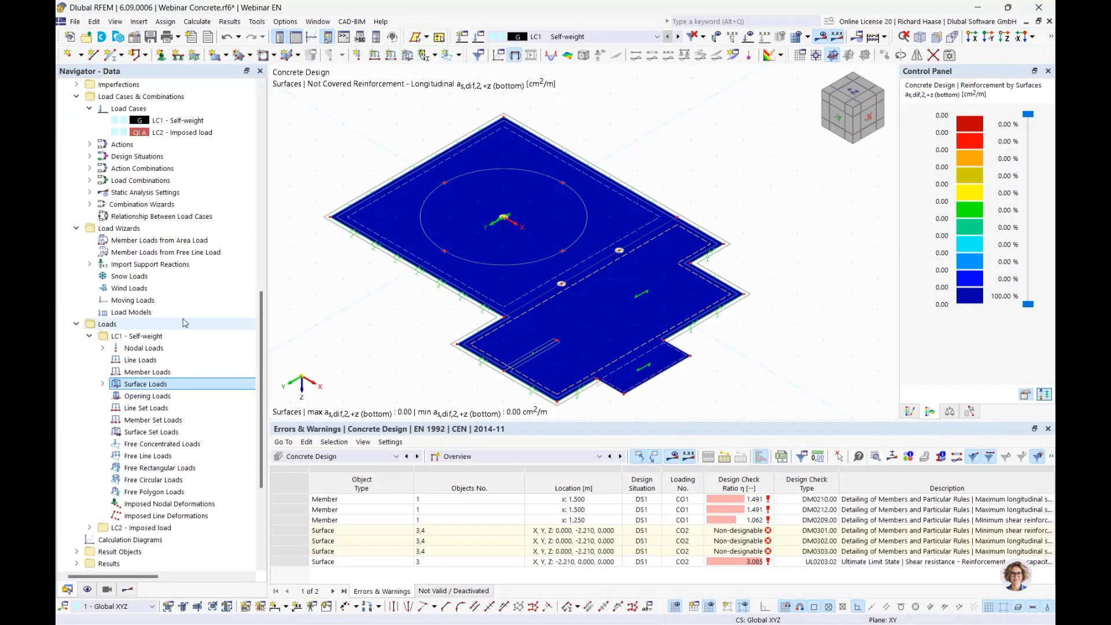
{"action": "left_click", "coordinate": [77, 324]}
{"action": "scroll", "coordinate": [175, 288], "scroll_direction": "up", "scroll_amount": 10}
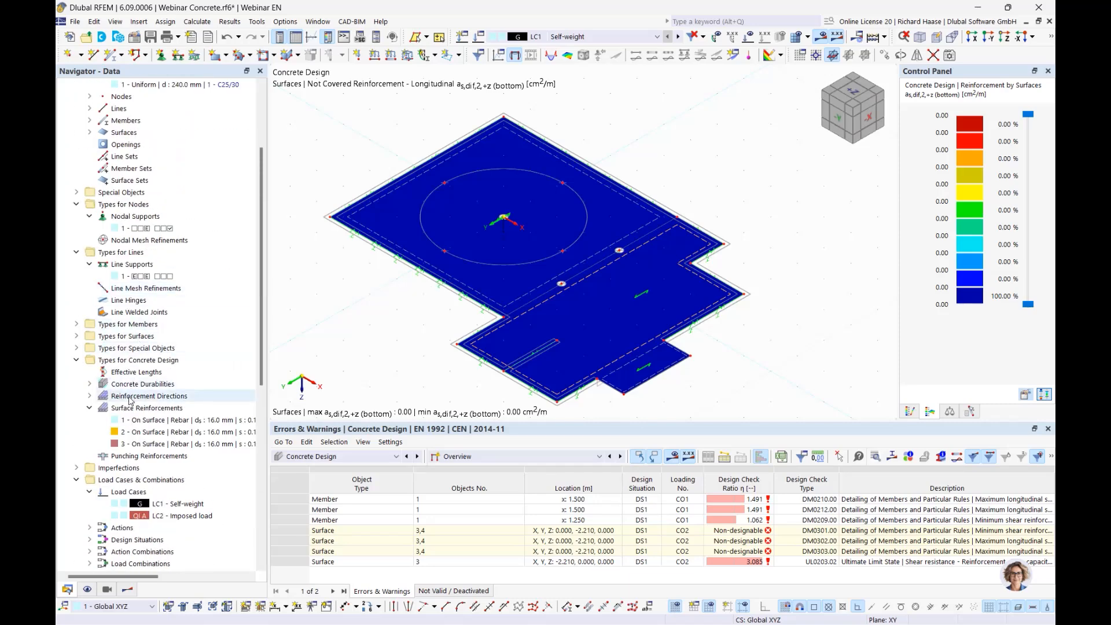
{"action": "left_click", "coordinate": [201, 420]}
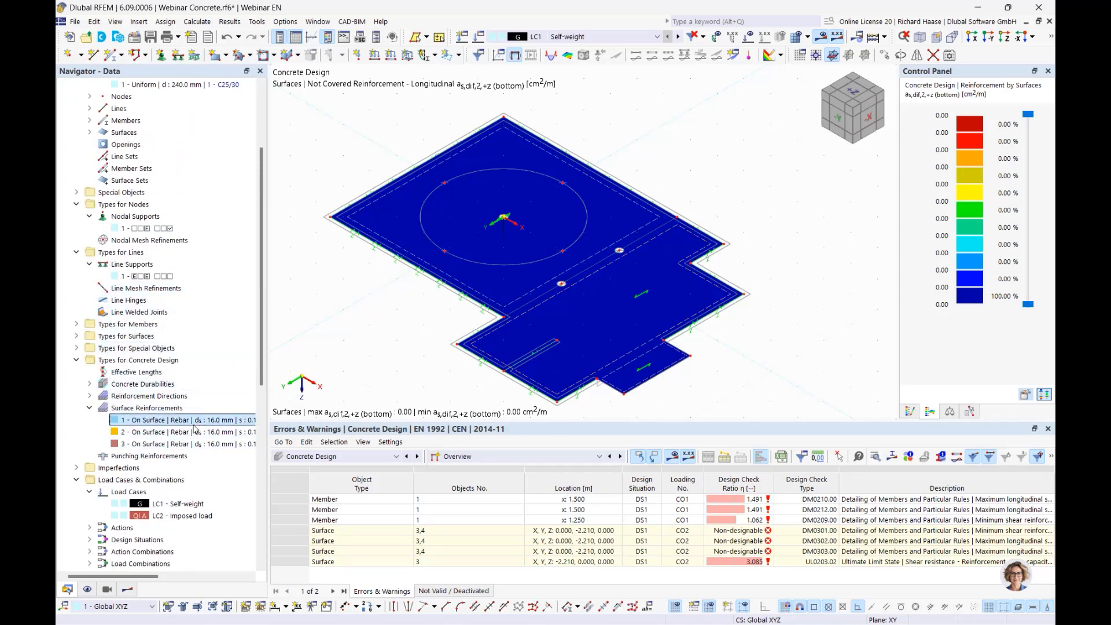
{"action": "double_click", "coordinate": [196, 432]}
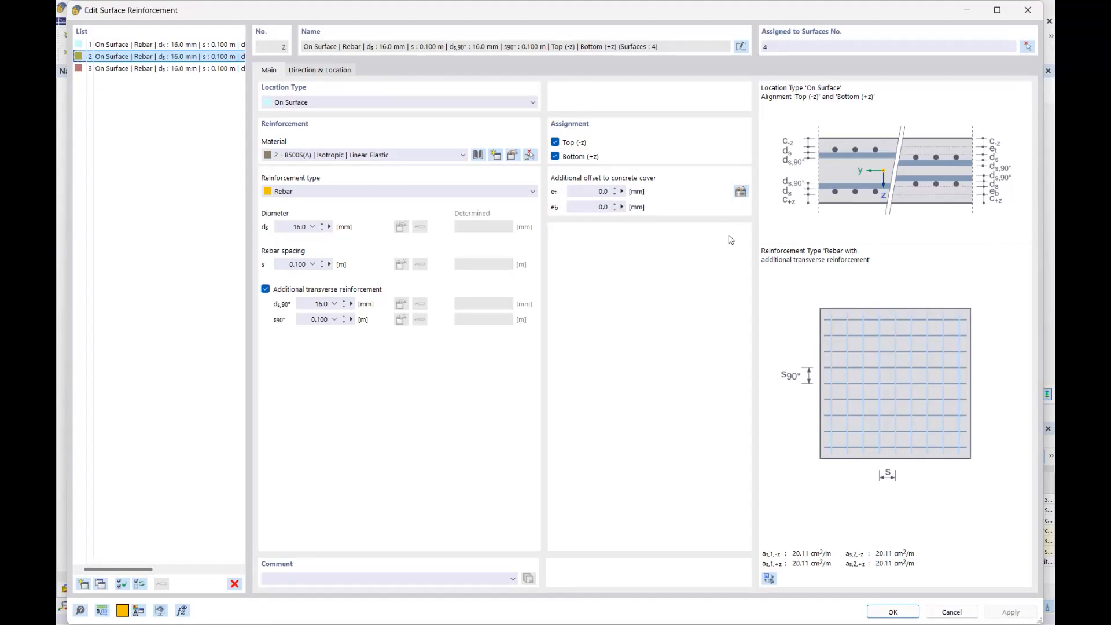
{"action": "left_click", "coordinate": [312, 265]}
{"action": "left_click", "coordinate": [302, 275]}
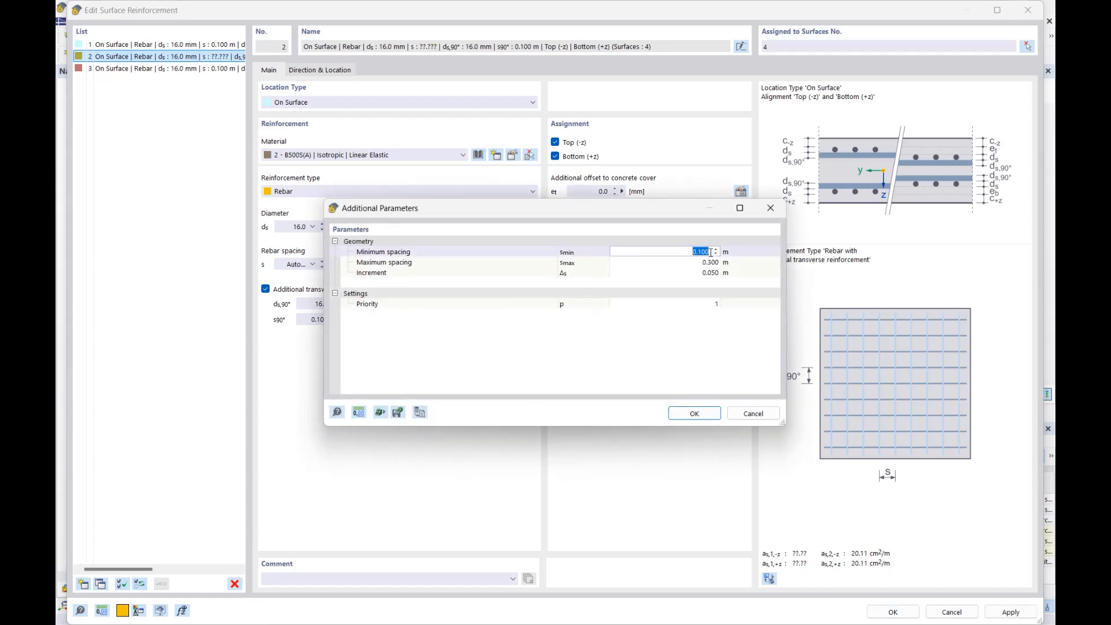
{"action": "key", "text": "BackSpace"}
{"action": "type", "text": ",075"}
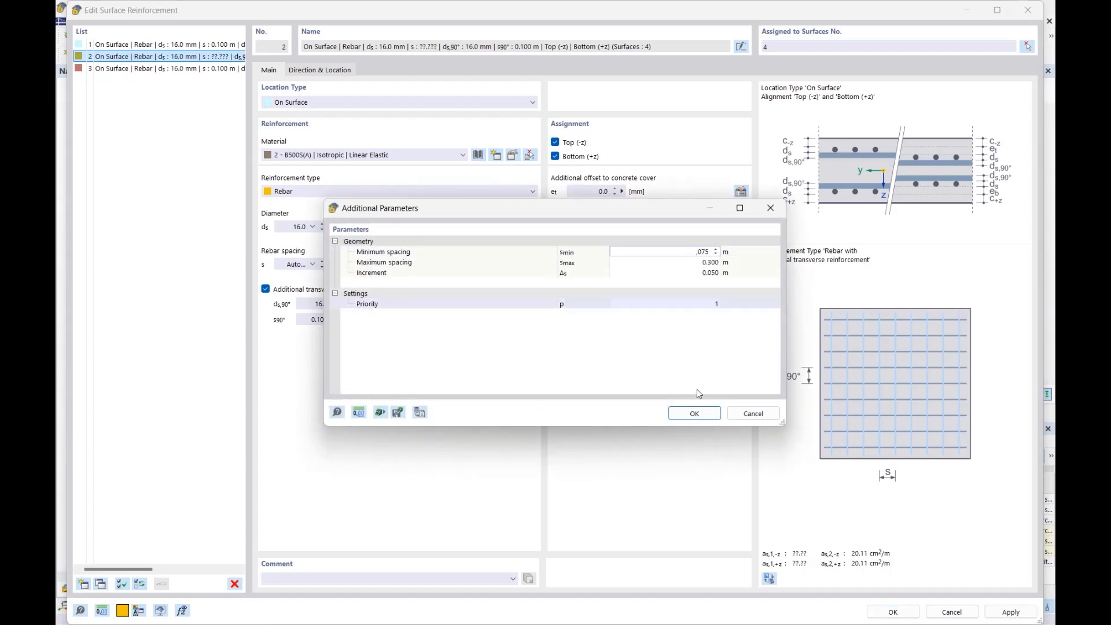
{"action": "left_click", "coordinate": [695, 413]}
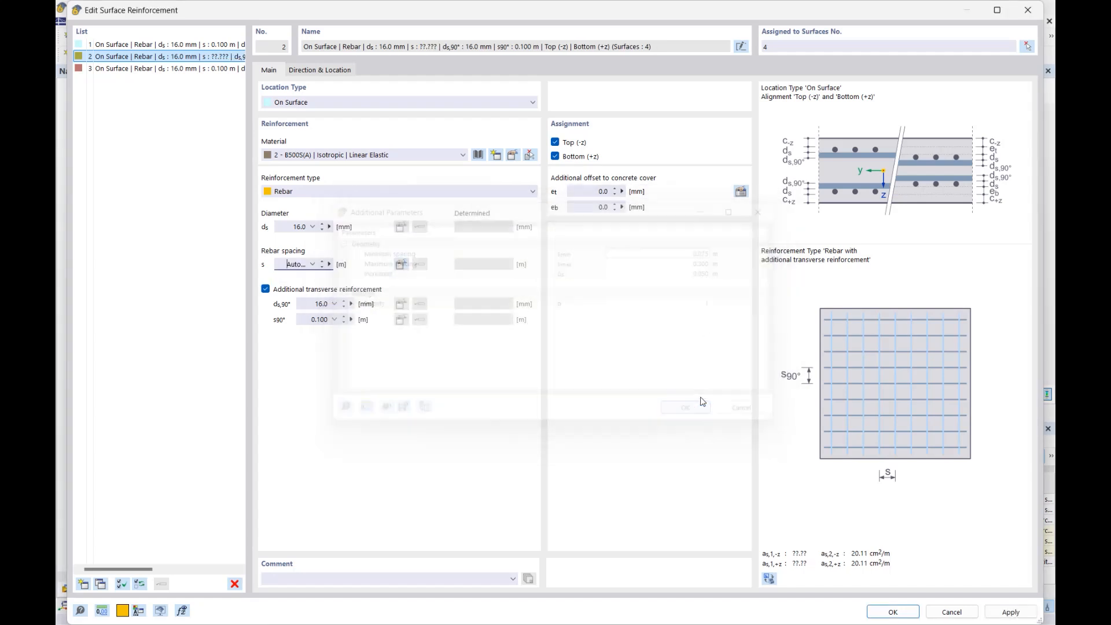
Set the additional transverse reinforcement spacing of surface reinforcement 2 to automatic with a 0.075 m minimum
{"action": "left_click", "coordinate": [335, 319]}
{"action": "left_click", "coordinate": [315, 332]}
{"action": "key", "text": "BackSpace"}
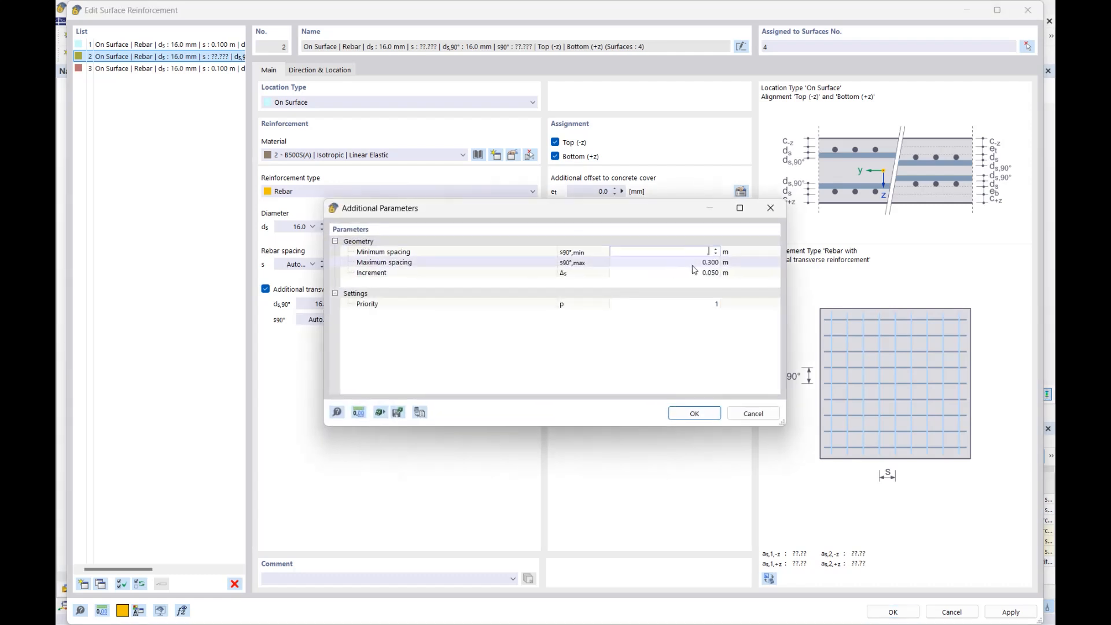
{"action": "type", "text": ",075"}
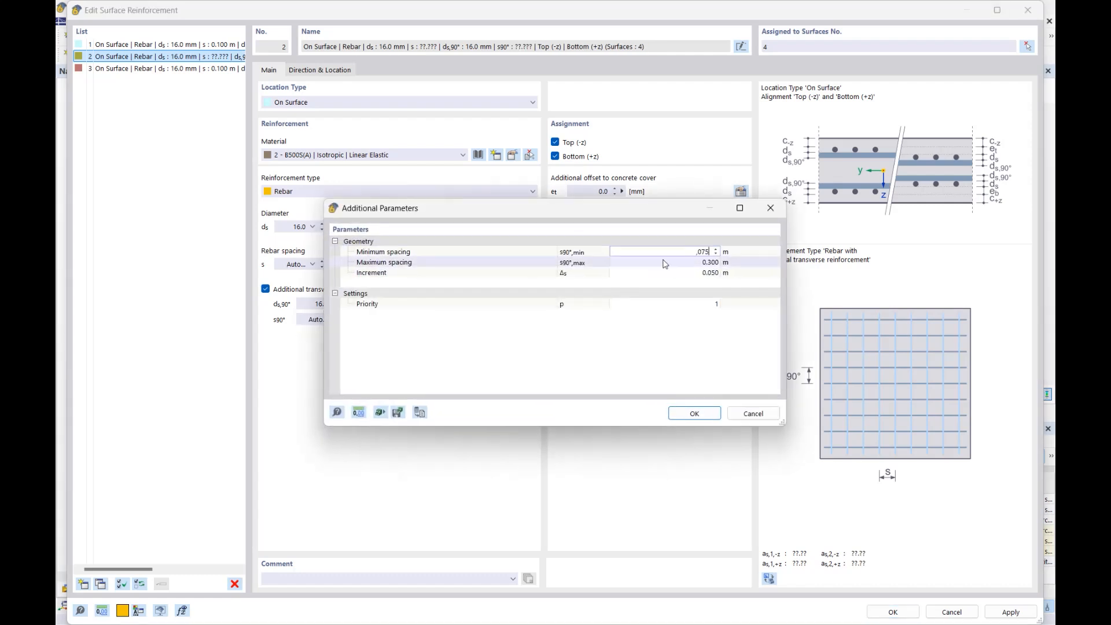
{"action": "left_click", "coordinate": [698, 416]}
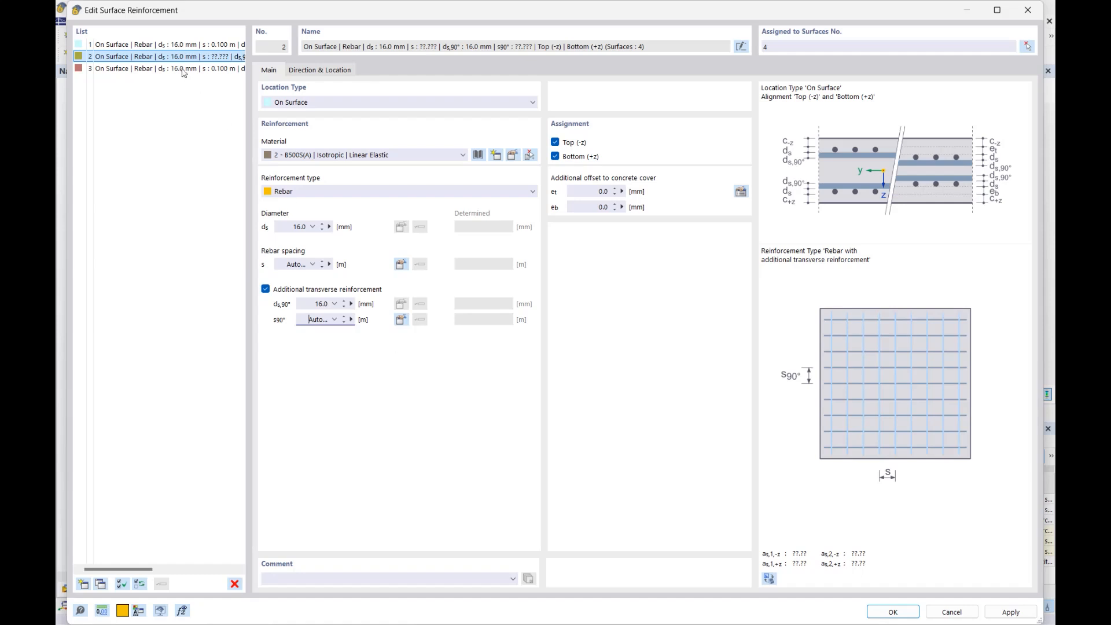
Set the rebar and transverse spacings of surface reinforcement 3 to automatic with 0.075 m minimum spacing, and accept the changes
{"action": "left_click", "coordinate": [184, 69]}
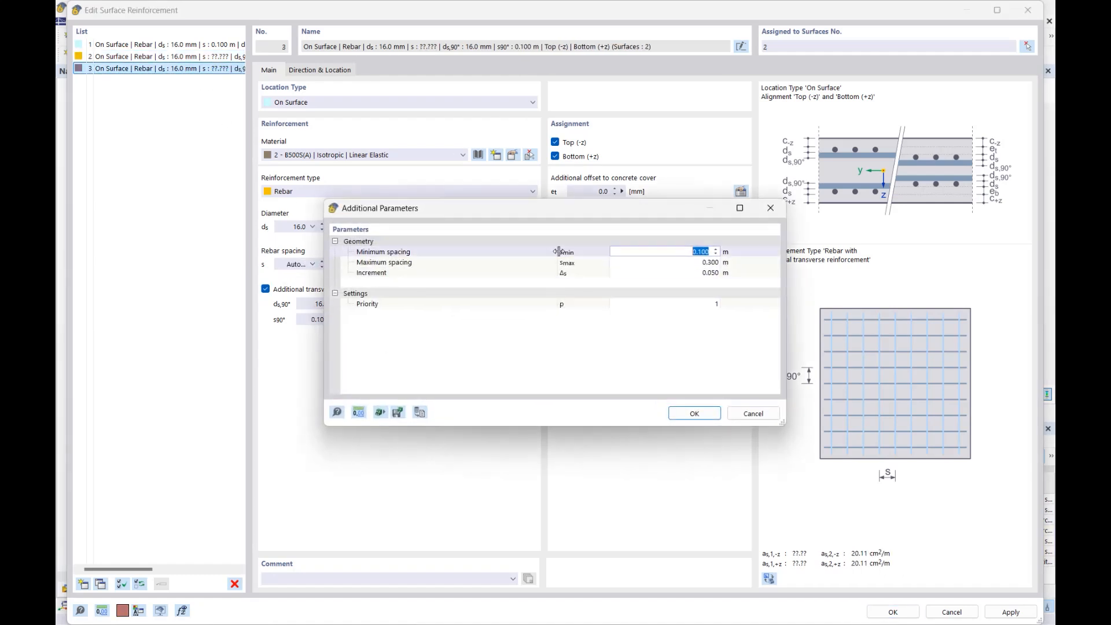
{"action": "type", "text": ",075"}
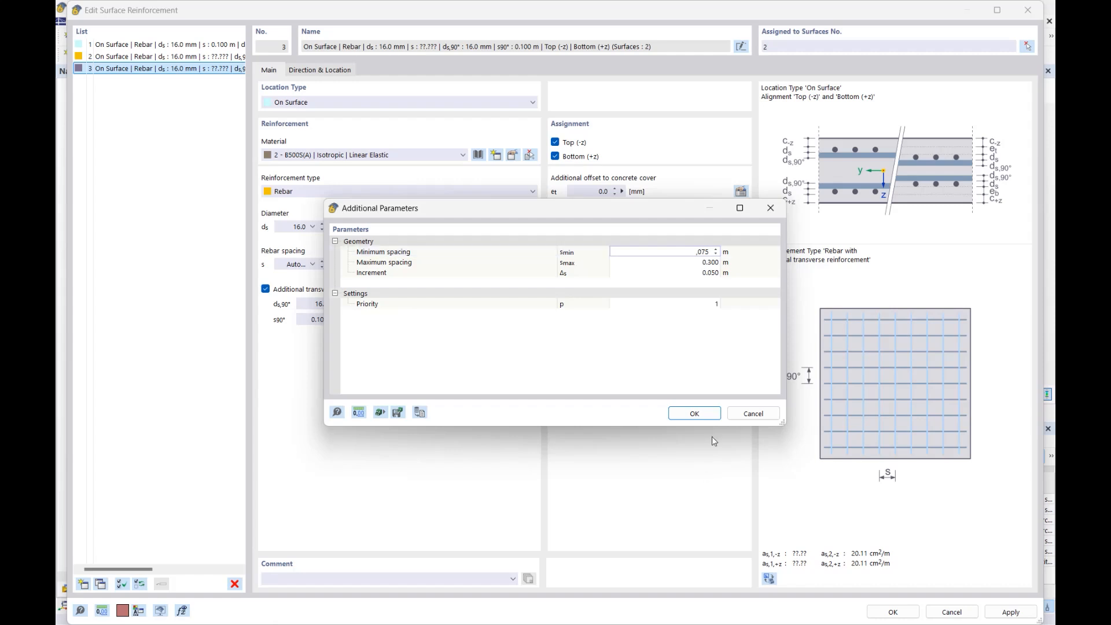
{"action": "left_click", "coordinate": [694, 413]}
{"action": "left_click", "coordinate": [334, 320]}
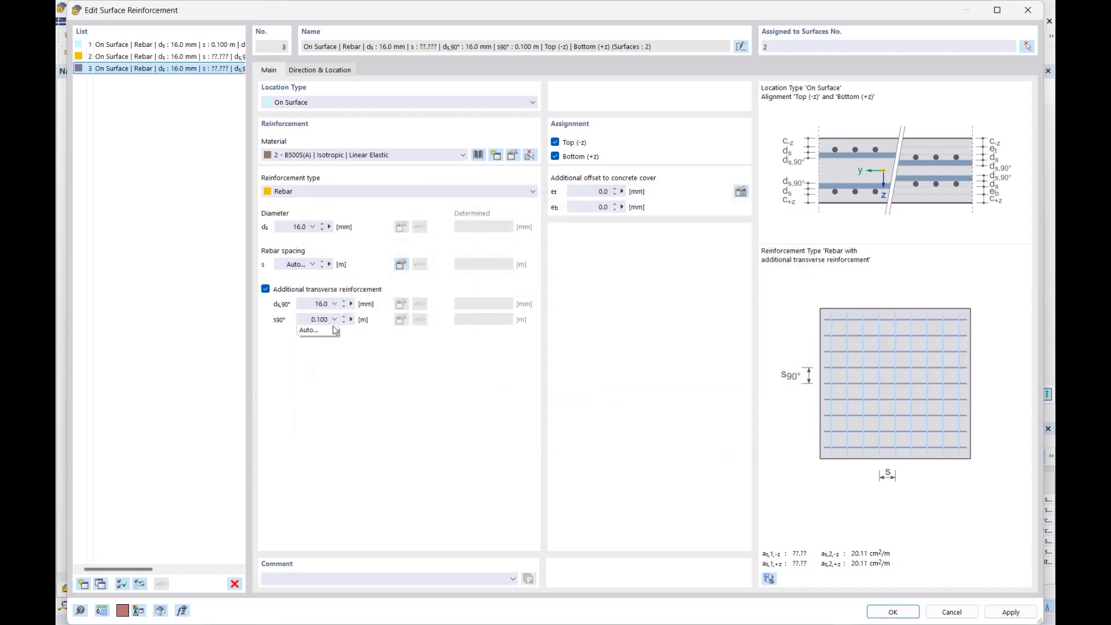
{"action": "left_click", "coordinate": [315, 332]}
{"action": "type", "text": ",07"}
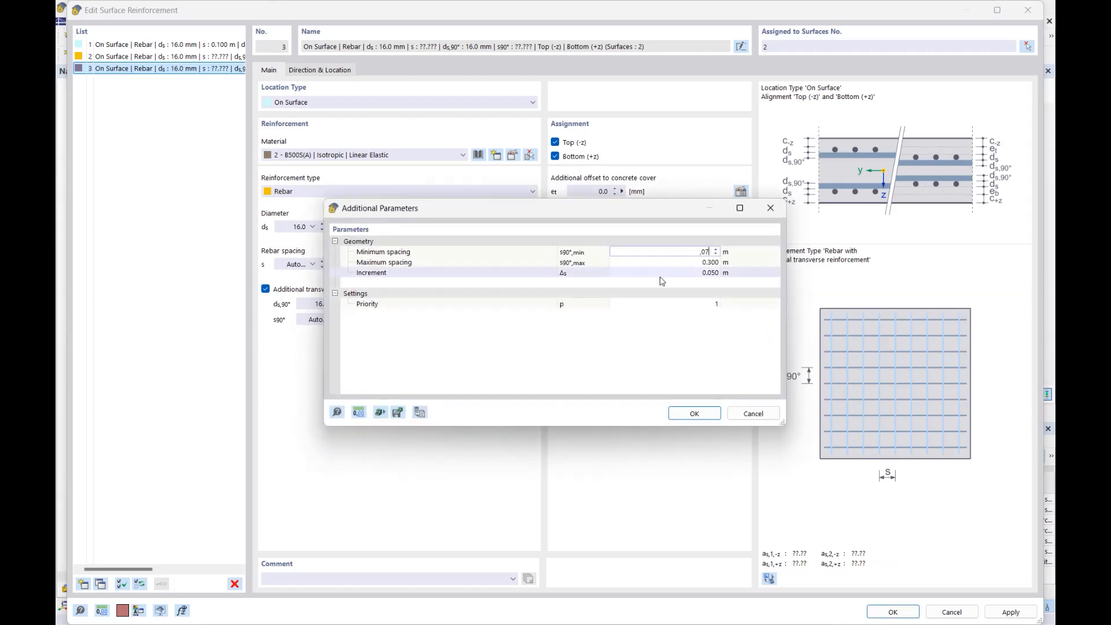
{"action": "type", "text": "5"}
{"action": "left_click", "coordinate": [694, 413]}
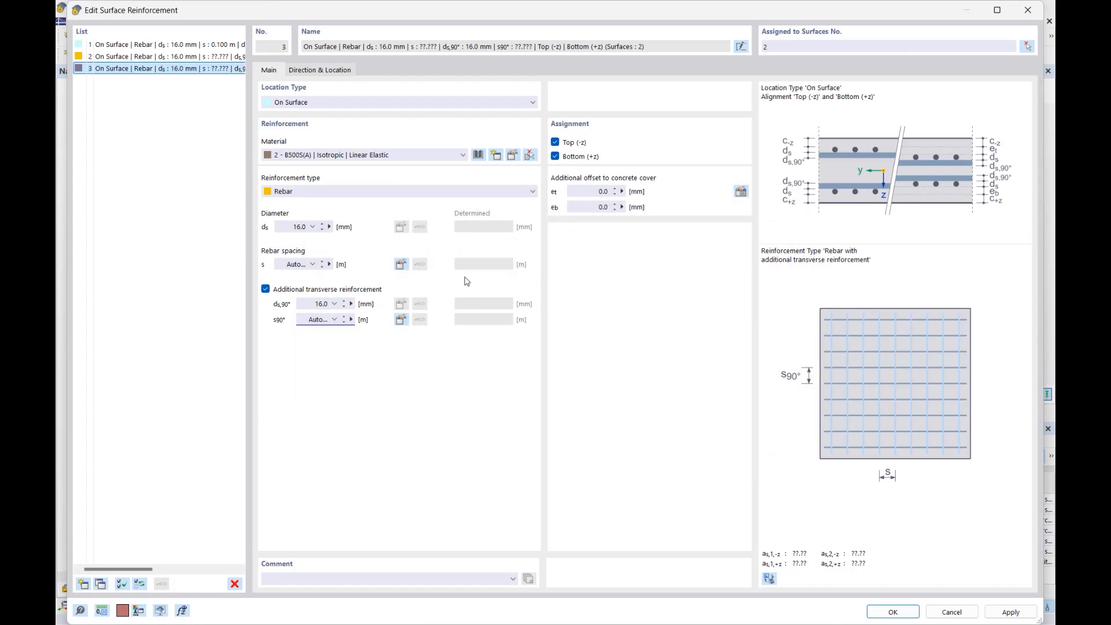
{"action": "left_click", "coordinate": [889, 611]}
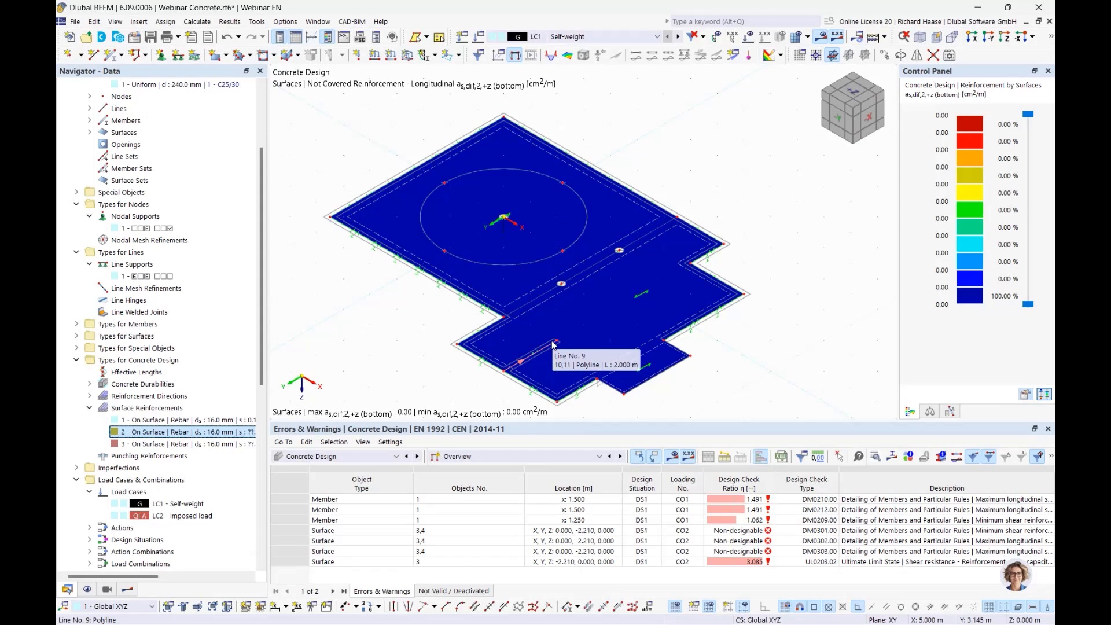
Show the concrete design input data and display the uncovered stirrup reinforcement asw,dif on the surfaces
{"action": "left_click", "coordinate": [515, 456]}
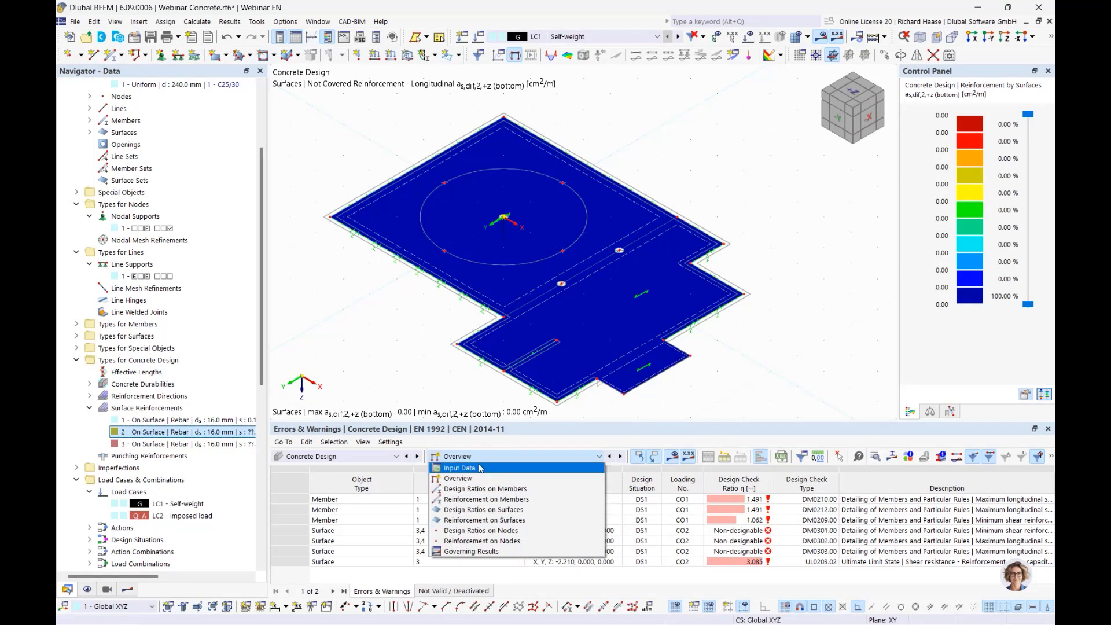
{"action": "left_click", "coordinate": [463, 466]}
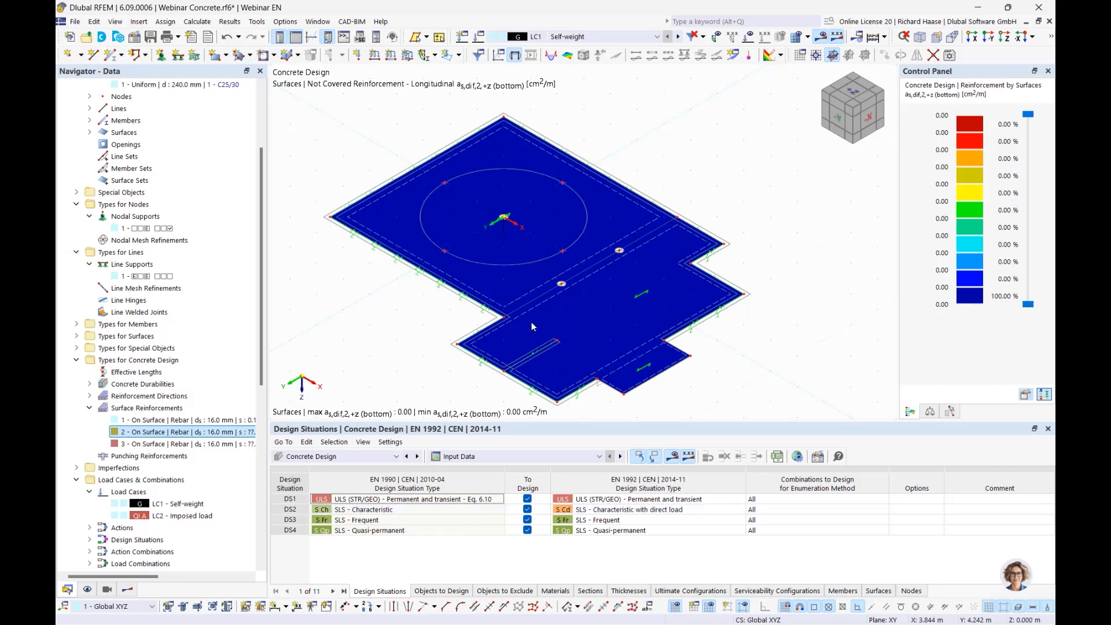
{"action": "middle_click_drag", "start_coordinate": [663, 267], "coordinate": [651, 236]}
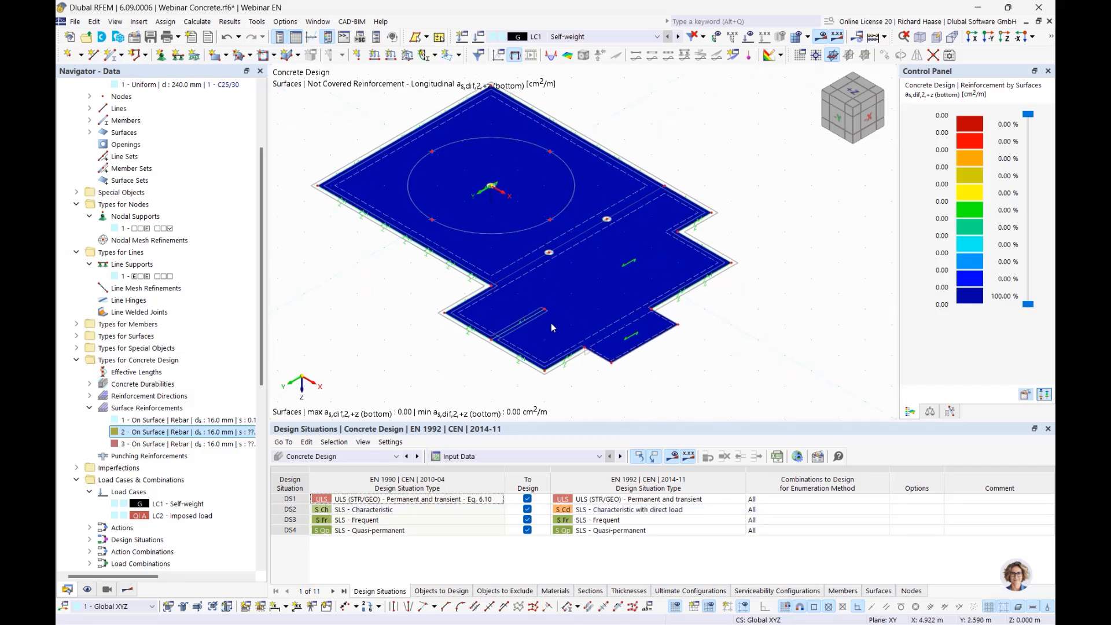
{"action": "left_click", "coordinate": [127, 589]}
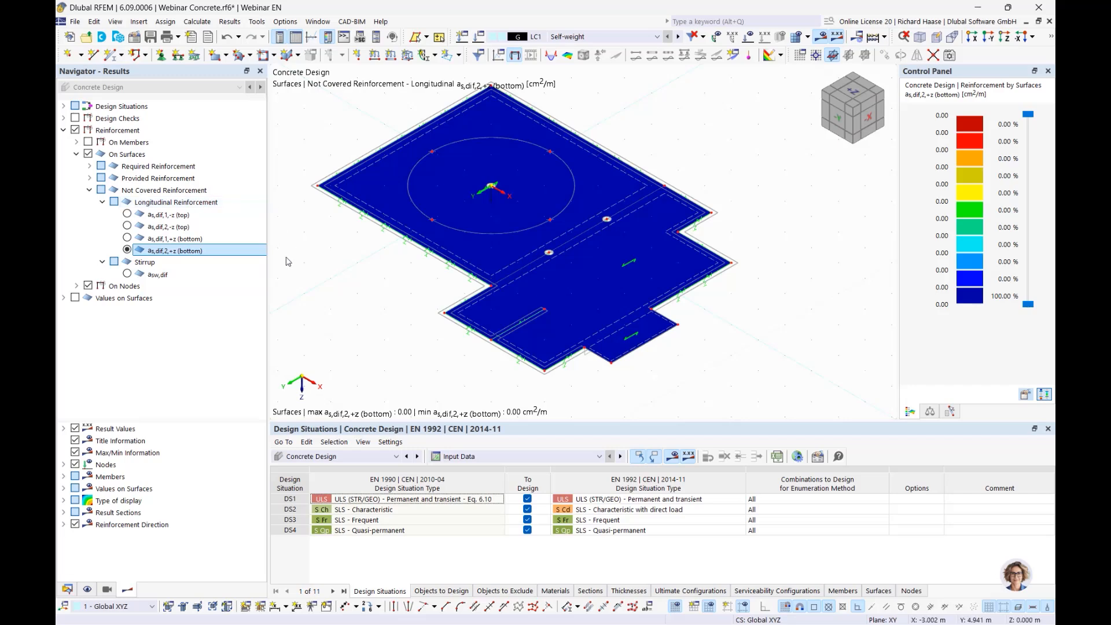
{"action": "left_click", "coordinate": [127, 273]}
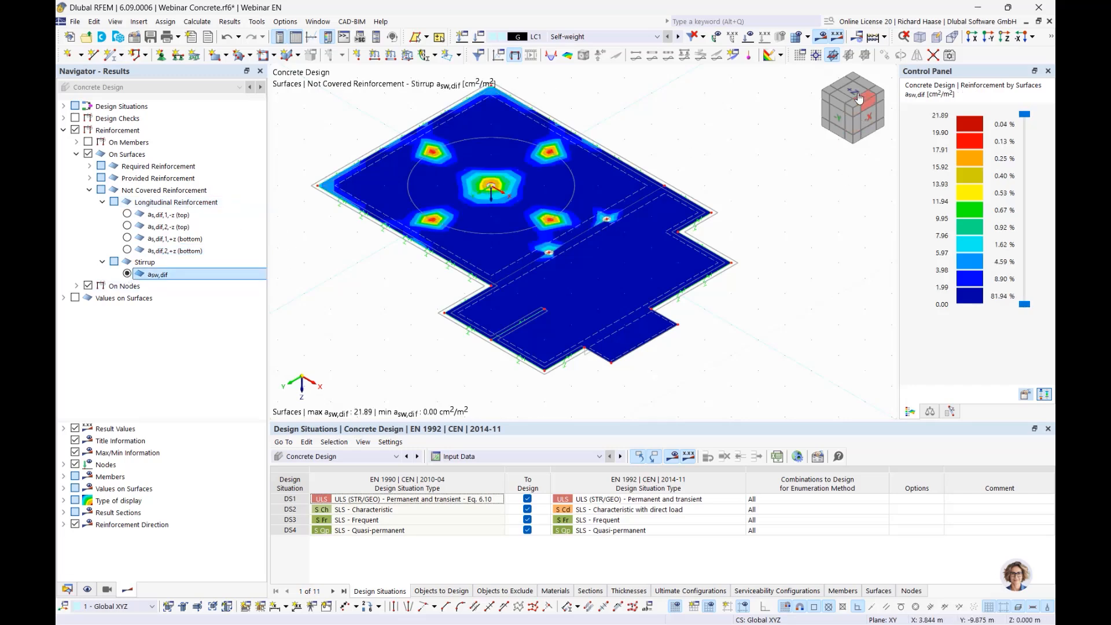
Set the target length of finite elements in the mesh settings to 0.300 m and accept the change
{"action": "left_click", "coordinate": [199, 22]}
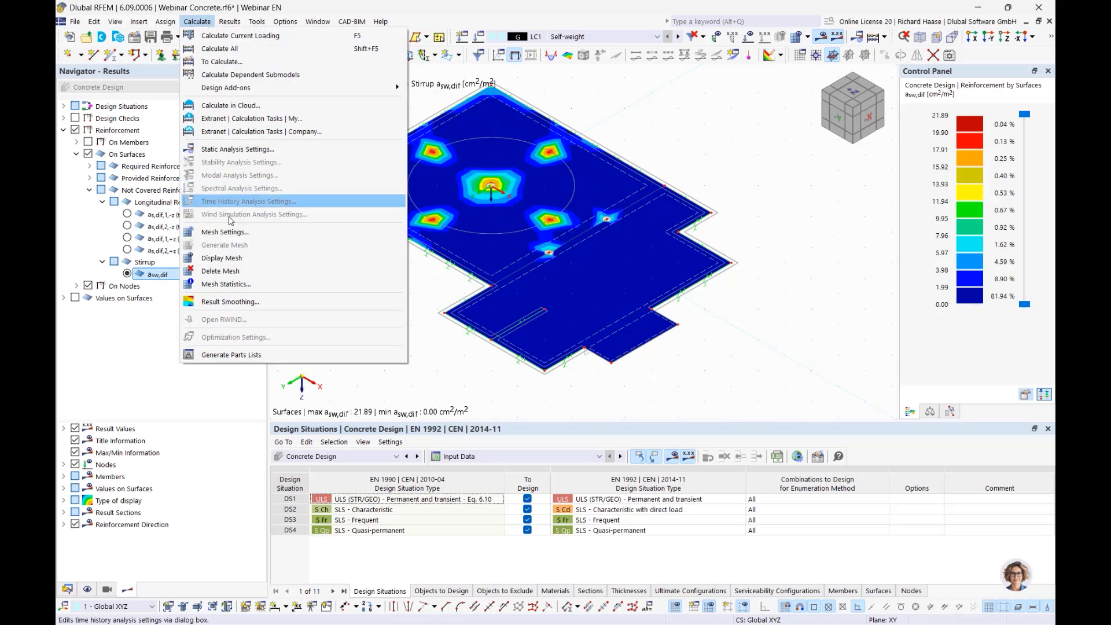
{"action": "left_click", "coordinate": [231, 234]}
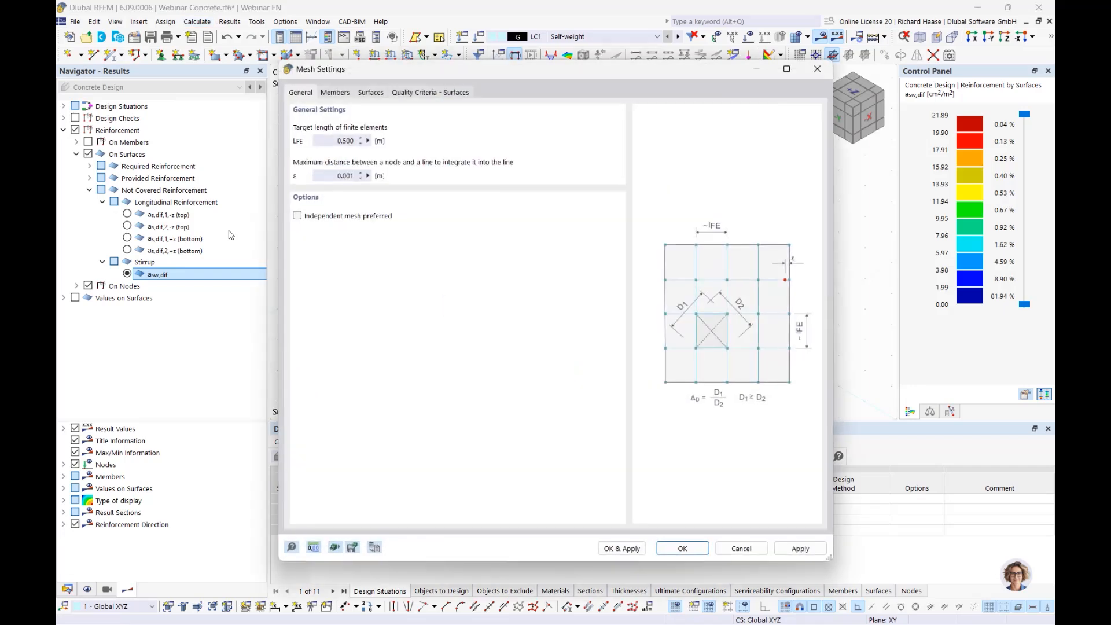
{"action": "left_click_drag", "start_coordinate": [398, 70], "coordinate": [443, 202]}
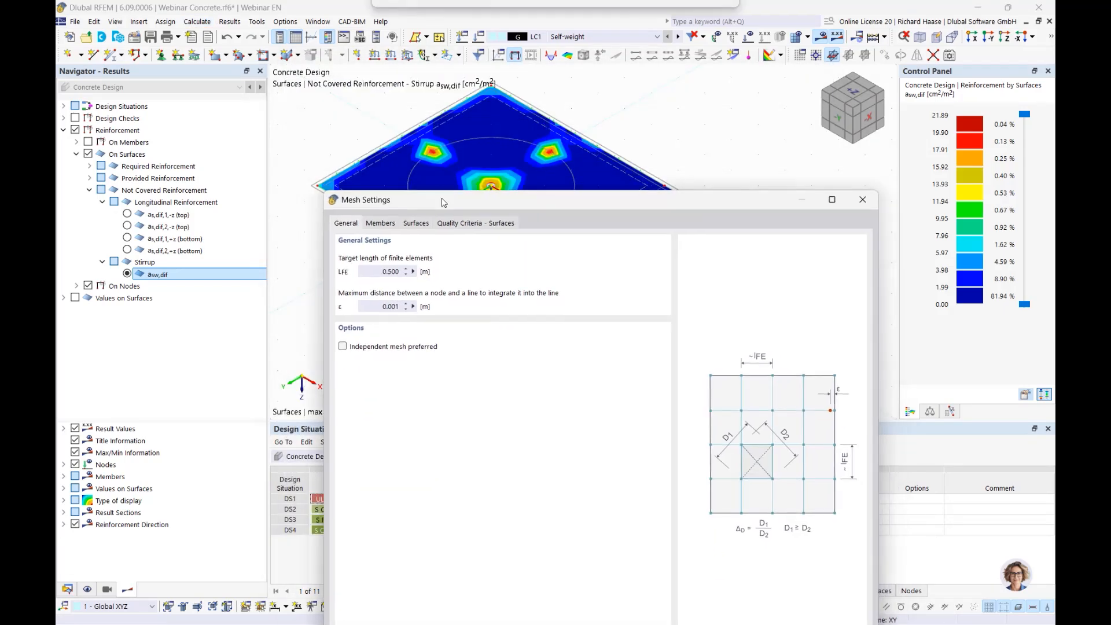
{"action": "double_click", "coordinate": [376, 273]}
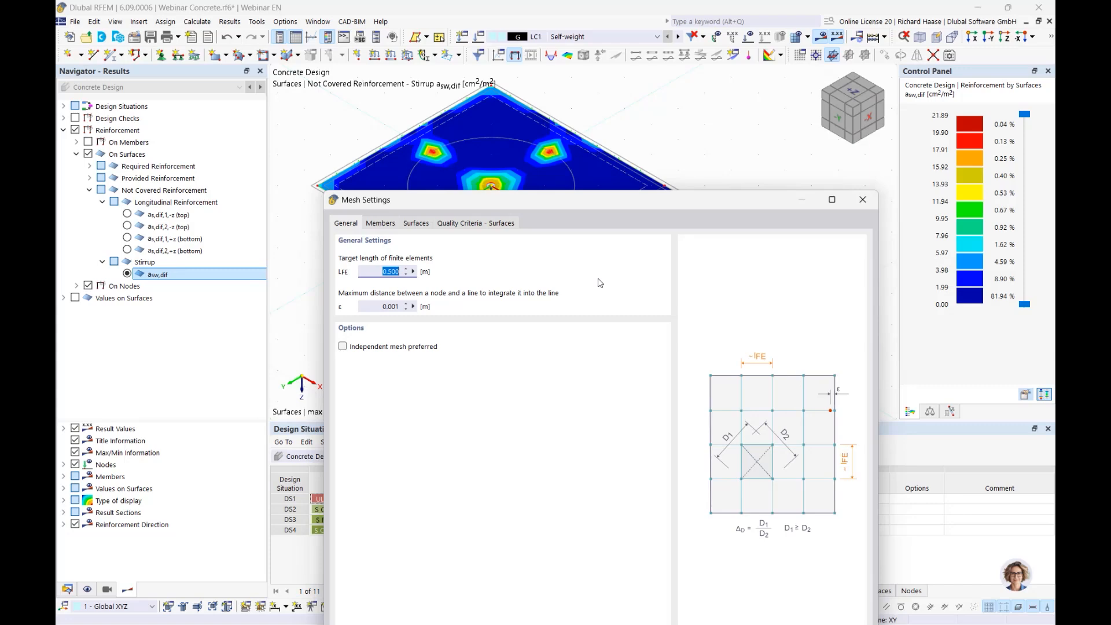
{"action": "key", "text": "BackSpace"}
{"action": "left_click_drag", "start_coordinate": [445, 208], "coordinate": [395, 118]}
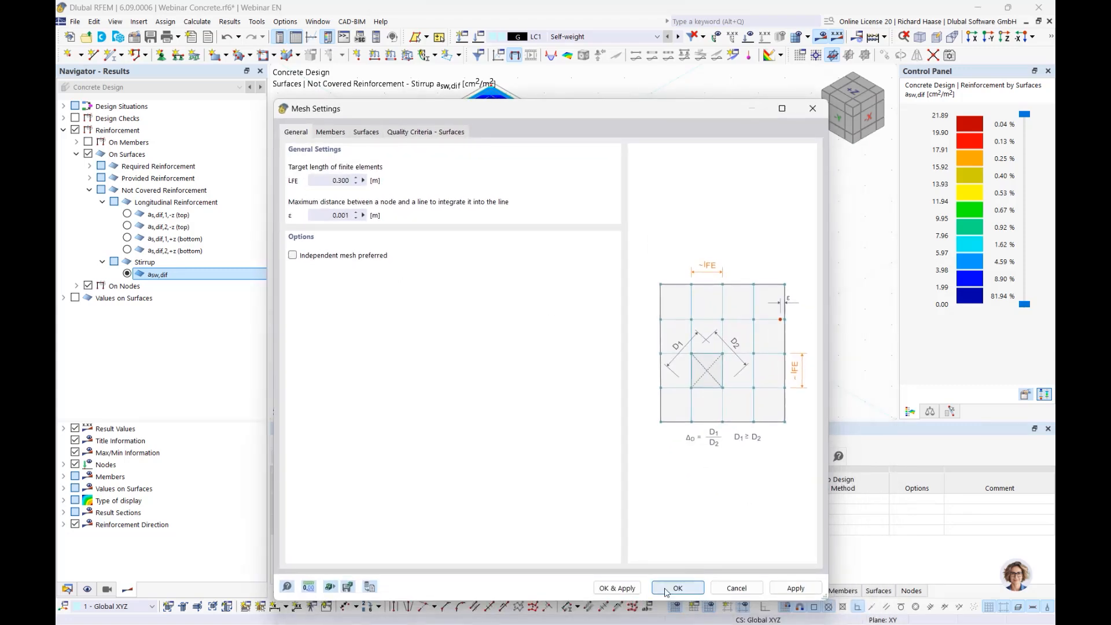
{"action": "key", "text": "Return"}
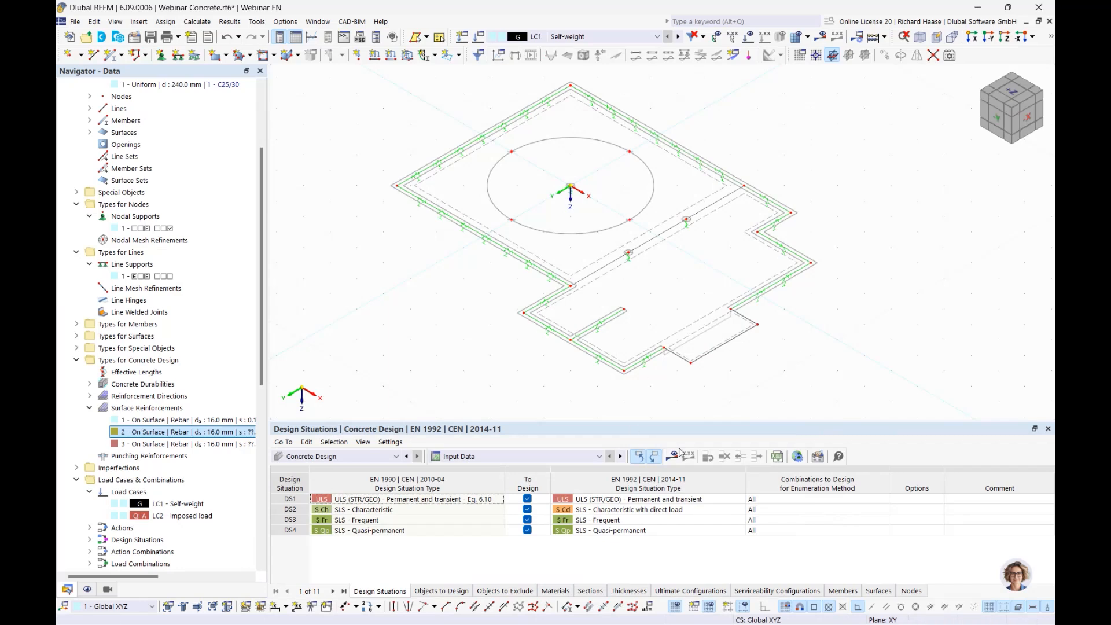
Recalculate the concrete design and examine the uncovered surface stirrup reinforcement around the supports in plan view
{"action": "middle_click_drag", "start_coordinate": [791, 324], "coordinate": [706, 326]}
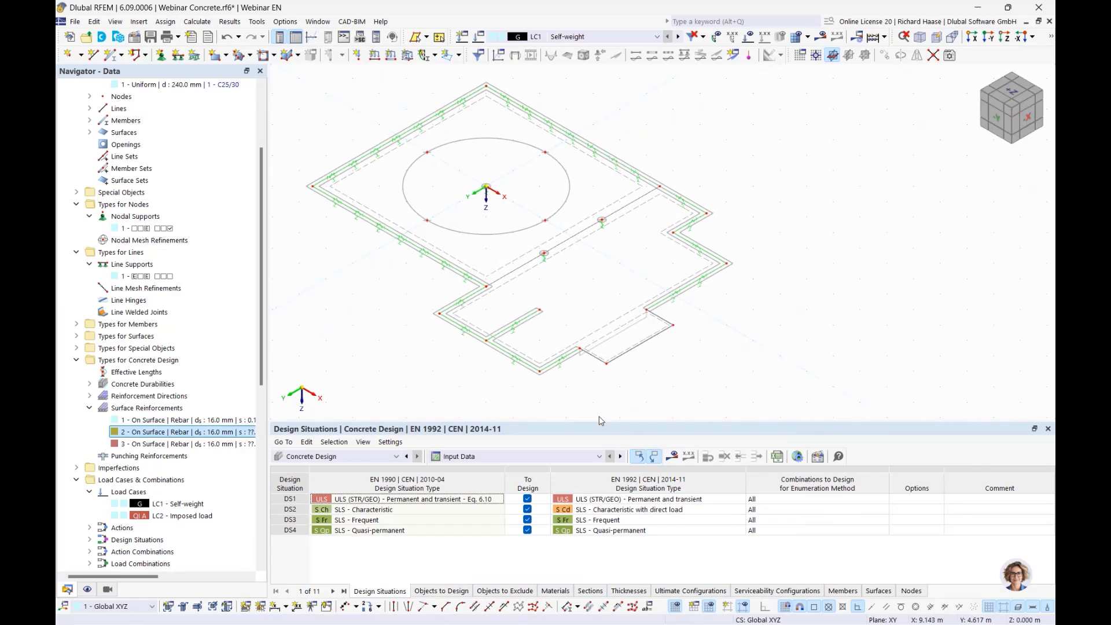
{"action": "left_click", "coordinate": [673, 460]}
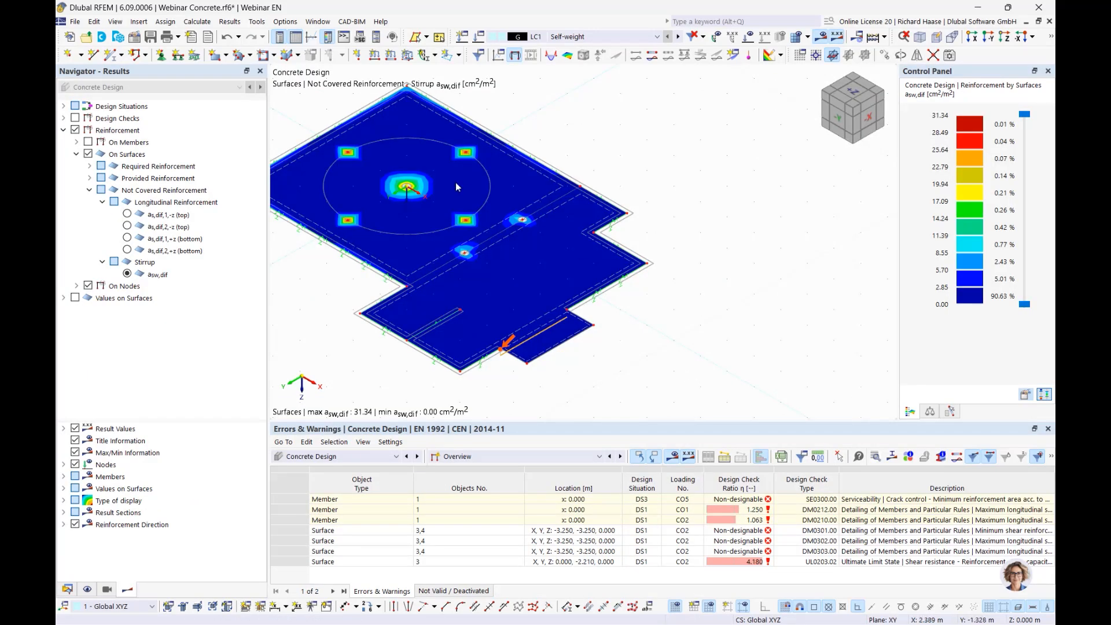
{"action": "middle_click_drag", "start_coordinate": [643, 137], "coordinate": [730, 174]}
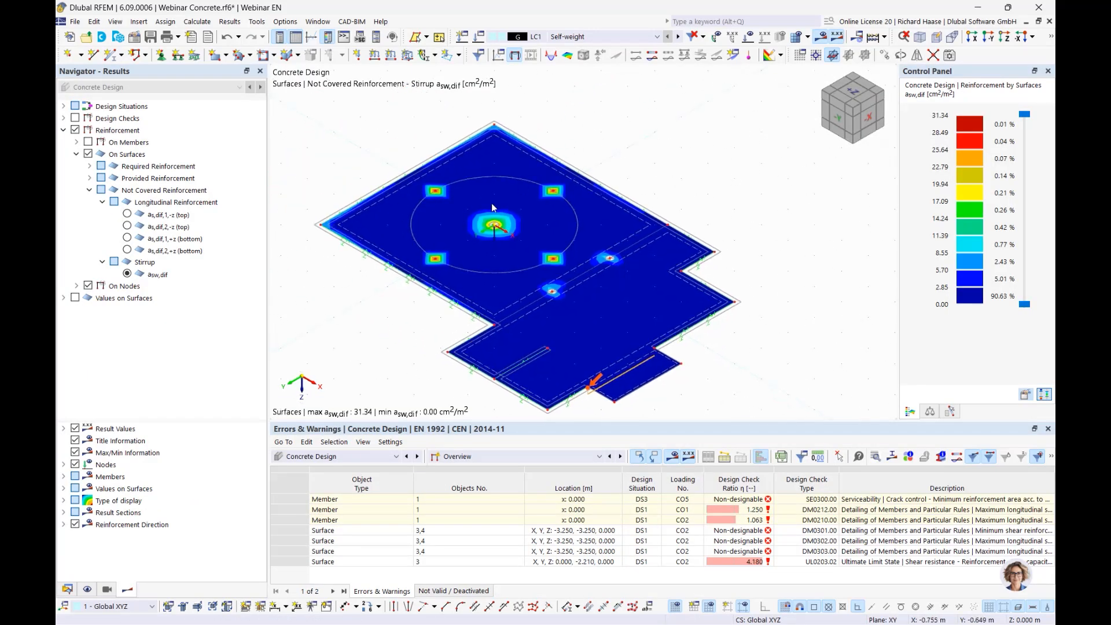
{"action": "left_click", "coordinate": [853, 90]}
{"action": "scroll", "coordinate": [443, 165], "scroll_direction": "up", "scroll_amount": 2}
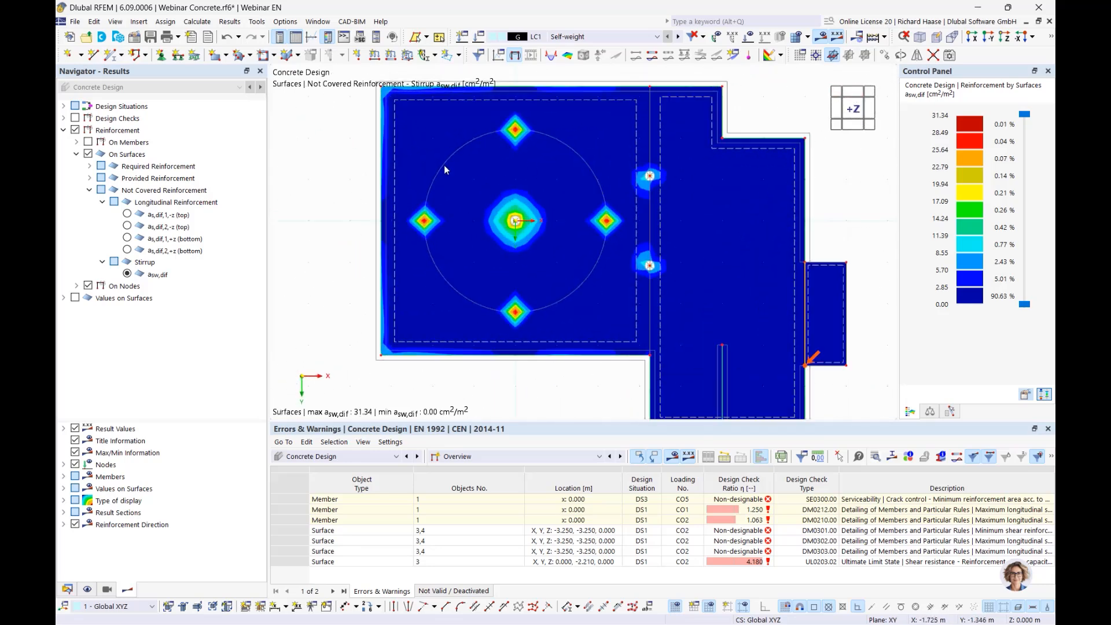
{"action": "middle_click_drag", "start_coordinate": [528, 200], "coordinate": [483, 244]}
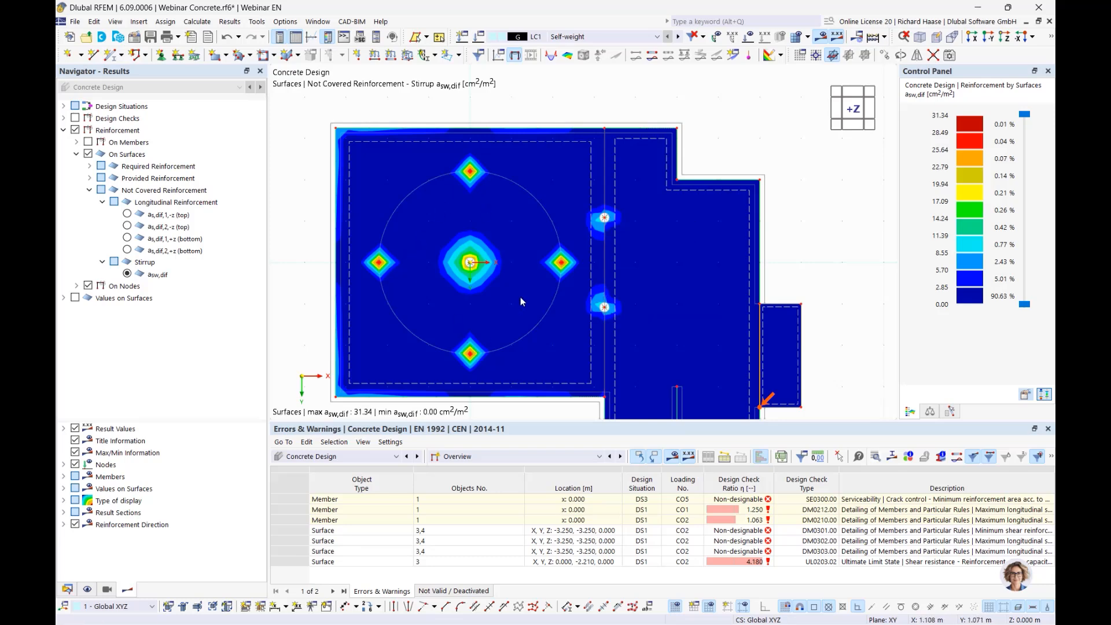
{"action": "mouse_move", "coordinate": [469, 176]}
{"action": "middle_click_drag", "start_coordinate": [743, 271], "coordinate": [636, 217]}
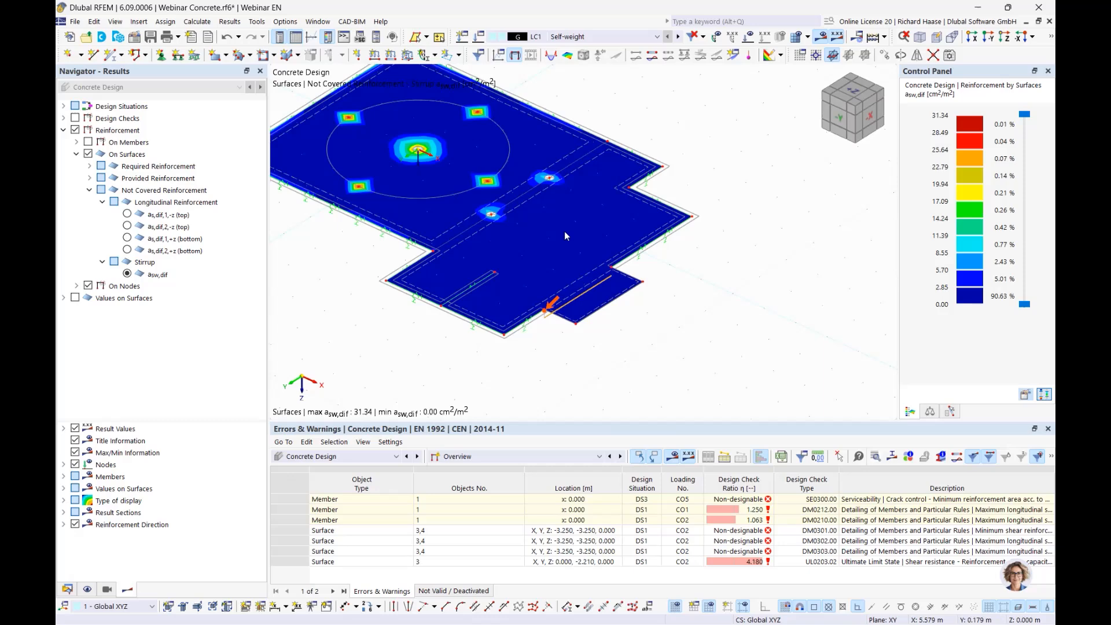
Replace the surface reinforcement results with the members' uncovered top and bottom longitudinal reinforcement and uncovered stirrup reinforcement asw,dif
{"action": "left_click", "coordinate": [88, 154]}
{"action": "left_click", "coordinate": [76, 154]}
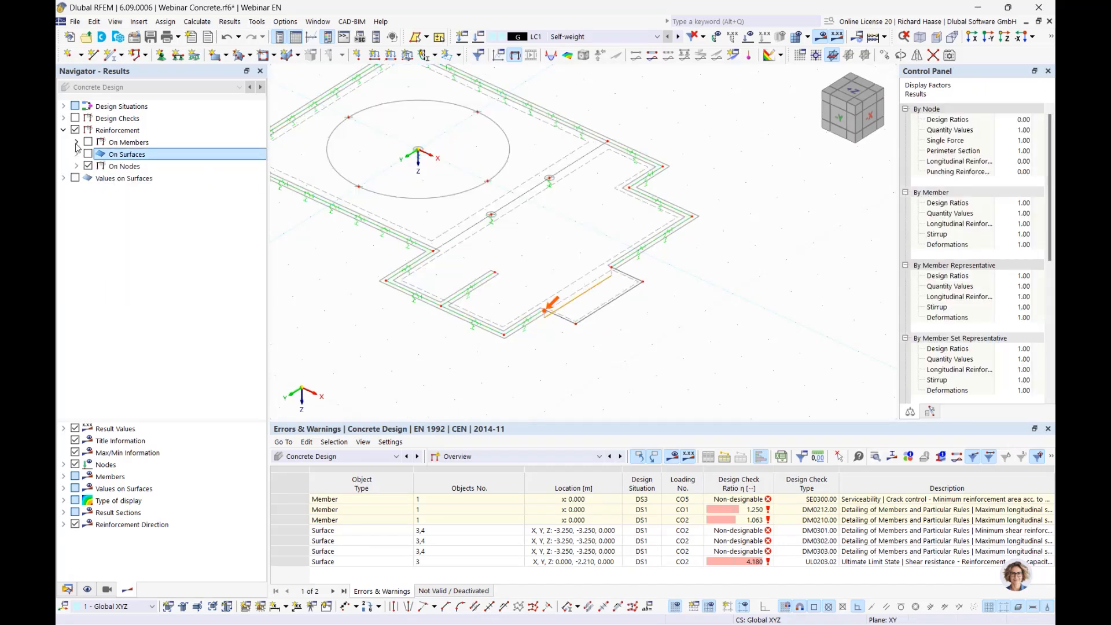
{"action": "left_click", "coordinate": [76, 142]}
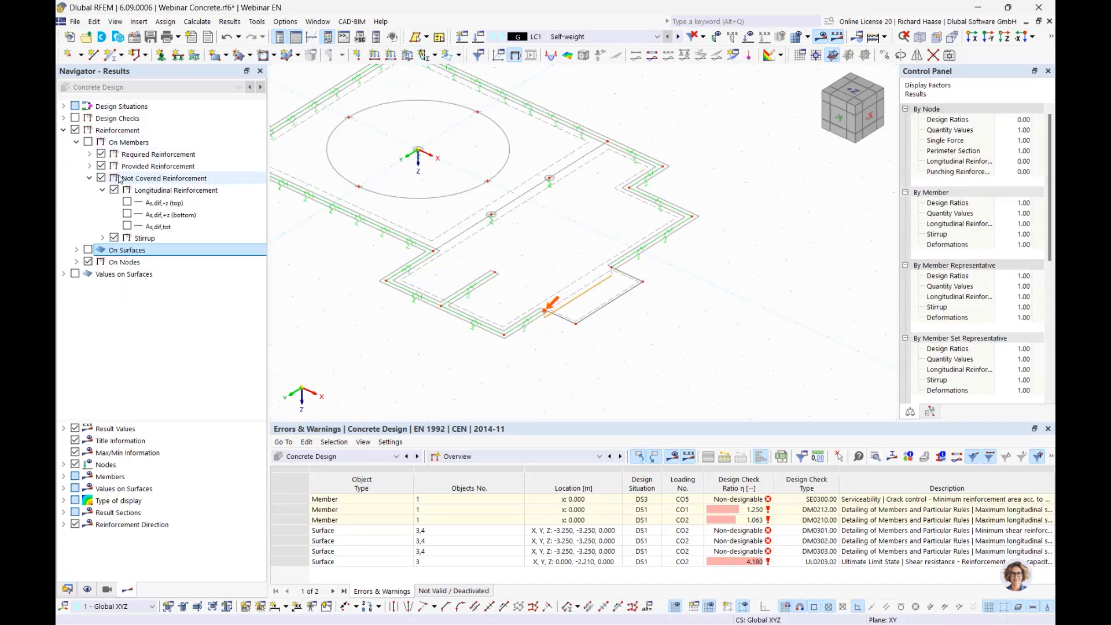
{"action": "left_click", "coordinate": [88, 142]}
{"action": "left_click", "coordinate": [100, 166]}
{"action": "left_click", "coordinate": [100, 154]}
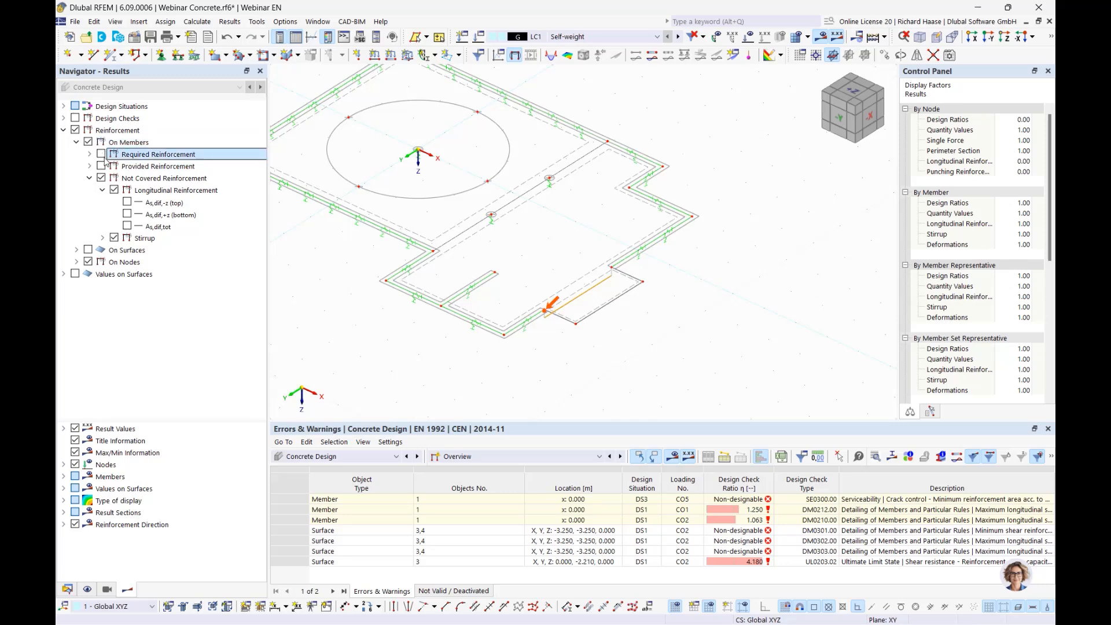
{"action": "left_click", "coordinate": [127, 202]}
{"action": "left_click", "coordinate": [127, 214]}
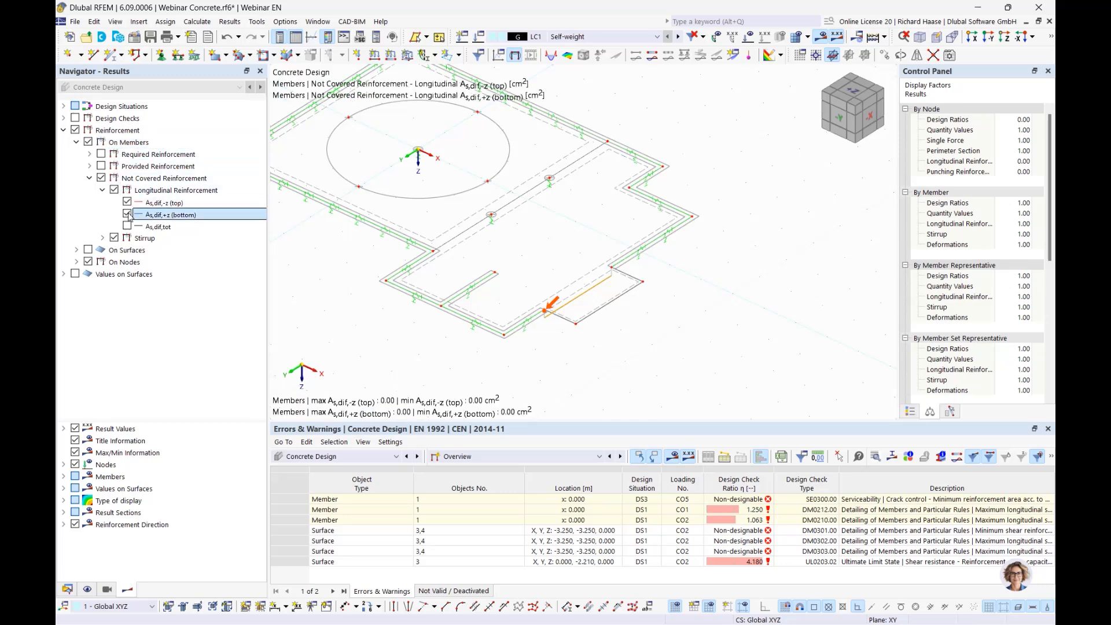
{"action": "left_click", "coordinate": [102, 238]}
{"action": "left_click", "coordinate": [126, 249]}
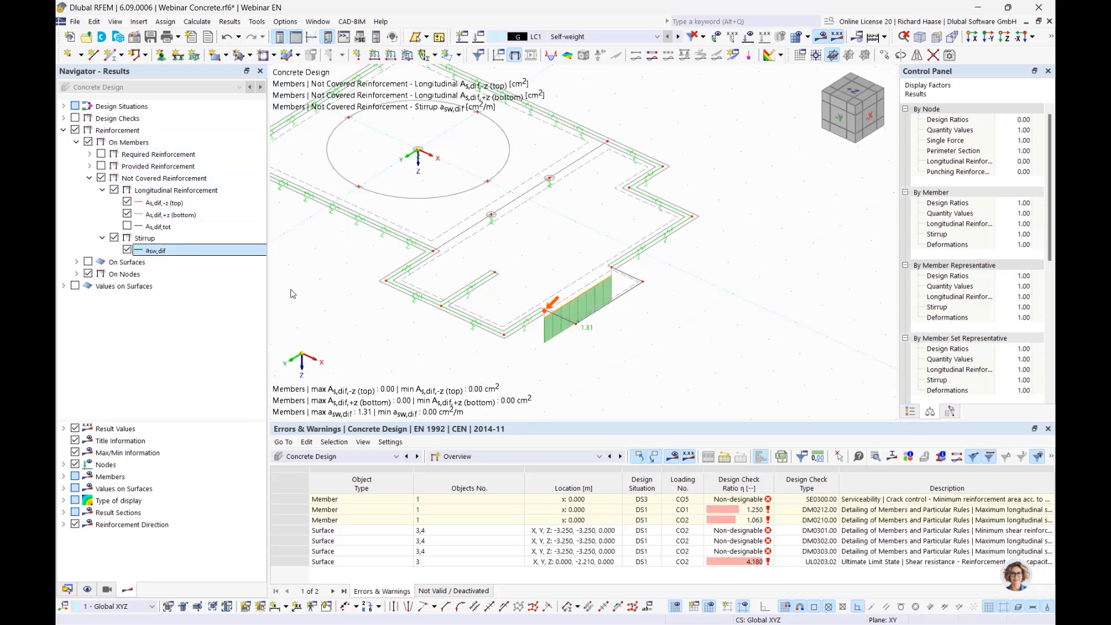
{"action": "middle_click_drag", "start_coordinate": [395, 298], "coordinate": [323, 239]}
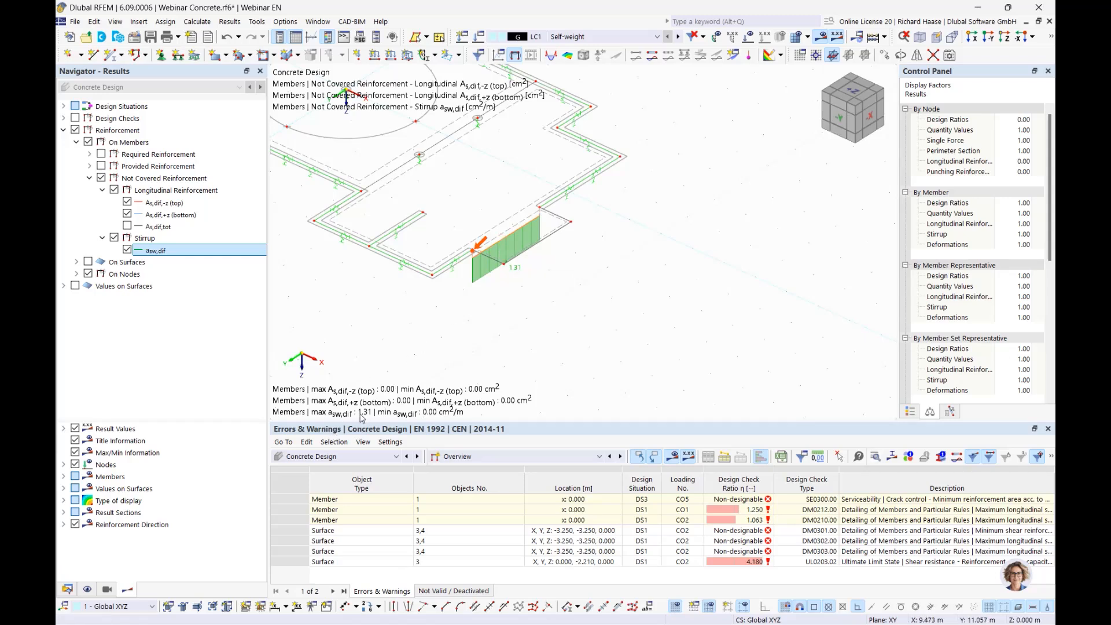
Set the stirrup distance in the rib member's shear reinforcement to automatic determination and accept the change
{"action": "double_click", "coordinate": [509, 238]}
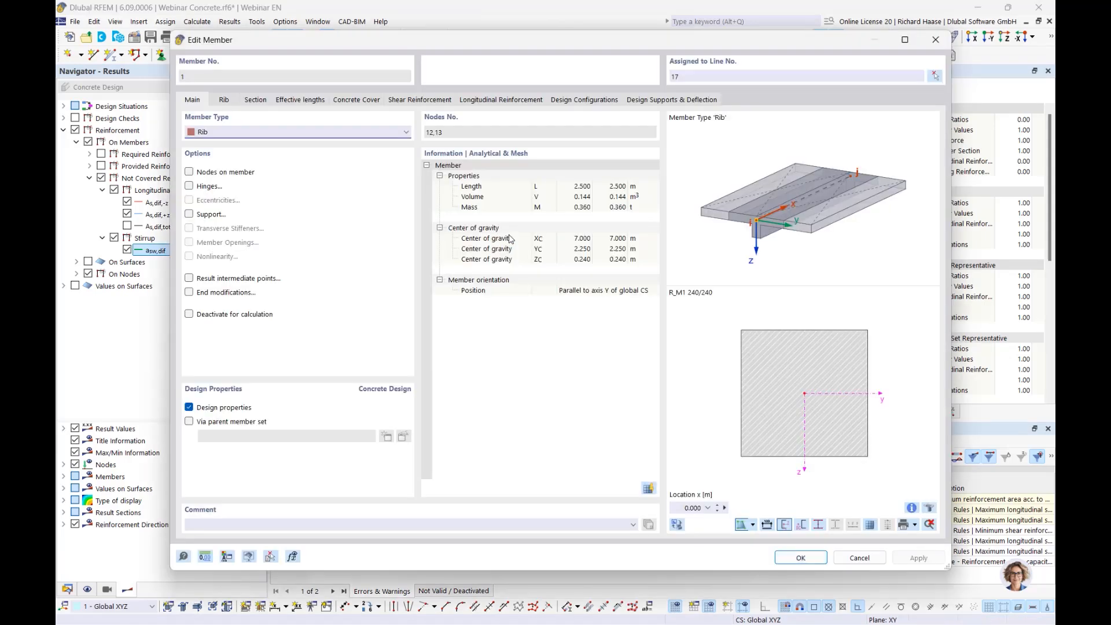
{"action": "left_click", "coordinate": [431, 103]}
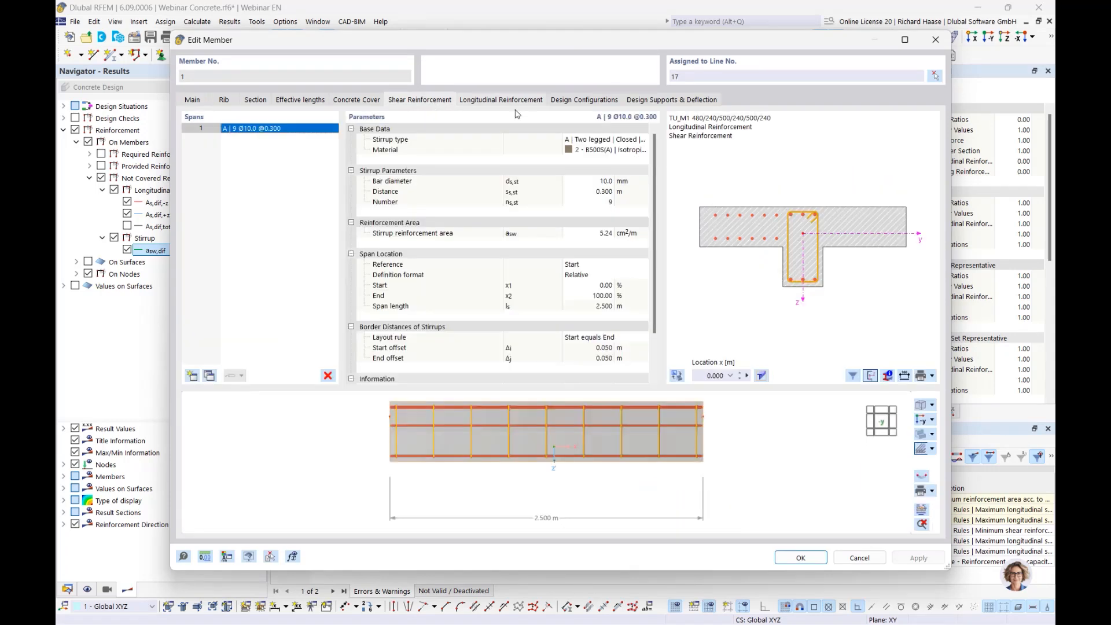
{"action": "left_click", "coordinate": [594, 195]}
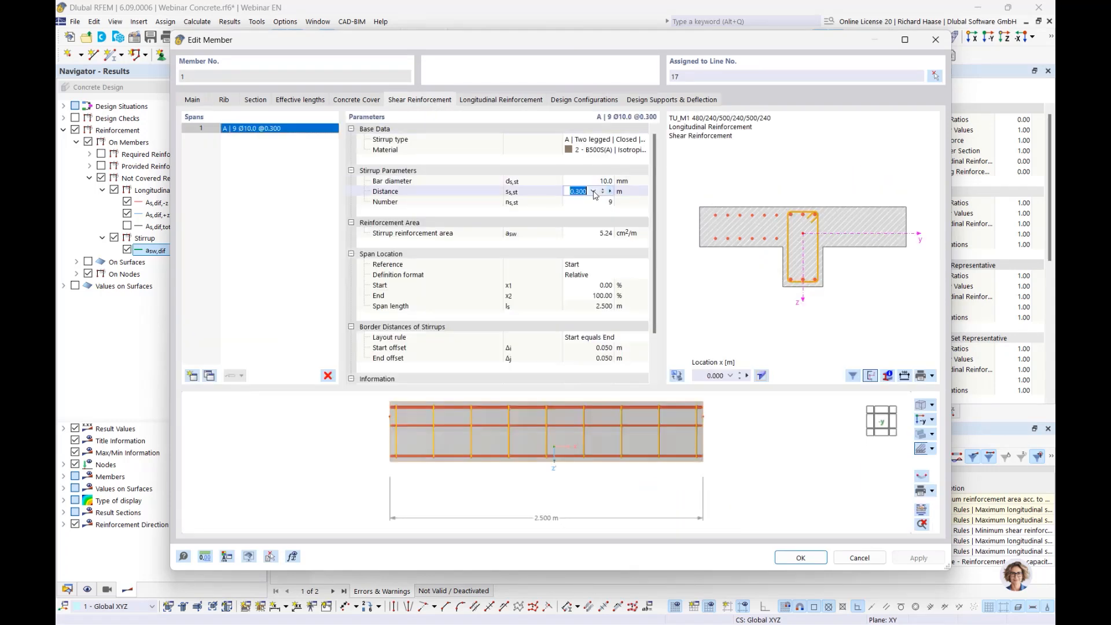
{"action": "left_click", "coordinate": [593, 191]}
{"action": "left_click", "coordinate": [578, 201]}
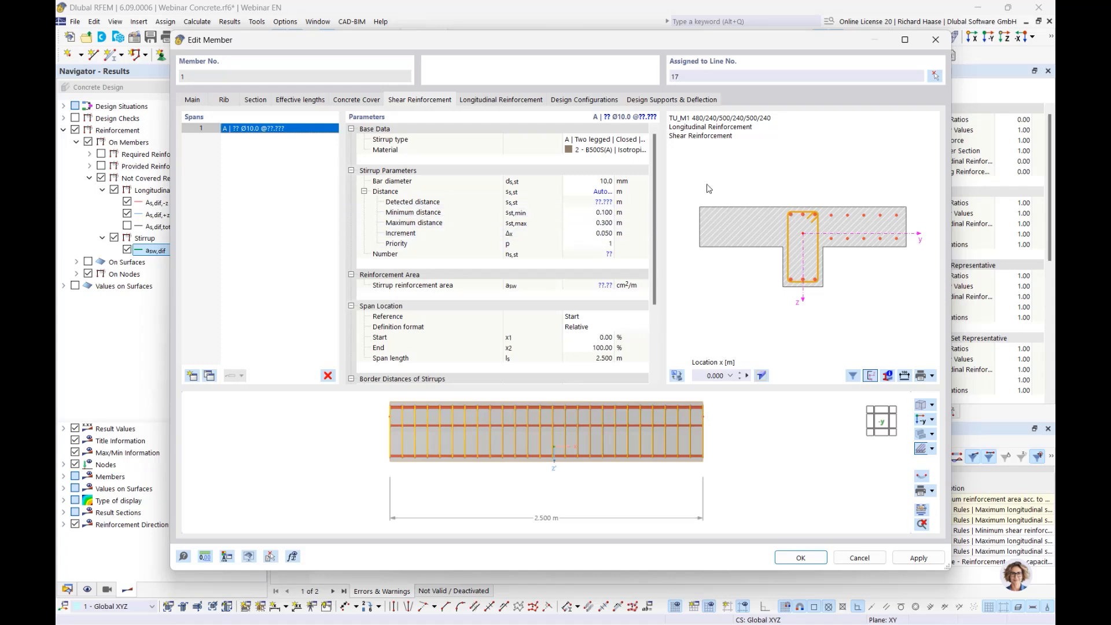
{"action": "left_click", "coordinate": [799, 562]}
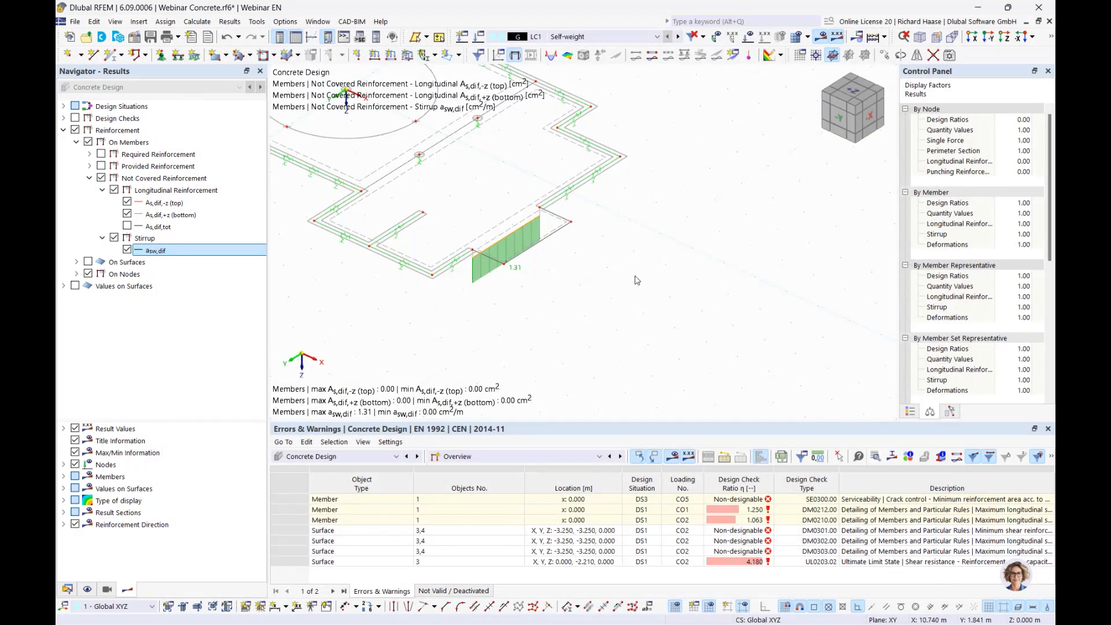
Enable deleting add-on results by changing input data in the concrete design global settings, and agree to delete the existing design results
{"action": "middle_click_drag", "start_coordinate": [653, 261], "coordinate": [675, 260]}
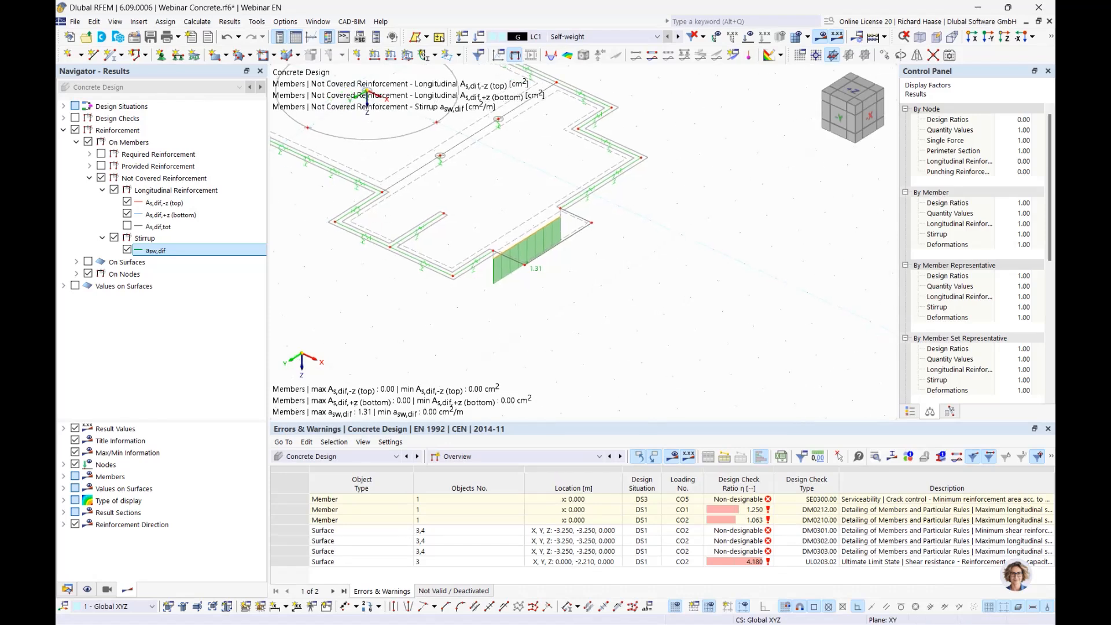
{"action": "middle_click_drag", "start_coordinate": [679, 197], "coordinate": [694, 249]}
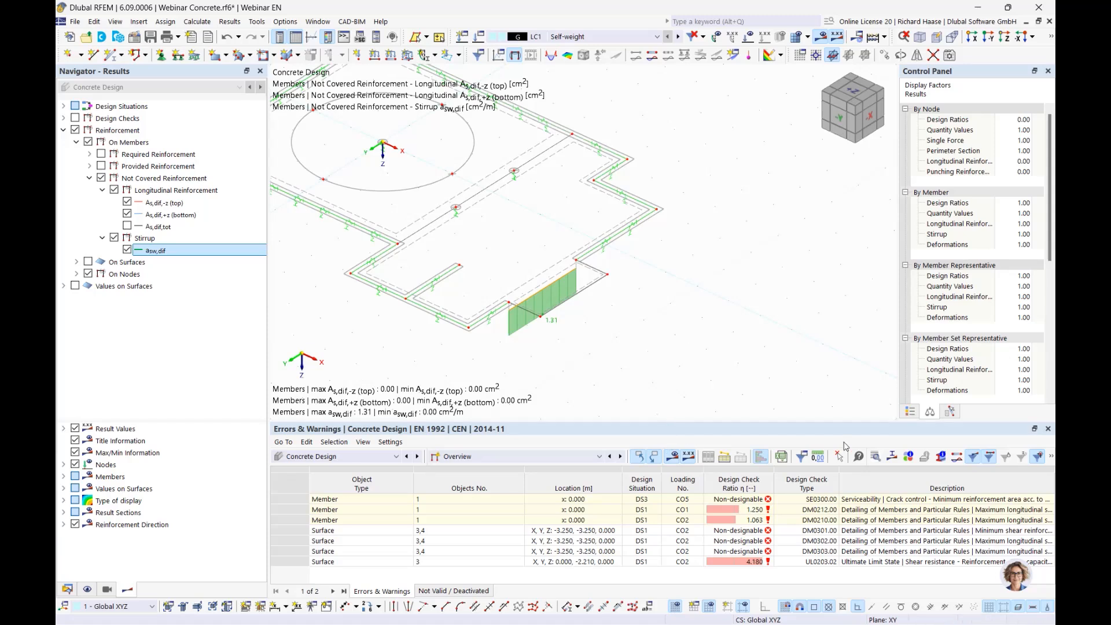
{"action": "left_click", "coordinate": [588, 462]}
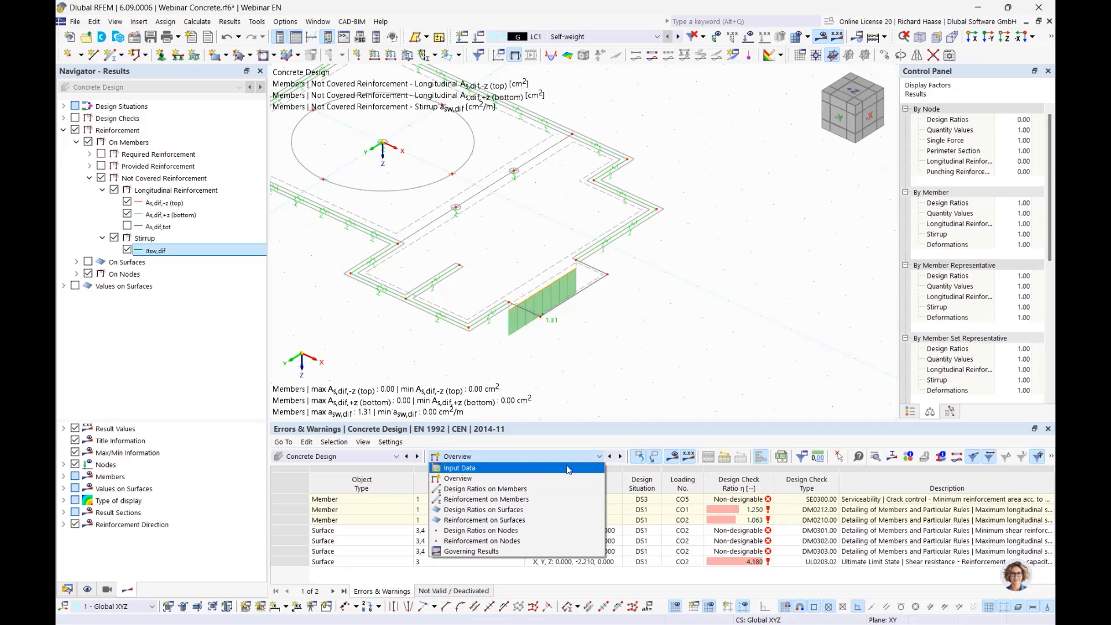
{"action": "left_click", "coordinate": [574, 467]}
{"action": "left_click", "coordinate": [816, 457]}
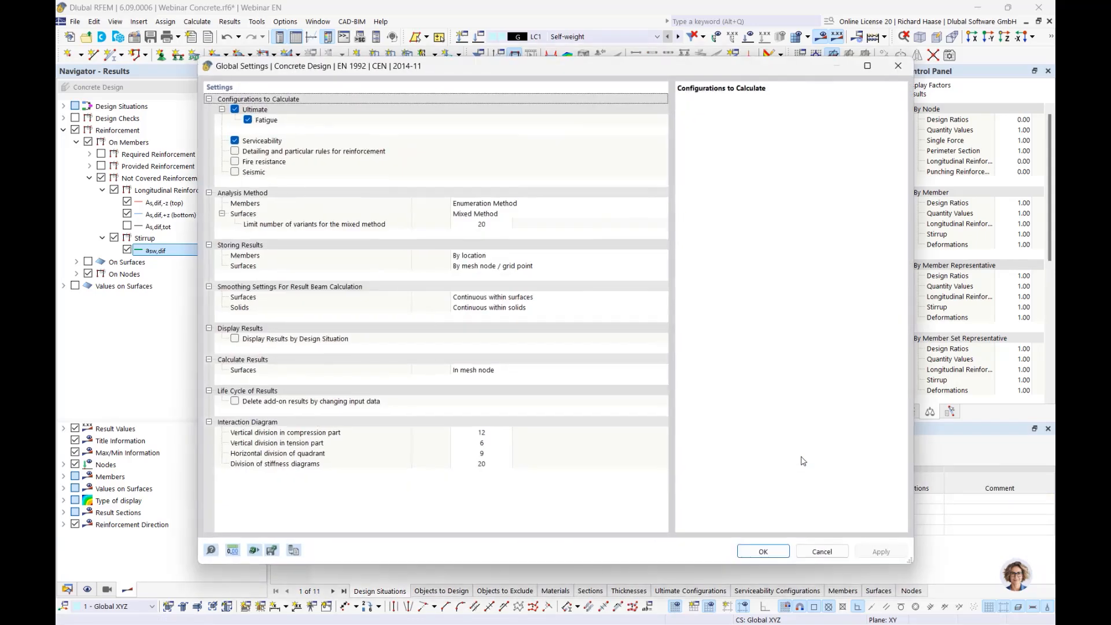
{"action": "left_click", "coordinate": [236, 401]}
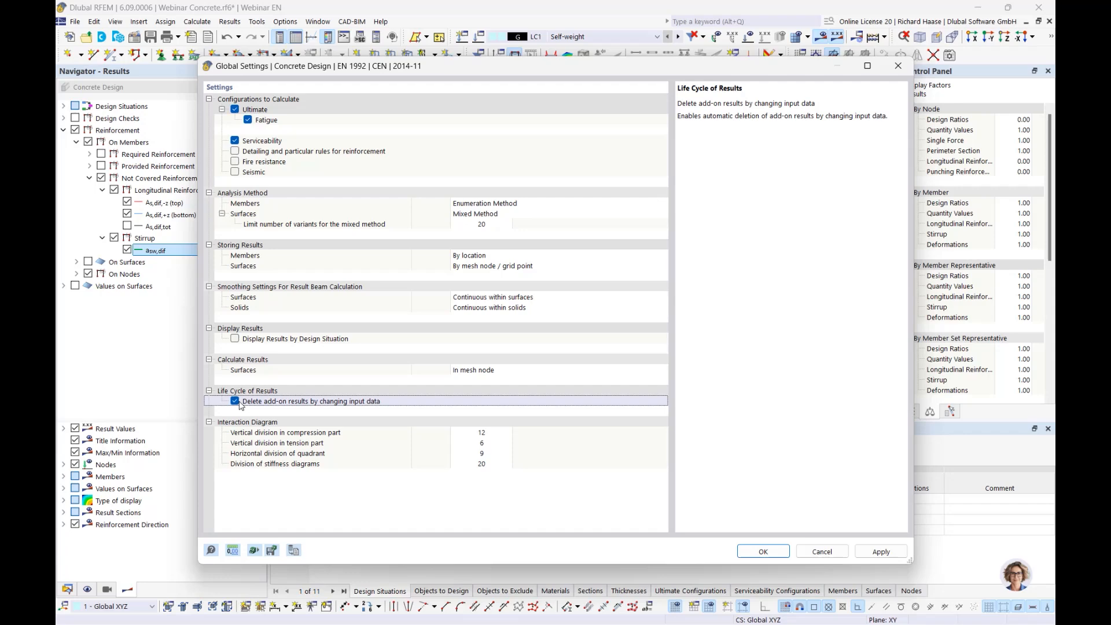
{"action": "left_click", "coordinate": [755, 551]}
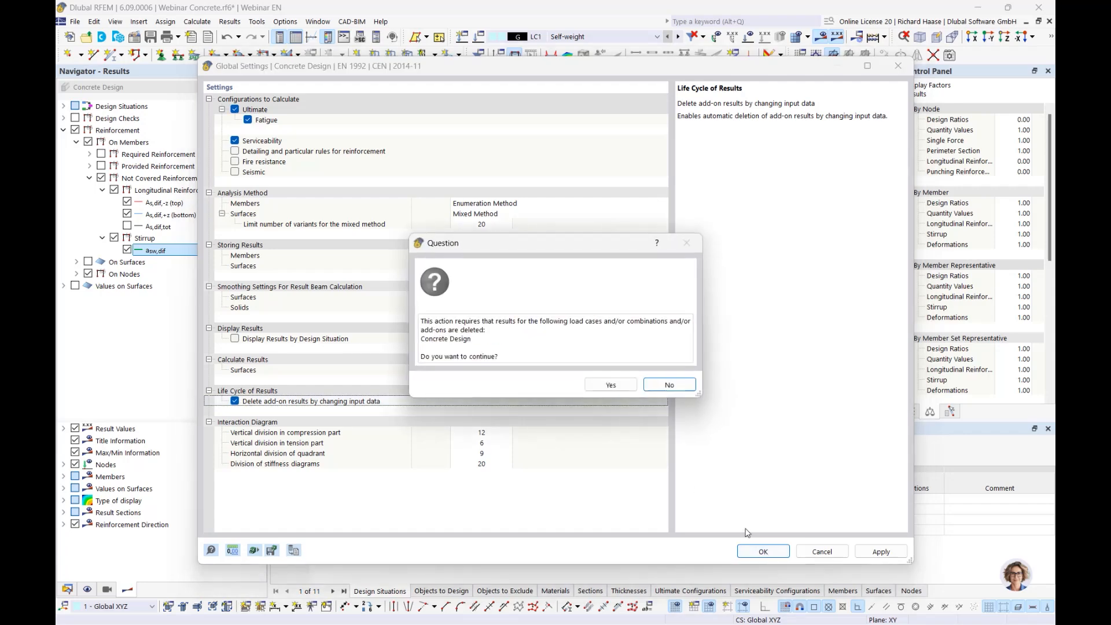
{"action": "left_click", "coordinate": [613, 385]}
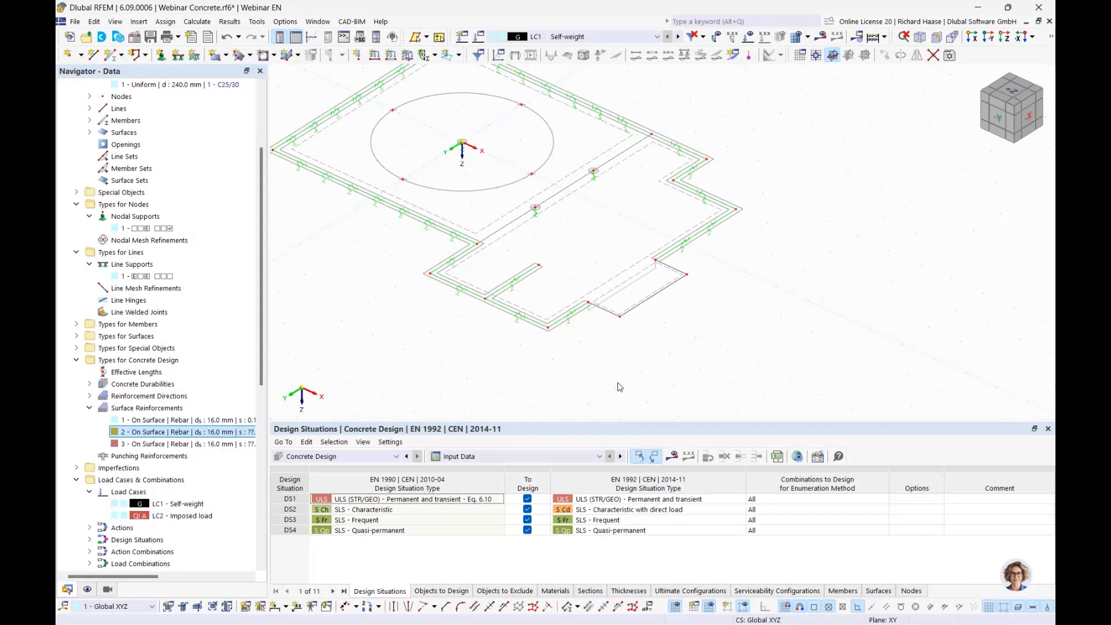
Recalculate the concrete design and examine the rib member's uncovered longitudinal and stirrup reinforcement
{"action": "left_click", "coordinate": [670, 460]}
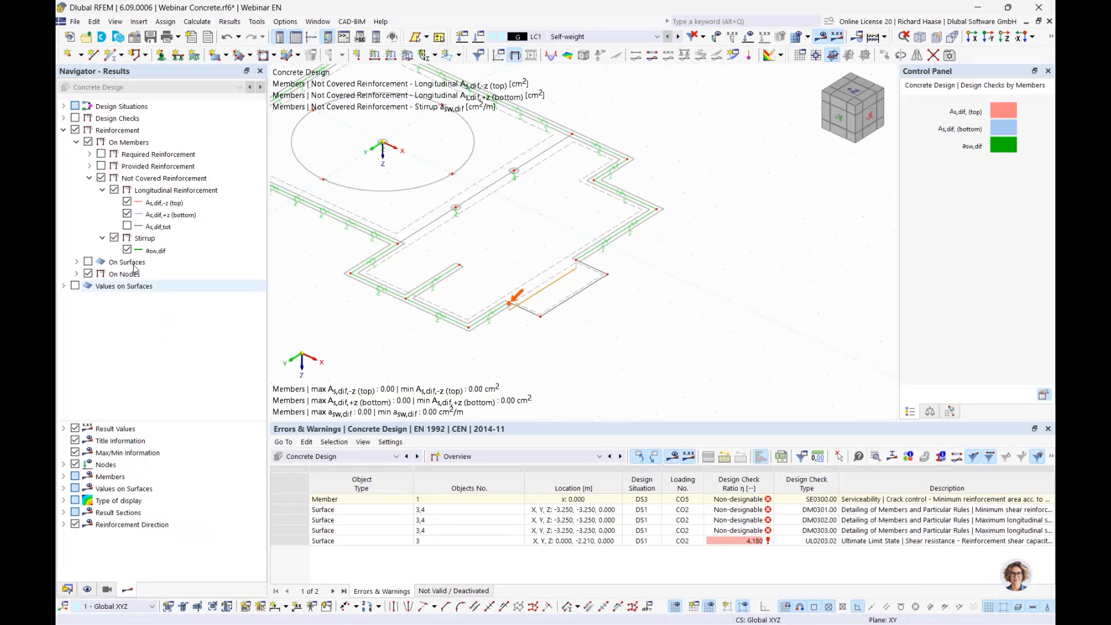
{"action": "middle_click_drag", "start_coordinate": [653, 325], "coordinate": [705, 332]}
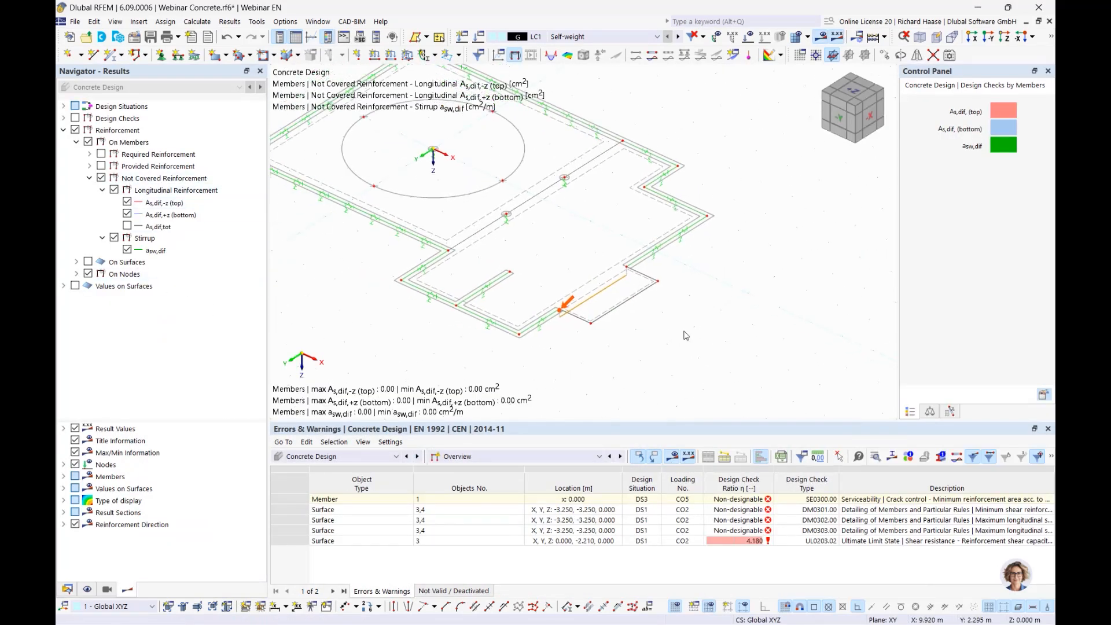
{"action": "scroll", "coordinate": [622, 322], "scroll_direction": "up", "scroll_amount": 1}
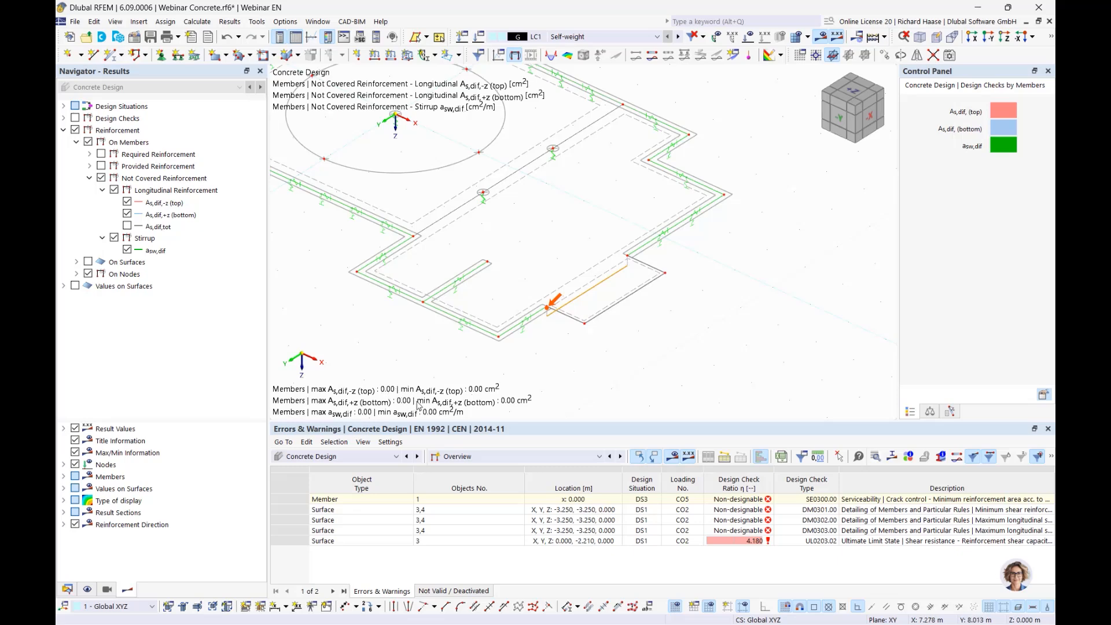
Replace the member results with the surfaces' uncovered reinforcement, viewing each top and bottom longitudinal direction and finally the stirrup result asw,dif
{"action": "left_click", "coordinate": [88, 142]}
{"action": "left_click", "coordinate": [77, 142]}
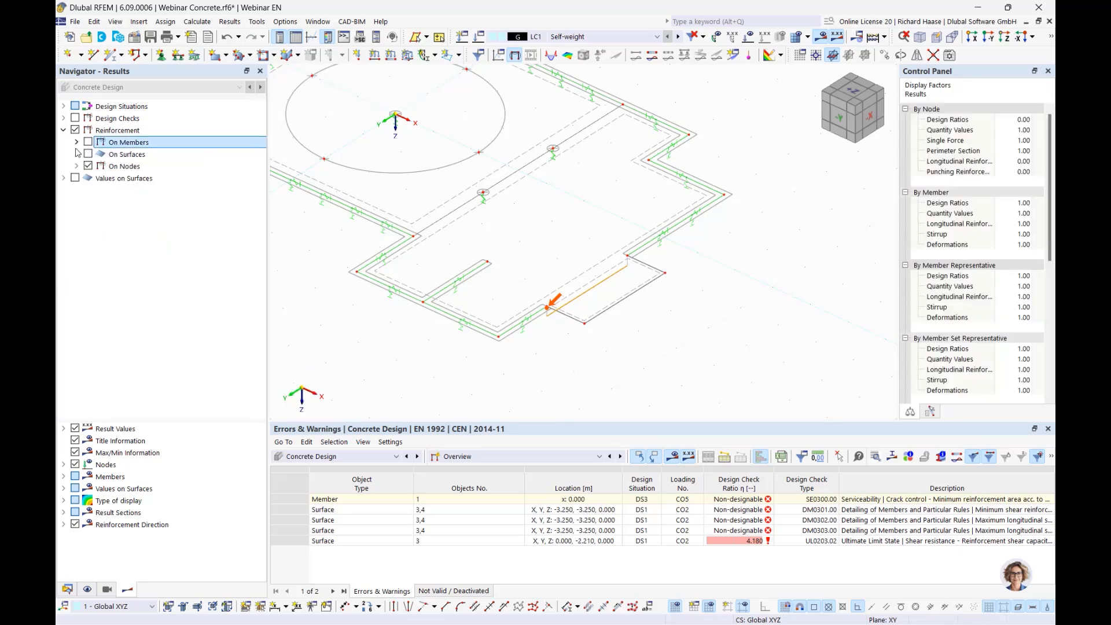
{"action": "left_click", "coordinate": [76, 154]}
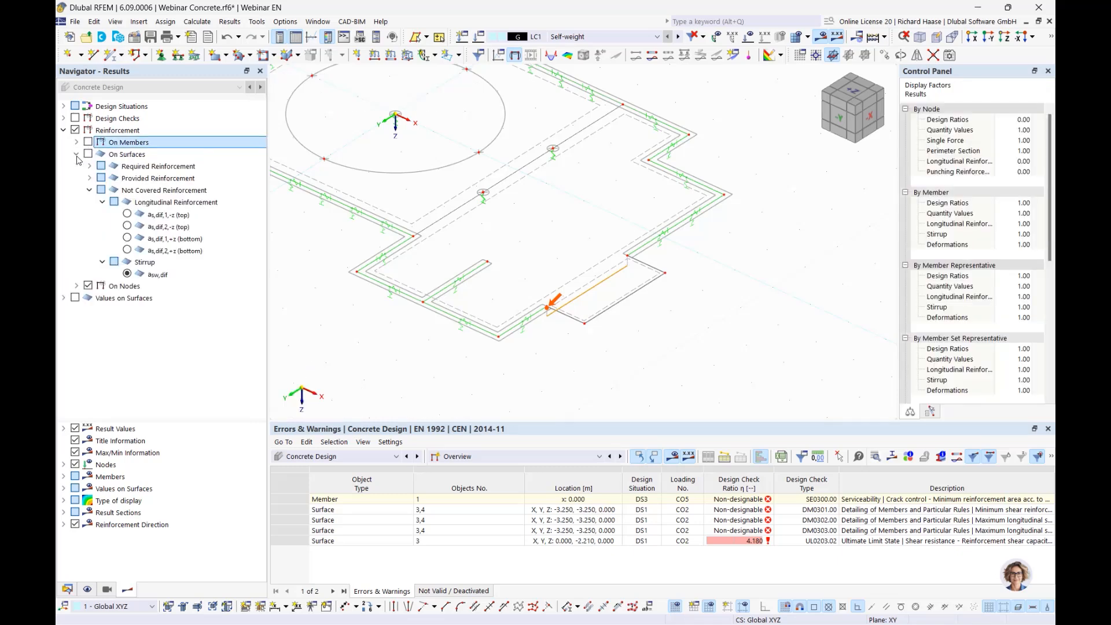
{"action": "left_click", "coordinate": [128, 214]}
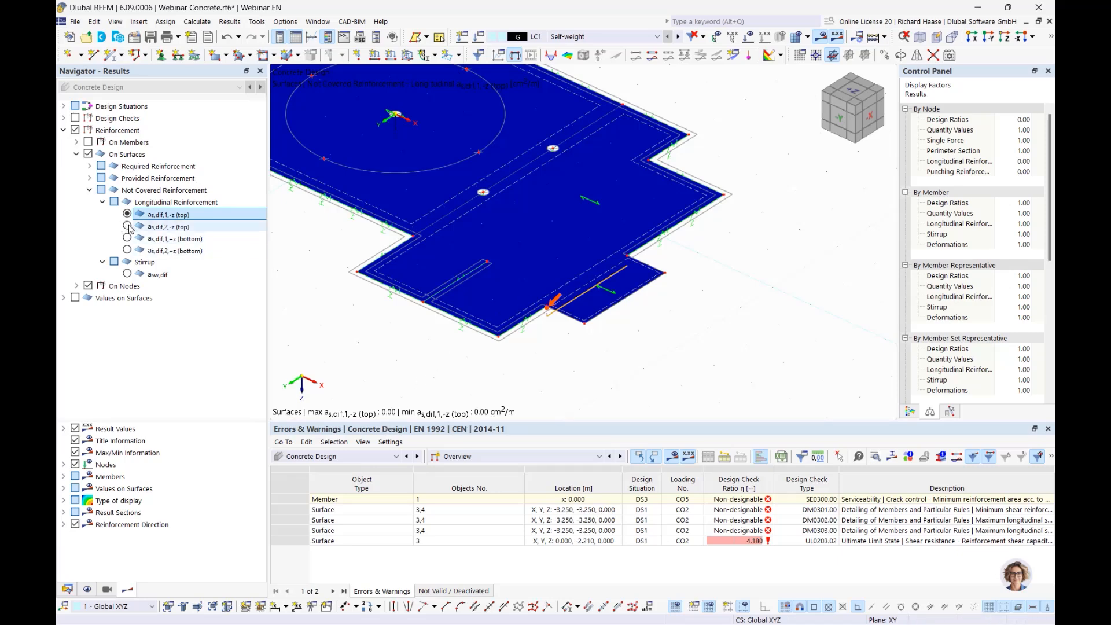
{"action": "left_click", "coordinate": [128, 226]}
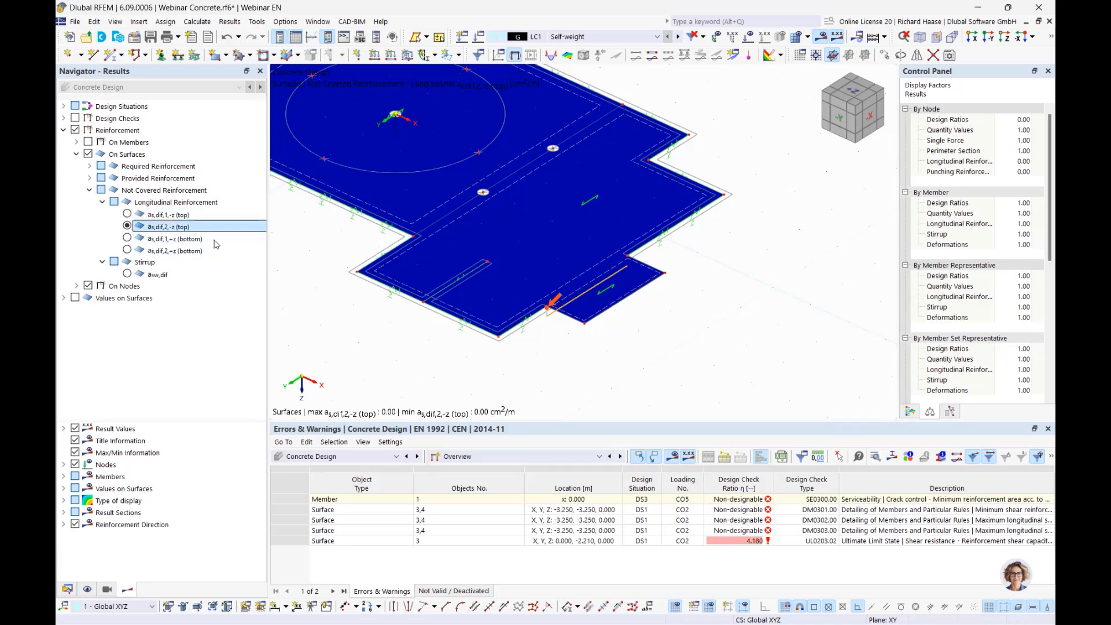
{"action": "left_click", "coordinate": [127, 237]}
{"action": "key", "text": "Down"}
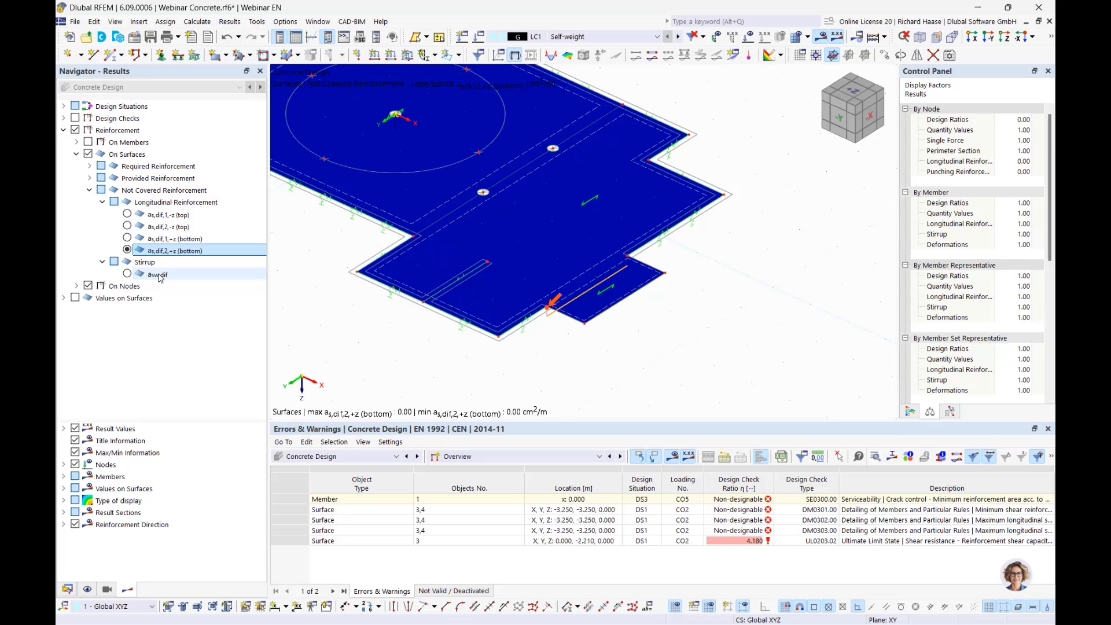
{"action": "left_click", "coordinate": [155, 275]}
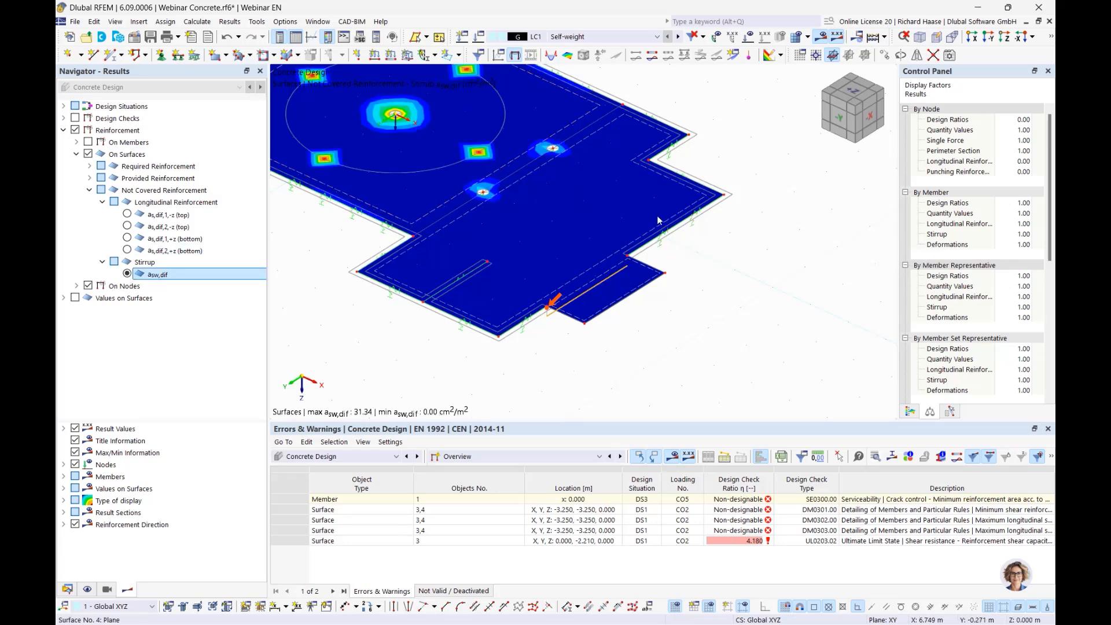
{"action": "left_click", "coordinate": [665, 174]}
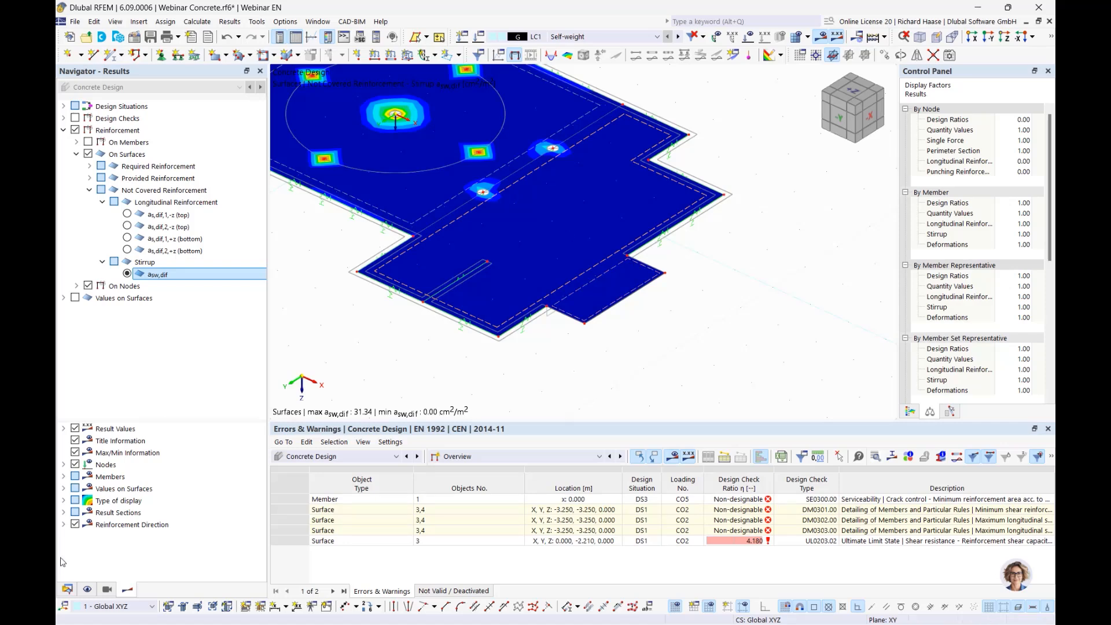
In surface reinforcement 2 for surface 4, adopt the determined rebar spacings of 0.075 m in both the main and transverse directions
{"action": "left_click", "coordinate": [68, 589]}
{"action": "double_click", "coordinate": [218, 432]}
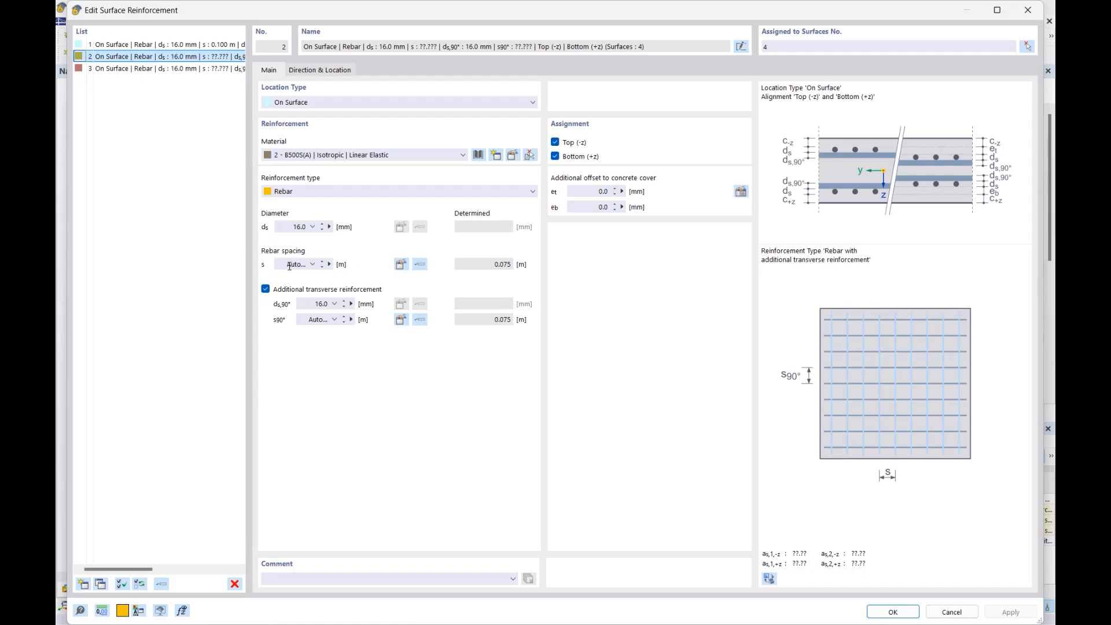
{"action": "left_click", "coordinate": [422, 265]}
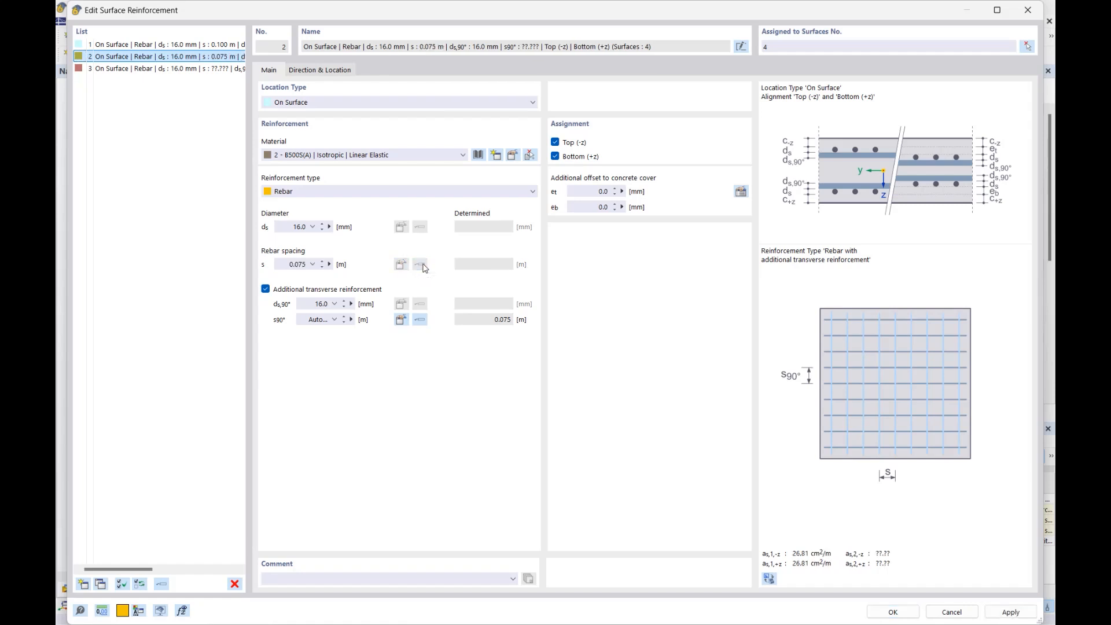
{"action": "left_click", "coordinate": [420, 321]}
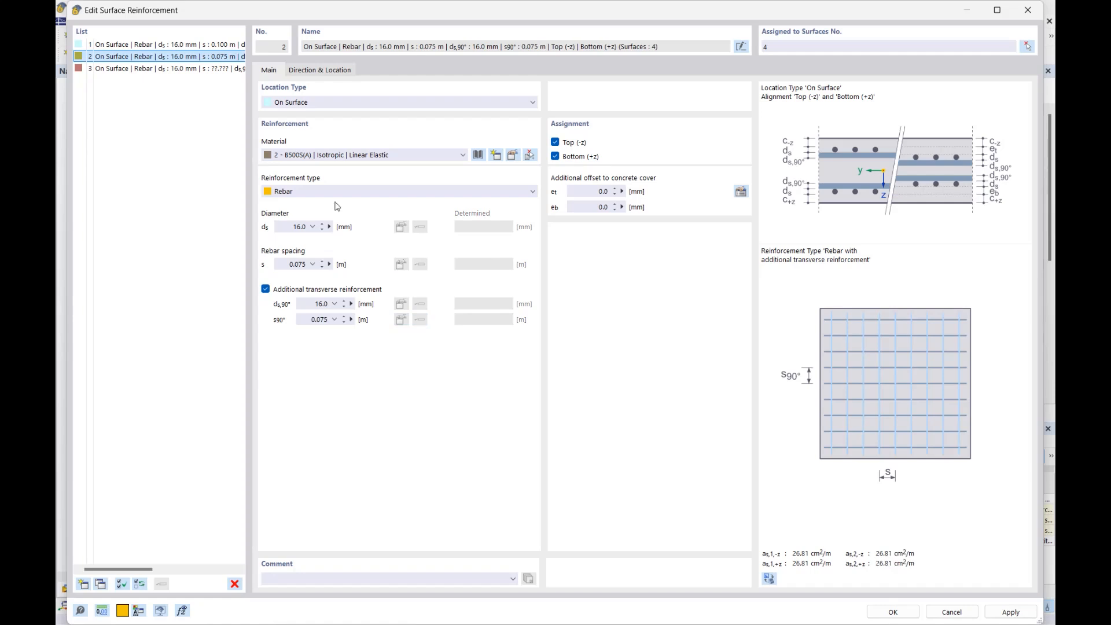
In surface reinforcement 3 for surface 2, adopt the determined spacings s 0.075 m and s90° 0.100 m, and accept the changes
{"action": "left_click", "coordinate": [197, 70]}
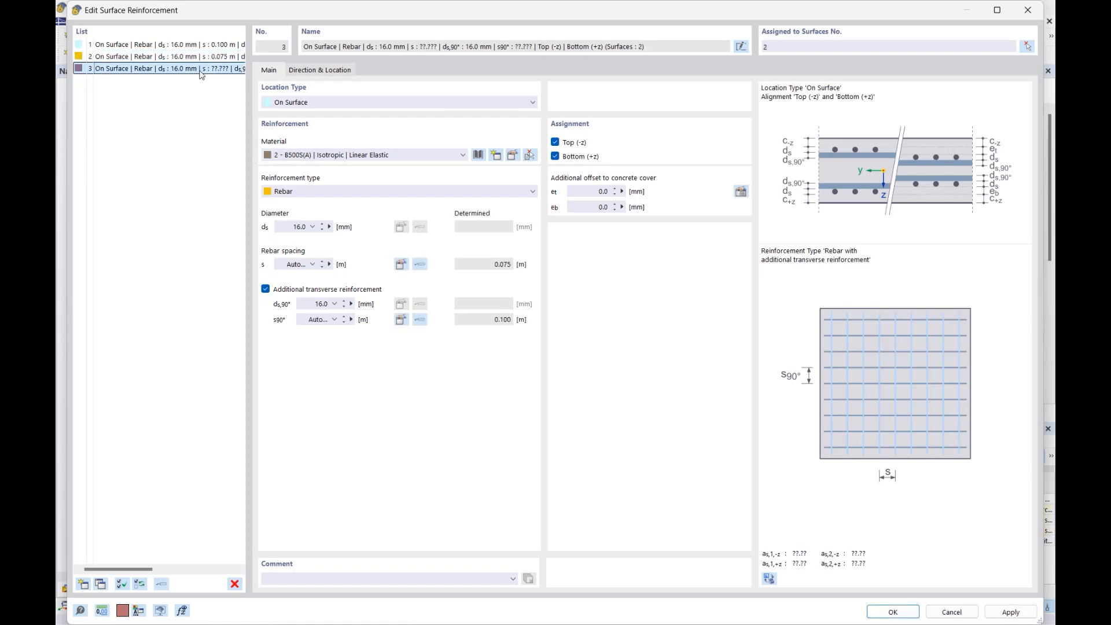
{"action": "left_click", "coordinate": [419, 266]}
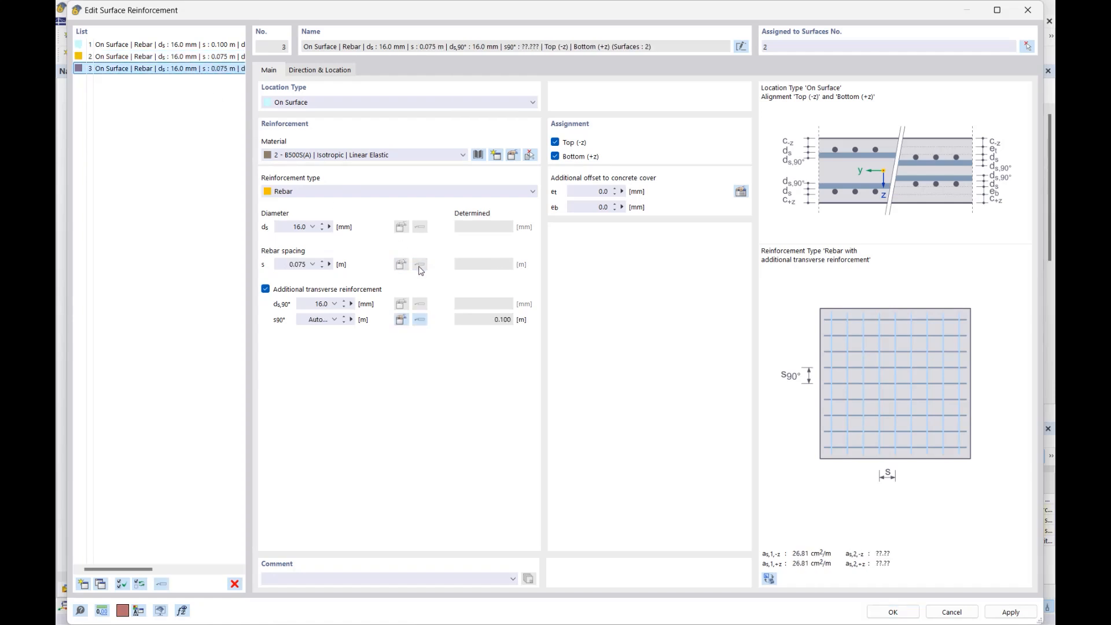
{"action": "left_click", "coordinate": [420, 320]}
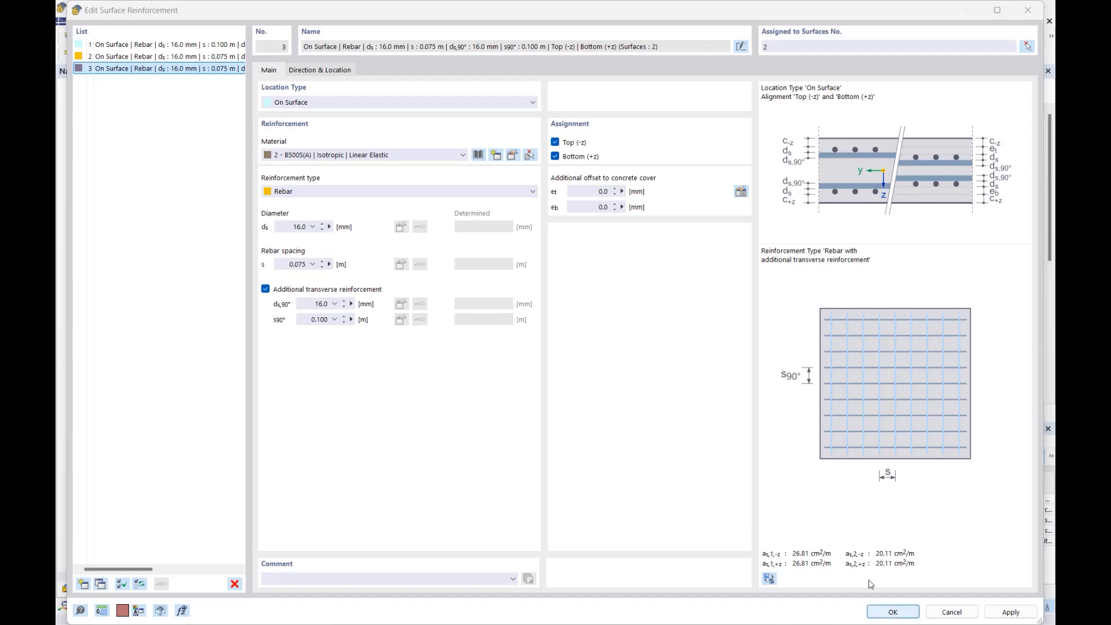
{"action": "left_click", "coordinate": [893, 611]}
Adopt the detected stirrup distance of 0.200 m as a fixed value in the rib member's shear reinforcement and accept it
{"action": "left_click", "coordinate": [605, 384]}
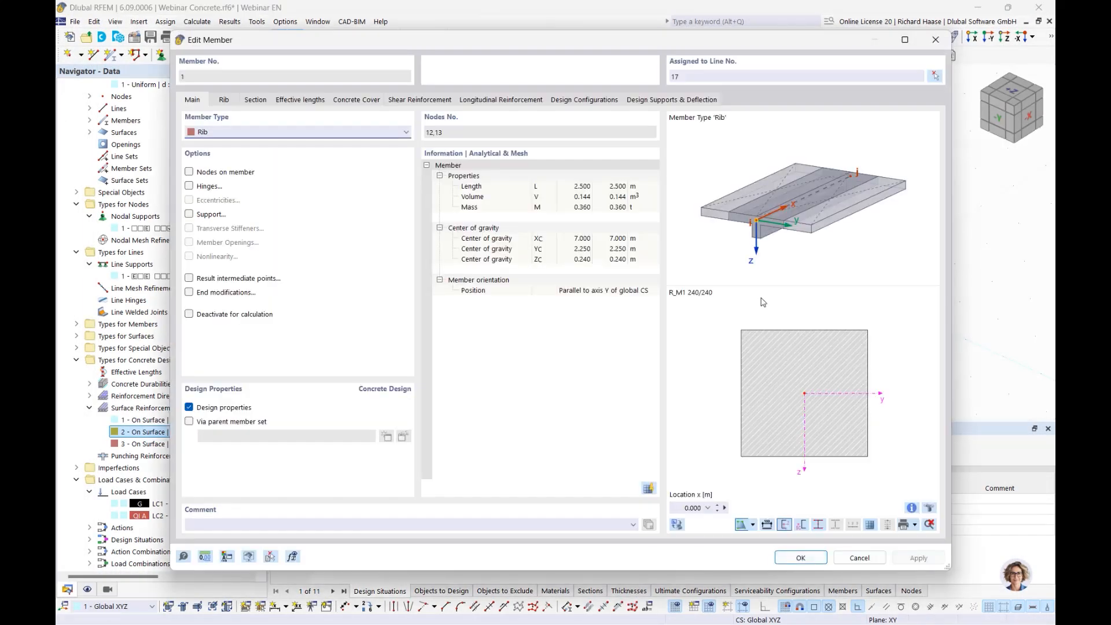
{"action": "left_click", "coordinate": [429, 103]}
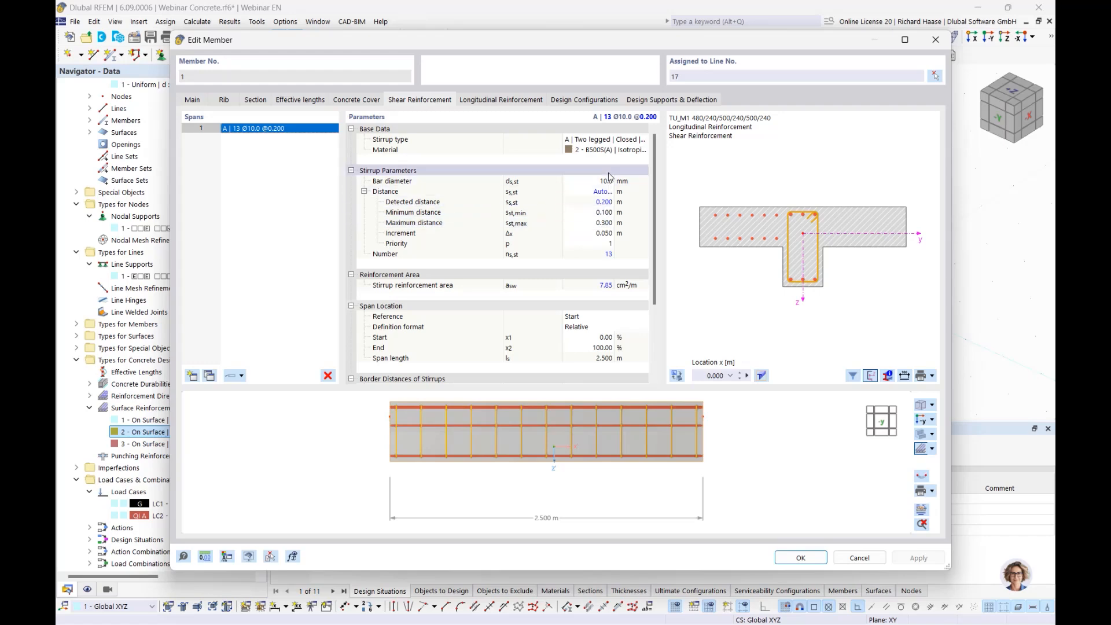
{"action": "left_click", "coordinate": [230, 377]}
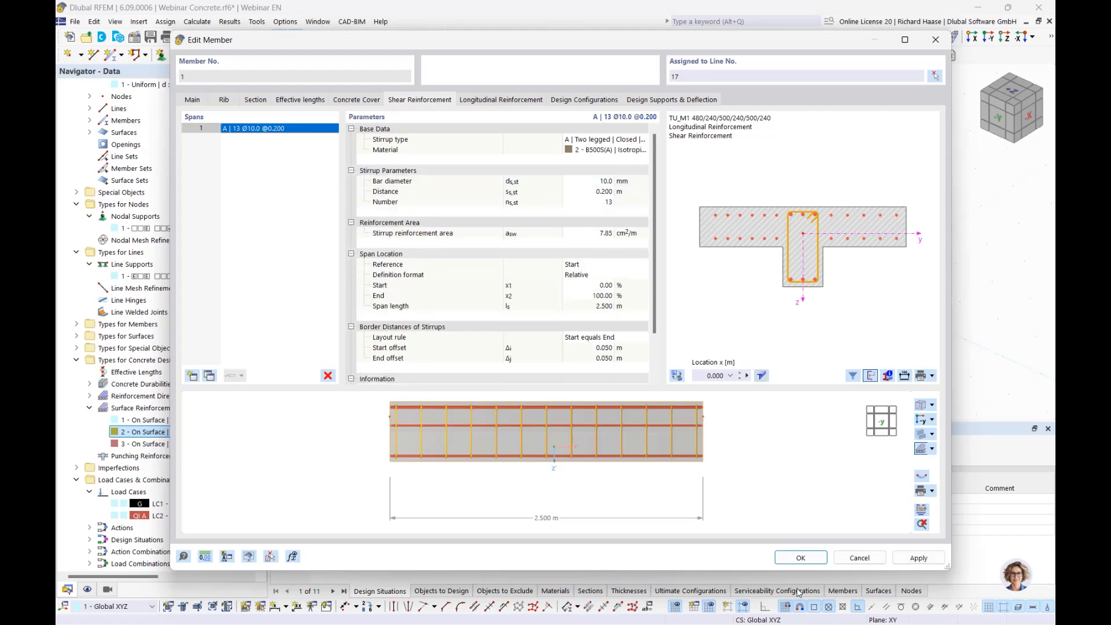
{"action": "key", "text": "Return"}
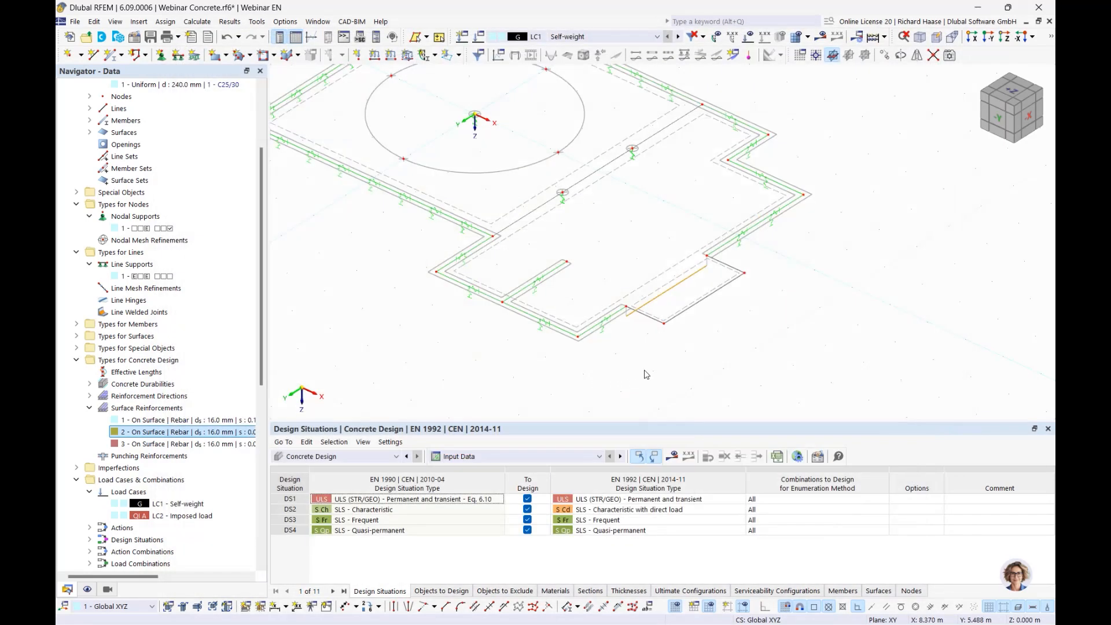
Recalculate the concrete design with the adopted reinforcement spacings and collapse the surface reinforcement result options
{"action": "left_click", "coordinate": [671, 457]}
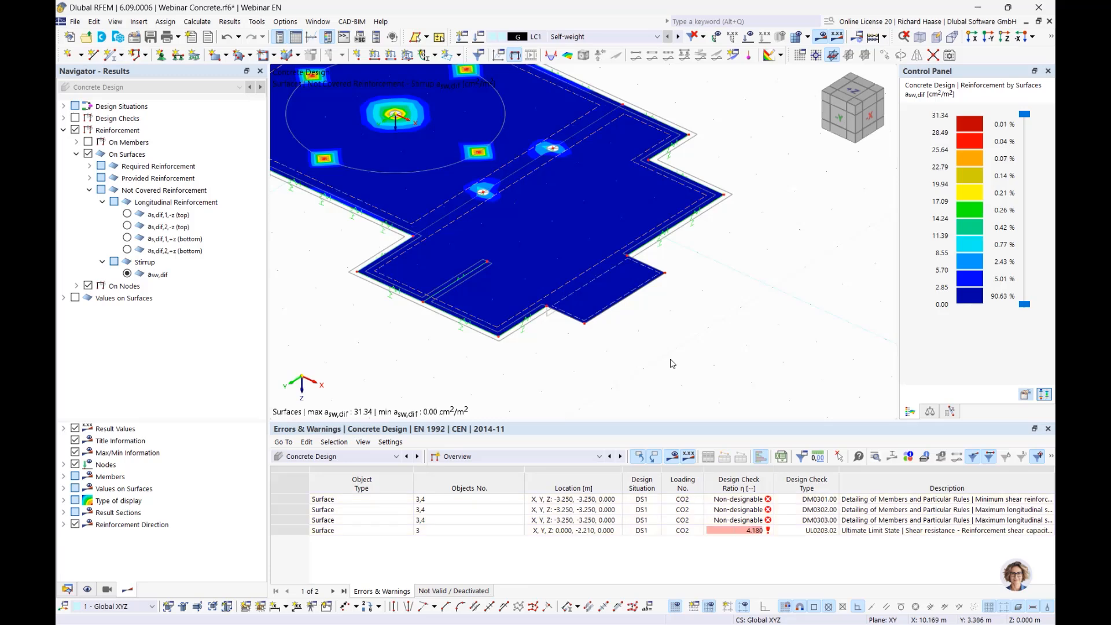
{"action": "left_click", "coordinate": [77, 155]}
{"action": "left_click", "coordinate": [146, 156]}
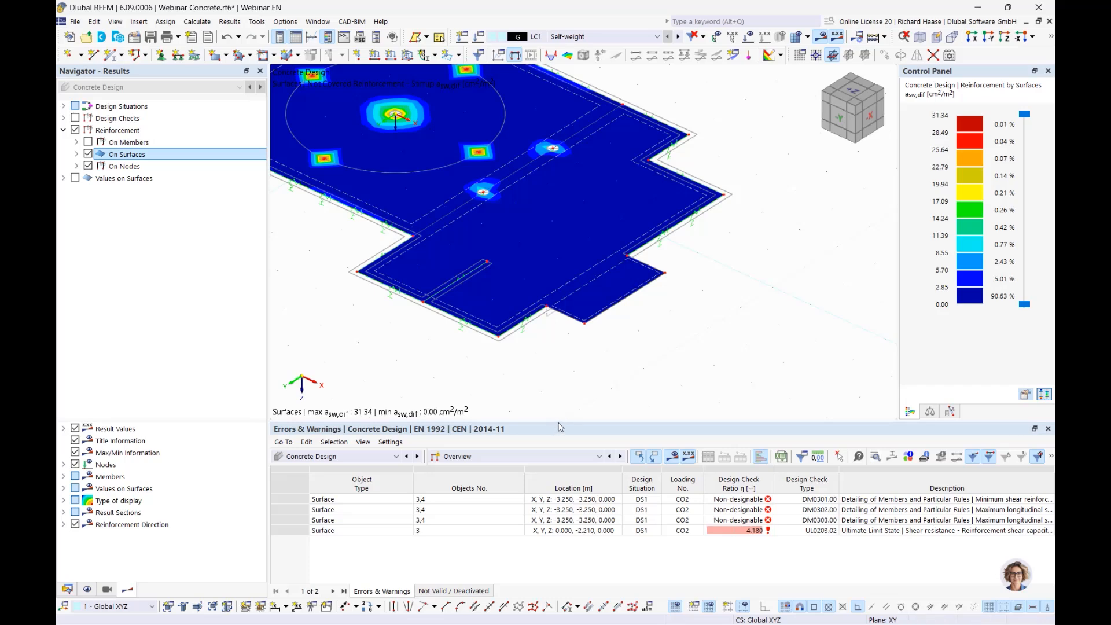
Enlarge the results table and review the design ratios on members by design situation
{"action": "left_click_drag", "start_coordinate": [561, 420], "coordinate": [559, 350]}
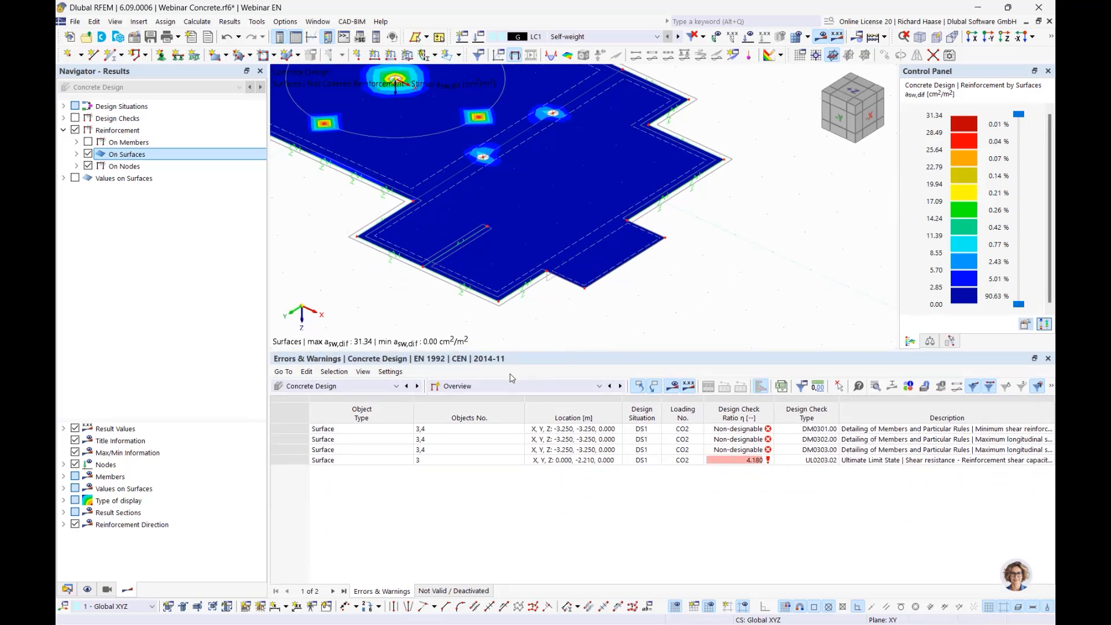
{"action": "left_click", "coordinate": [485, 386]}
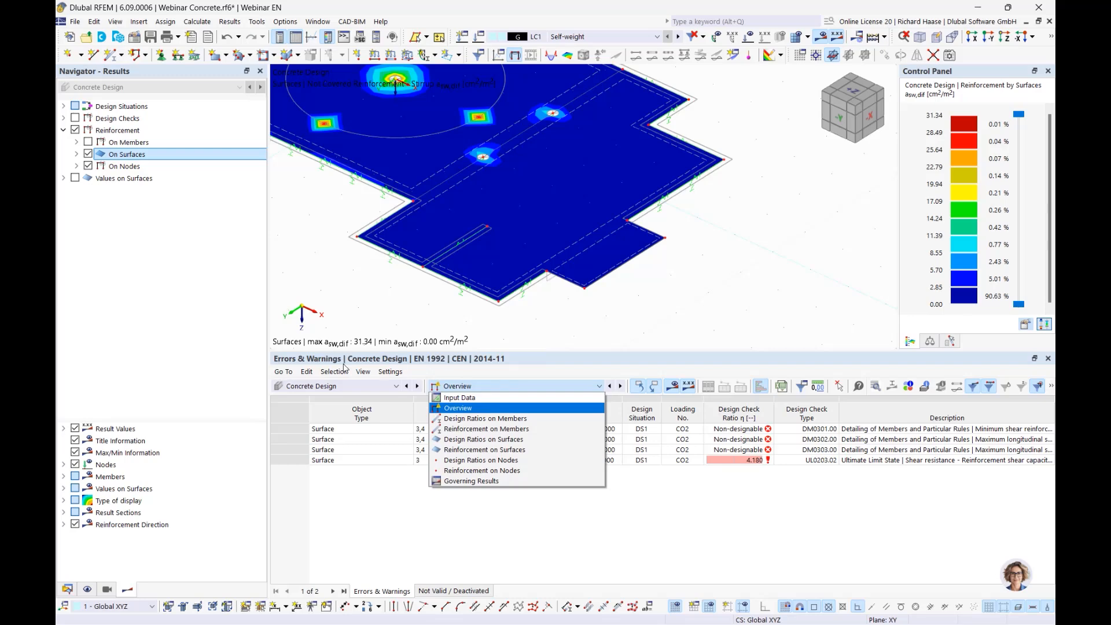
{"action": "left_click", "coordinate": [461, 422]}
{"action": "left_click_drag", "start_coordinate": [576, 350], "coordinate": [586, 270]}
{"action": "scroll", "coordinate": [498, 382], "scroll_direction": "down", "scroll_amount": 1}
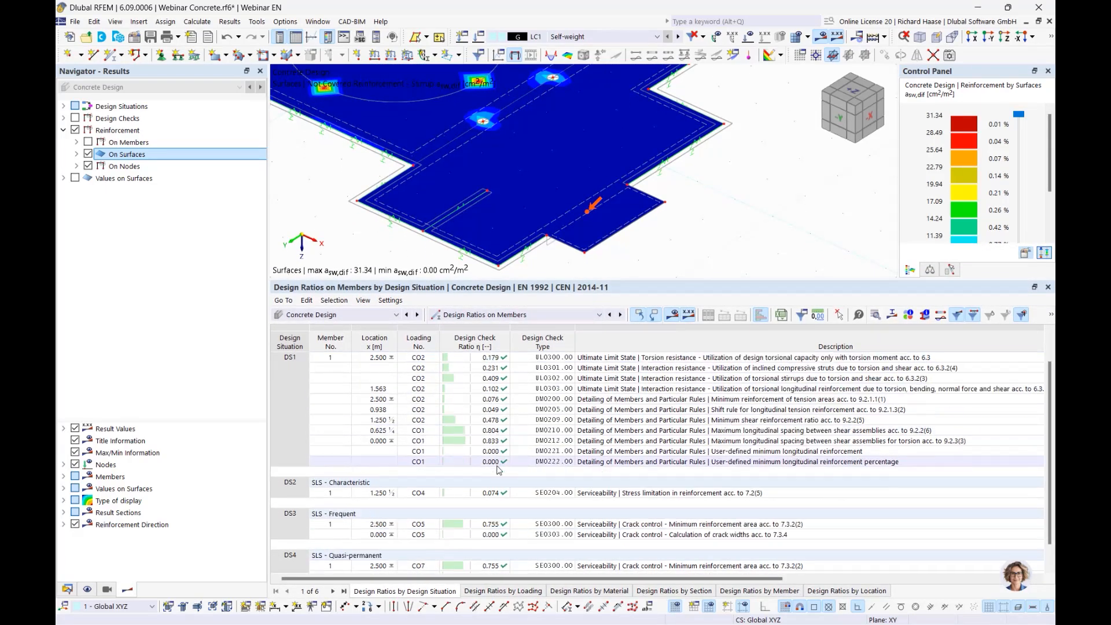
{"action": "scroll", "coordinate": [719, 396], "scroll_direction": "up", "scroll_amount": 2}
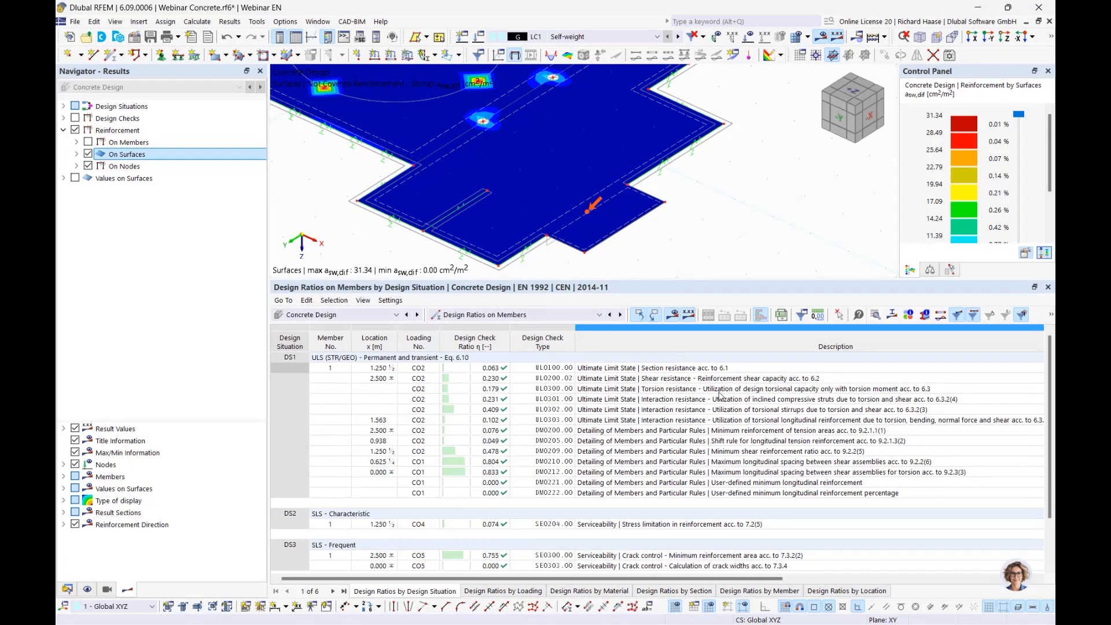
List the design ratios on surfaces and locate the governing point of the reinforcement shear capacity check per 6.2 in the model
{"action": "left_click", "coordinate": [543, 317]}
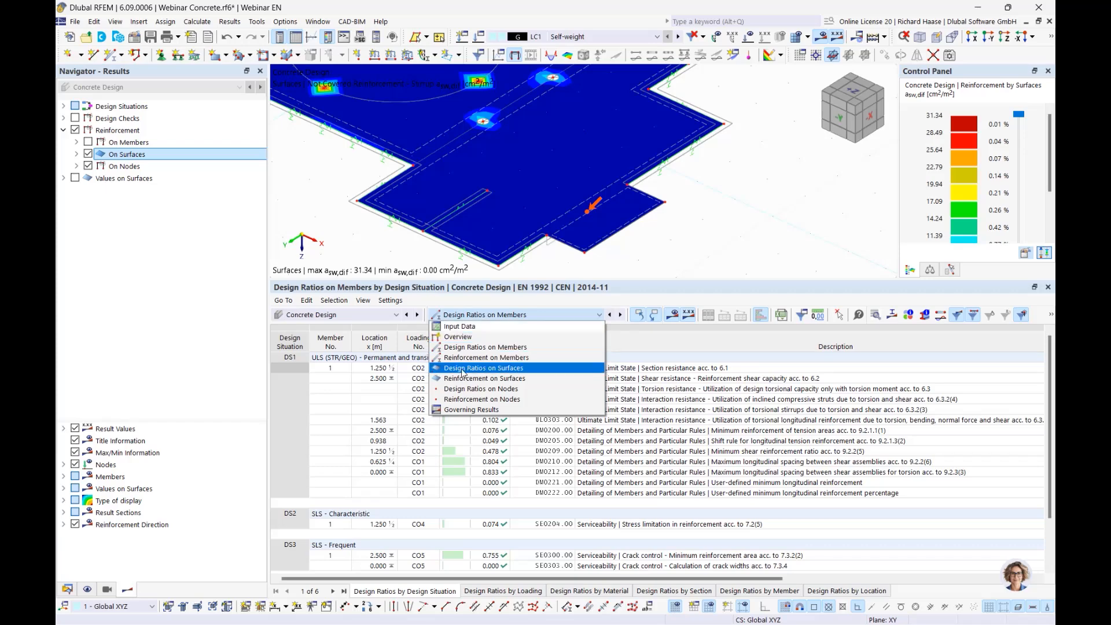
{"action": "left_click", "coordinate": [508, 370]}
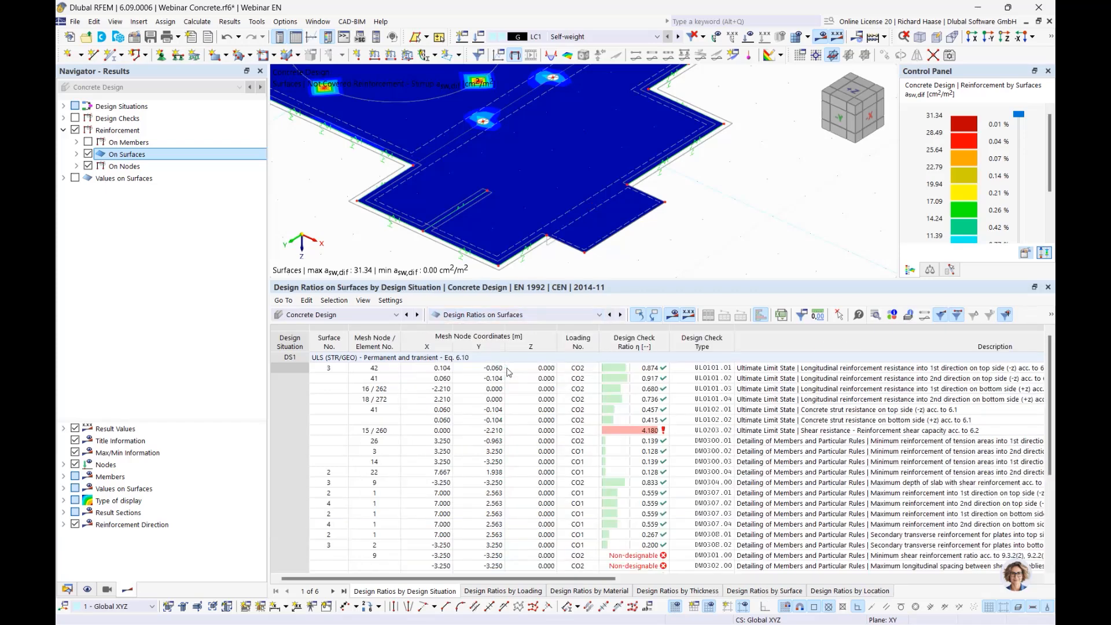
{"action": "left_click", "coordinate": [787, 432]}
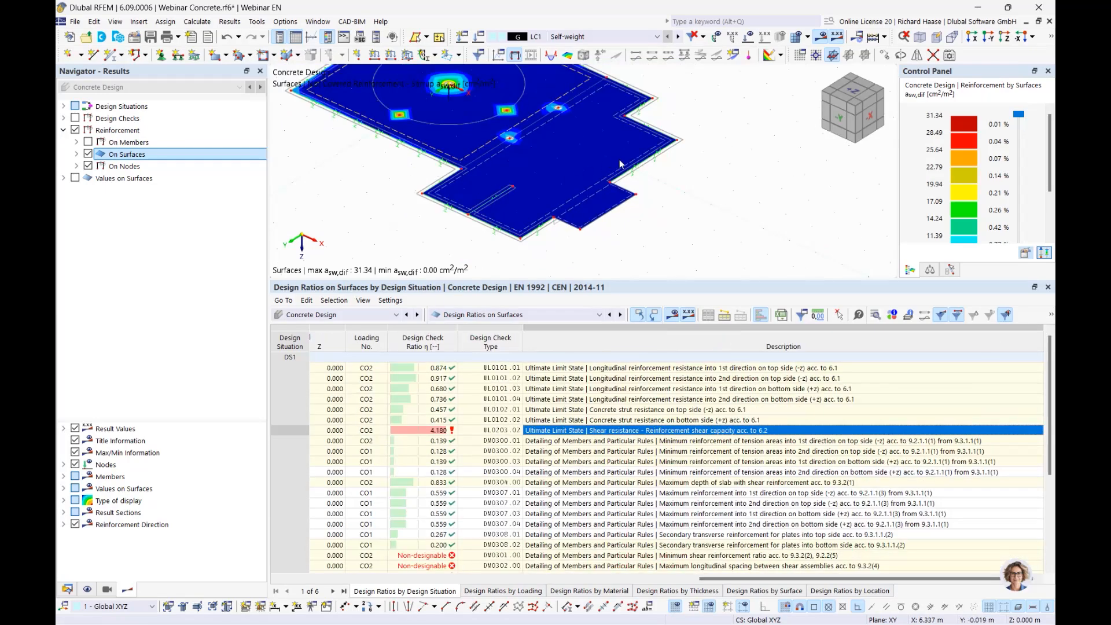
{"action": "scroll", "coordinate": [523, 163], "scroll_direction": "up", "scroll_amount": 1}
{"action": "scroll", "coordinate": [512, 128], "scroll_direction": "up", "scroll_amount": 1}
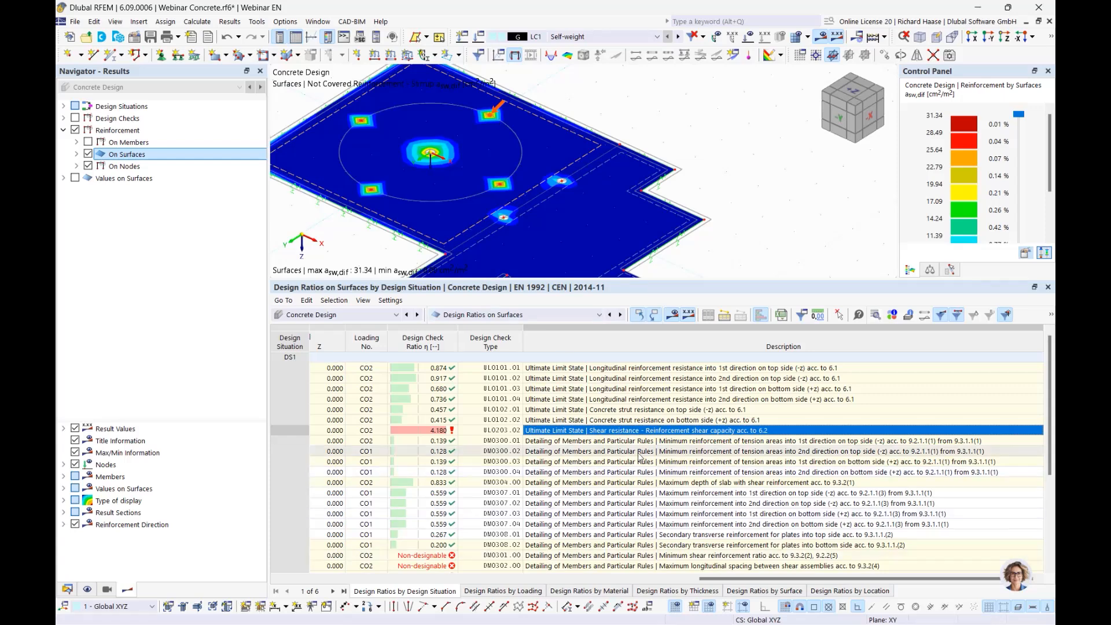
Review the surfaces' minimum shear reinforcement ratio, shear assembly spacing and serviceability checks, and reduce the results table's height again
{"action": "scroll", "coordinate": [622, 455], "scroll_direction": "down", "scroll_amount": 1}
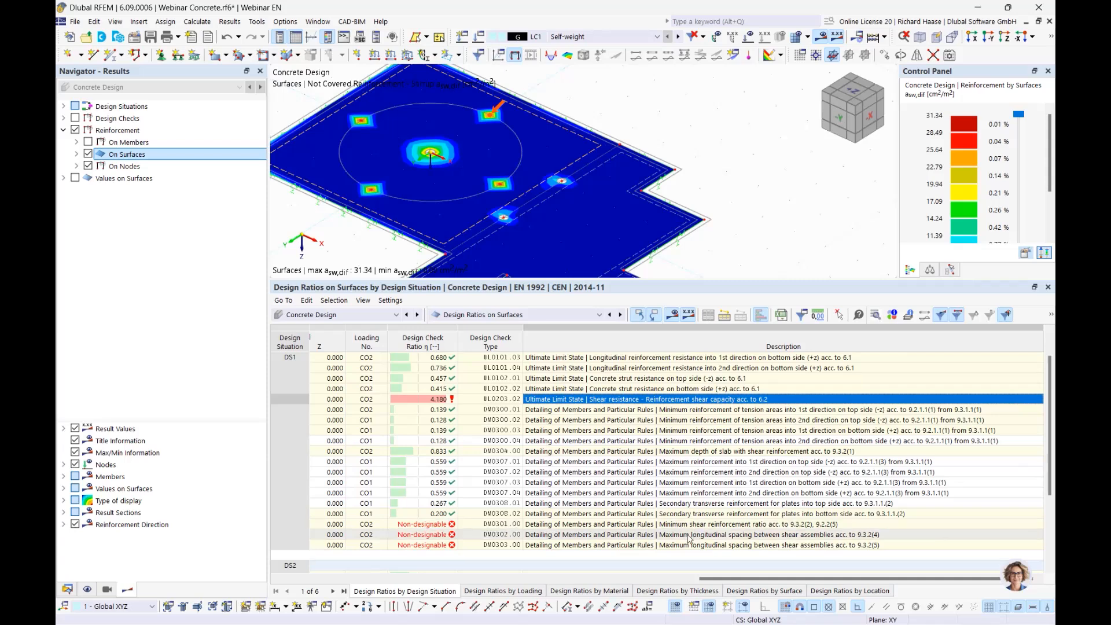
{"action": "left_click", "coordinate": [654, 523]}
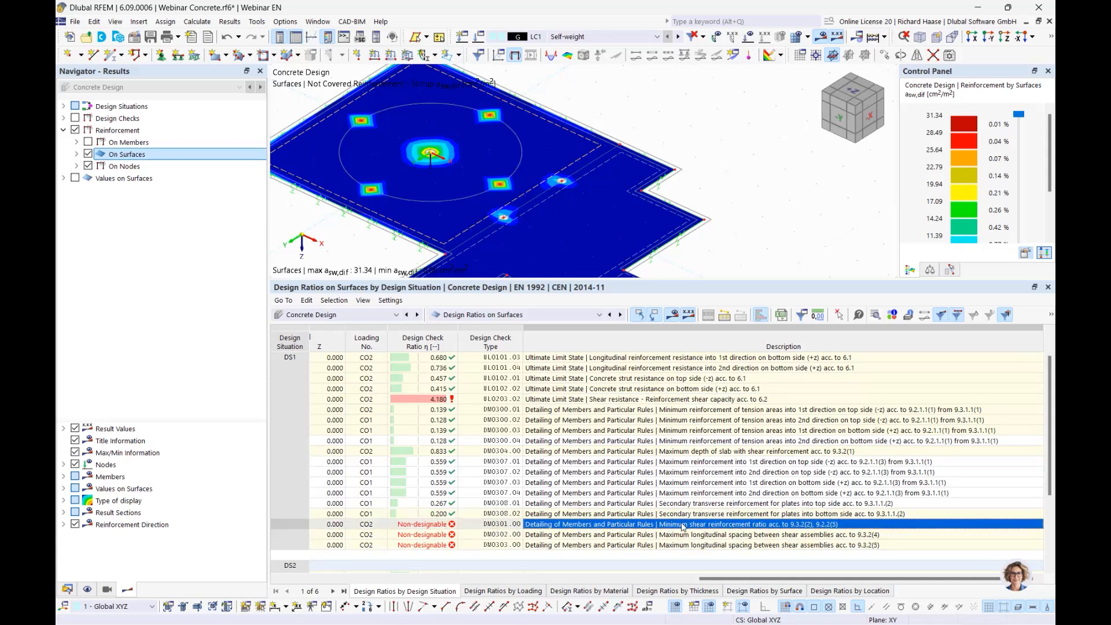
{"action": "scroll", "coordinate": [598, 517], "scroll_direction": "down", "scroll_amount": 3}
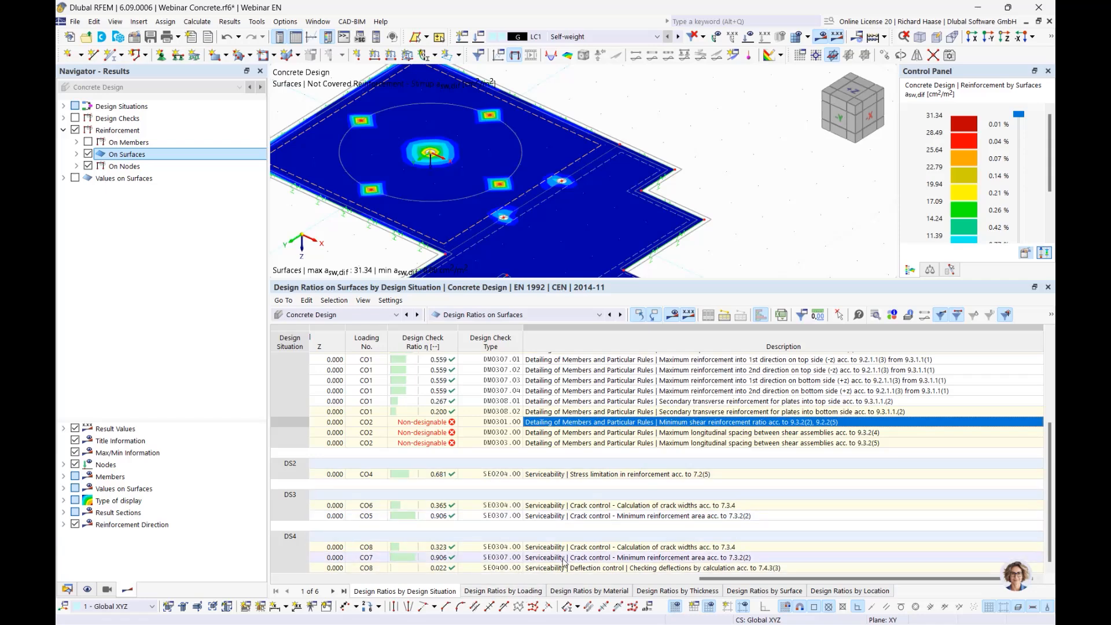
{"action": "scroll", "coordinate": [503, 503], "scroll_direction": "up", "scroll_amount": 4}
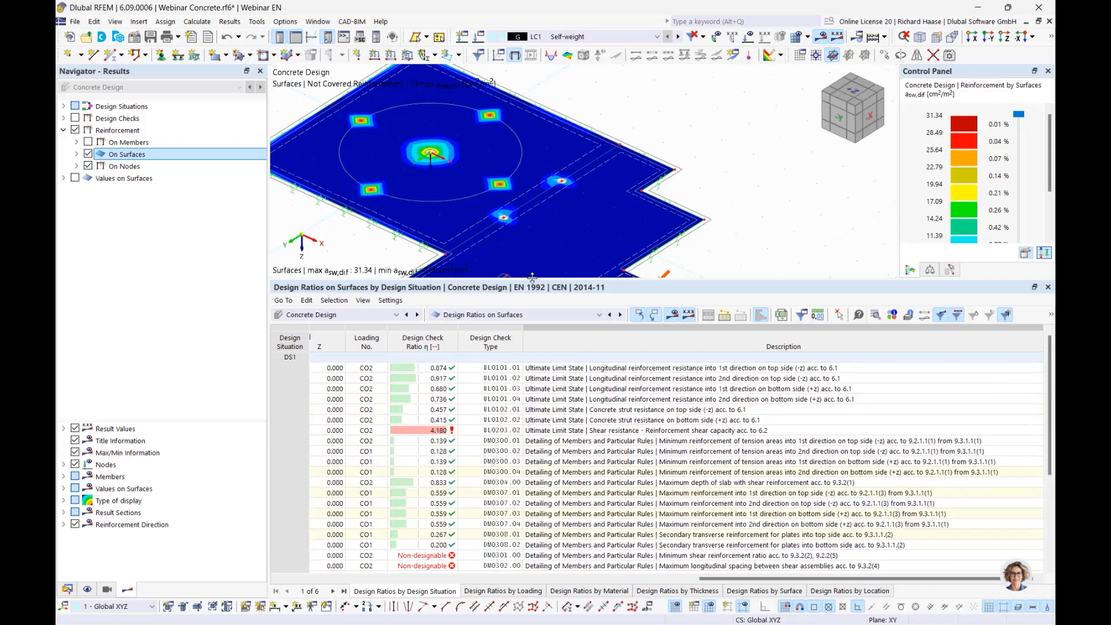
{"action": "left_click_drag", "start_coordinate": [531, 280], "coordinate": [532, 492]}
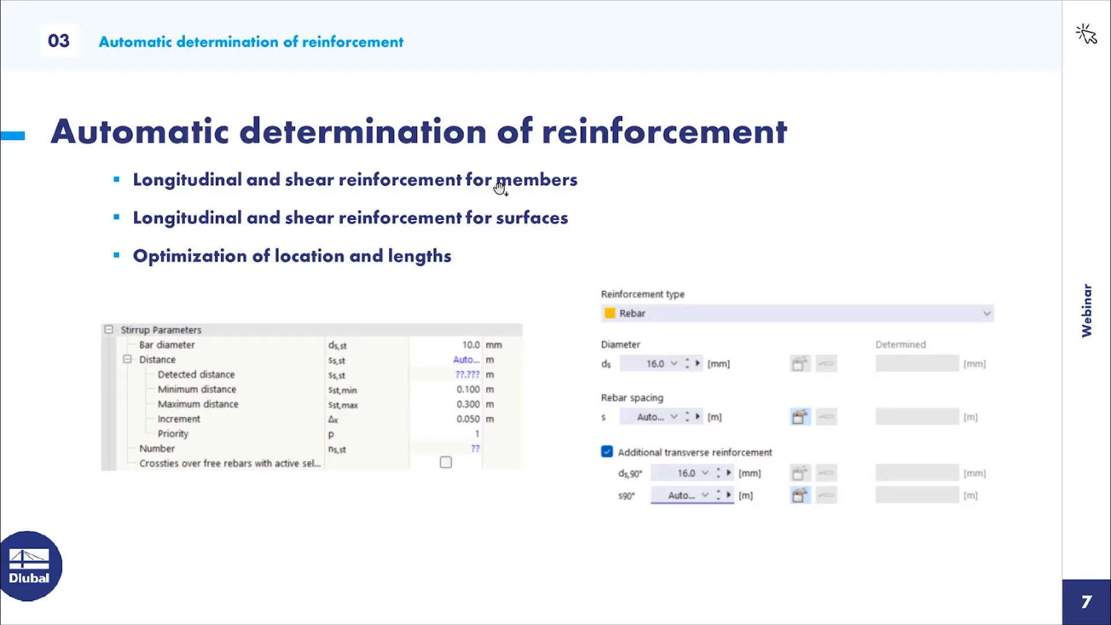
{"action": "left_click", "coordinate": [499, 189]}
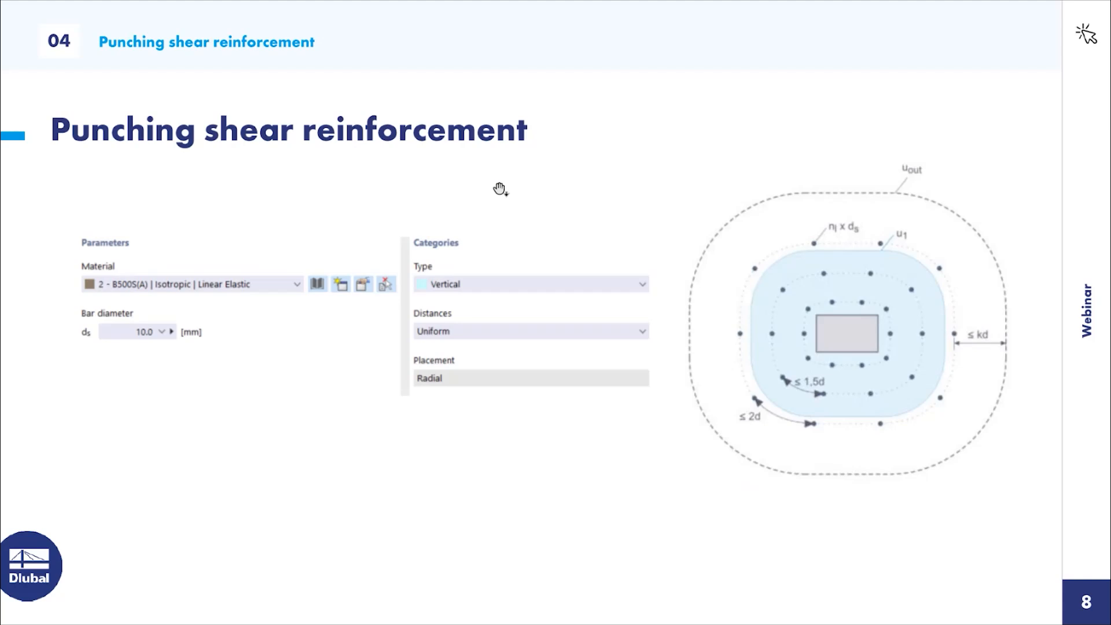
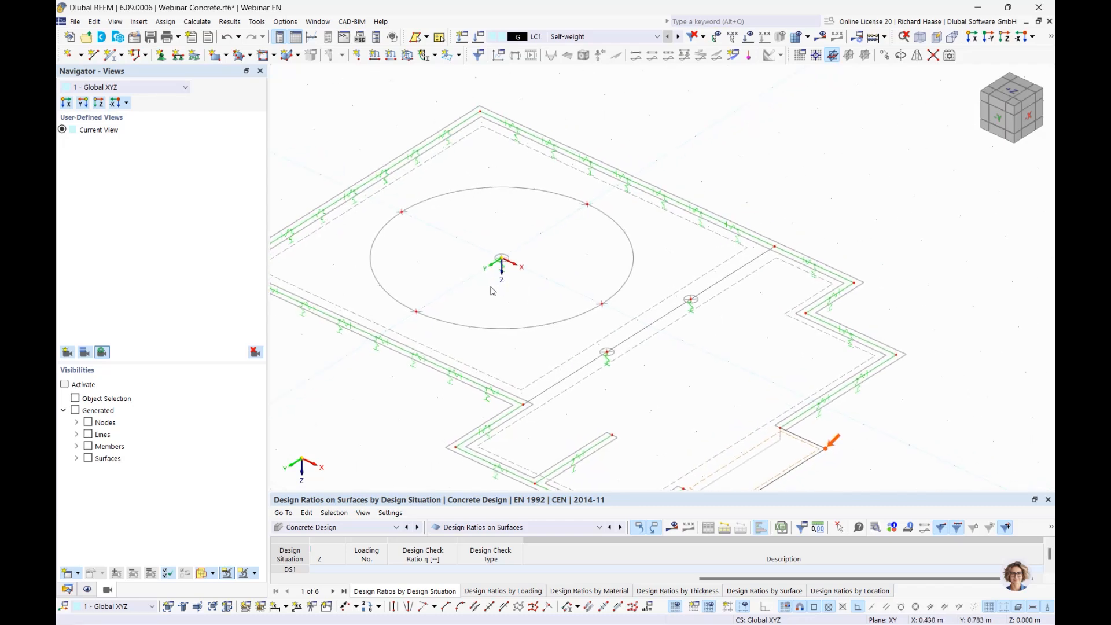
Activate punching design for nodes 19-21 with the ultimate configuration 1 - Default, accepting deletion of the concrete design results
{"action": "scroll", "coordinate": [612, 362], "scroll_direction": "up", "scroll_amount": 2}
{"action": "scroll", "coordinate": [612, 362], "scroll_direction": "up", "scroll_amount": 2}
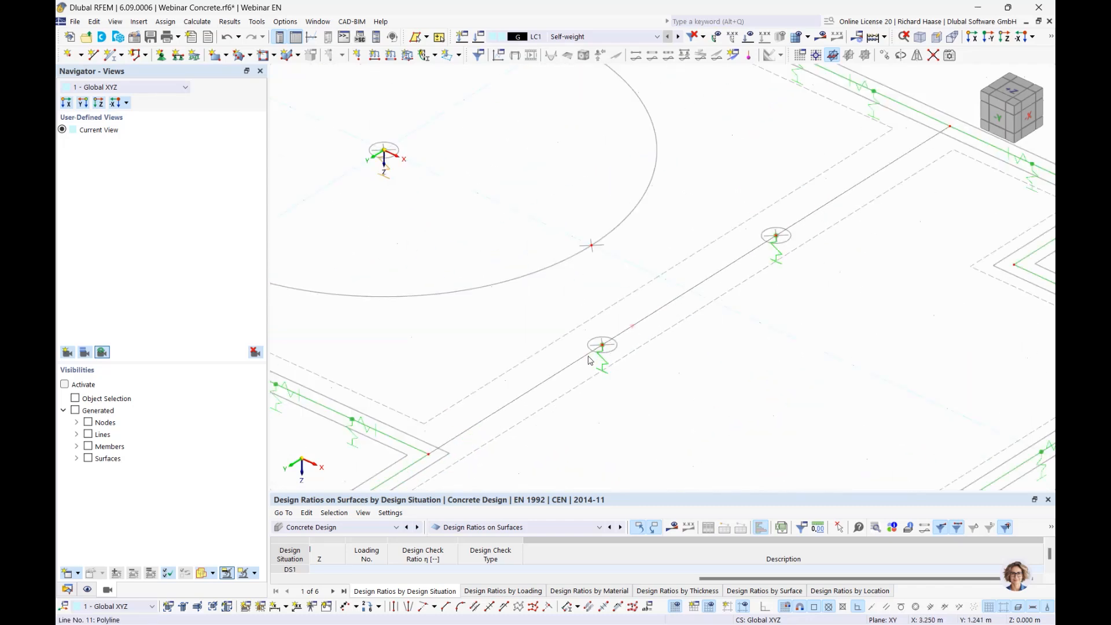
{"action": "right_click", "coordinate": [777, 238]}
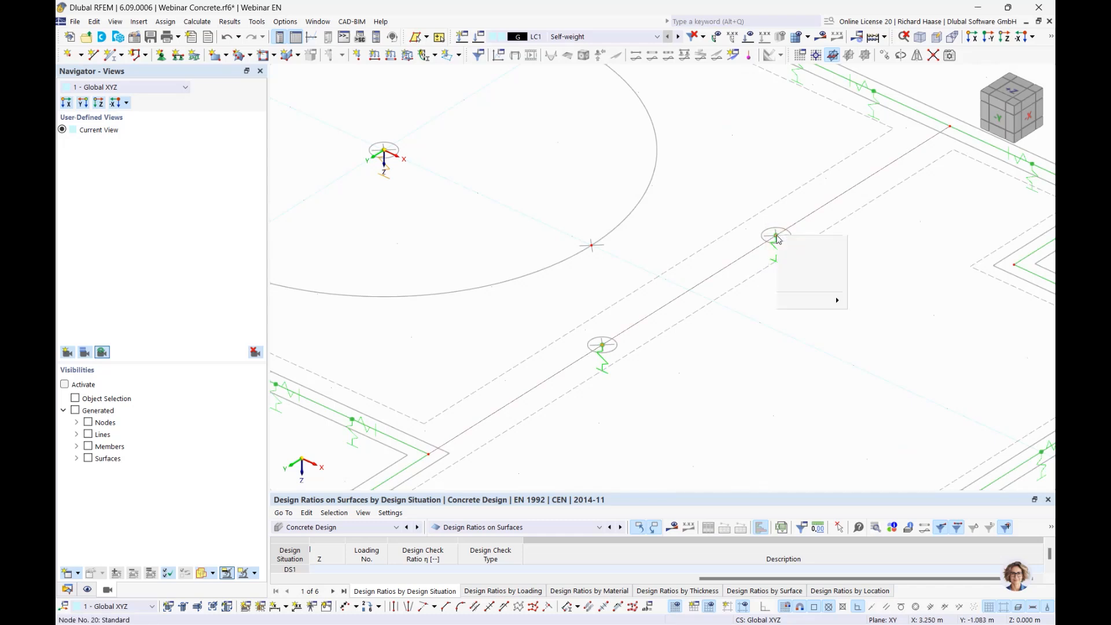
{"action": "left_click", "coordinate": [758, 266]}
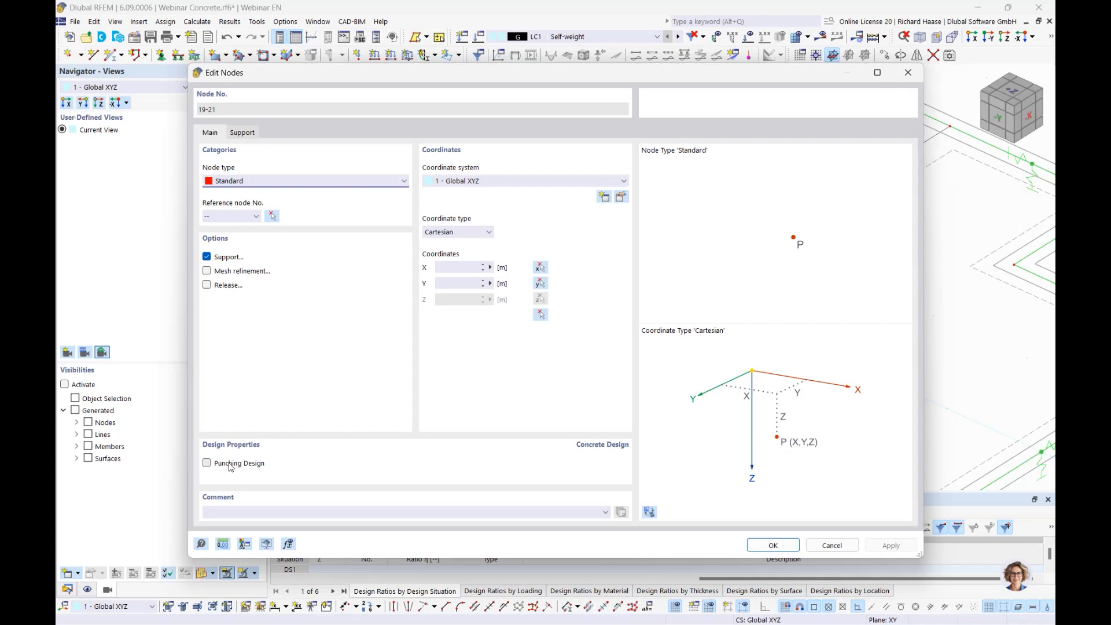
{"action": "left_click", "coordinate": [225, 464]}
{"action": "left_click", "coordinate": [411, 135]}
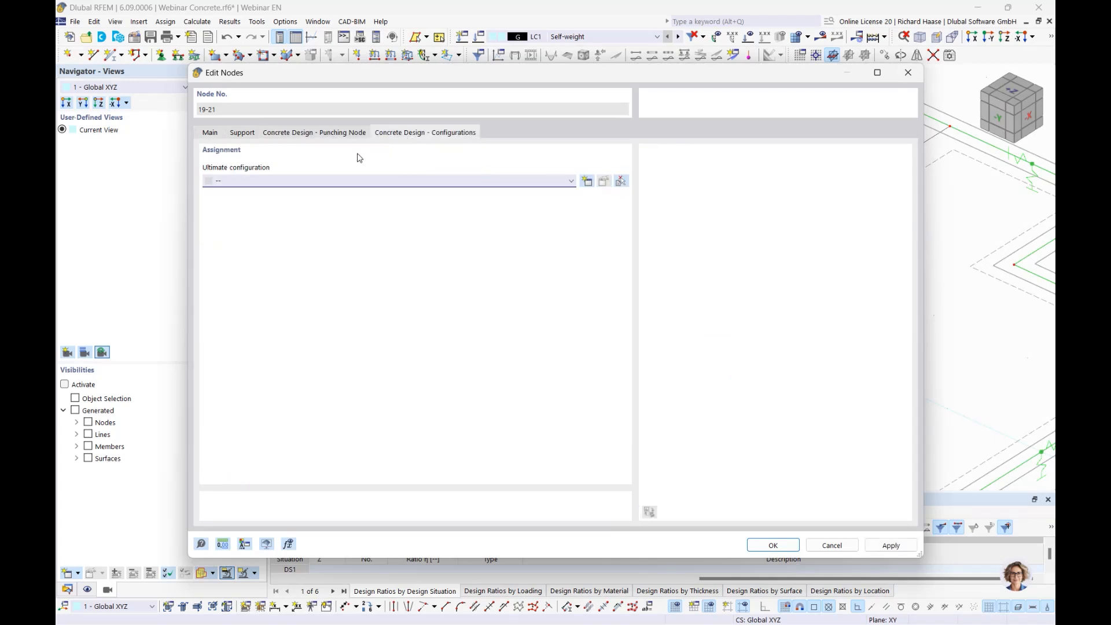
{"action": "left_click", "coordinate": [318, 182]}
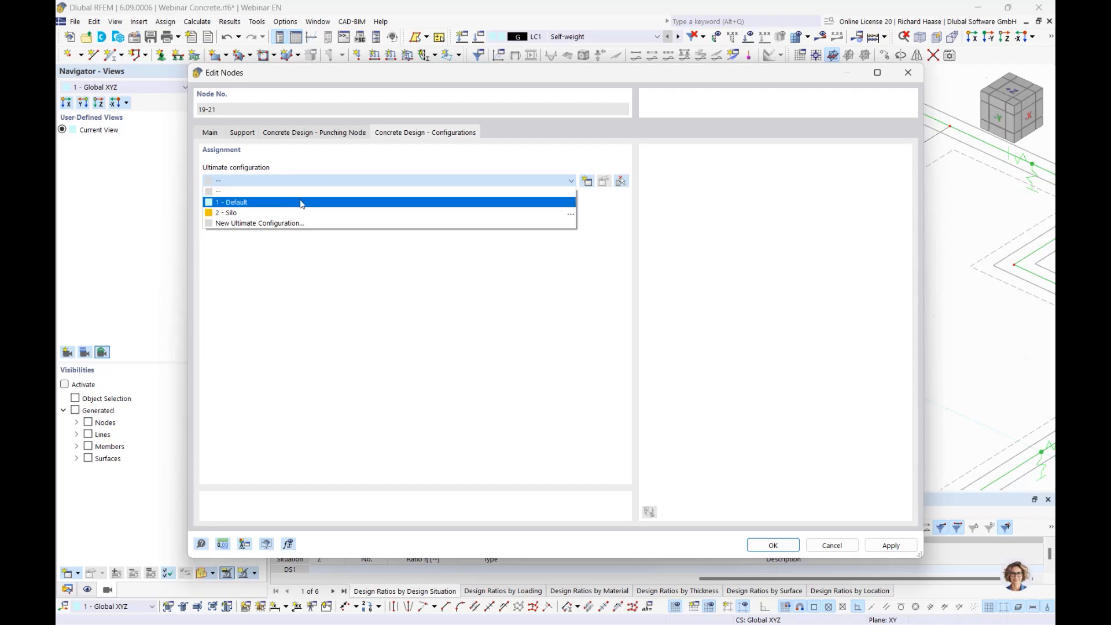
{"action": "left_click", "coordinate": [300, 202]}
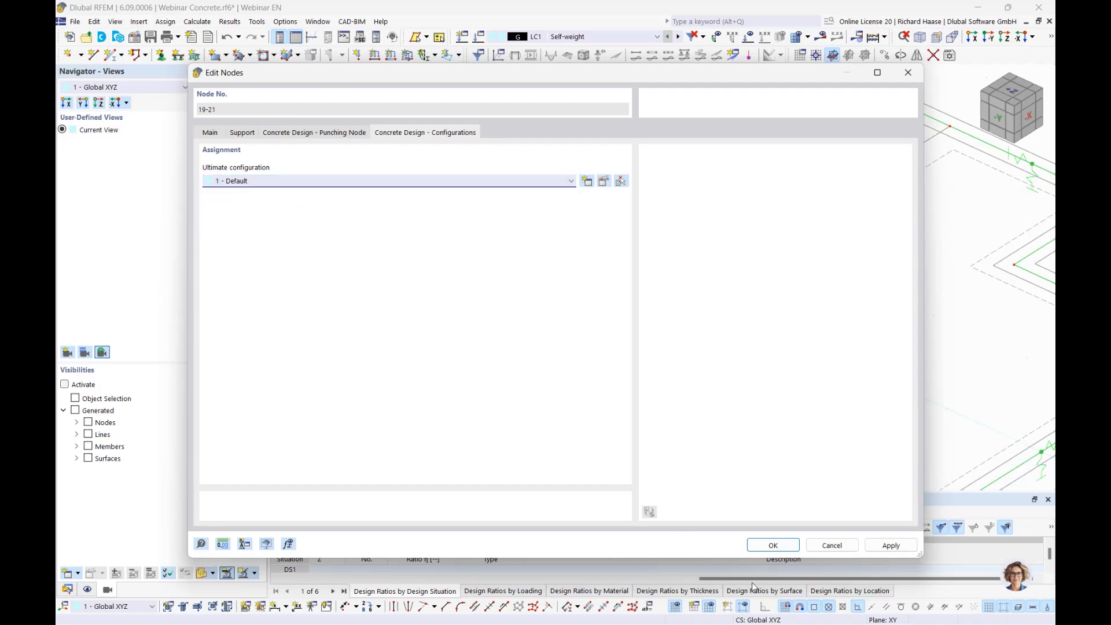
{"action": "left_click", "coordinate": [773, 545]}
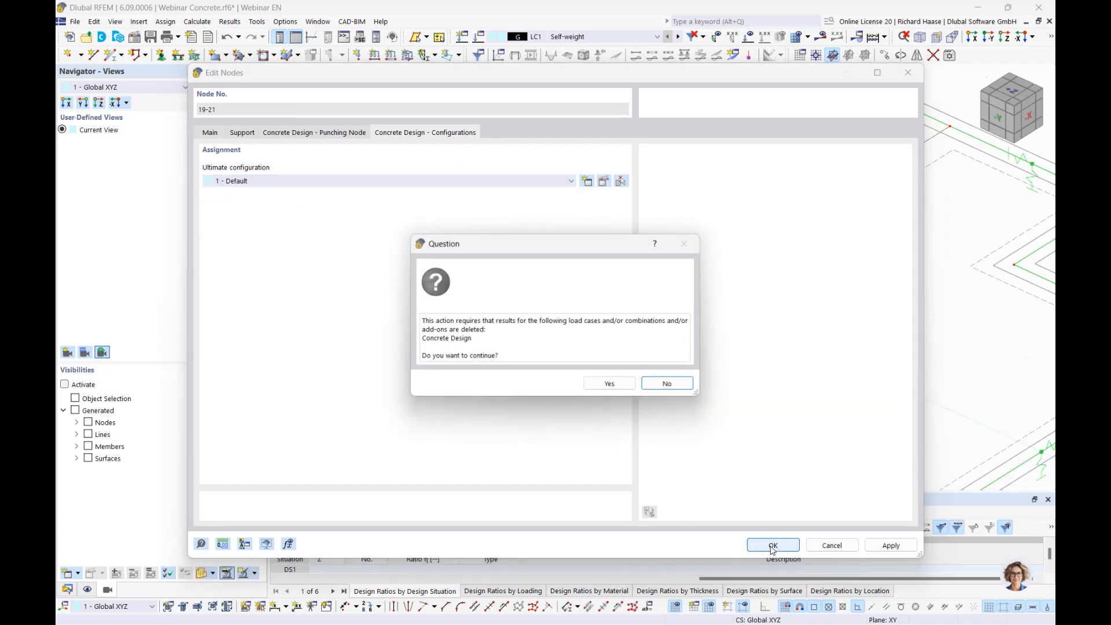
{"action": "left_click", "coordinate": [609, 386]}
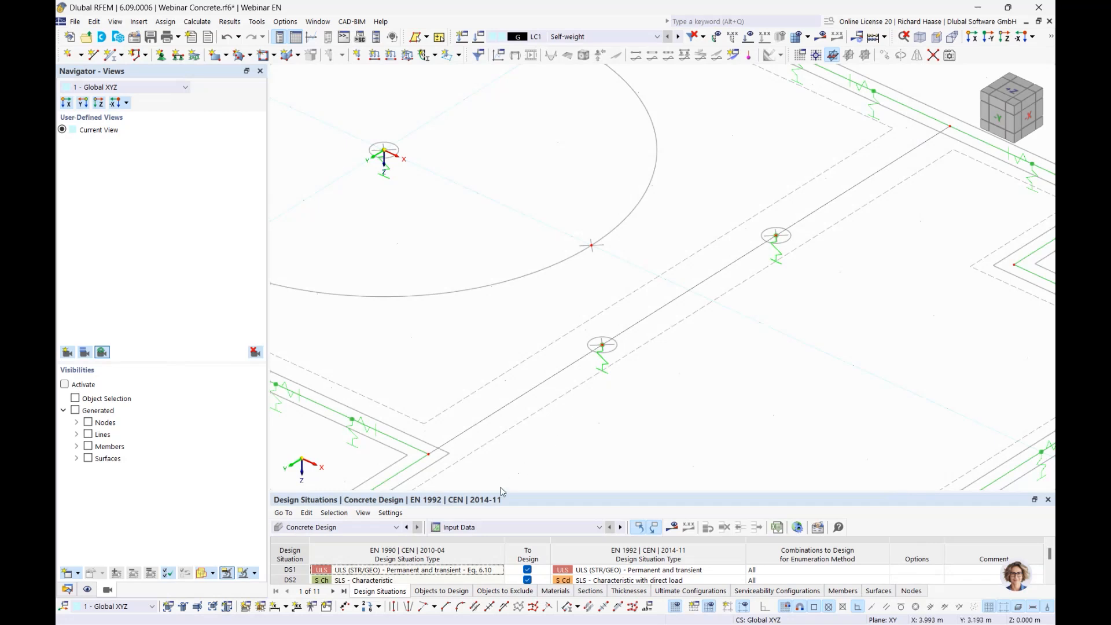
Enlarge the input table, check the objects to design including nodes with punching, and calculate the concrete design
{"action": "left_click_drag", "start_coordinate": [501, 492], "coordinate": [501, 310]}
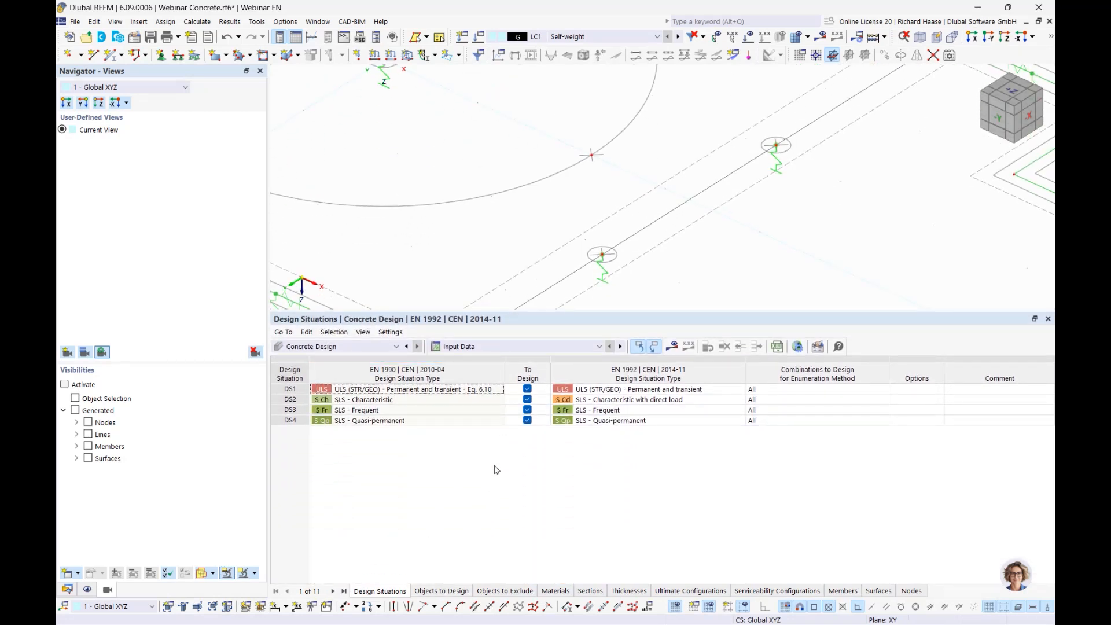
{"action": "left_click", "coordinate": [455, 591]}
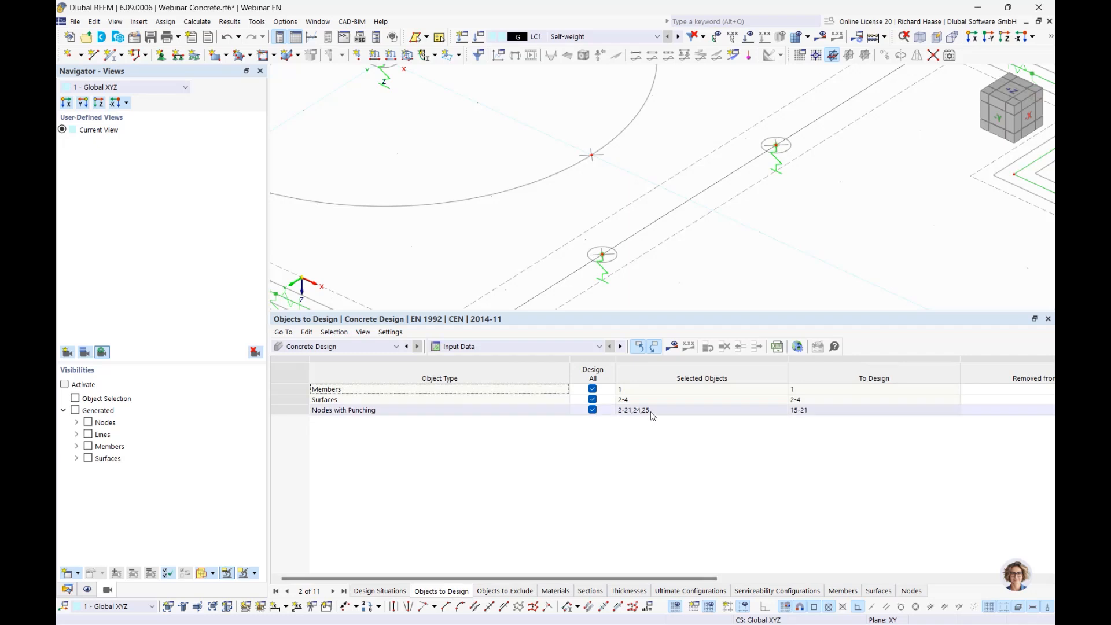
{"action": "left_click", "coordinate": [671, 348]}
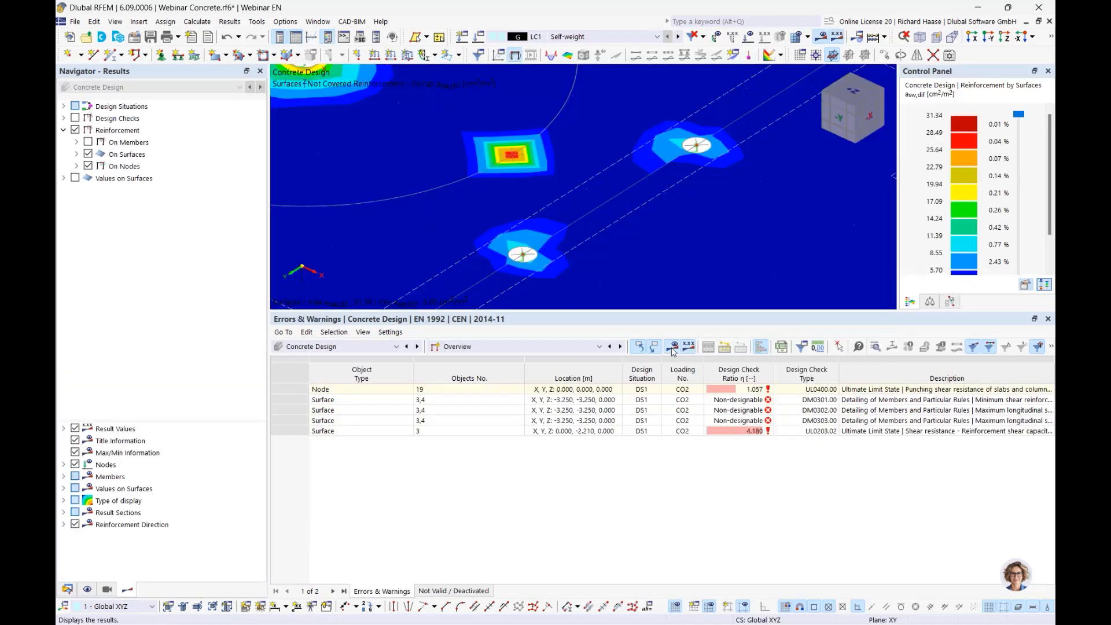
Review the design ratios on nodes by node and locate node 19's punching shear resistance check per 6.4.3 in the model
{"action": "left_click", "coordinate": [482, 347]}
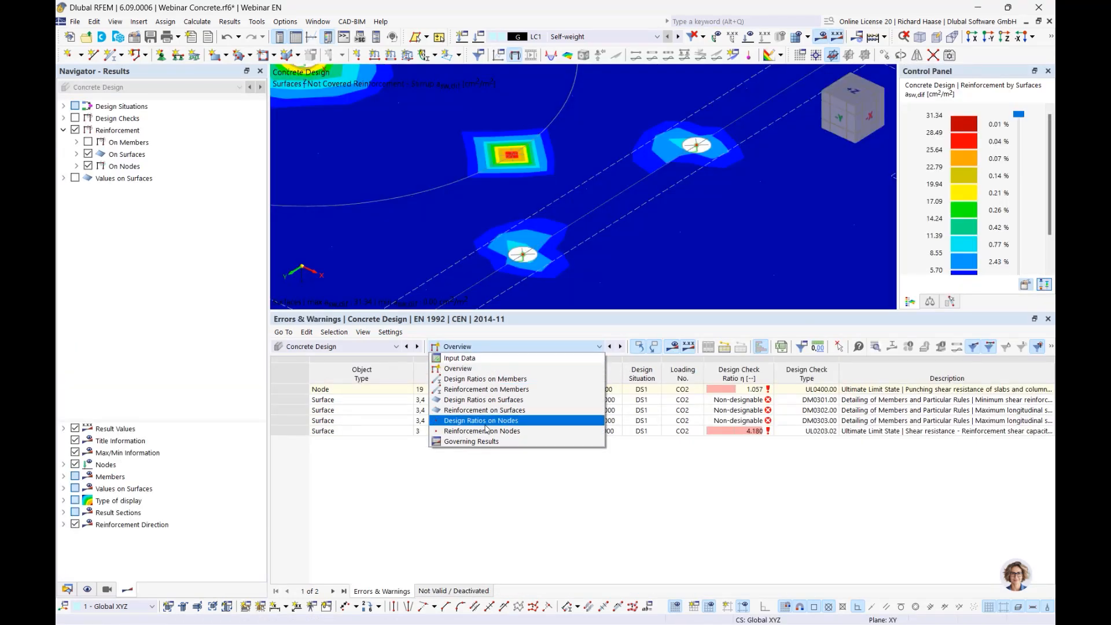
{"action": "left_click", "coordinate": [461, 422]}
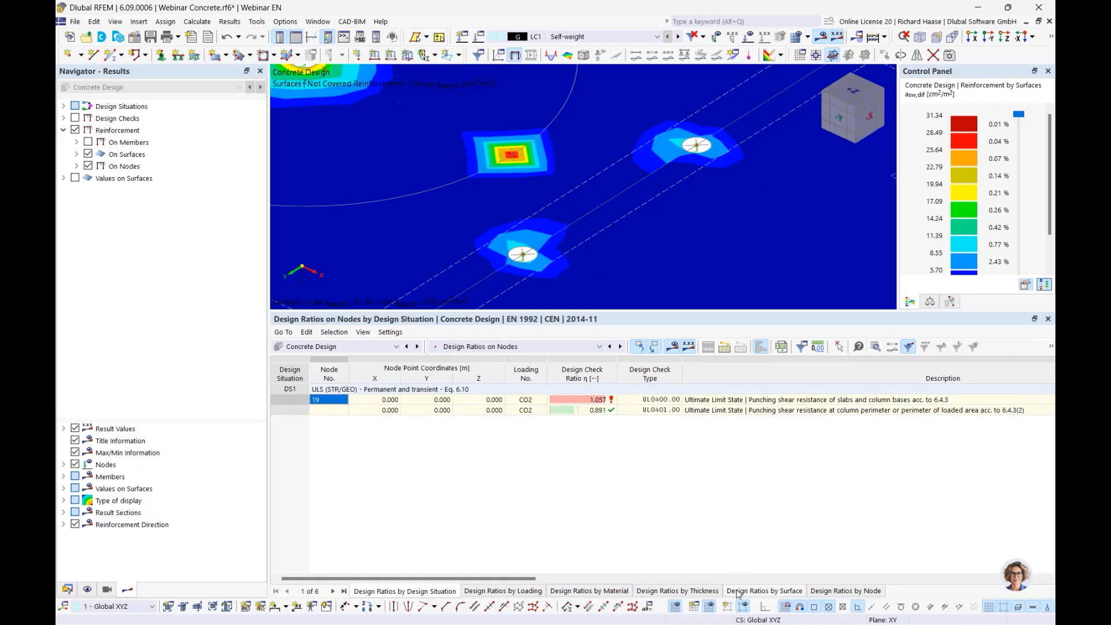
{"action": "left_click", "coordinate": [849, 591]}
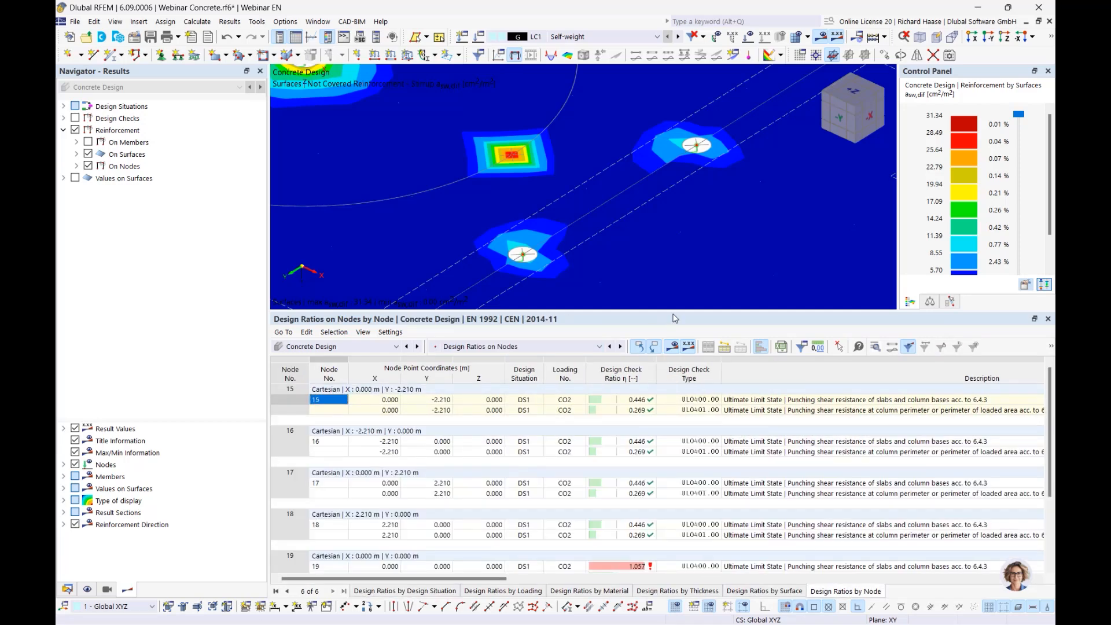
{"action": "left_click_drag", "start_coordinate": [676, 312], "coordinate": [677, 256]}
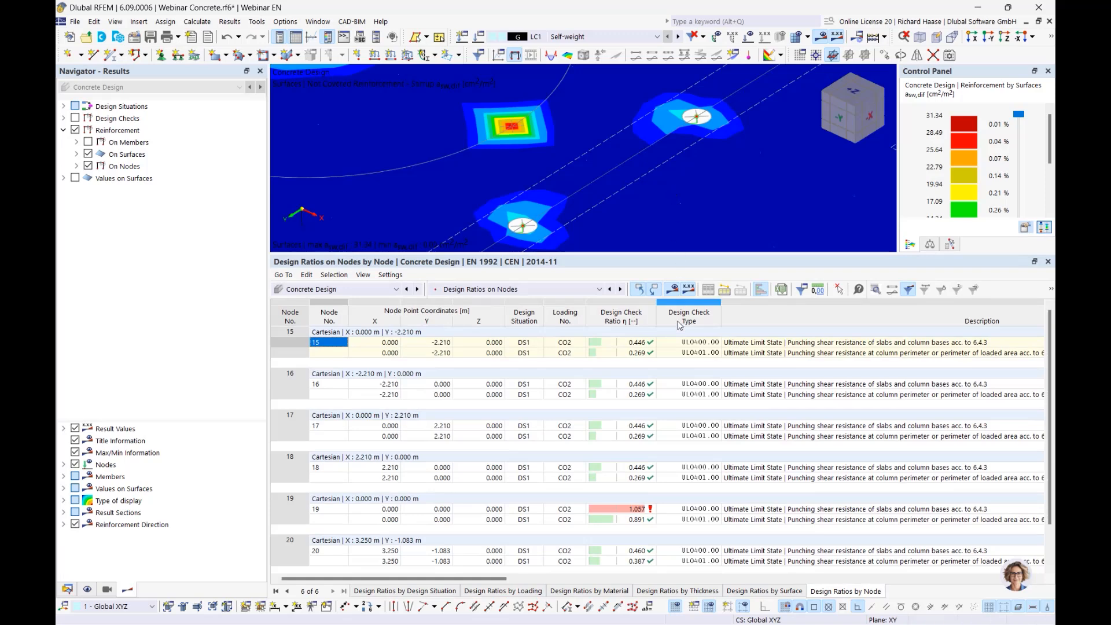
{"action": "left_click", "coordinate": [800, 511]}
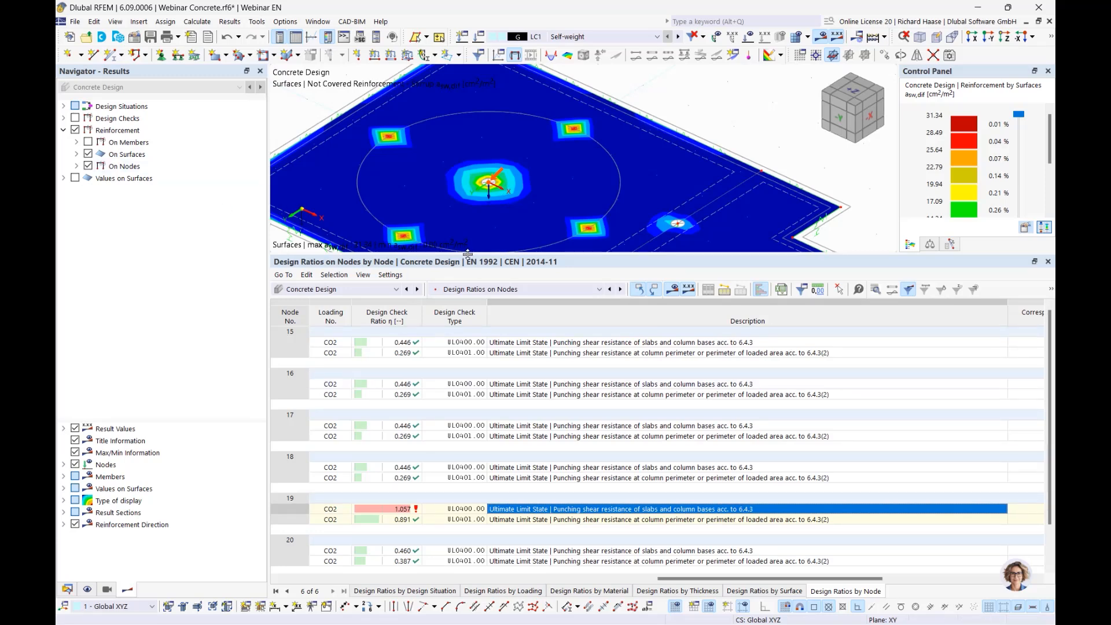
{"action": "left_click_drag", "start_coordinate": [469, 255], "coordinate": [491, 411]}
{"action": "middle_click_drag", "start_coordinate": [704, 194], "coordinate": [733, 155]}
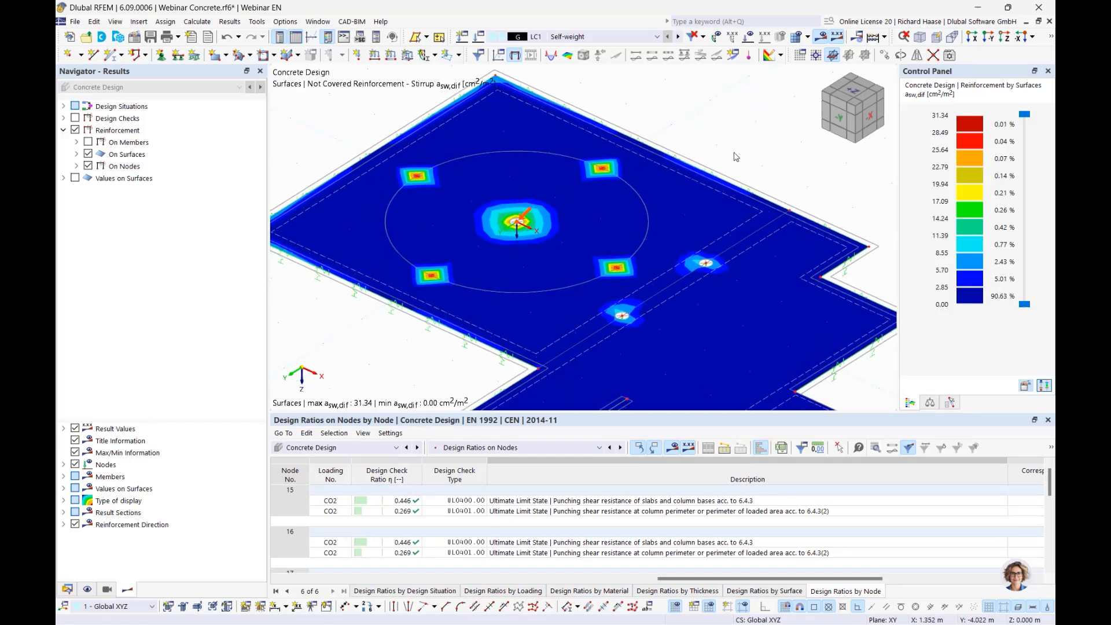
Start a new vertical punching reinforcement with uniform distances for the node at the centre of the circle
{"action": "double_click", "coordinate": [517, 224]}
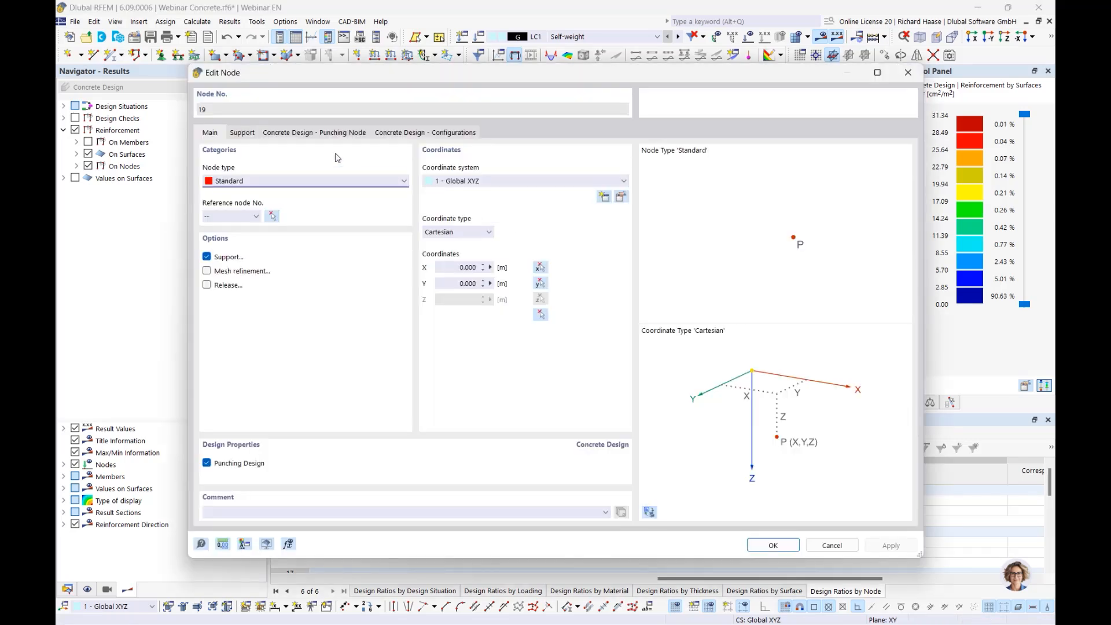
{"action": "left_click", "coordinate": [313, 134]}
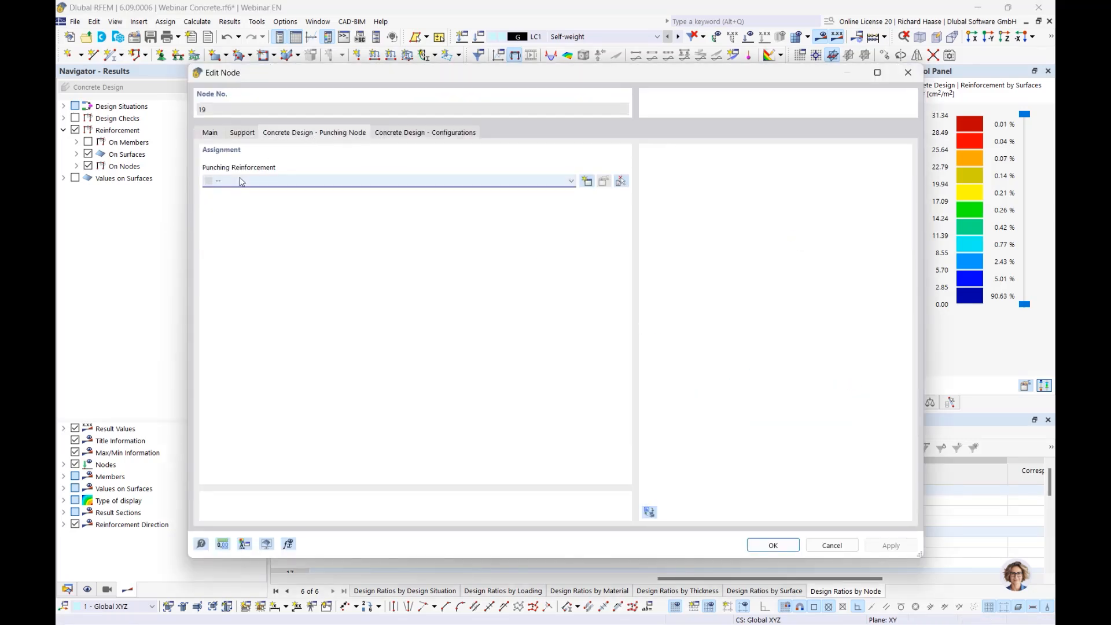
{"action": "left_click", "coordinate": [587, 183]}
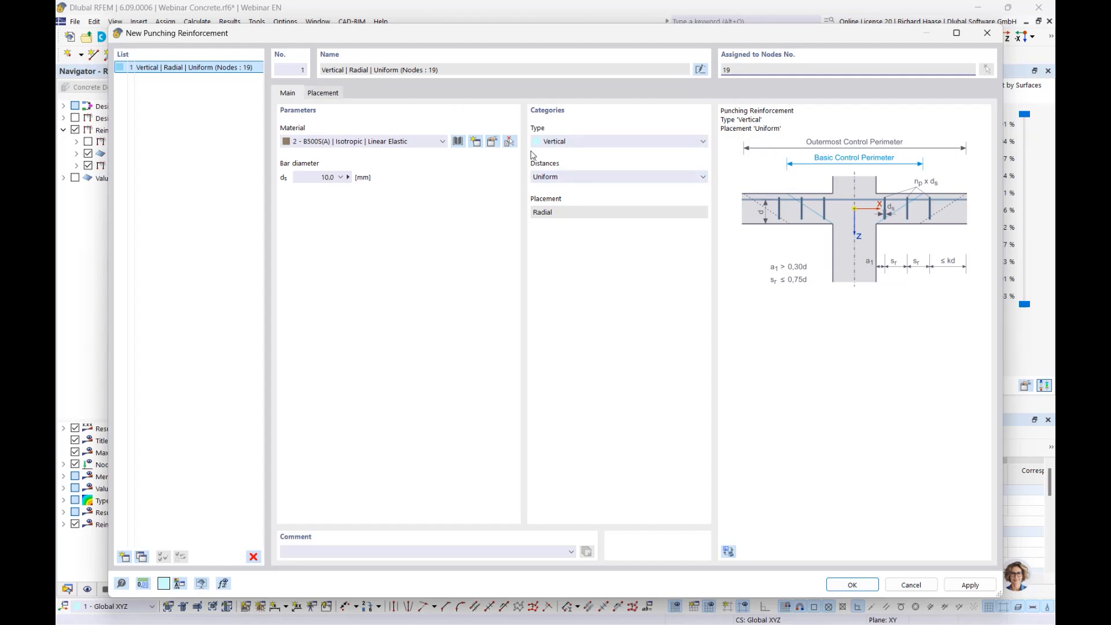
{"action": "left_click", "coordinate": [563, 178]}
{"action": "left_click", "coordinate": [580, 157]}
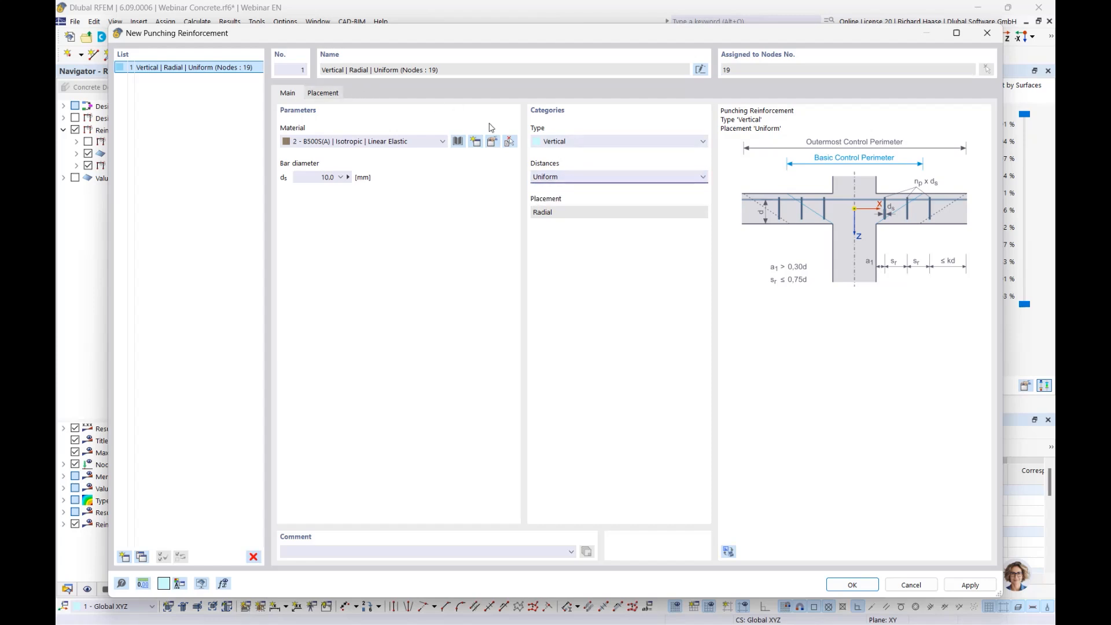
Set the punching reinforcement to 5 perimeters with 16 legs each and assign it to node 19, accepting deletion of the results
{"action": "left_click", "coordinate": [313, 93]}
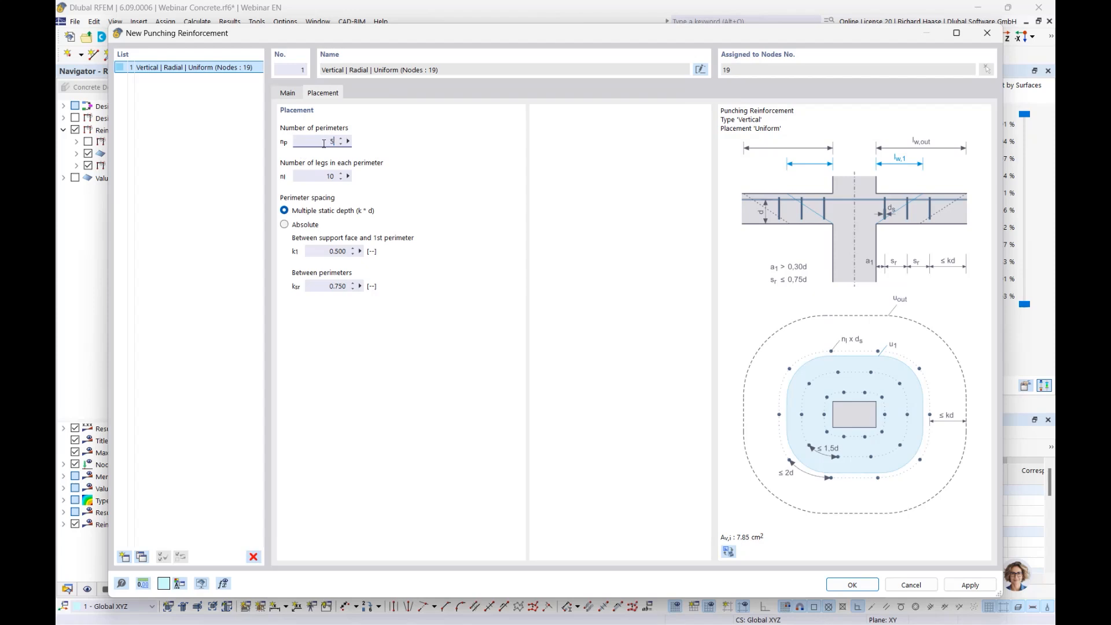
{"action": "left_click", "coordinate": [314, 176]}
{"action": "left_click", "coordinate": [852, 585]}
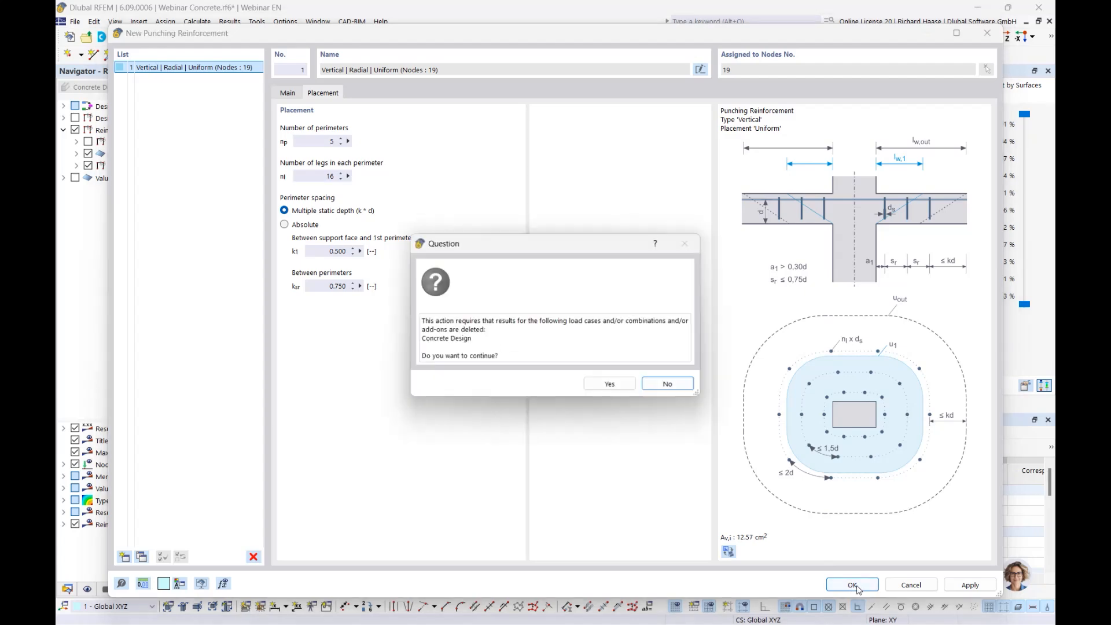
{"action": "left_click", "coordinate": [623, 387]}
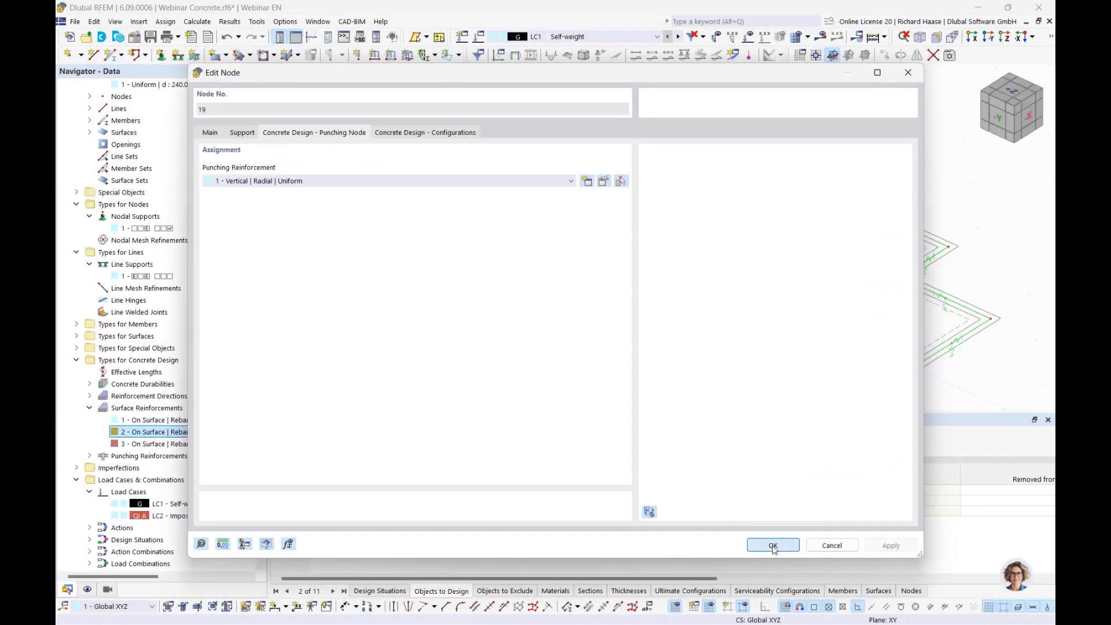
{"action": "left_click", "coordinate": [774, 547]}
Recalculate the concrete design and list the design ratios on nodes by design situation in an enlarged results table
{"action": "left_click", "coordinate": [669, 448]}
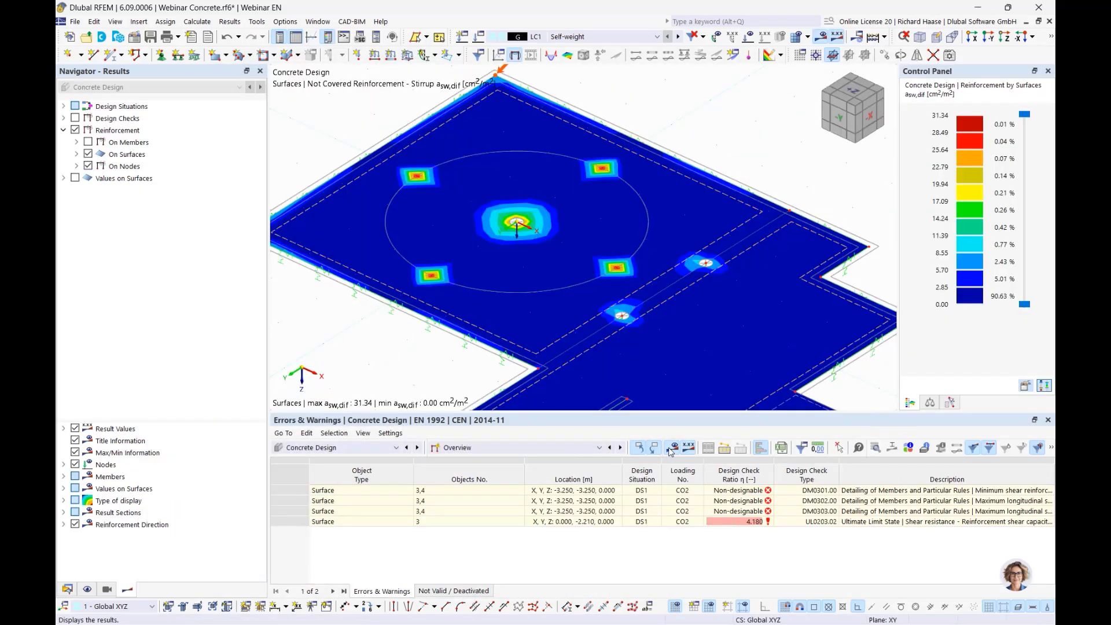
{"action": "left_click", "coordinate": [515, 447]}
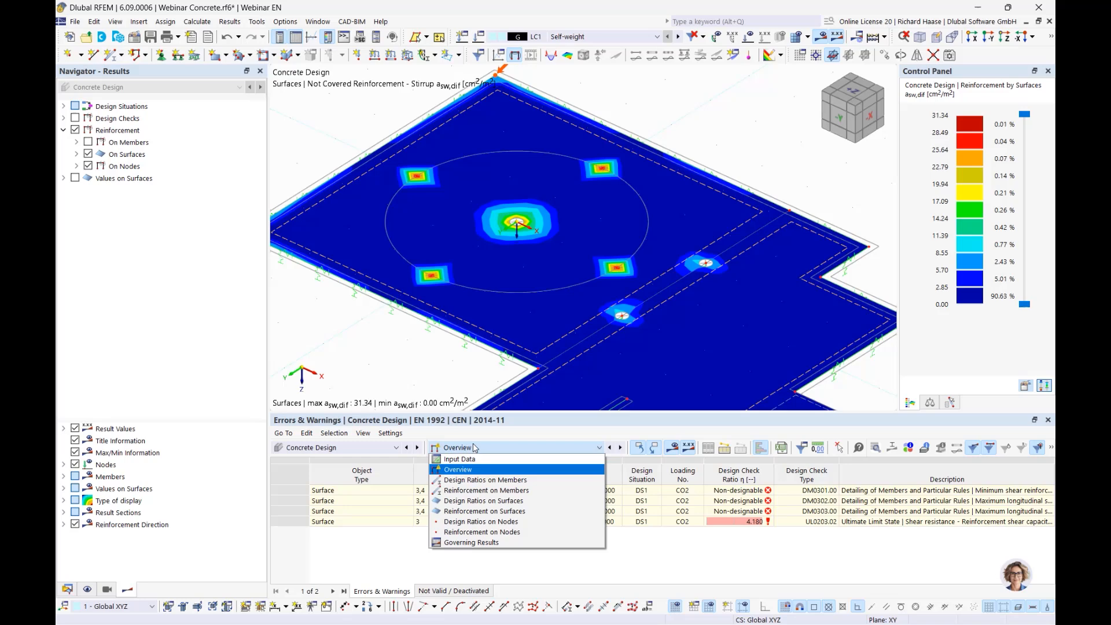
{"action": "left_click", "coordinate": [490, 522]}
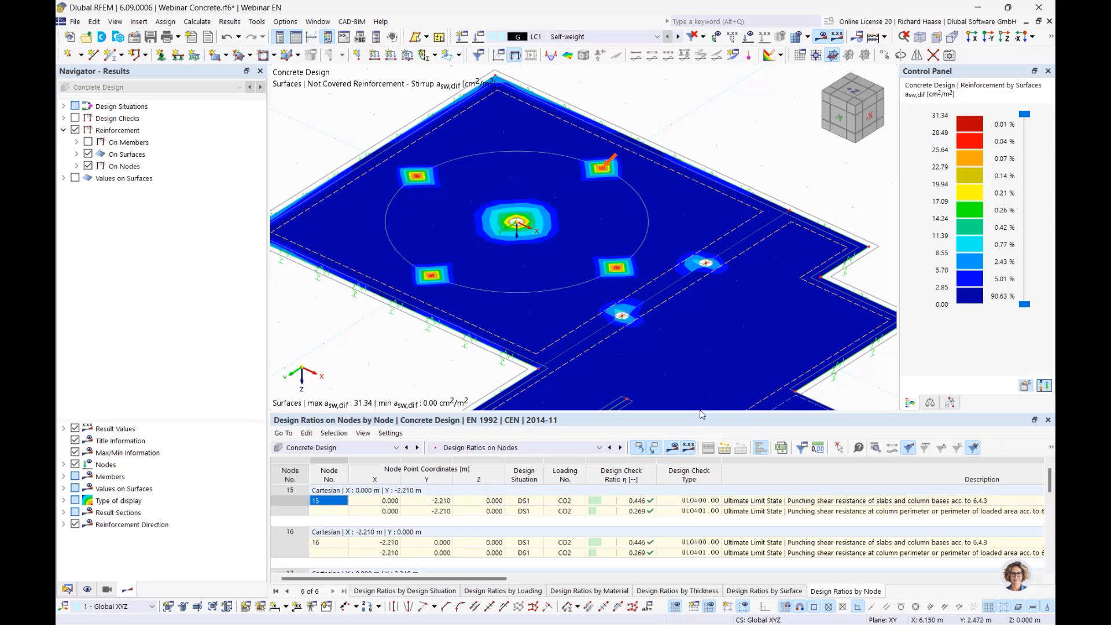
{"action": "left_click_drag", "start_coordinate": [701, 414], "coordinate": [701, 281]}
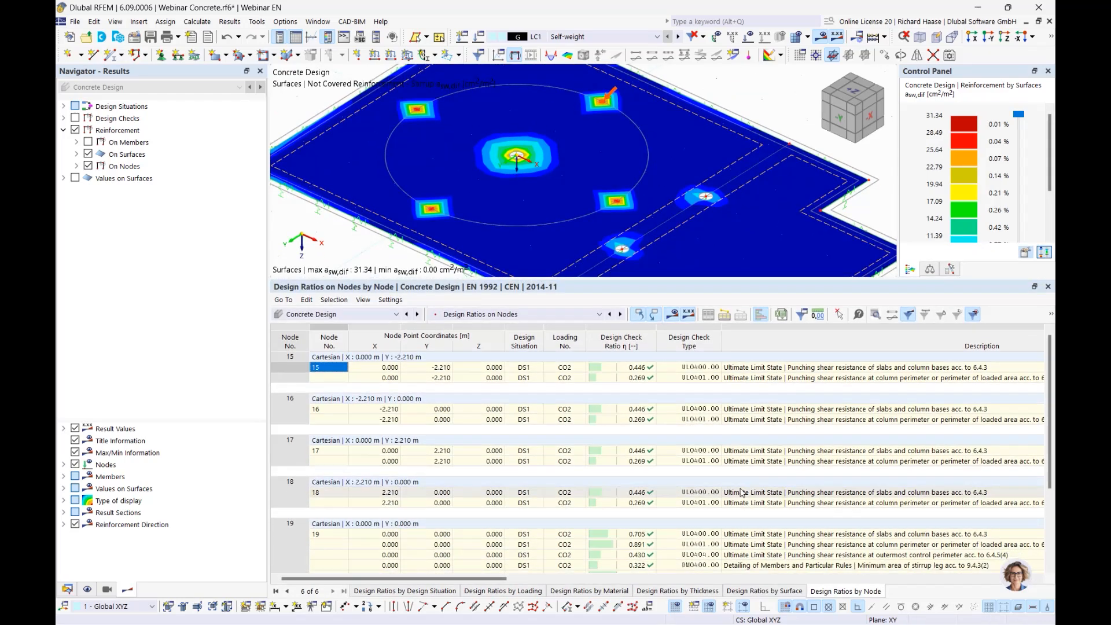
{"action": "left_click", "coordinate": [436, 592]}
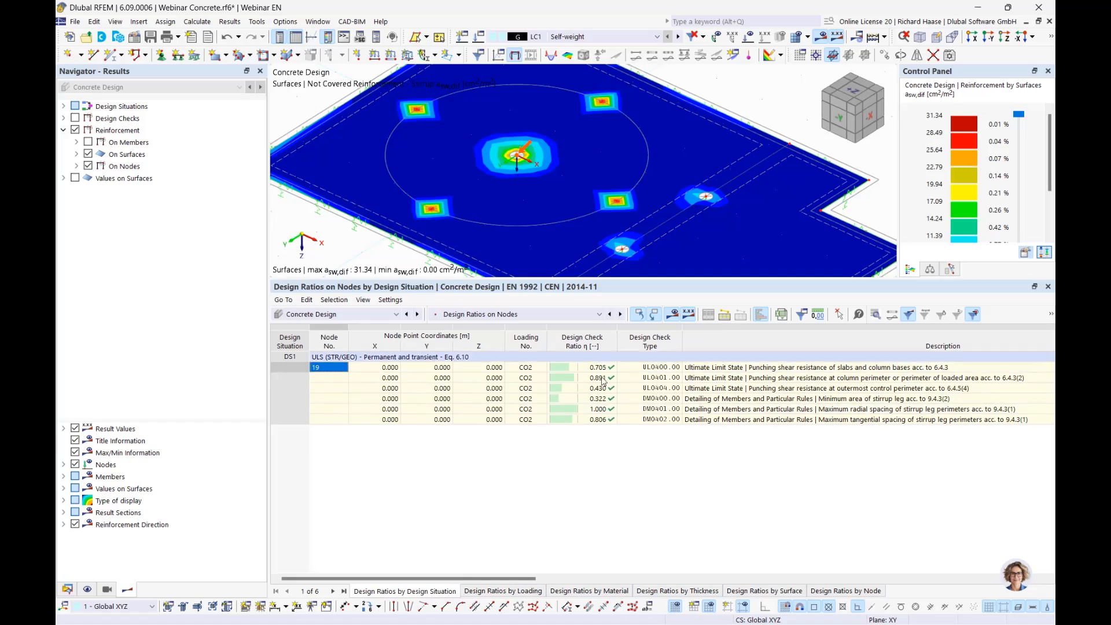
Show only the design checks on nodes in the model, hiding the member and surface checks and the reinforcement, and list the individual node checks
{"action": "left_click", "coordinate": [77, 166]}
{"action": "left_click", "coordinate": [78, 166]}
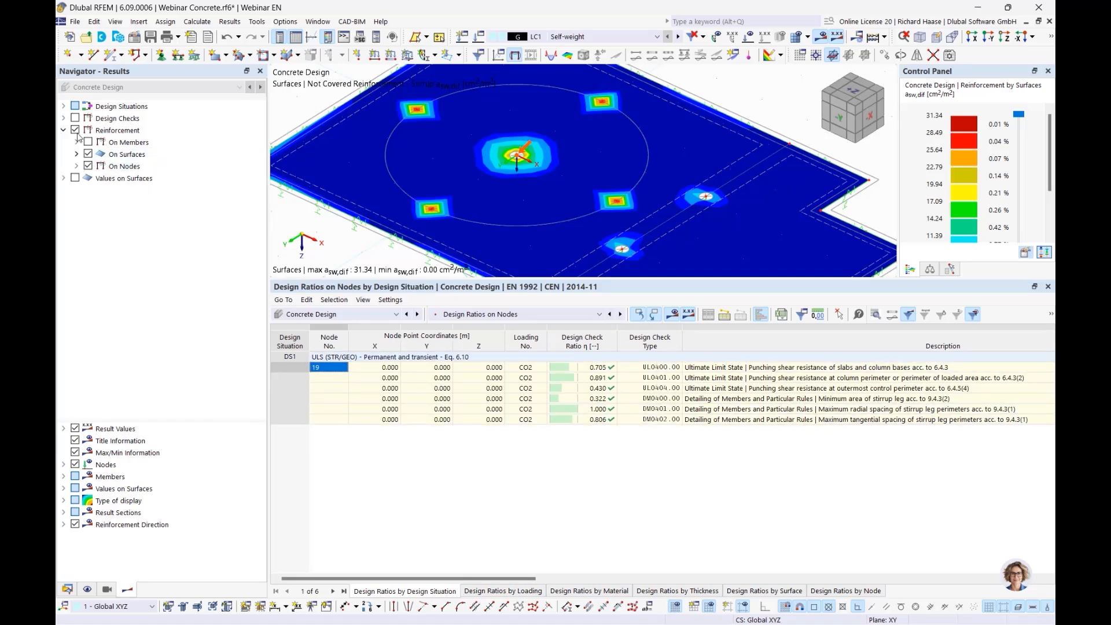
{"action": "left_click", "coordinate": [63, 131]}
{"action": "left_click", "coordinate": [63, 118]}
{"action": "left_click", "coordinate": [75, 118]}
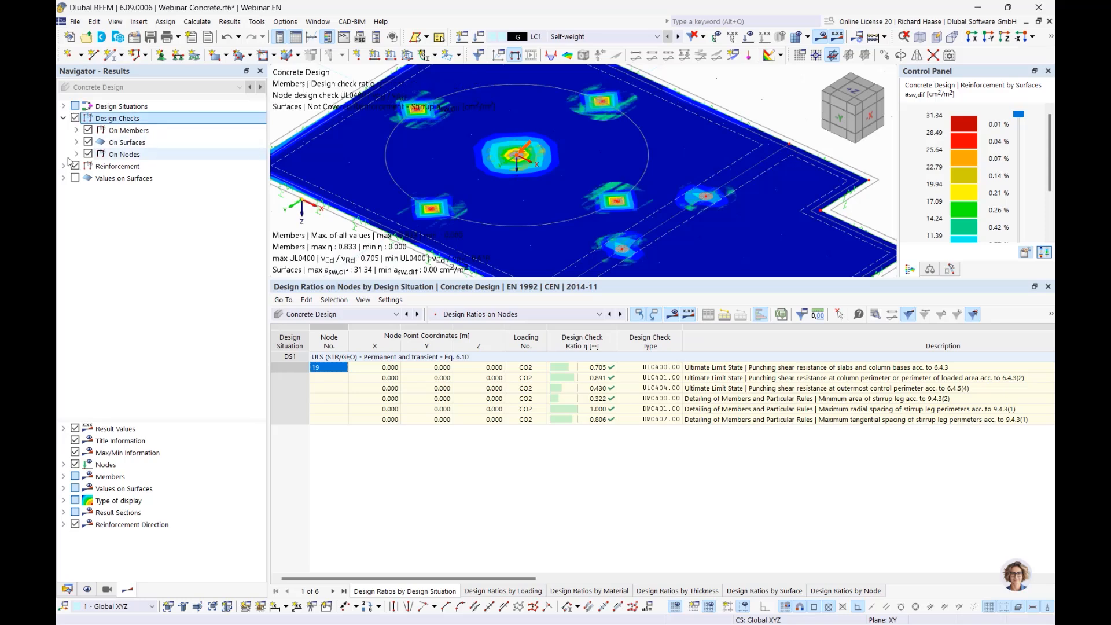
{"action": "left_click", "coordinate": [63, 166]}
{"action": "left_click", "coordinate": [88, 131]}
{"action": "left_click", "coordinate": [88, 142]}
{"action": "left_click", "coordinate": [75, 166]}
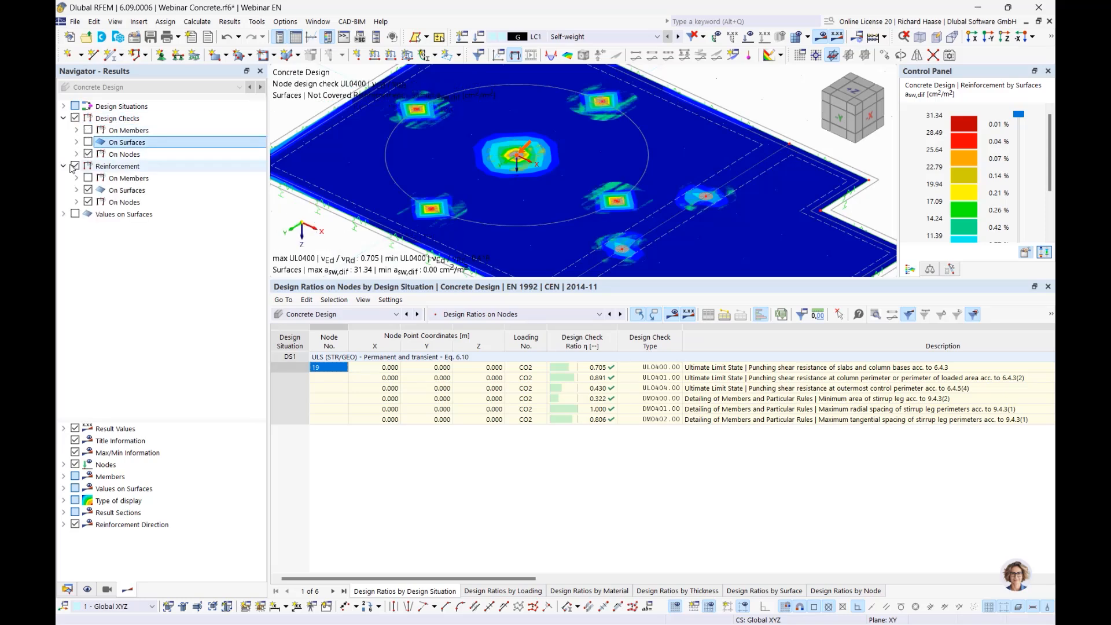
{"action": "left_click", "coordinate": [76, 154]}
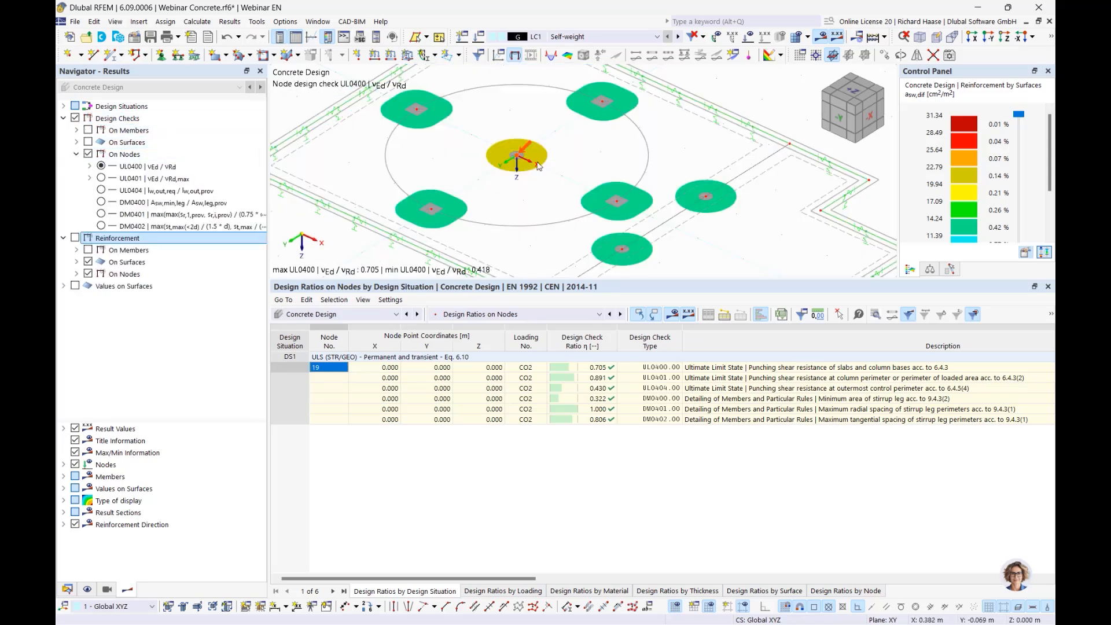
Display the result values on the model for the node check UL0400 in a +Z plan view with an enlarged graphics area
{"action": "scroll", "coordinate": [555, 170], "scroll_direction": "down", "scroll_amount": 2}
{"action": "middle_click_drag", "start_coordinate": [557, 171], "coordinate": [584, 212]}
{"action": "left_click", "coordinate": [75, 286]}
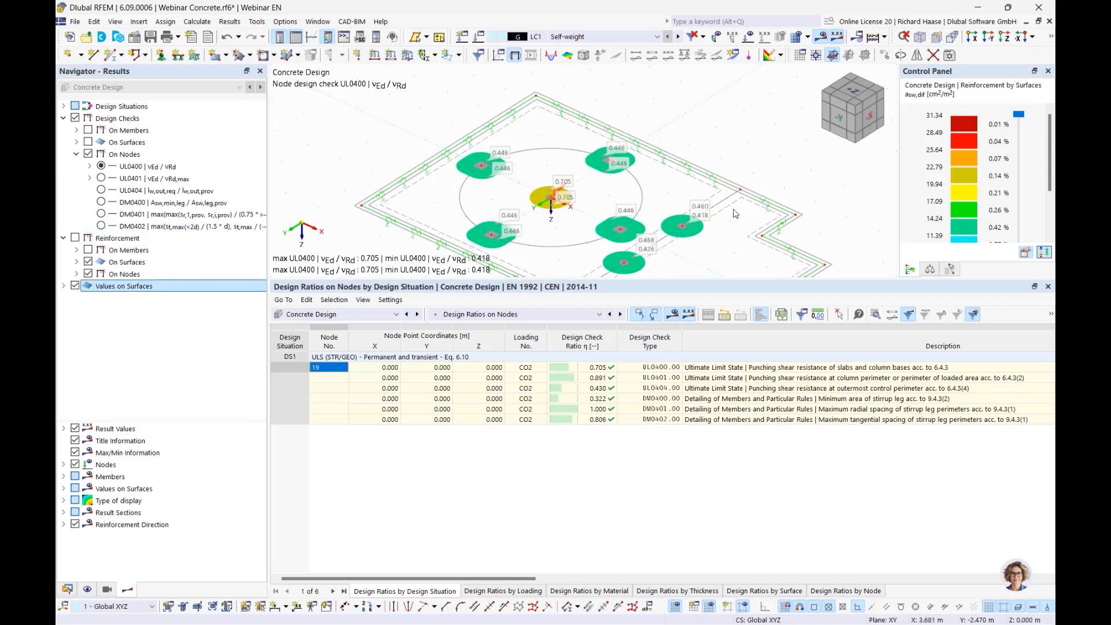
{"action": "left_click", "coordinate": [853, 90]}
{"action": "scroll", "coordinate": [618, 130], "scroll_direction": "up", "scroll_amount": 2}
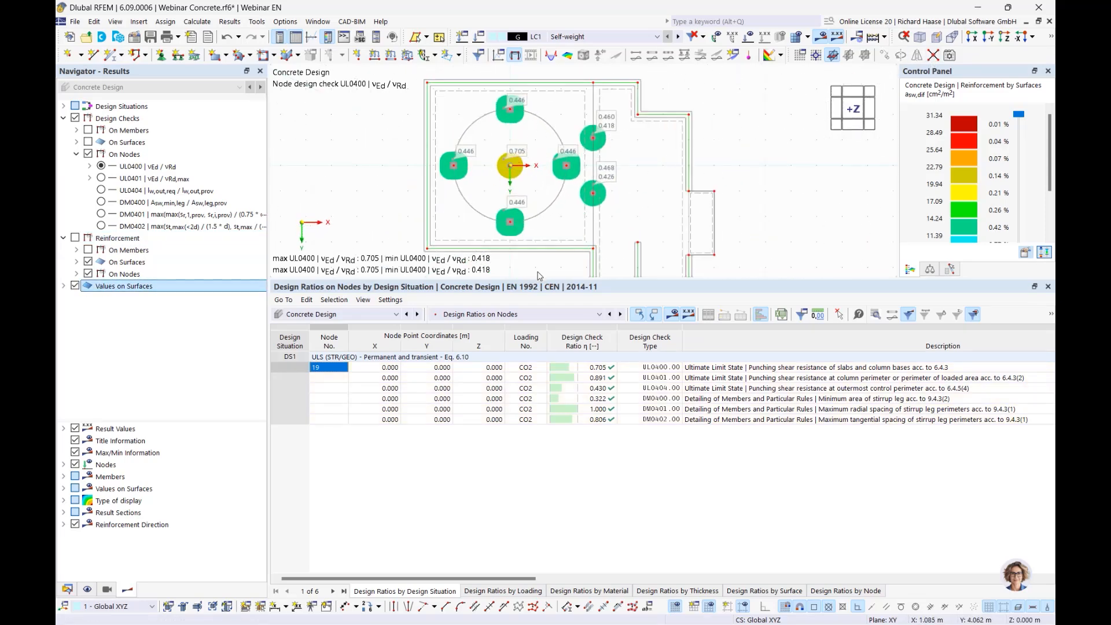
{"action": "left_click_drag", "start_coordinate": [538, 280], "coordinate": [539, 448]}
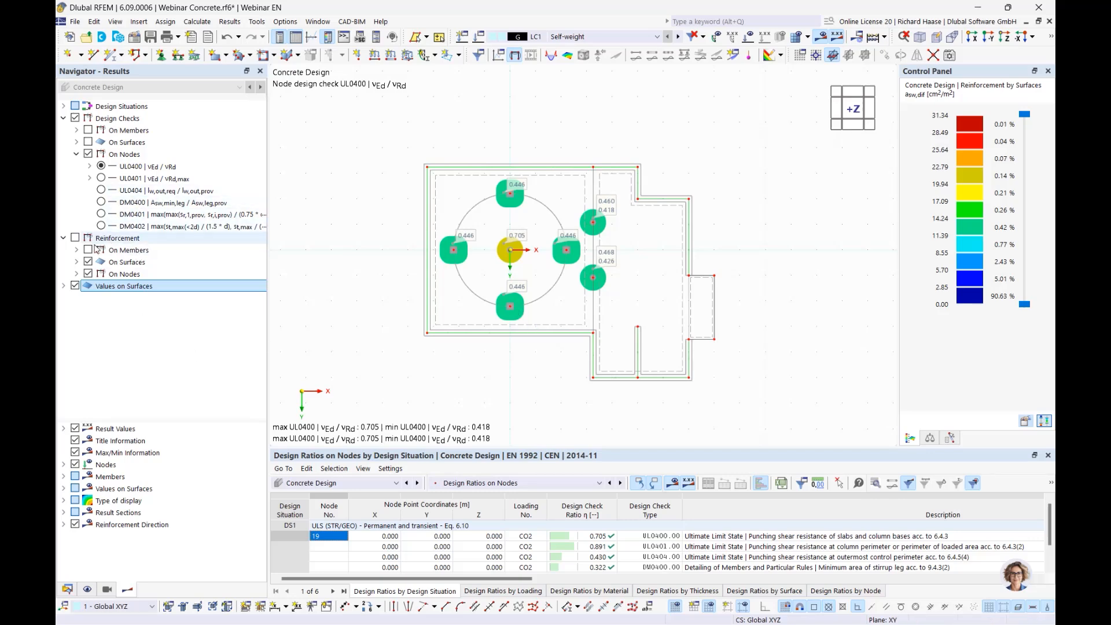
Overlay the not covered stirrup reinforcement a_sw,dif of the surfaces on the node checks and display the results as isolines
{"action": "left_click", "coordinate": [75, 238]}
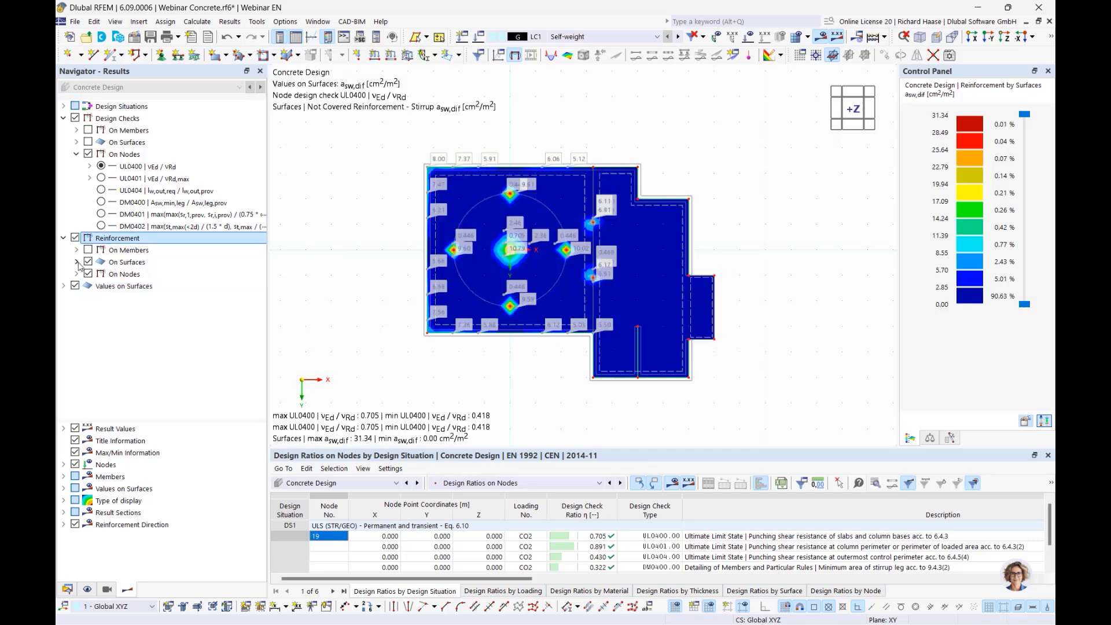
{"action": "left_click", "coordinate": [76, 262]}
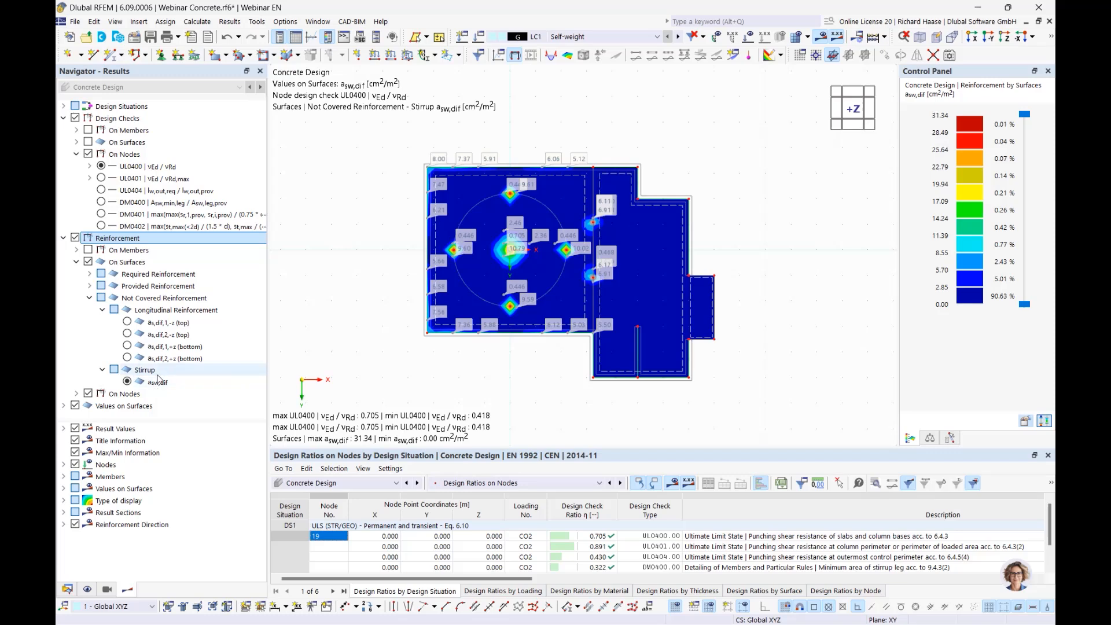
{"action": "scroll", "coordinate": [483, 257], "scroll_direction": "up", "scroll_amount": 2}
{"action": "scroll", "coordinate": [482, 255], "scroll_direction": "up", "scroll_amount": 3}
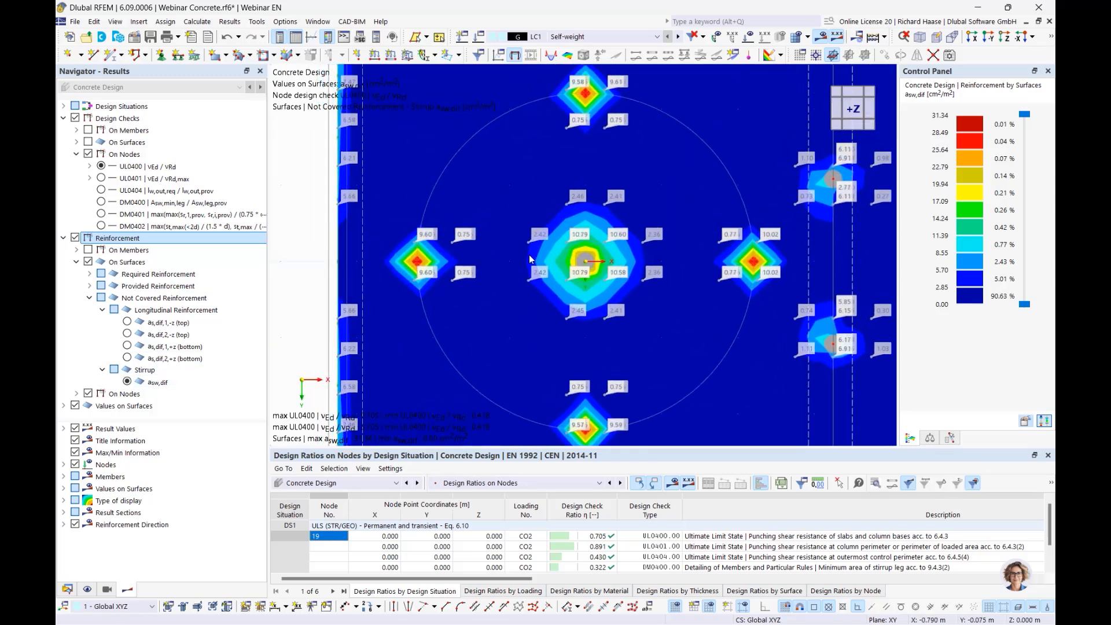
{"action": "left_click", "coordinate": [781, 55]}
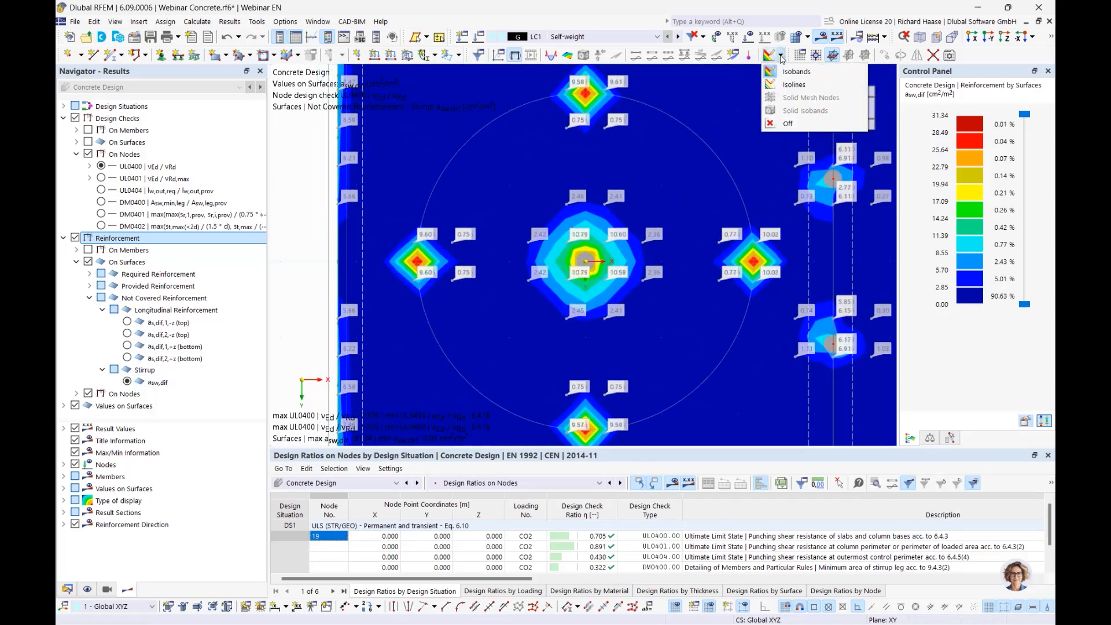
{"action": "left_click", "coordinate": [793, 85]}
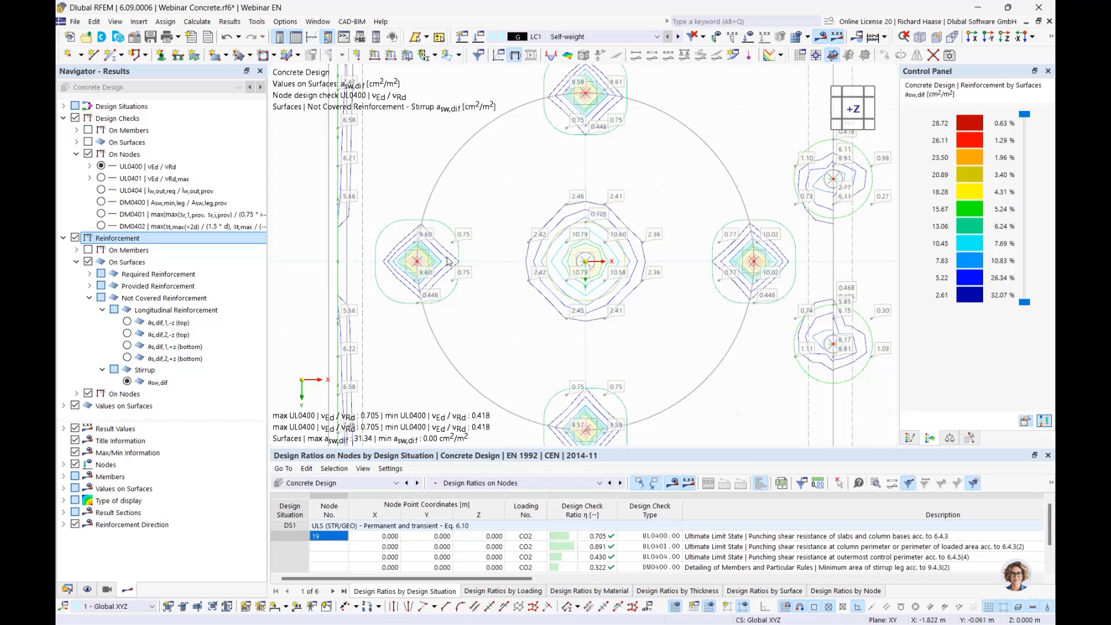
Examine the uncovered stirrup reinforcement isolines against the punching check areas at the circle's columns and the two neighbouring columns
{"action": "middle_click_drag", "start_coordinate": [596, 169], "coordinate": [542, 231]}
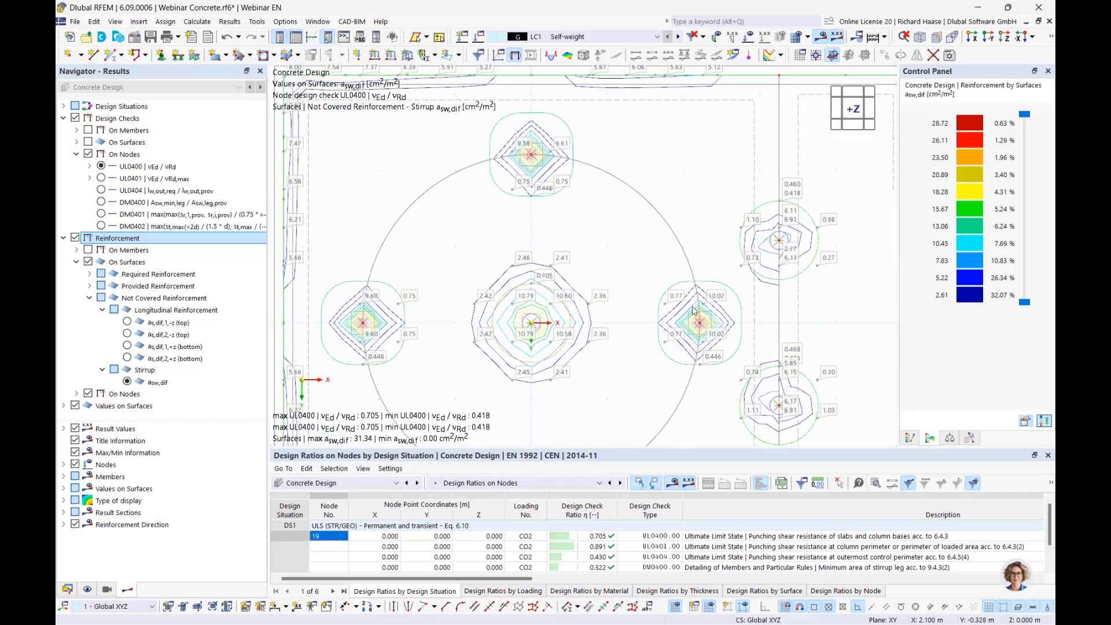
{"action": "middle_click_drag", "start_coordinate": [775, 230], "coordinate": [751, 209]}
{"action": "scroll", "coordinate": [788, 262], "scroll_direction": "up", "scroll_amount": 1}
{"action": "middle_click_drag", "start_coordinate": [788, 261], "coordinate": [757, 225]}
{"action": "scroll", "coordinate": [745, 199], "scroll_direction": "up", "scroll_amount": 1}
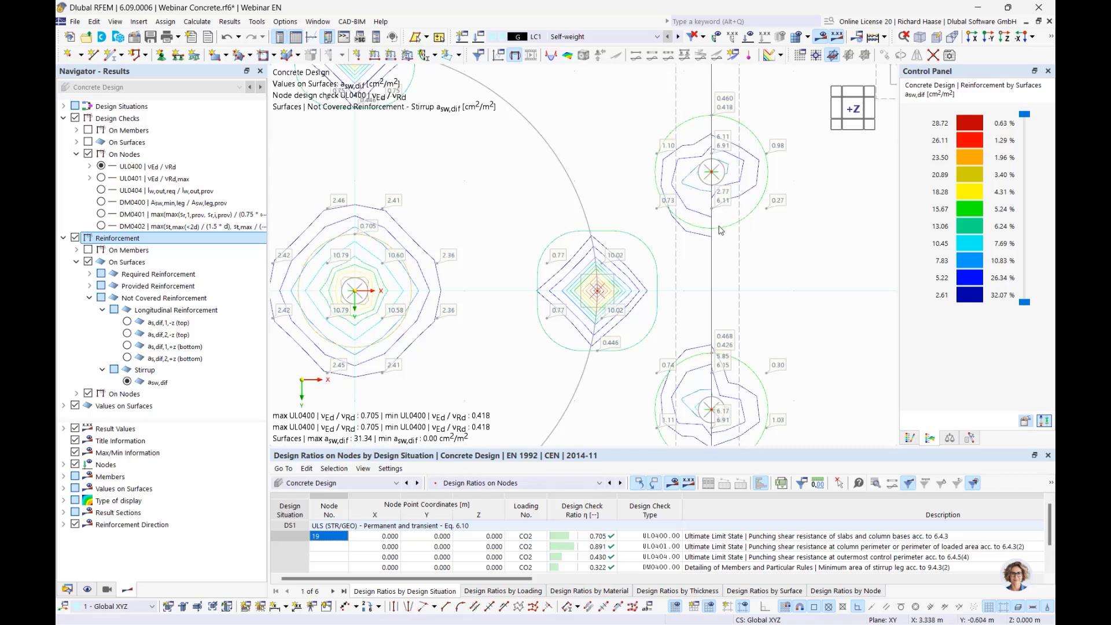
{"action": "scroll", "coordinate": [579, 298], "scroll_direction": "down", "scroll_amount": 2}
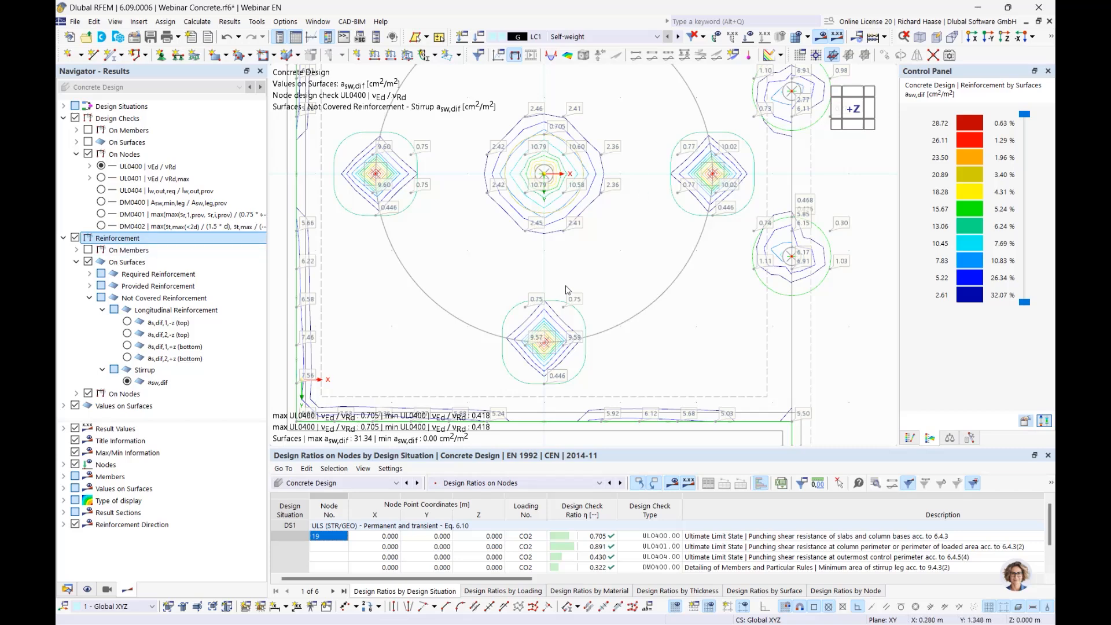
{"action": "scroll", "coordinate": [615, 304], "scroll_direction": "down", "scroll_amount": 1}
{"action": "middle_click_drag", "start_coordinate": [625, 319], "coordinate": [572, 386]}
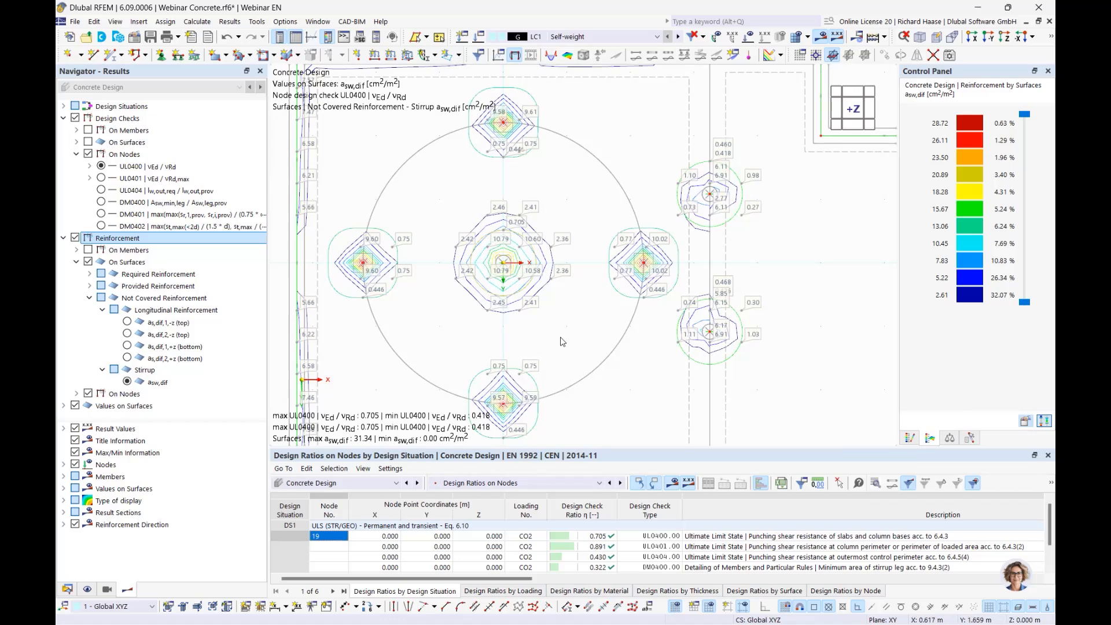
{"action": "scroll", "coordinate": [559, 337], "scroll_direction": "down", "scroll_amount": 1}
{"action": "middle_click_drag", "start_coordinate": [558, 336], "coordinate": [511, 330]}
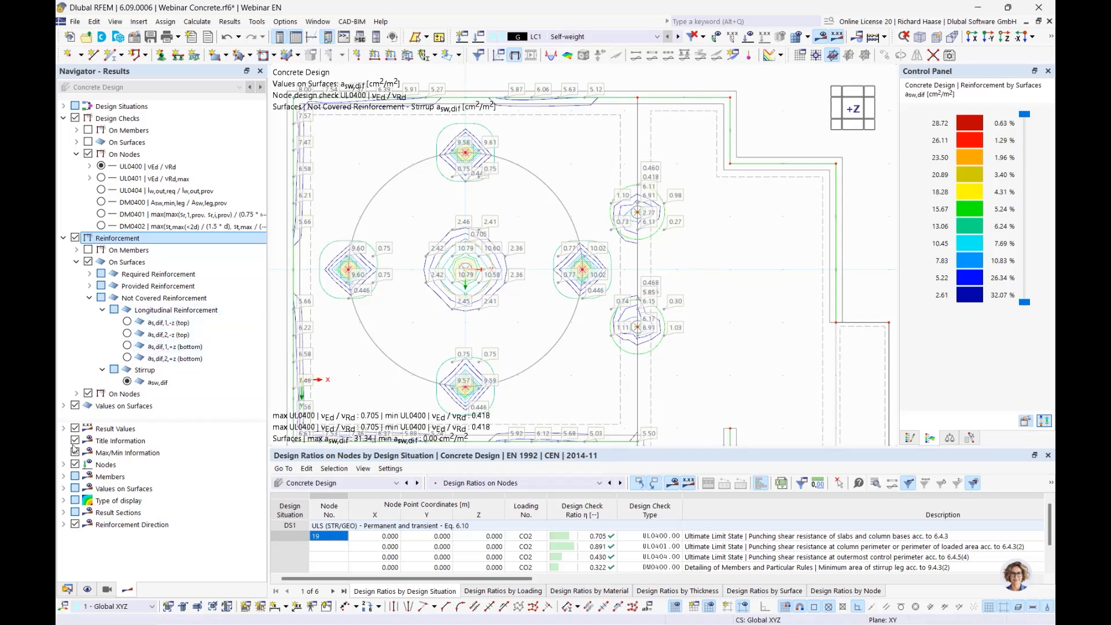
Show the provided punching reinforcement Av,prov on the nodes together with the uncovered stirrup reinforcement of the surfaces
{"action": "left_click", "coordinate": [76, 393]}
{"action": "scroll", "coordinate": [143, 387], "scroll_direction": "down", "scroll_amount": 1}
{"action": "left_click", "coordinate": [89, 393]}
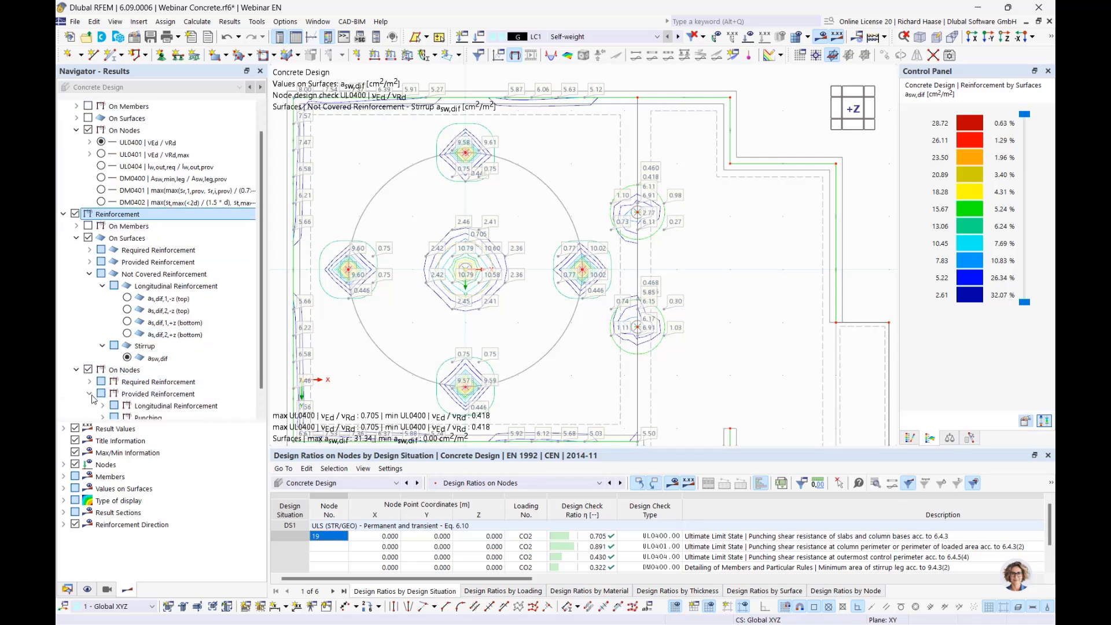
{"action": "scroll", "coordinate": [144, 398], "scroll_direction": "down", "scroll_amount": 1}
{"action": "left_click", "coordinate": [102, 393]}
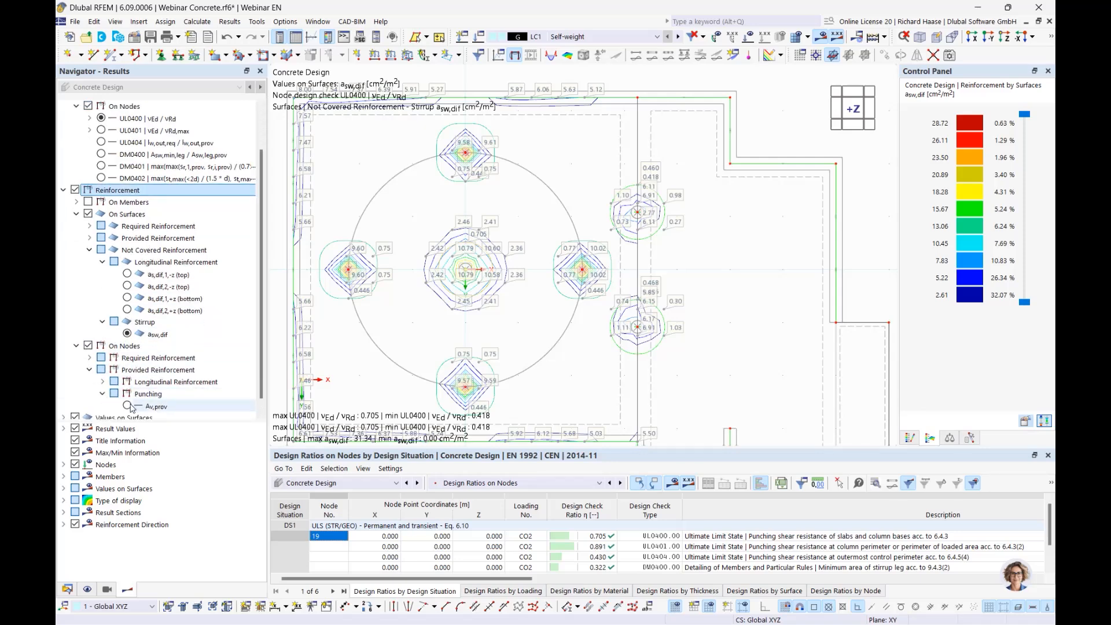
{"action": "left_click", "coordinate": [127, 405]}
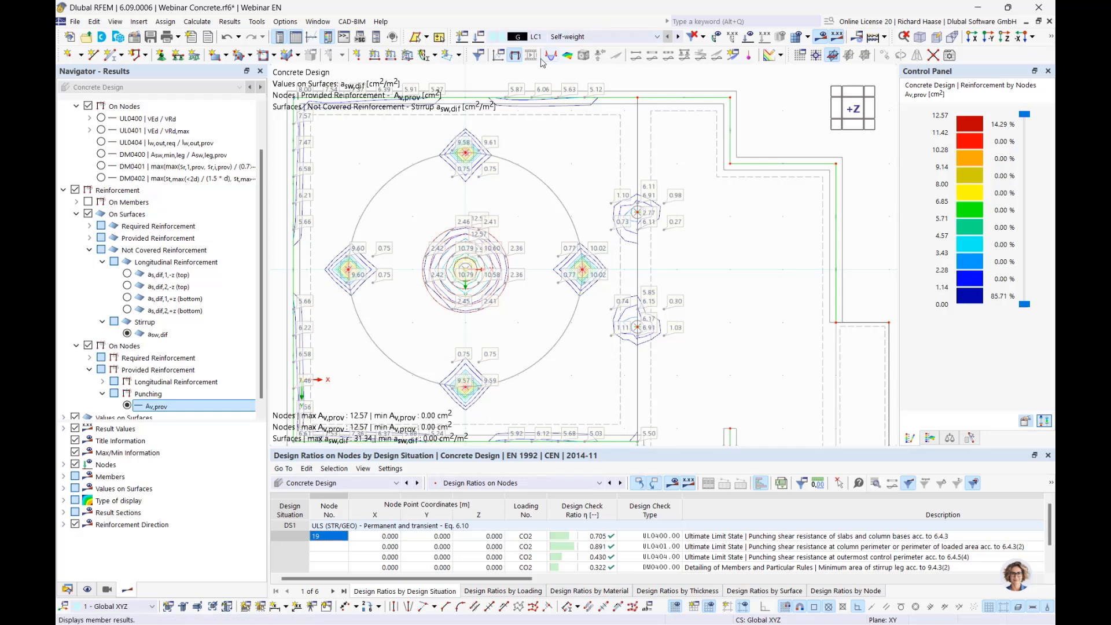
Display the results as isobands and compare the surface stirrup results with the nodal punching reinforcement shown and hidden
{"action": "left_click", "coordinate": [780, 55]}
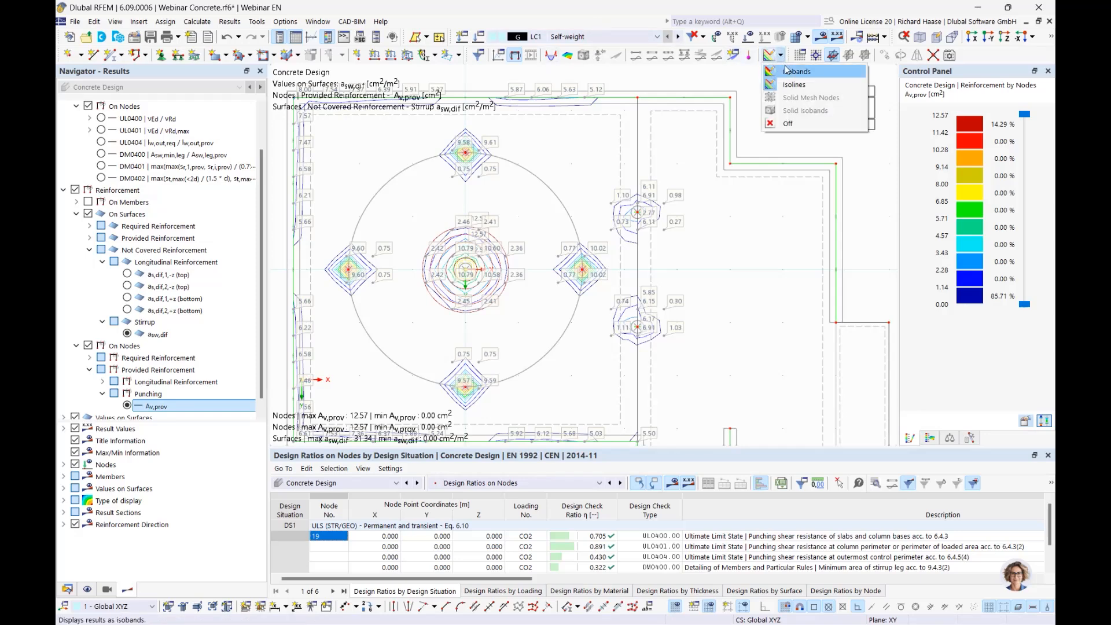
{"action": "left_click", "coordinate": [786, 72]}
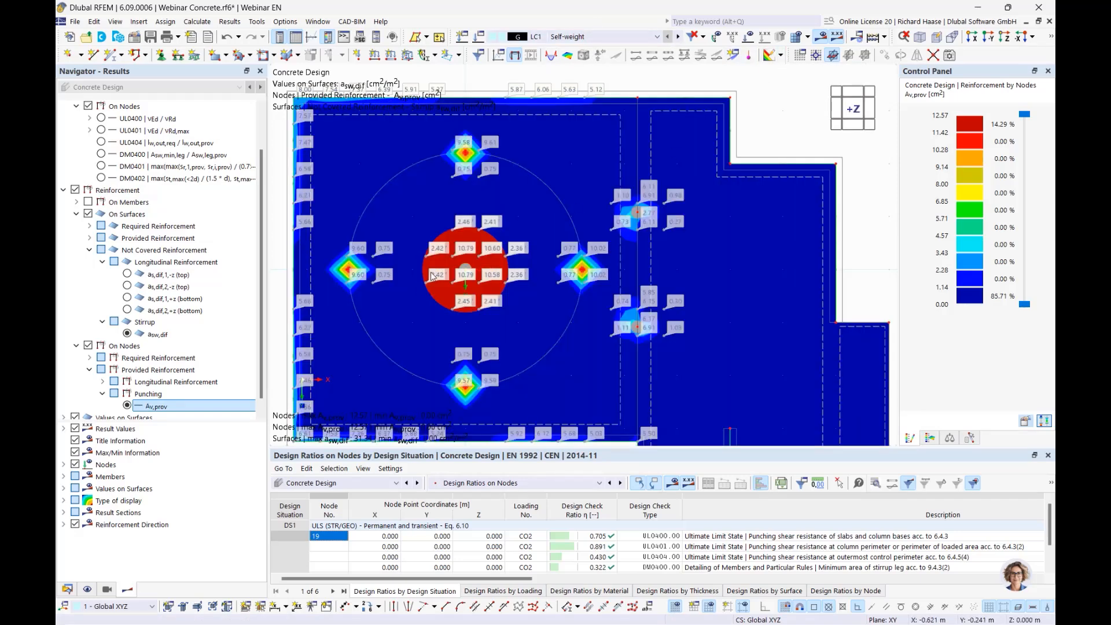
{"action": "left_click", "coordinate": [88, 345]}
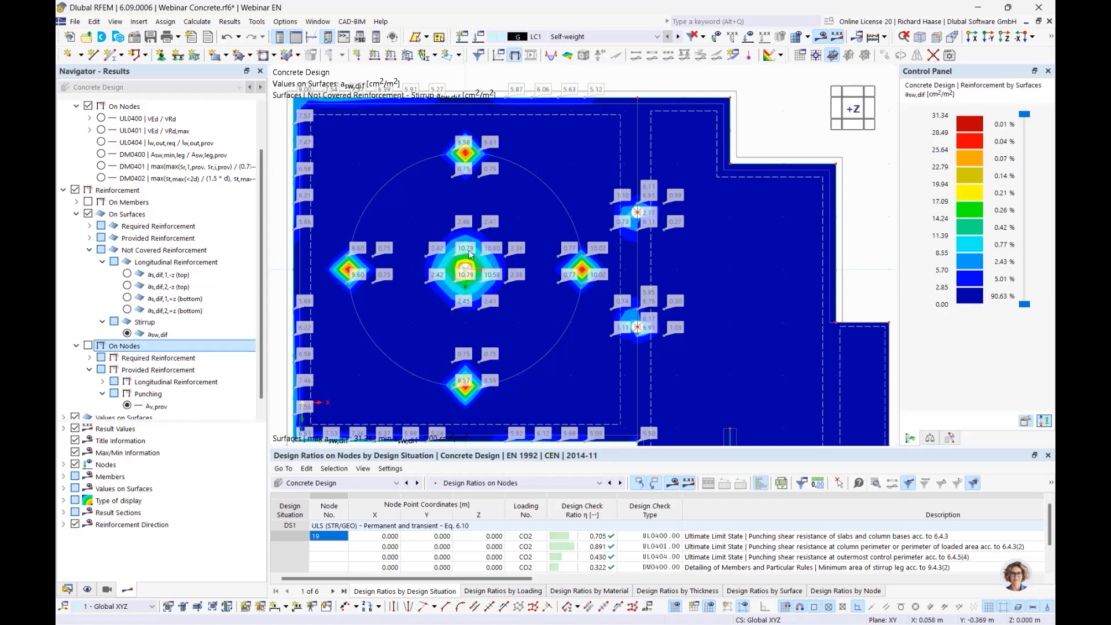
{"action": "left_click", "coordinate": [88, 345]}
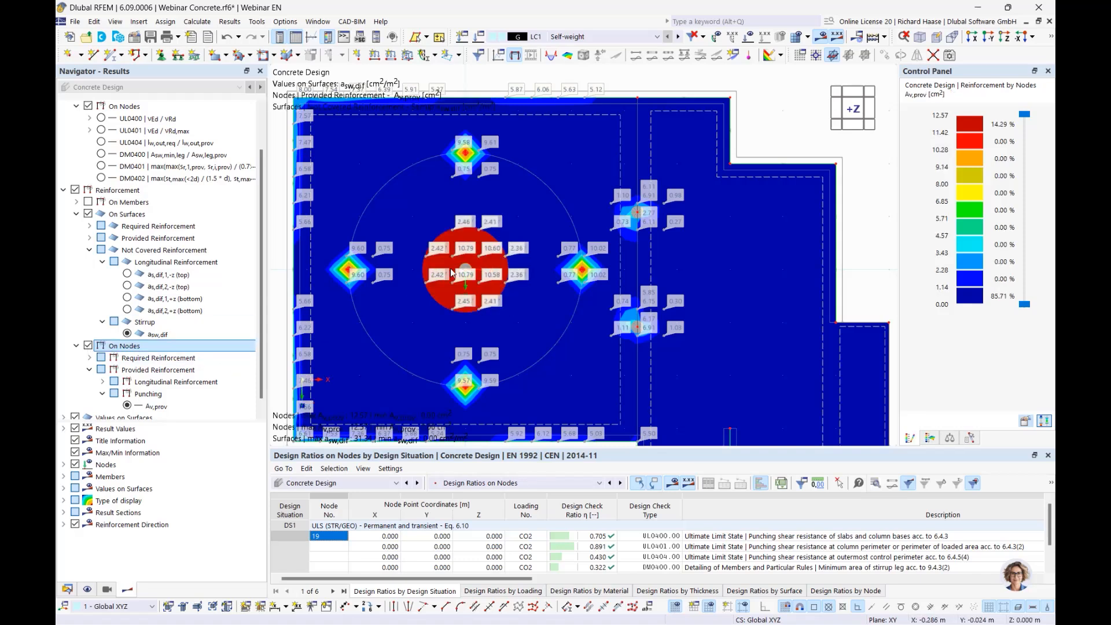
{"action": "left_click", "coordinate": [88, 345]}
{"action": "left_click", "coordinate": [88, 345]}
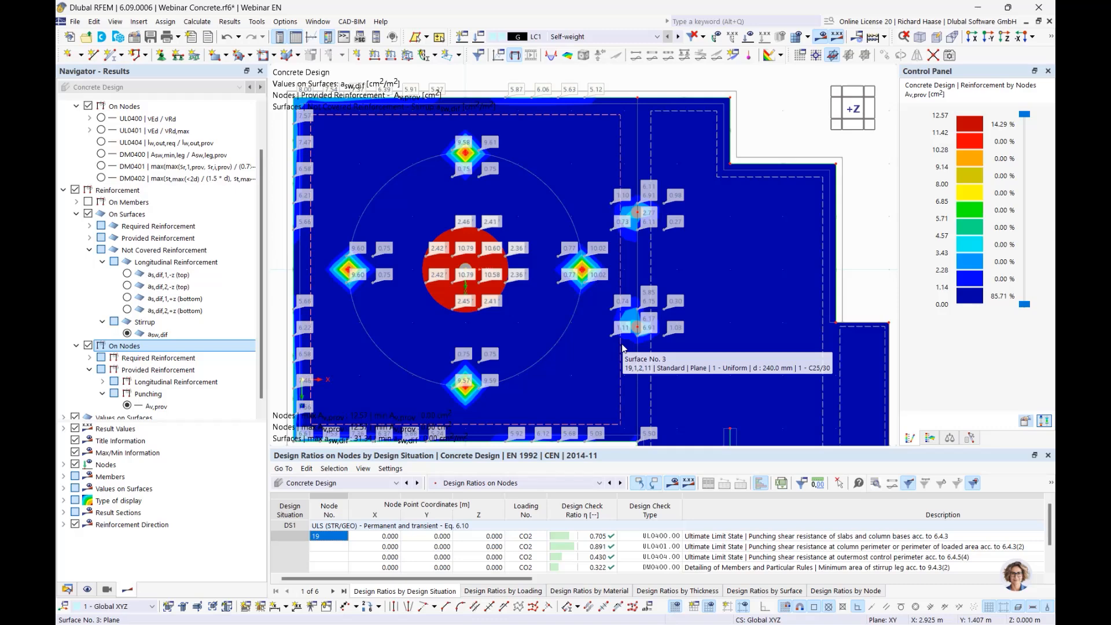
{"action": "left_click", "coordinate": [88, 346]}
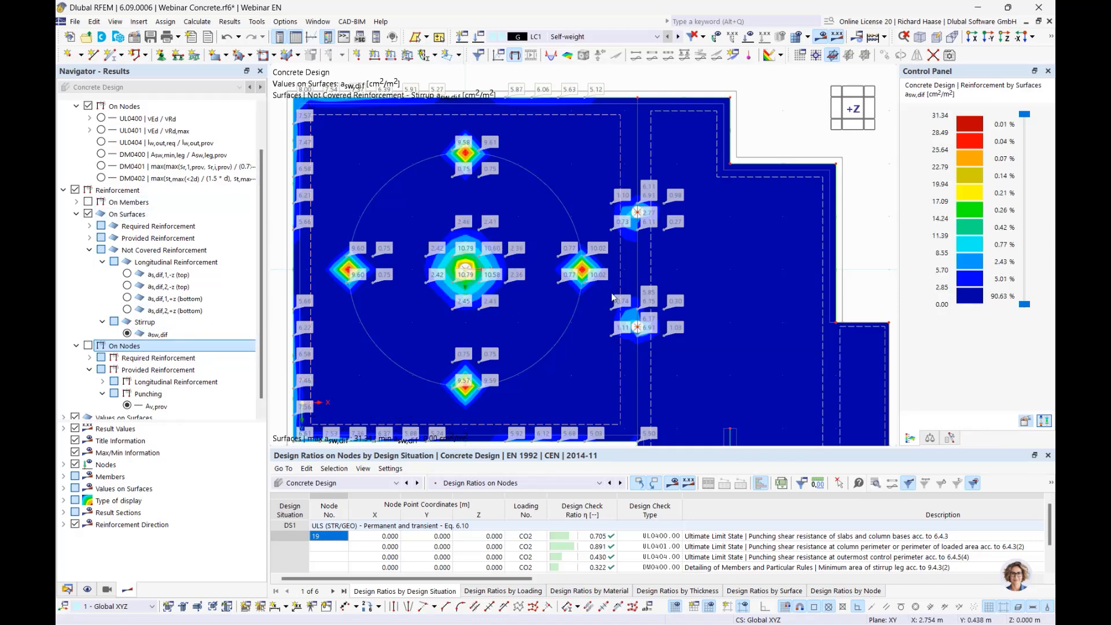
{"action": "left_click_drag", "start_coordinate": [615, 447], "coordinate": [614, 454]}
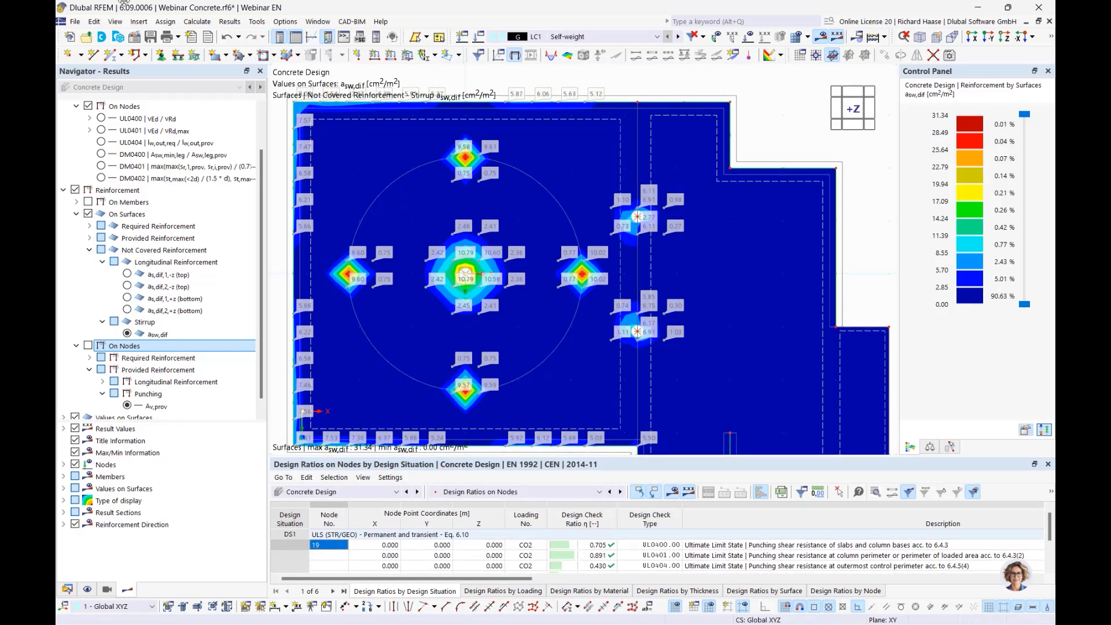
Hide the reinforcement results on surfaces and show the node design check UL0401 vEd / vRd,max
{"action": "scroll", "coordinate": [209, 260], "scroll_direction": "up", "scroll_amount": 2}
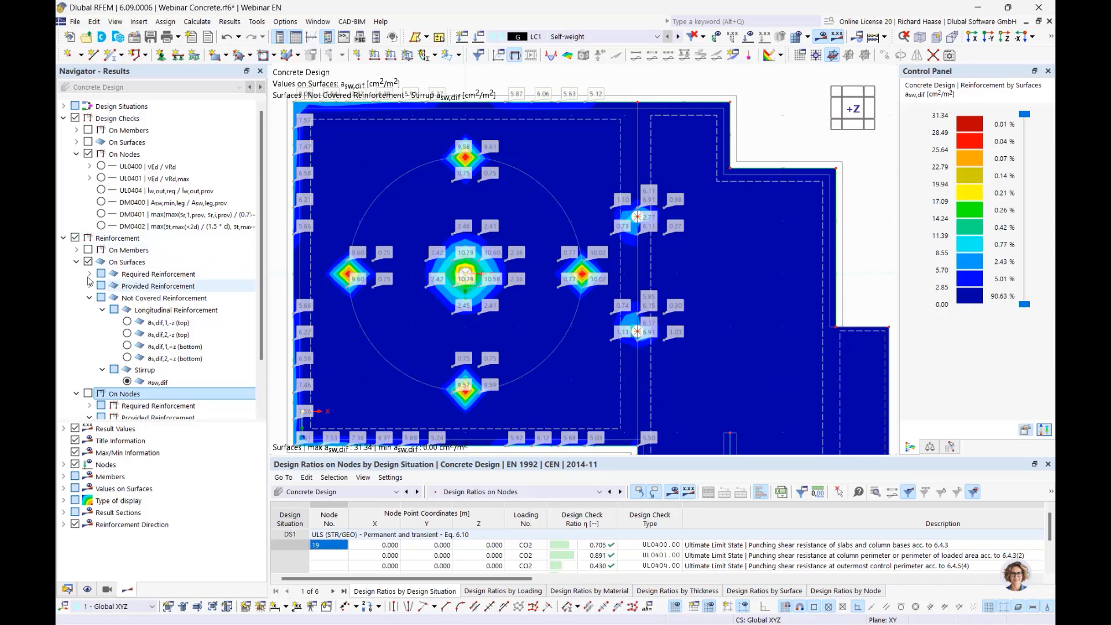
{"action": "left_click", "coordinate": [76, 263]}
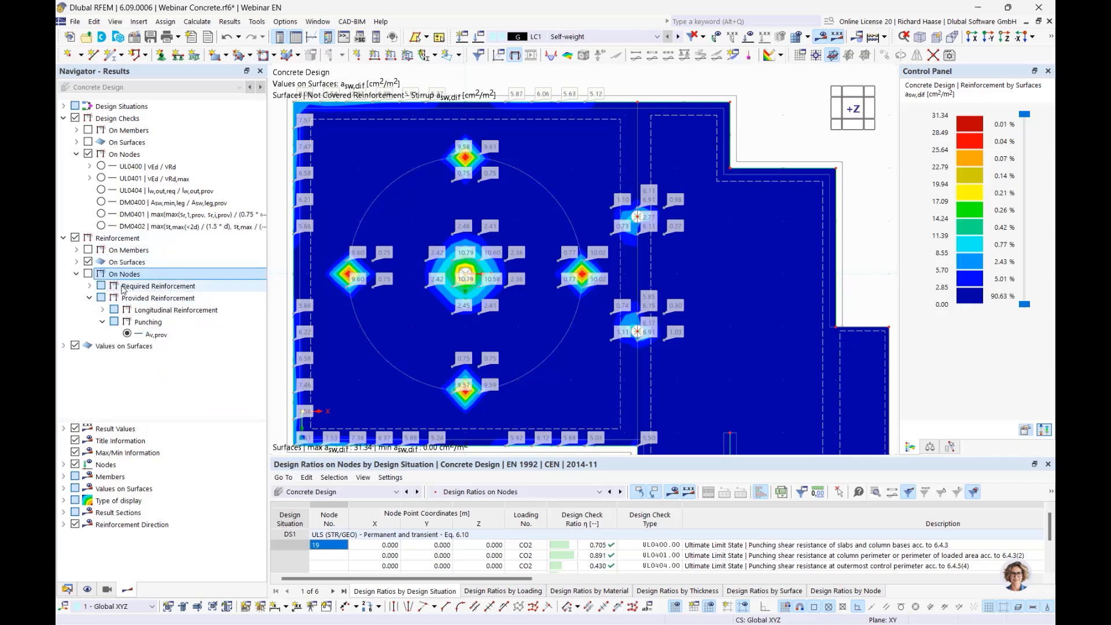
{"action": "left_click", "coordinate": [88, 262]}
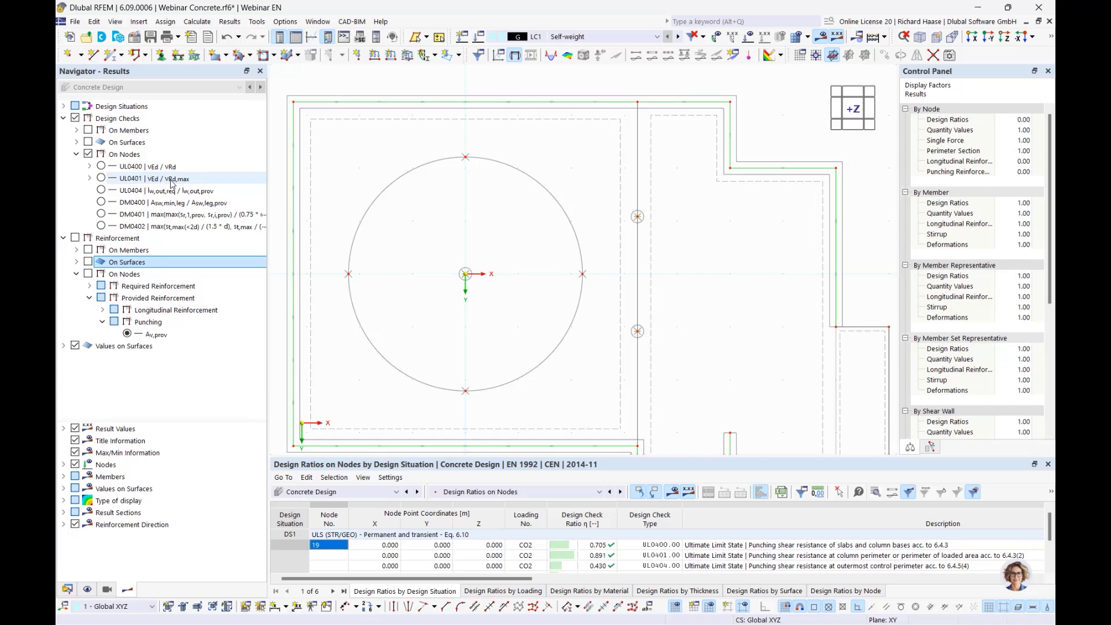
{"action": "left_click", "coordinate": [90, 179]}
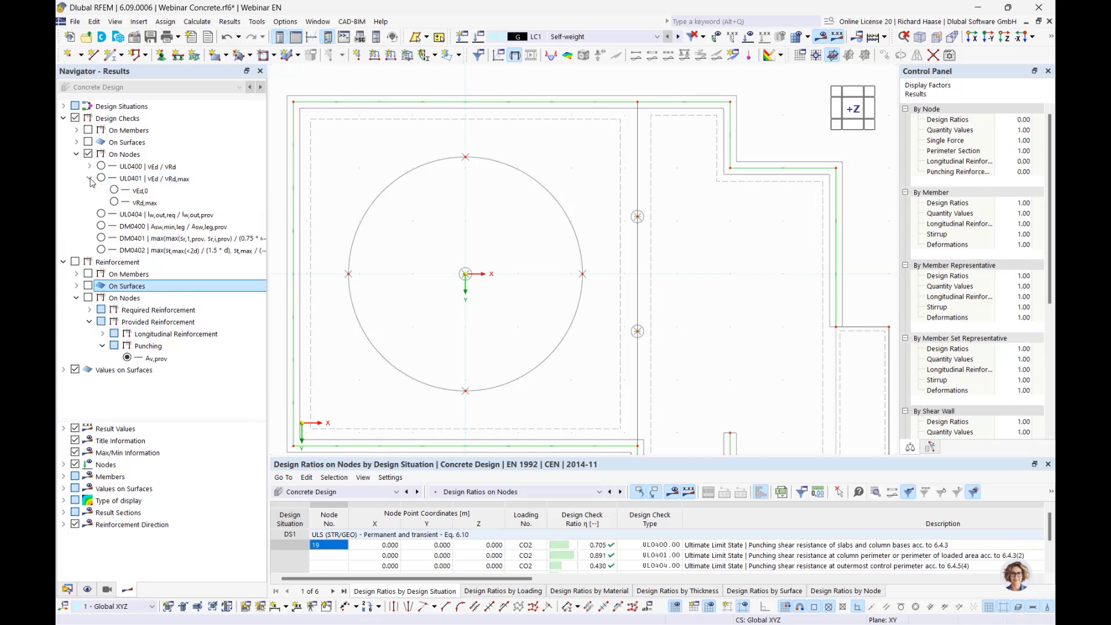
{"action": "left_click", "coordinate": [101, 178]}
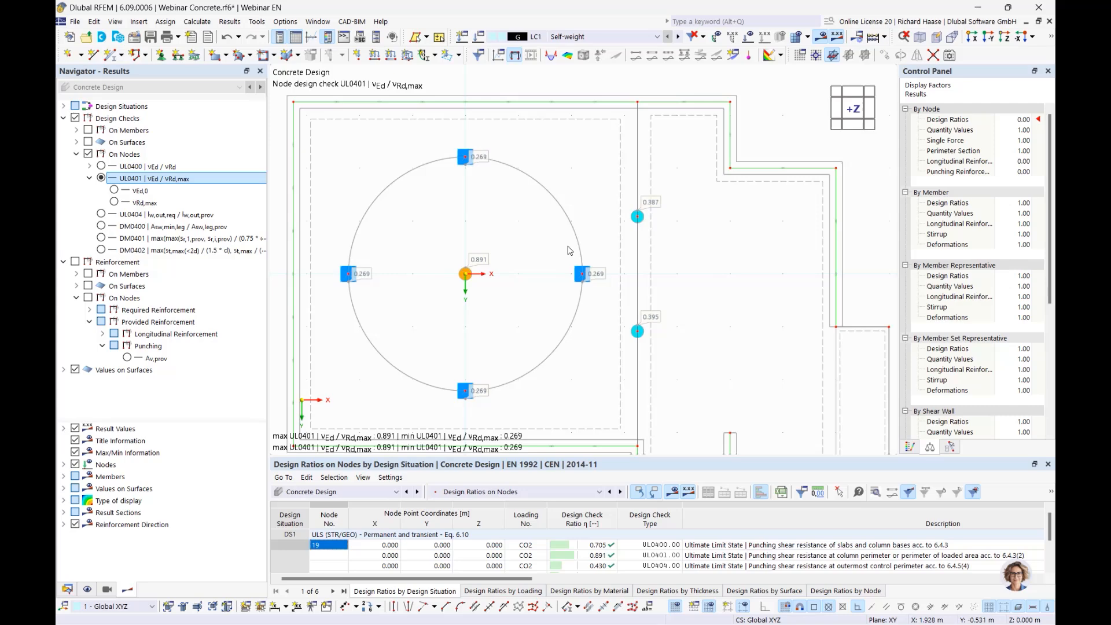
Hide the node checks and show the ultimate limit state surface check UL0203.02 vEd / vRd without the surface values
{"action": "left_click", "coordinate": [88, 154]}
{"action": "left_click", "coordinate": [77, 154]}
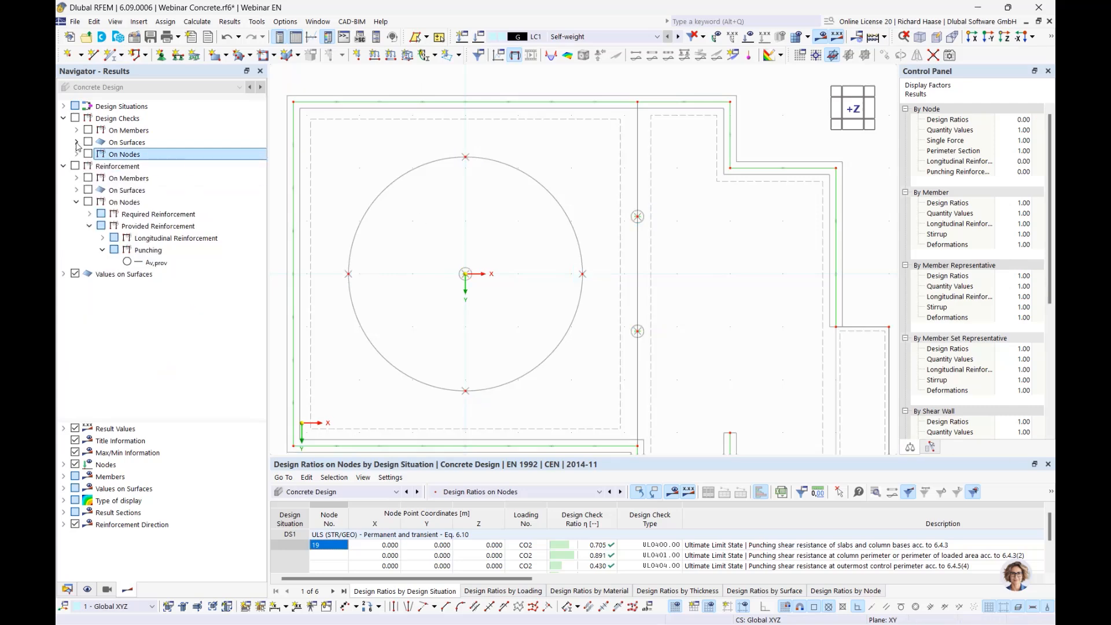
{"action": "left_click", "coordinate": [76, 142]}
{"action": "left_click", "coordinate": [89, 154]}
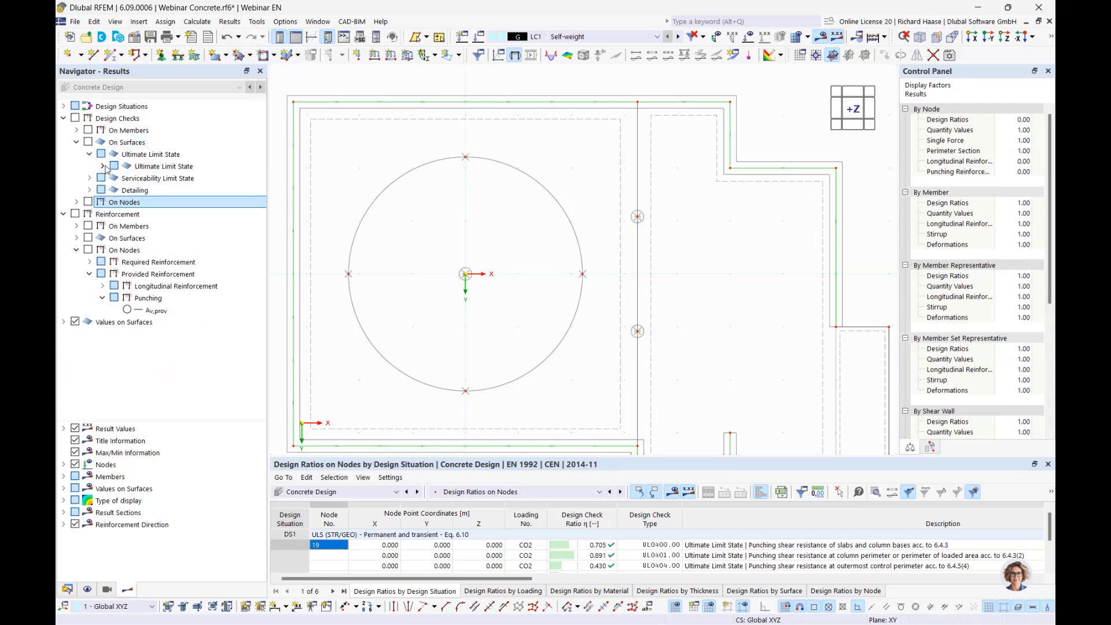
{"action": "left_click", "coordinate": [103, 167]}
{"action": "left_click", "coordinate": [127, 250]}
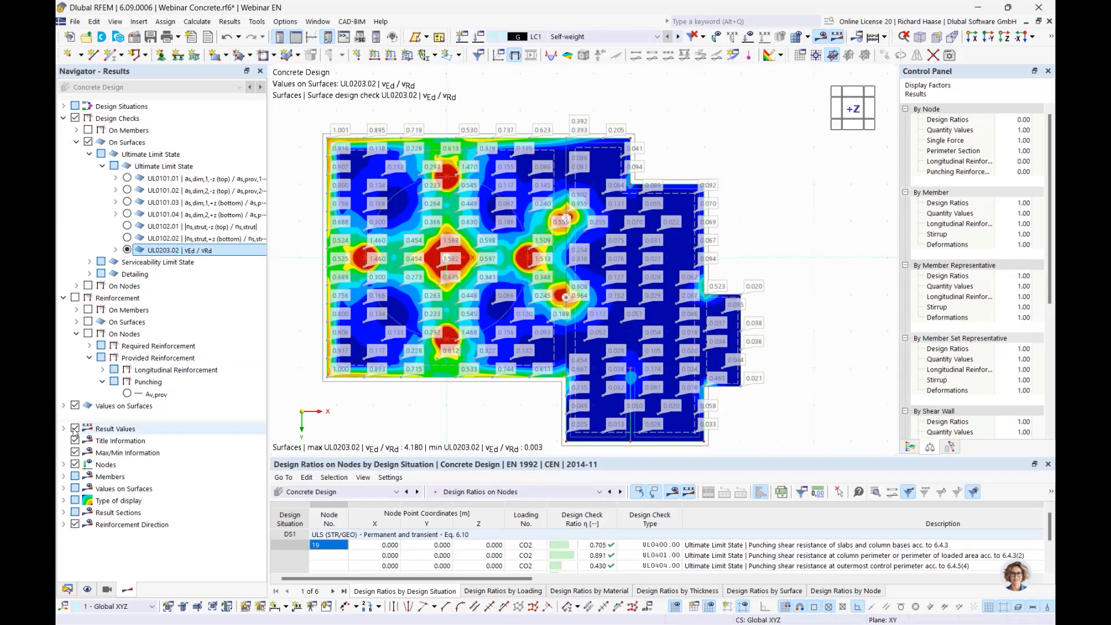
{"action": "left_click", "coordinate": [75, 406]}
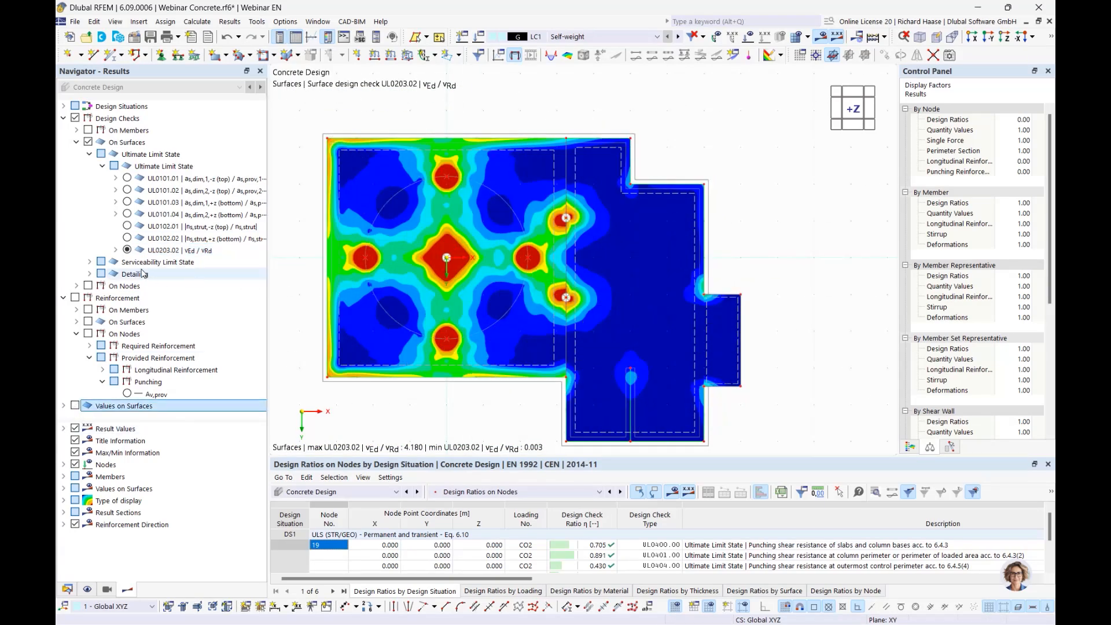
List the component results of the surface check UL0203.02 and point out the vEd and vRd,c entries
{"action": "left_click", "coordinate": [115, 250]}
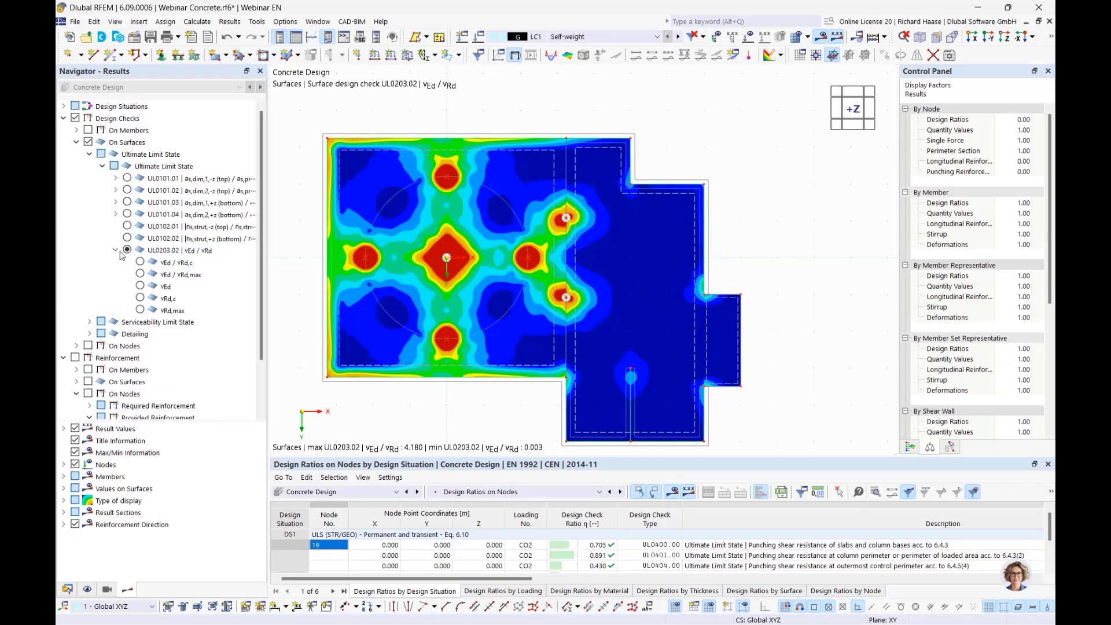
{"action": "left_click", "coordinate": [179, 288]}
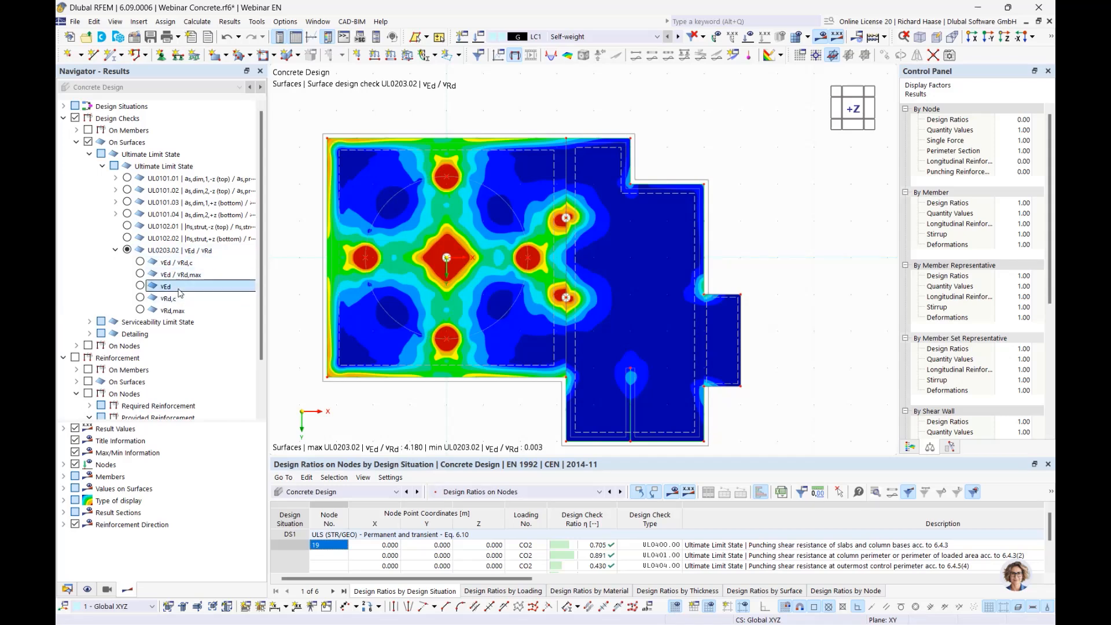
{"action": "left_click", "coordinate": [180, 299]}
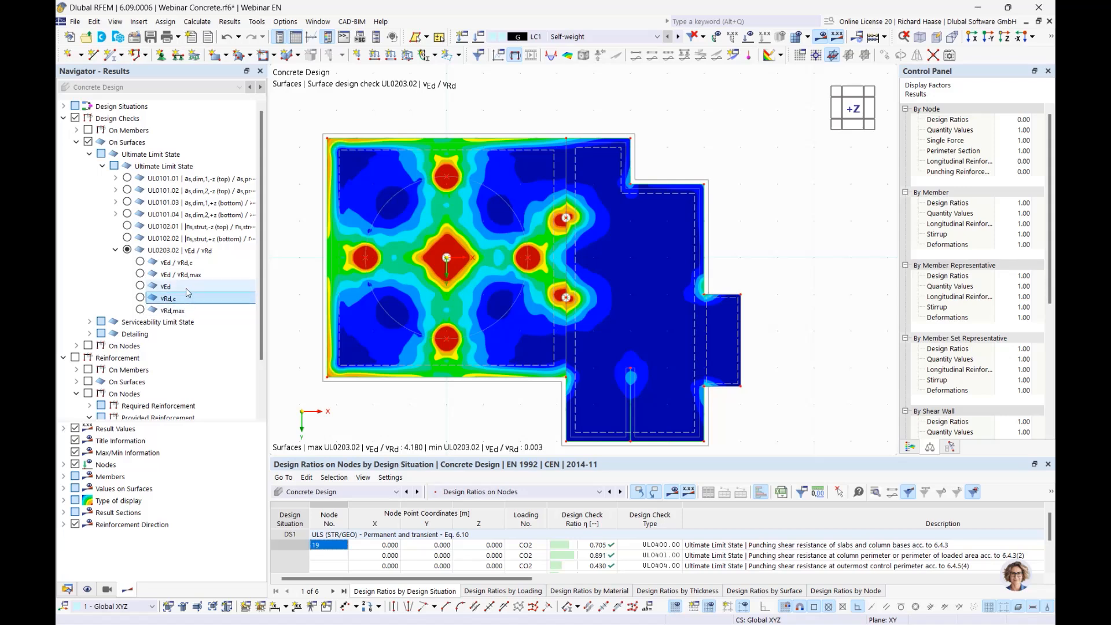
Display the surface shear check ratio vEd / vRd,max, followed by the ratio vEd / vRd,c
{"action": "left_click", "coordinate": [186, 290]}
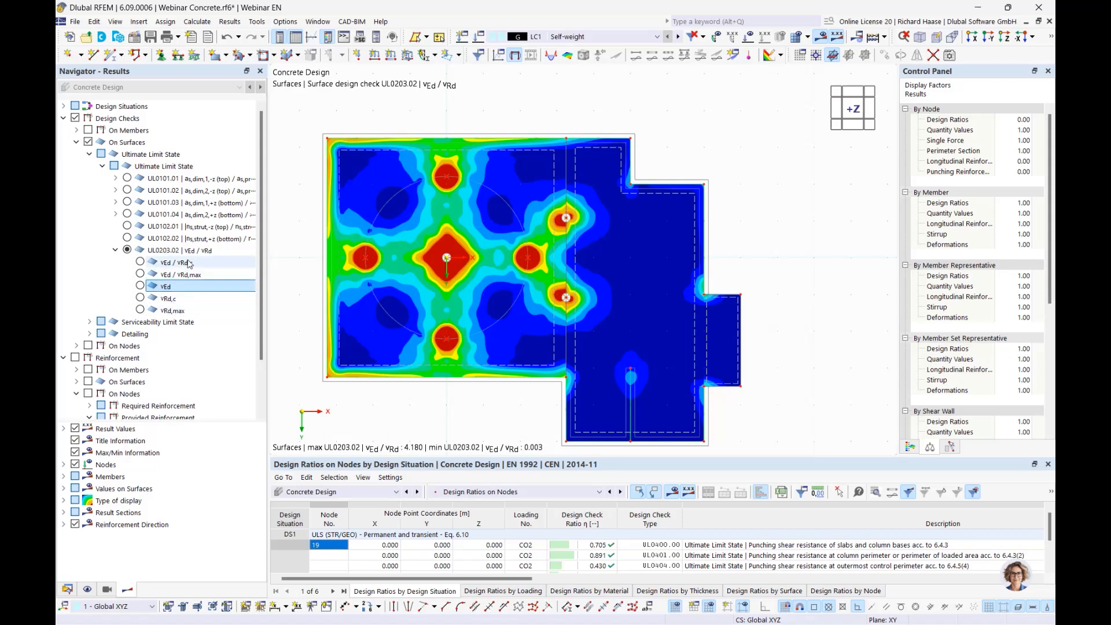
{"action": "left_click", "coordinate": [140, 274]}
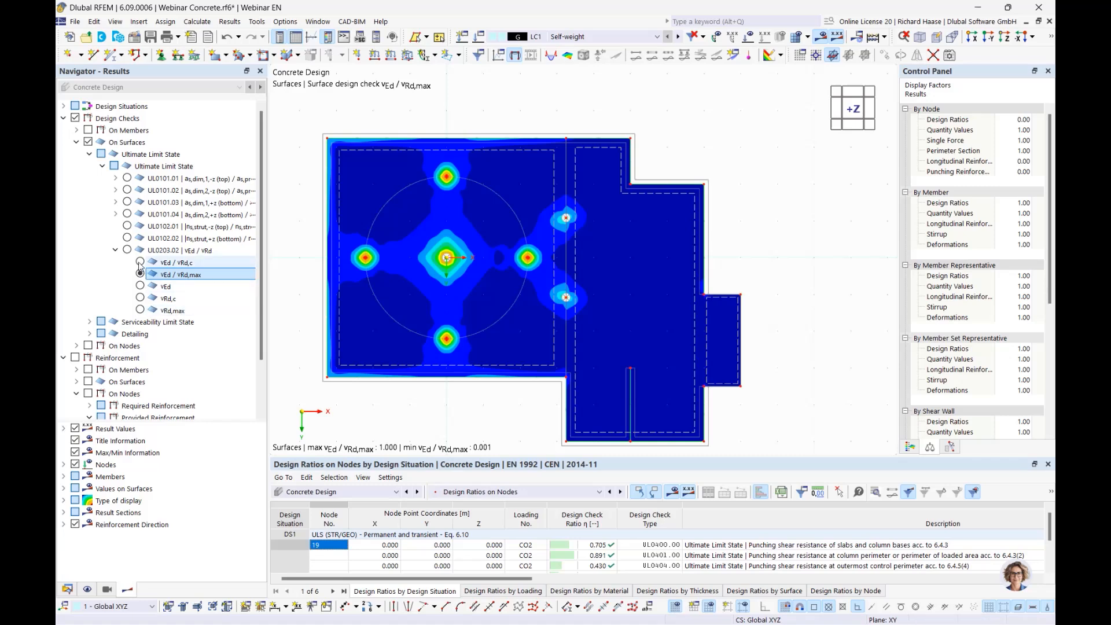
{"action": "left_click", "coordinate": [179, 263]}
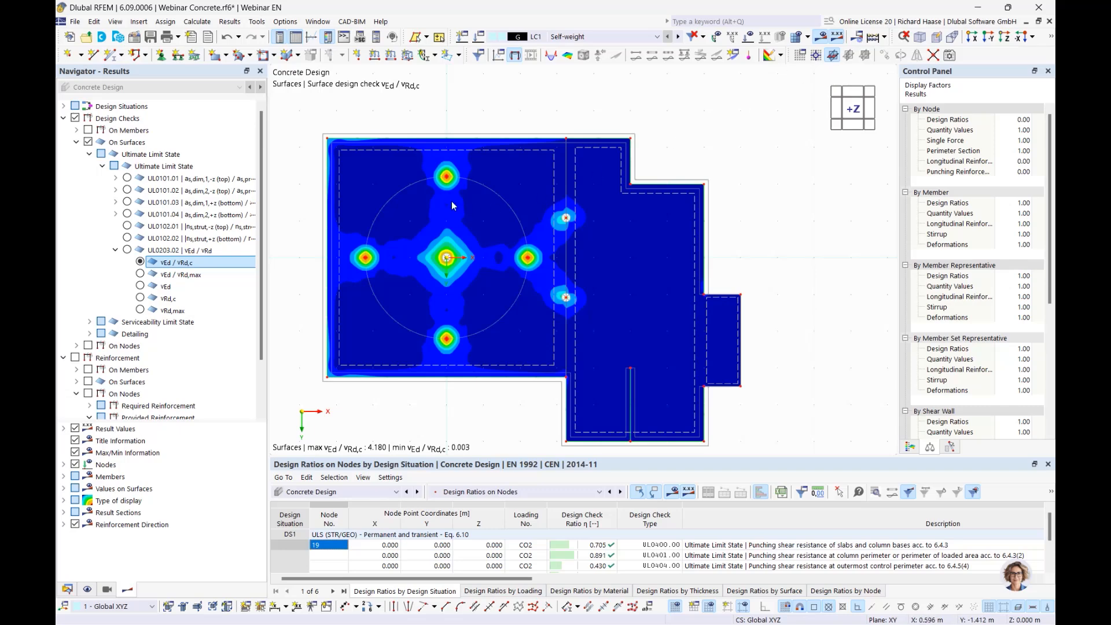
Turn on the values on surfaces, briefly limiting them to extreme values, and switch off the values on grid points
{"action": "scroll", "coordinate": [129, 370], "scroll_direction": "down", "scroll_amount": 2}
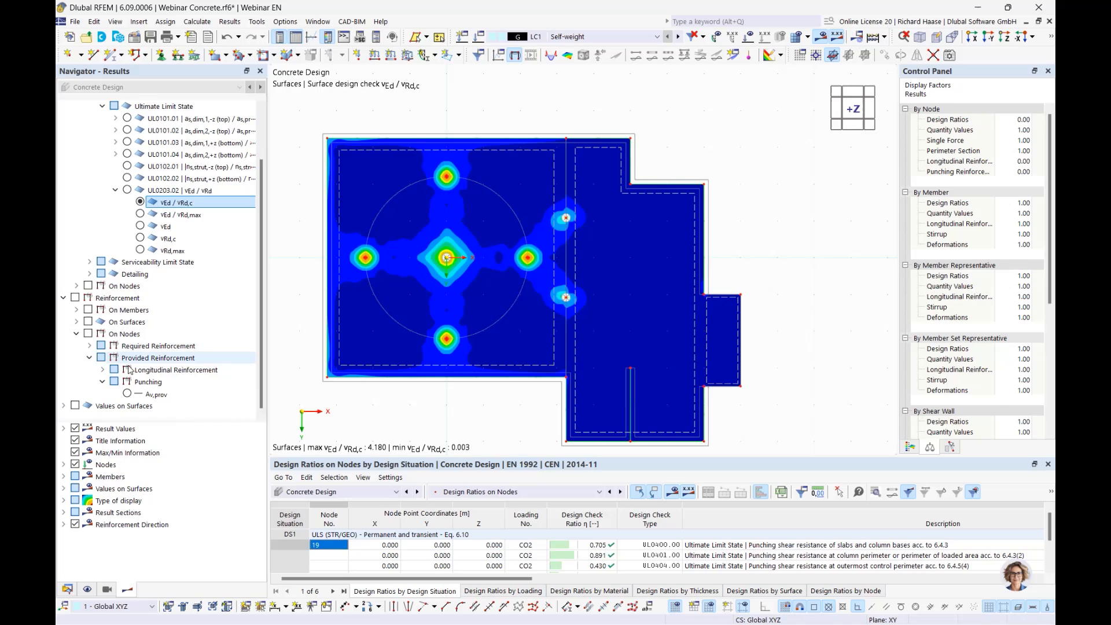
{"action": "left_click", "coordinate": [75, 405]}
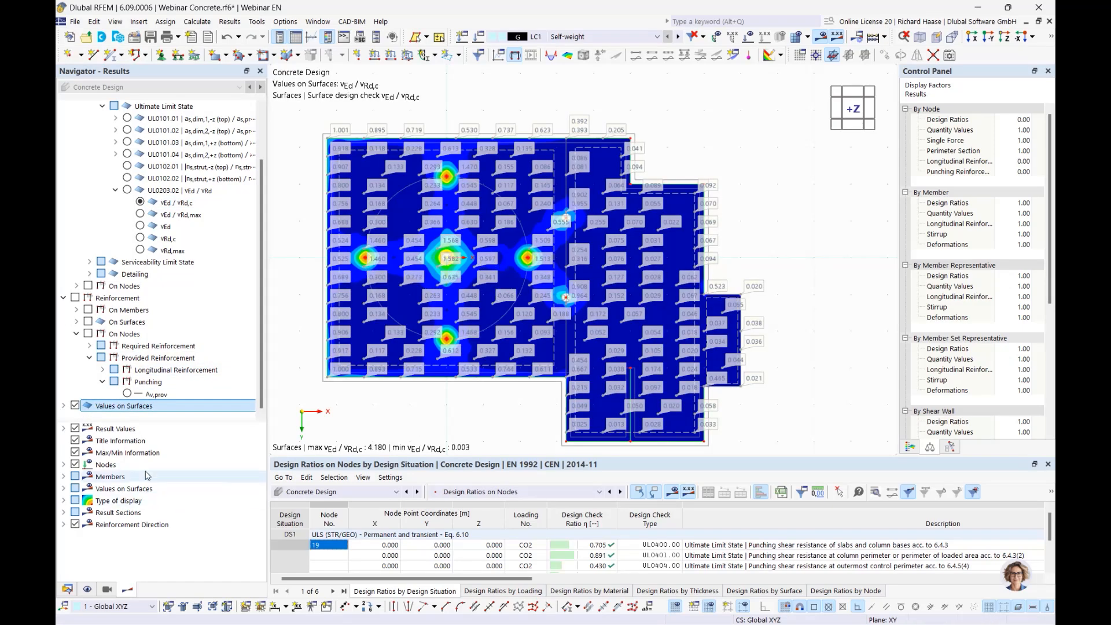
{"action": "left_click", "coordinate": [63, 488]}
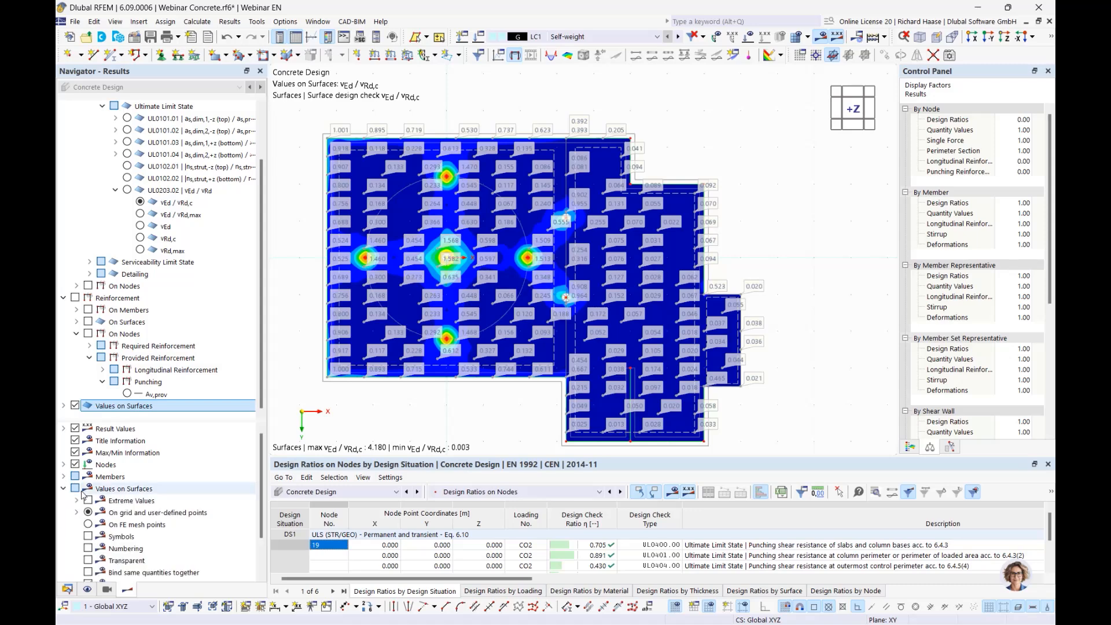
{"action": "left_click", "coordinate": [87, 500]}
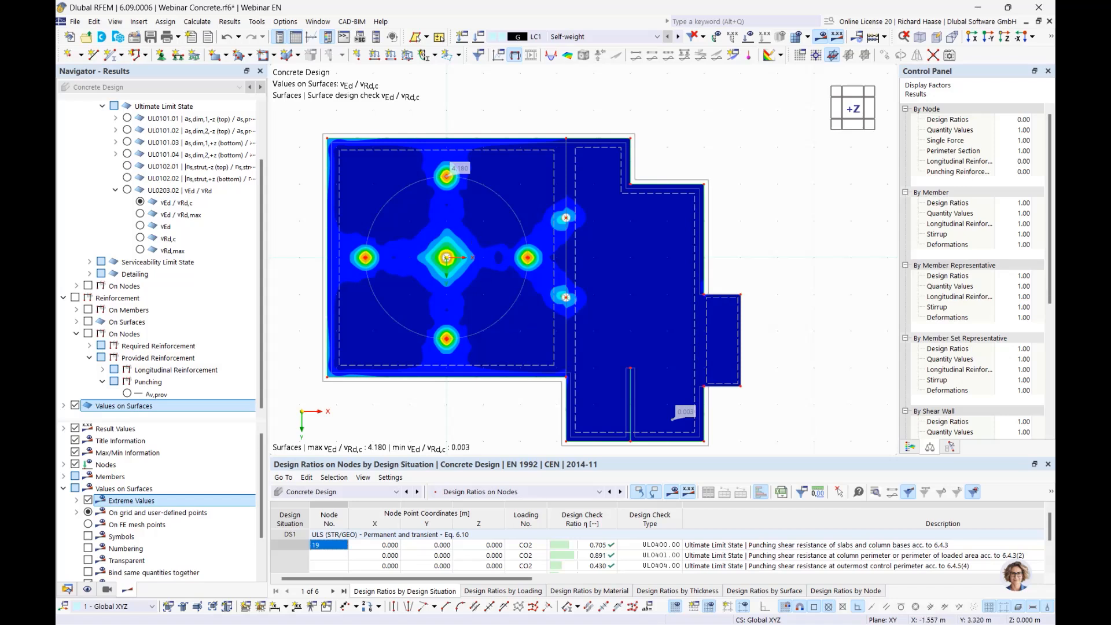
{"action": "left_click", "coordinate": [88, 500]}
{"action": "left_click", "coordinate": [76, 512]}
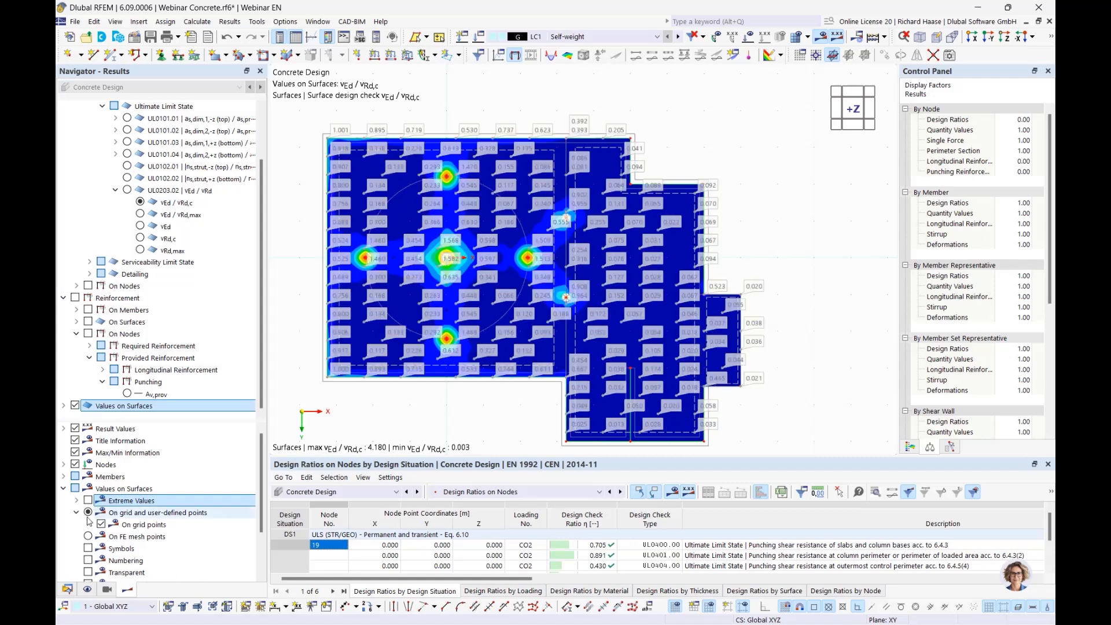
{"action": "left_click", "coordinate": [101, 525]}
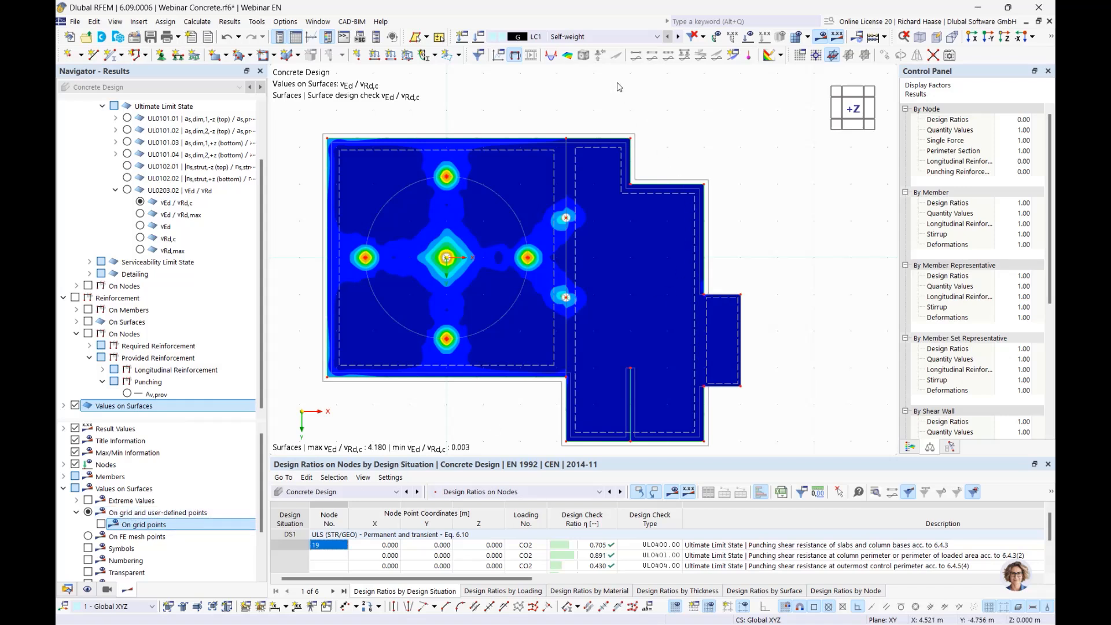
Place three result points on the slab: beside the central column, at the eastern stress peak and at the southern stress peak on the circle
{"action": "left_click", "coordinate": [748, 56]}
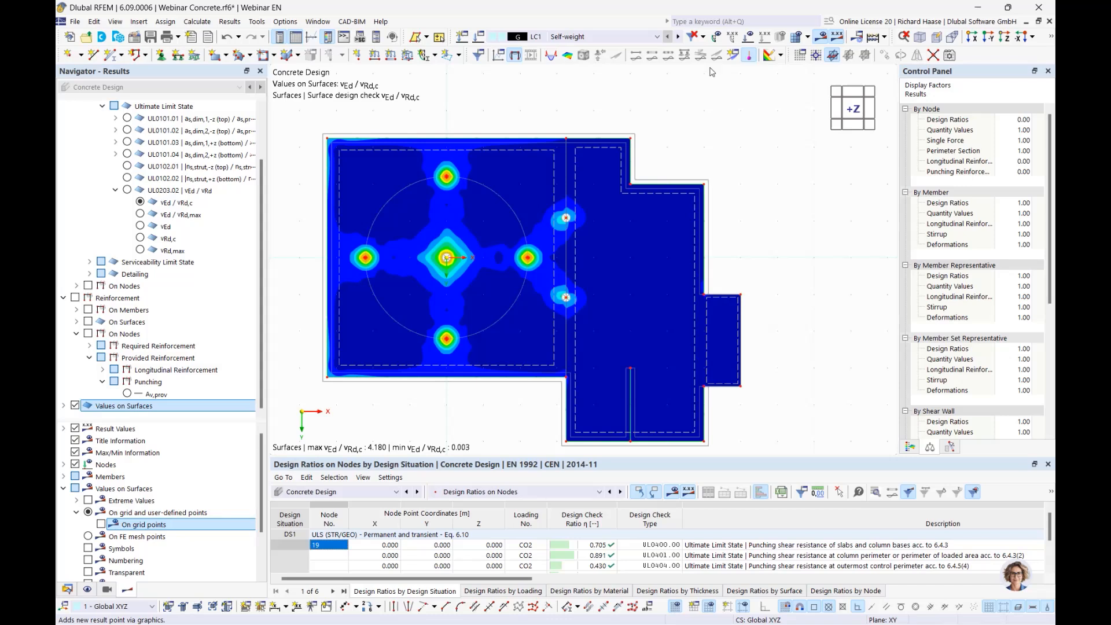
{"action": "left_click", "coordinate": [1049, 37]}
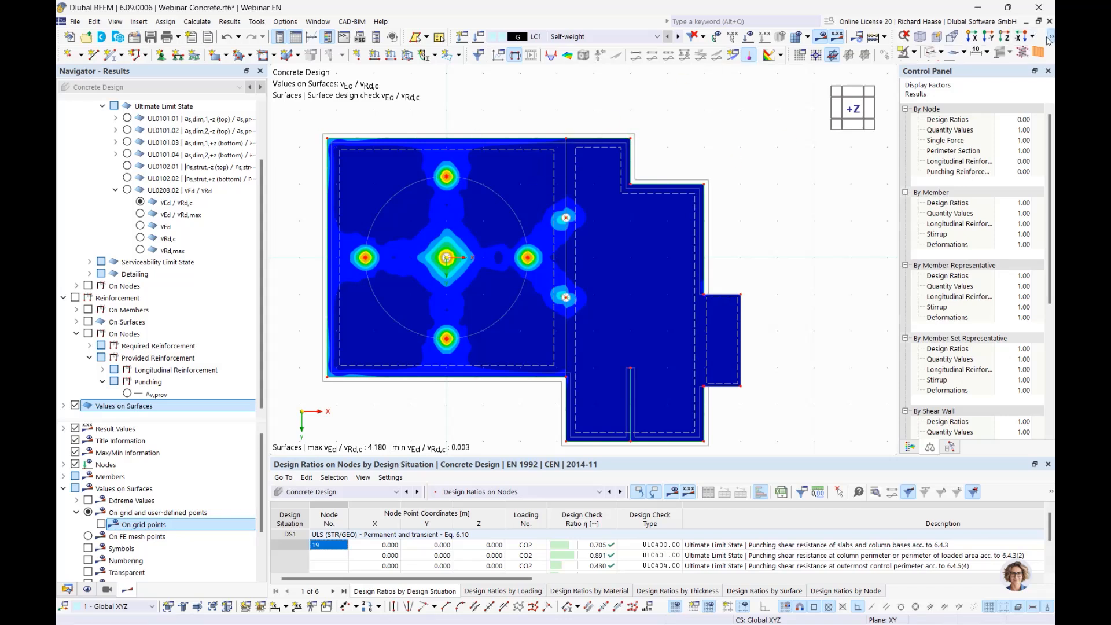
{"action": "left_click", "coordinate": [941, 52]}
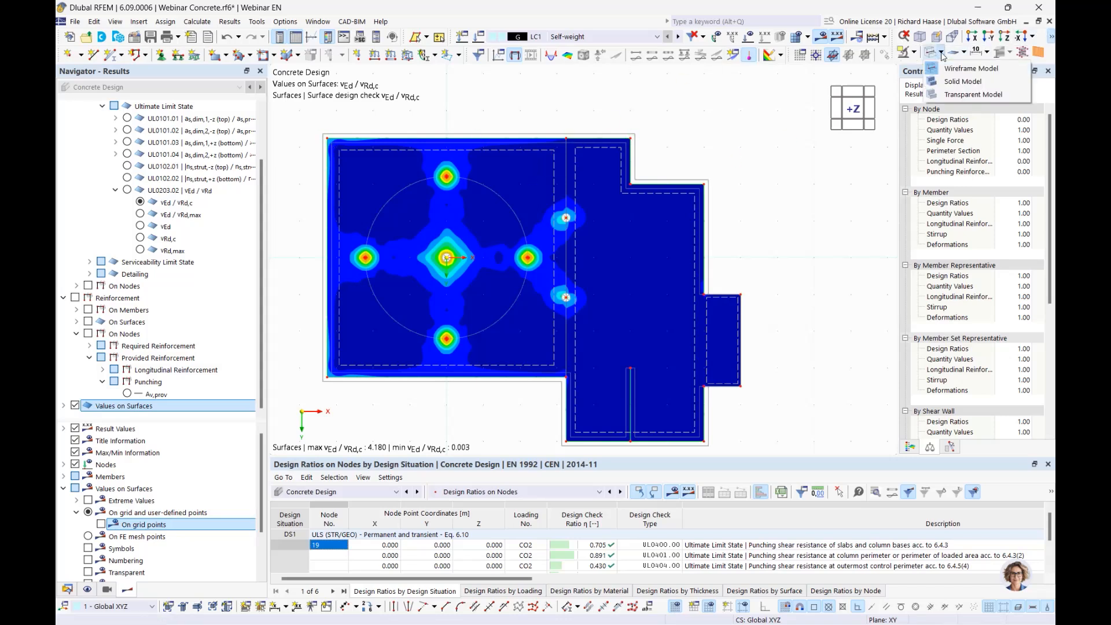
{"action": "left_click", "coordinate": [947, 94]}
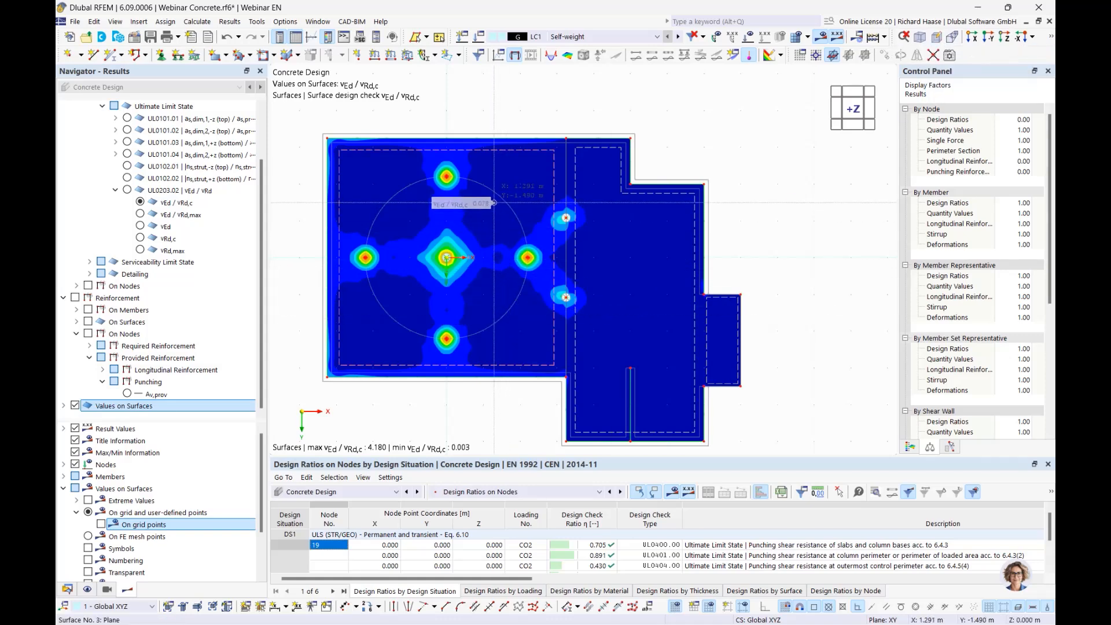
{"action": "scroll", "coordinate": [444, 194], "scroll_direction": "up", "scroll_amount": 3}
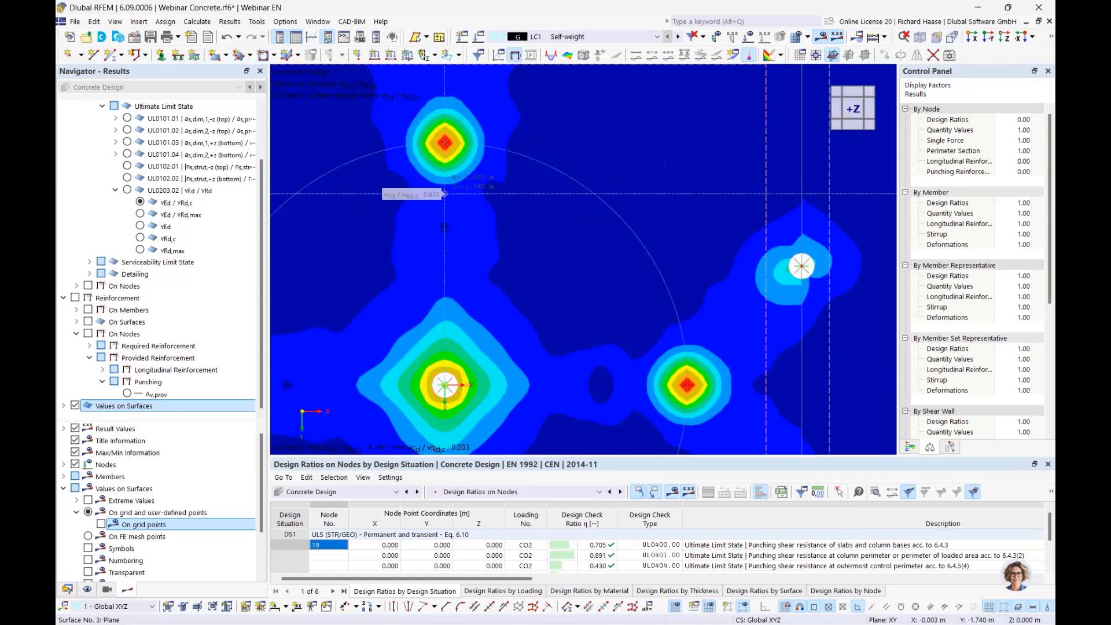
{"action": "scroll", "coordinate": [444, 194], "scroll_direction": "up", "scroll_amount": 2}
{"action": "scroll", "coordinate": [461, 320], "scroll_direction": "down", "scroll_amount": 1}
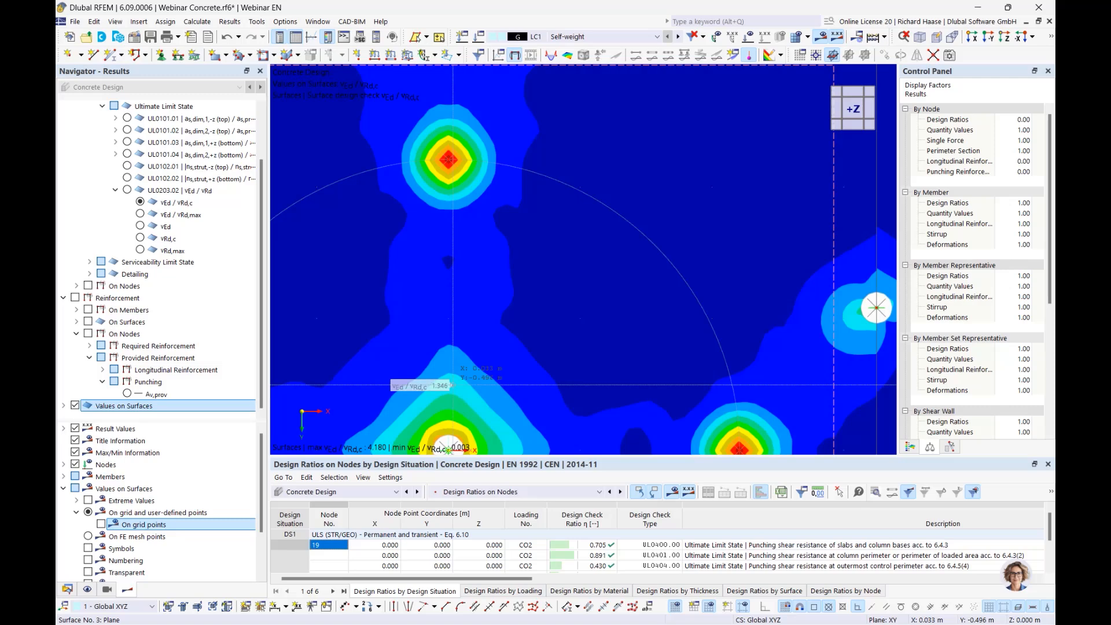
{"action": "scroll", "coordinate": [469, 305], "scroll_direction": "down", "scroll_amount": 2}
{"action": "scroll", "coordinate": [636, 289], "scroll_direction": "up", "scroll_amount": 2}
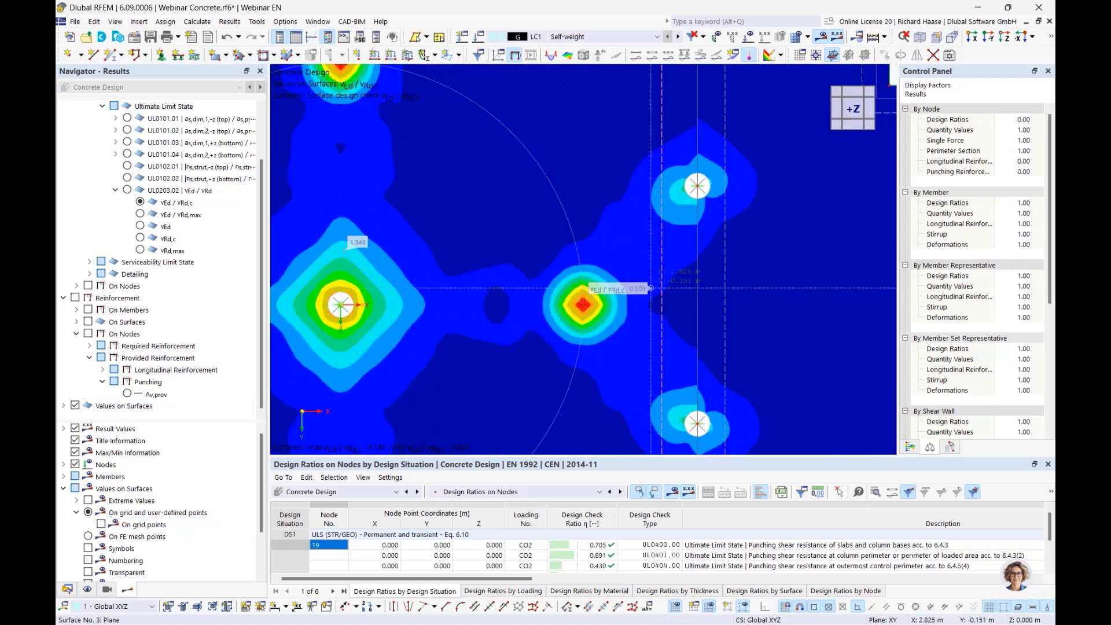
{"action": "scroll", "coordinate": [614, 302], "scroll_direction": "up", "scroll_amount": 2}
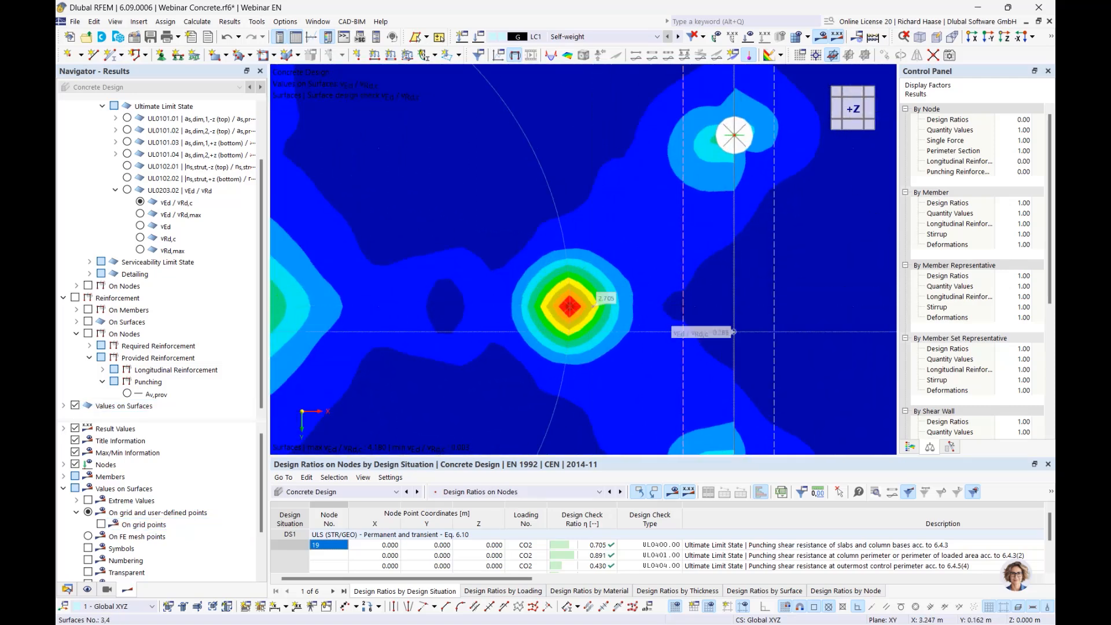
{"action": "scroll", "coordinate": [733, 332], "scroll_direction": "down", "scroll_amount": 3}
{"action": "scroll", "coordinate": [420, 307], "scroll_direction": "up", "scroll_amount": 2}
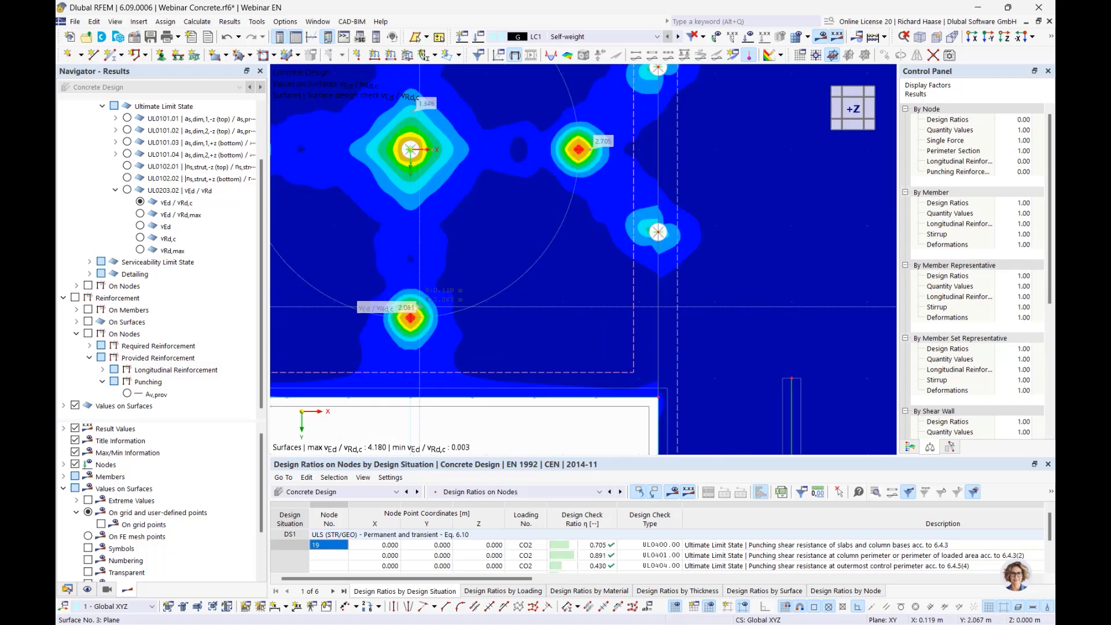
{"action": "scroll", "coordinate": [419, 307], "scroll_direction": "down", "scroll_amount": 3}
{"action": "scroll", "coordinate": [667, 191], "scroll_direction": "up", "scroll_amount": 2}
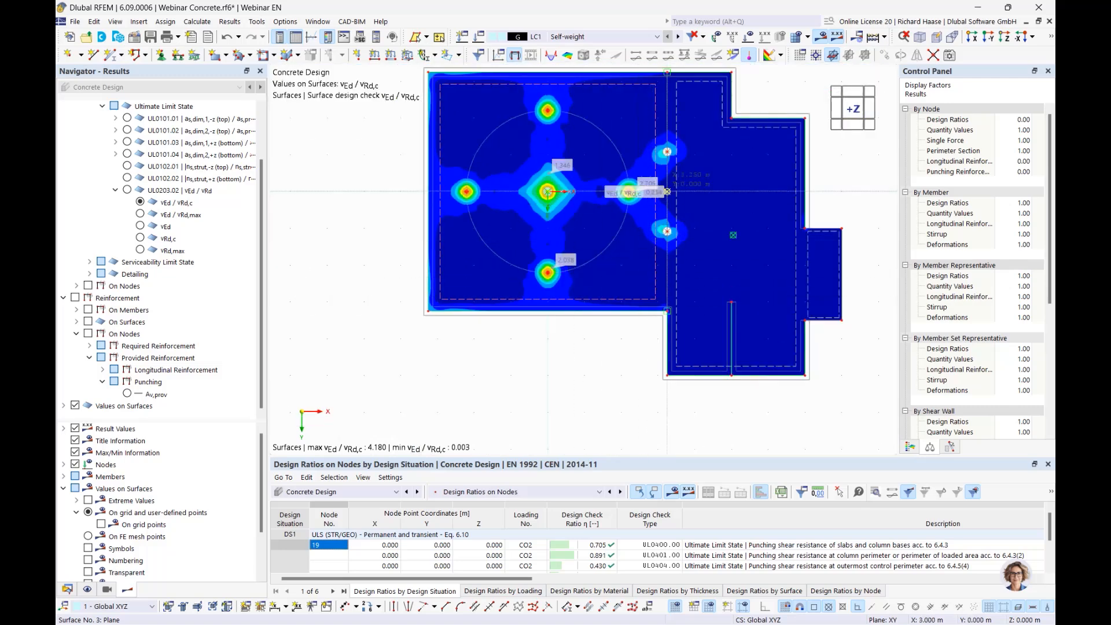
{"action": "middle_click_drag", "start_coordinate": [667, 191], "coordinate": [598, 256]}
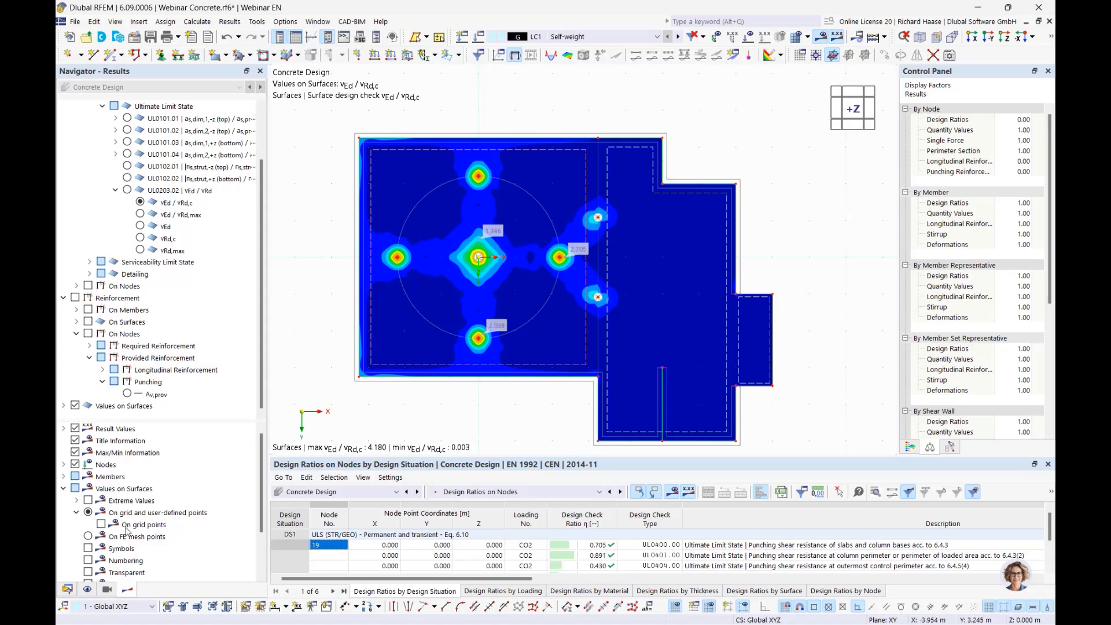
Delete the three user-defined result points from the model's result objects
{"action": "left_click", "coordinate": [67, 589]}
{"action": "scroll", "coordinate": [188, 440], "scroll_direction": "down", "scroll_amount": 4}
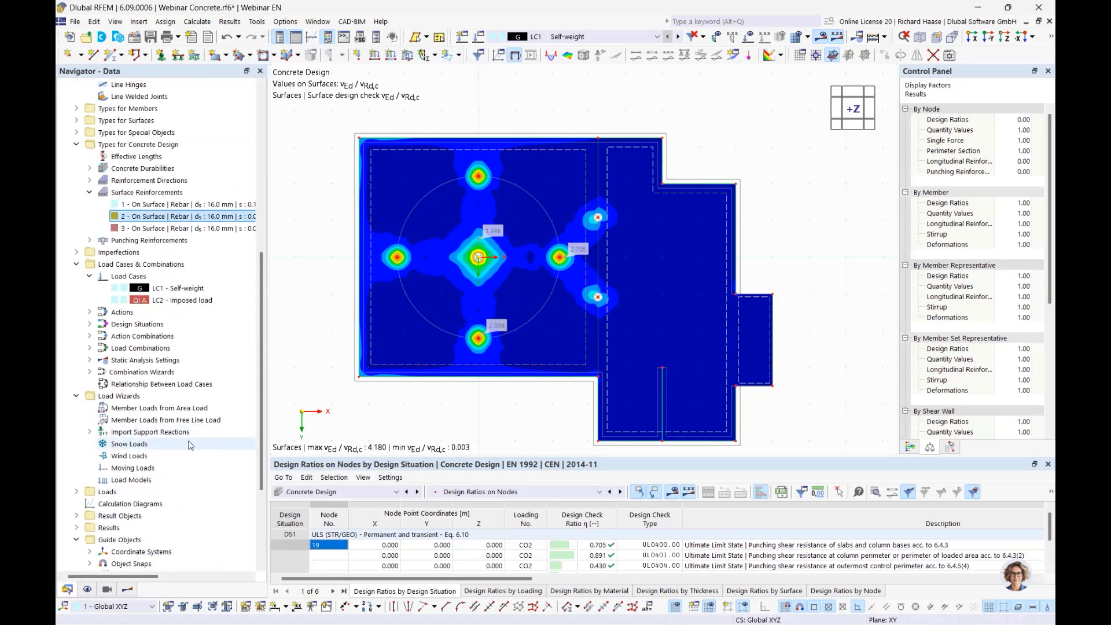
{"action": "scroll", "coordinate": [188, 444], "scroll_direction": "down", "scroll_amount": 4}
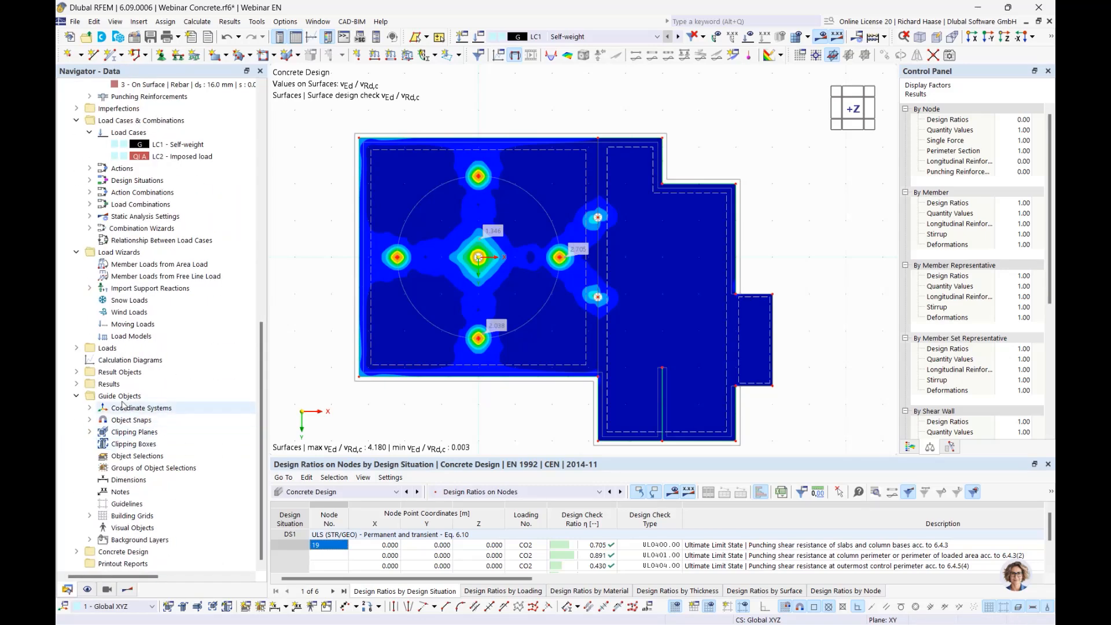
{"action": "double_click", "coordinate": [128, 373]}
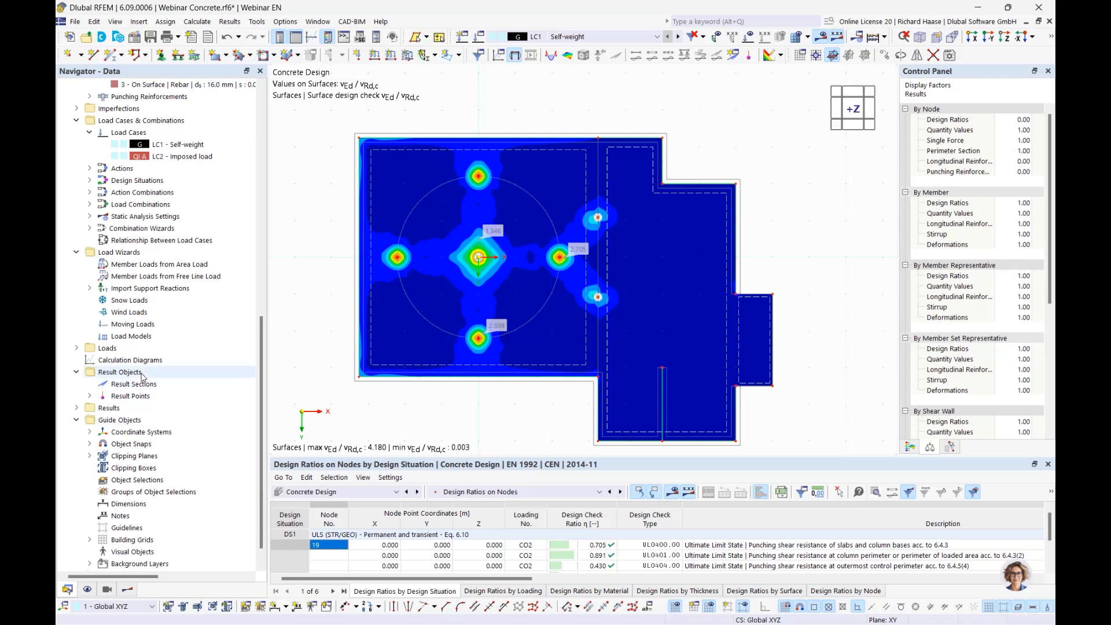
{"action": "left_click", "coordinate": [89, 395]}
{"action": "left_click", "coordinate": [160, 409]}
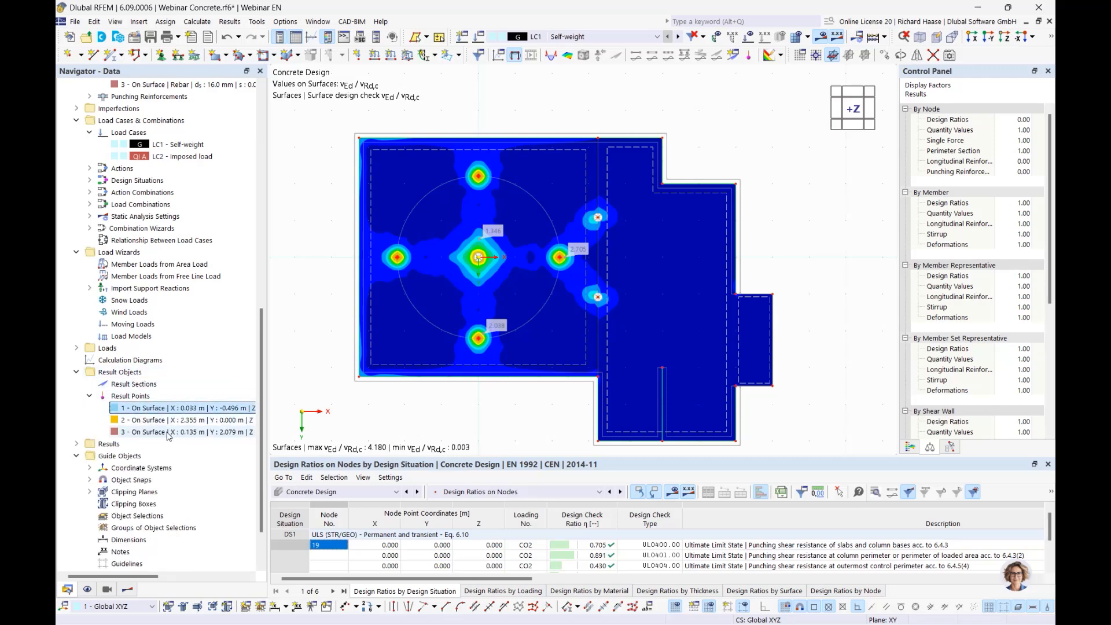
{"action": "left_click", "coordinate": [191, 432], "text": "shift"}
{"action": "key", "text": "Return"}
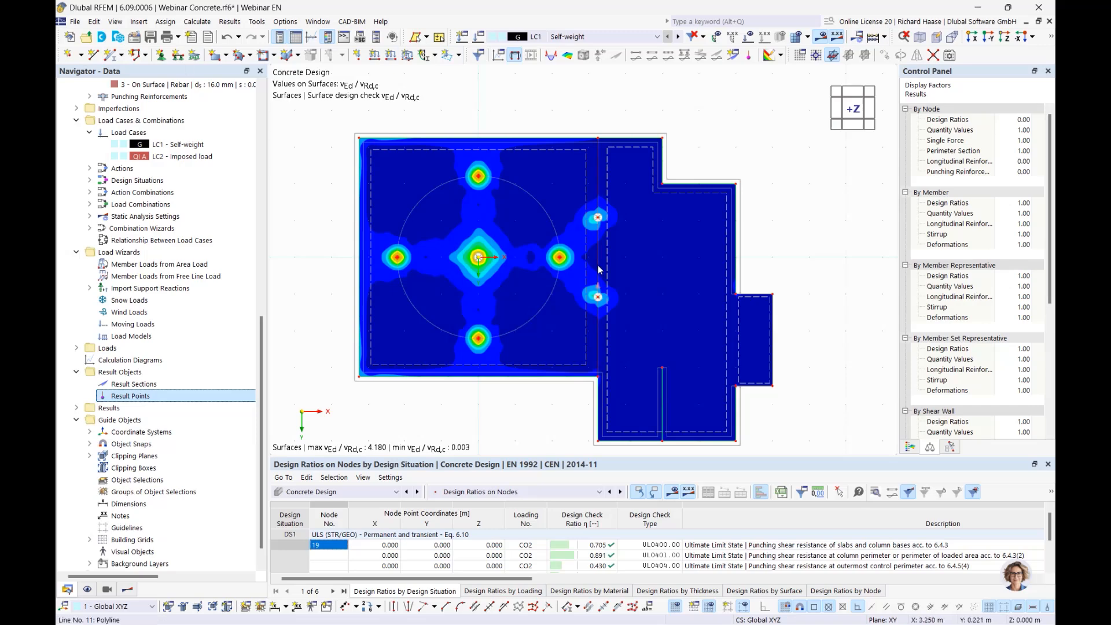
Open the Default serviceability configuration of the concrete design for editing and place its dialog so the design parameters can be read
{"action": "scroll", "coordinate": [186, 514], "scroll_direction": "down", "scroll_amount": 1}
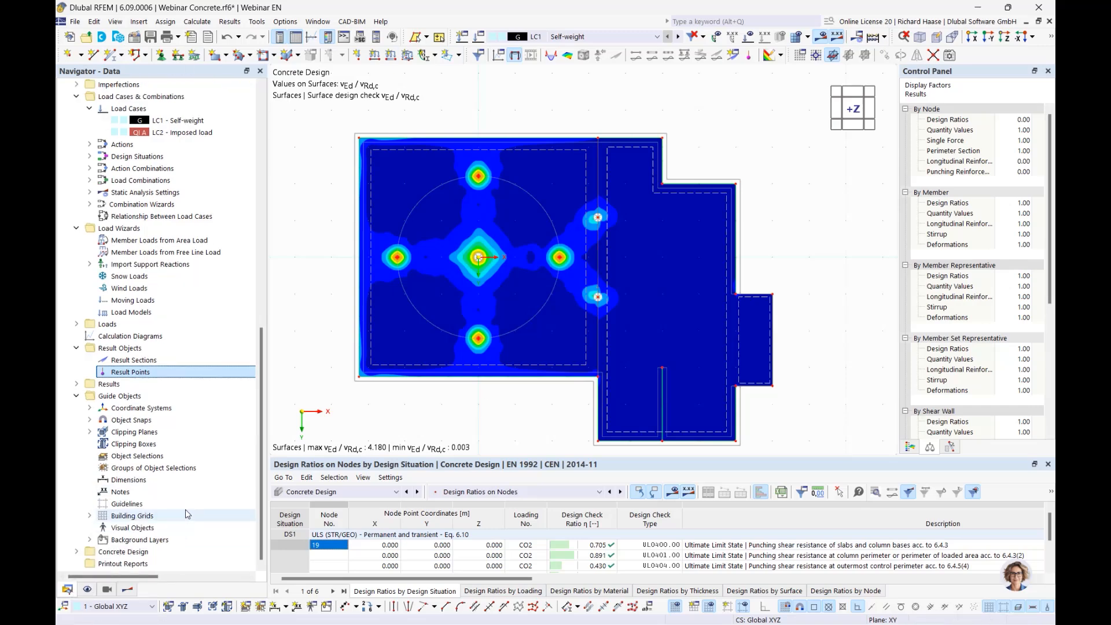
{"action": "left_click", "coordinate": [77, 552]}
{"action": "scroll", "coordinate": [166, 487], "scroll_direction": "down", "scroll_amount": 4}
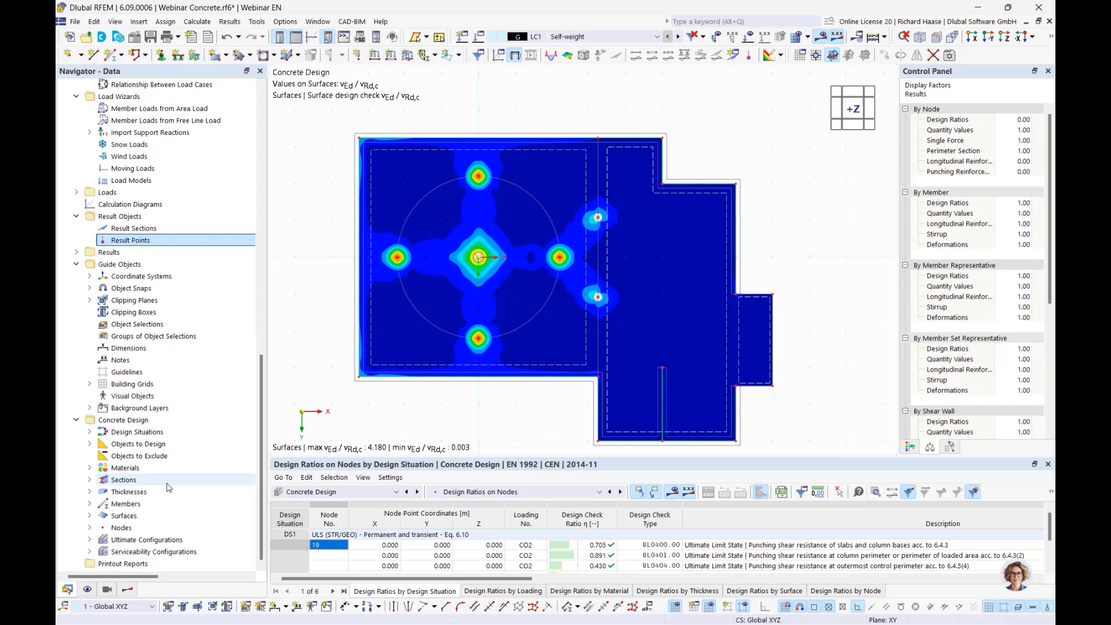
{"action": "left_click", "coordinate": [89, 551]}
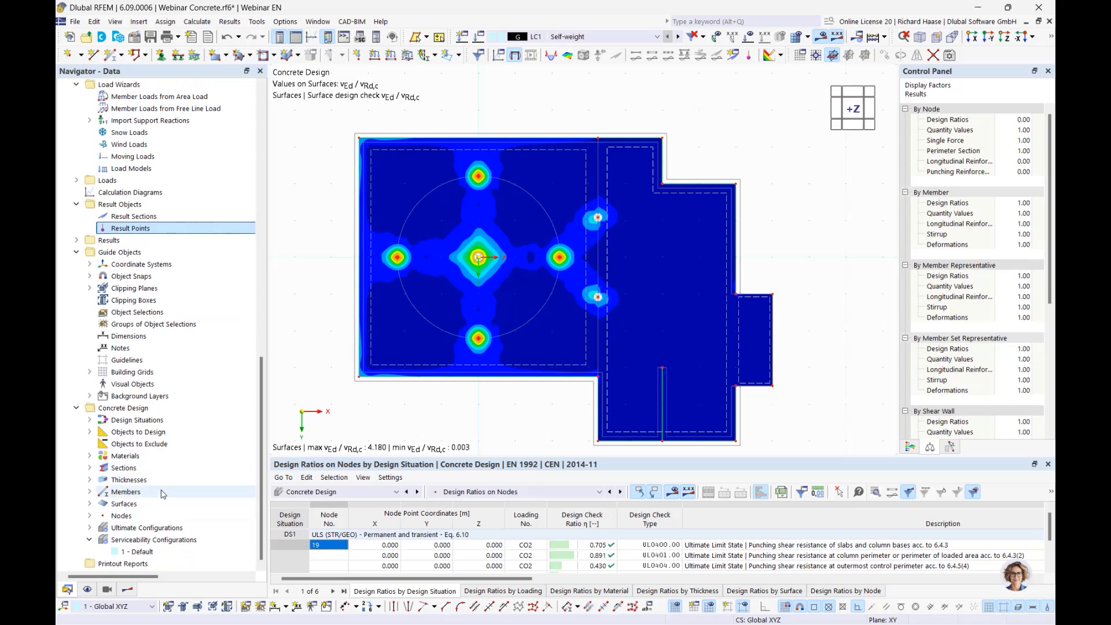
{"action": "double_click", "coordinate": [147, 551]}
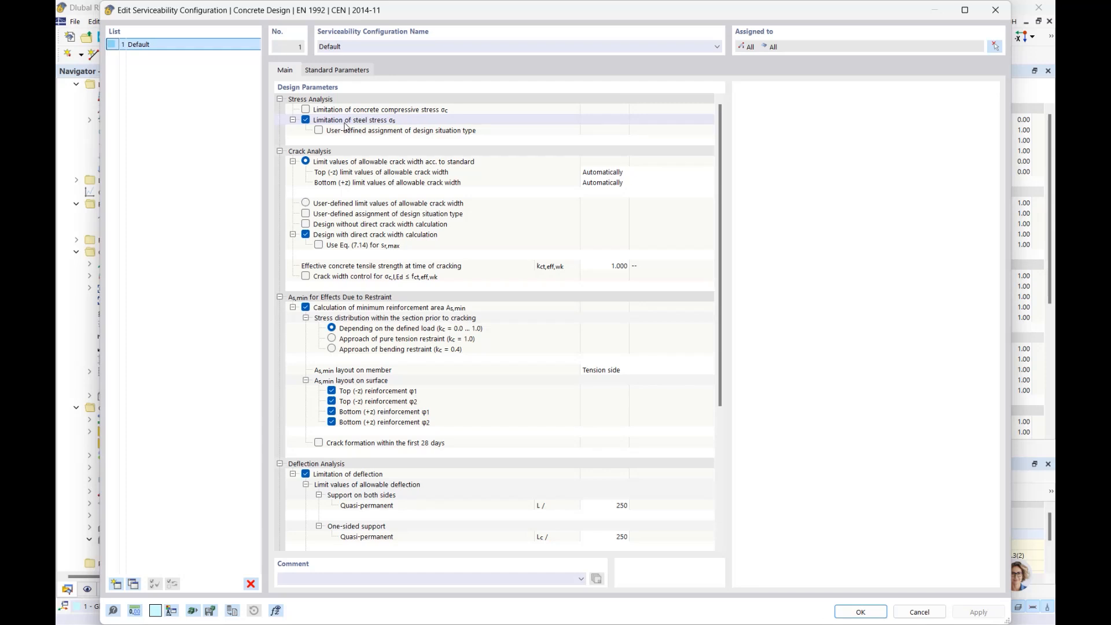
{"action": "left_click_drag", "start_coordinate": [435, 9], "coordinate": [524, 96]}
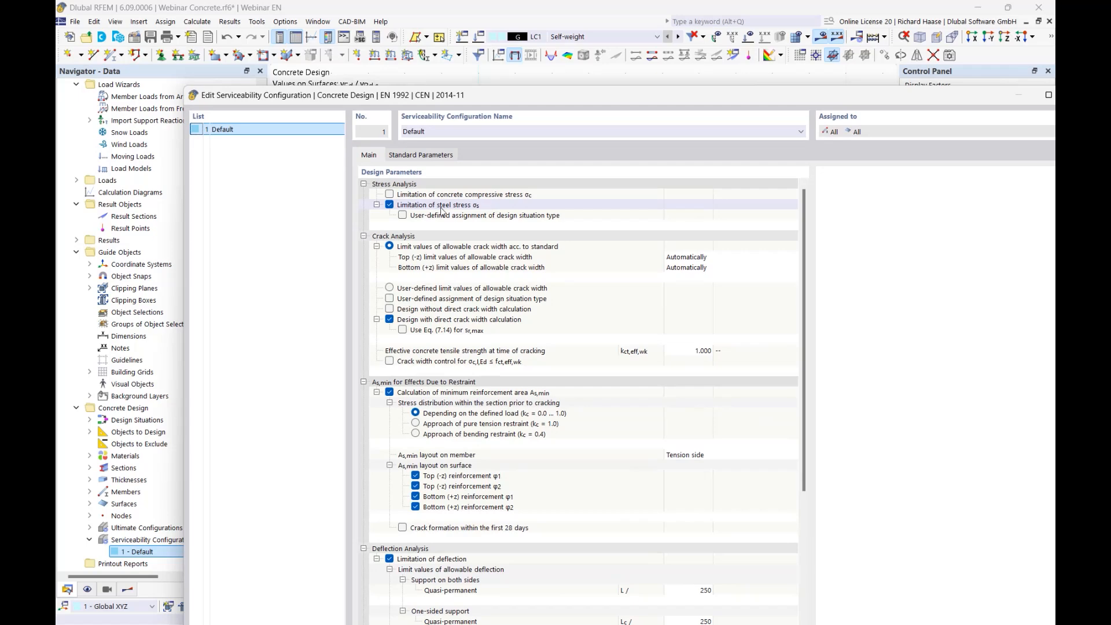
Enable the user-defined assignment of design situation type for the steel stress limitation, review its options and disable it again
{"action": "left_click", "coordinate": [402, 215]}
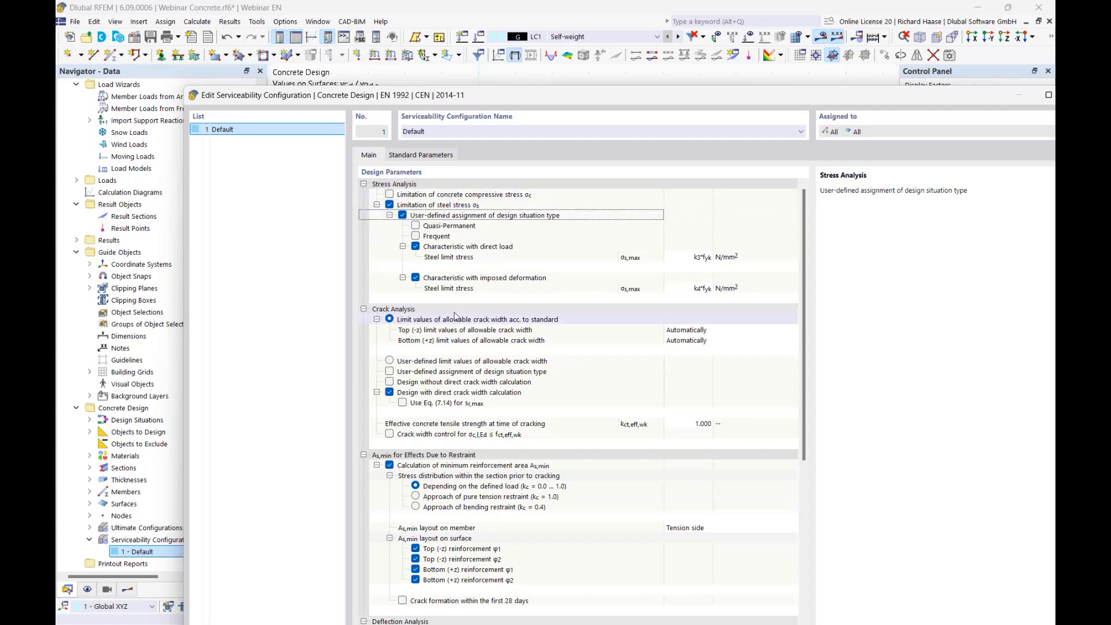
{"action": "scroll", "coordinate": [475, 376], "scroll_direction": "down", "scroll_amount": 3}
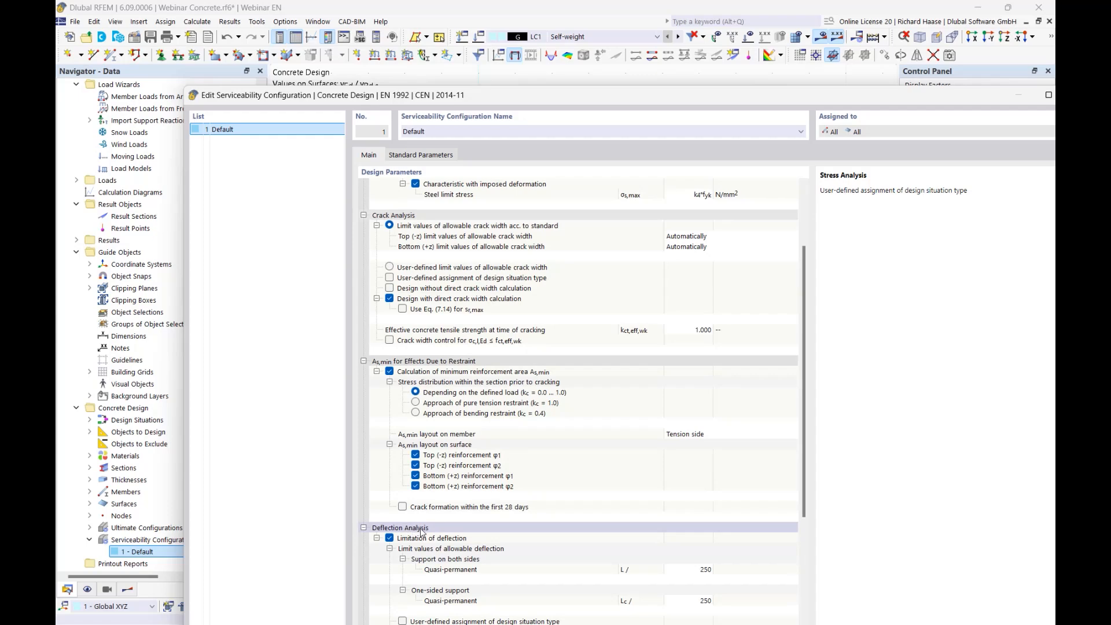
{"action": "scroll", "coordinate": [505, 355], "scroll_direction": "up", "scroll_amount": 3}
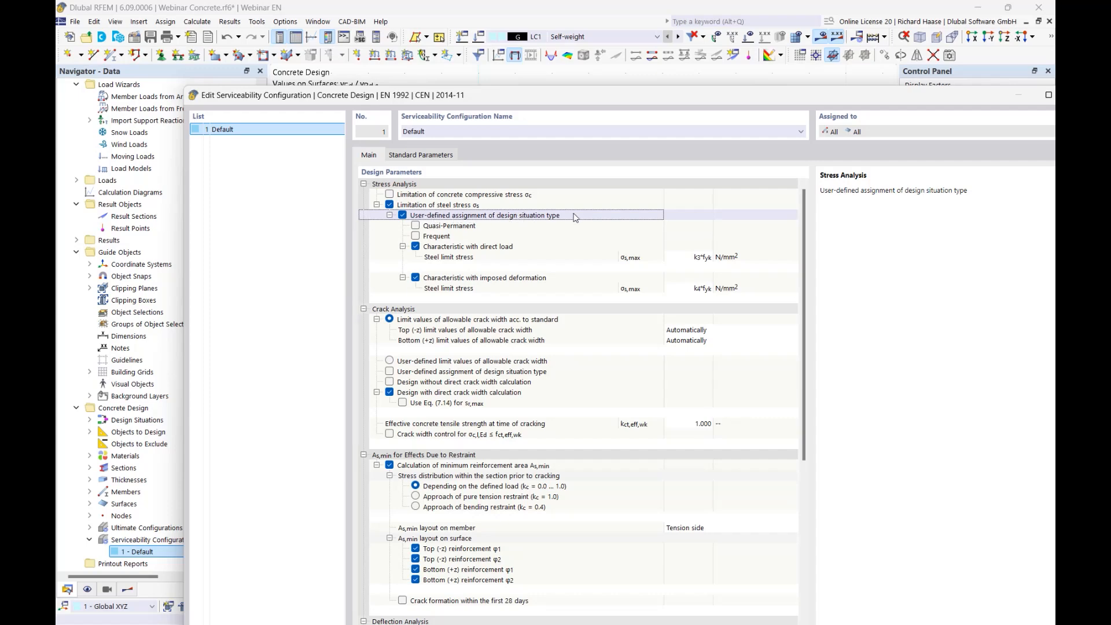
{"action": "left_click", "coordinate": [402, 215]}
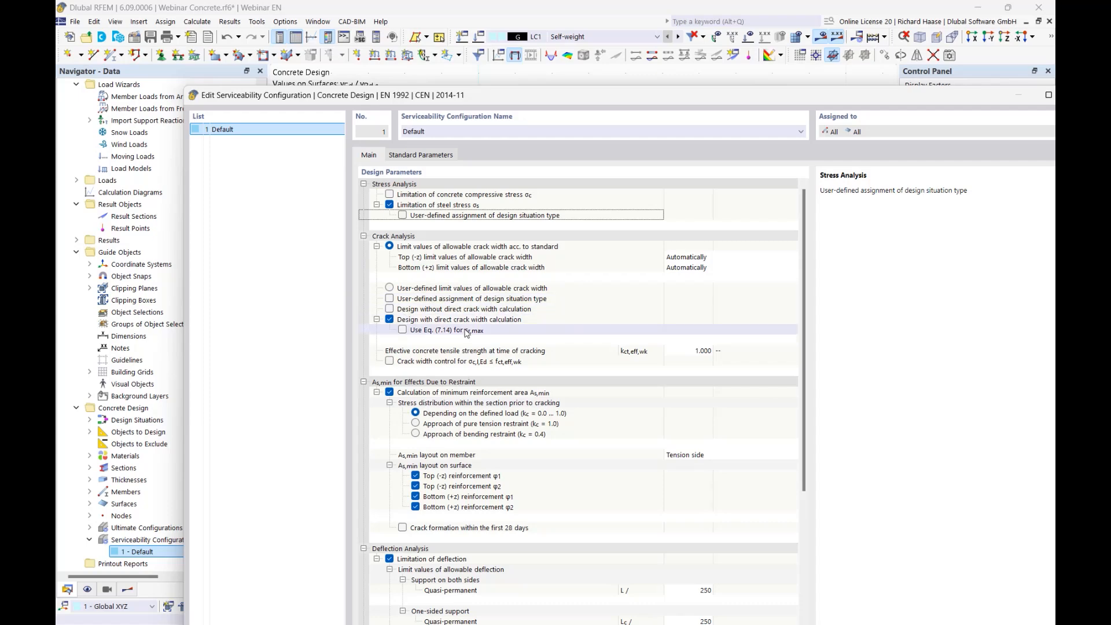
{"action": "scroll", "coordinate": [415, 315], "scroll_direction": "down", "scroll_amount": 1}
{"action": "scroll", "coordinate": [416, 315], "scroll_direction": "up", "scroll_amount": 1}
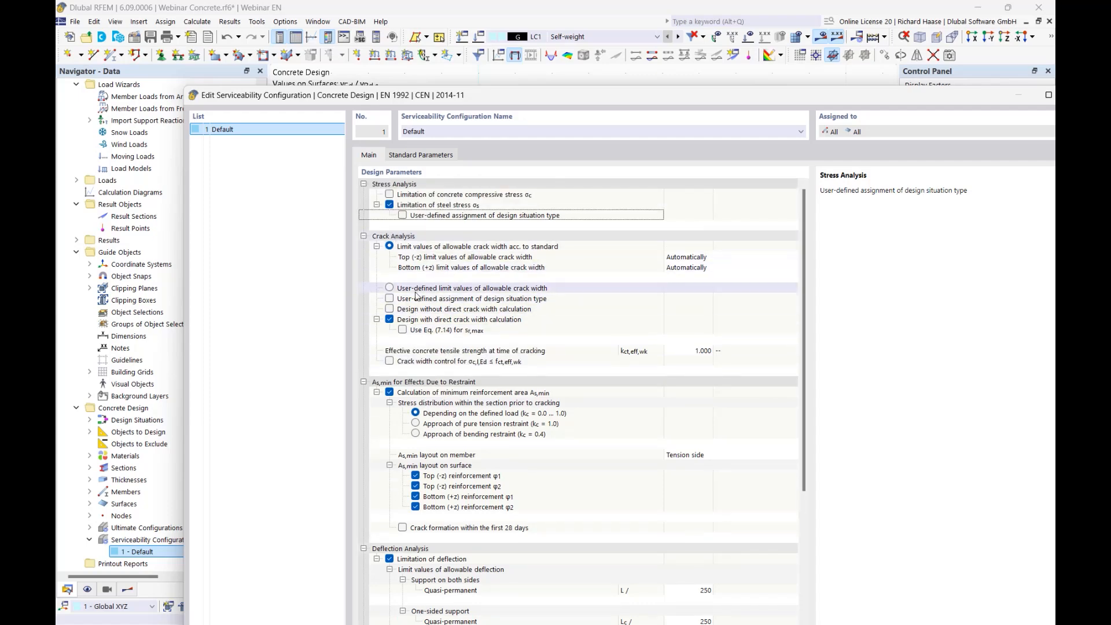
Enable the user-defined assignment of design situation type for the crack analysis, disable it again and close the serviceability configuration
{"action": "left_click", "coordinate": [389, 299]}
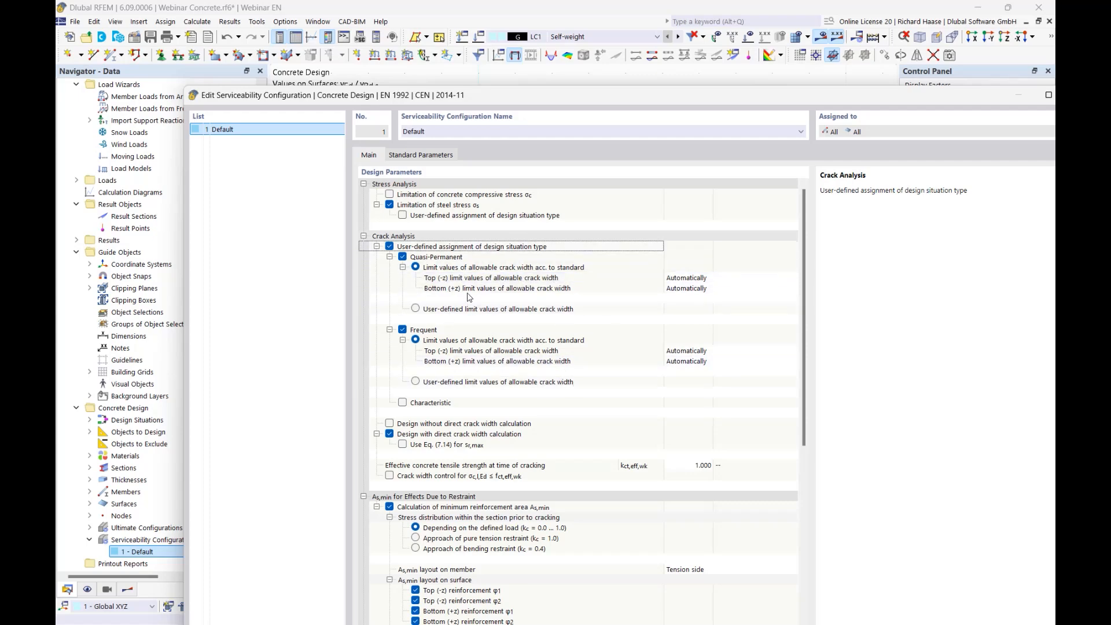
{"action": "left_click", "coordinate": [390, 247]}
{"action": "left_click_drag", "start_coordinate": [891, 95], "coordinate": [592, 84]}
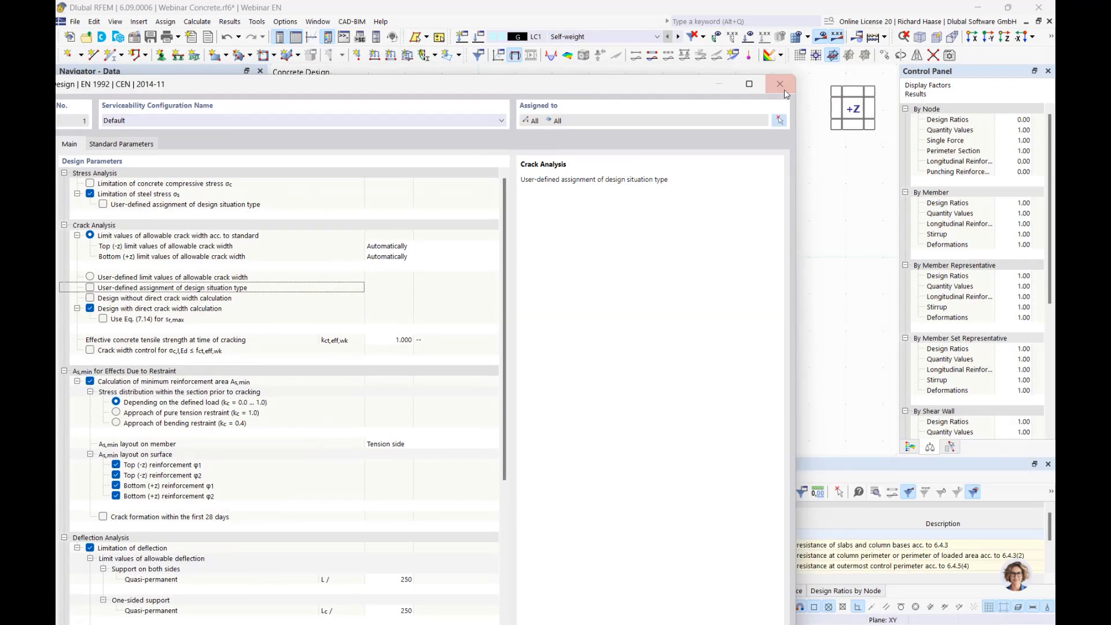
{"action": "left_click", "coordinate": [784, 91]}
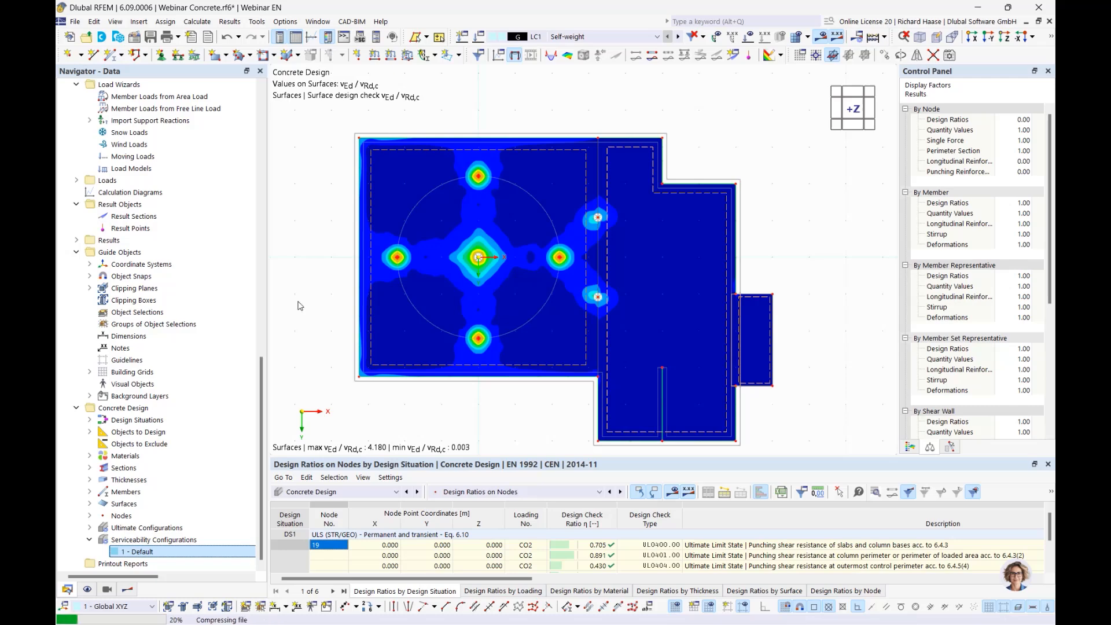
Show the slab in isometric view without results and switch the model display to Wireframe Model
{"action": "left_click", "coordinate": [872, 132]}
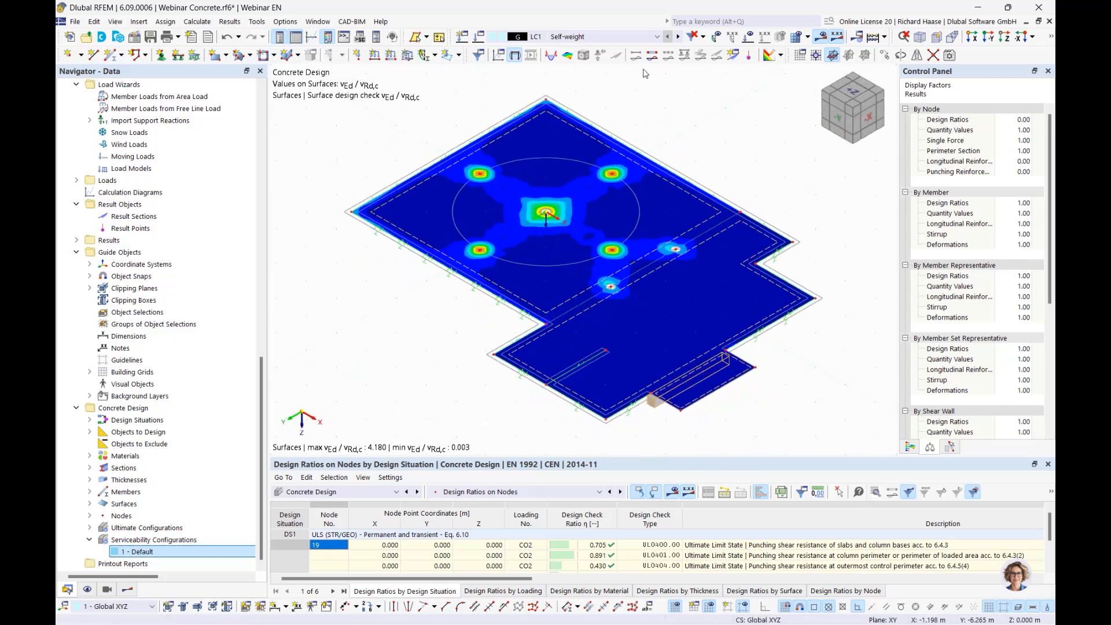
{"action": "left_click", "coordinate": [820, 37]}
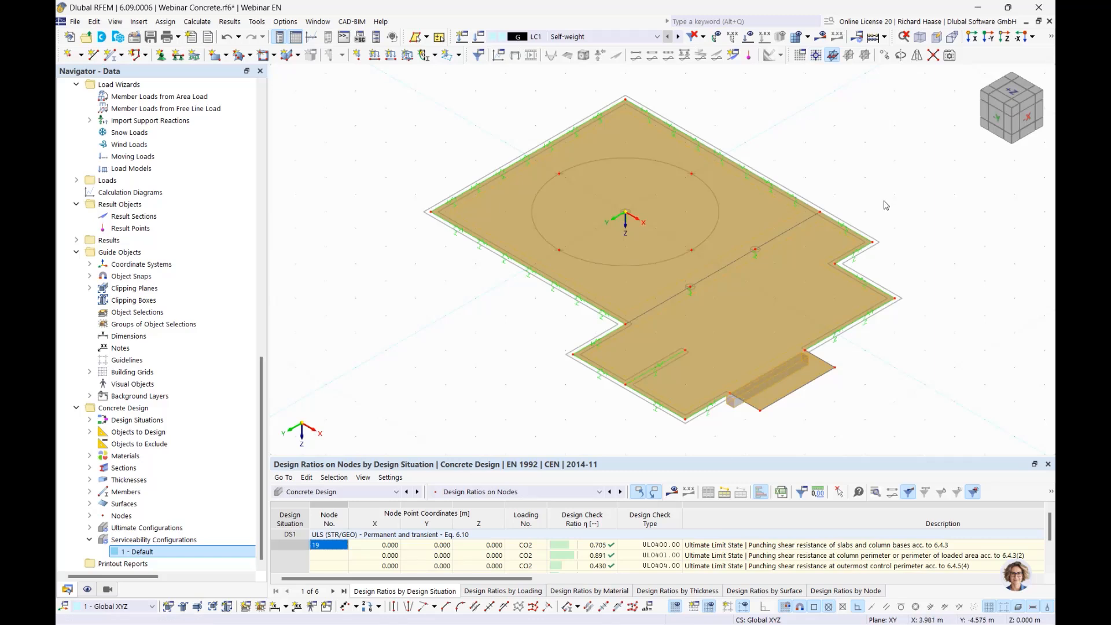
{"action": "middle_click_drag", "start_coordinate": [916, 200], "coordinate": [843, 168]}
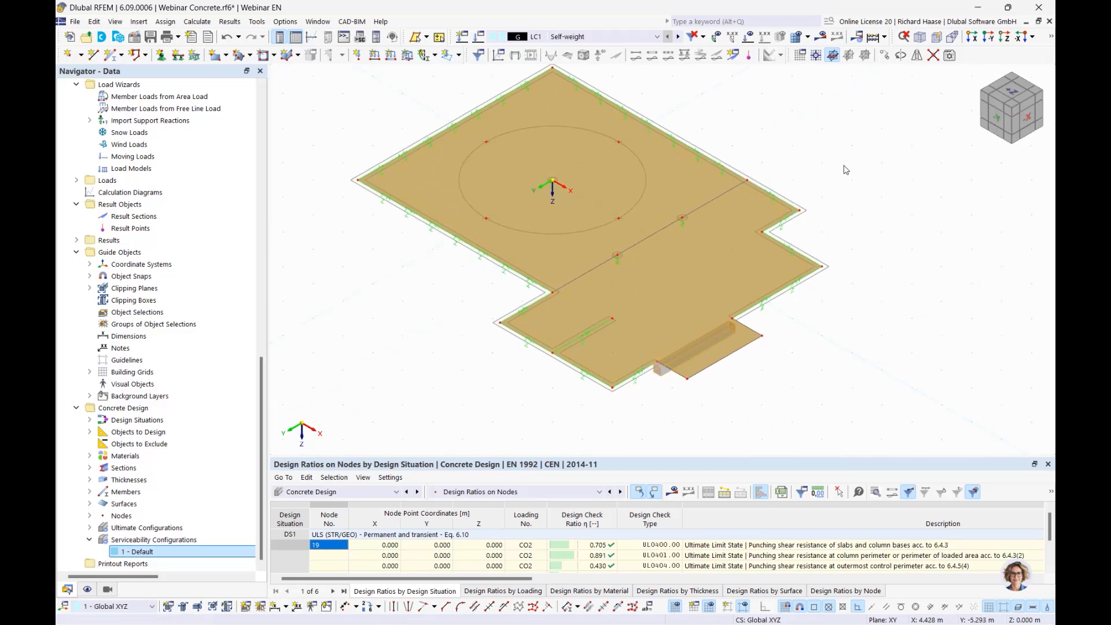
{"action": "left_click", "coordinate": [1050, 38]}
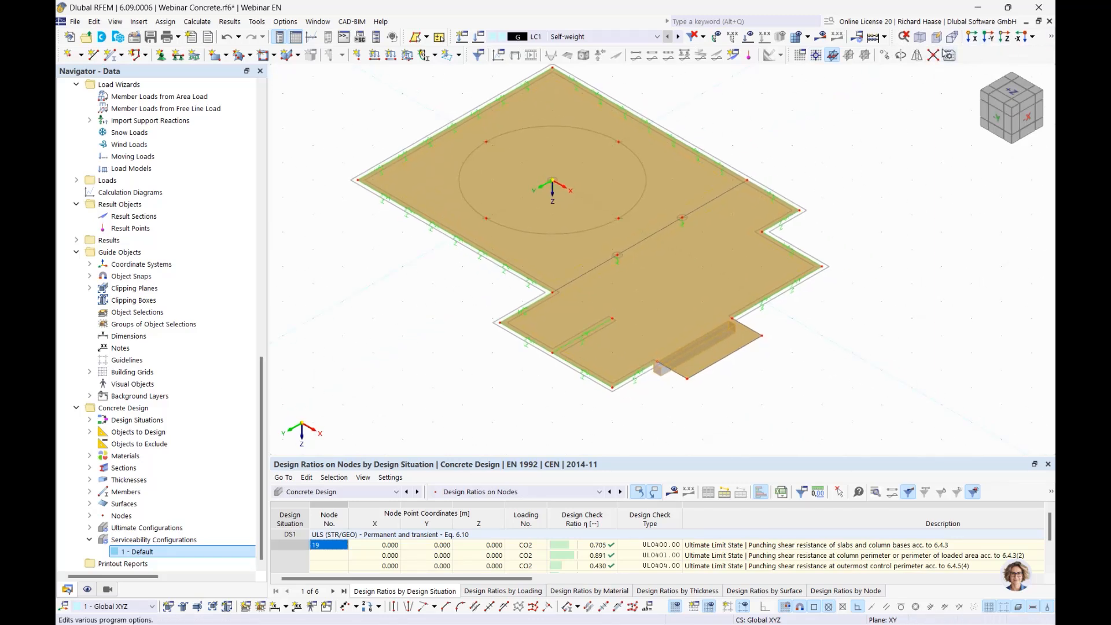
{"action": "left_click", "coordinate": [934, 54]}
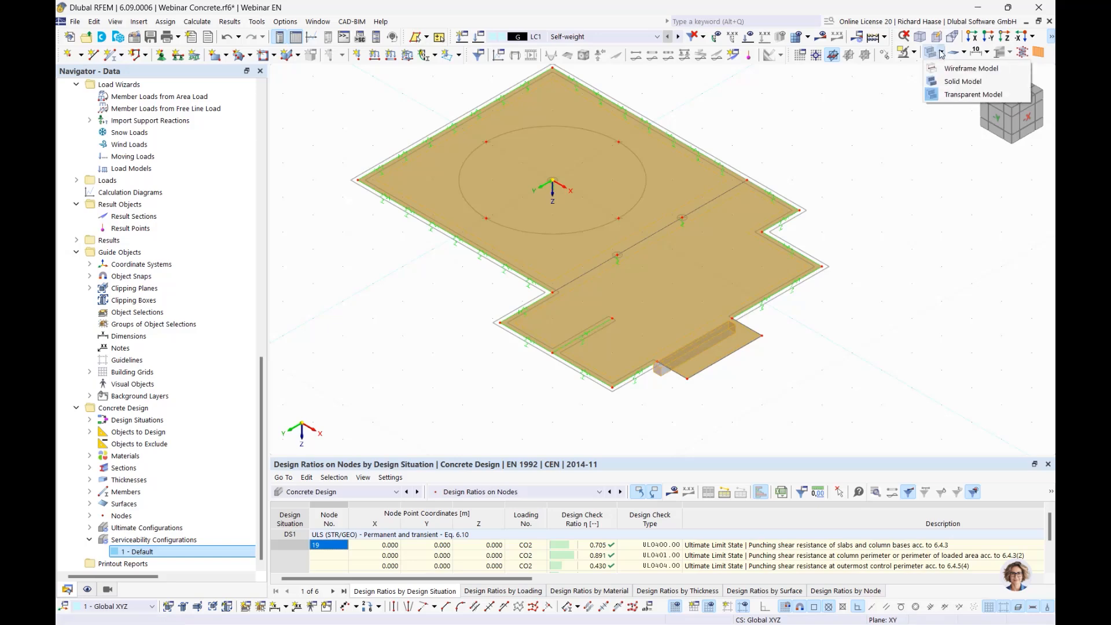
{"action": "left_click", "coordinate": [942, 68]}
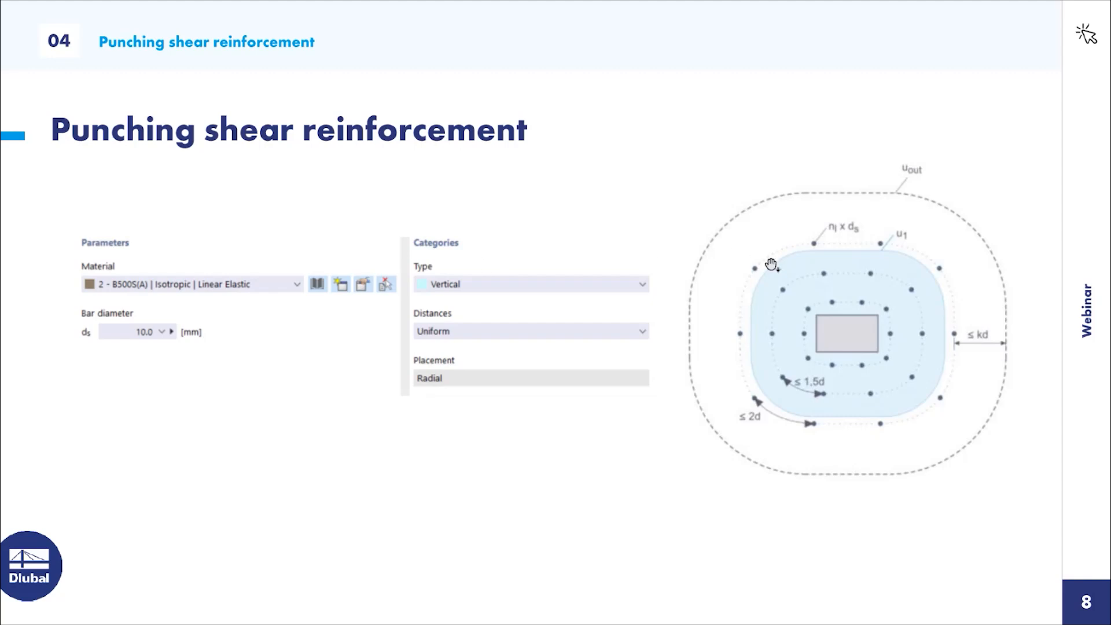
{"action": "key", "text": "Right"}
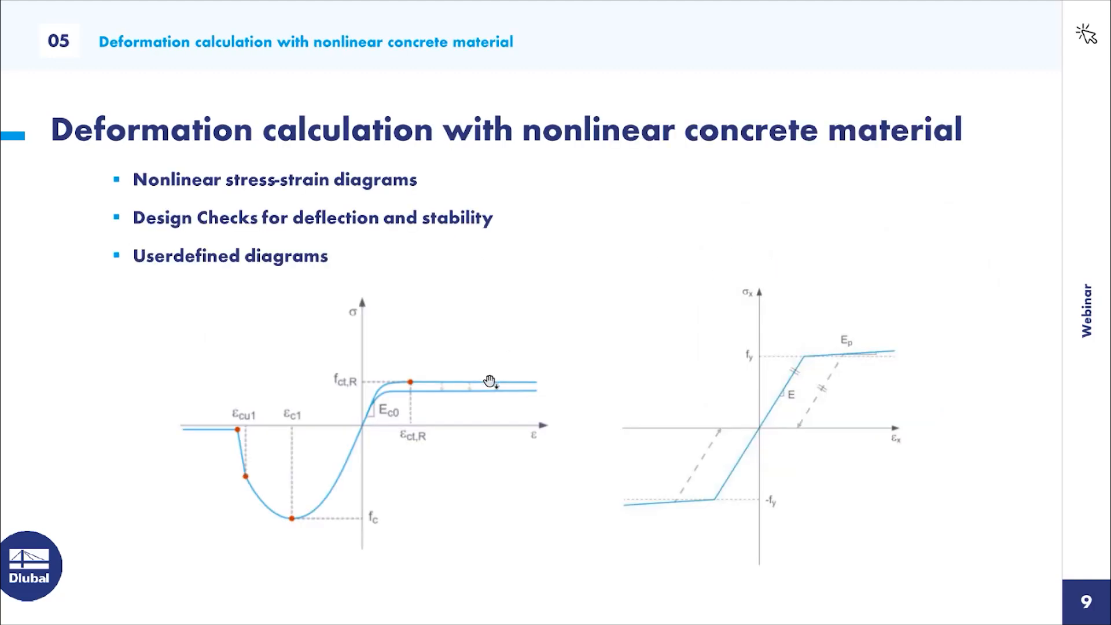
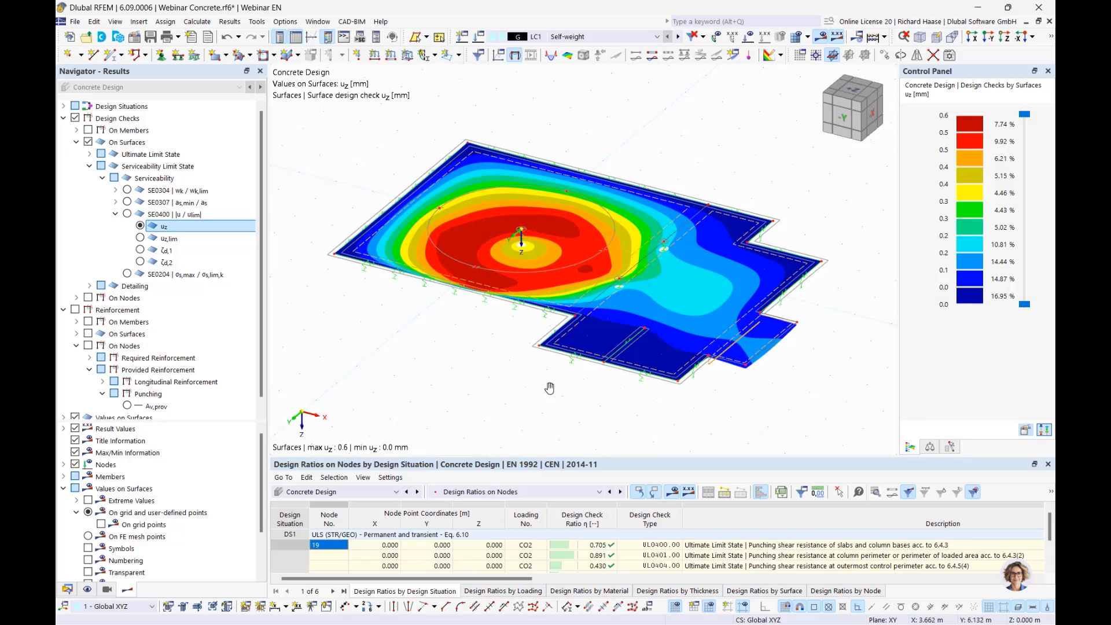
Activate the Nonlinear Material Behavior analysis add-on in the base data of the Webinar Concrete model
{"action": "middle_click_drag", "start_coordinate": [546, 387], "coordinate": [580, 415]}
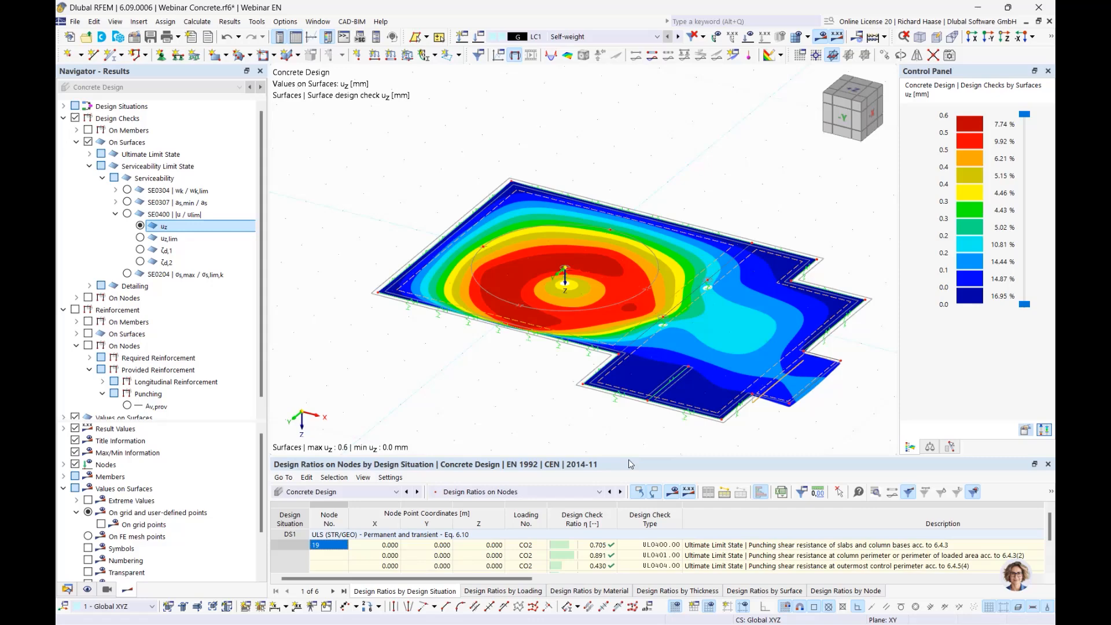
{"action": "left_click", "coordinate": [67, 589]}
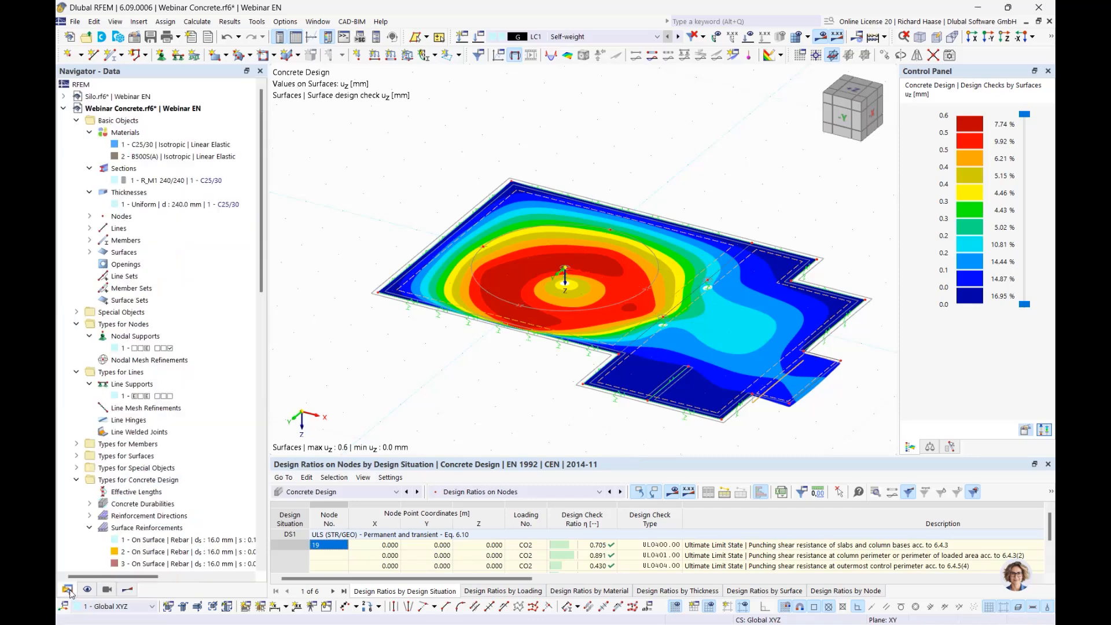
{"action": "right_click", "coordinate": [167, 110]}
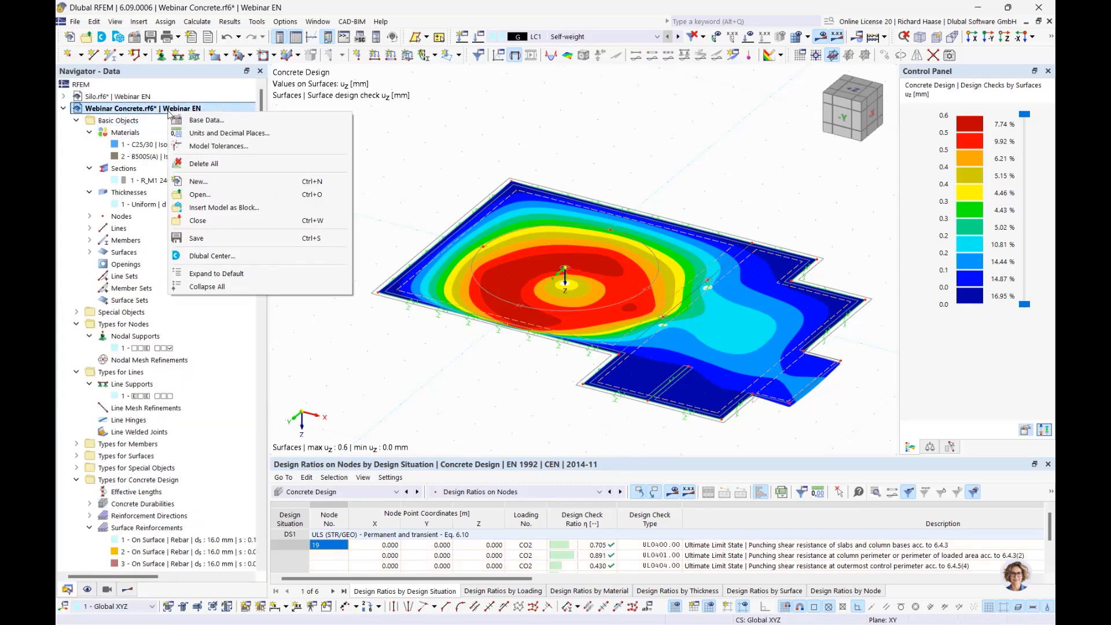
{"action": "left_click", "coordinate": [219, 121]}
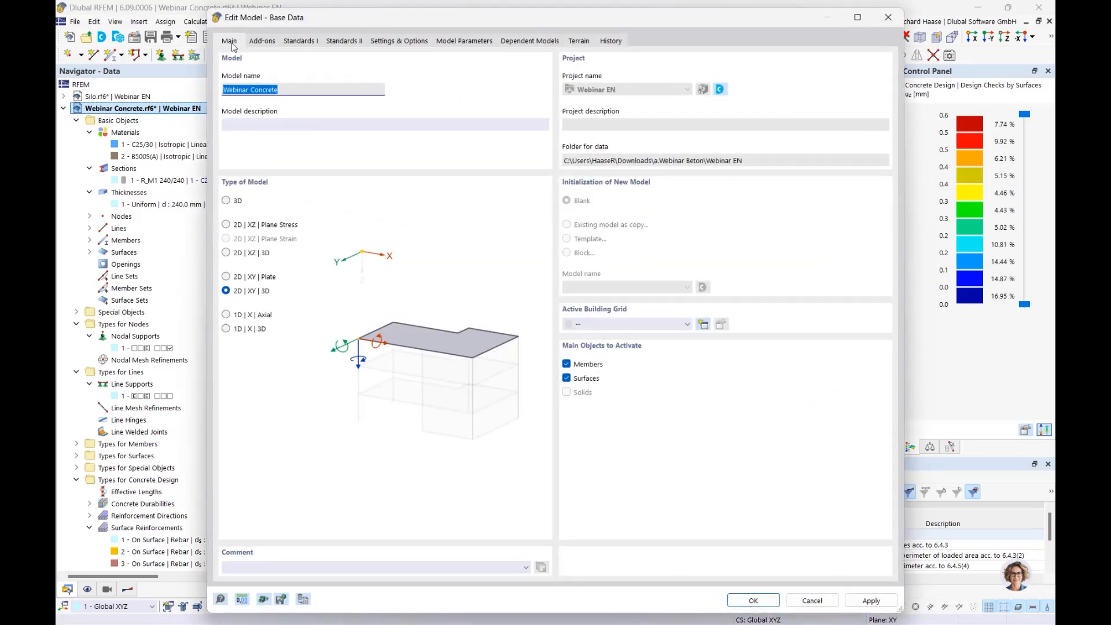
{"action": "left_click", "coordinate": [255, 43]}
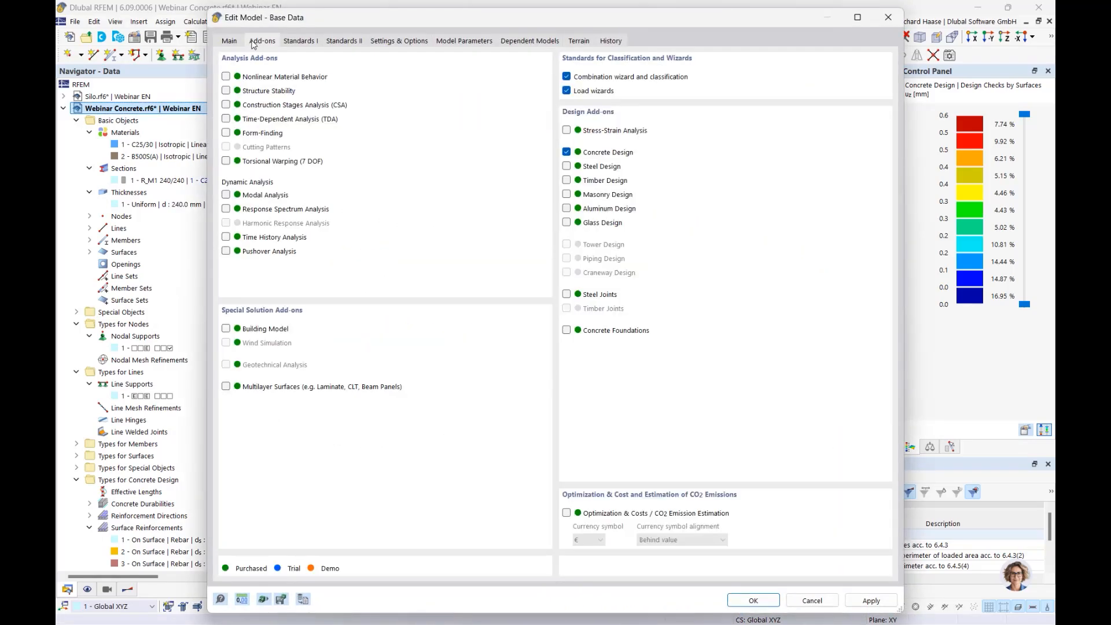
{"action": "left_click", "coordinate": [253, 78]}
{"action": "left_click", "coordinate": [753, 601]}
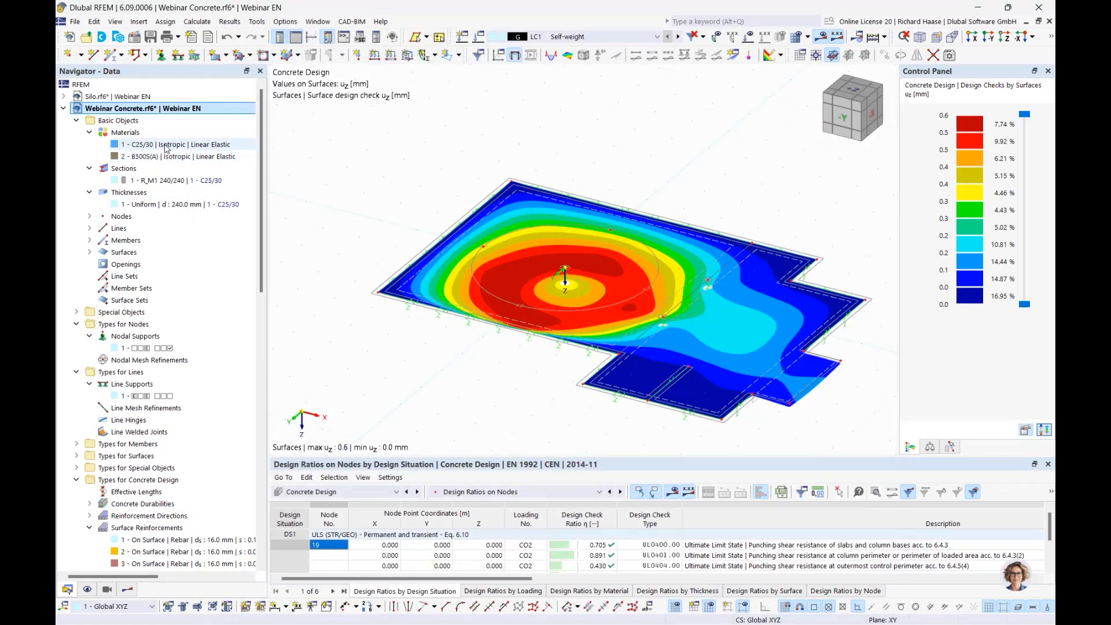
Open the C25/30 concrete material for editing and enable Creep in its time-dependent properties
{"action": "double_click", "coordinate": [166, 148]}
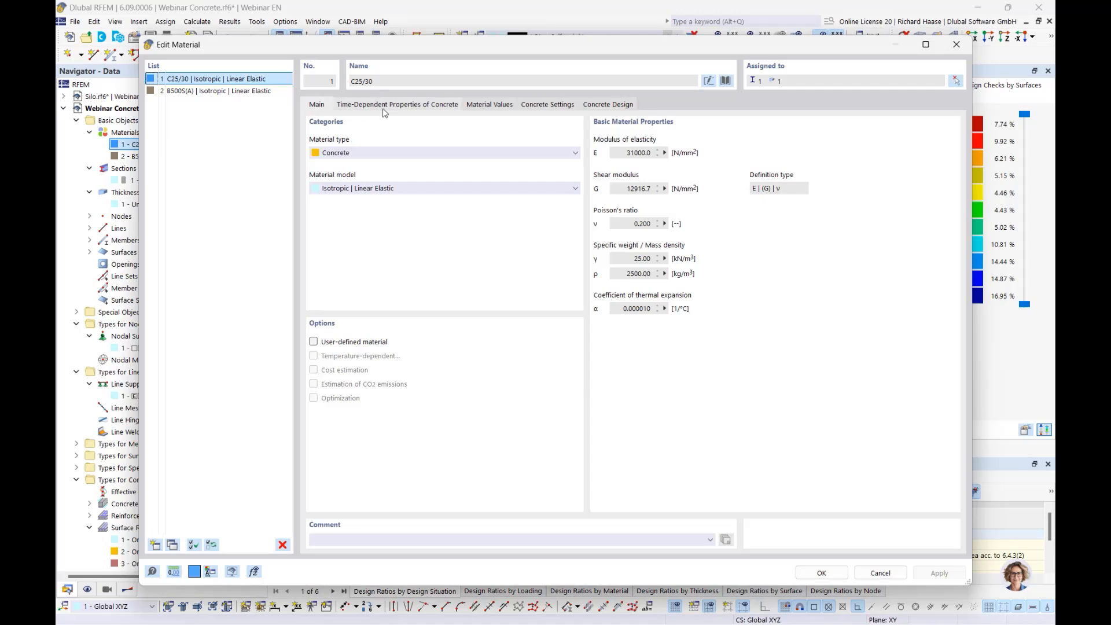
{"action": "left_click", "coordinate": [399, 107]}
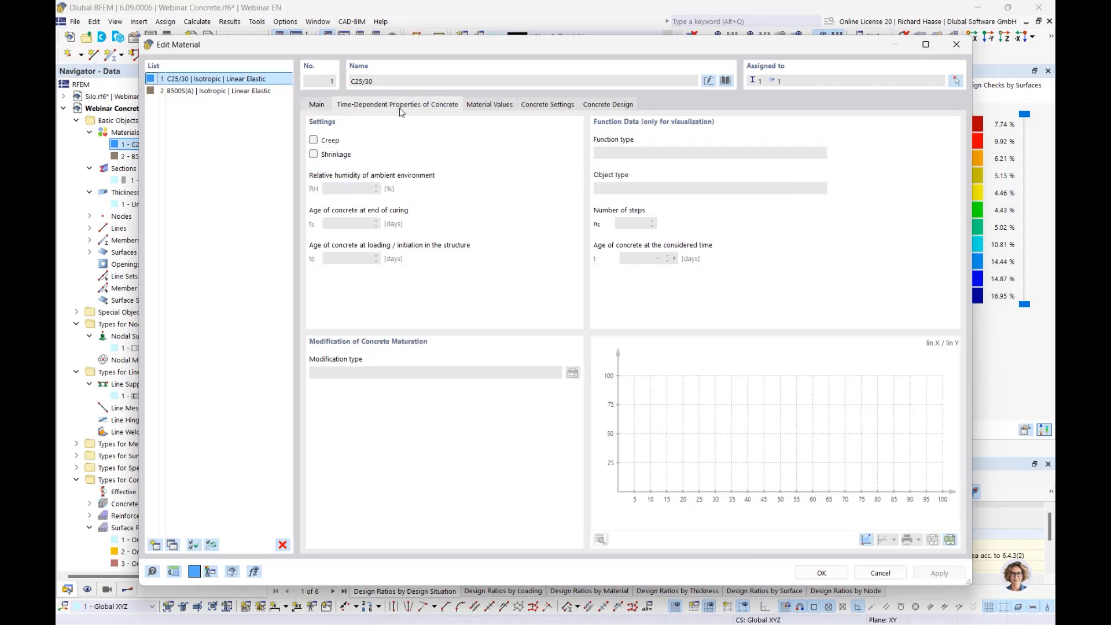
{"action": "left_click", "coordinate": [313, 140]}
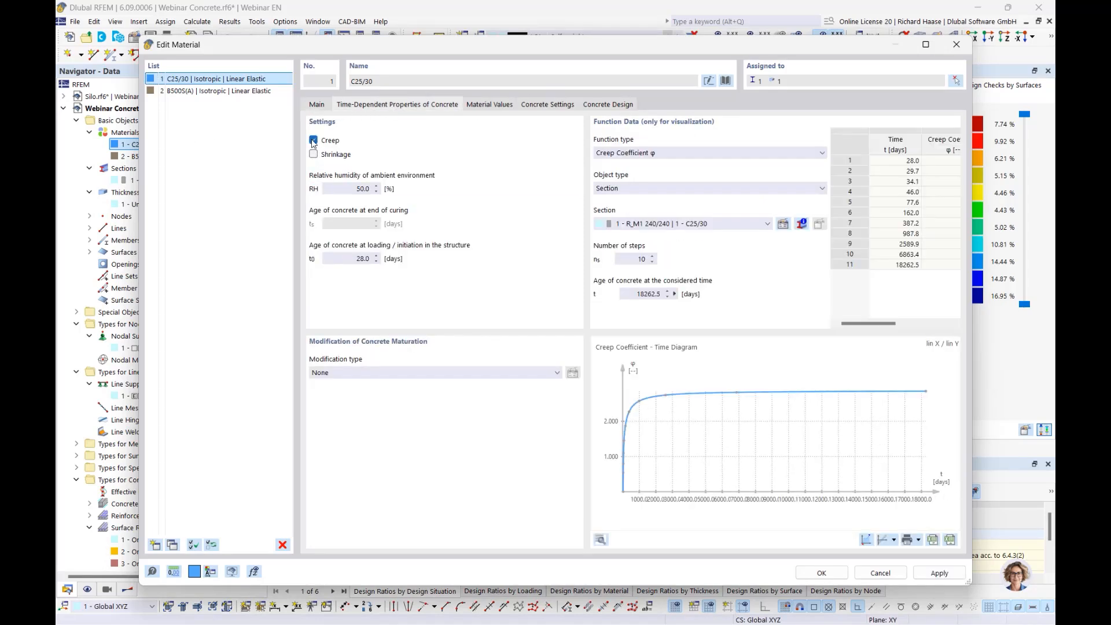
Duplicate the C25/30 and B500S(A) materials and set the copied concrete's material model to Anisotropic | Damage
{"action": "left_click", "coordinate": [234, 91], "text": "shift"}
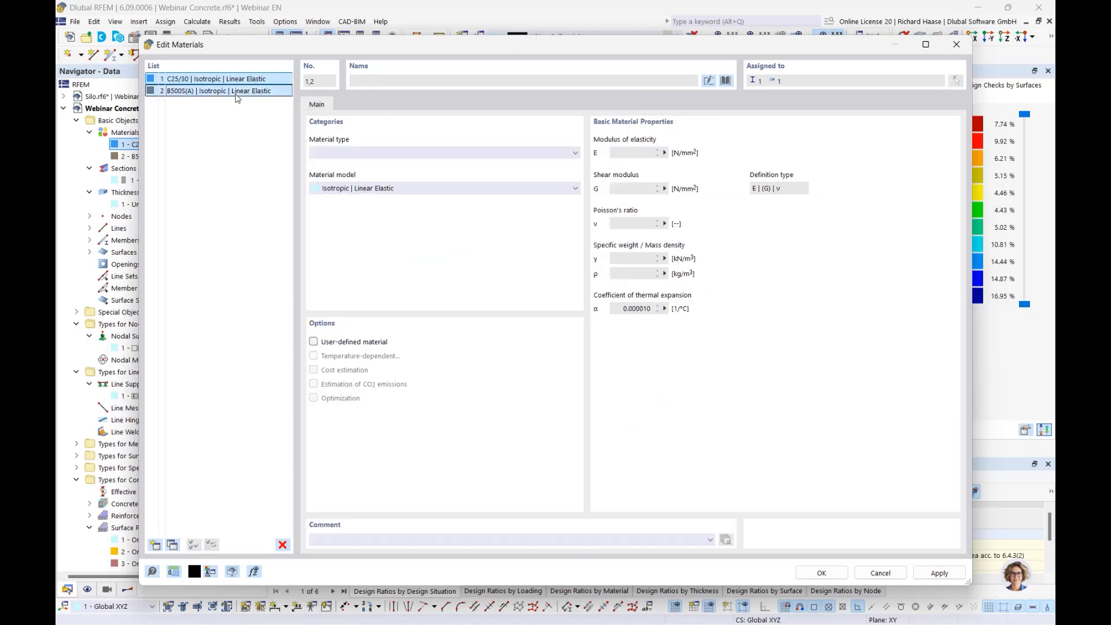
{"action": "left_click", "coordinate": [173, 545]}
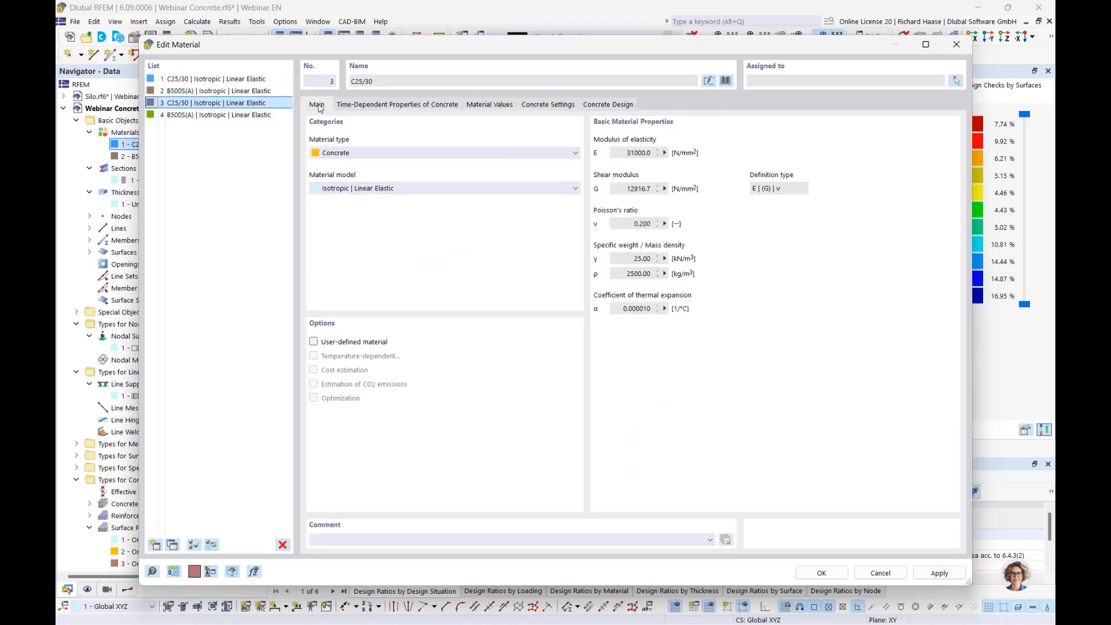
{"action": "left_click", "coordinate": [391, 189]}
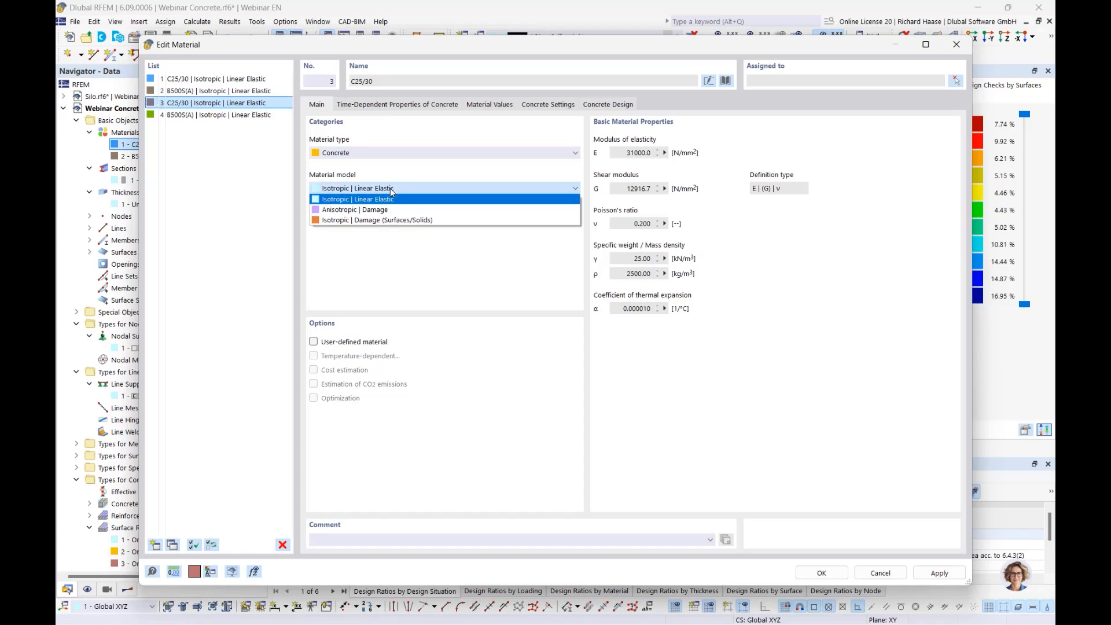
{"action": "left_click", "coordinate": [344, 211]}
Review the copied concrete's Anisotropic | Damage parameters, including the diagram definition options, and switch tension stiffening off and on again
{"action": "left_click", "coordinate": [368, 105]}
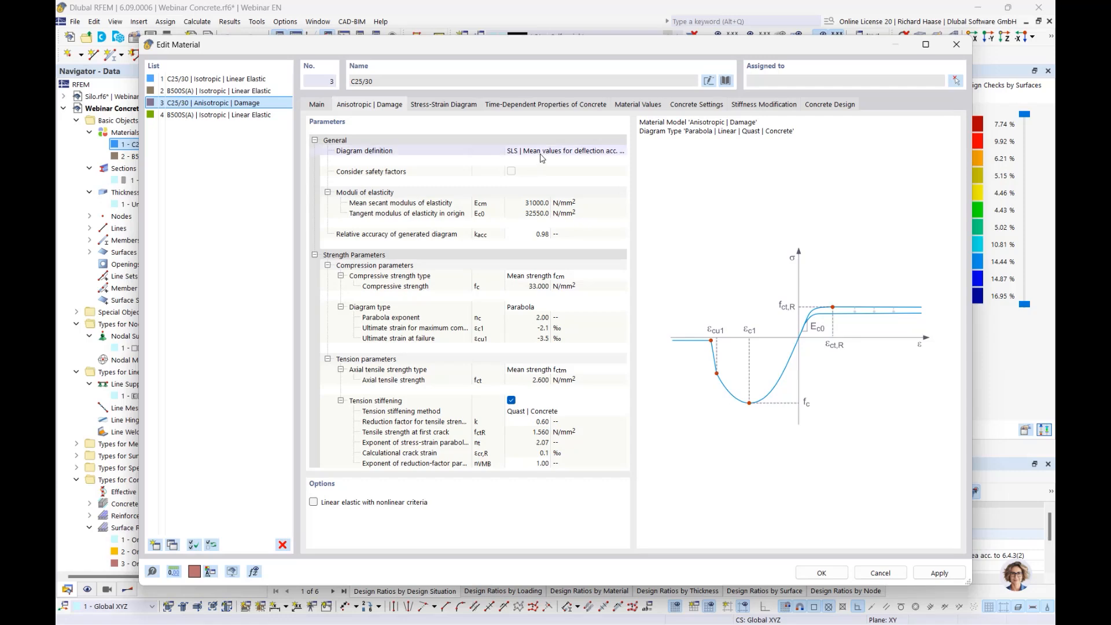
{"action": "left_click", "coordinate": [511, 155]}
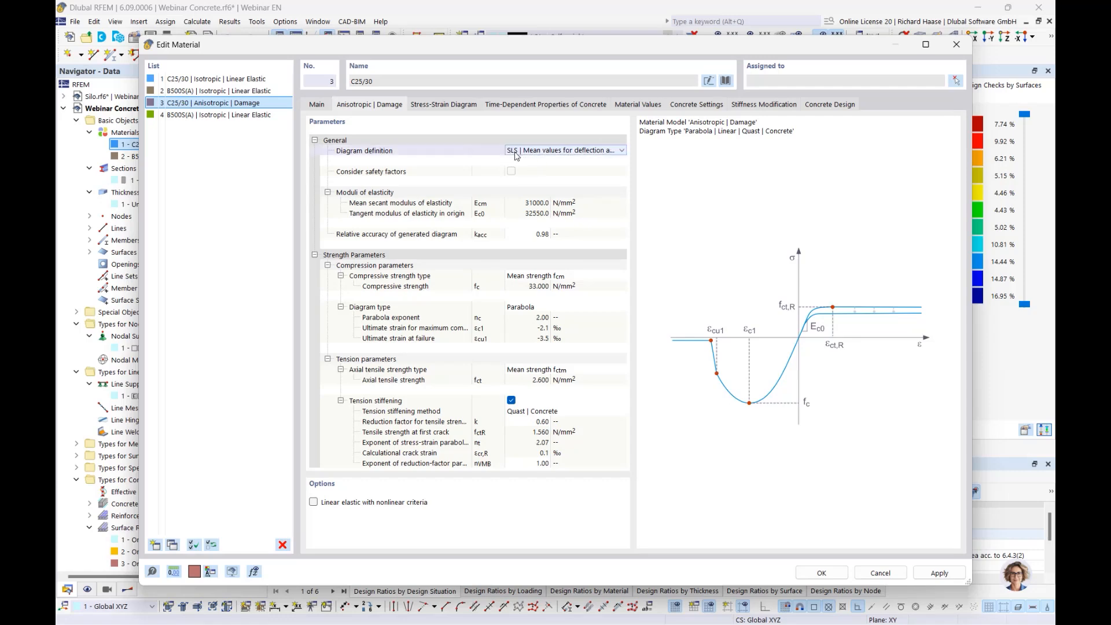
{"action": "left_click", "coordinate": [531, 154]}
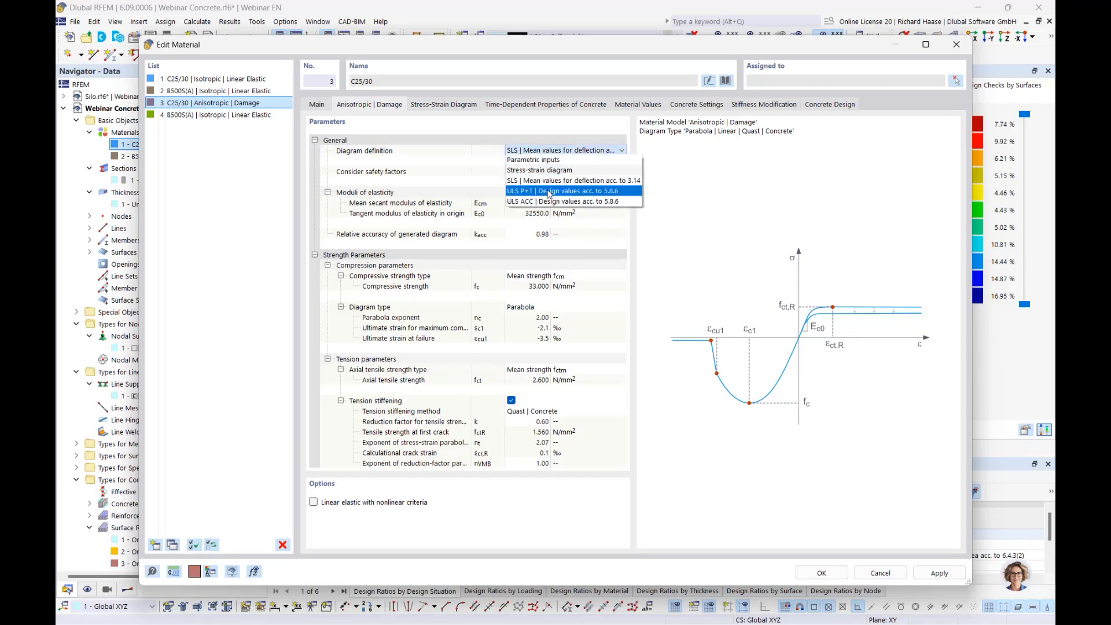
{"action": "left_click", "coordinate": [472, 141]}
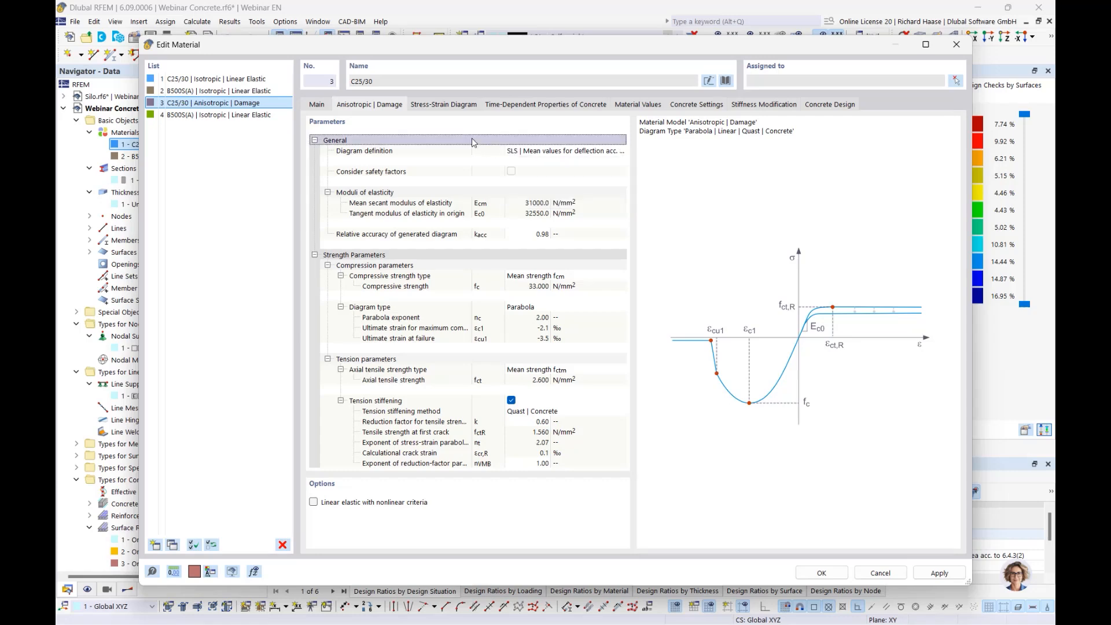
{"action": "left_click", "coordinate": [511, 401]}
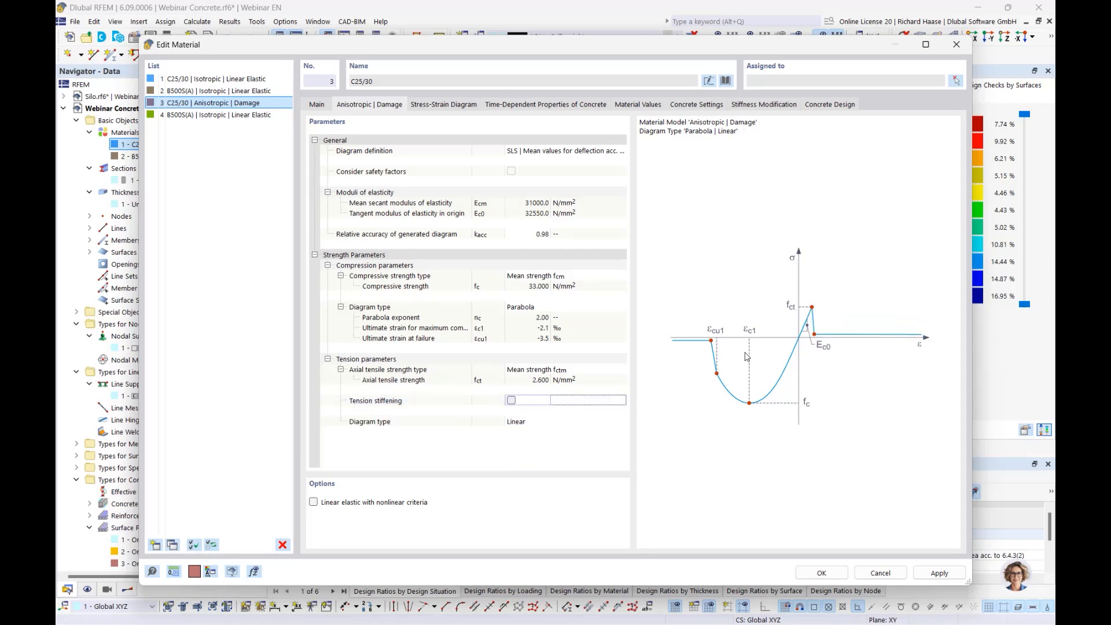
{"action": "left_click", "coordinate": [511, 401]}
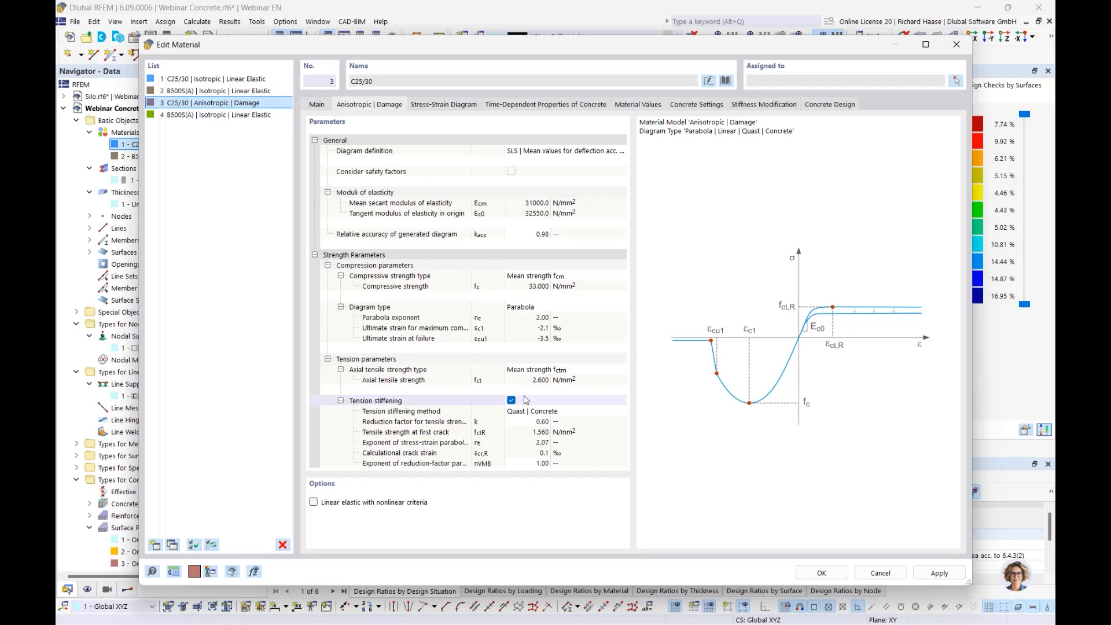
Examine the copied concrete's stress-strain diagram and its time-dependent properties, and return to its main material data
{"action": "left_click", "coordinate": [457, 107]}
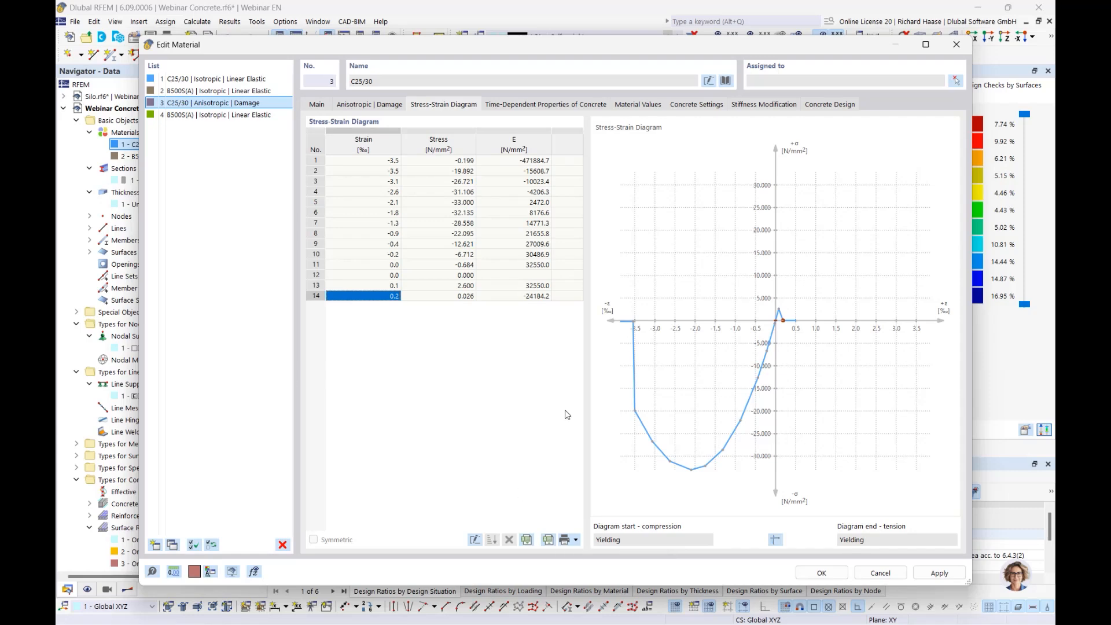
{"action": "left_click", "coordinate": [547, 105]}
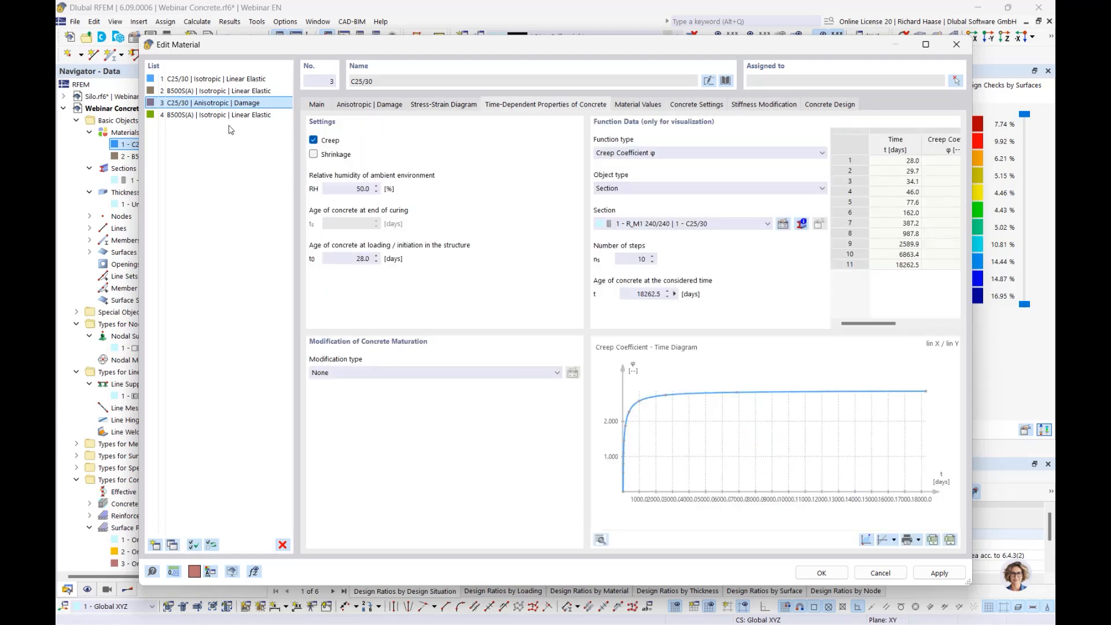
{"action": "left_click", "coordinate": [317, 106]}
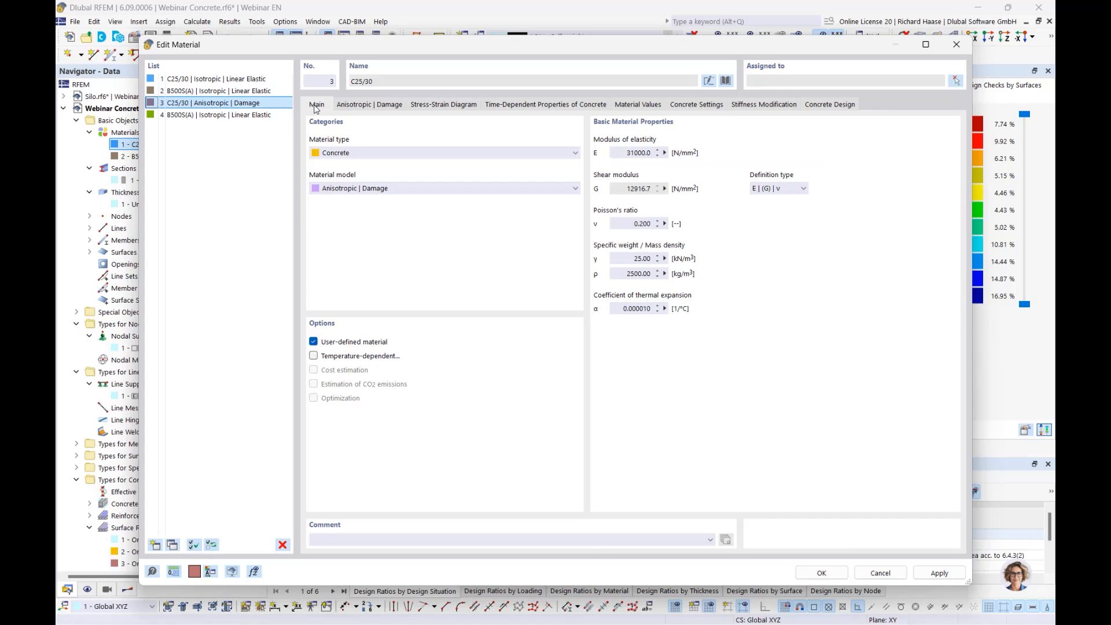
Set the material model of the copied B500S(A) reinforcing steel to Isotropic | Plastic (Members)
{"action": "left_click", "coordinate": [204, 115]}
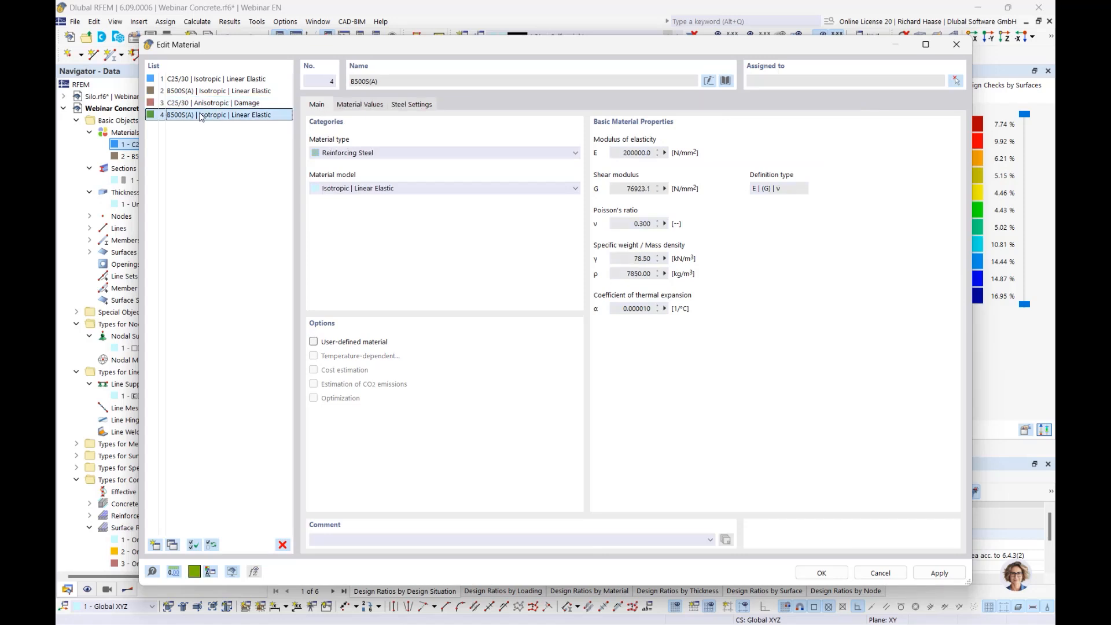
{"action": "left_click", "coordinate": [375, 194]}
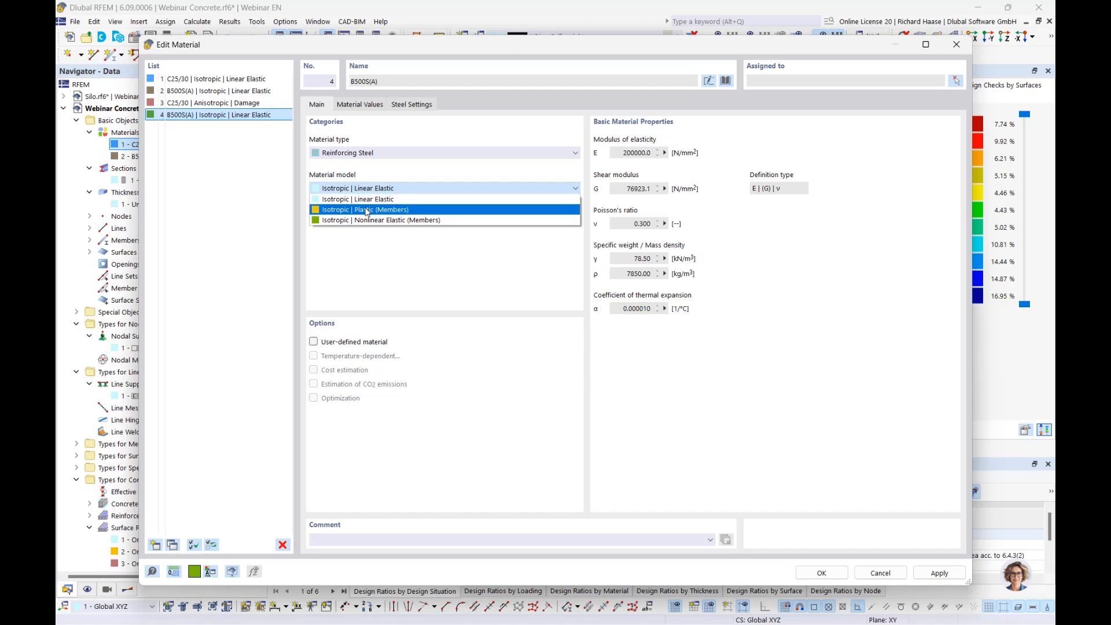
{"action": "left_click", "coordinate": [382, 212]}
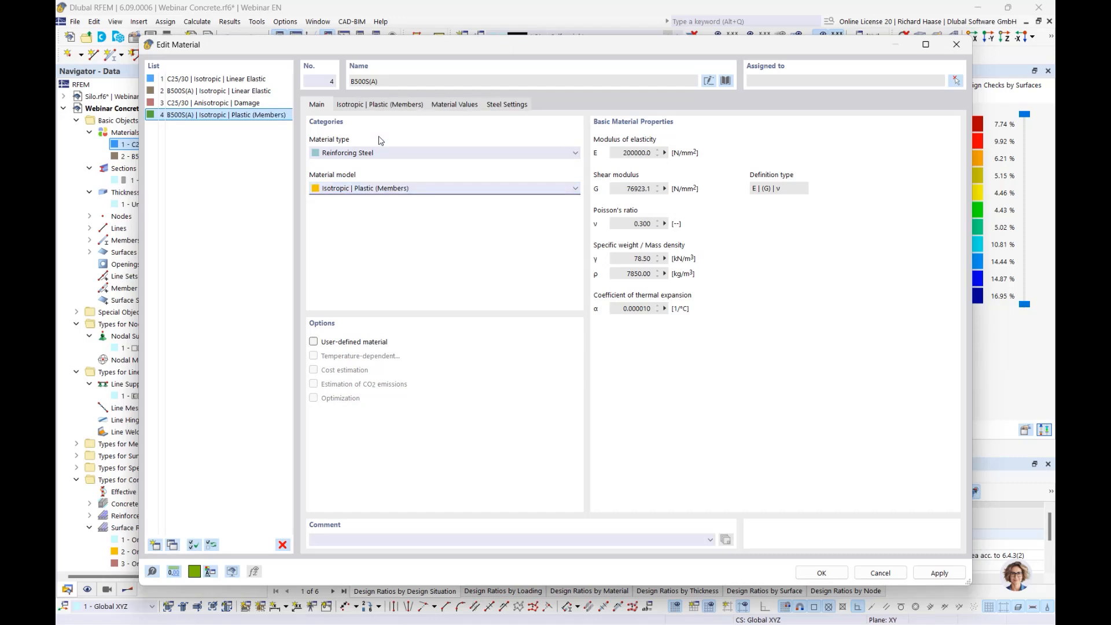
Review the copied reinforcing steel's Isotropic | Plastic (Members) parameters, and accept the new materials along with the deletion of existing results
{"action": "left_click", "coordinate": [382, 106]}
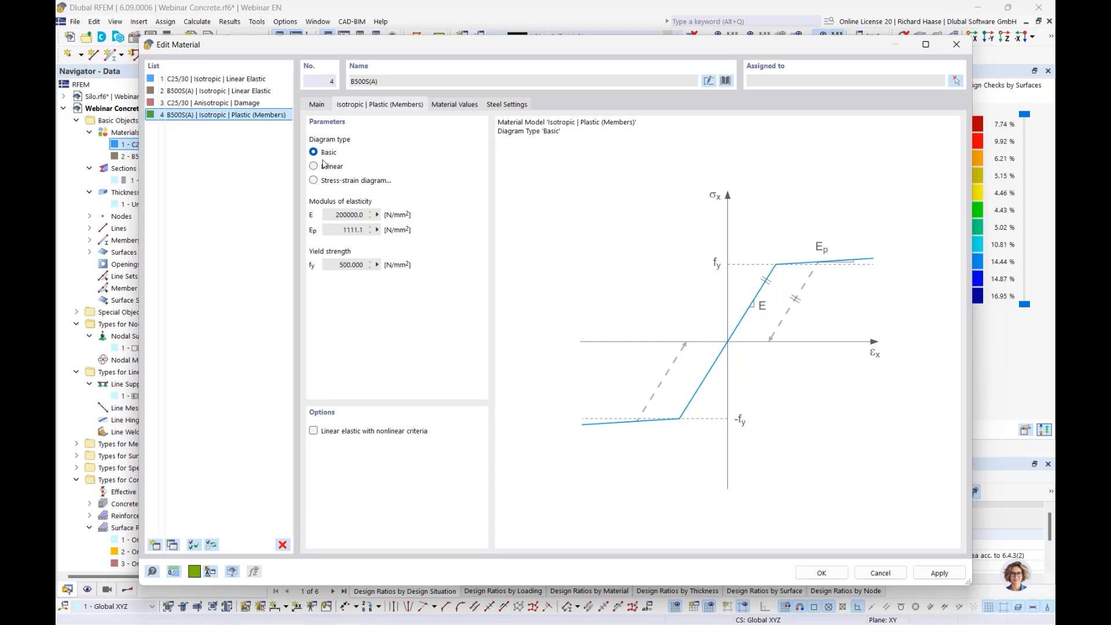
{"action": "left_click", "coordinate": [821, 573]}
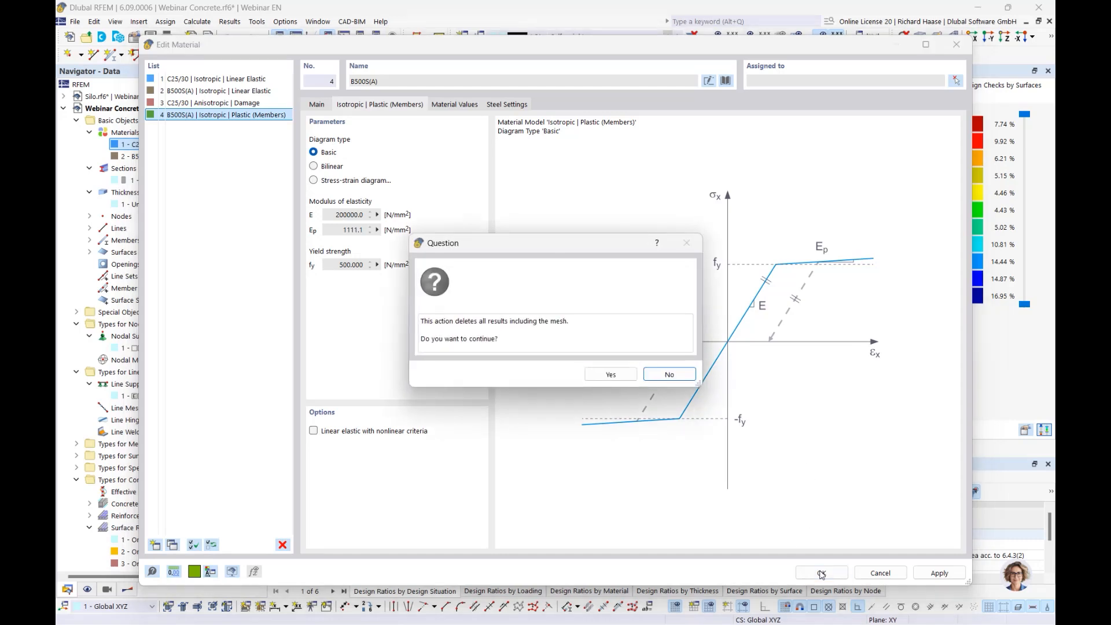
{"action": "left_click", "coordinate": [611, 375]}
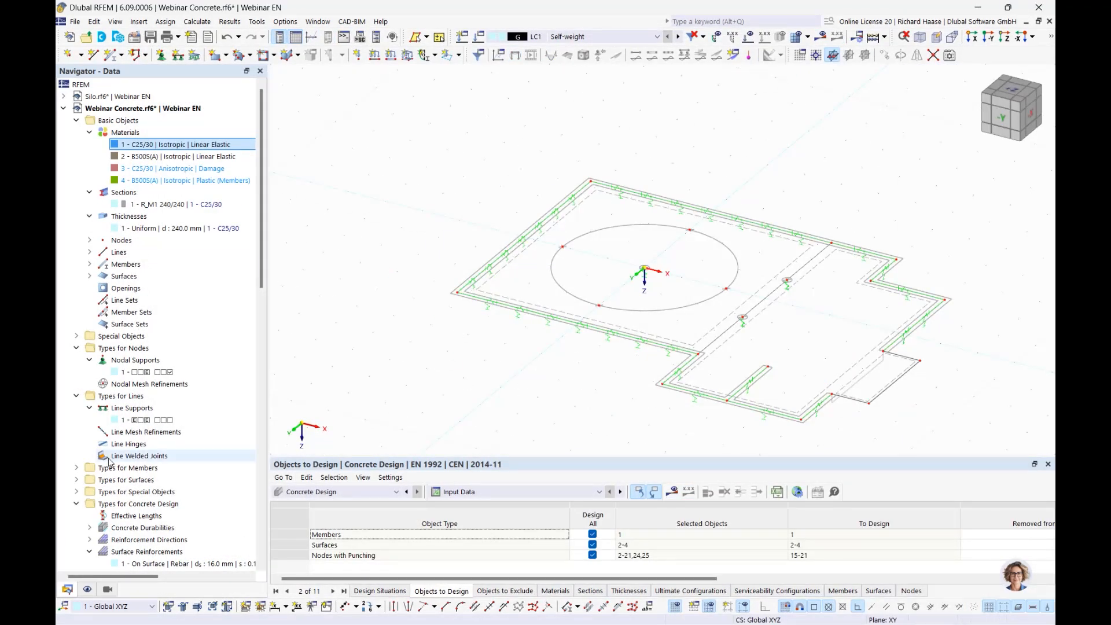
Duplicate the DS4 SLS - Quasi-permanent design situation and name the copy NL
{"action": "scroll", "coordinate": [156, 364], "scroll_direction": "down", "scroll_amount": 1}
{"action": "scroll", "coordinate": [153, 278], "scroll_direction": "up", "scroll_amount": 1}
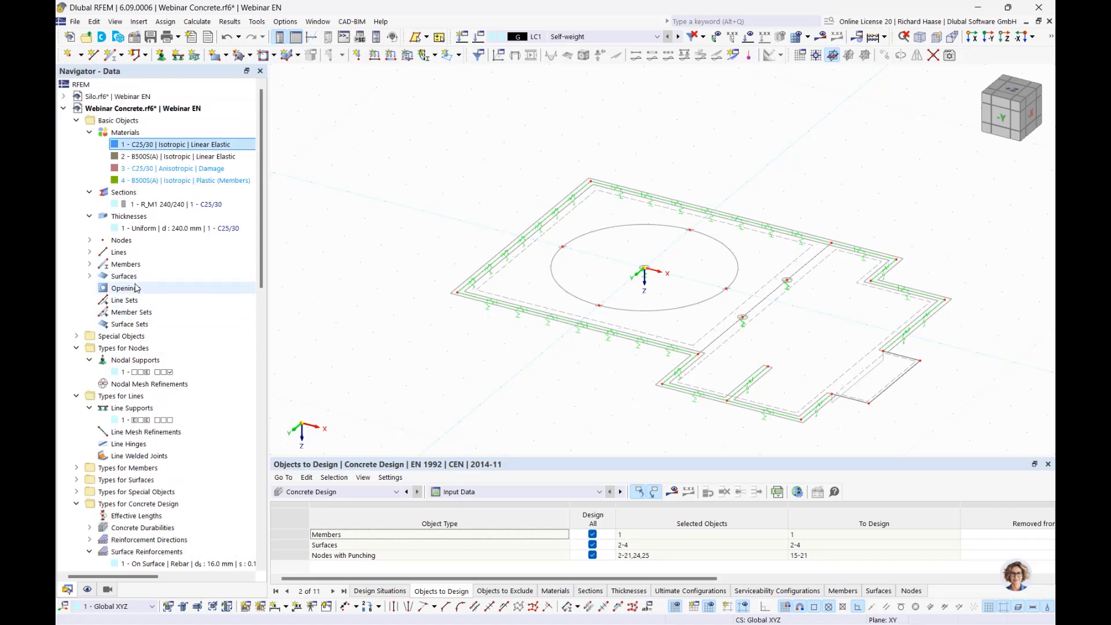
{"action": "scroll", "coordinate": [153, 347], "scroll_direction": "down", "scroll_amount": 4}
{"action": "right_click", "coordinate": [215, 504]}
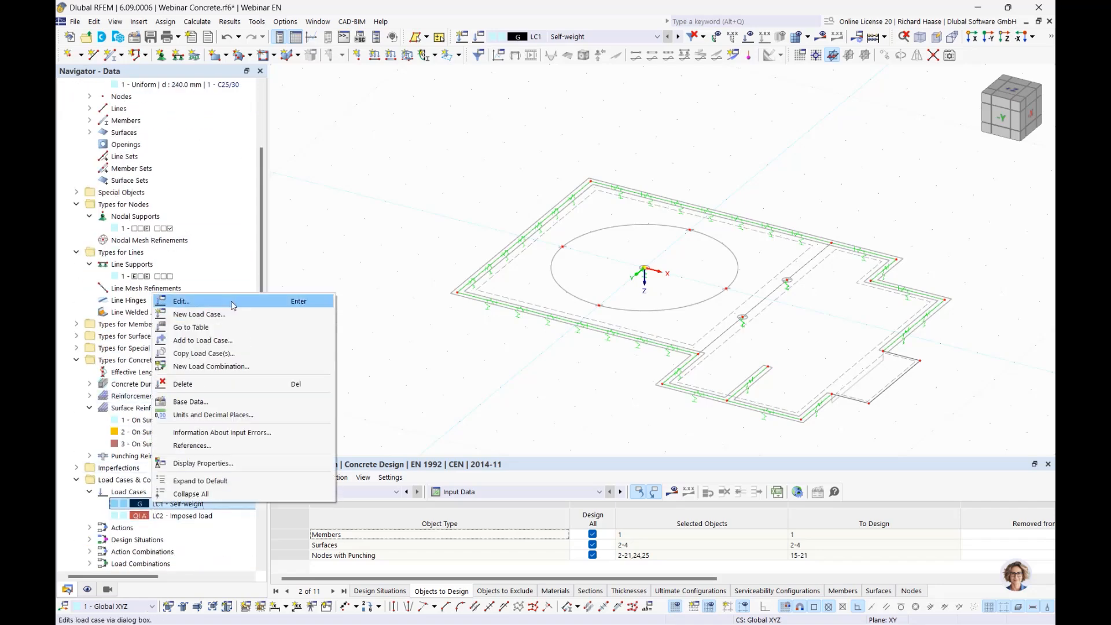
{"action": "left_click", "coordinate": [231, 302]}
{"action": "left_click", "coordinate": [256, 57]}
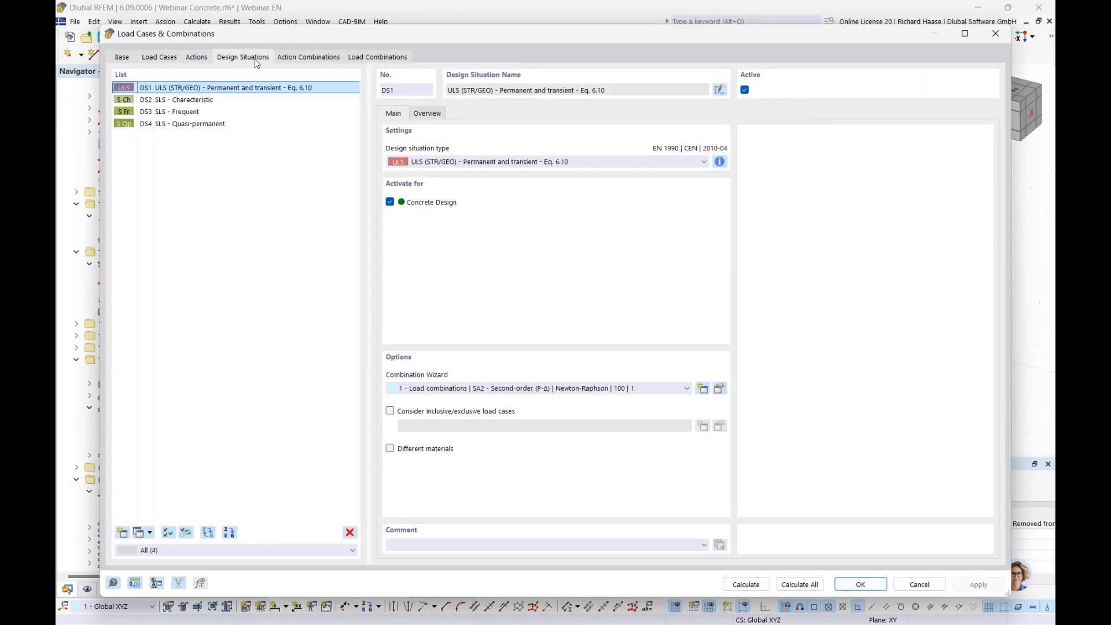
{"action": "left_click", "coordinate": [215, 125]}
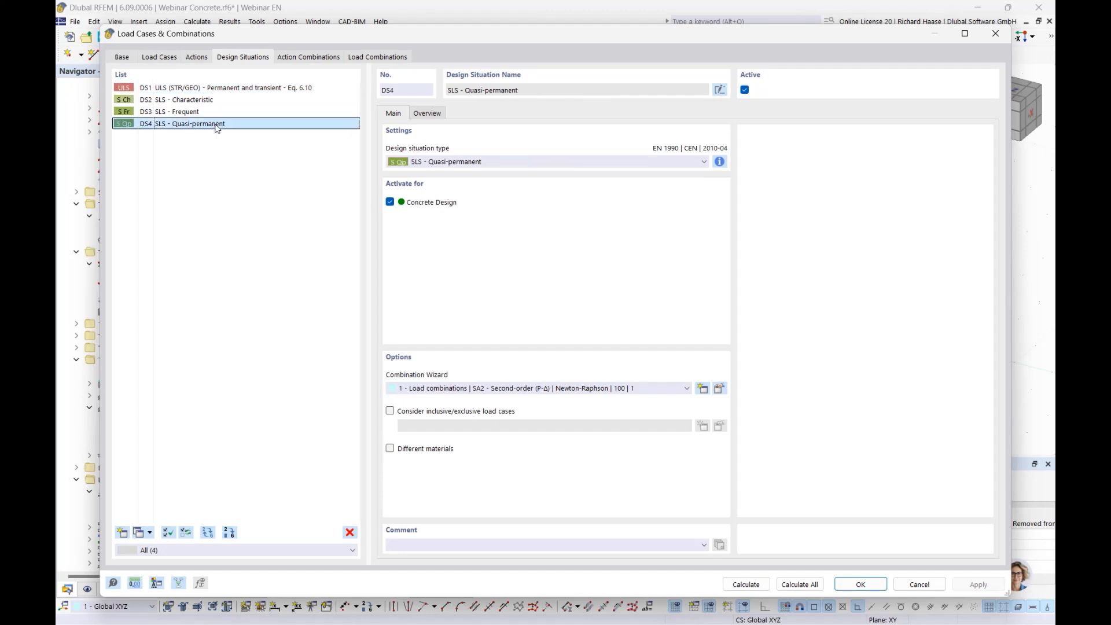
{"action": "left_click", "coordinate": [139, 532]}
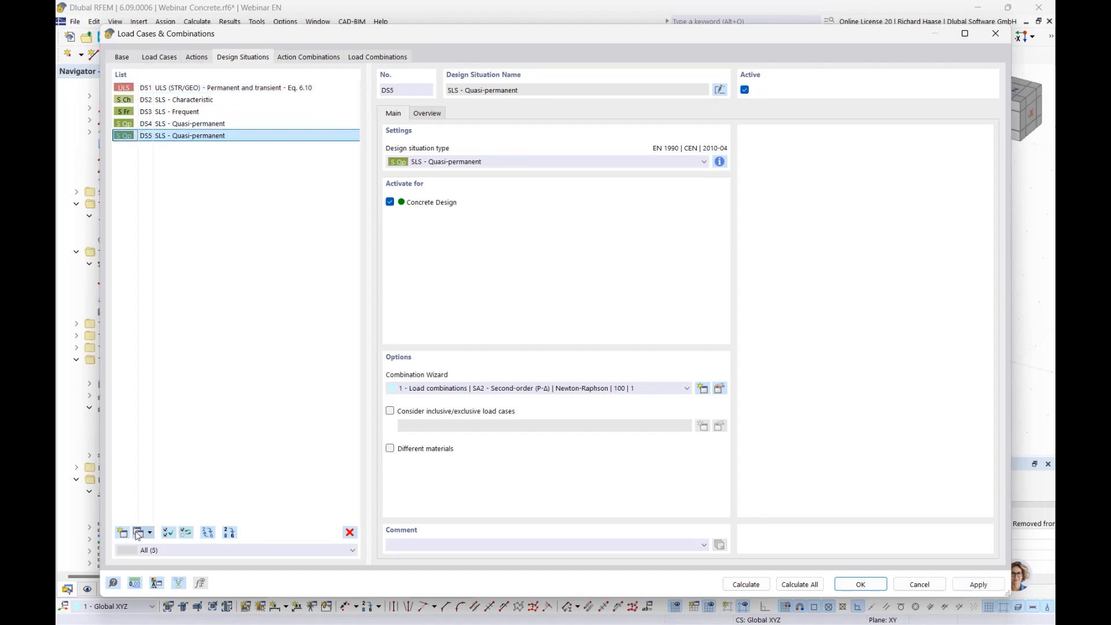
{"action": "left_click", "coordinate": [719, 90]}
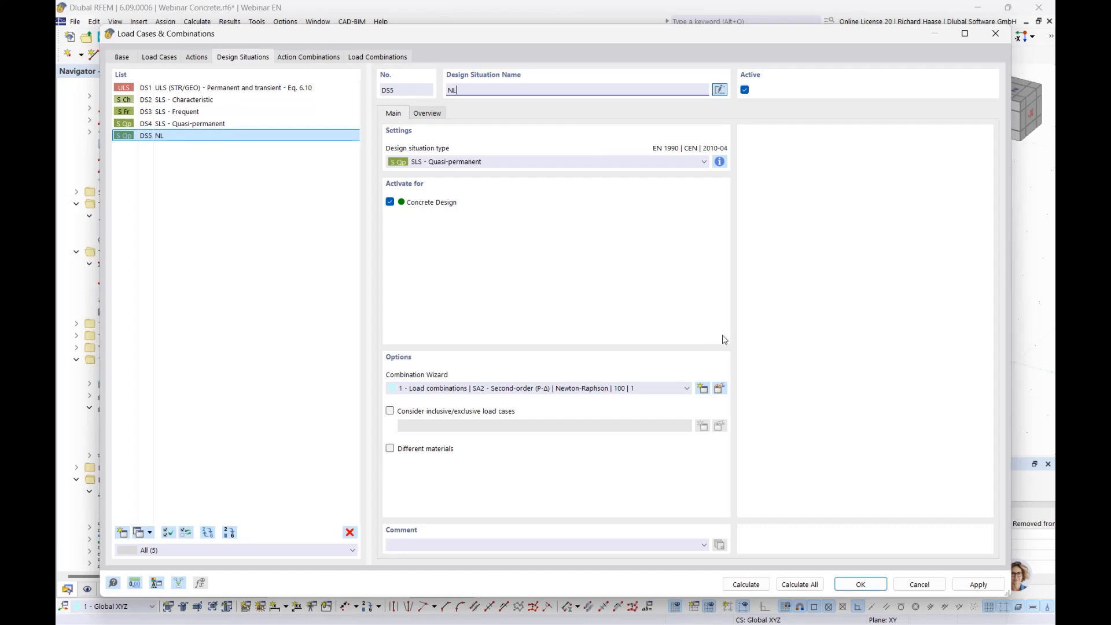
Duplicate combination wizard 1 with second-order load combinations and name the copy NL
{"action": "left_click", "coordinate": [720, 389]}
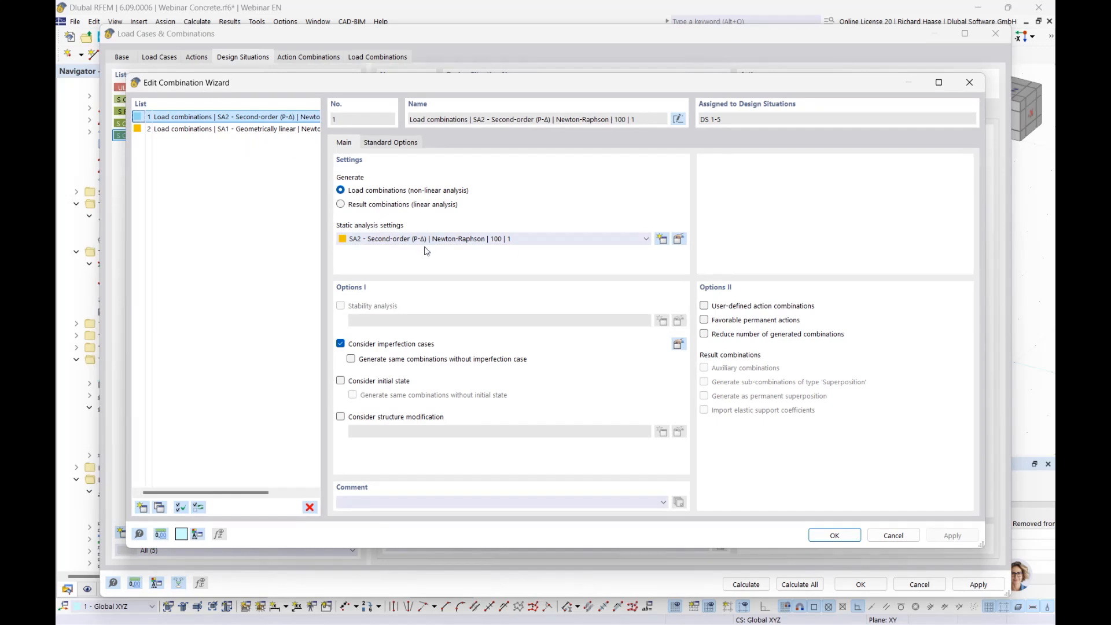
{"action": "left_click", "coordinate": [161, 508]}
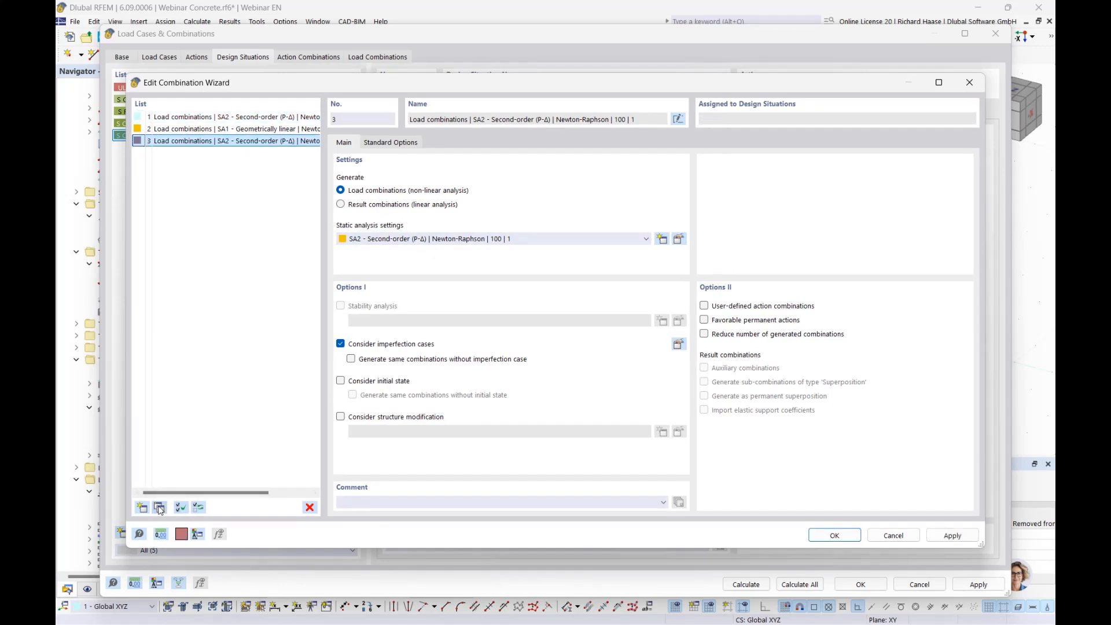
{"action": "left_click", "coordinate": [678, 119]}
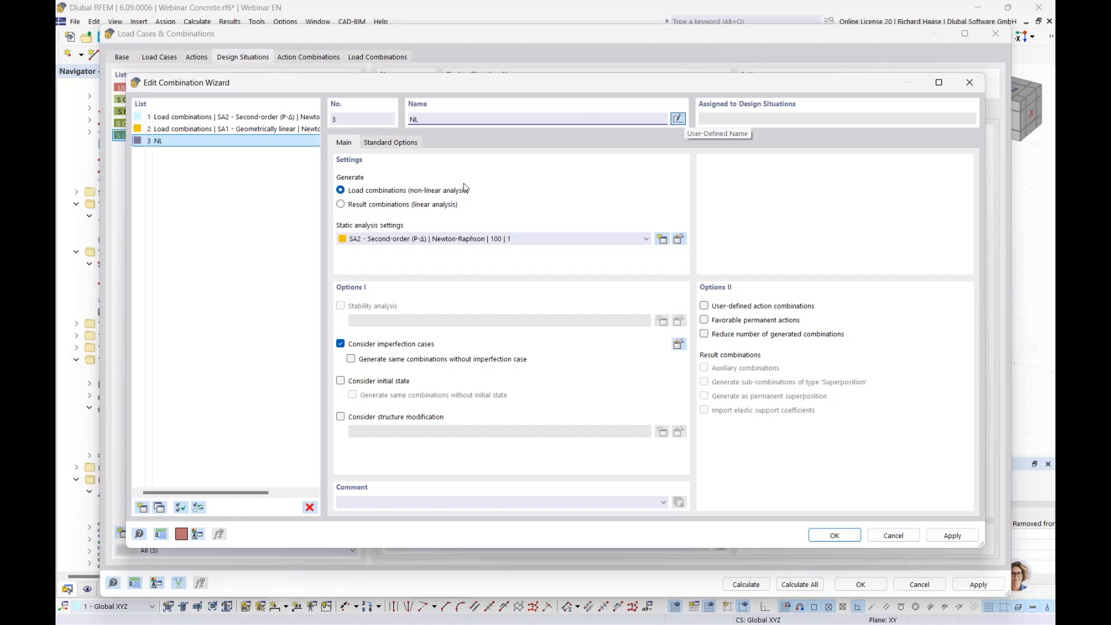
{"action": "left_click", "coordinate": [292, 317]}
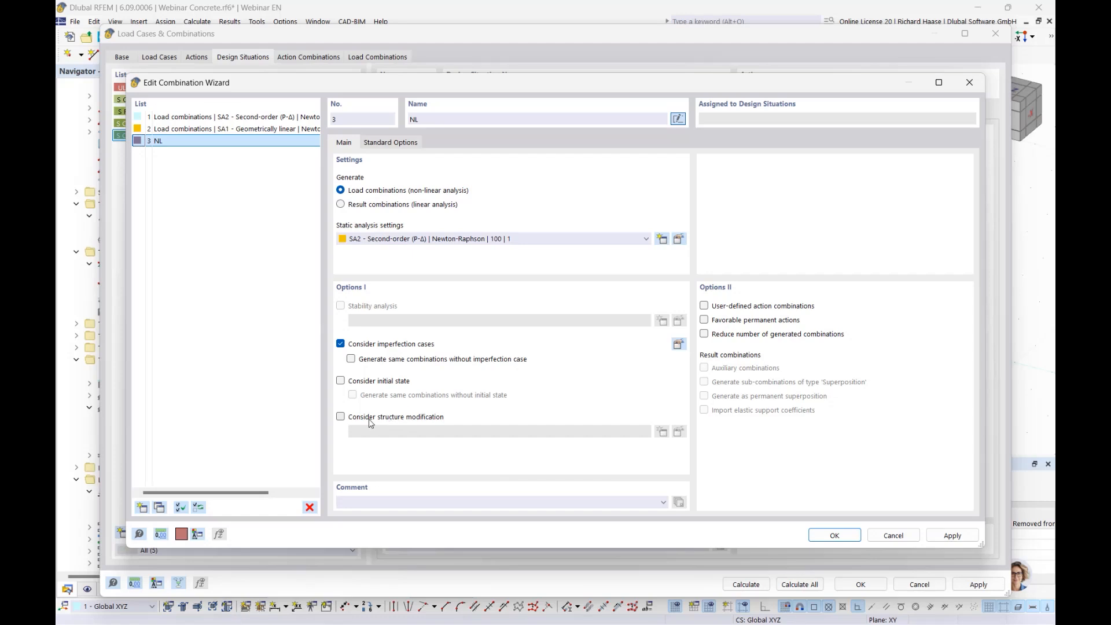
Give the NL wizard a new structure modification with member and surface reinforcement enabled, and assign that wizard to design situation NL
{"action": "left_click", "coordinate": [408, 418]}
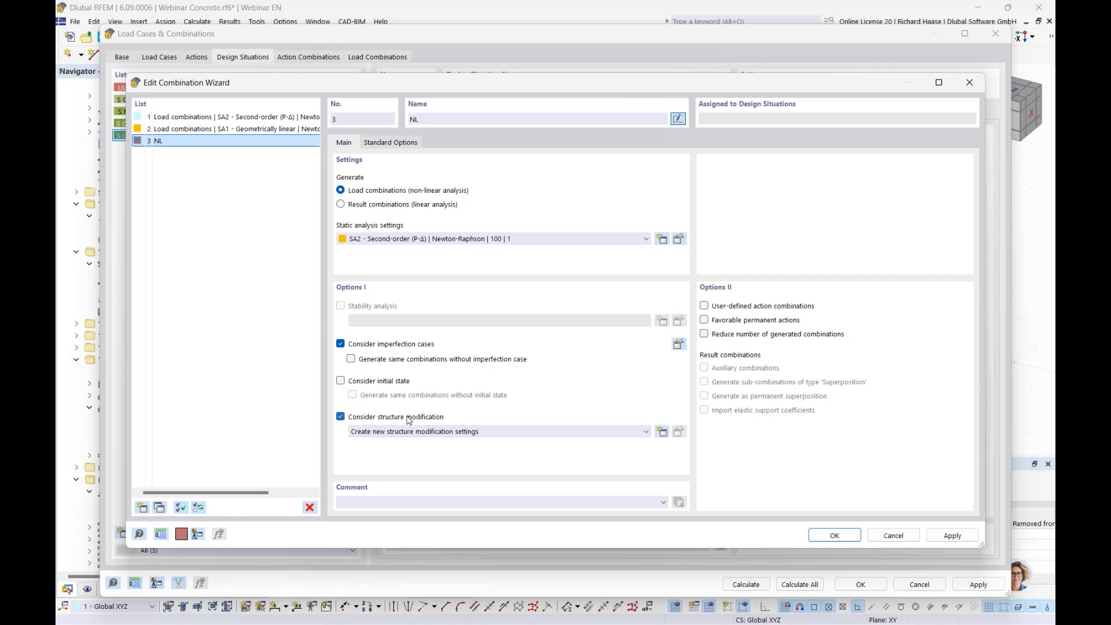
{"action": "left_click", "coordinate": [661, 432]}
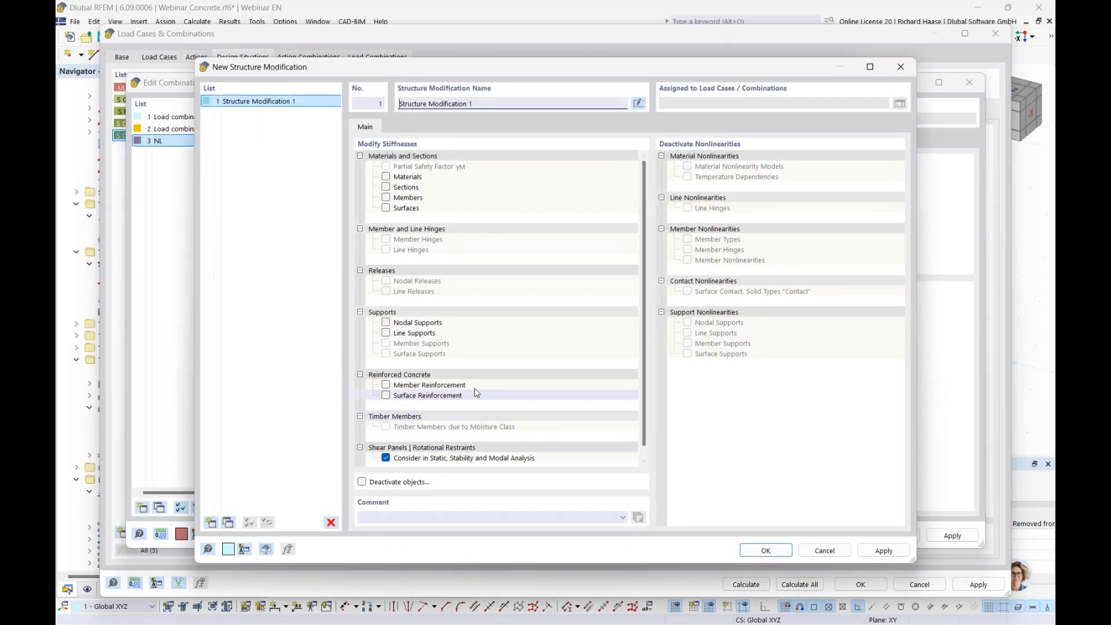
{"action": "left_click", "coordinate": [385, 385]}
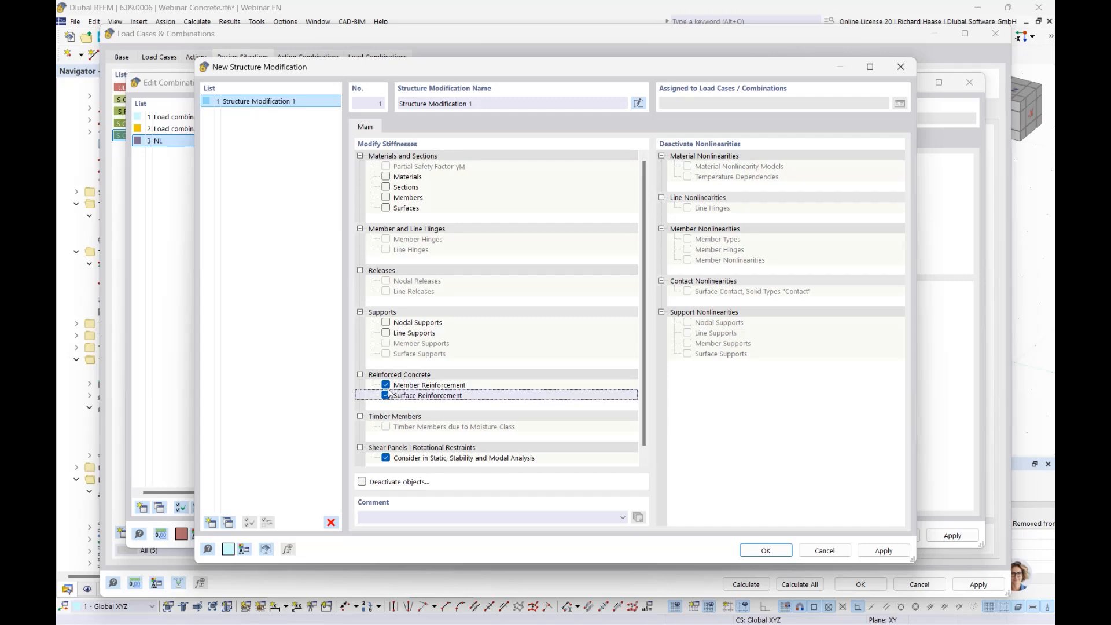
{"action": "left_click", "coordinate": [765, 551]}
{"action": "left_click", "coordinate": [839, 540]}
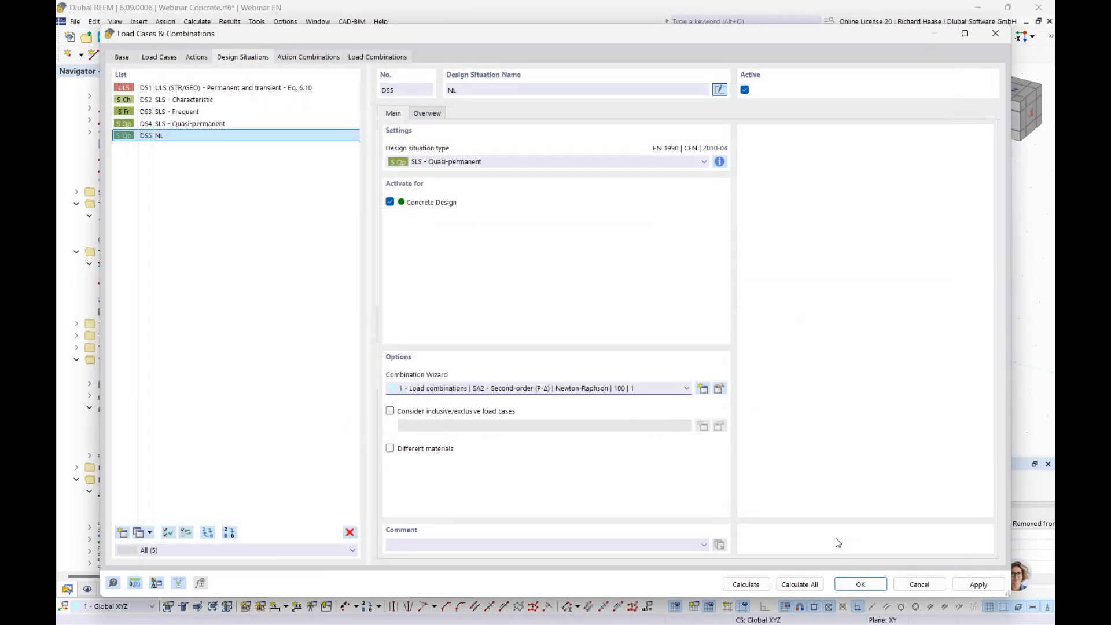
{"action": "left_click", "coordinate": [503, 394]}
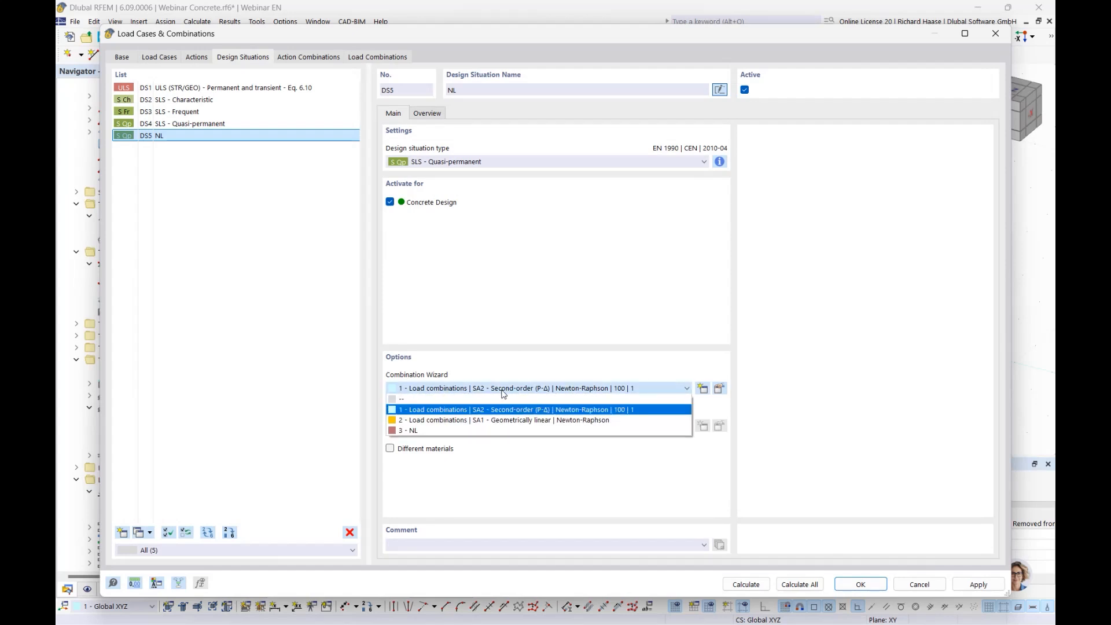
{"action": "left_click", "coordinate": [431, 431]}
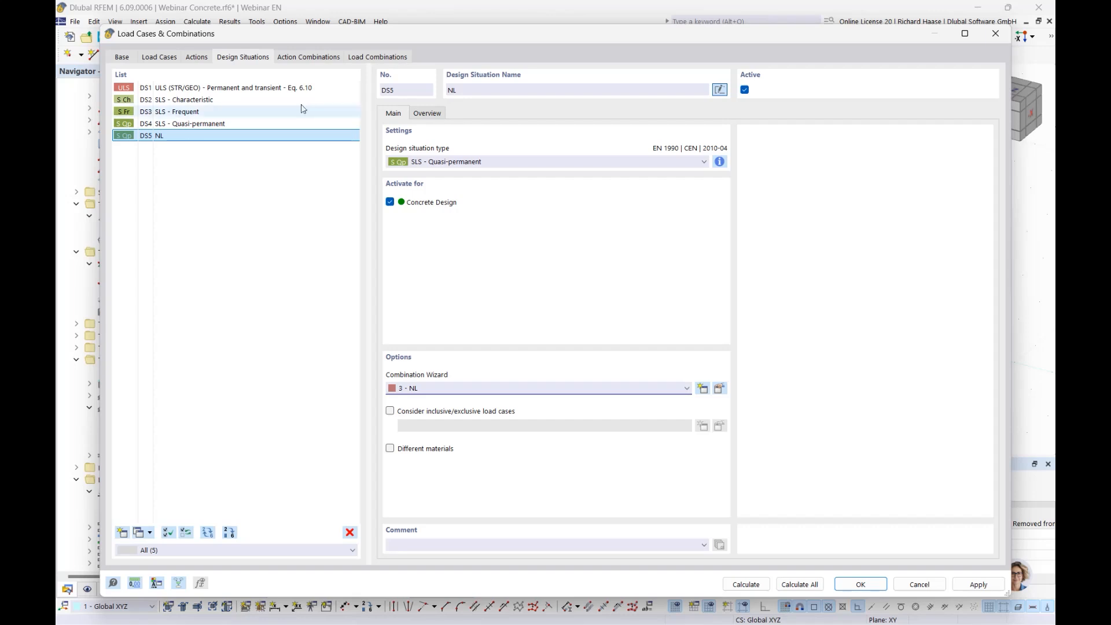
Set the analysis type of load combinations CO9 and CO10 to Static Analysis | Creep & Shrinkage (Linear), check their times, and accept the settings
{"action": "left_click", "coordinate": [302, 58]}
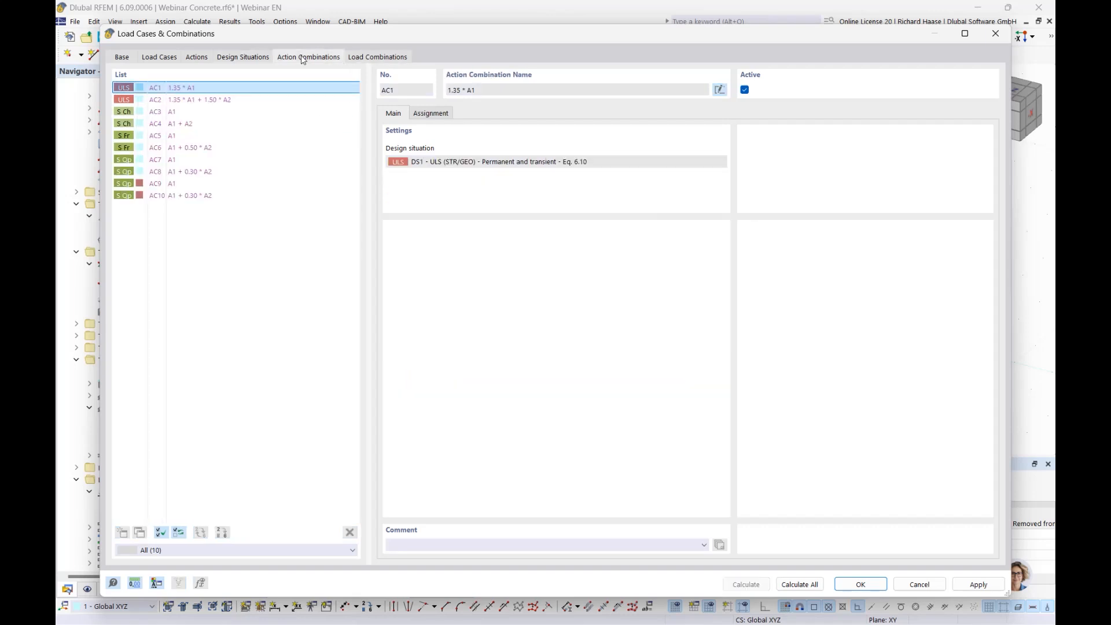
{"action": "left_click", "coordinate": [365, 60]}
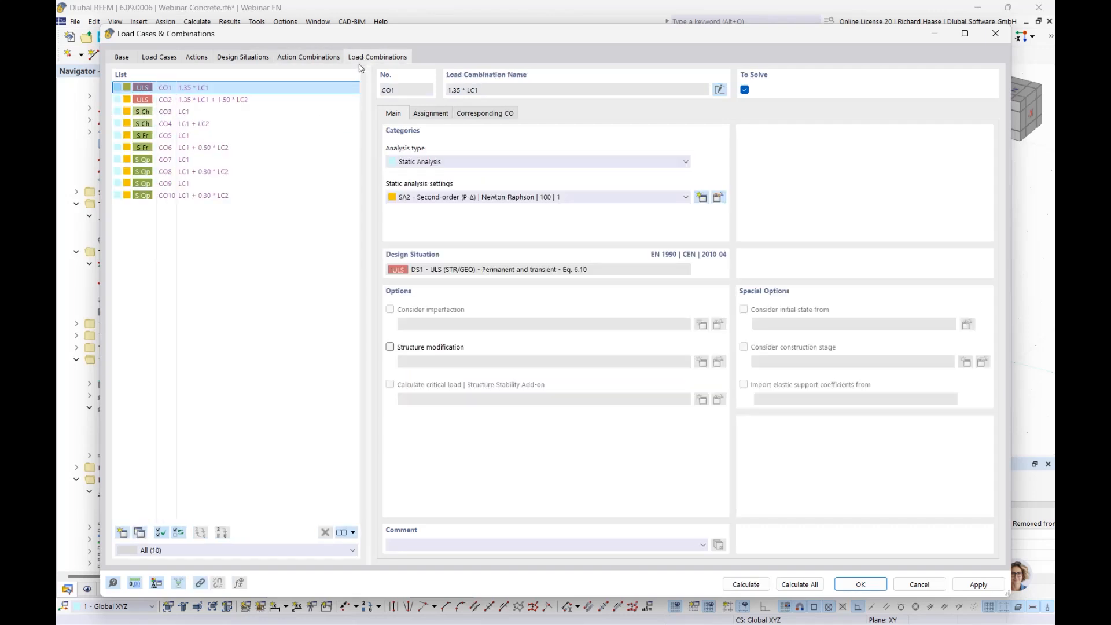
{"action": "left_click", "coordinate": [249, 183]}
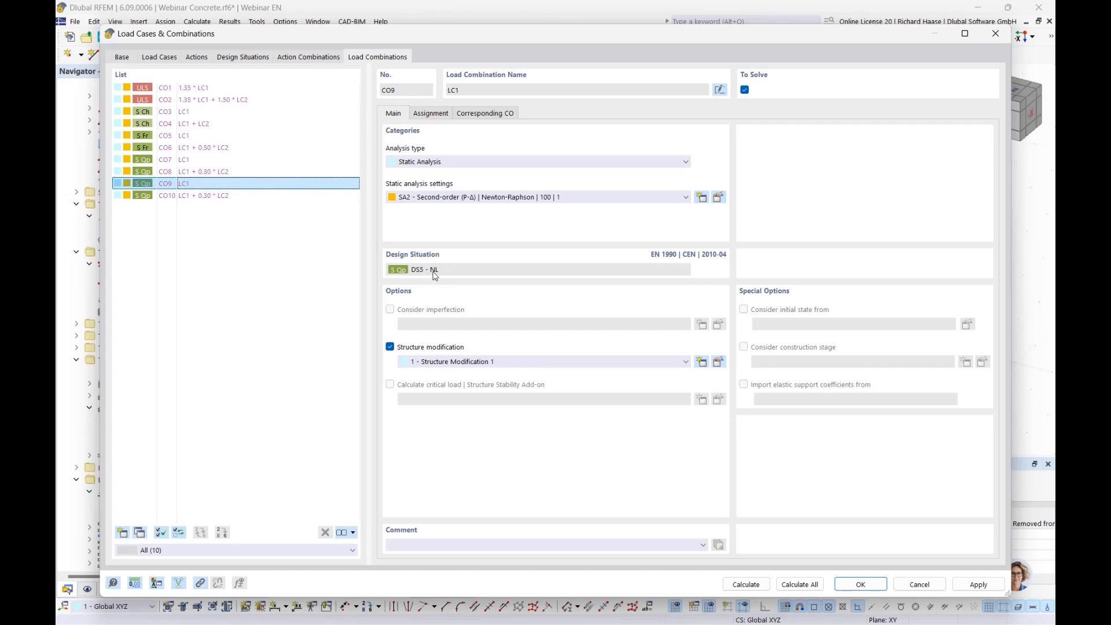
{"action": "left_click", "coordinate": [236, 197], "text": "shift"}
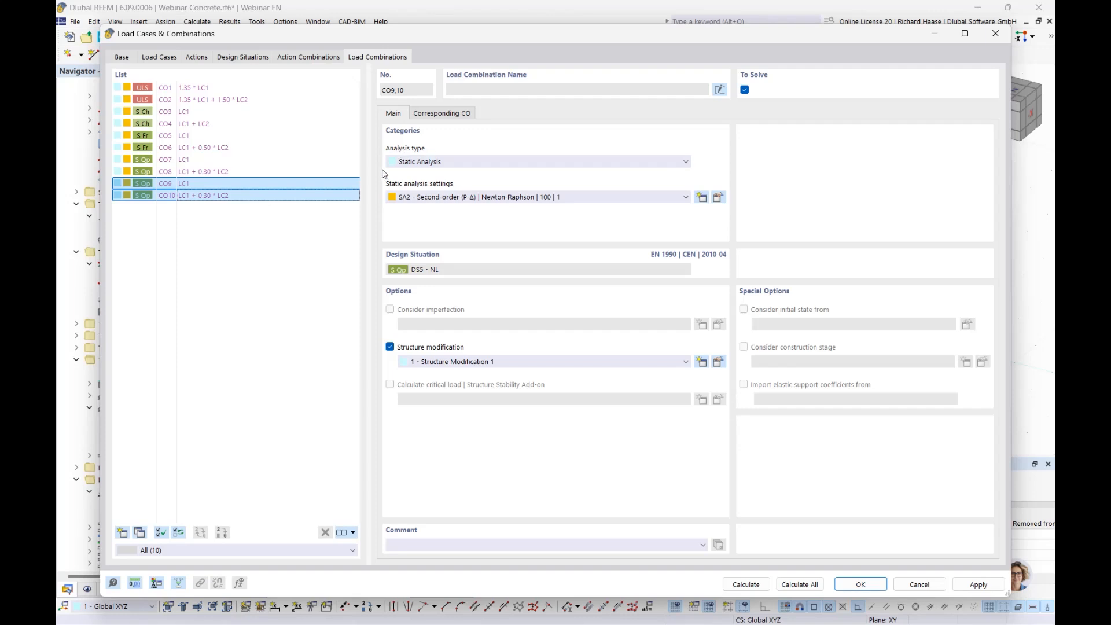
{"action": "left_click", "coordinate": [435, 162]}
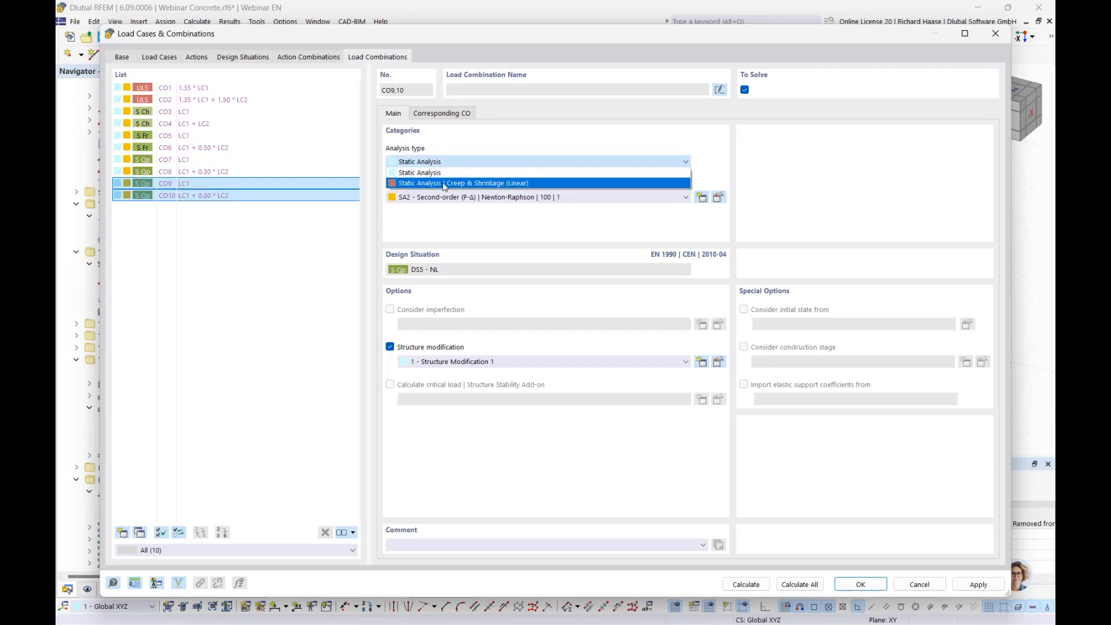
{"action": "left_click", "coordinate": [520, 183]}
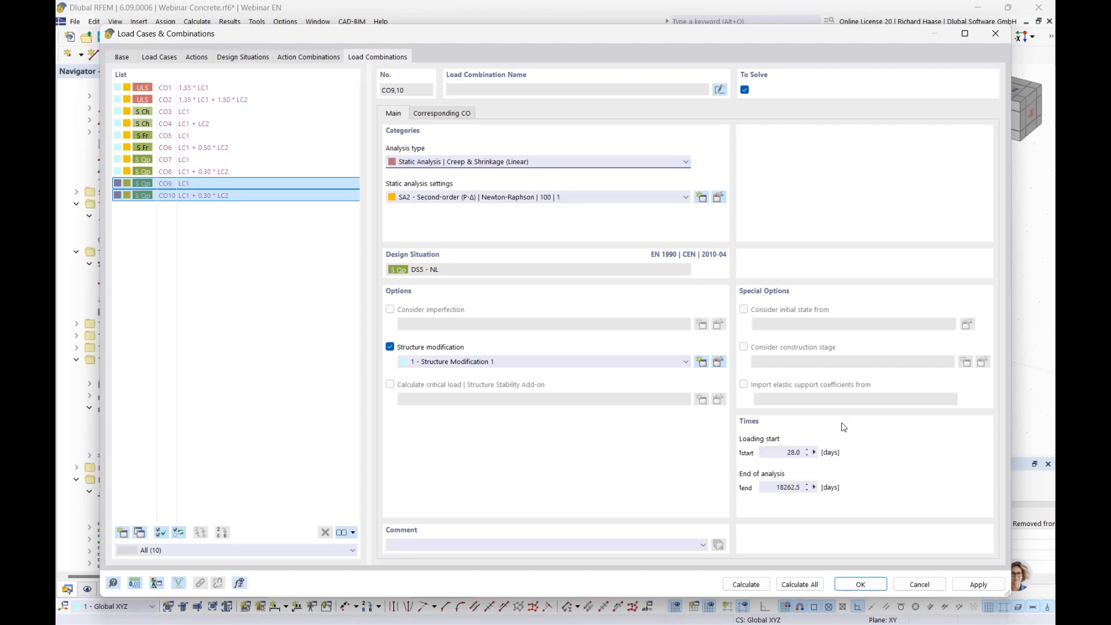
{"action": "double_click", "coordinate": [778, 489]}
{"action": "left_click", "coordinate": [781, 453]}
{"action": "left_click", "coordinate": [855, 585]}
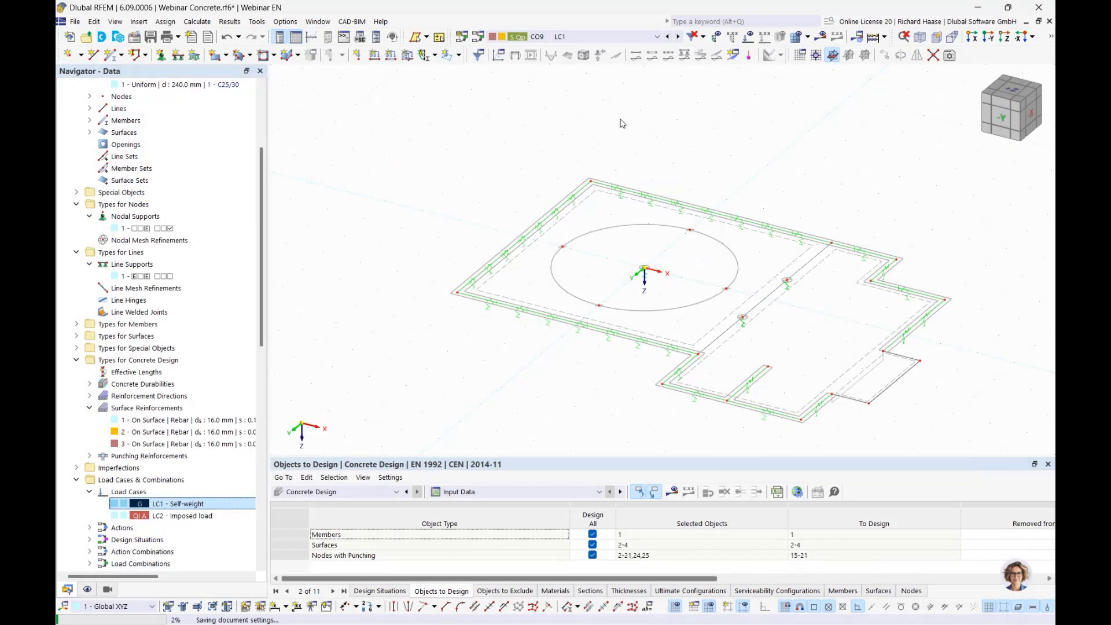
Make DS5 NL the current design situation and enable different materials in its settings
{"action": "left_click", "coordinate": [576, 38]}
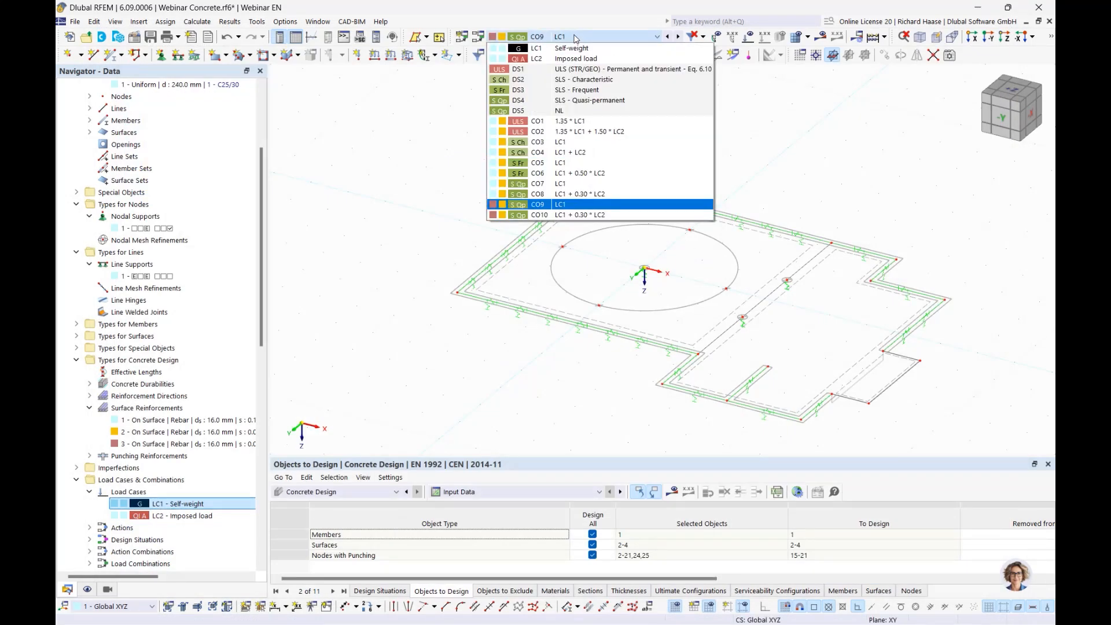
{"action": "left_click", "coordinate": [575, 111]}
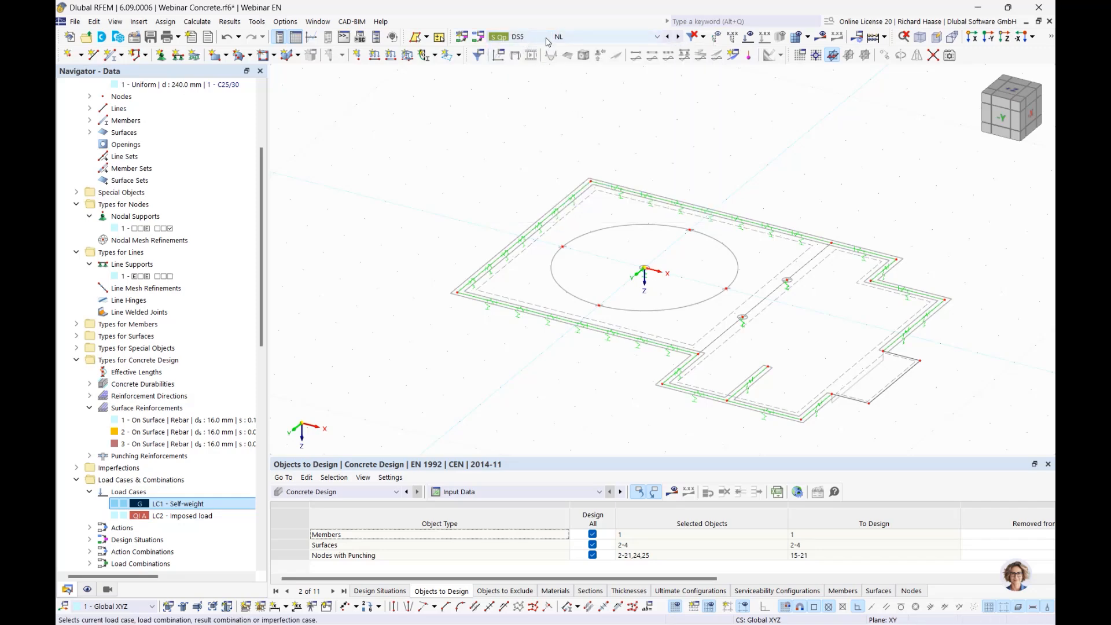
{"action": "left_click", "coordinate": [168, 502]}
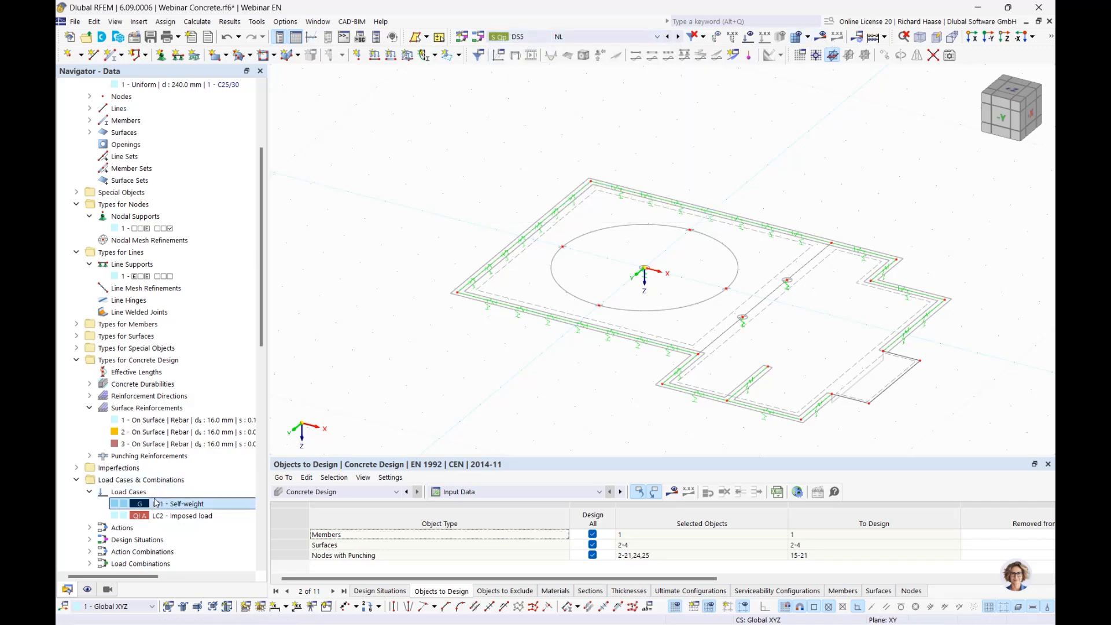
{"action": "right_click", "coordinate": [159, 501]}
{"action": "left_click", "coordinate": [210, 299]}
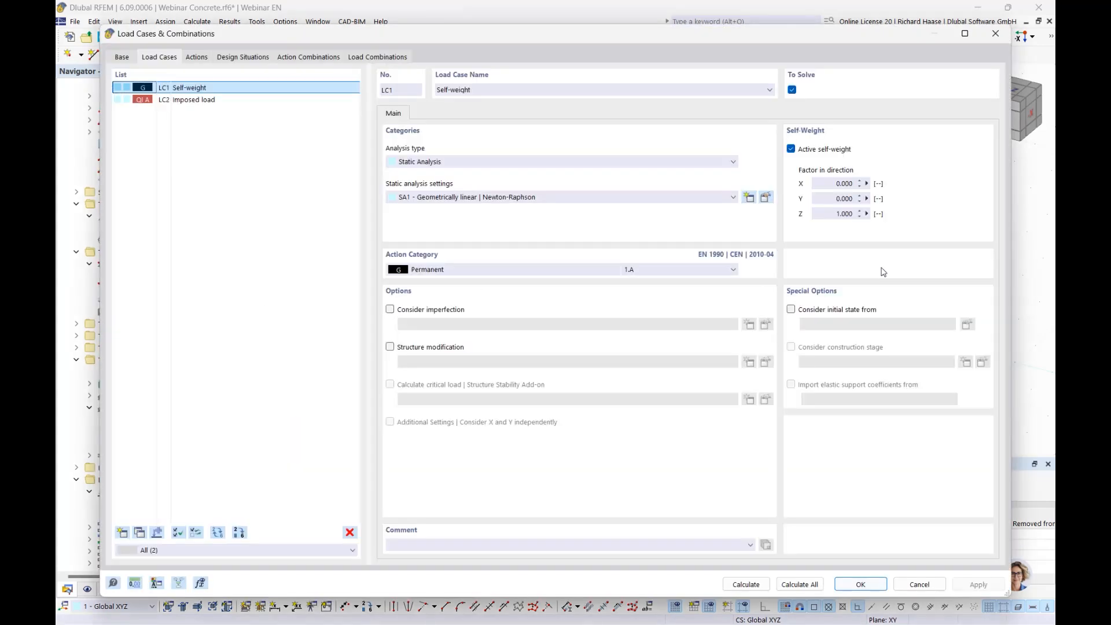
{"action": "left_click", "coordinate": [255, 59]}
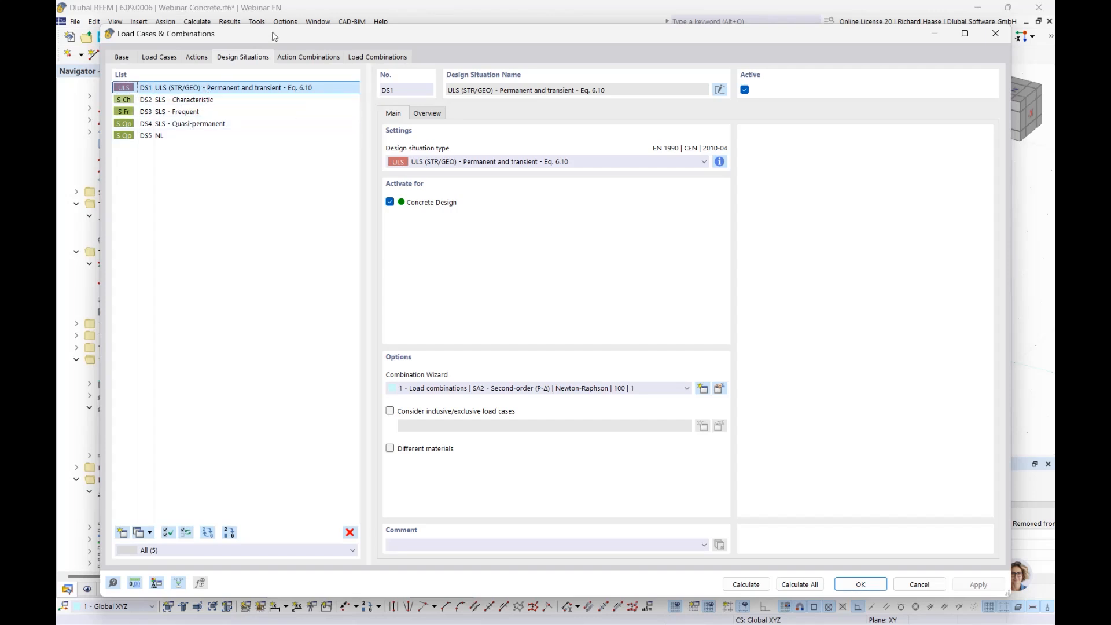
{"action": "left_click_drag", "start_coordinate": [275, 36], "coordinate": [393, 45]}
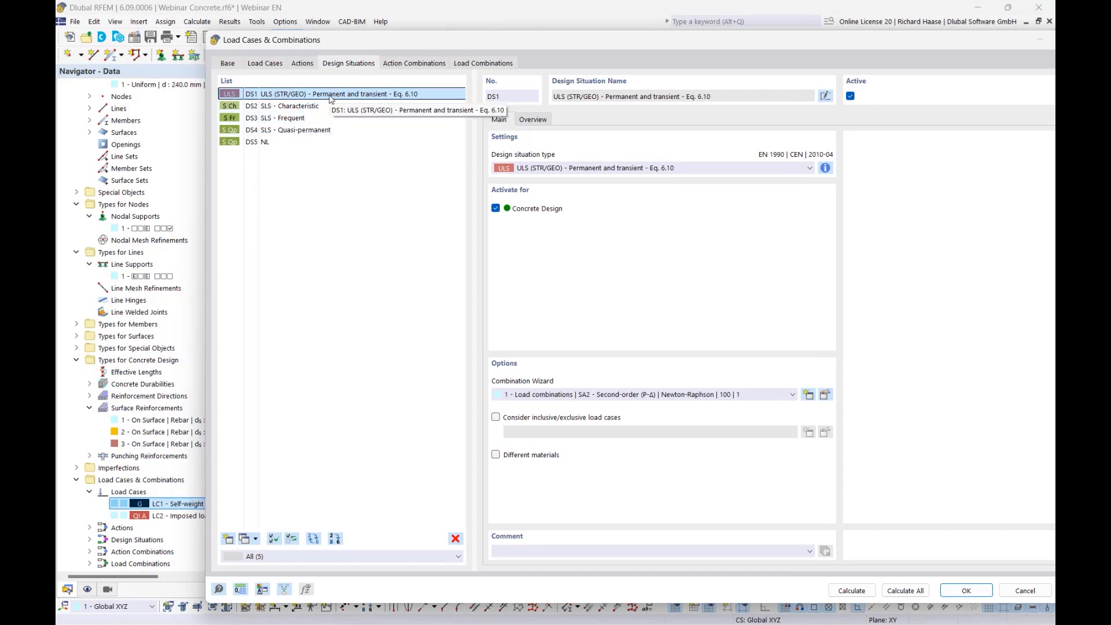
{"action": "left_click", "coordinate": [283, 143]}
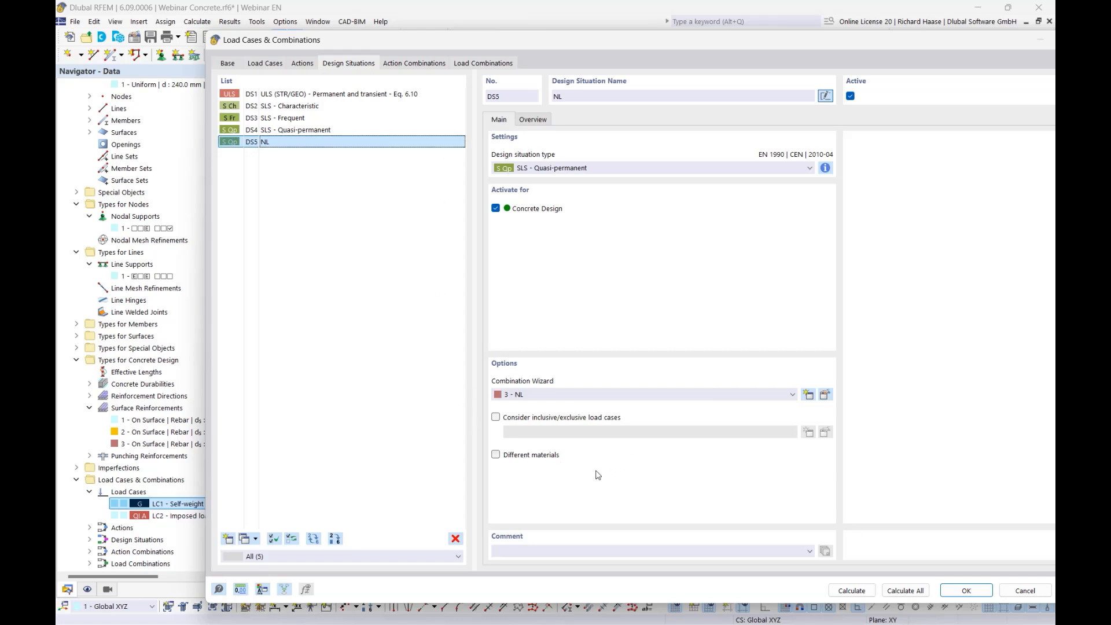
{"action": "left_click", "coordinate": [532, 455]}
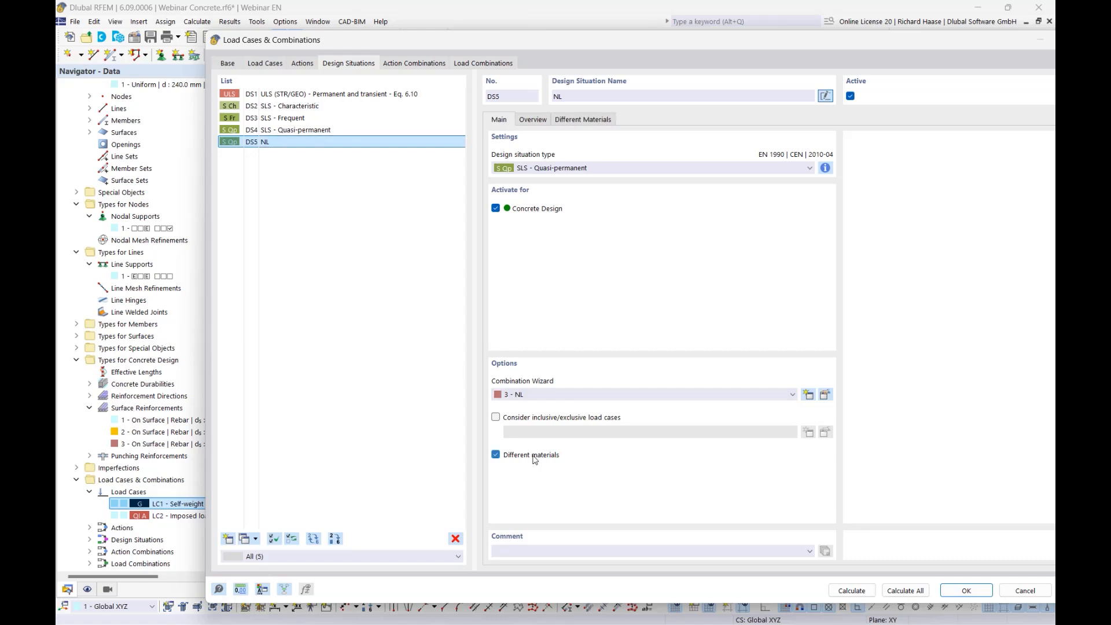
For design situation NL, replace material 1 with 3 - C25/30 | Anisotropic | Damage and material 2 with 4 - B500S(A) | Isotropic | Plastic (Members), and accept
{"action": "left_click", "coordinate": [583, 120]}
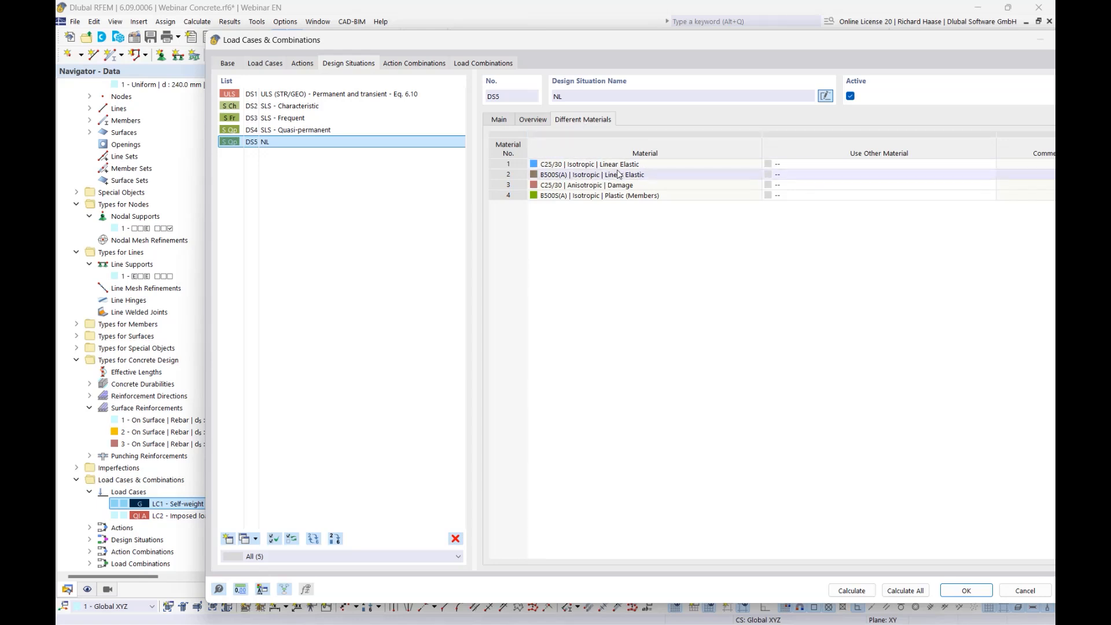
{"action": "left_click", "coordinate": [792, 163]}
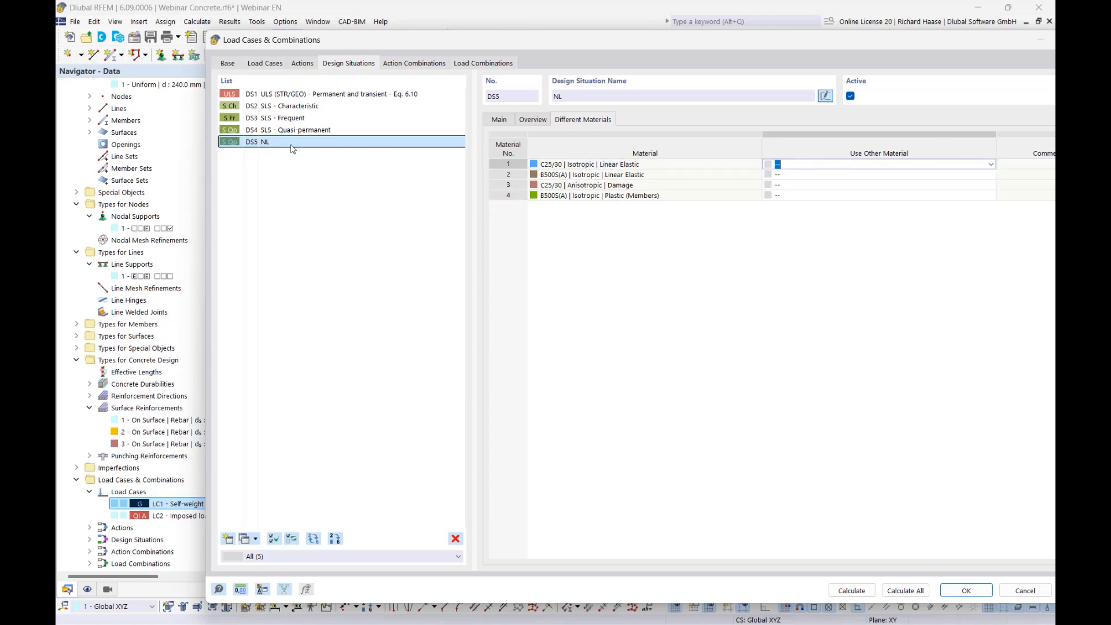
{"action": "left_click", "coordinate": [991, 165]}
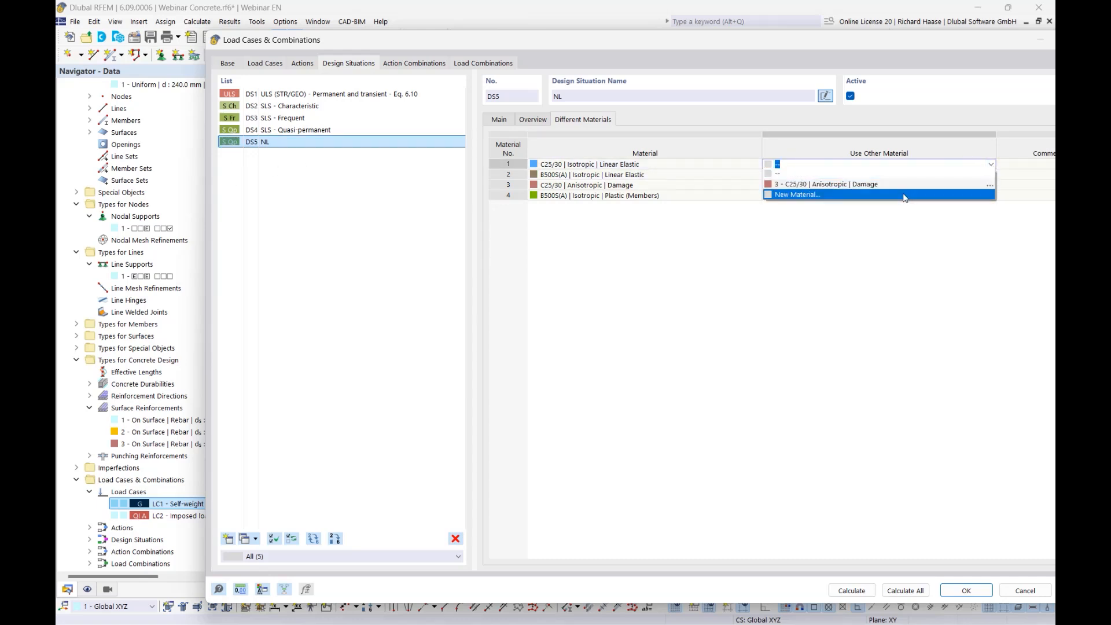
{"action": "left_click", "coordinate": [885, 184]}
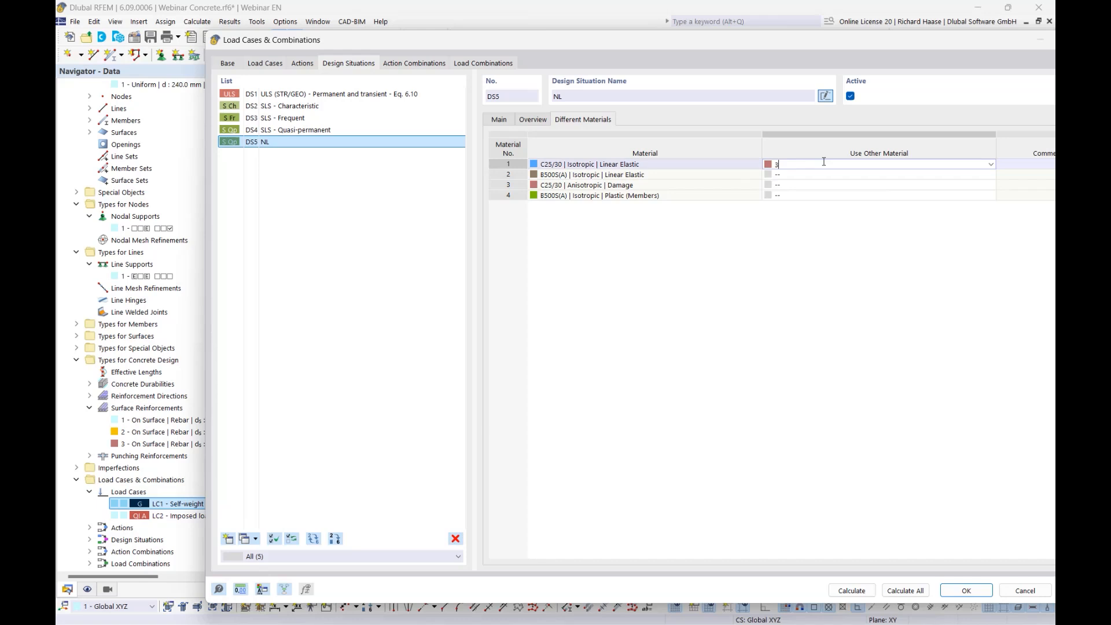
{"action": "left_click", "coordinate": [991, 175]}
{"action": "left_click", "coordinate": [991, 175]}
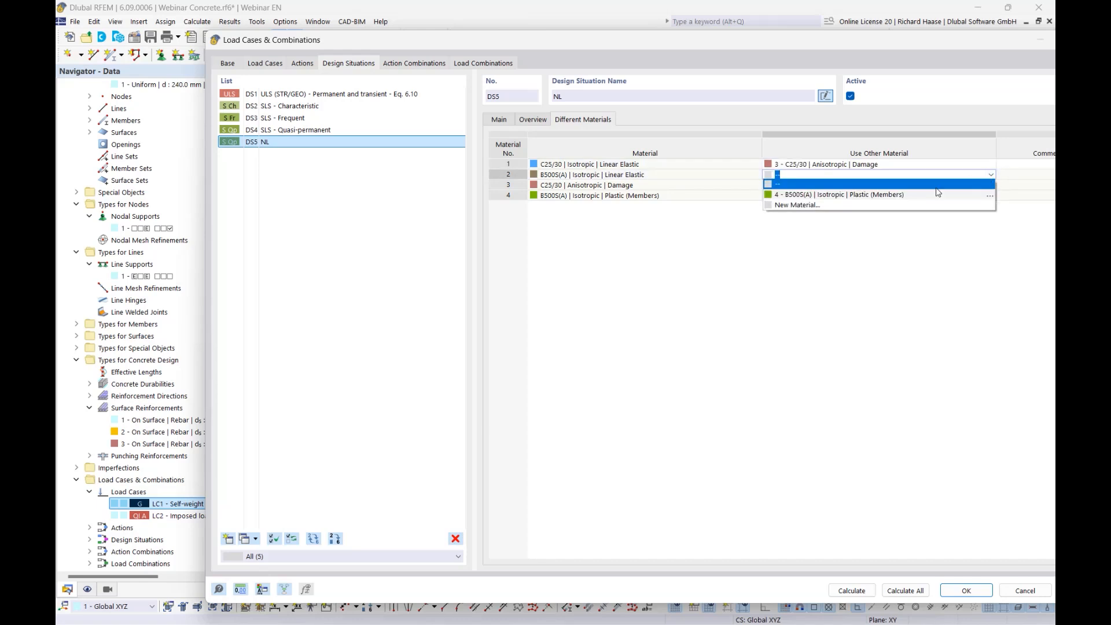
{"action": "left_click", "coordinate": [840, 195]}
{"action": "left_click", "coordinate": [874, 250]}
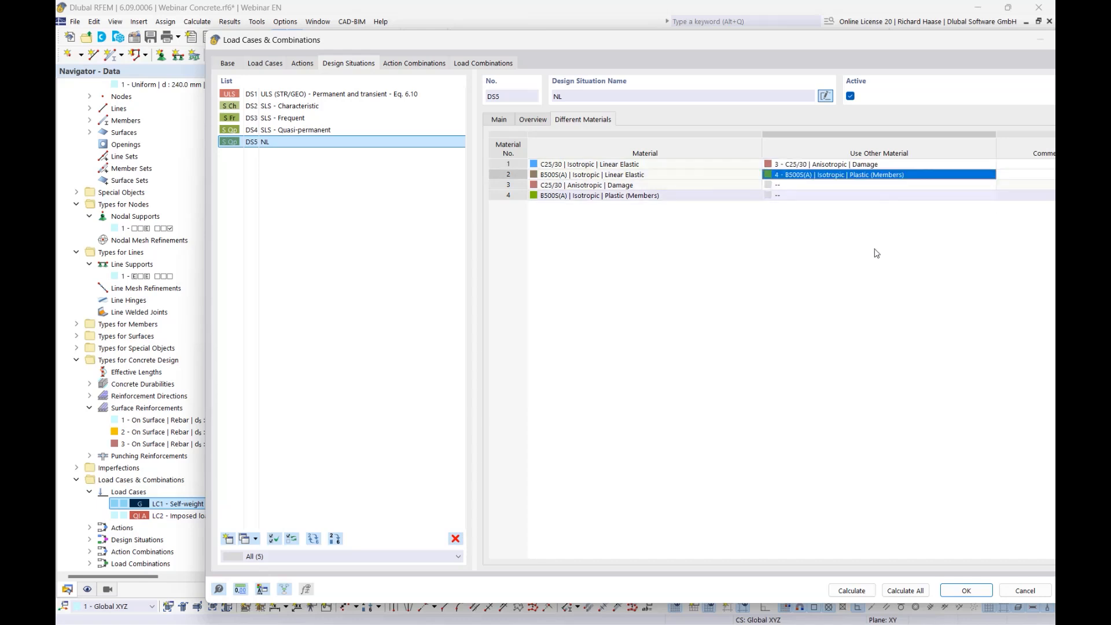
{"action": "left_click", "coordinate": [965, 590]}
Calculate and display the global deformations for design situation NL, and bring up the Concrete Design input data table
{"action": "scroll", "coordinate": [172, 196], "scroll_direction": "up", "scroll_amount": 4}
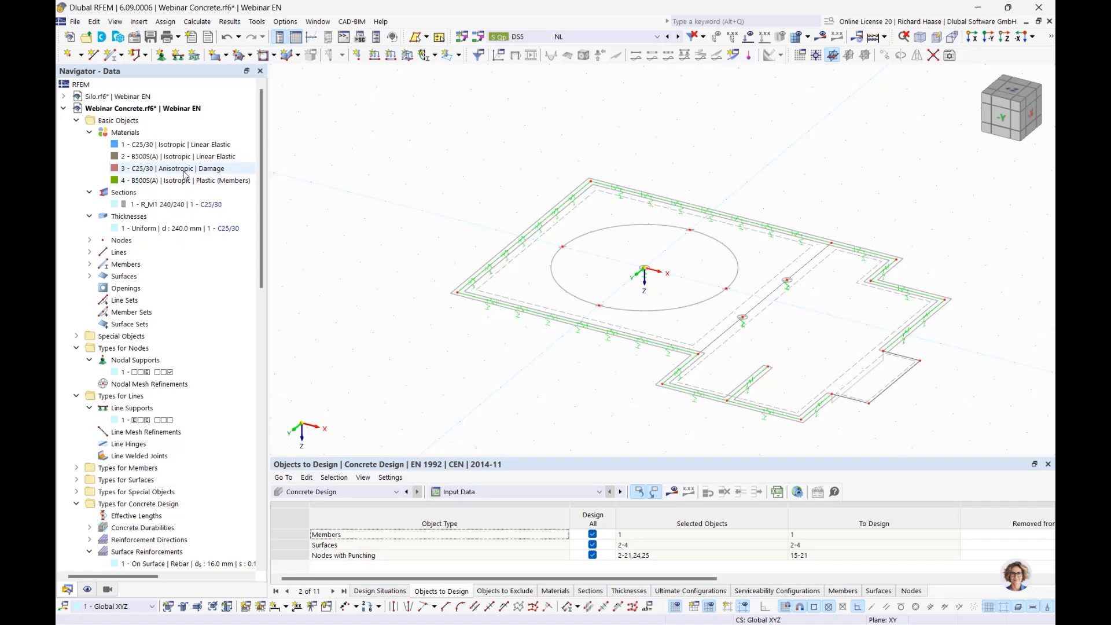
{"action": "middle_click_drag", "start_coordinate": [549, 349], "coordinate": [425, 316]}
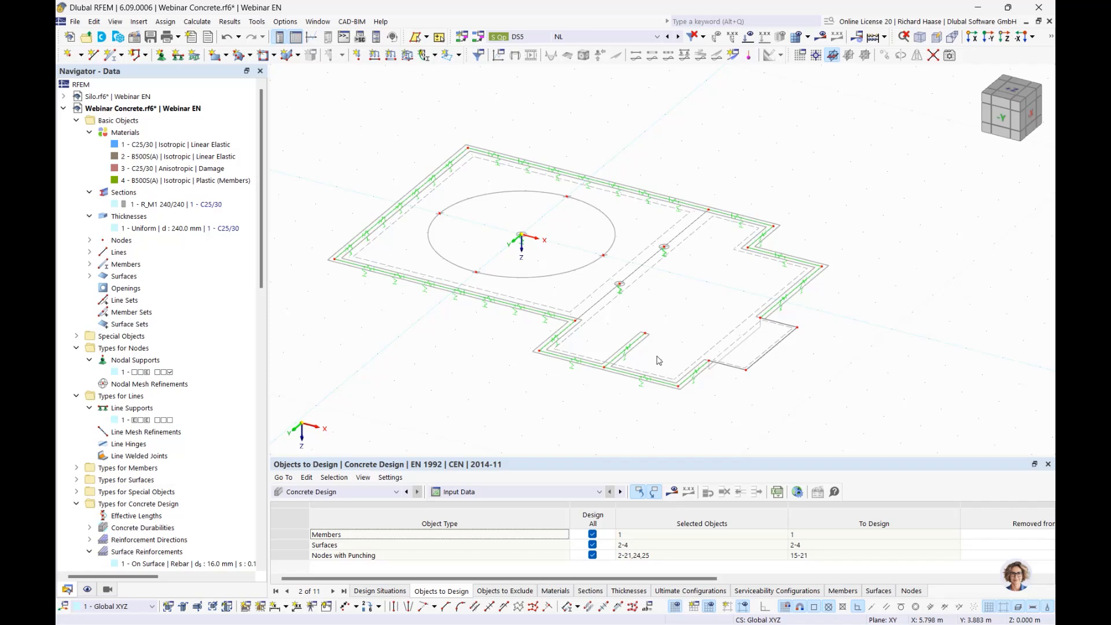
{"action": "left_click", "coordinate": [821, 37]}
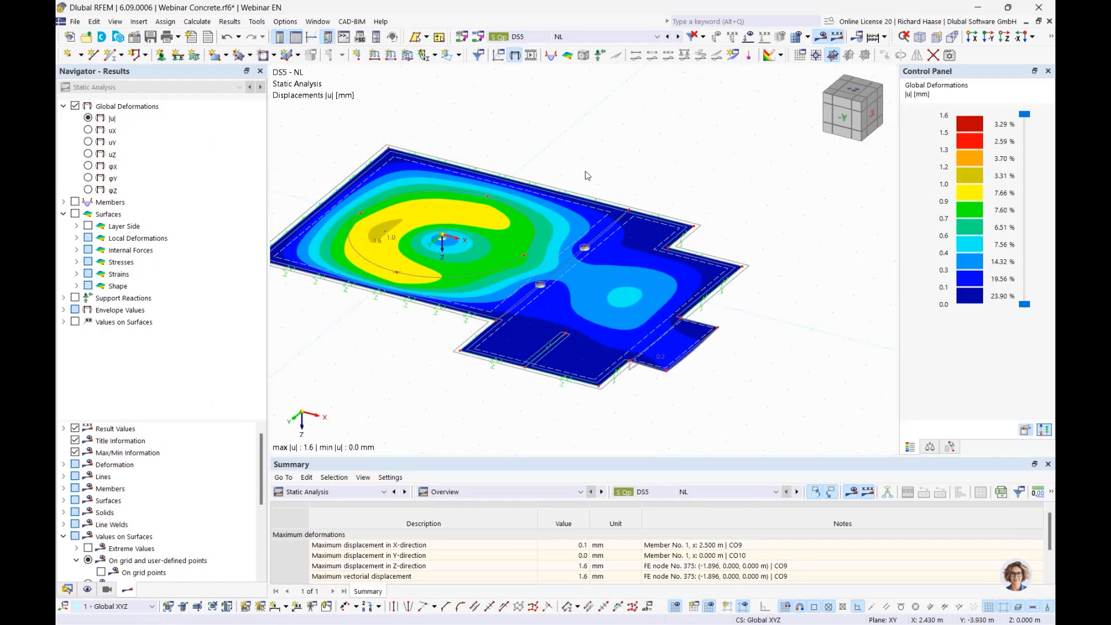
{"action": "middle_click_drag", "start_coordinate": [575, 142], "coordinate": [701, 172]}
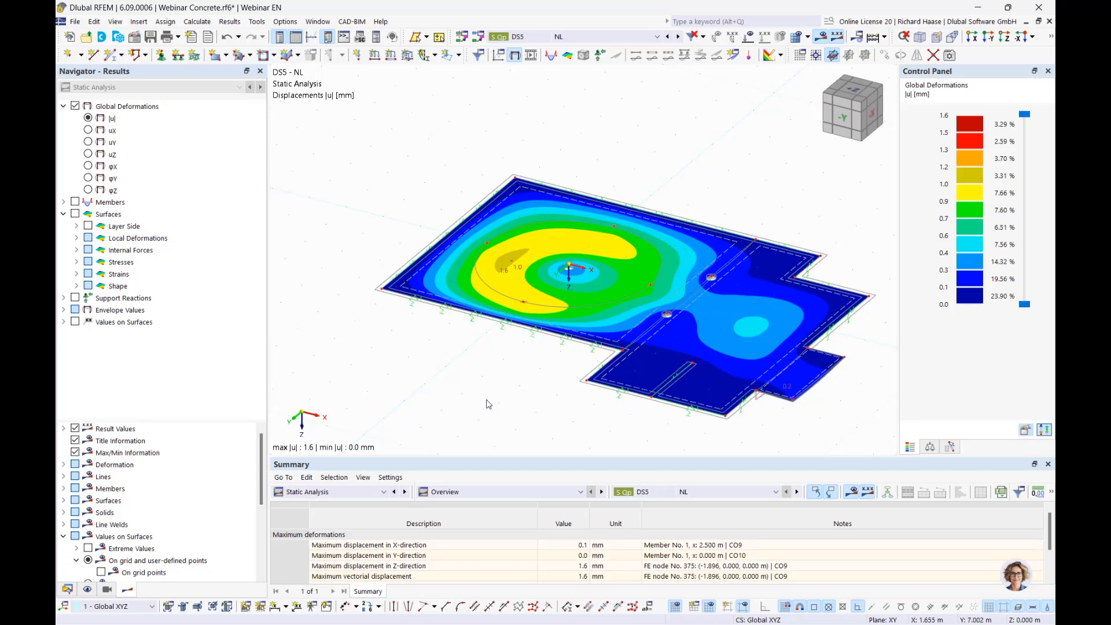
{"action": "middle_click_drag", "start_coordinate": [690, 188], "coordinate": [649, 184]}
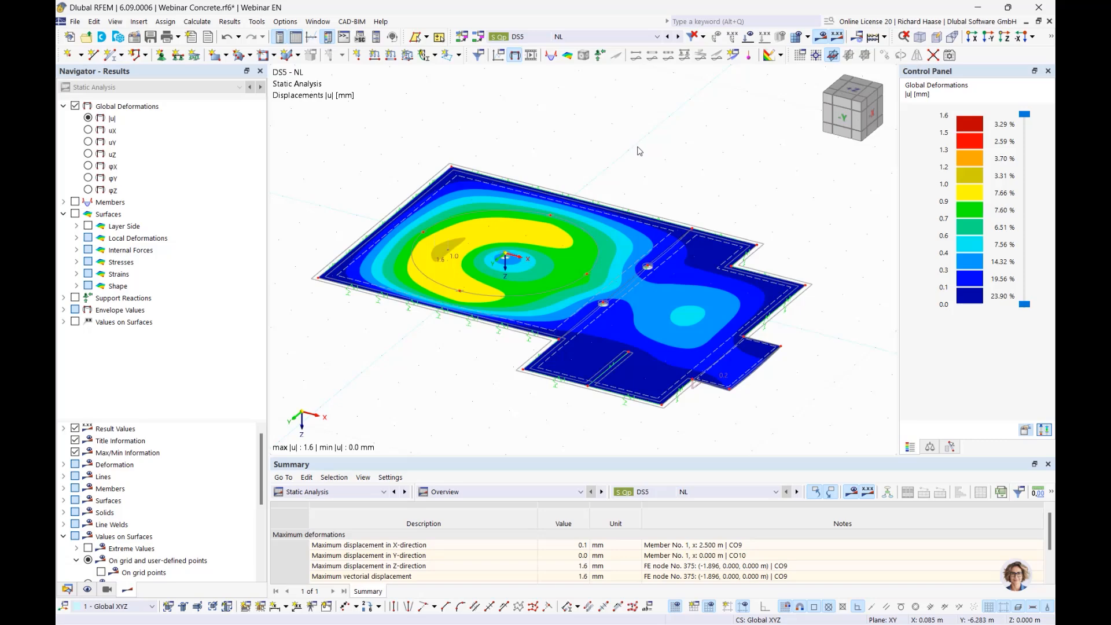
{"action": "left_click", "coordinate": [331, 493]}
{"action": "left_click", "coordinate": [319, 586]}
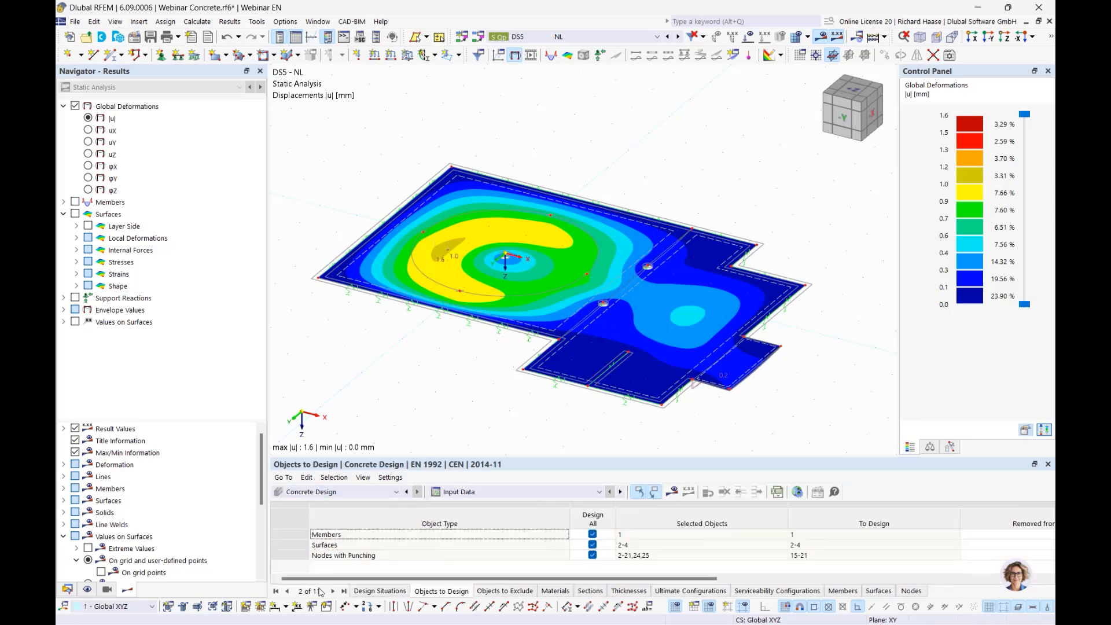